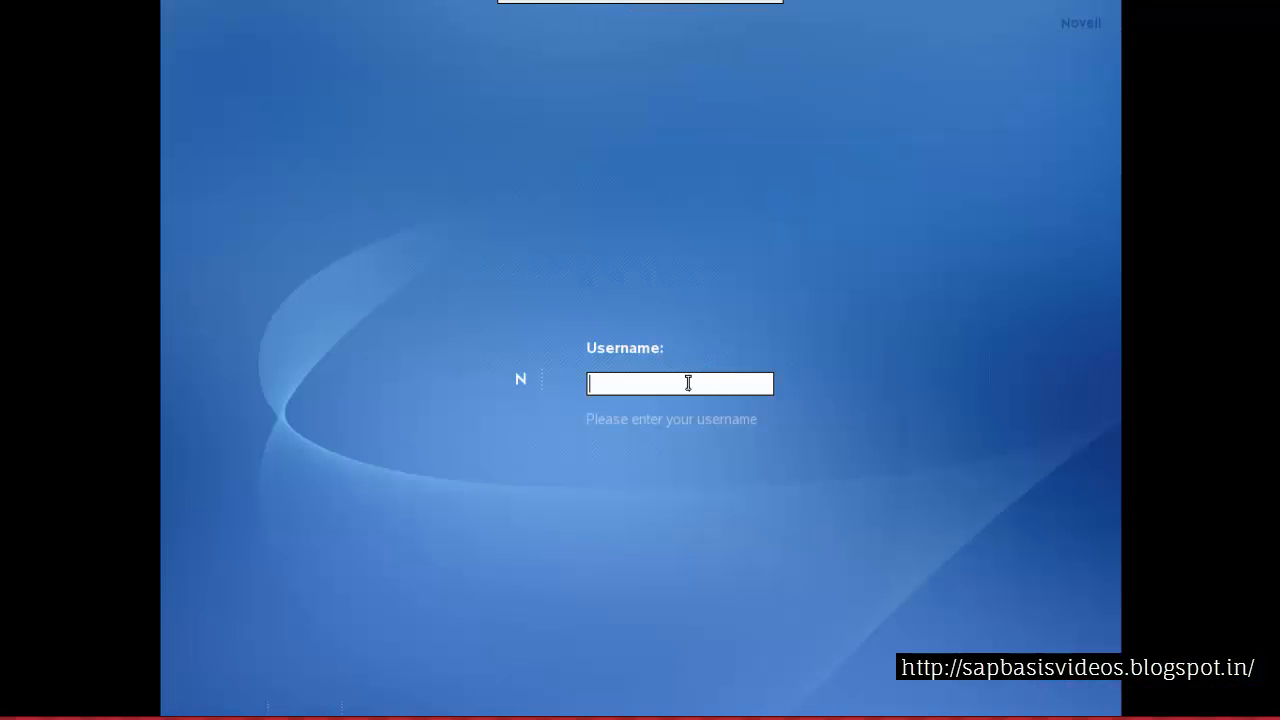
Log in to the SUSE desktop as root, entering the account password
type("root")
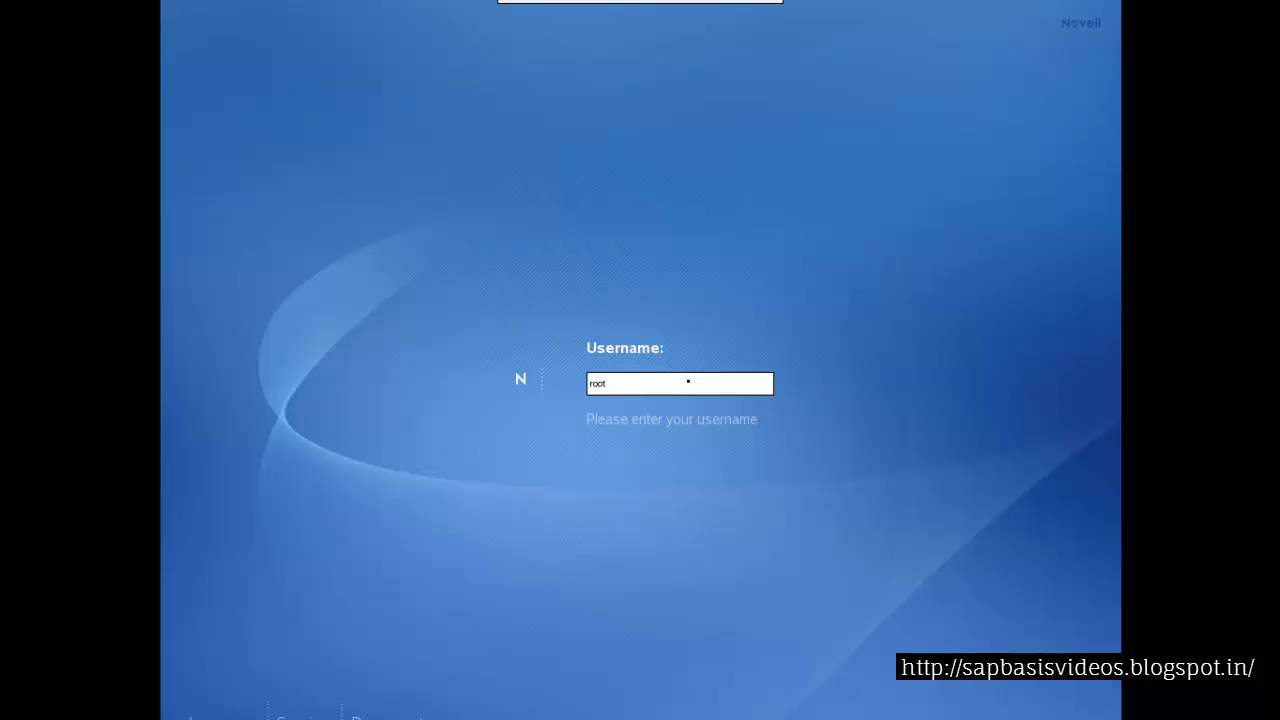
key("Return")
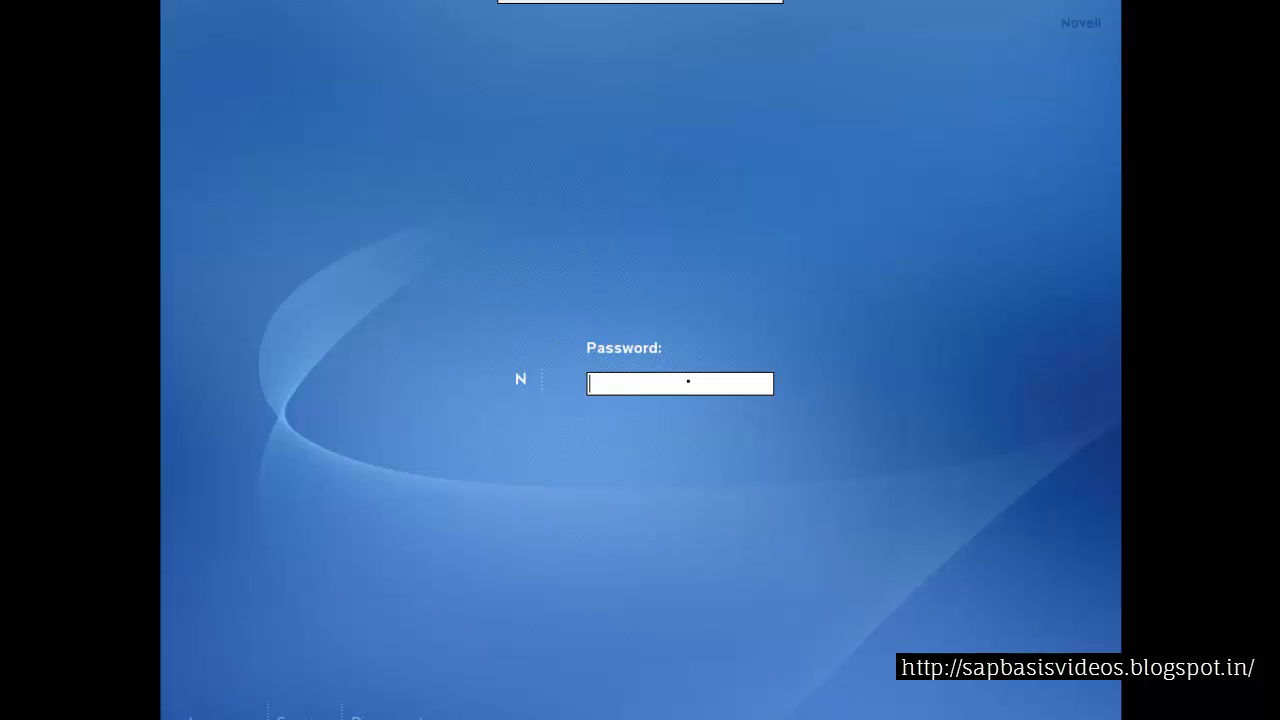
type("**********")
key("Return")
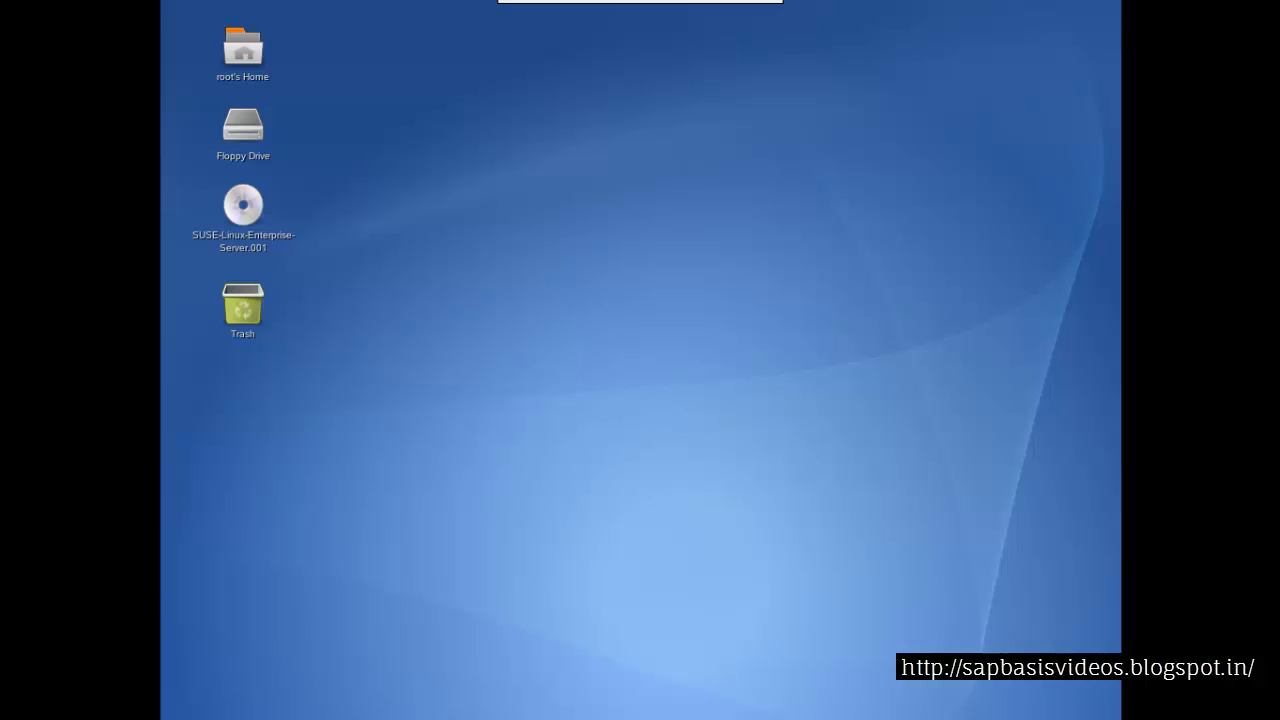
Open YaST Control Center, filter modules by 'sof', and launch Software Management
key("alt+F1")
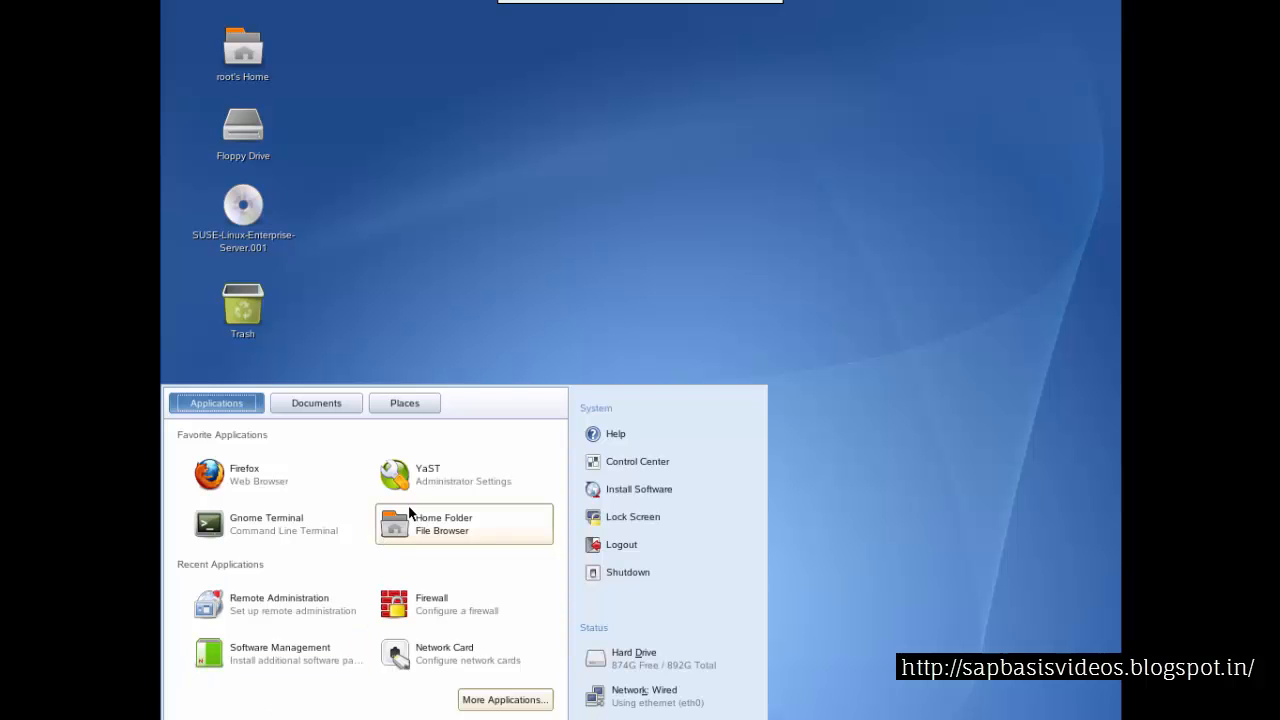
left_click(425, 478)
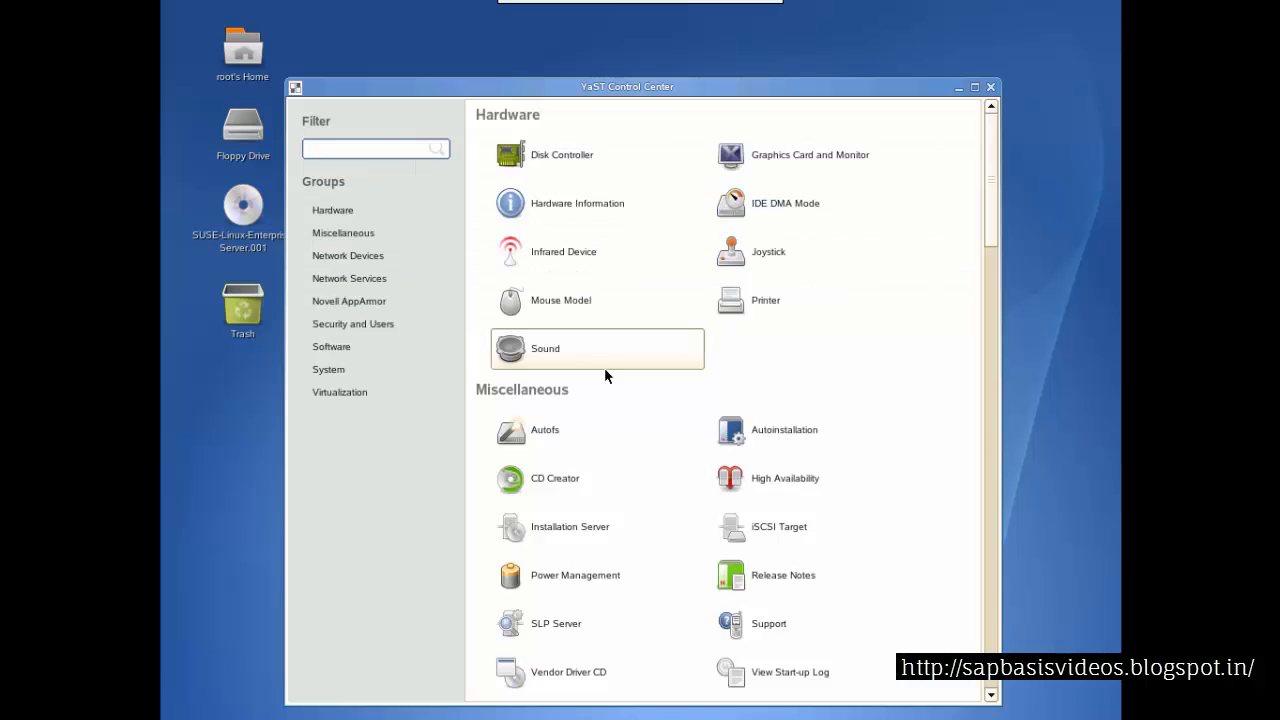
type("sof")
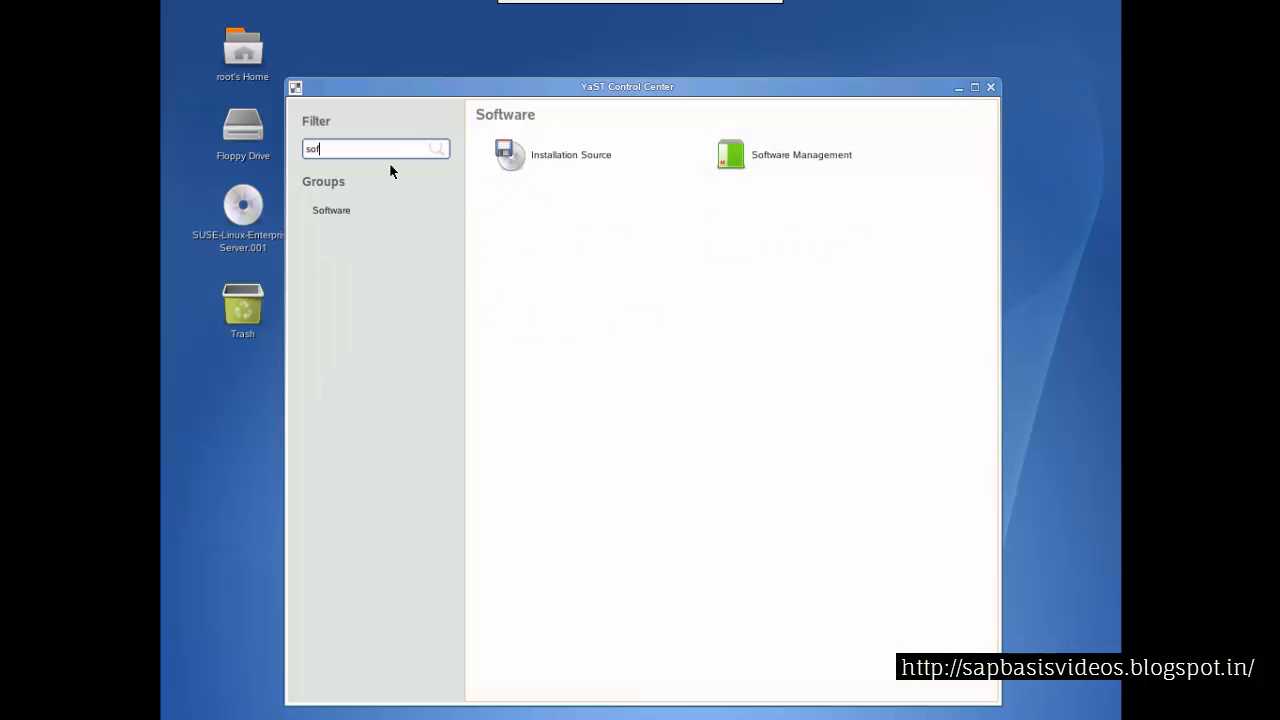
left_click(806, 158)
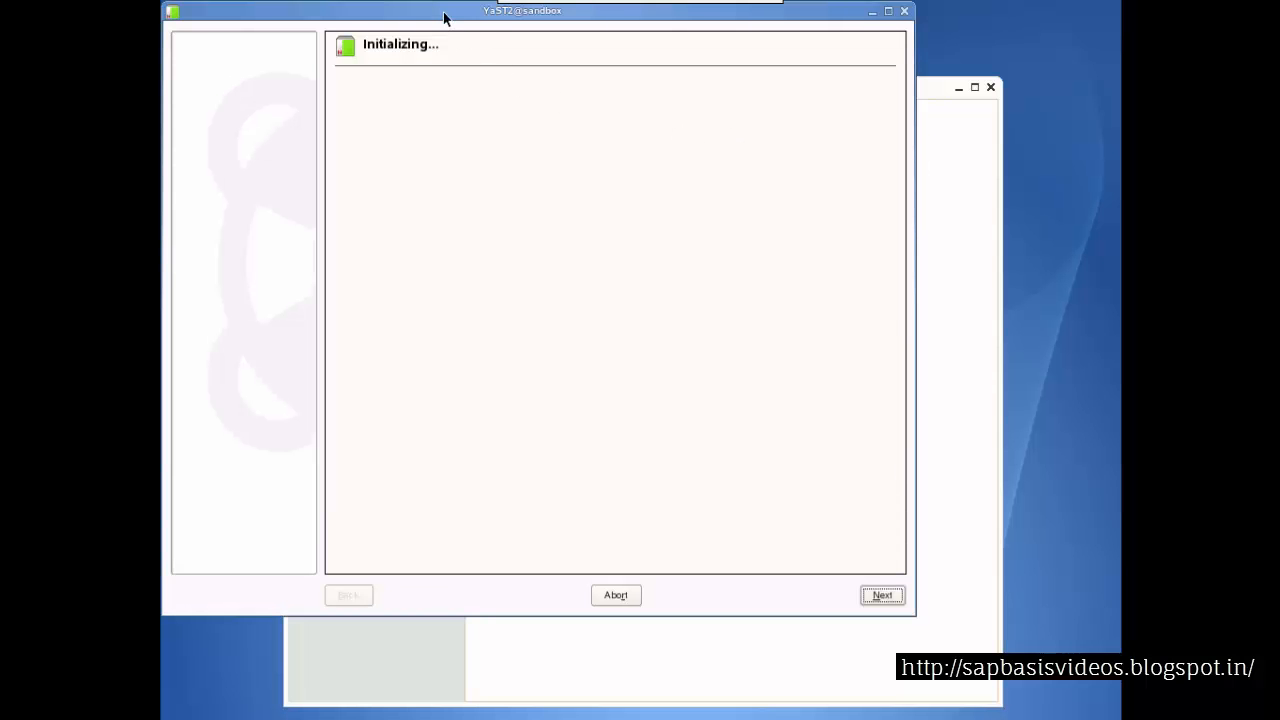
Search the software packages for sap-locale
left_click_drag(445, 18, 643, 55)
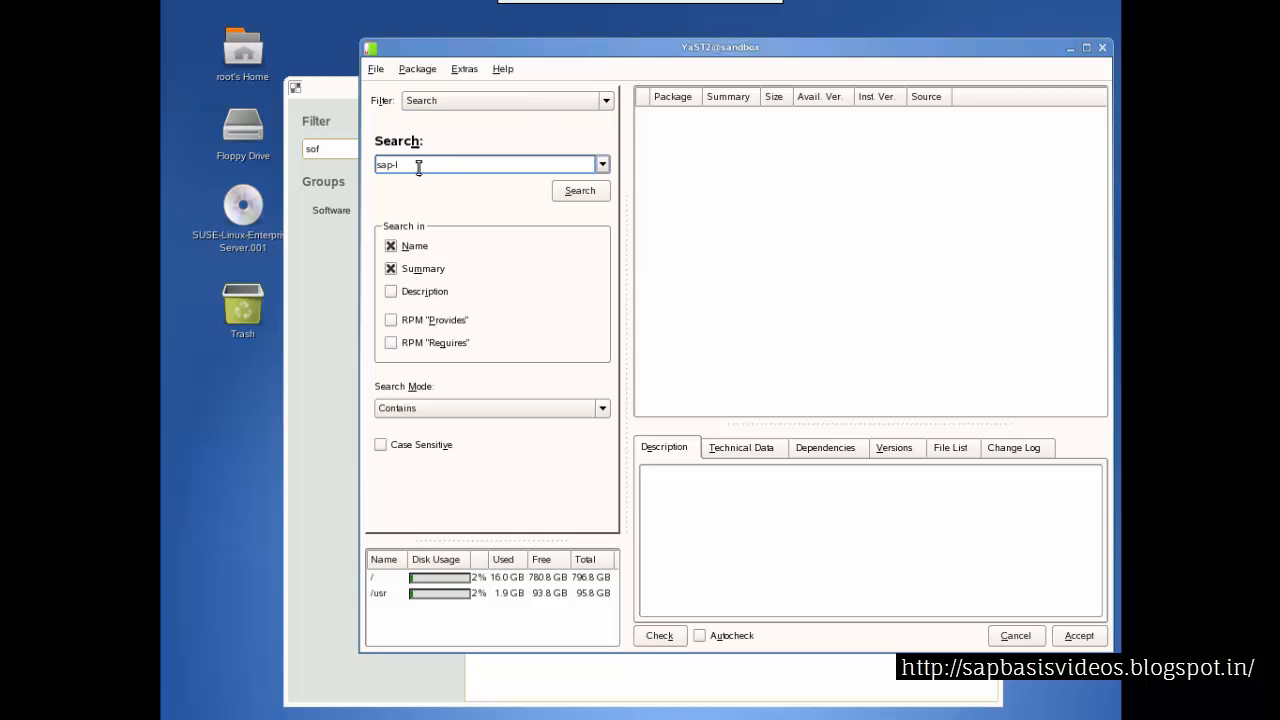
key("Return")
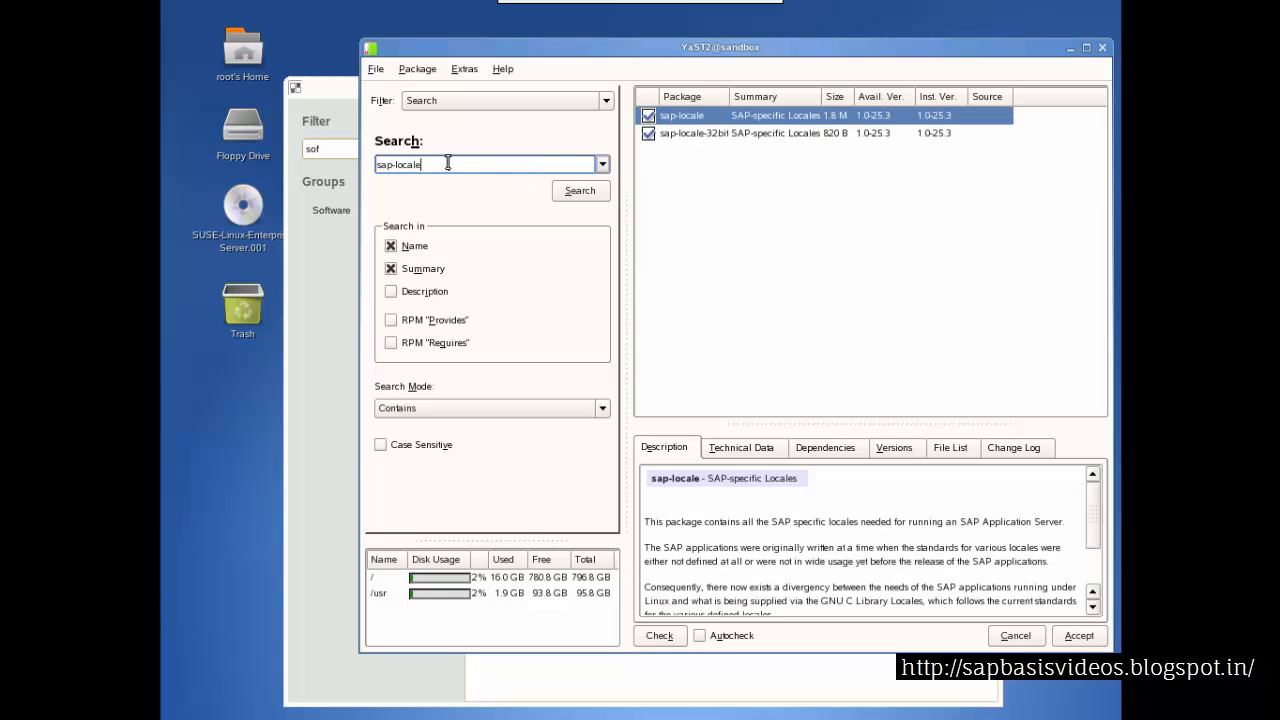
Search the packages for libstdc and view the libstdc++-devel description
left_click_drag(444, 164, 379, 175)
key("BackSpace")
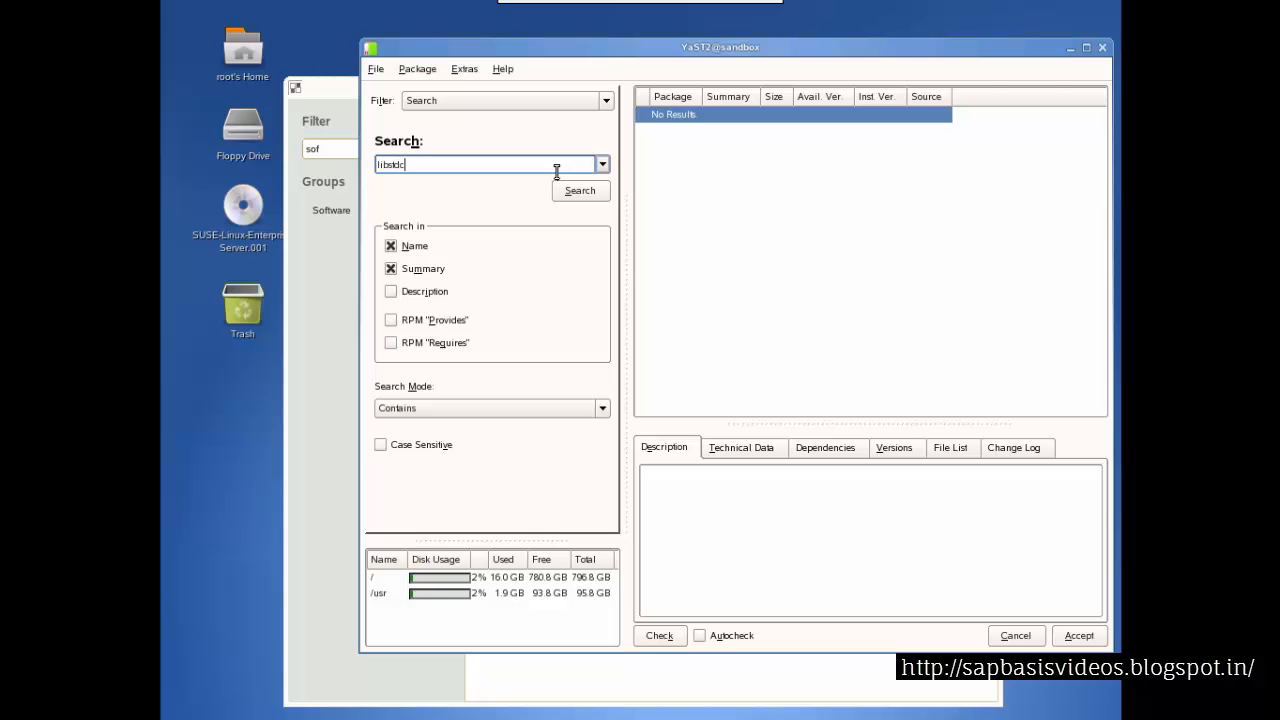
key("Return")
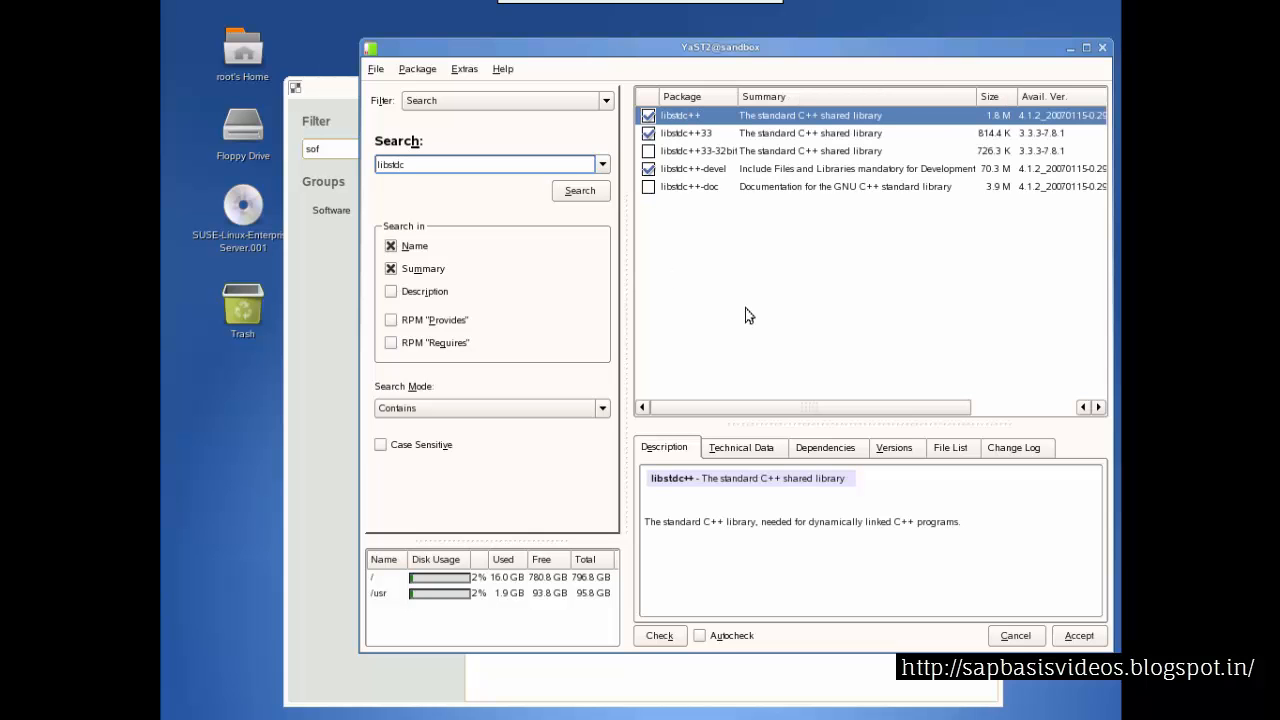
left_click(741, 170)
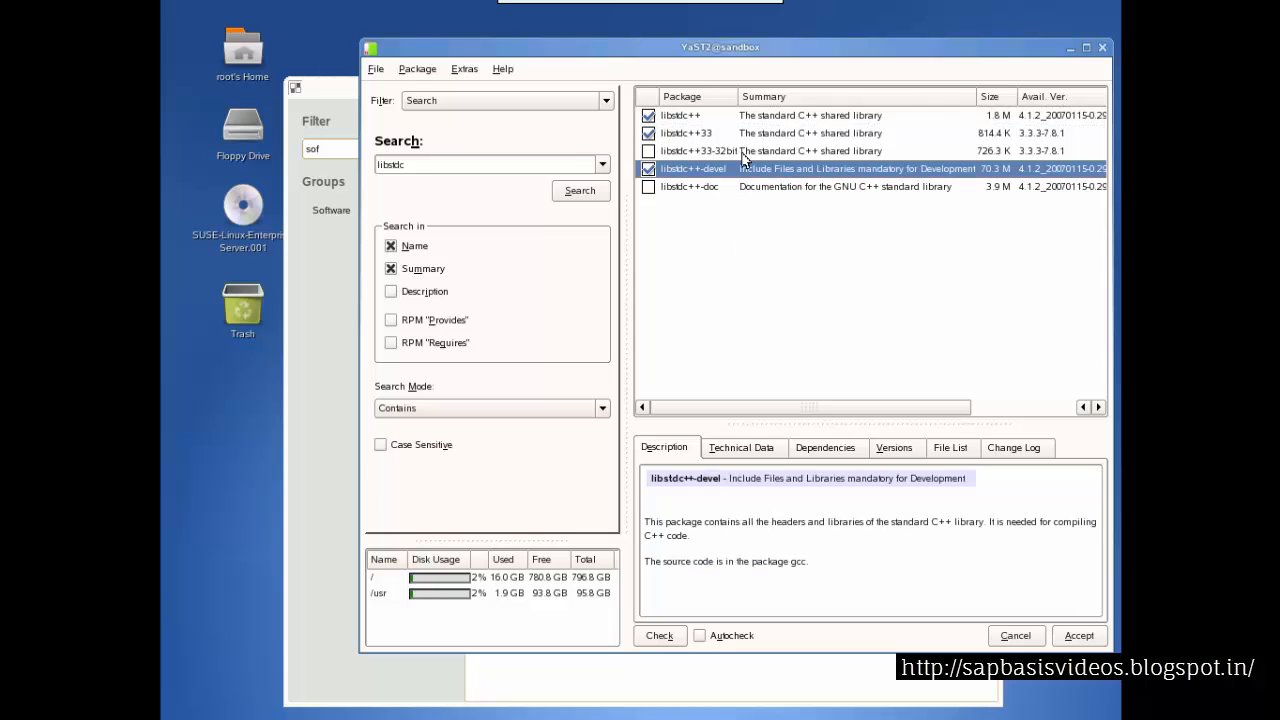
Search the packages for glibc
left_click_drag(490, 168, 366, 155)
key("BackSpace")
left_click(580, 190)
left_click(433, 165)
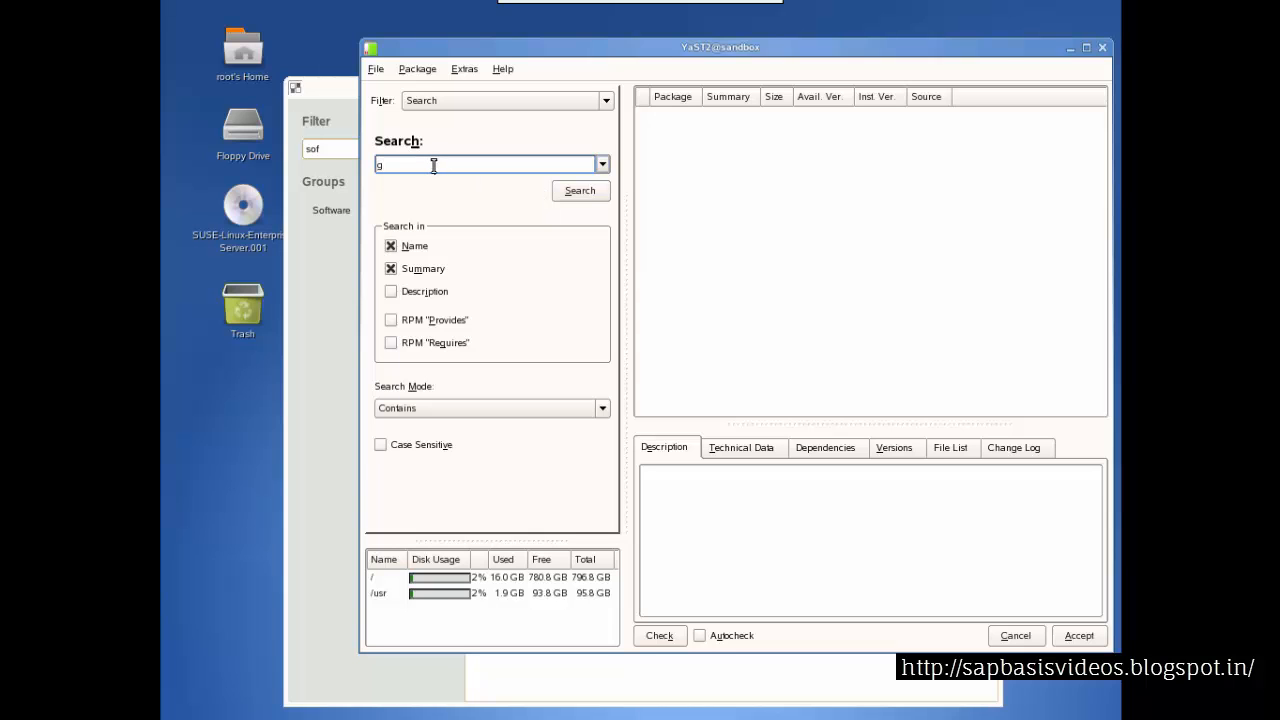
type("glibc")
key("Return")
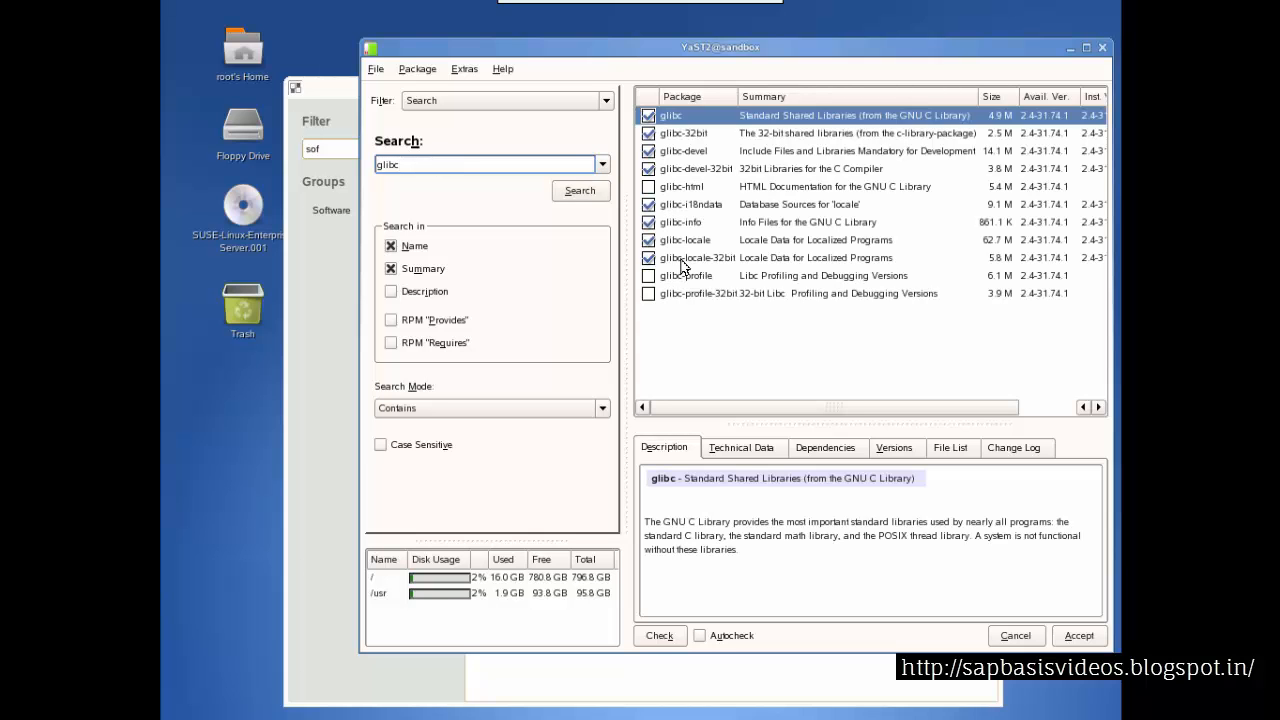
Leave VNC full screen and switch to the PowerPoint slide listing the installation prerequisites
mouse_move(640, 8)
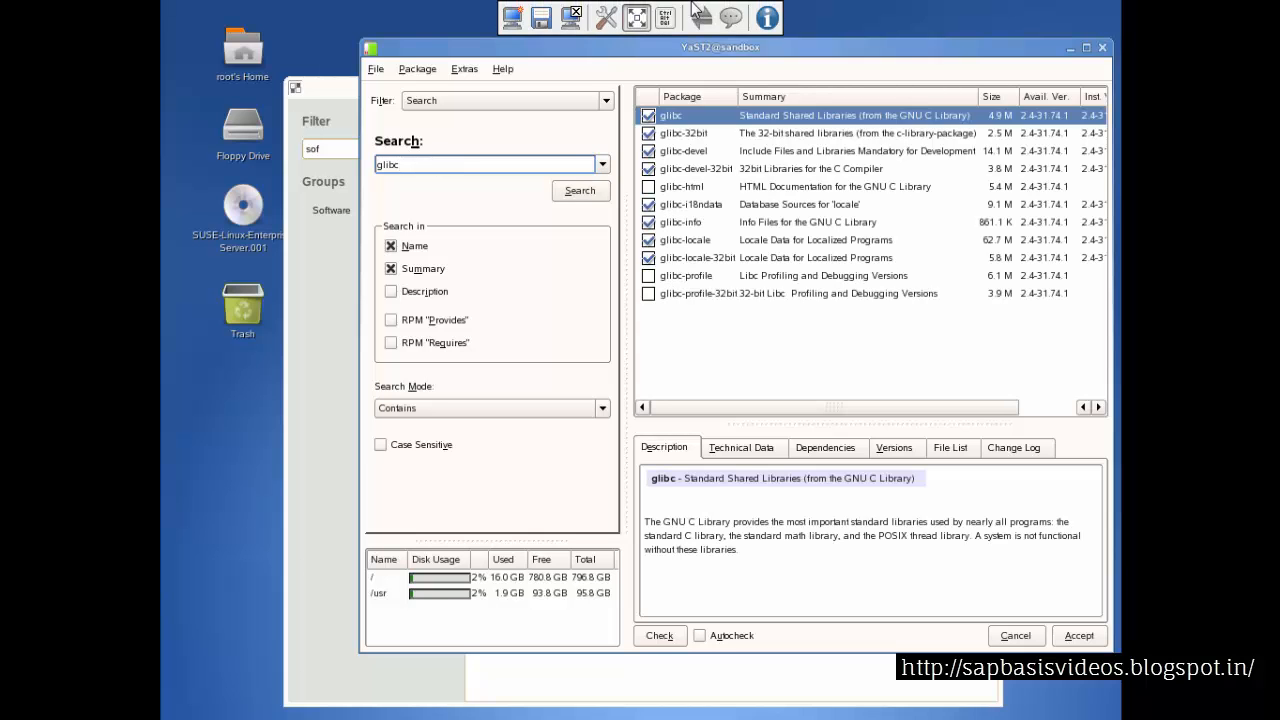
left_click(637, 18)
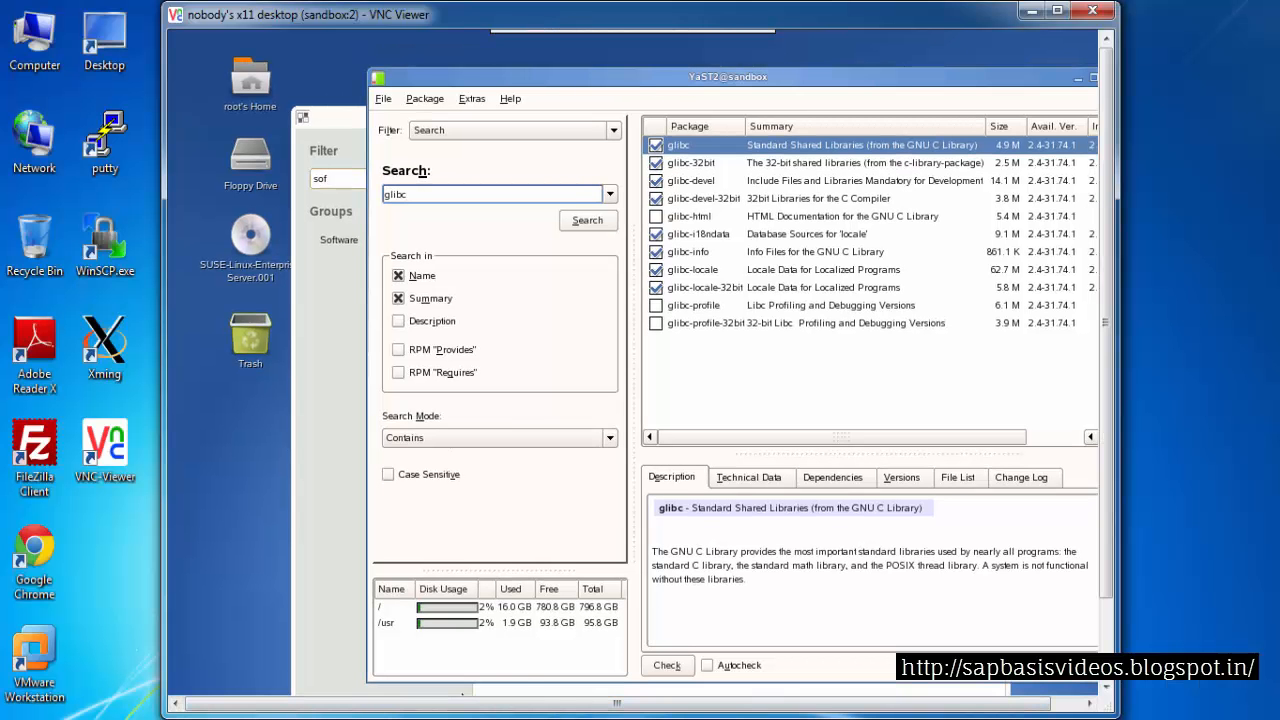
left_click(330, 717)
left_click(497, 340)
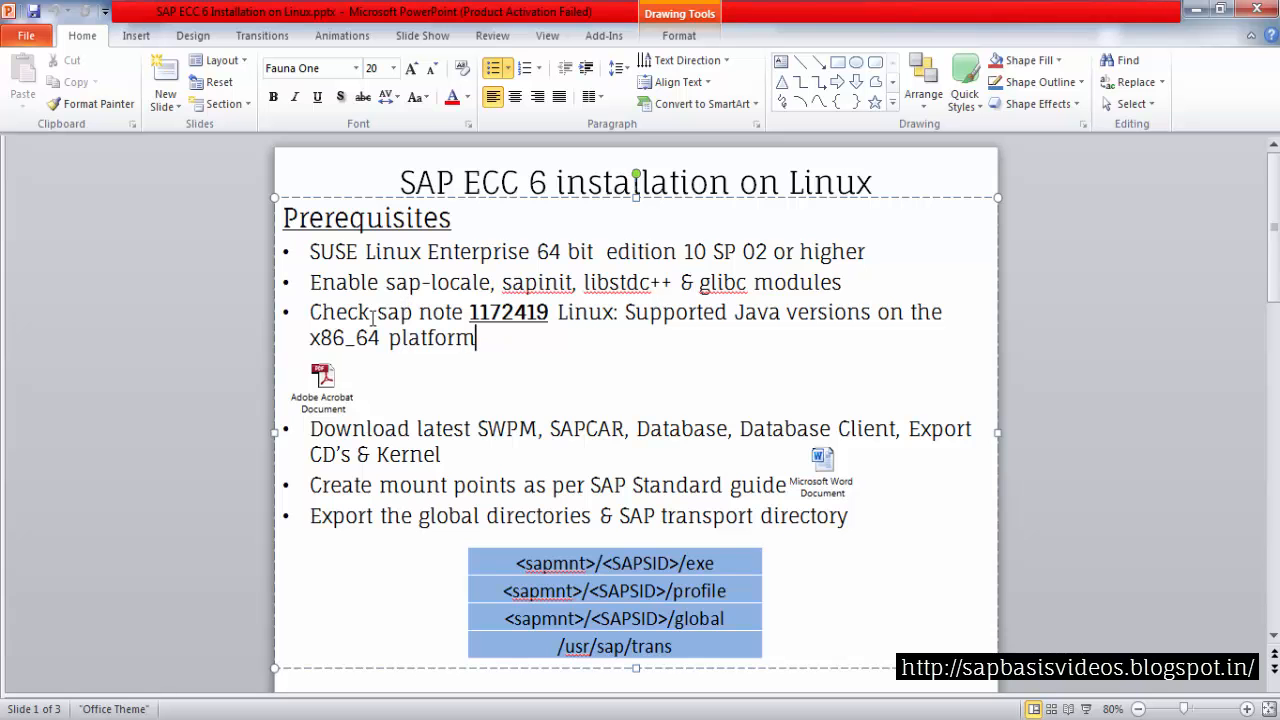
left_click(523, 354)
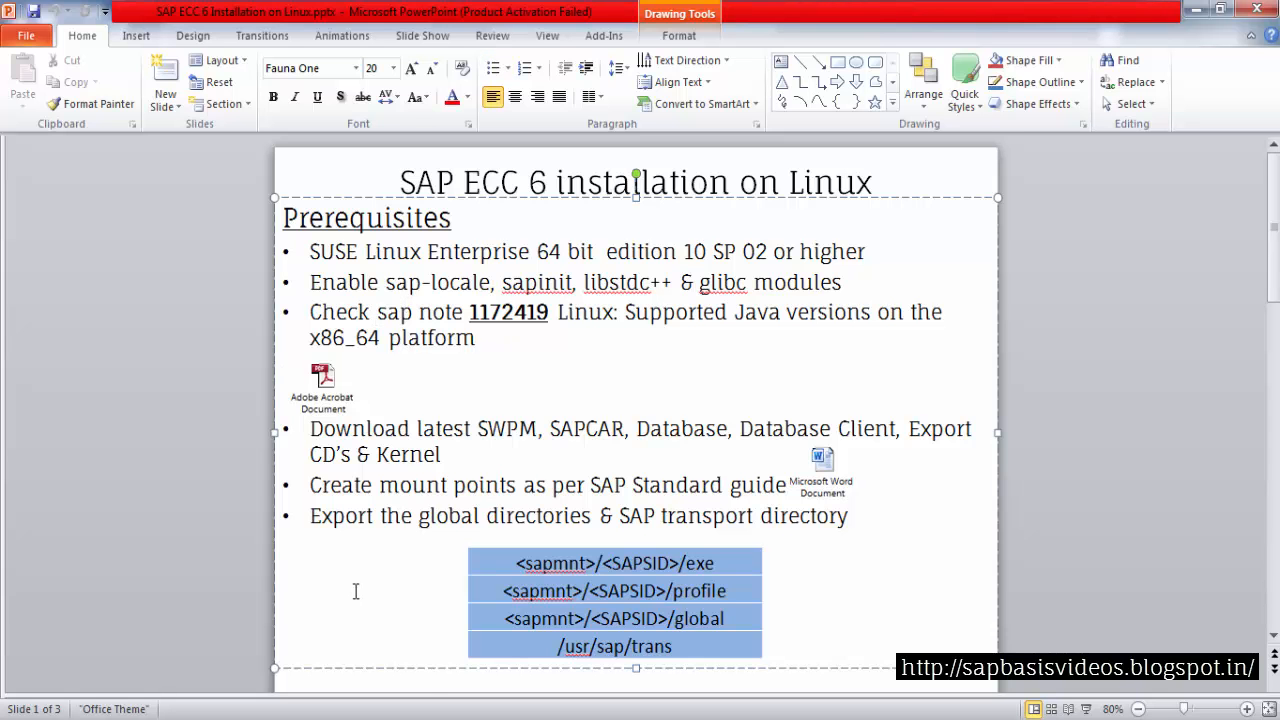
Return to the VNC session in full screen and minimize the YaST windows
key("alt+Tab")
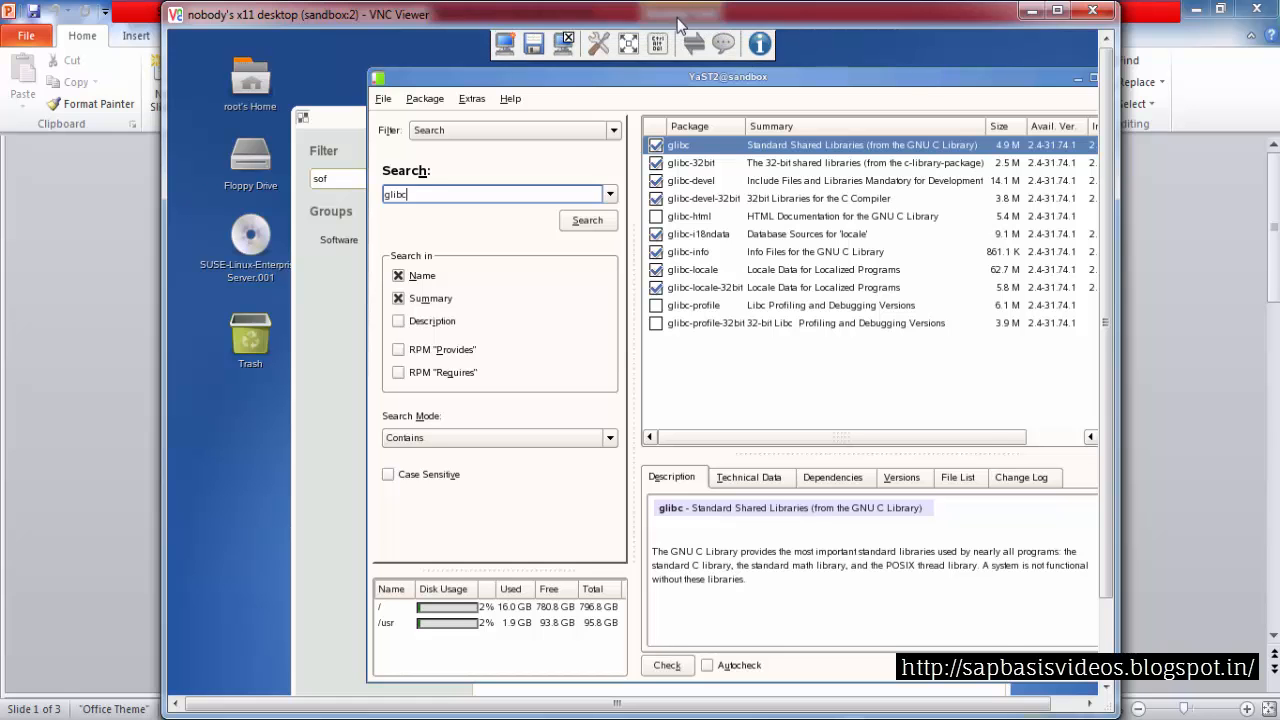
left_click(680, 40)
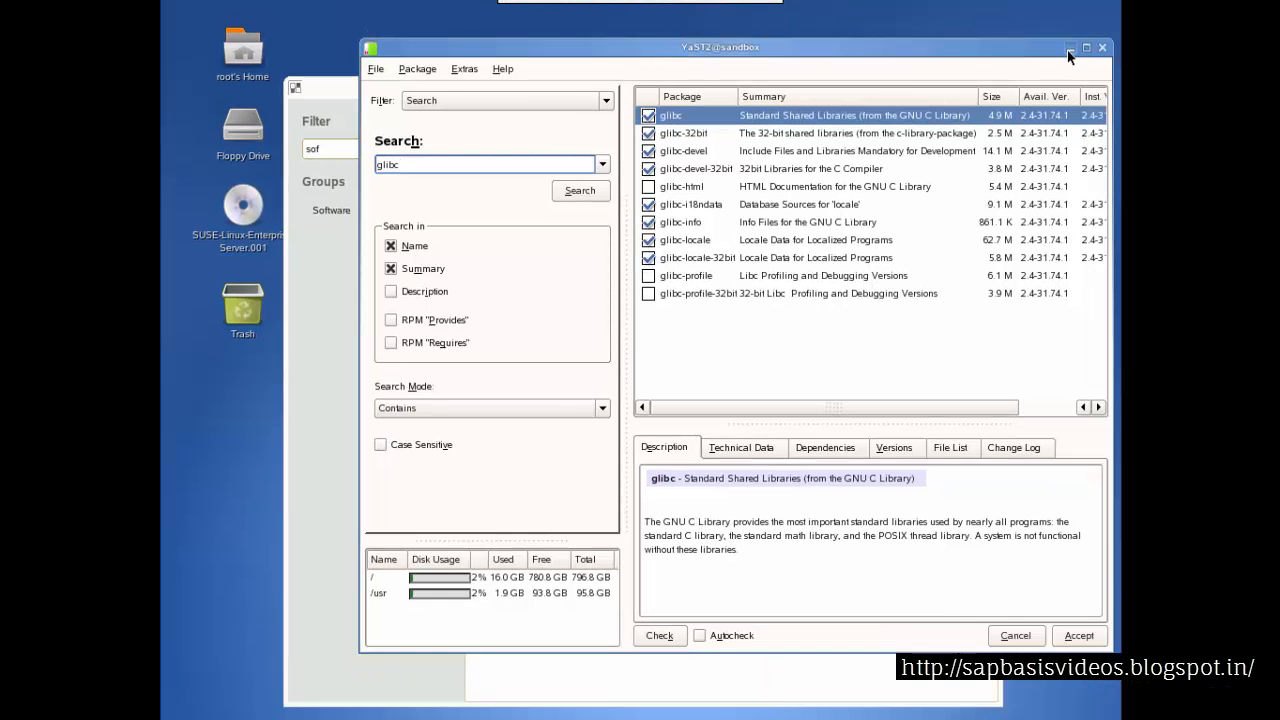
left_click(1070, 48)
left_click(957, 95)
Open a terminal from the desktop and run the java command
right_click(710, 150)
left_click(737, 234)
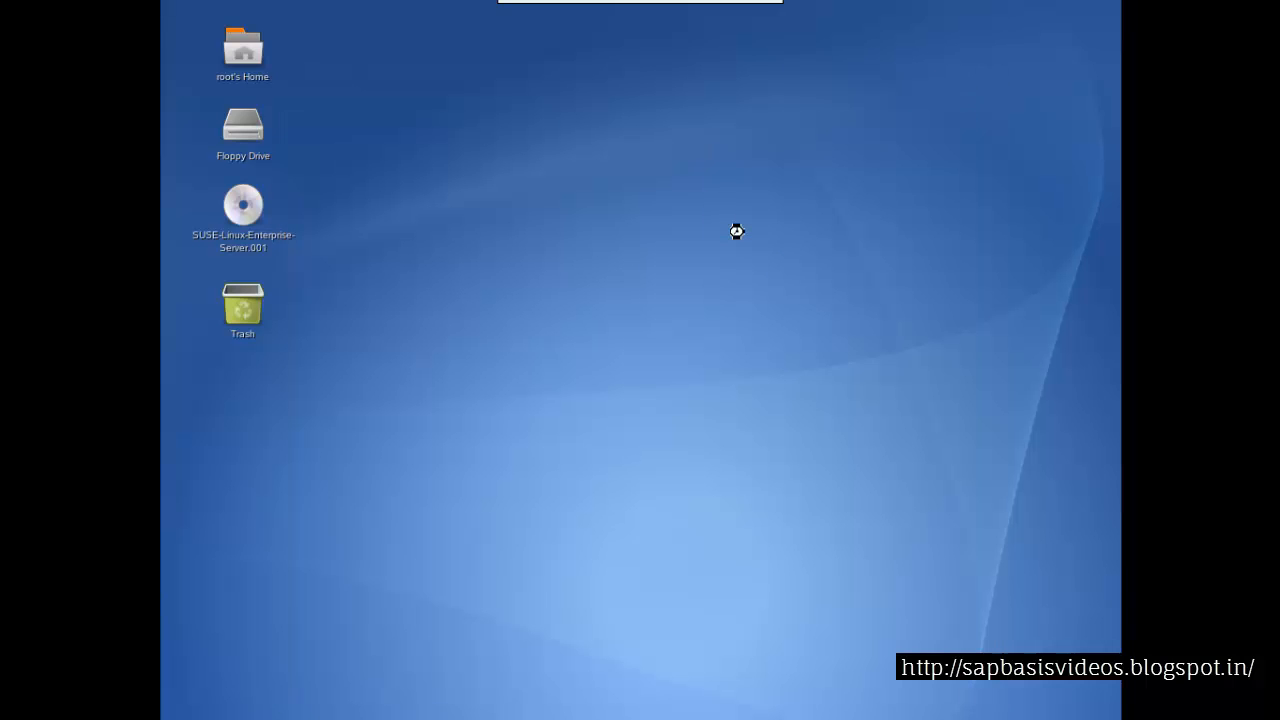
left_click_drag(392, 24, 646, 99)
type("ja")
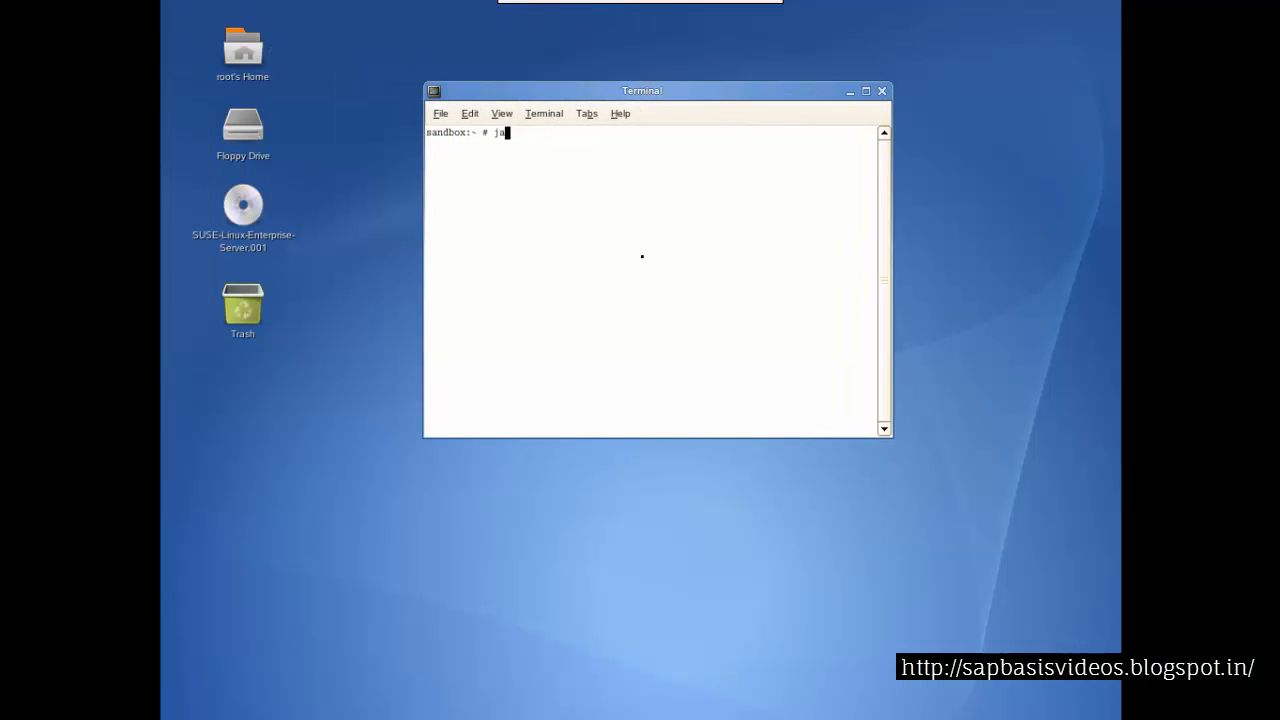
type("va")
key("Return")
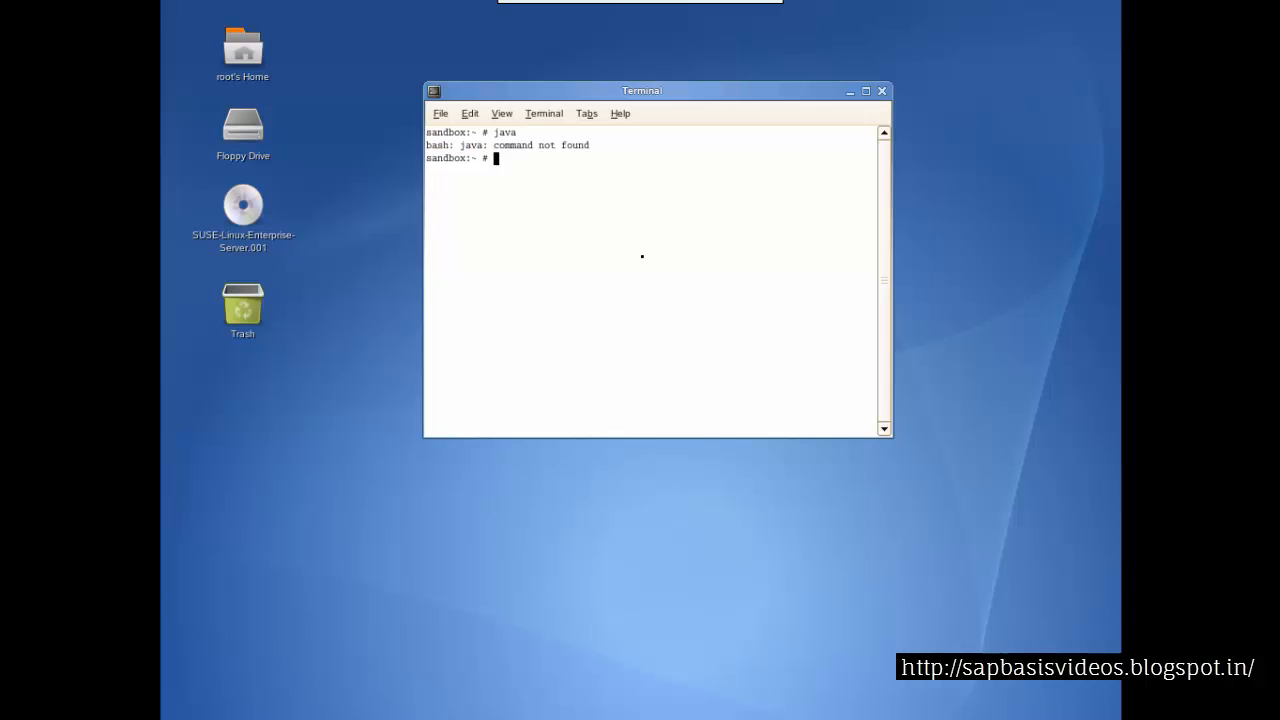
Switch to the slide and open the attached SAP note 1172419 PDF
mouse_move(682, 8)
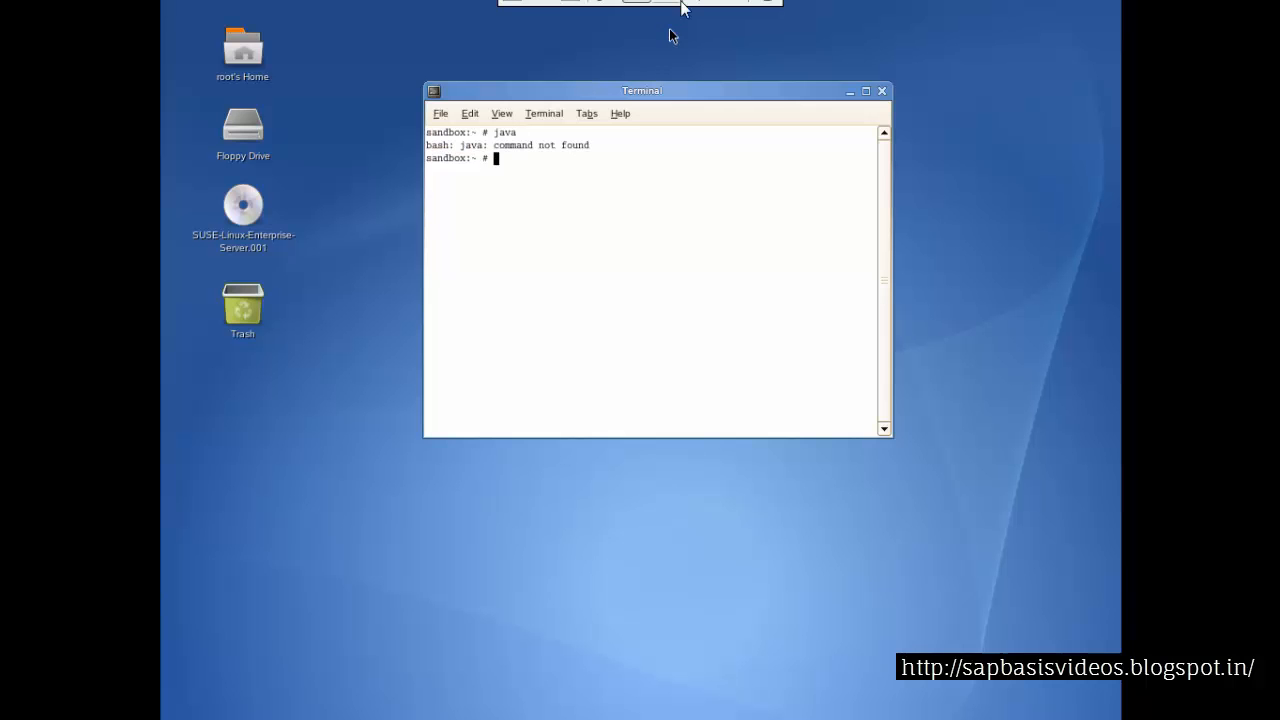
left_click(642, 24)
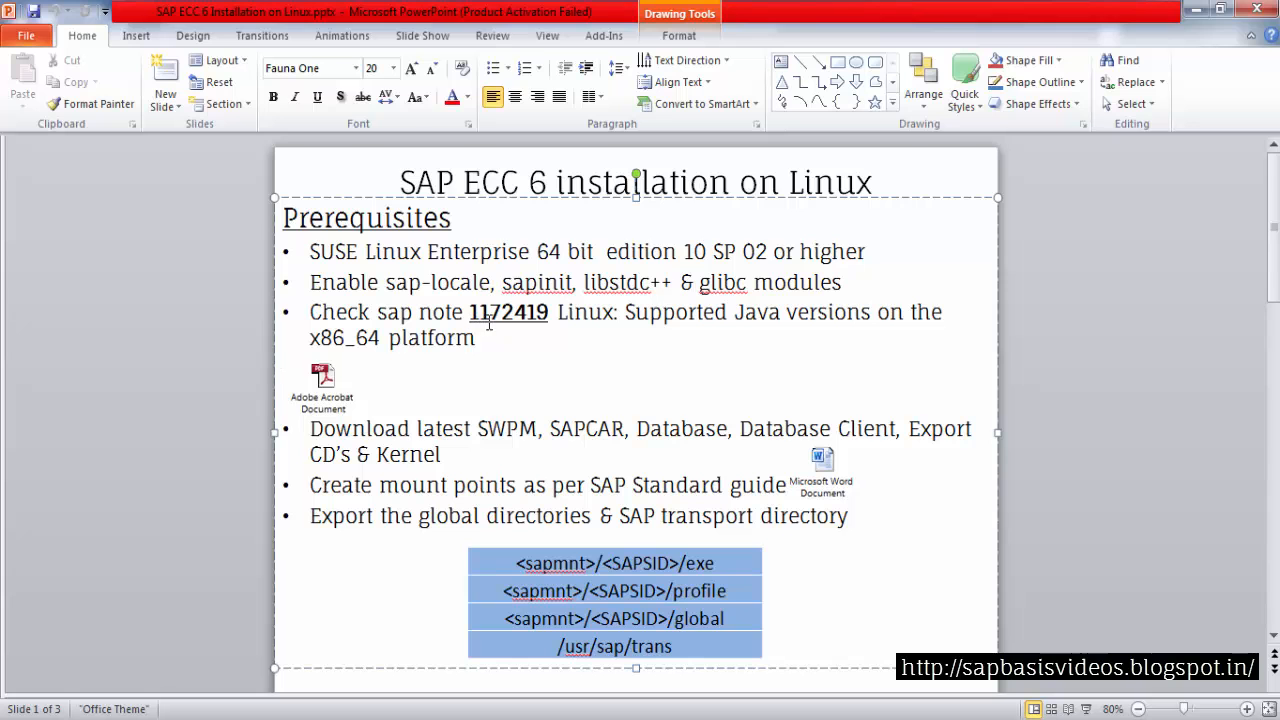
left_click(330, 400)
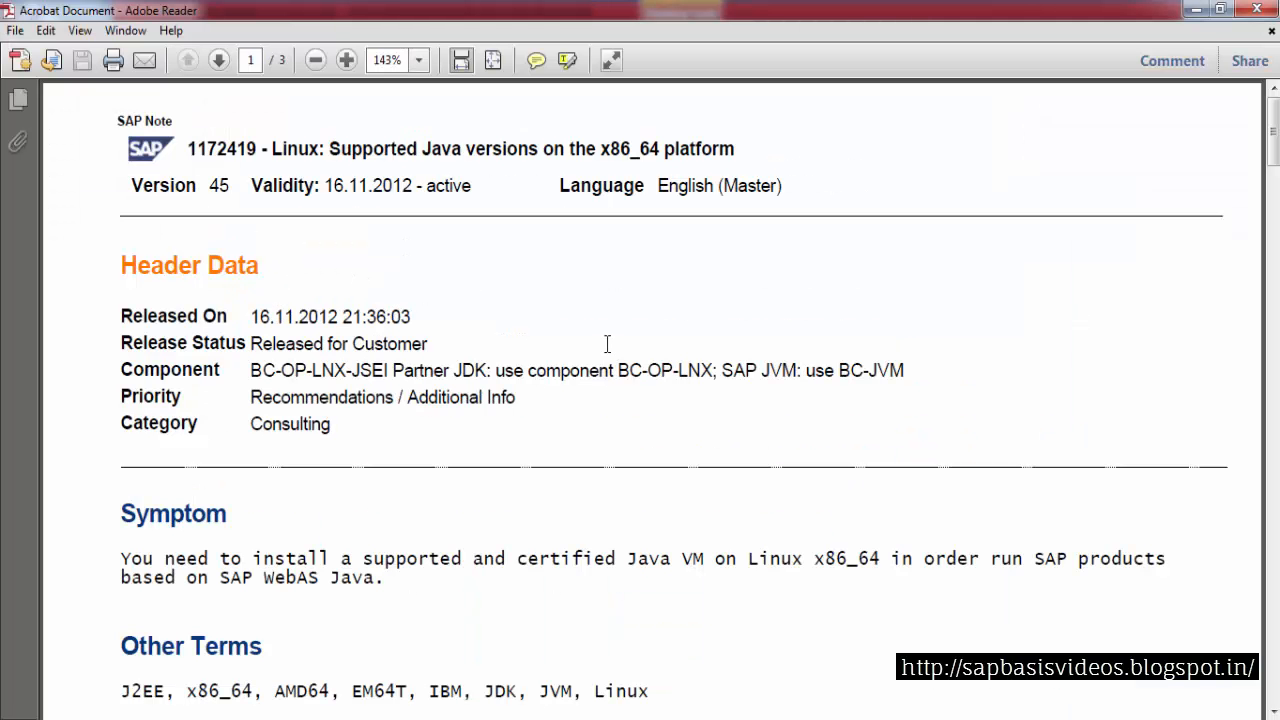
Read the note's solution section on supported JDK packages, then return to the VNC terminal
scroll(509, 318, "down", 2)
scroll(509, 318, "down", 10)
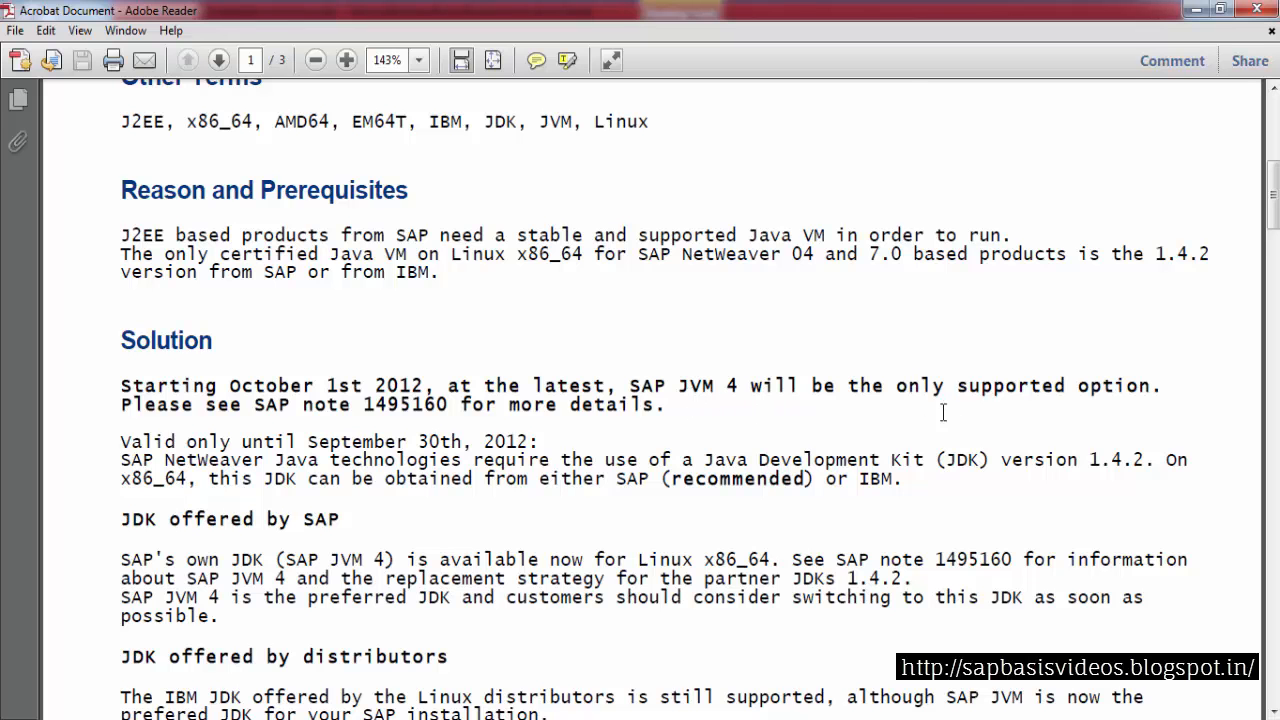
scroll(514, 385, "down", 2)
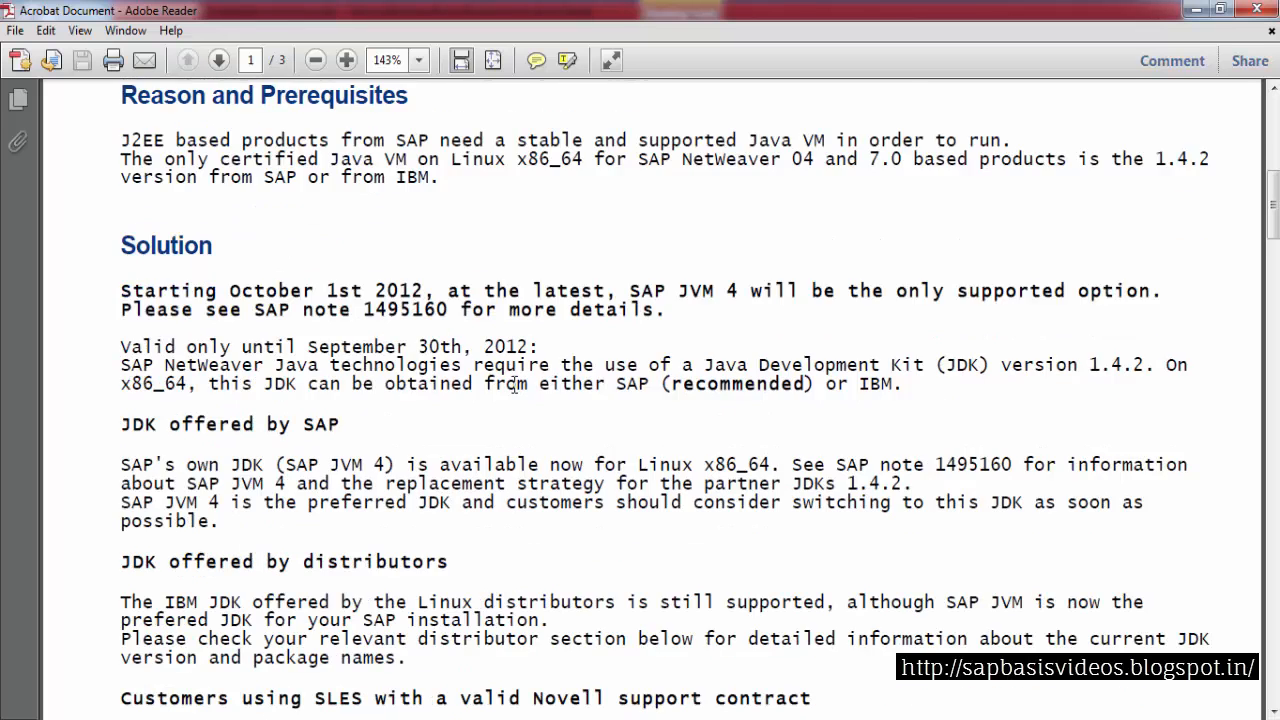
scroll(357, 382, "down", 2)
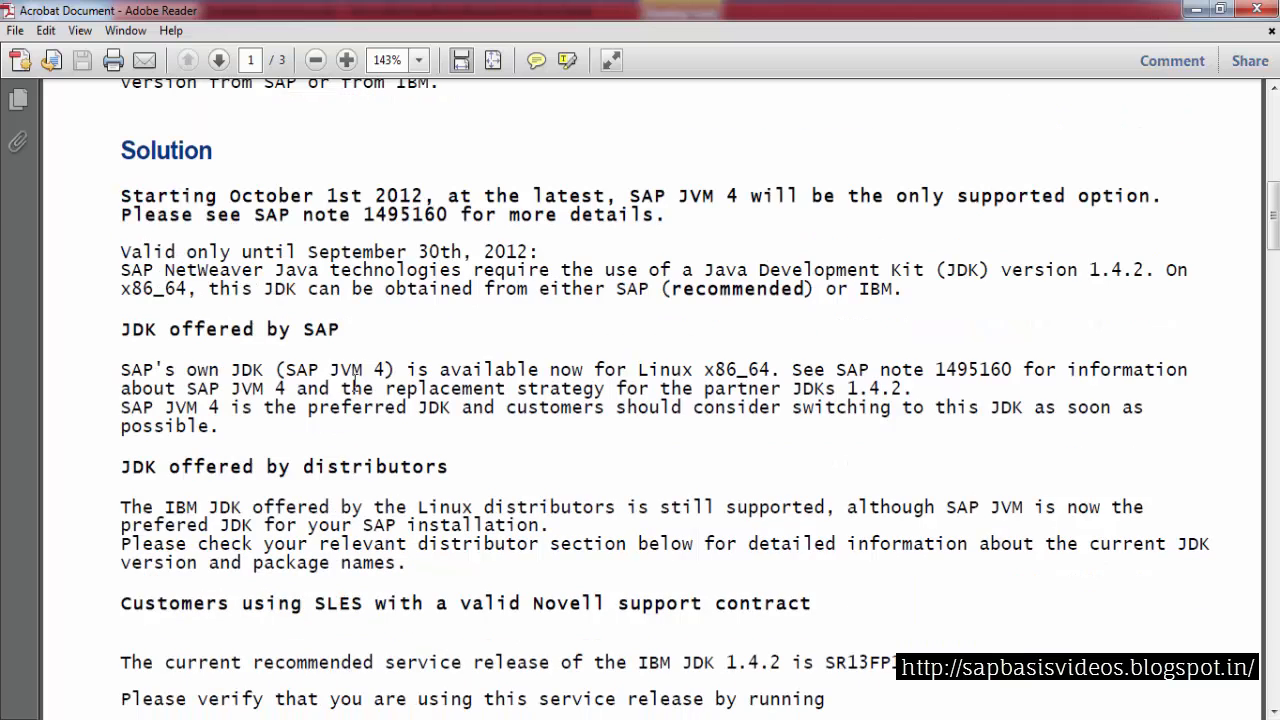
scroll(213, 420, "down", 1)
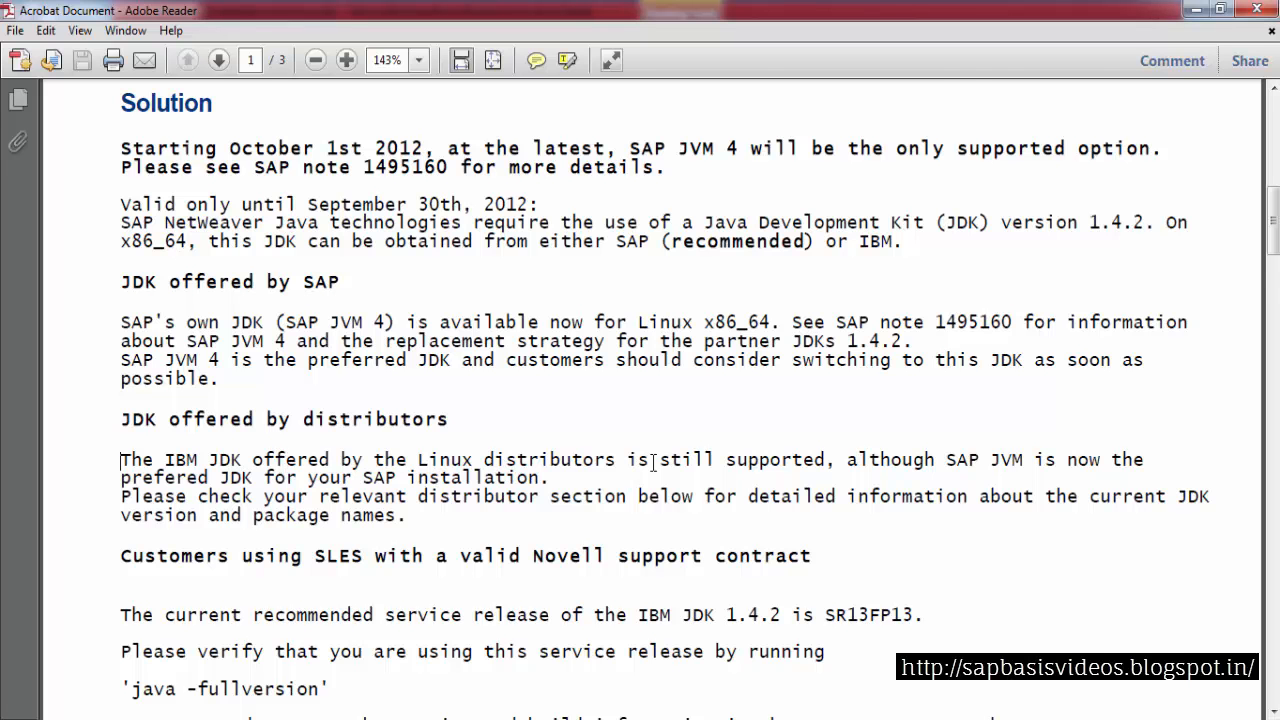
scroll(718, 450, "down", 6)
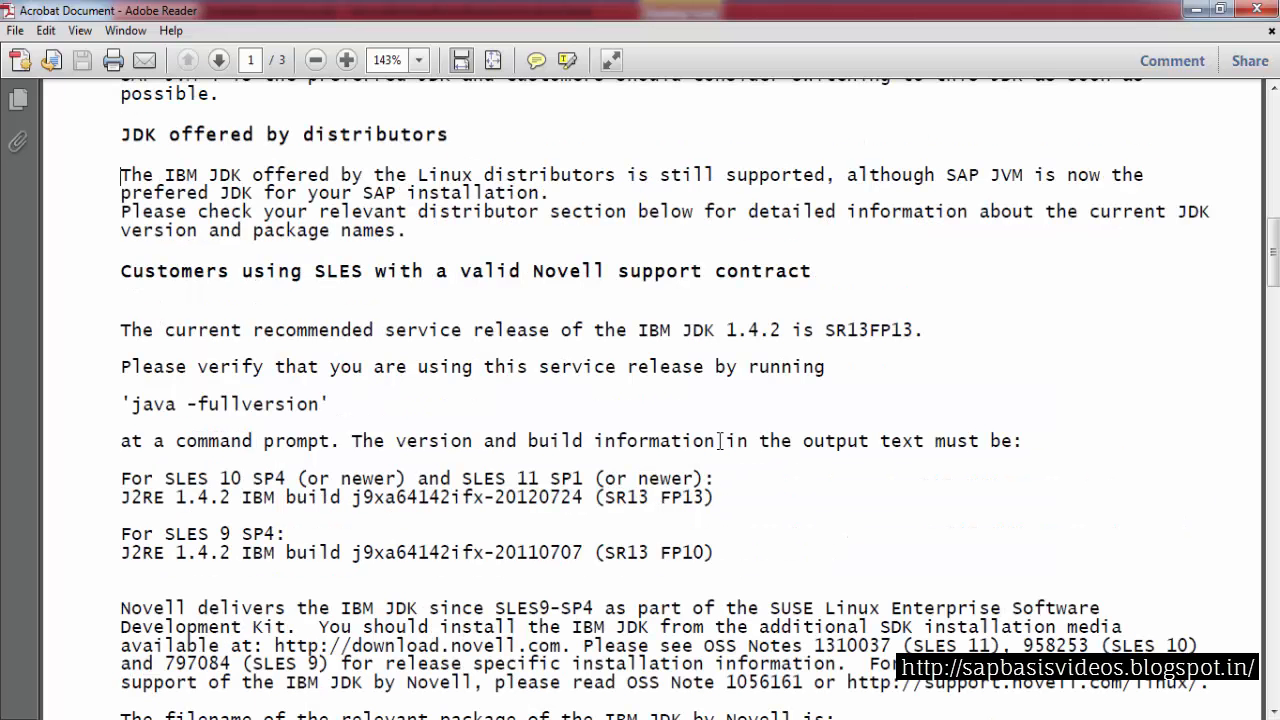
scroll(720, 441, "down", 2)
scroll(720, 441, "down", 2)
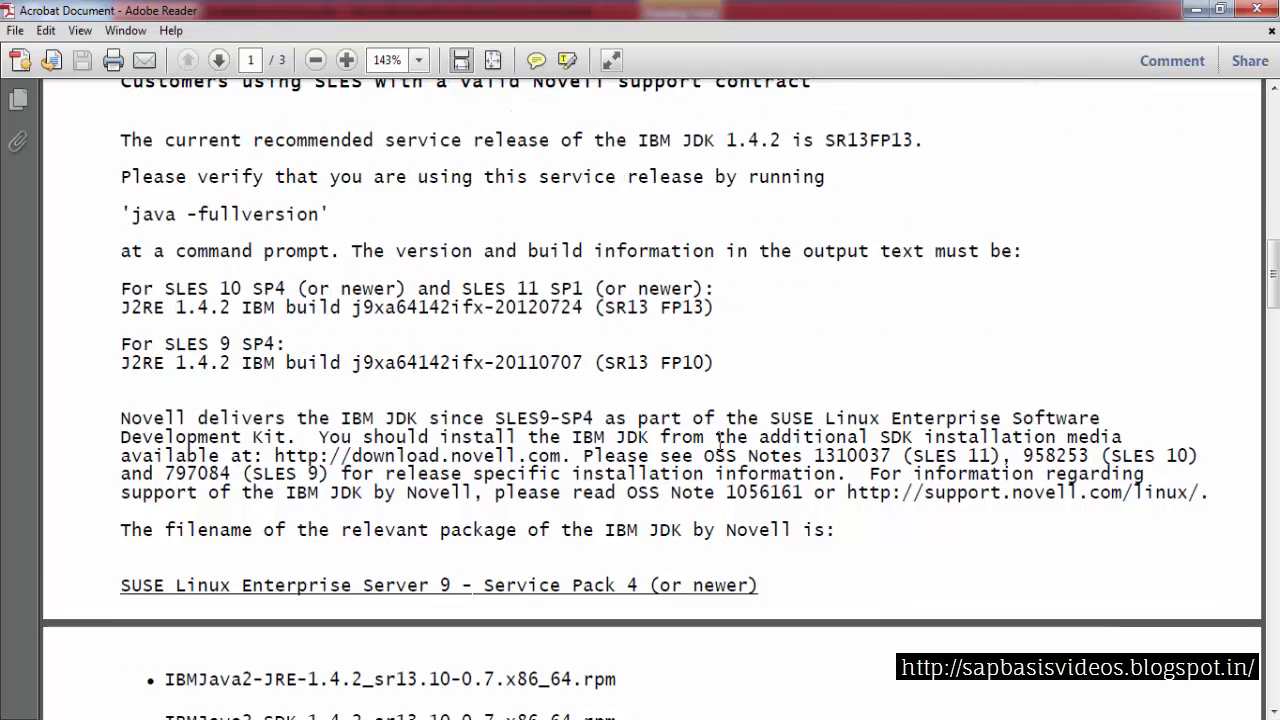
scroll(720, 443, "down", 1)
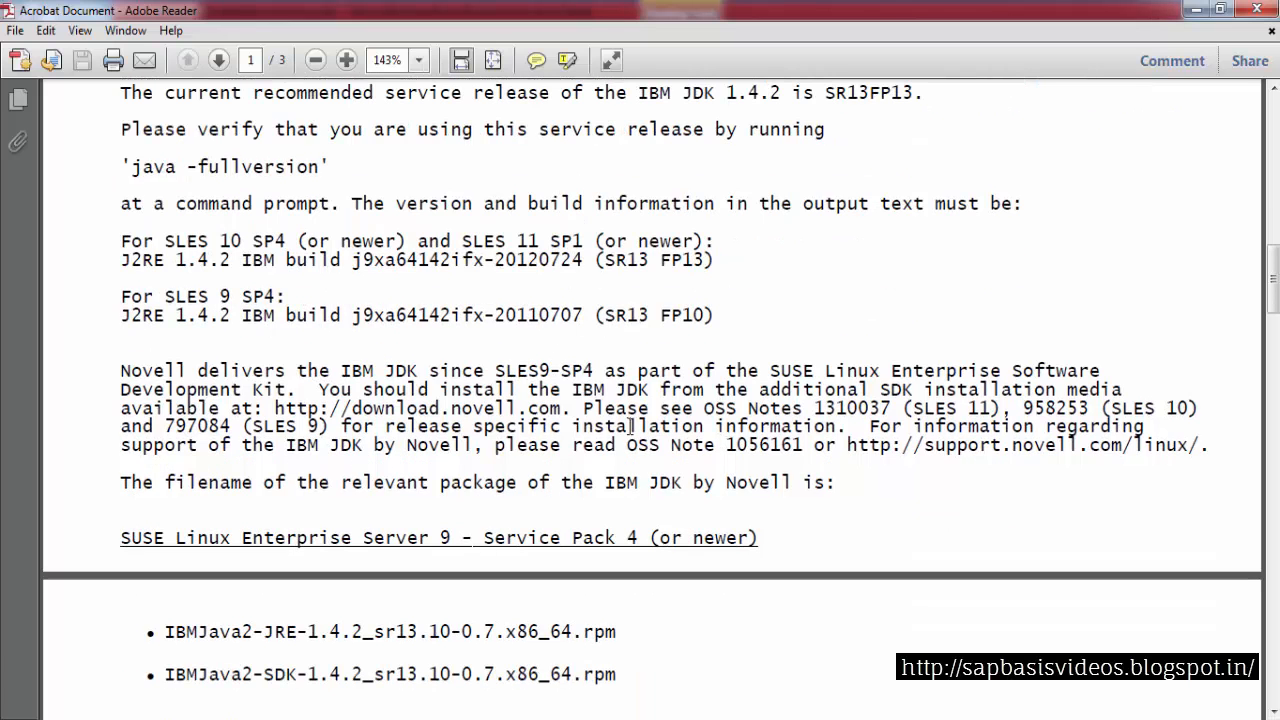
scroll(630, 426, "down", 7)
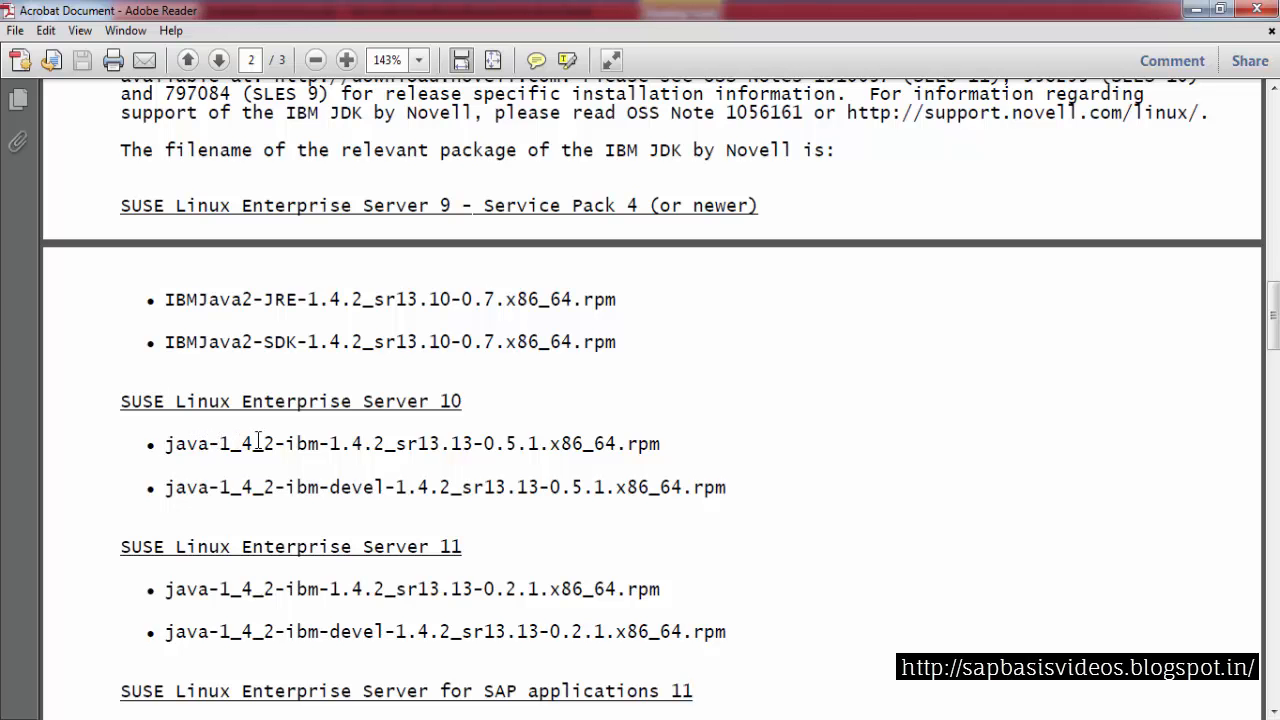
mouse_move(316, 719)
left_click(396, 690)
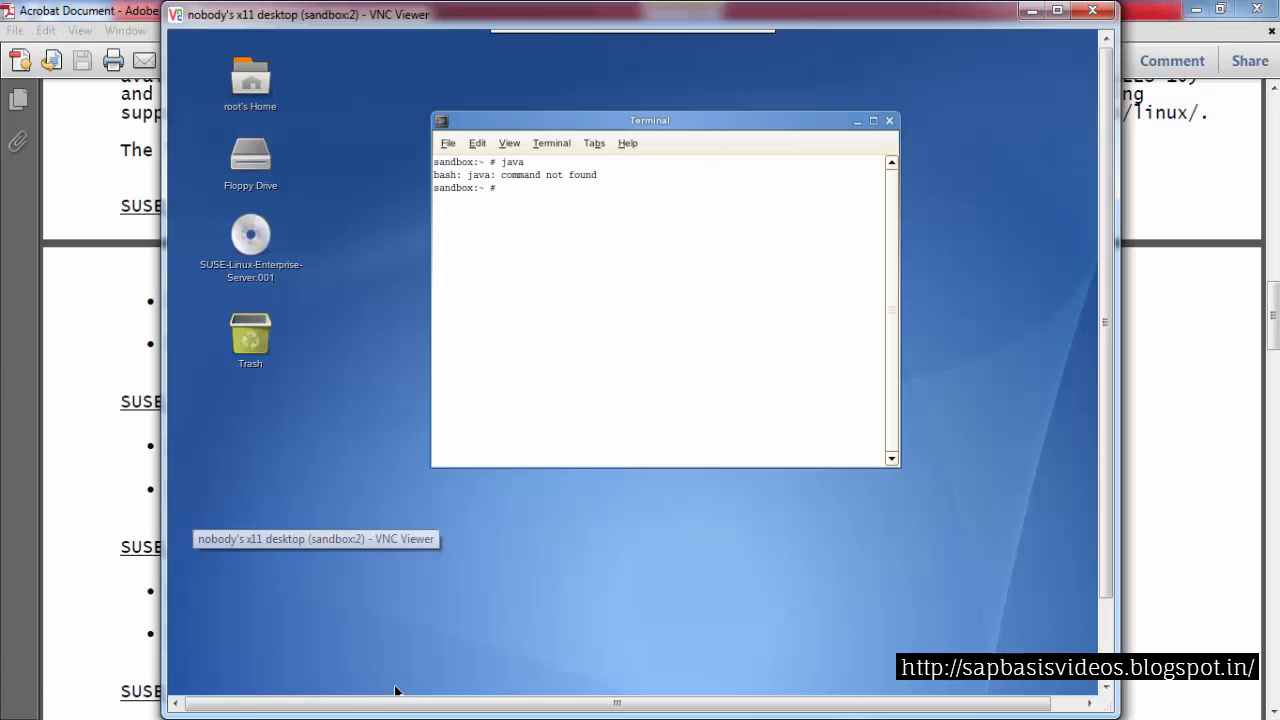
Switch the VNC viewer to full screen and restore the YaST software management window
mouse_move(771, 40)
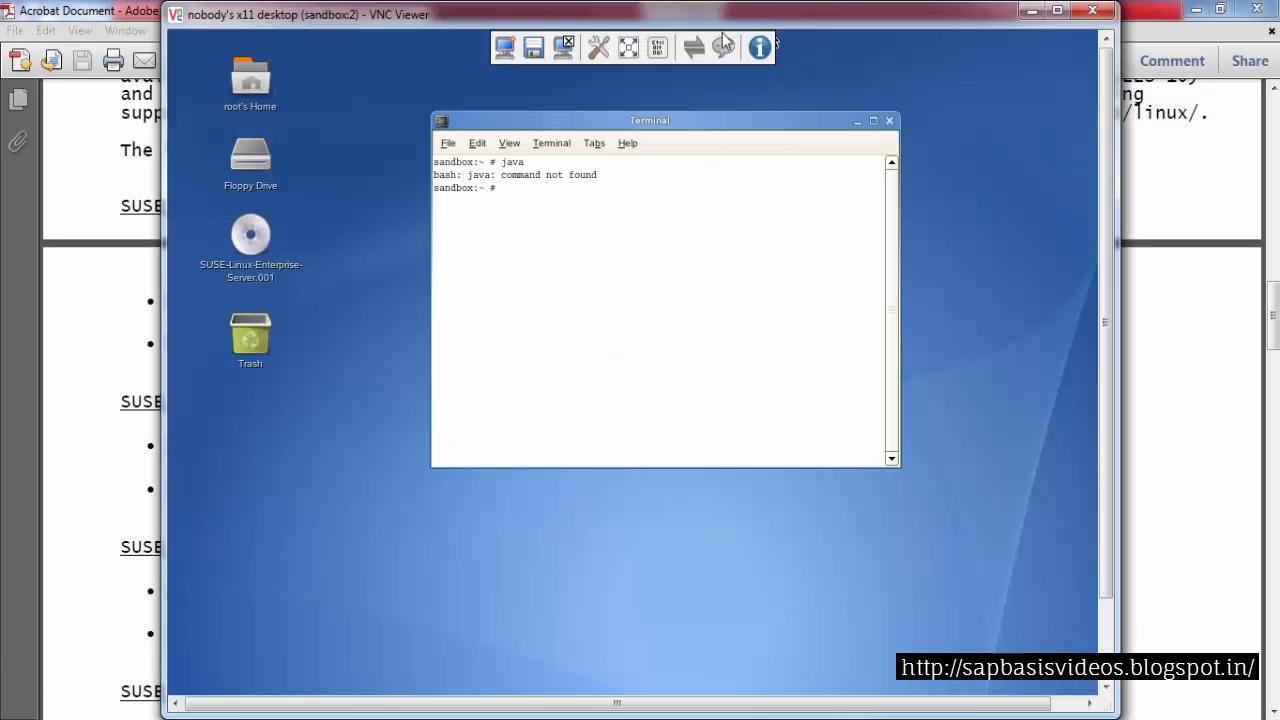
left_click(628, 48)
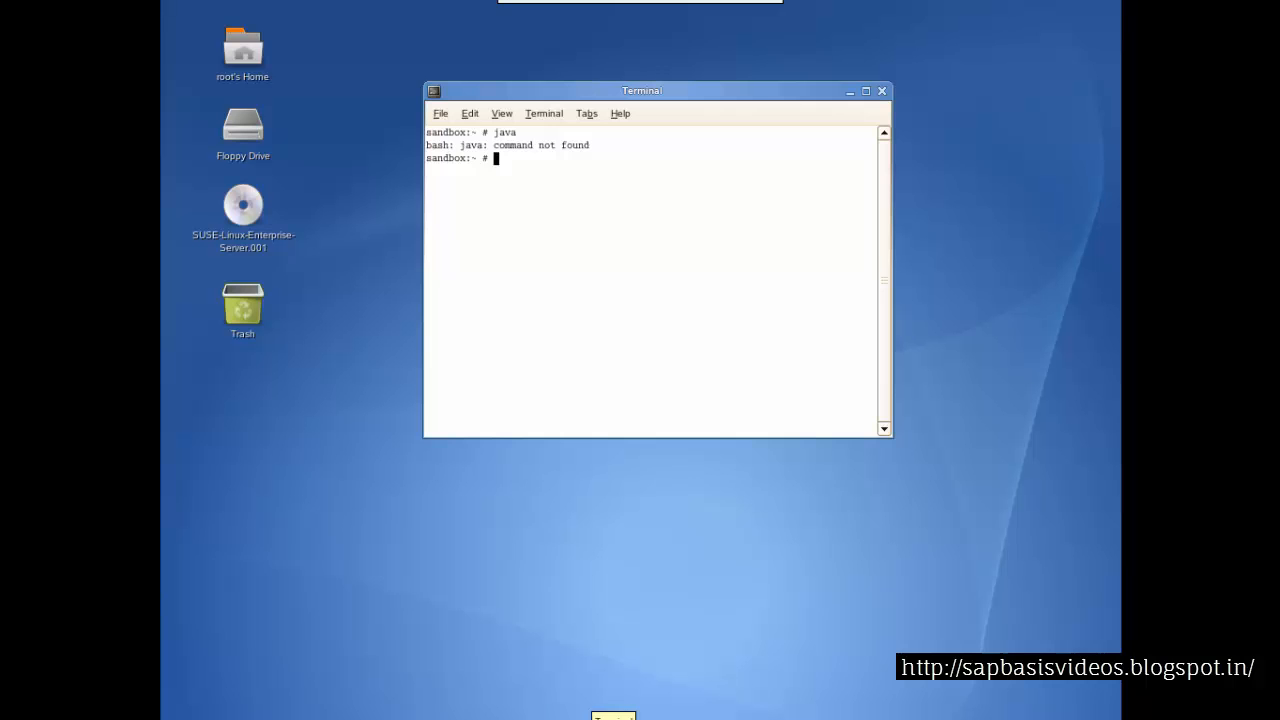
left_click(608, 719)
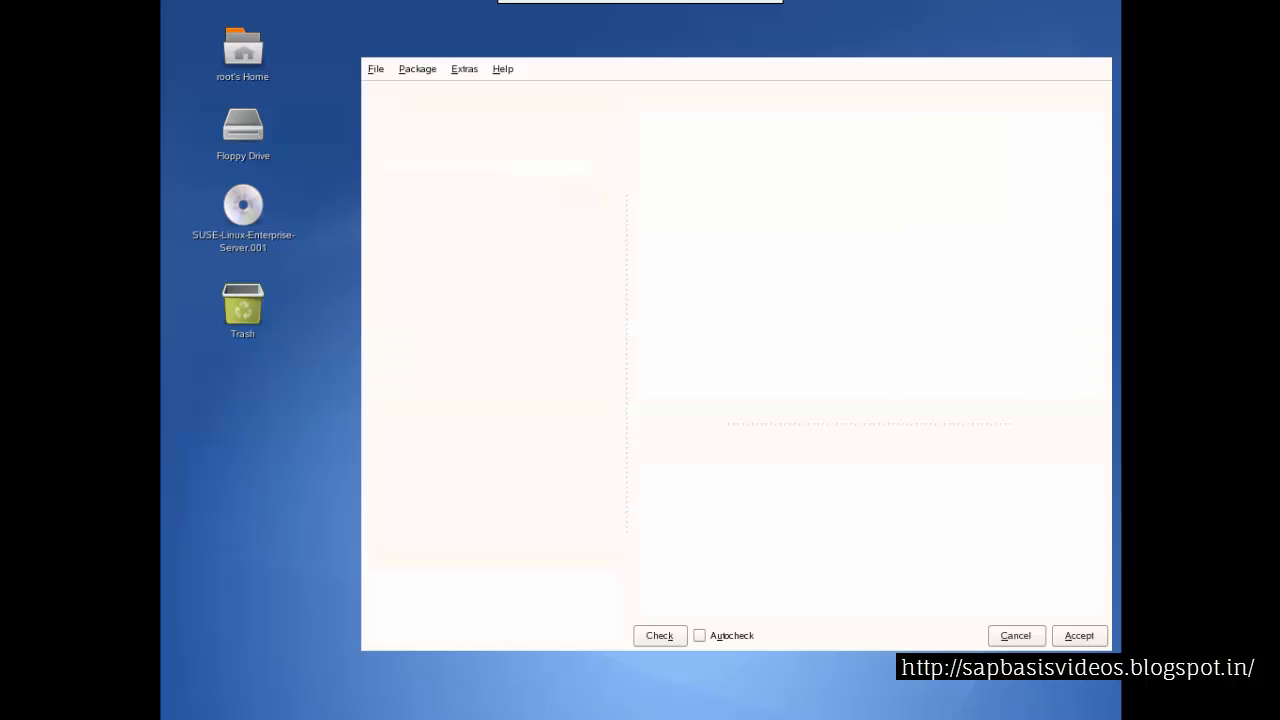
Search the software packages for java-1_4_2
left_click_drag(482, 41, 399, 18)
left_click_drag(330, 140, 292, 141)
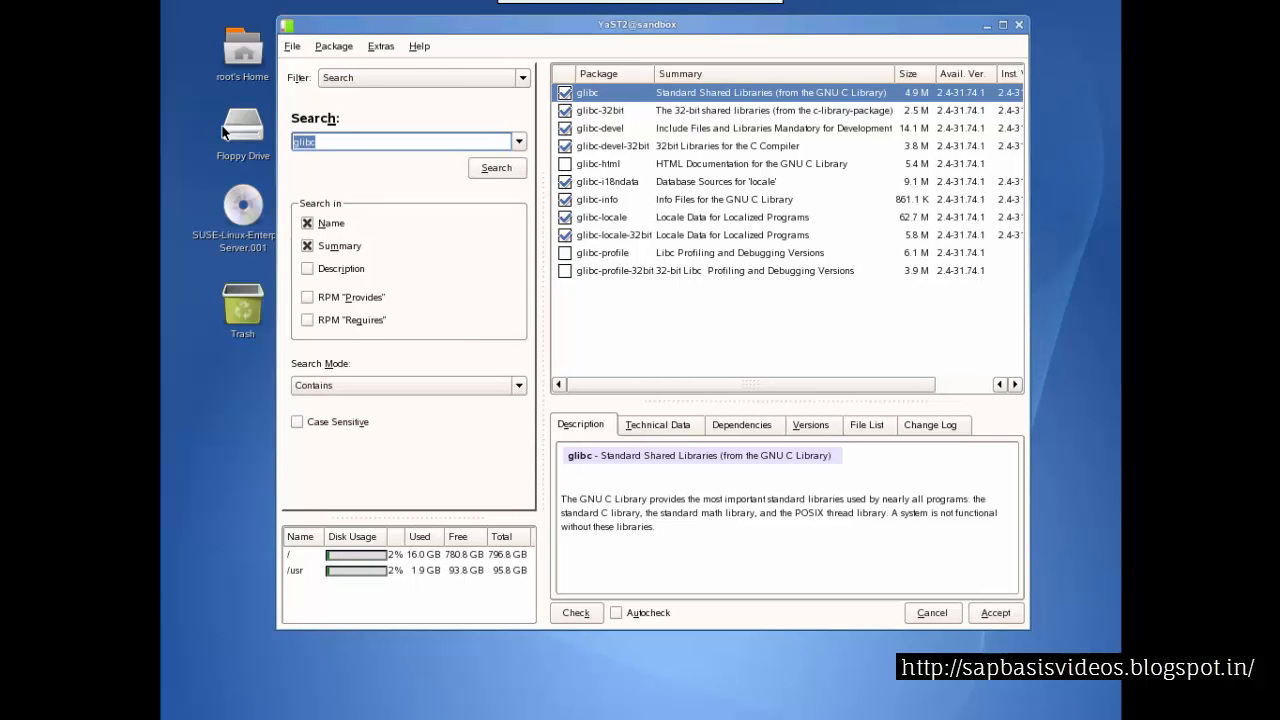
key("BackSpace")
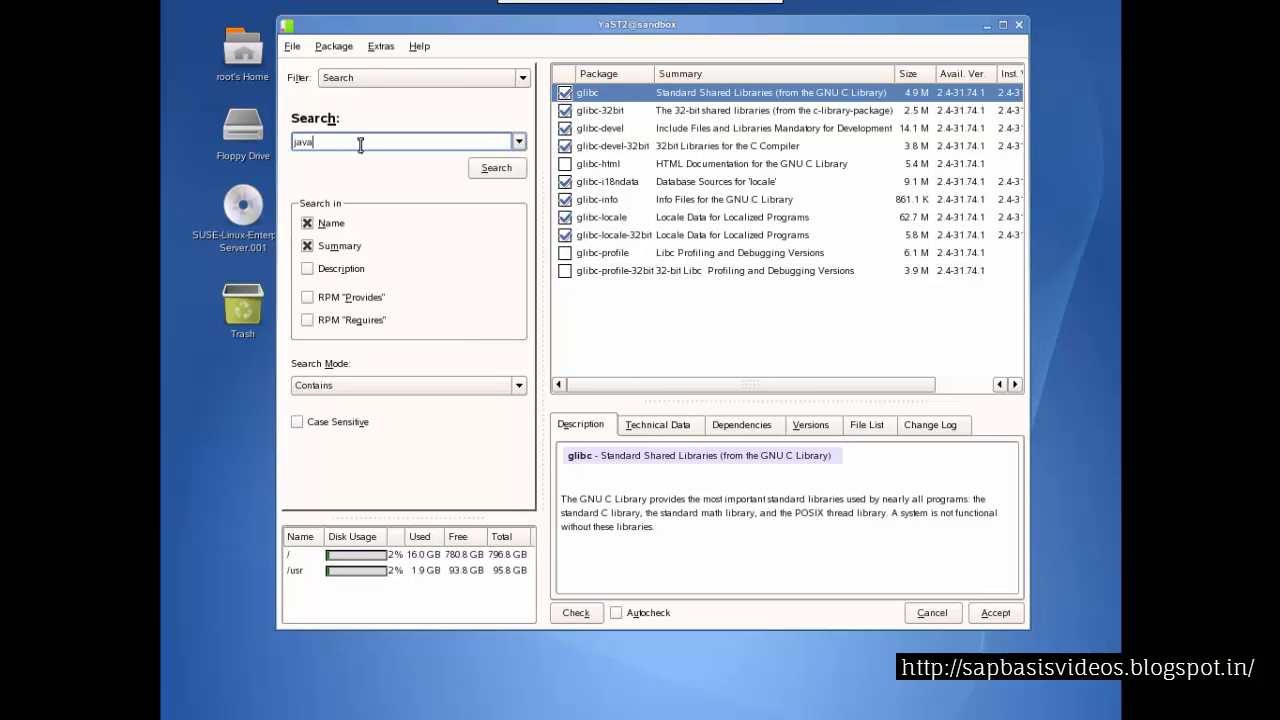
type("java-1_4_2")
key("Return")
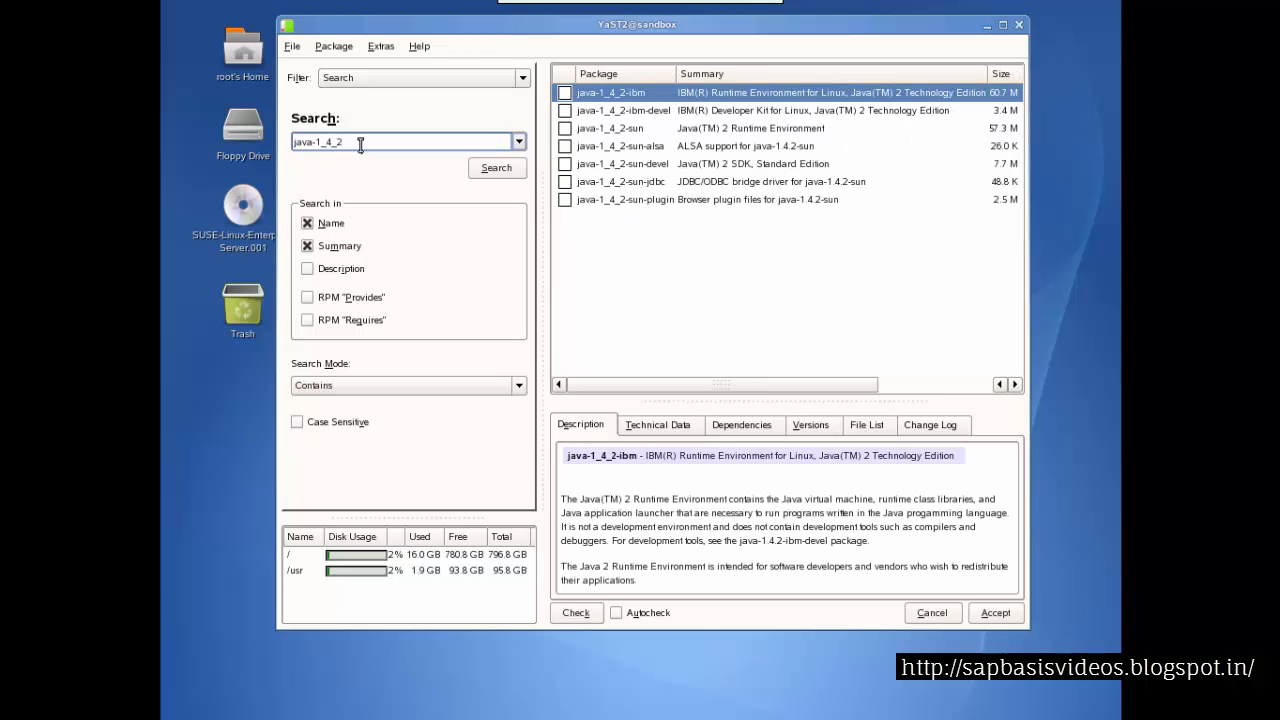
Install the java-1_4_2-ibm and java-1_4_2-ibm-devel packages, accepting the dependency changes and declining further package changes
key("Down")
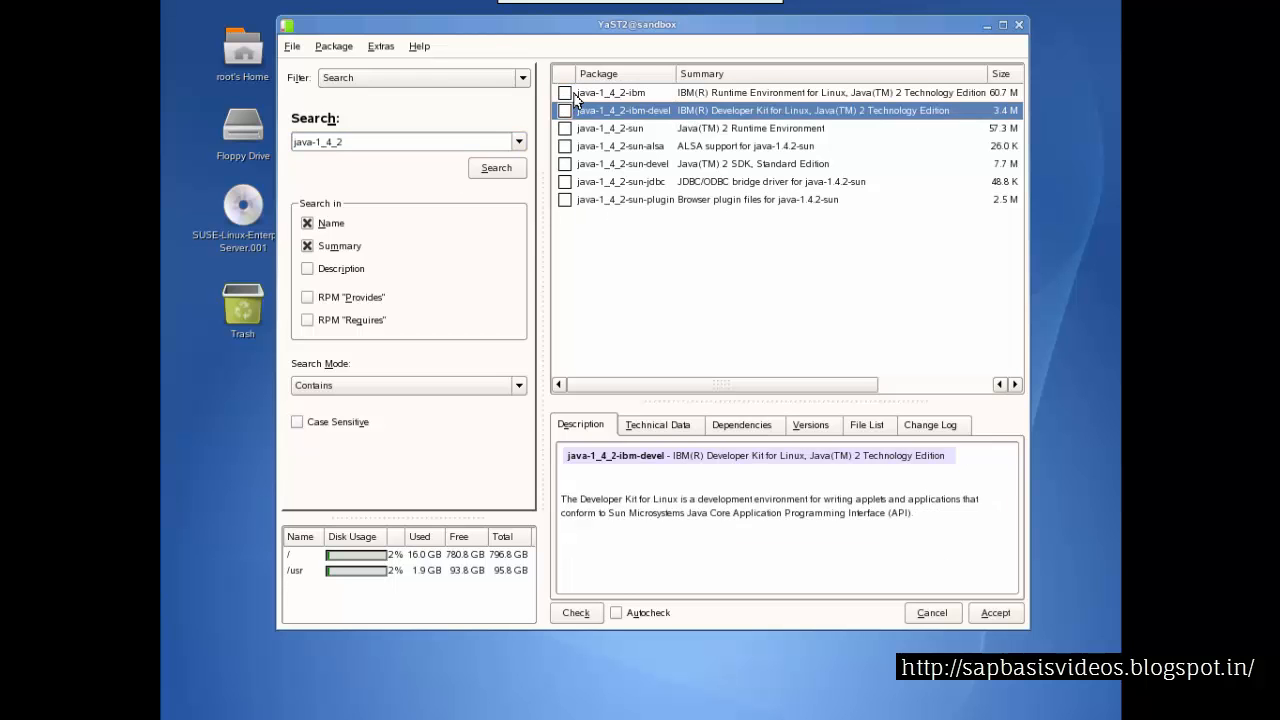
left_click(566, 93)
left_click(565, 111)
left_click(995, 616)
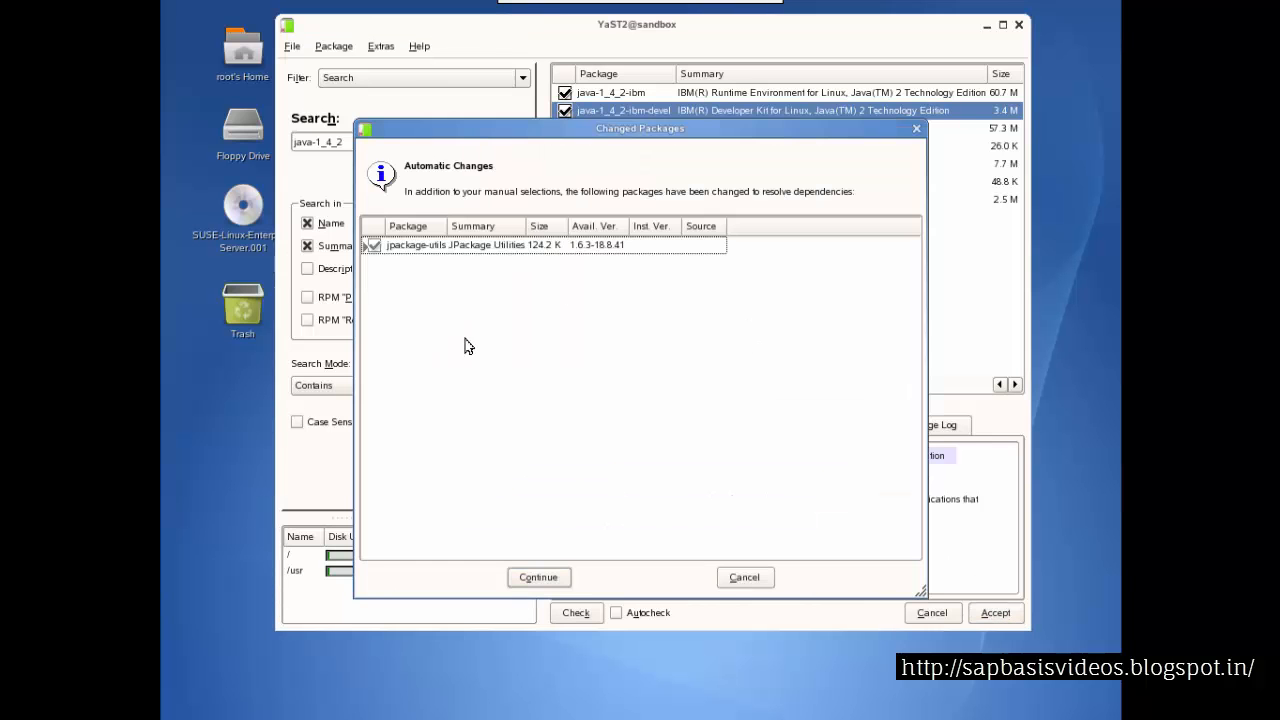
left_click(540, 578)
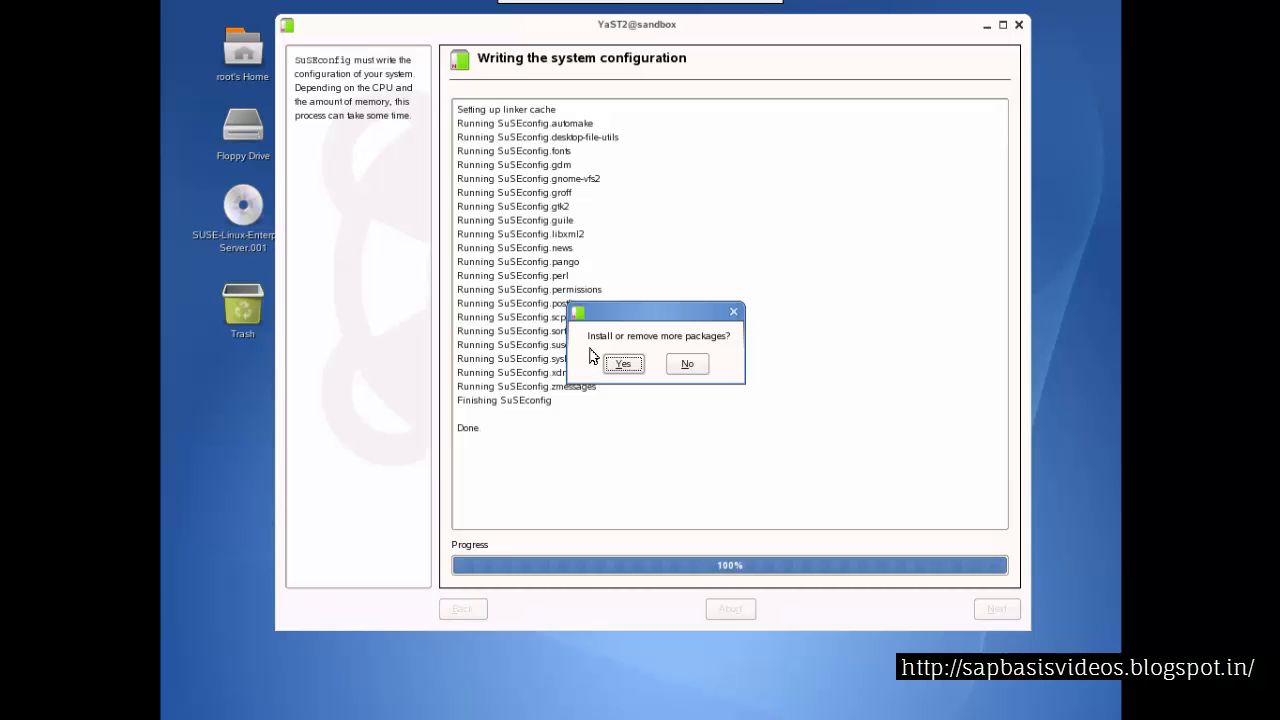
left_click(676, 362)
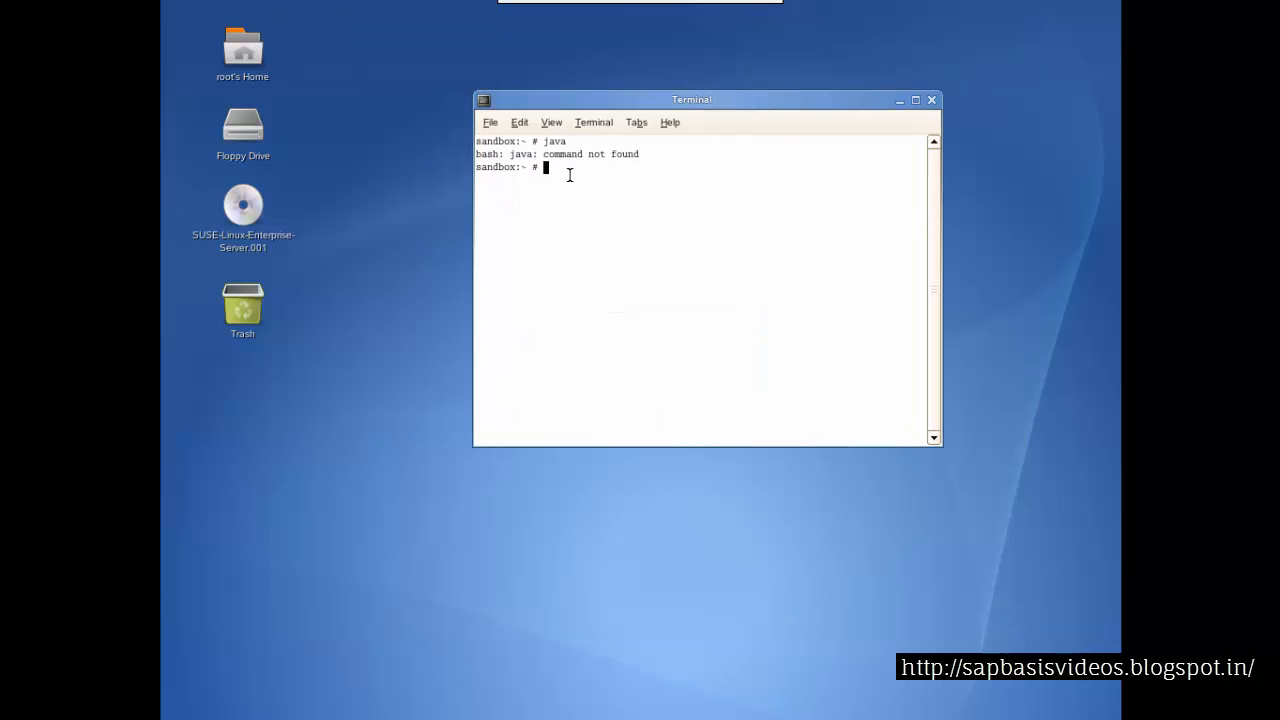
Run the java command in the terminal again, then exit the terminal
type("java")
key("Return")
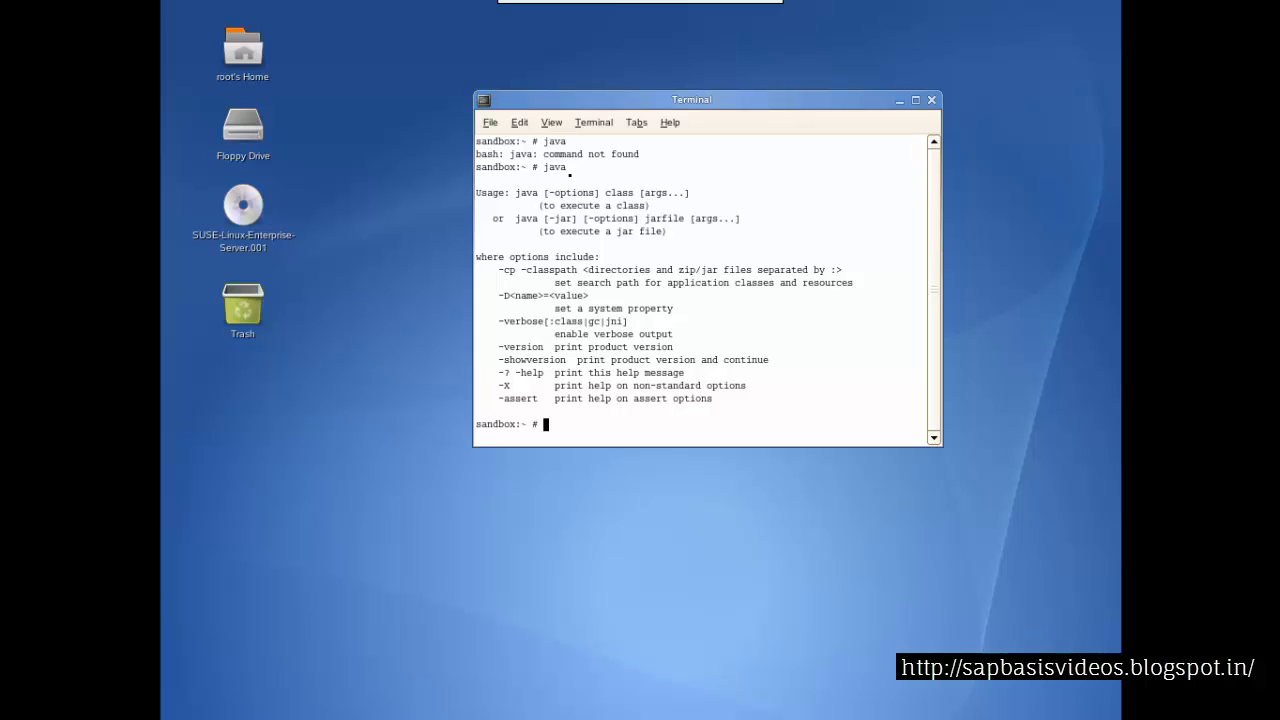
type("exit")
key("Return")
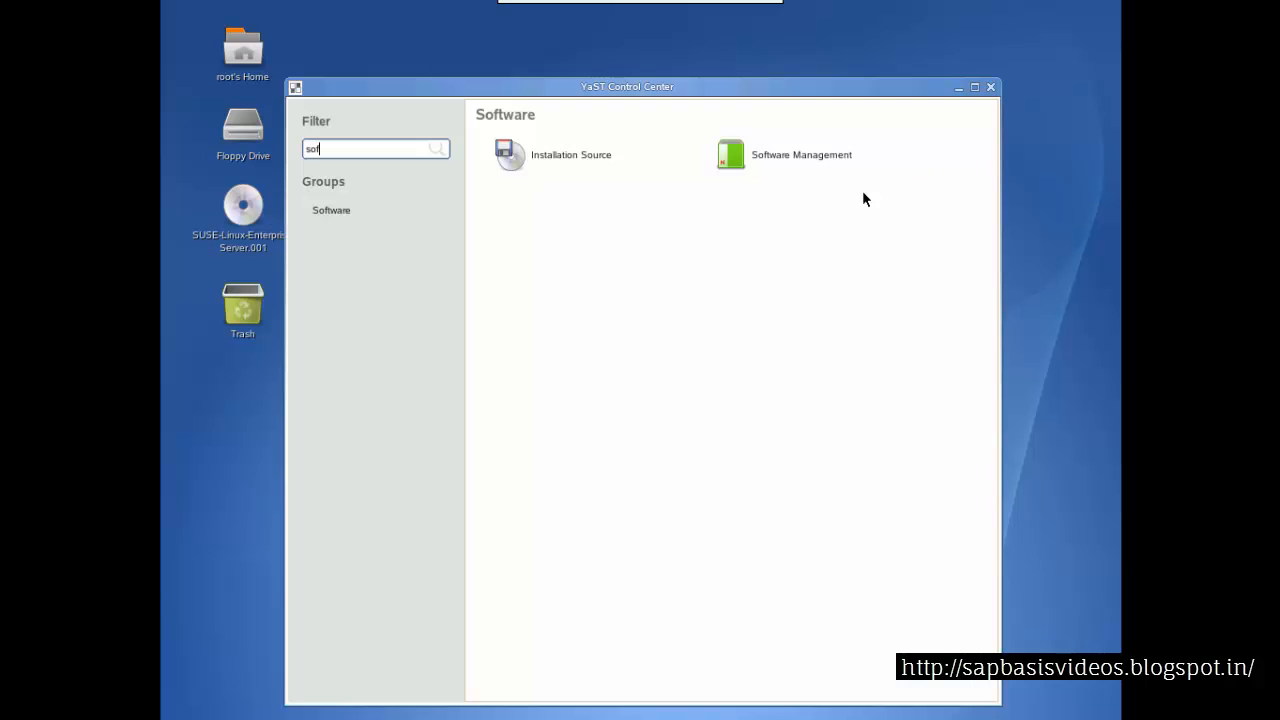
Close the YaST Control Center and close the VNC connection, returning to the slide
left_click(990, 87)
mouse_move(660, 25)
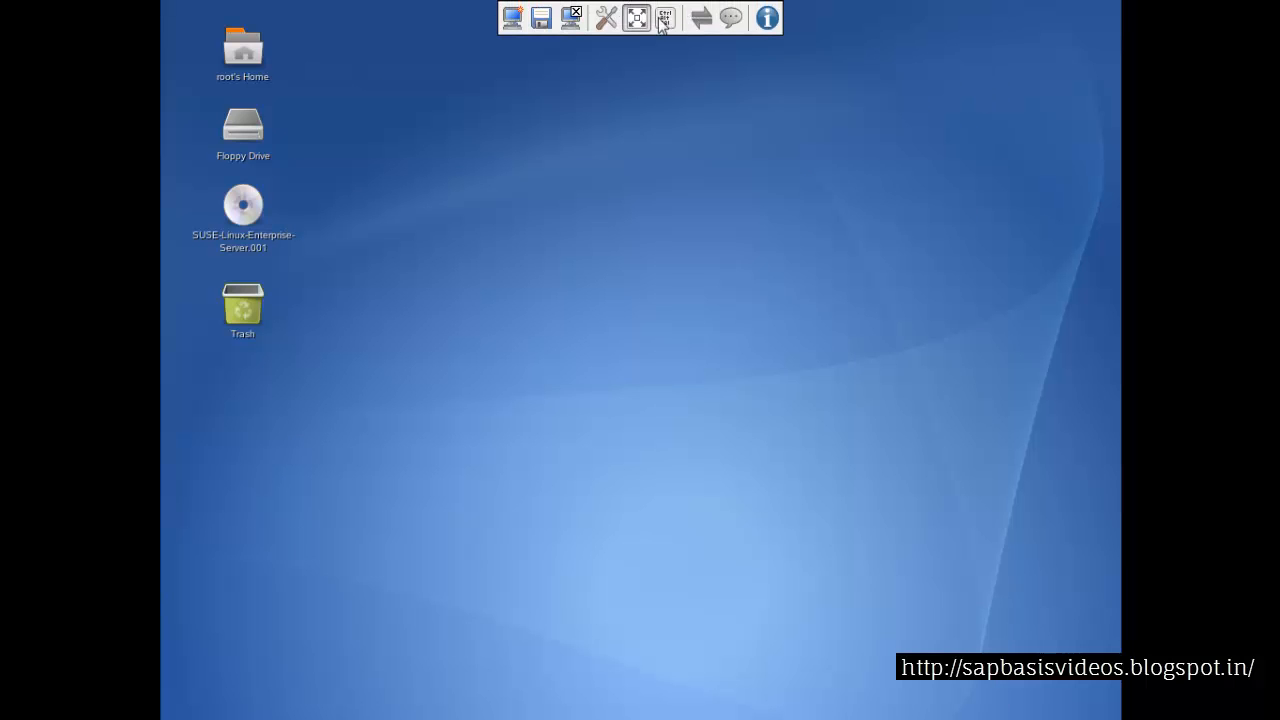
left_click(571, 18)
left_click(644, 437)
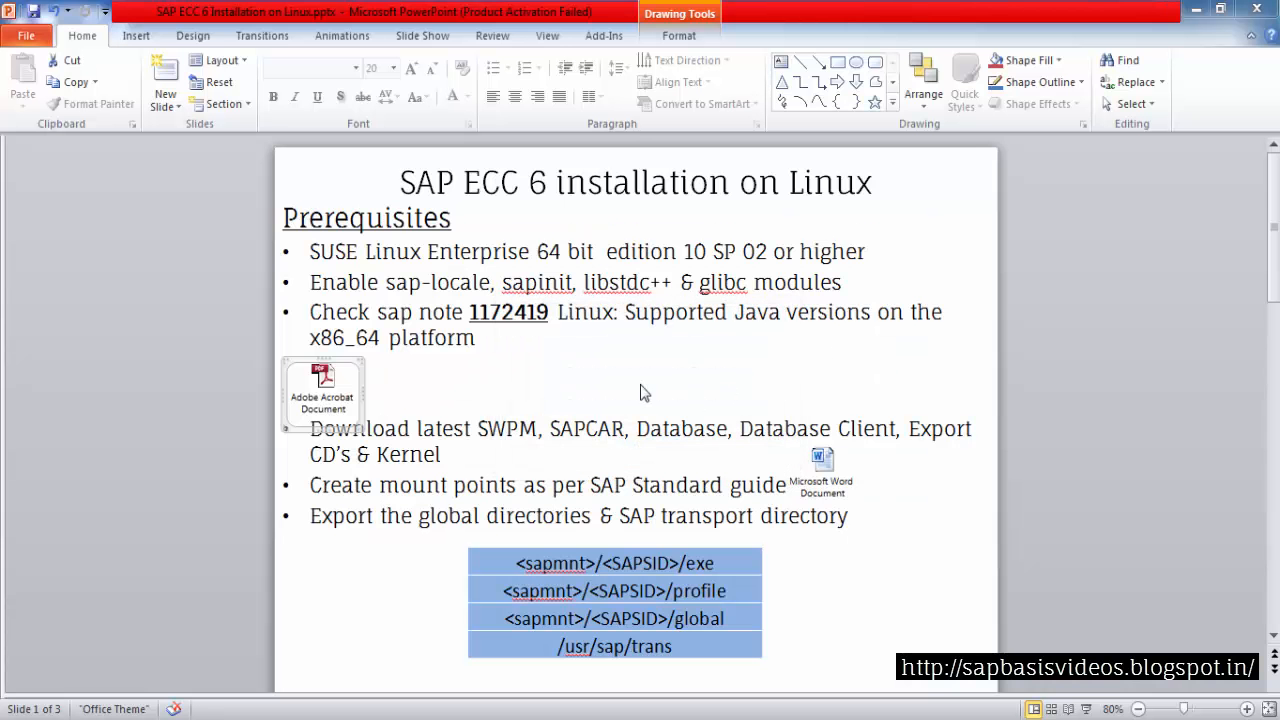
Review the slide's prerequisite on downloading SWPM, SAPCAR, database, database client, export CDs and kernel
left_click(469, 318)
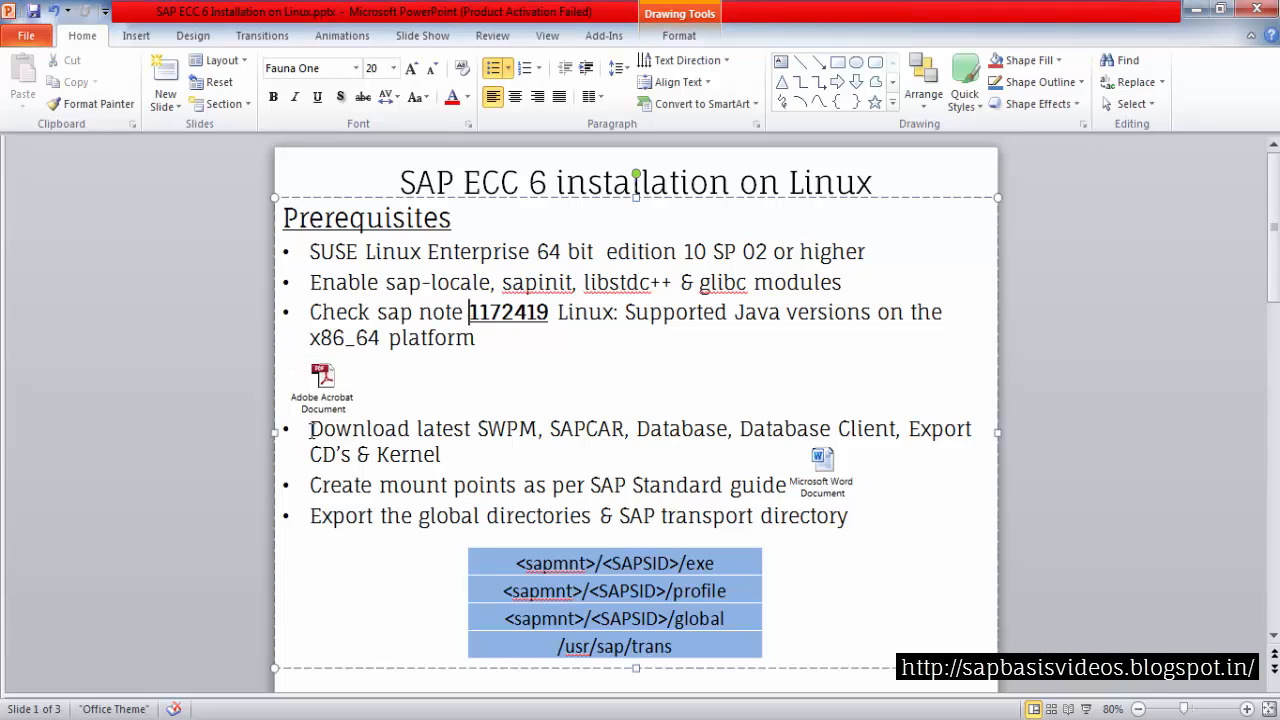
left_click_drag(311, 430, 480, 428)
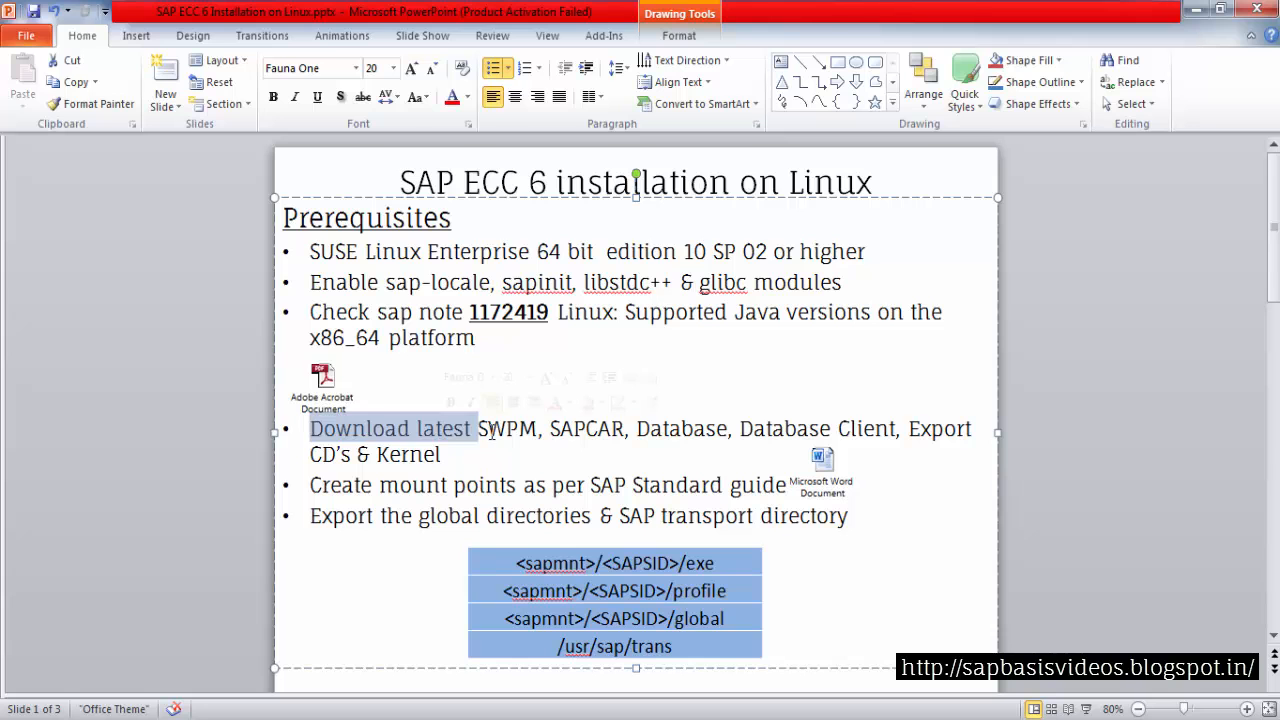
left_click(480, 428)
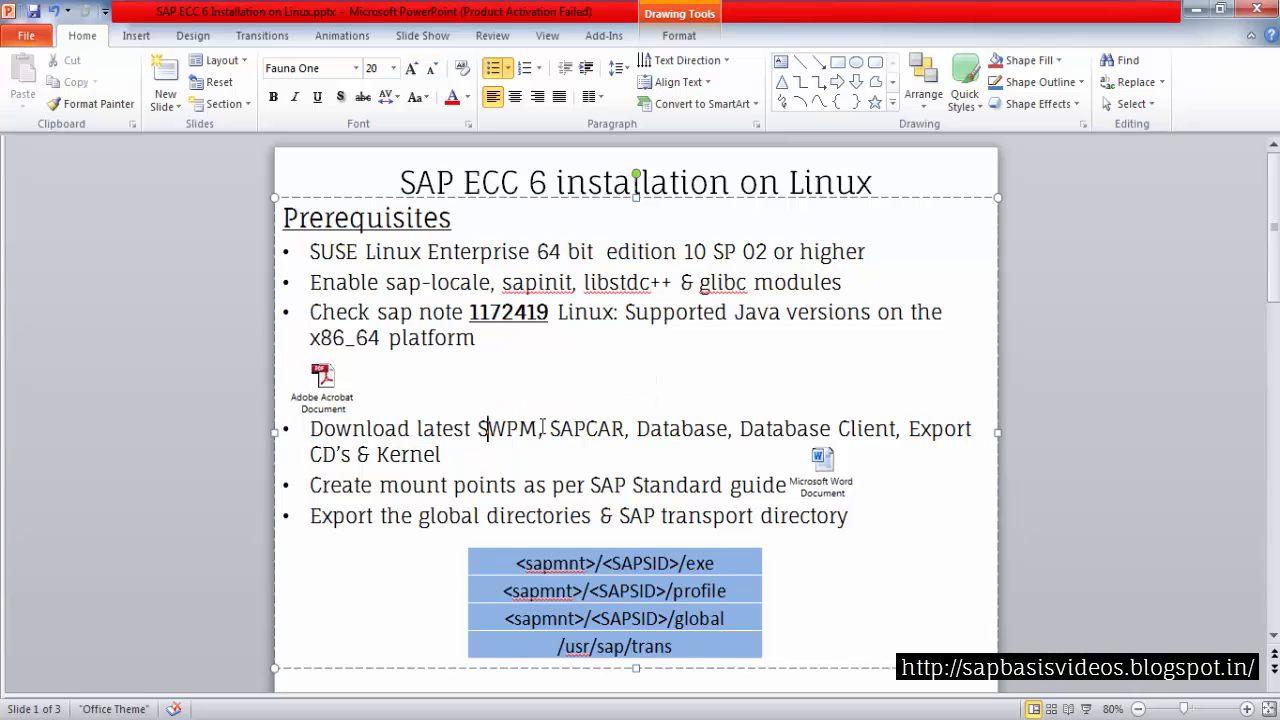
left_click(648, 432)
left_click(776, 430)
left_click_drag(636, 433, 686, 432)
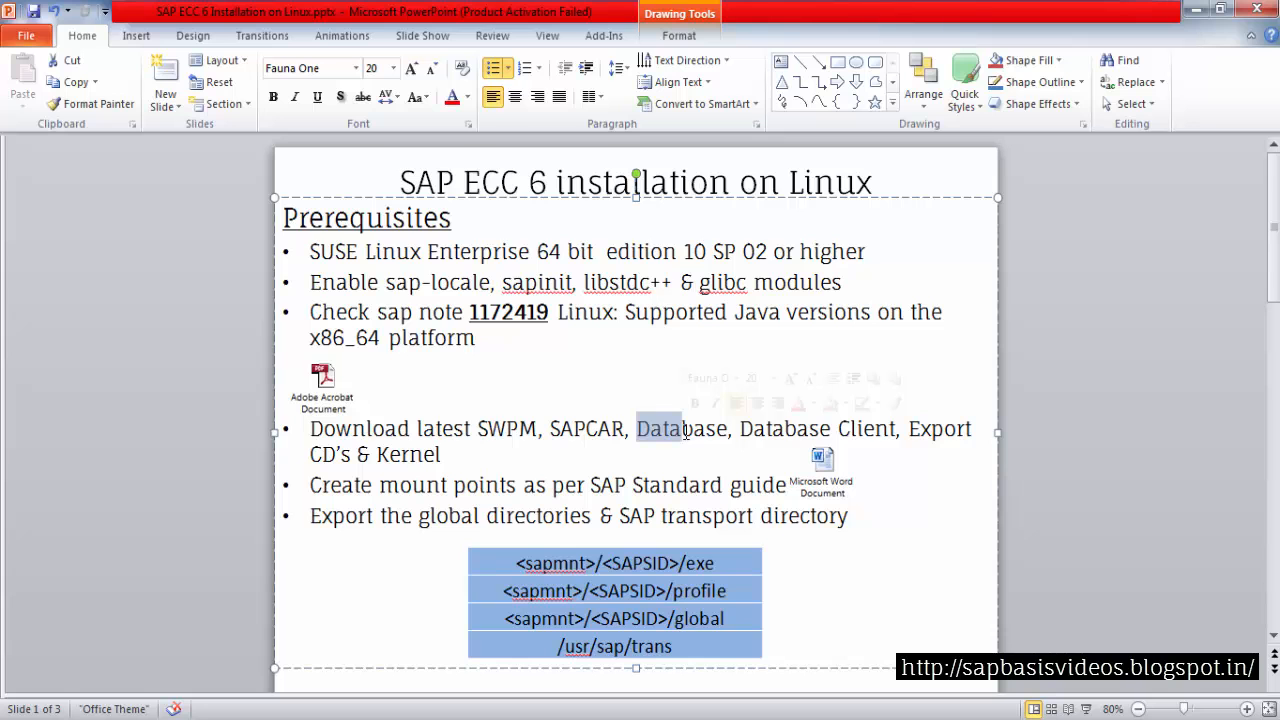
Review the slide's prerequisite on creating mount points per the SAP standard guide
key("Up")
key("Up")
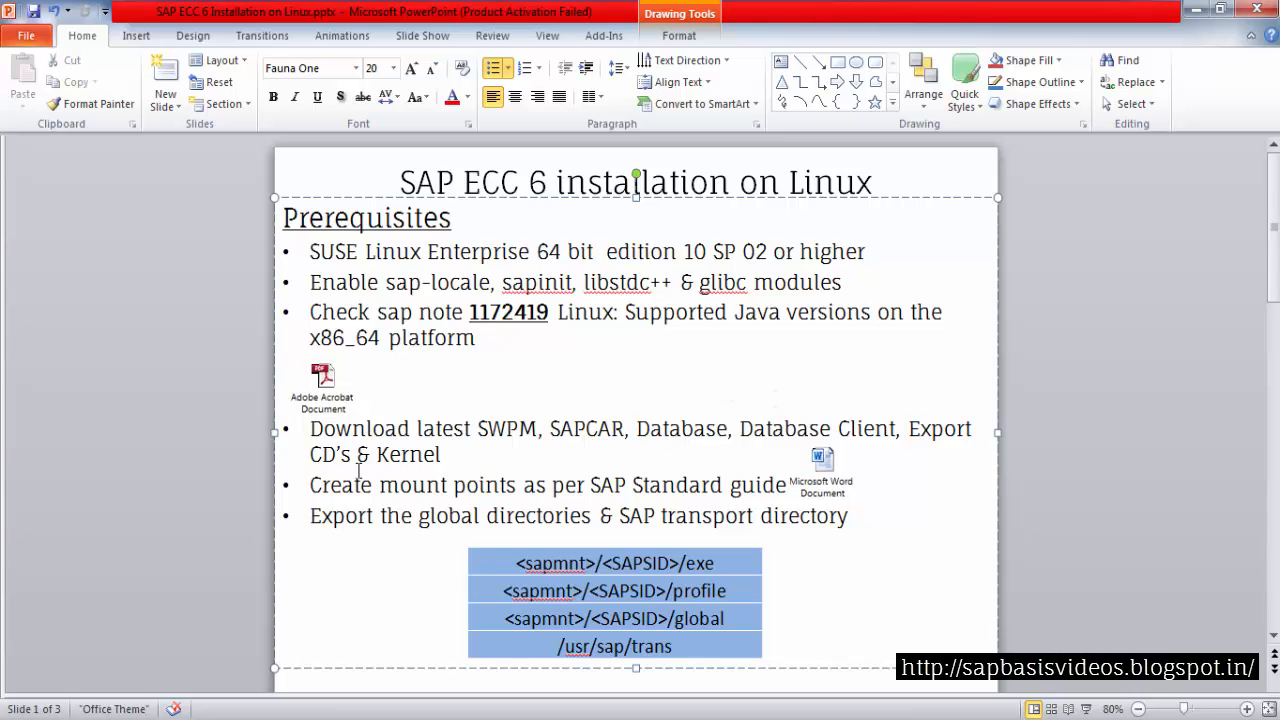
left_click(312, 486)
left_click_drag(312, 486, 470, 488)
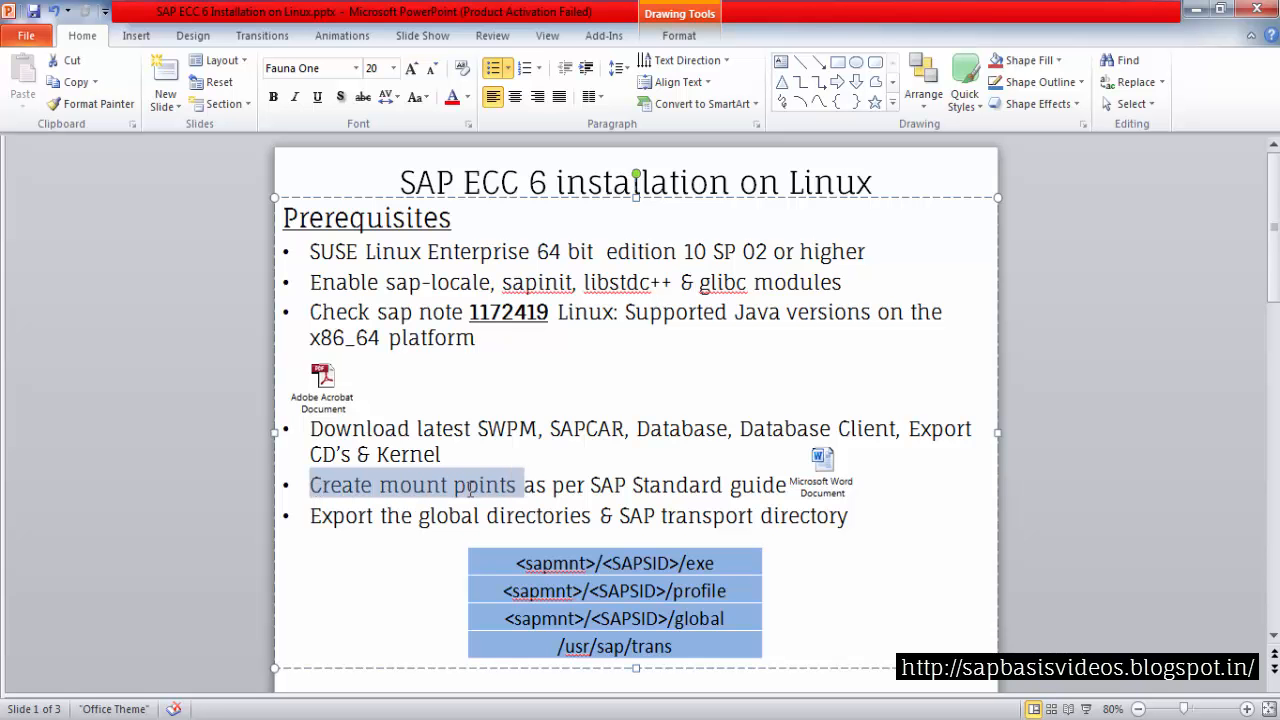
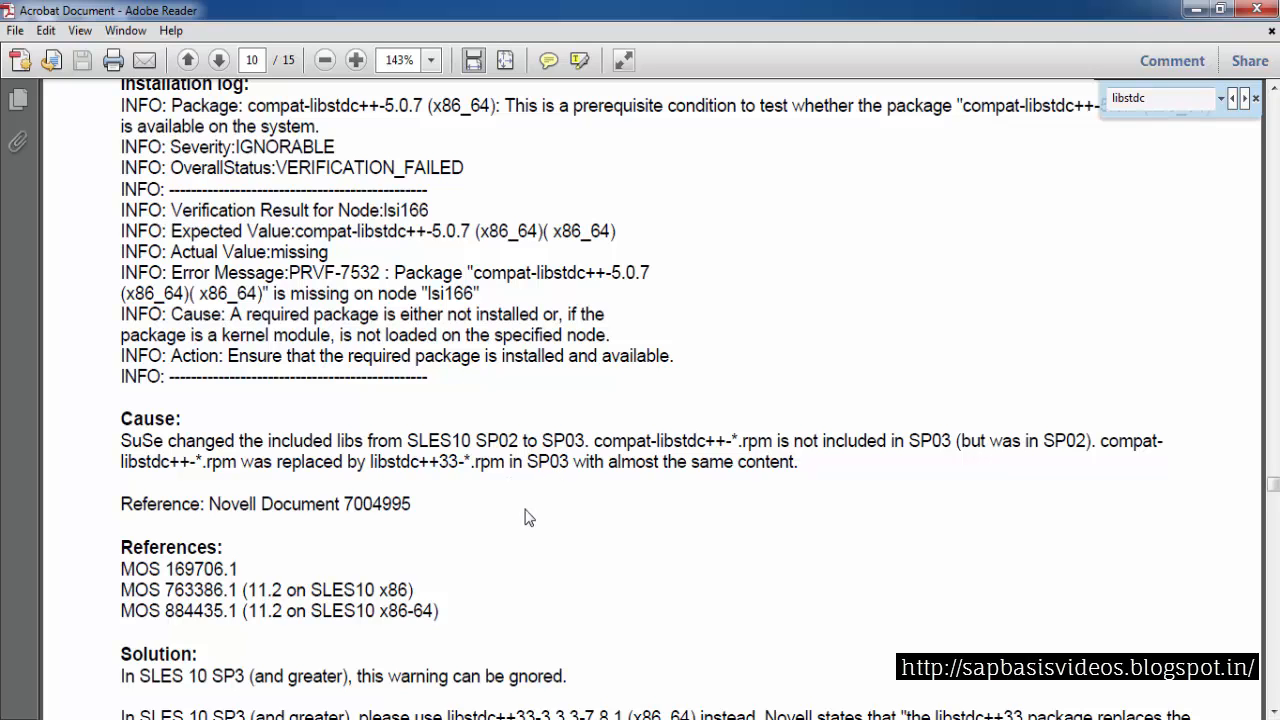
Review the slide's prerequisite on enabling the sap-locale, sapinit, libstdc++ and glibc modules, then minimize the presentation
left_click(195, 718)
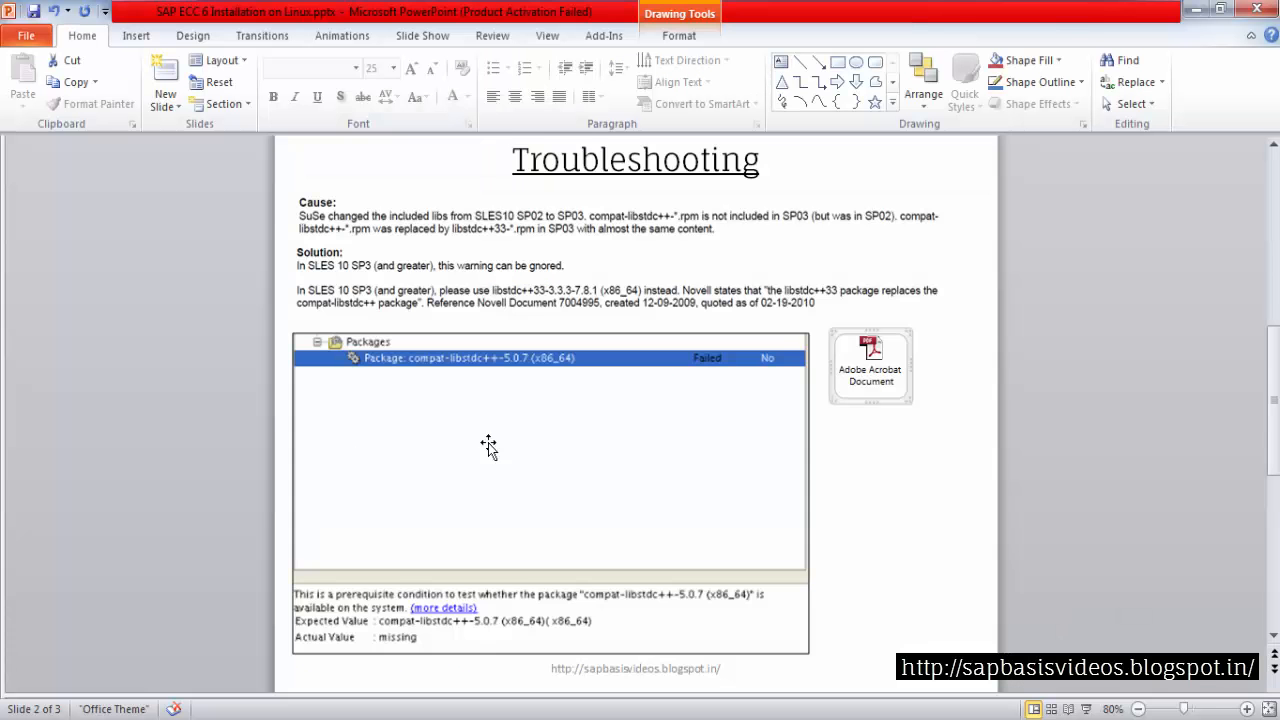
scroll(513, 418, "up", 3)
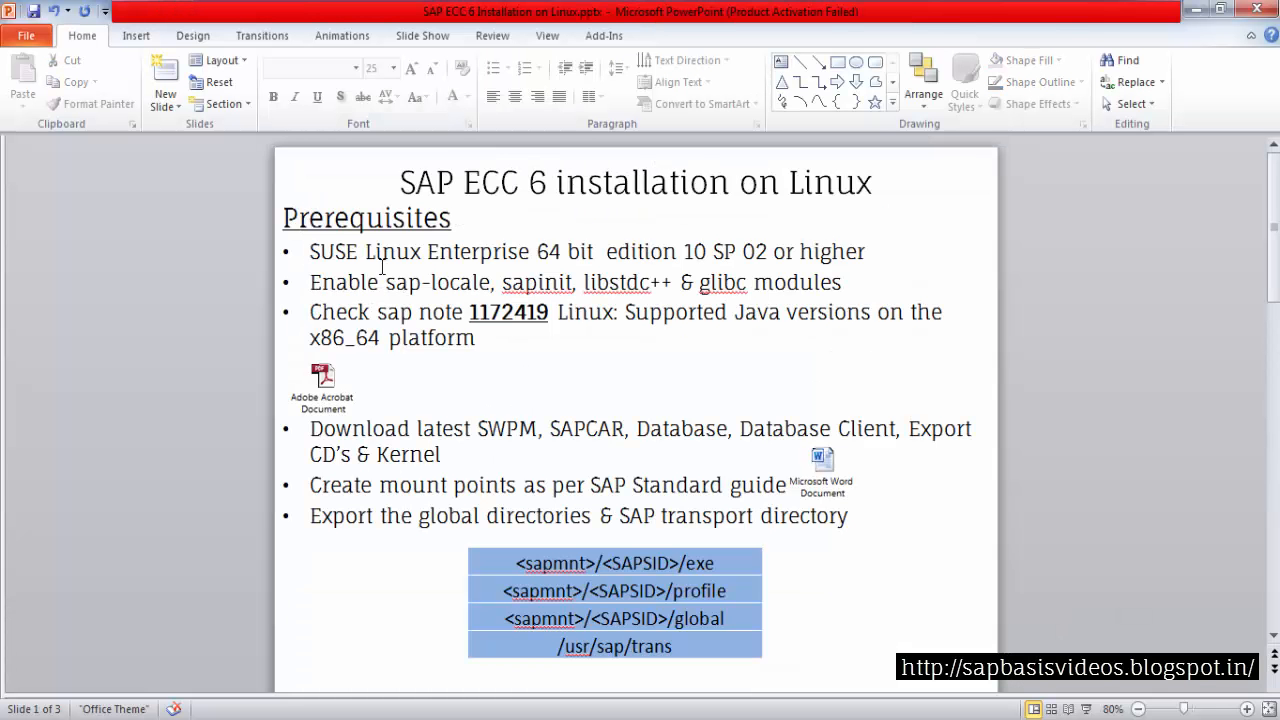
left_click_drag(586, 284, 650, 285)
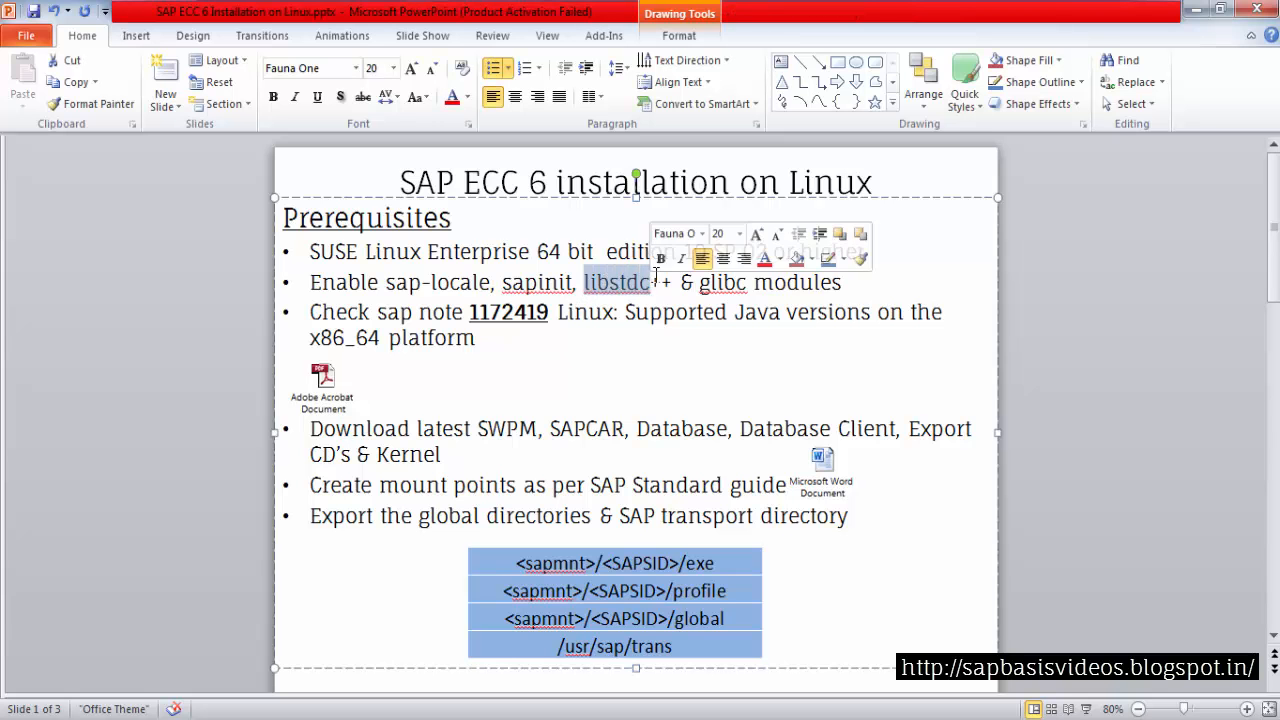
left_click(662, 287)
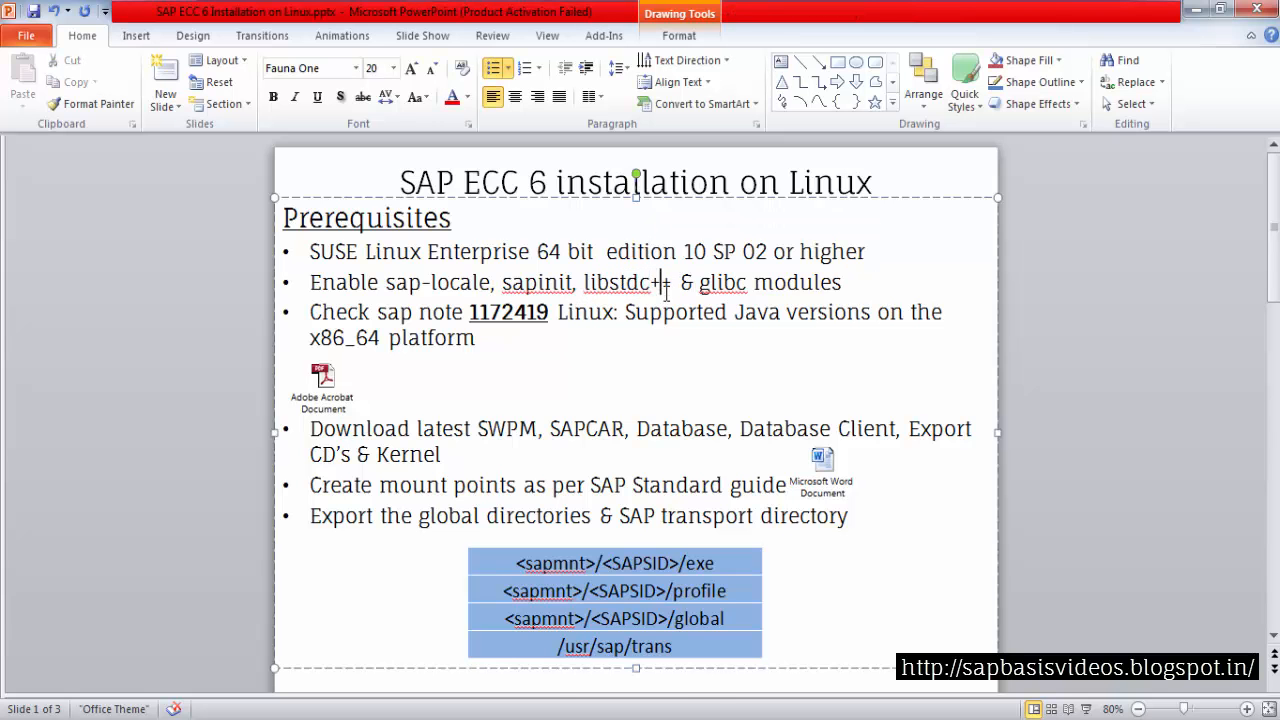
scroll(758, 482, "down", 3)
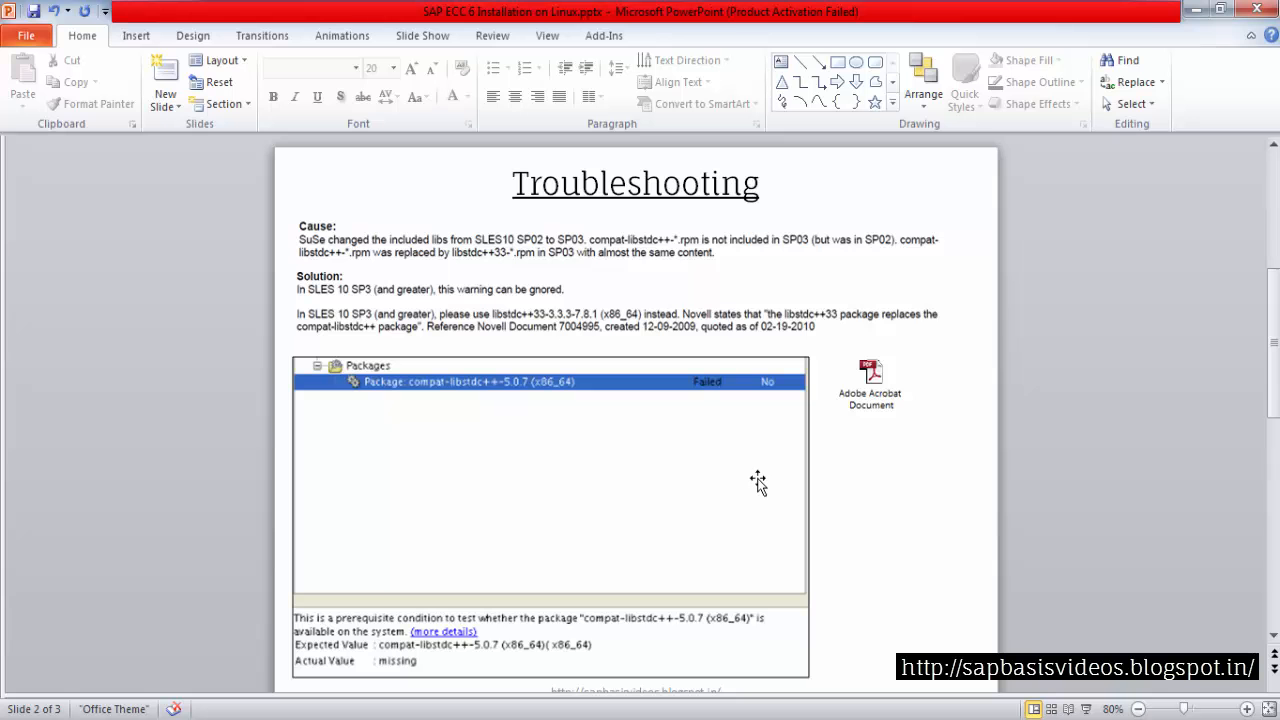
left_click(1195, 9)
double_click(130, 444)
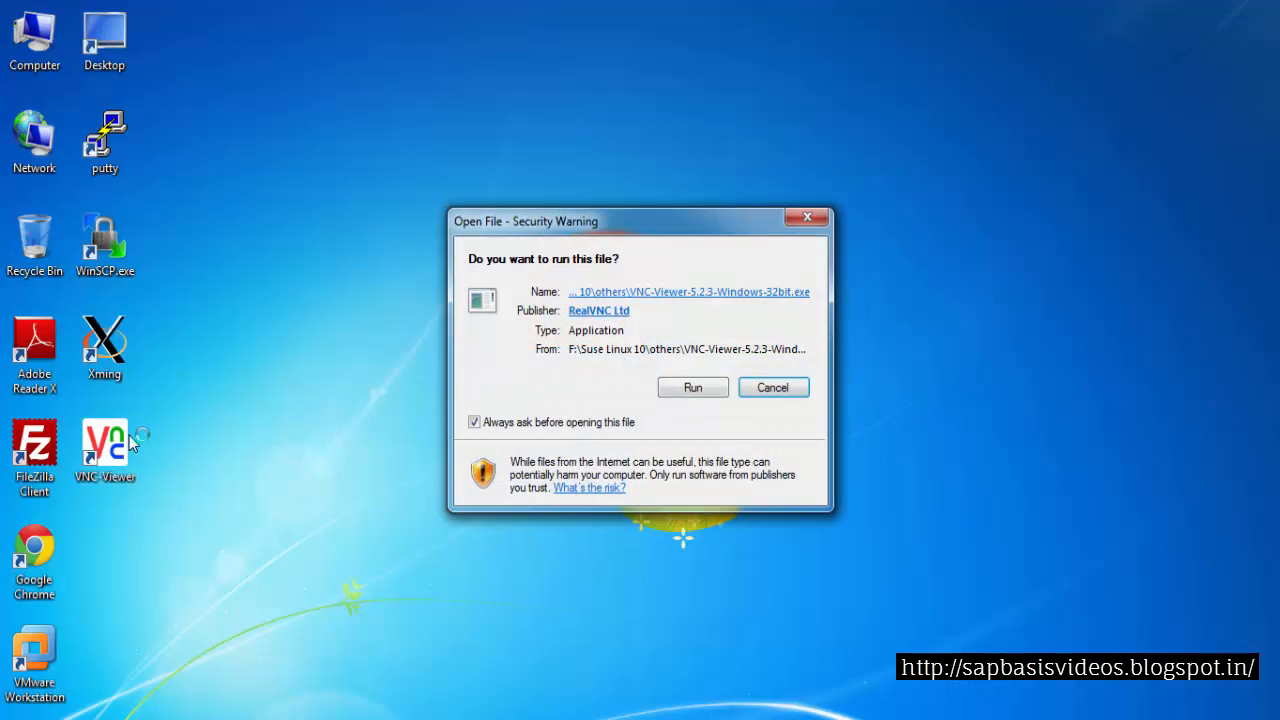
left_click(690, 388)
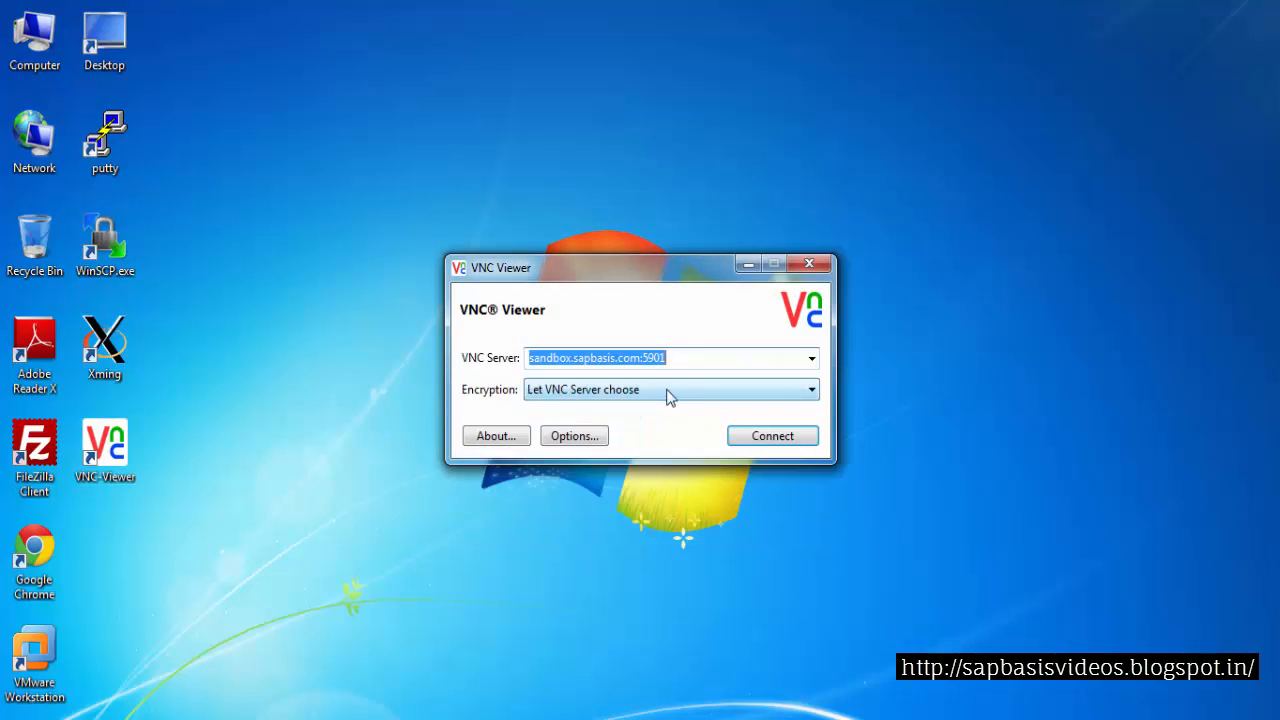
left_click_drag(607, 284, 590, 192)
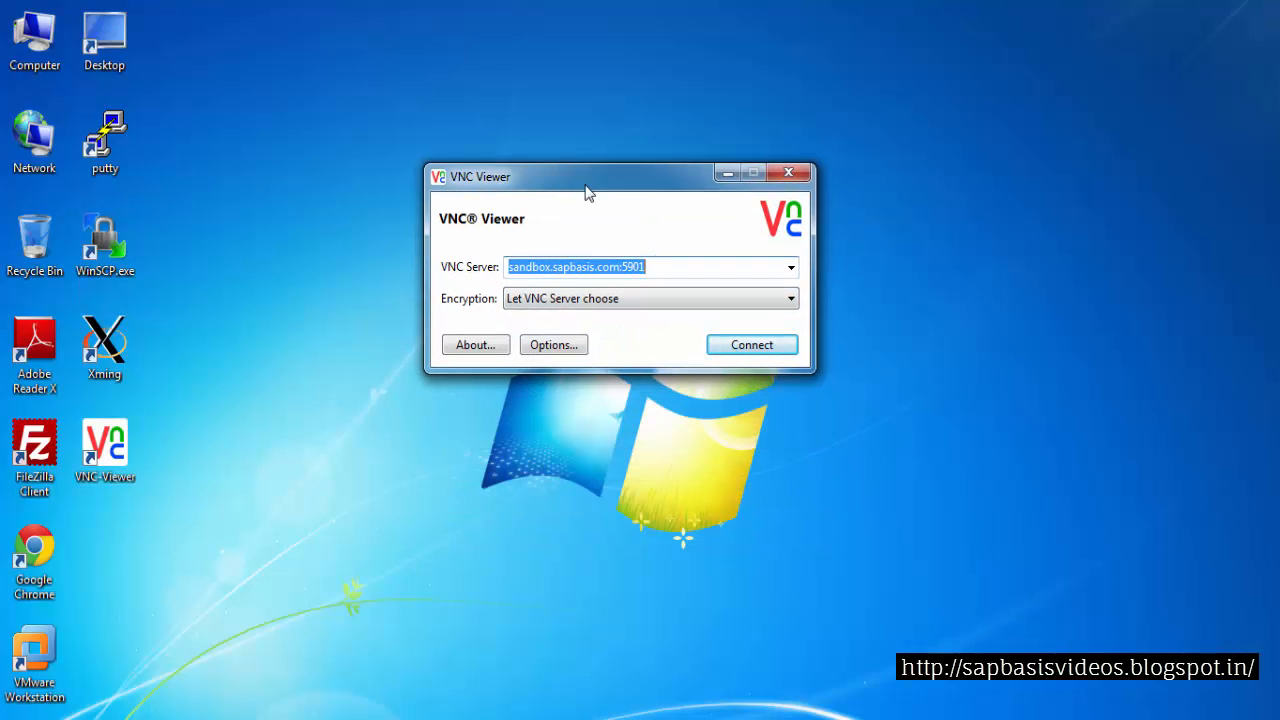
left_click(789, 173)
Launch PuTTY, load the saved sandbox.sapbasis.com session and open the connection
double_click(105, 140)
left_click_drag(525, 224, 492, 150)
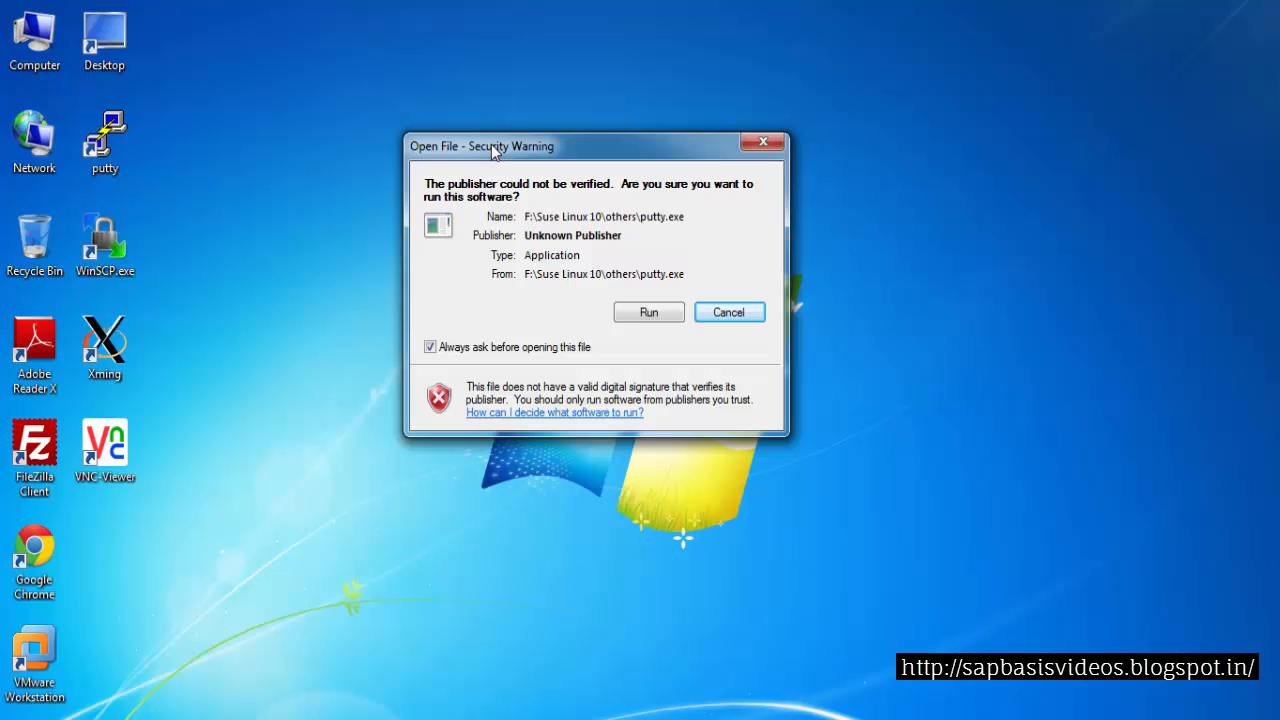
left_click(649, 312)
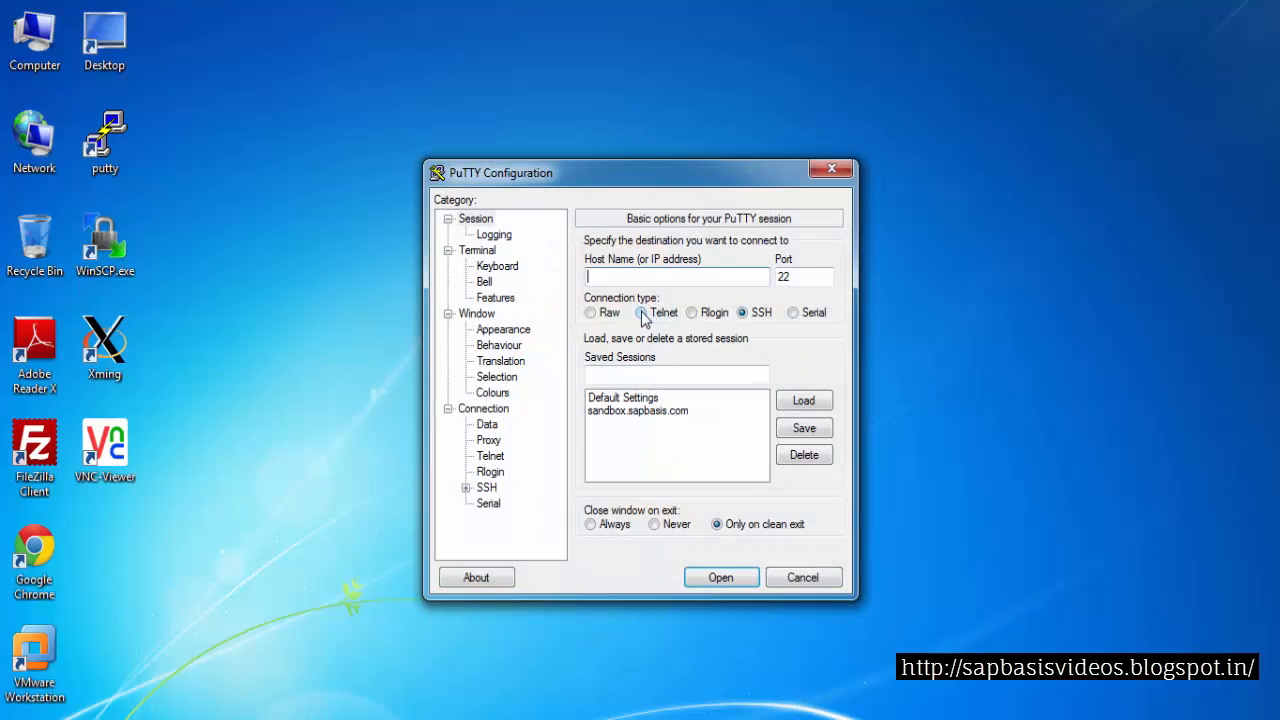
left_click(106, 348)
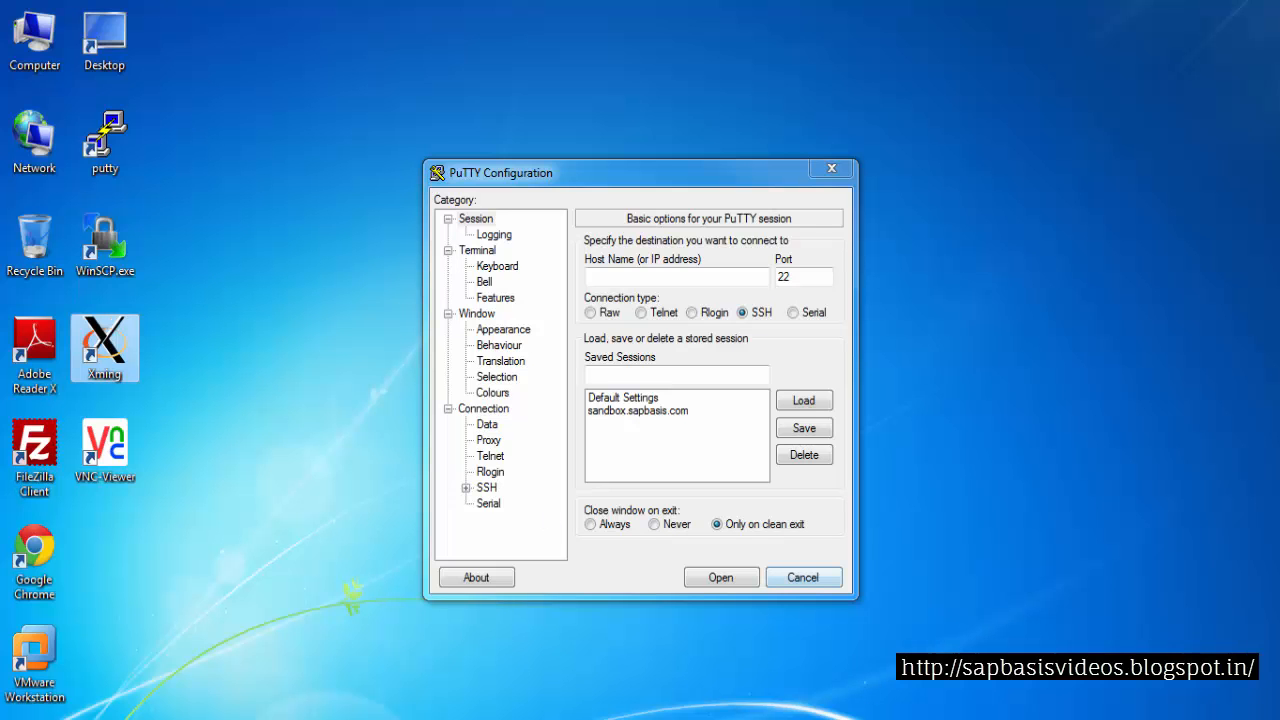
left_click(650, 411)
left_click(820, 402)
left_click(721, 577)
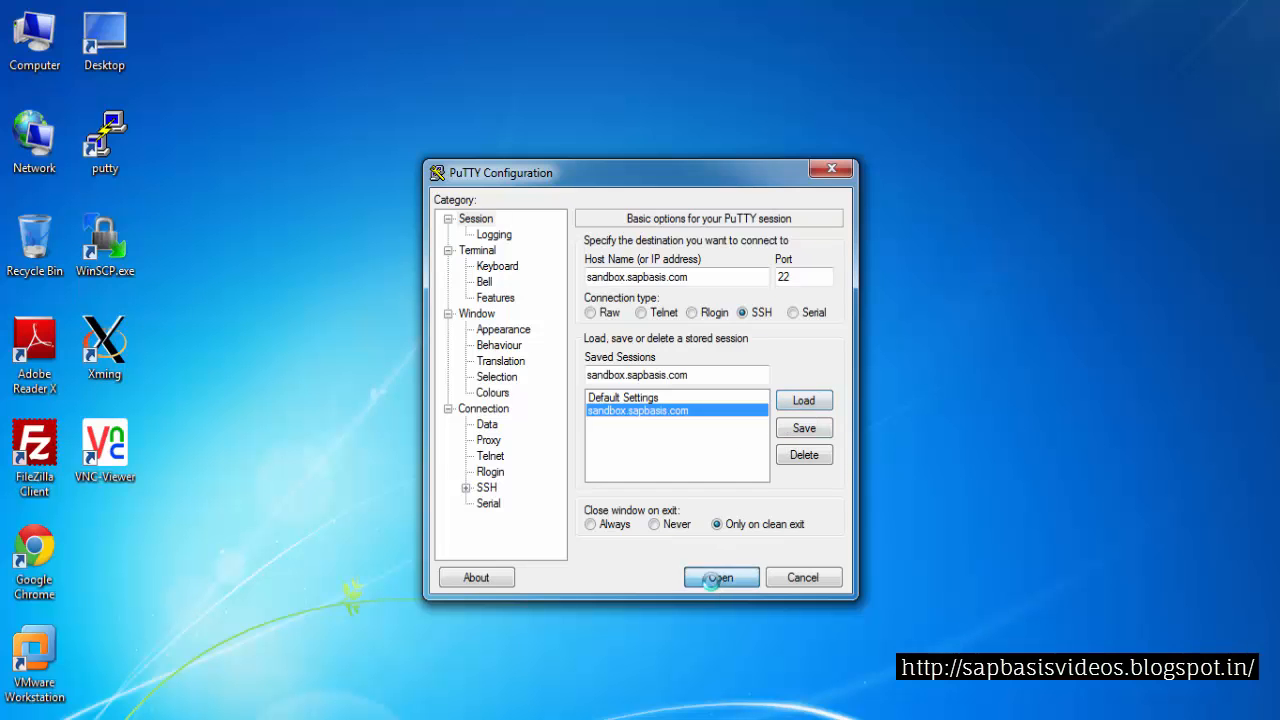
left_click_drag(346, 46, 507, 48)
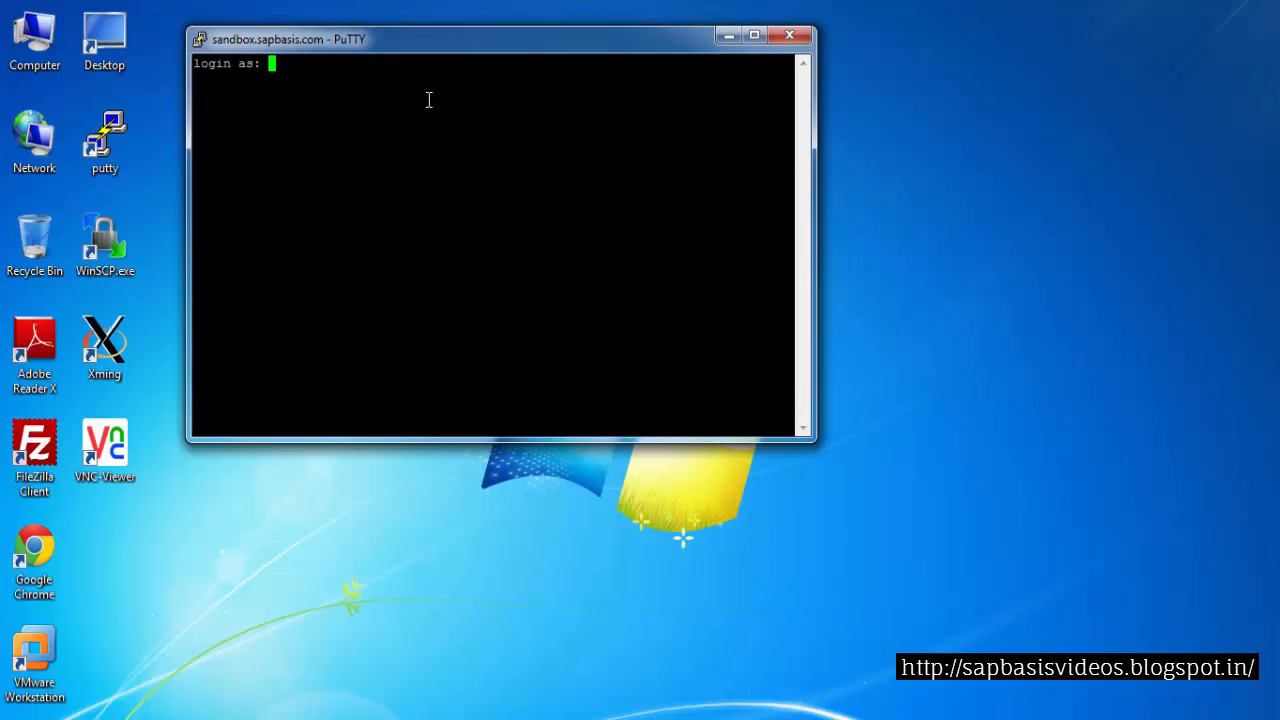
Log in to the server as root, entering the account password
type("root")
key("Return")
left_click_drag(374, 47, 227, 28)
left_click_drag(664, 419, 1268, 530)
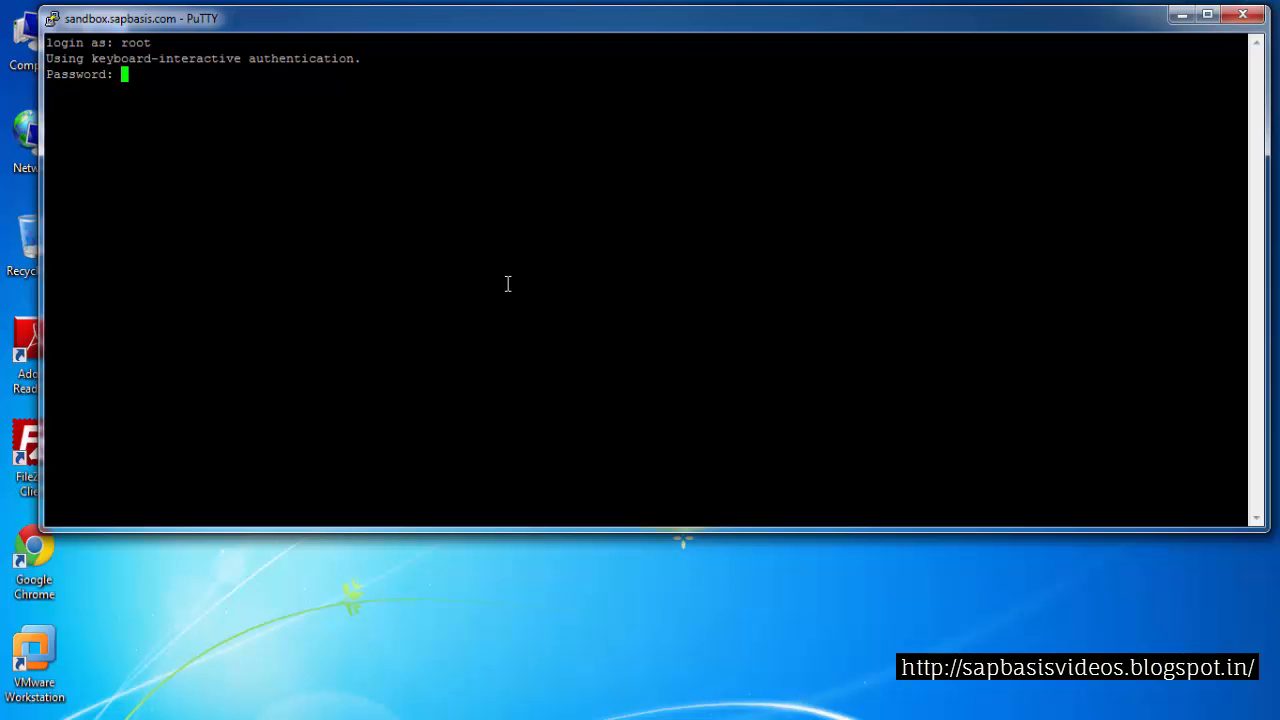
key("Return")
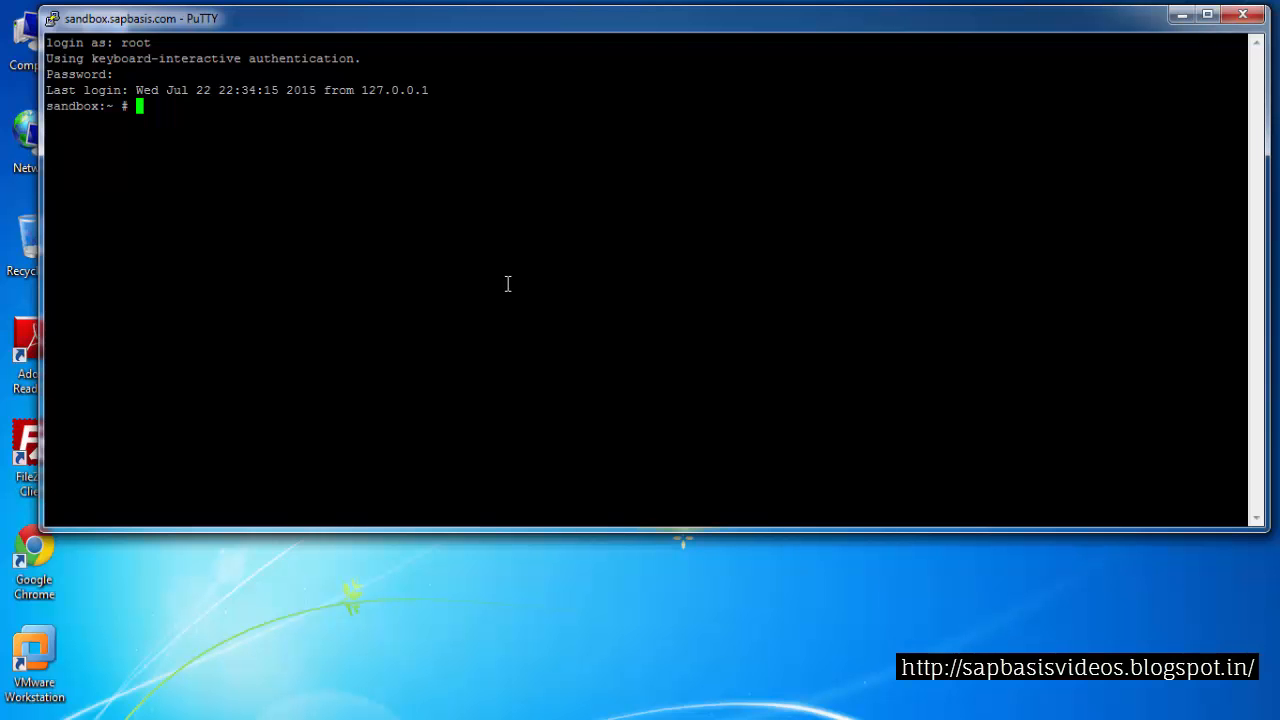
Change to the /sap_dumps directory and list its contents
type("cd /sap_dumps")
key("Return")
type("ls")
key("Return")
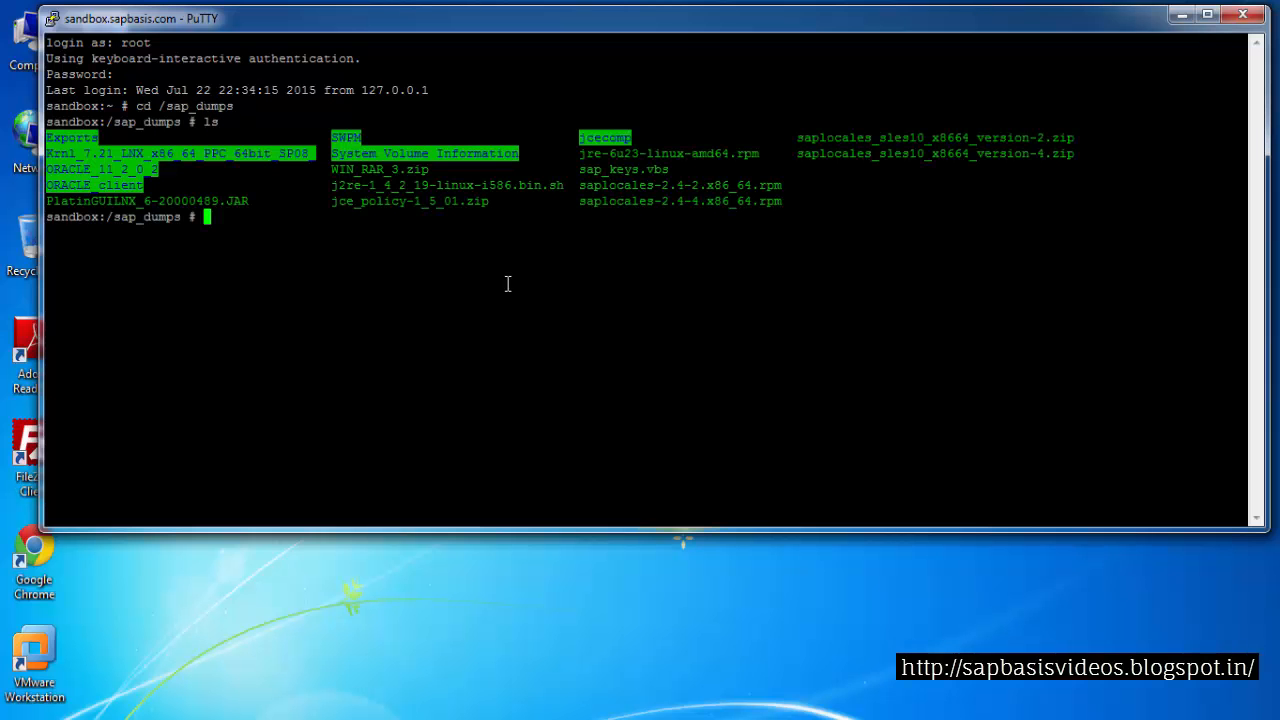
Clear the terminal and list /sap_dumps with ls -ltr, examining the downloaded installation folders
type("clear")
key("Return")
type("ls -ltr")
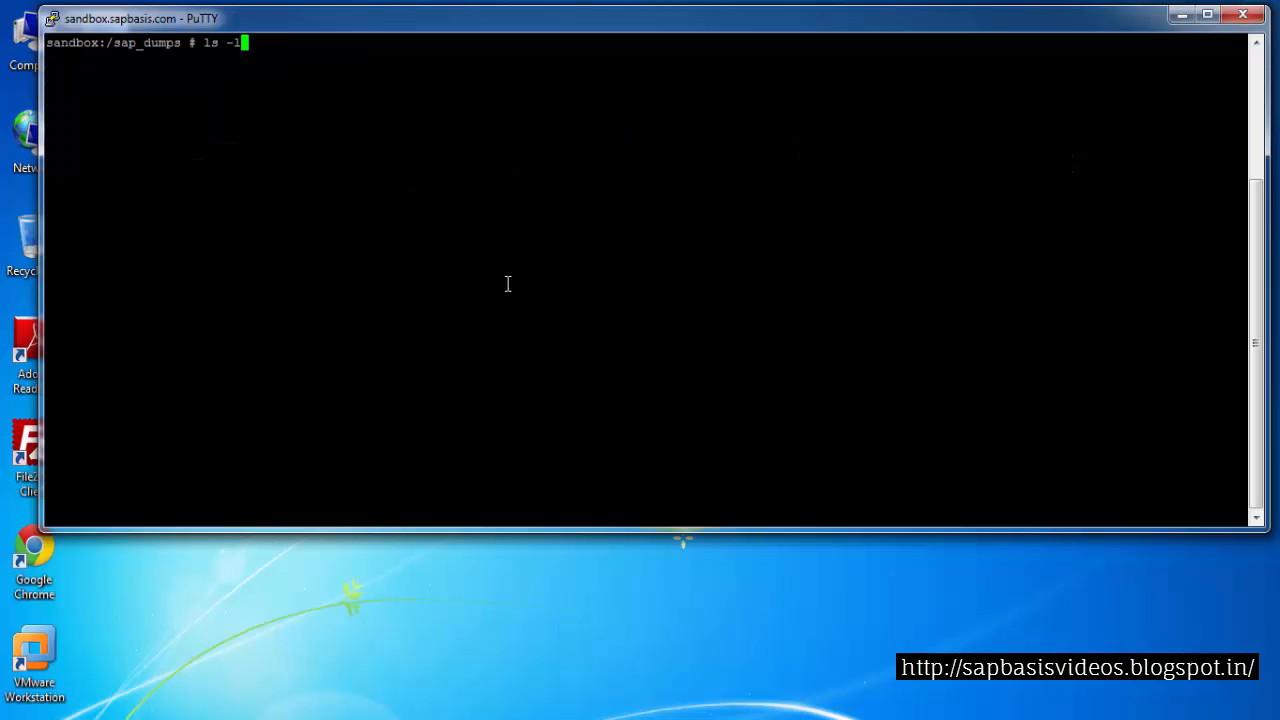
key("Return")
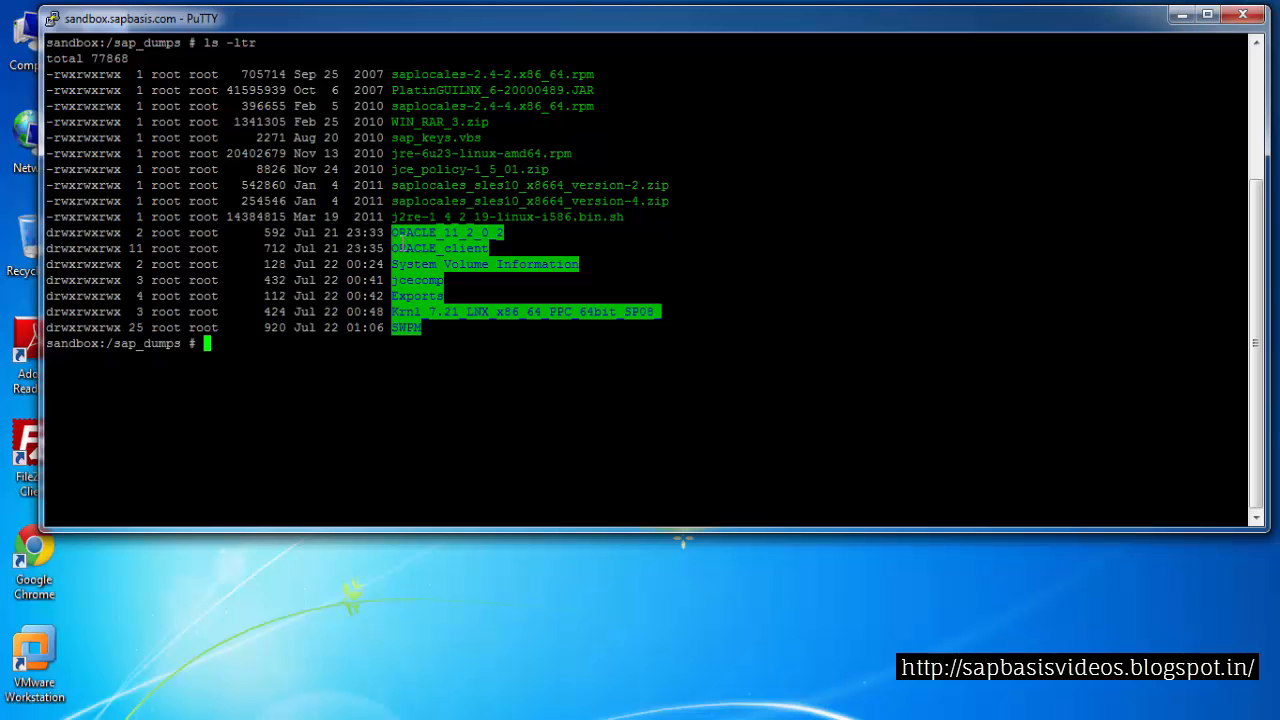
left_click_drag(392, 232, 507, 233)
left_click_drag(386, 248, 466, 248)
left_click_drag(391, 296, 495, 312)
left_click_drag(393, 330, 425, 328)
left_click(354, 358)
Change into the SWPM directory and list its contents with ls -ltr
type("cd SWPM")
key("Return")
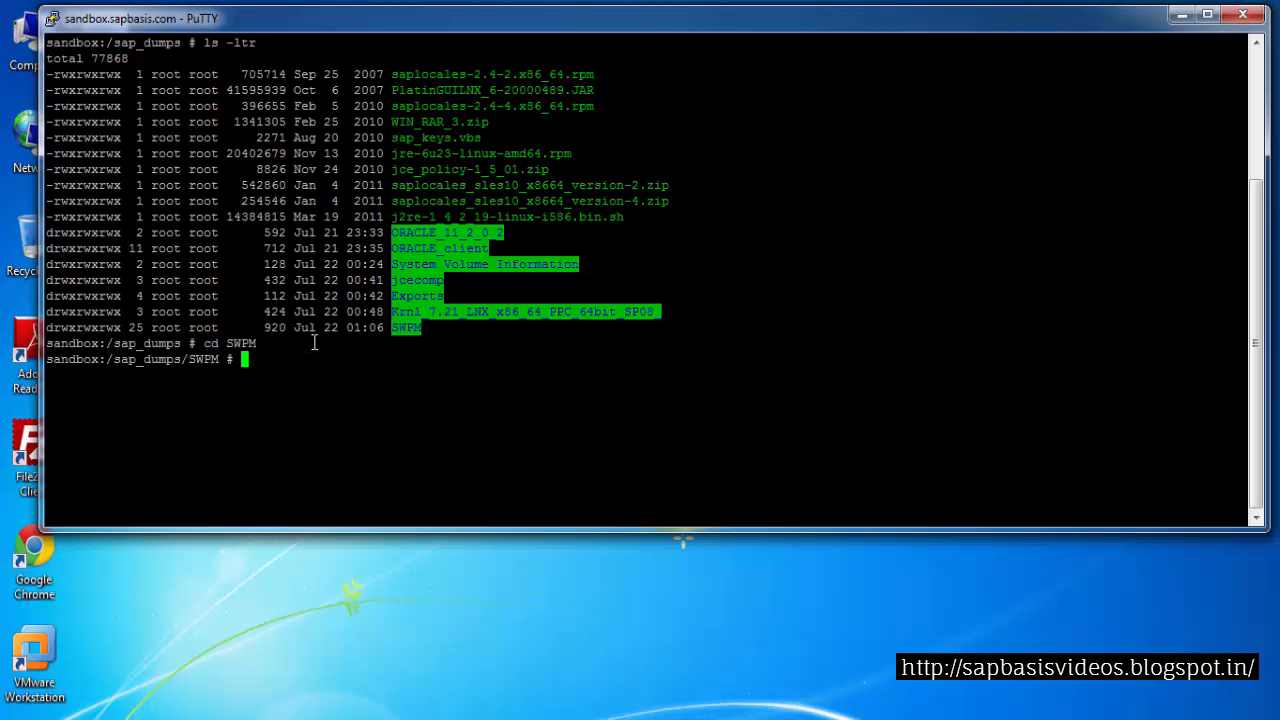
type("ls -ltr")
key("Return")
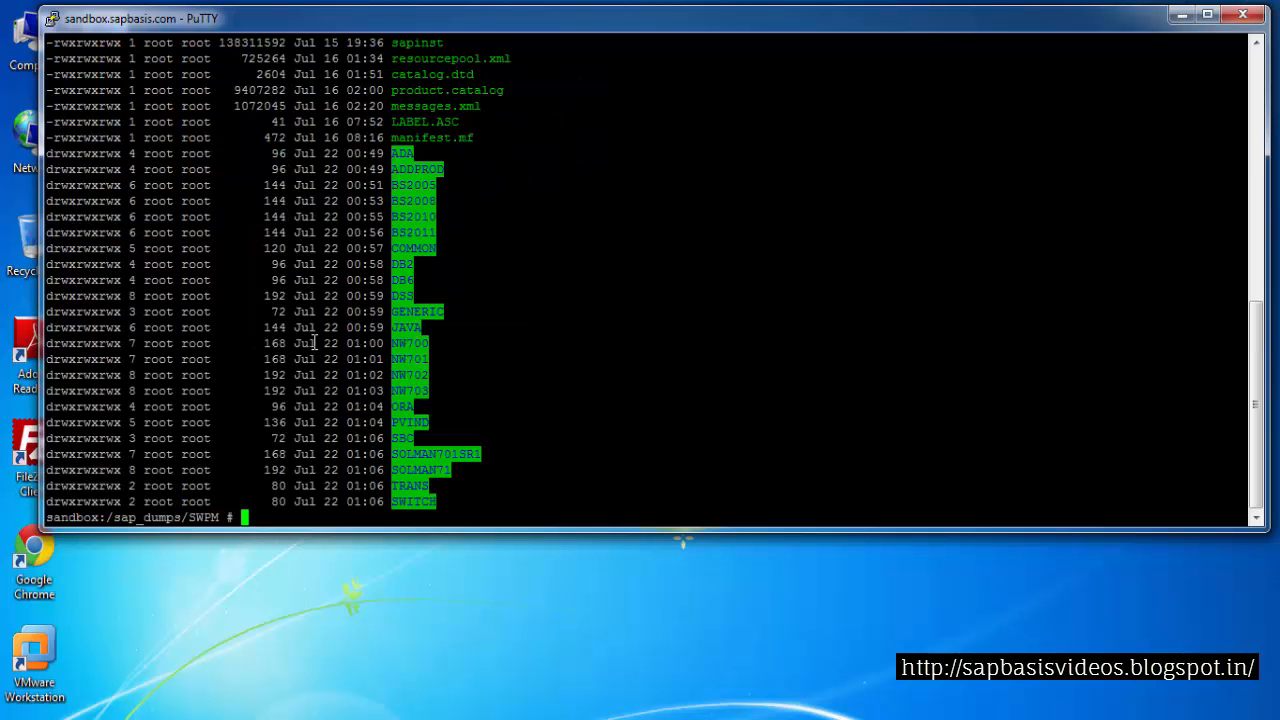
Copy the sapinst file name and run ./sapinst to start the Software Provisioning Manager
left_click_drag(392, 44, 444, 44)
key("ctrl+c")
left_click(398, 148)
type("./")
right_click(239, 378)
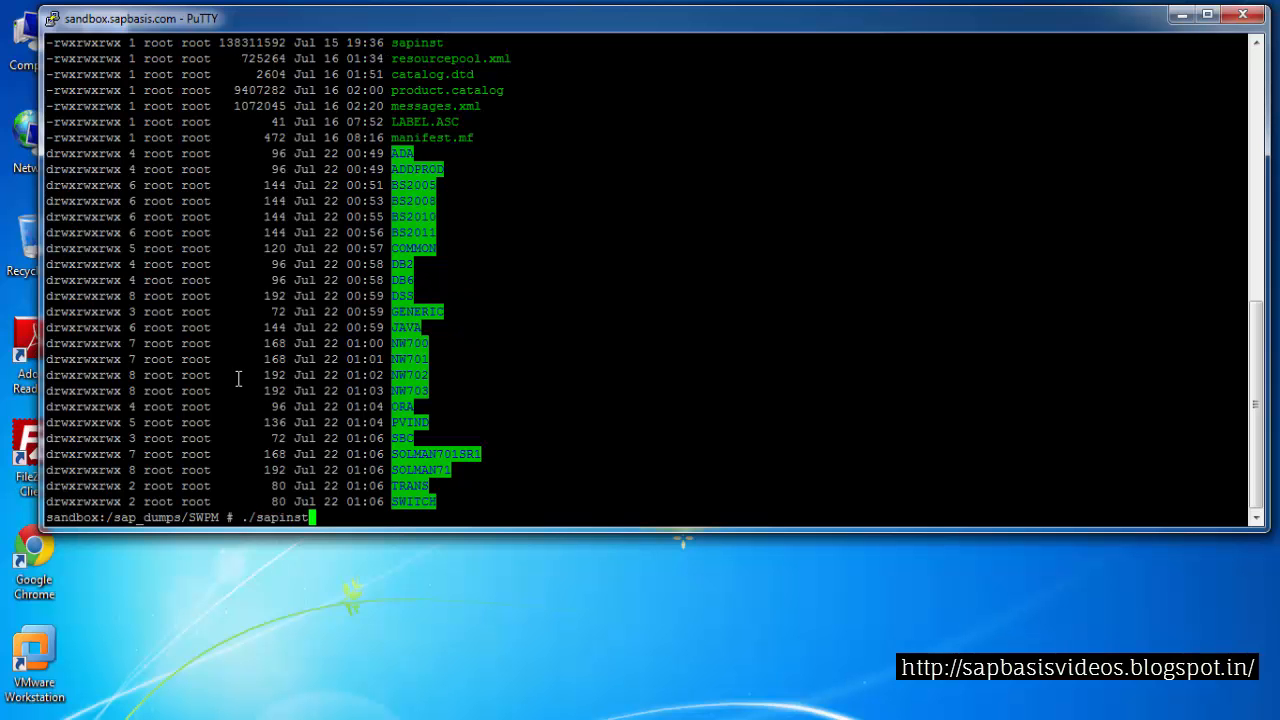
key("Return")
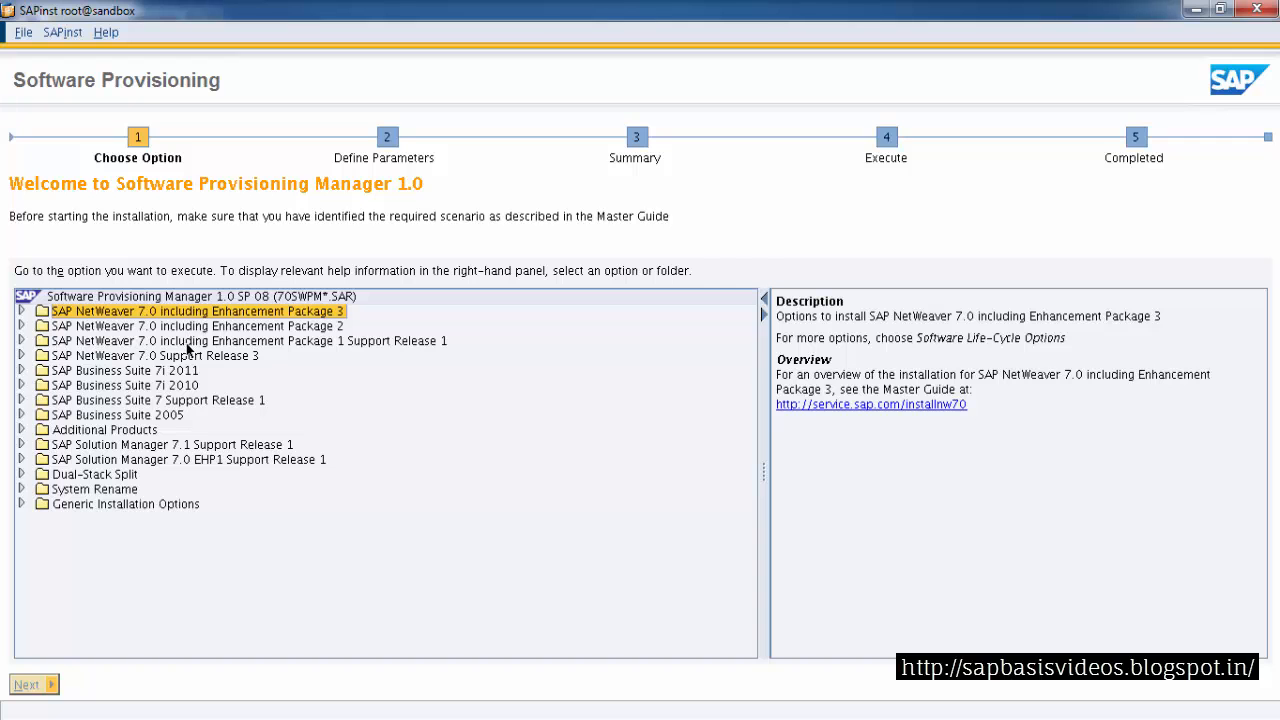
Expand SAP Business Suite 2005, then SAP ERP 6.0 Support Release 3, then SAP Application Server ABAP
left_click(136, 416)
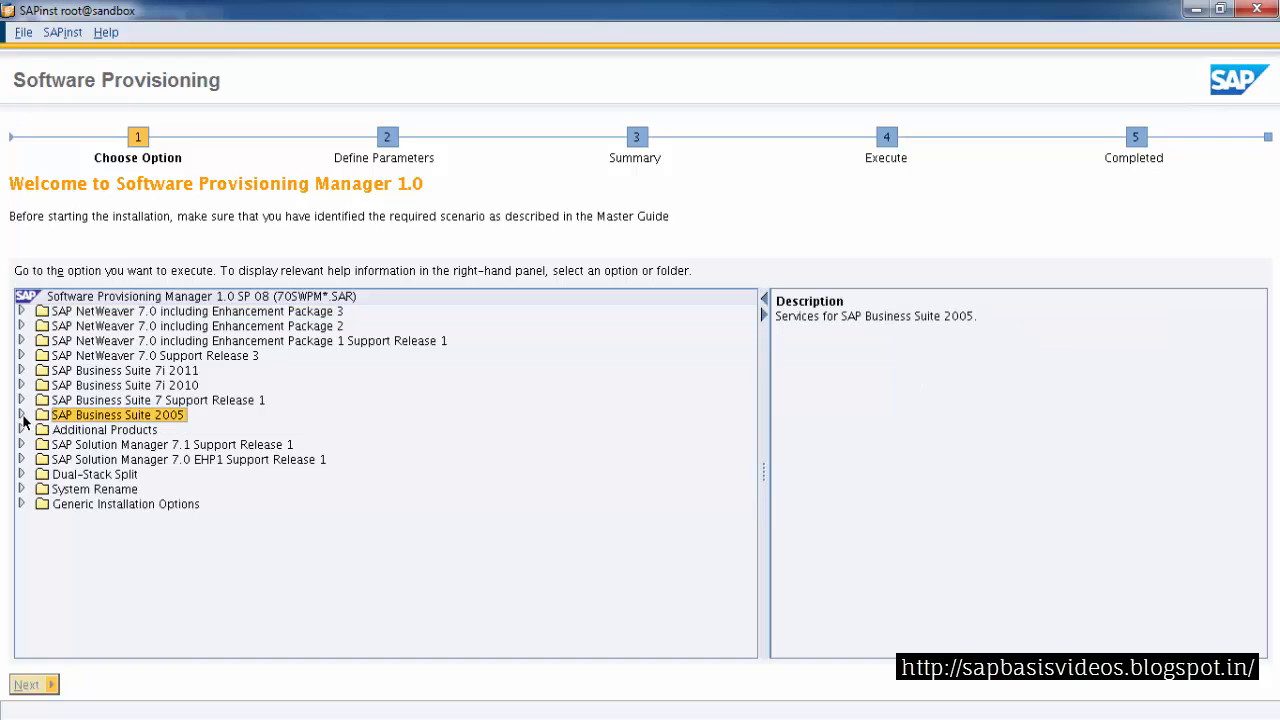
left_click(21, 415)
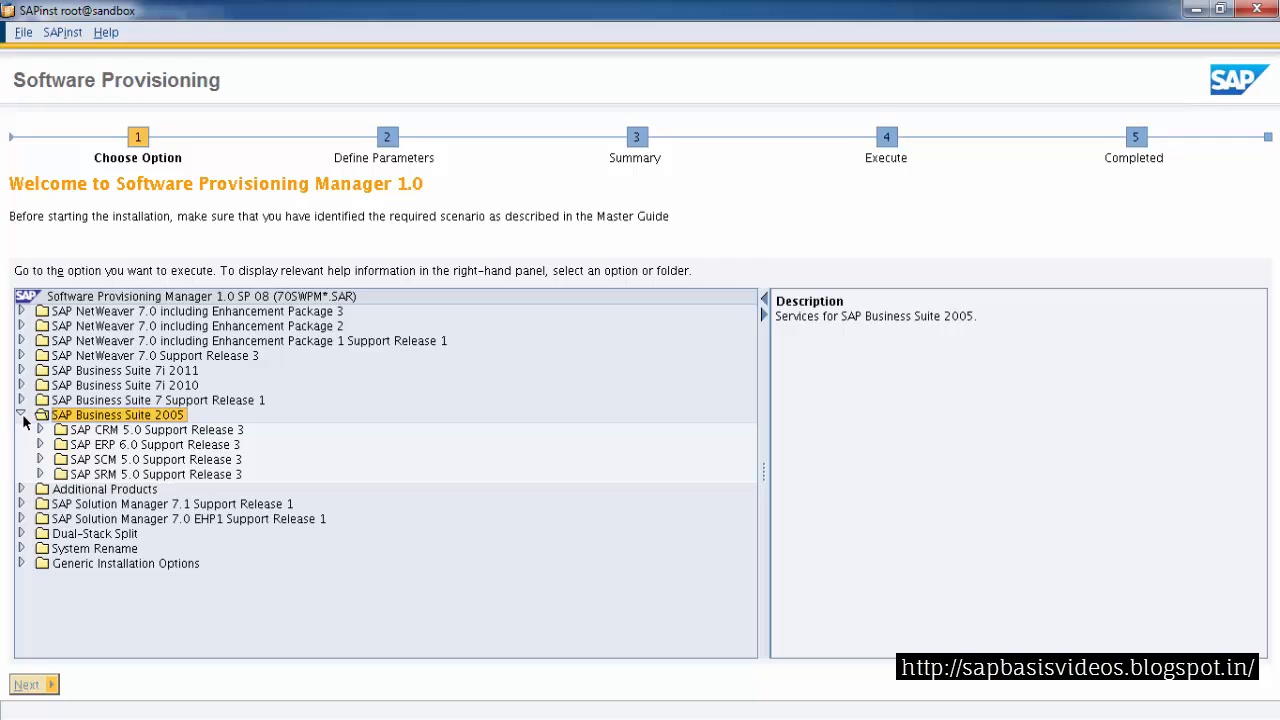
left_click(109, 447)
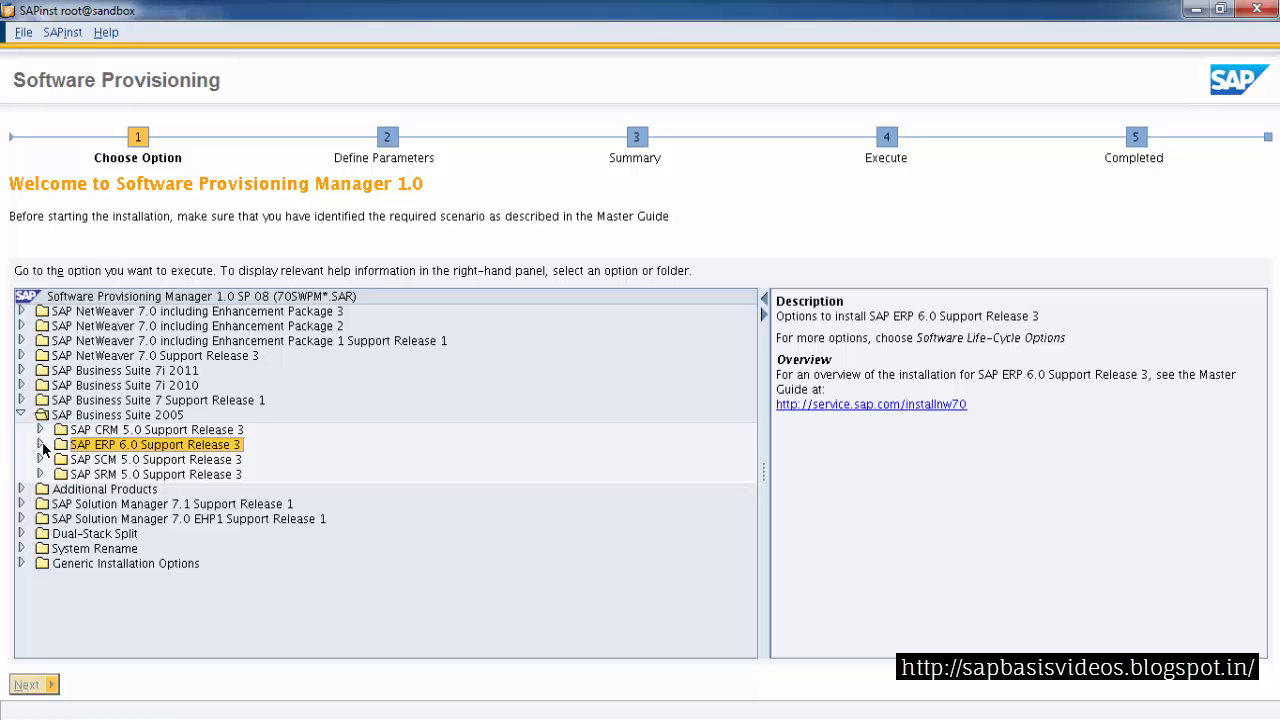
left_click(40, 444)
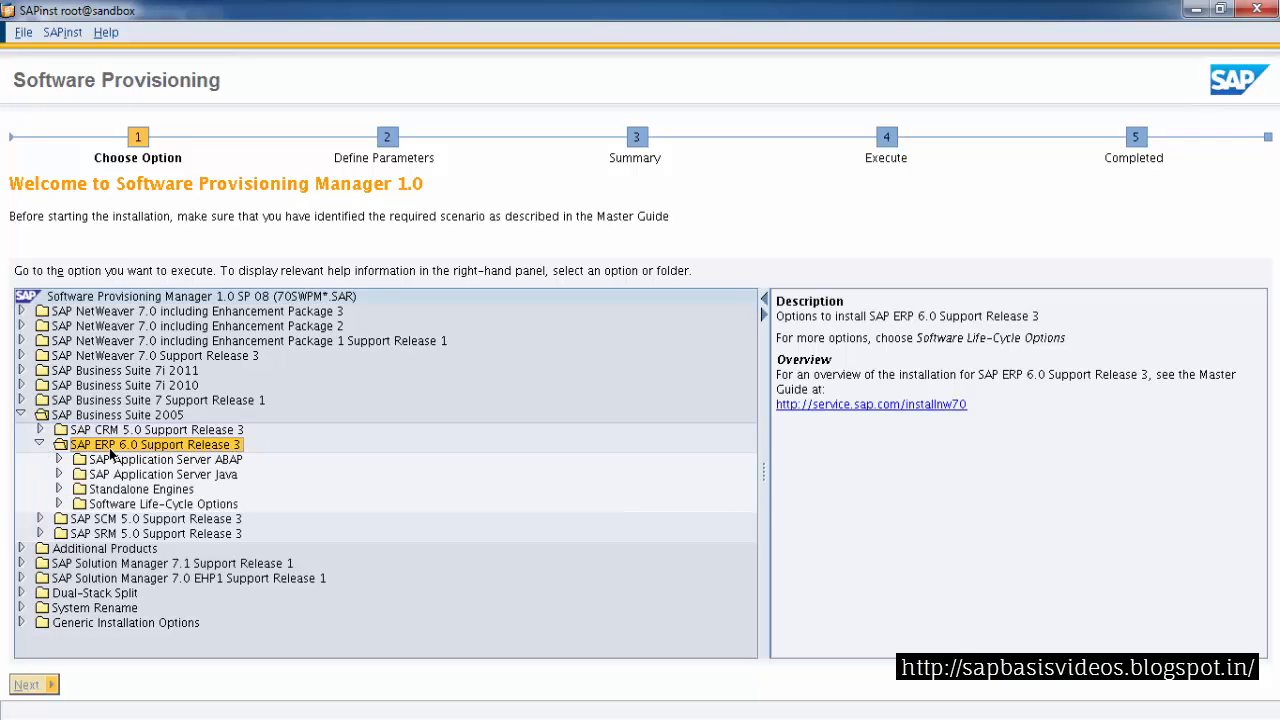
left_click(140, 463)
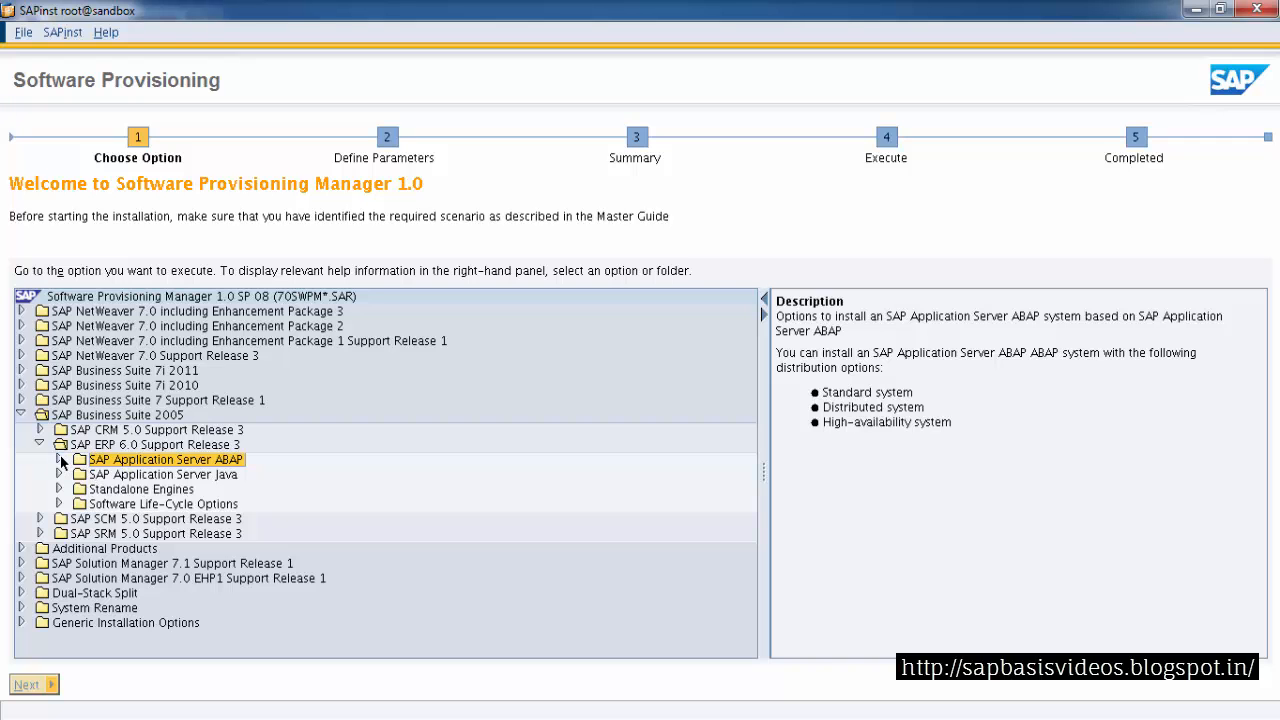
left_click(58, 459)
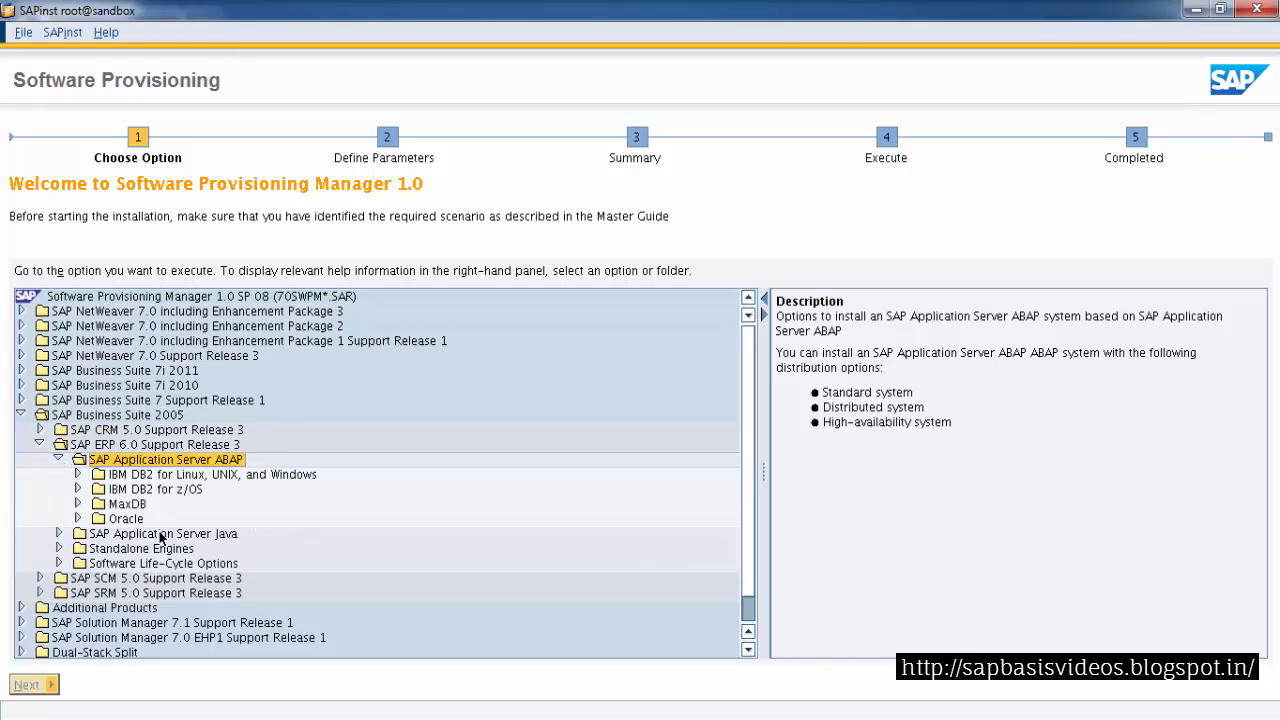
Expand the Oracle folder, compare its system options, and expand Central System
left_click(127, 519)
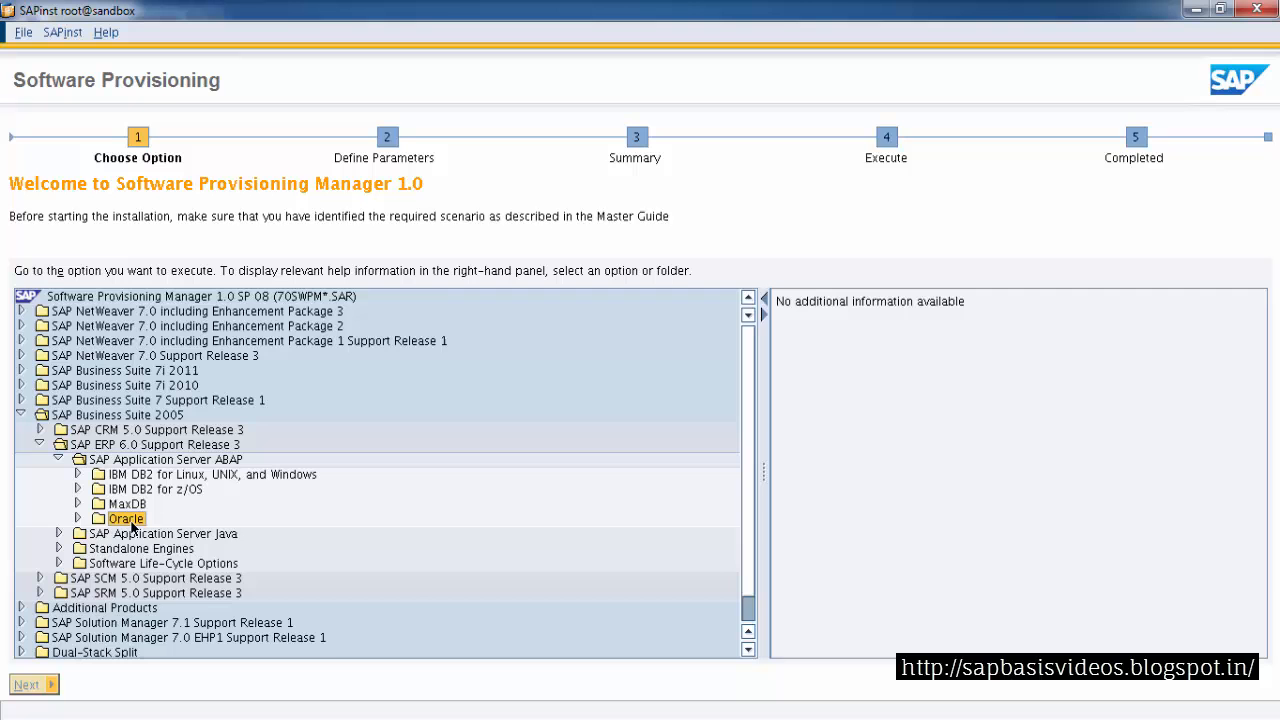
left_click(78, 519)
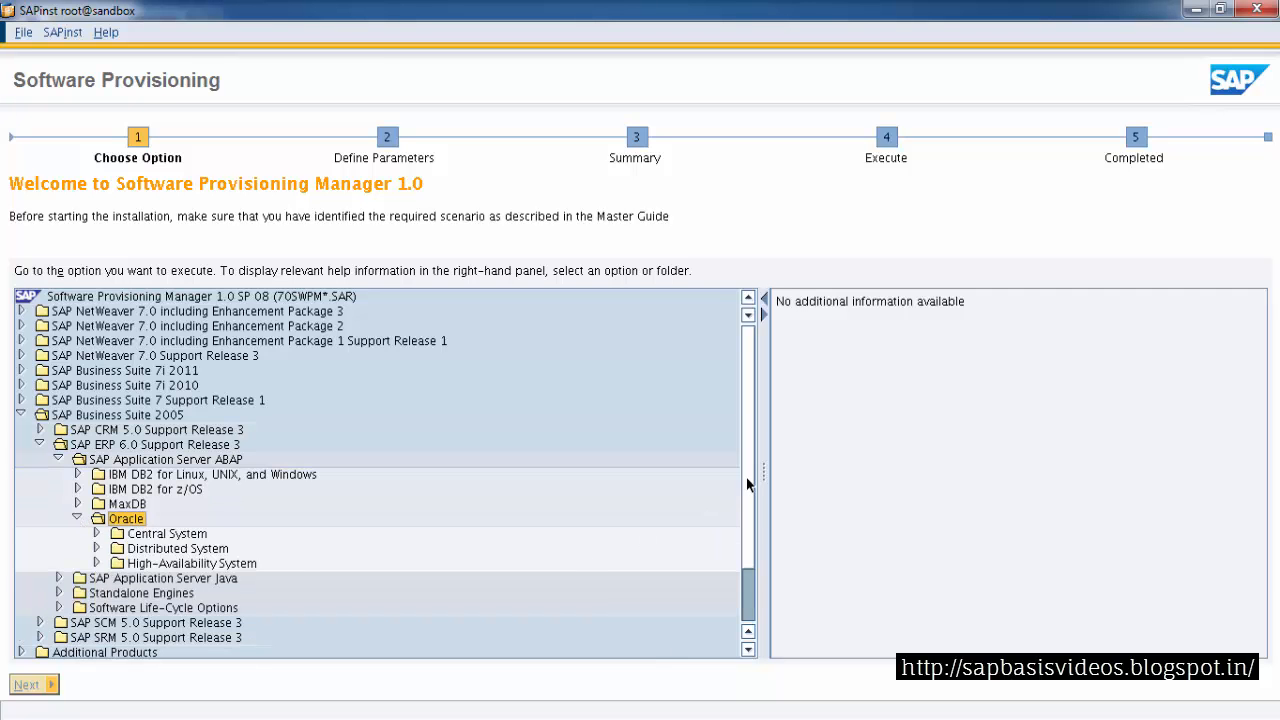
scroll(748, 484, "down", 2)
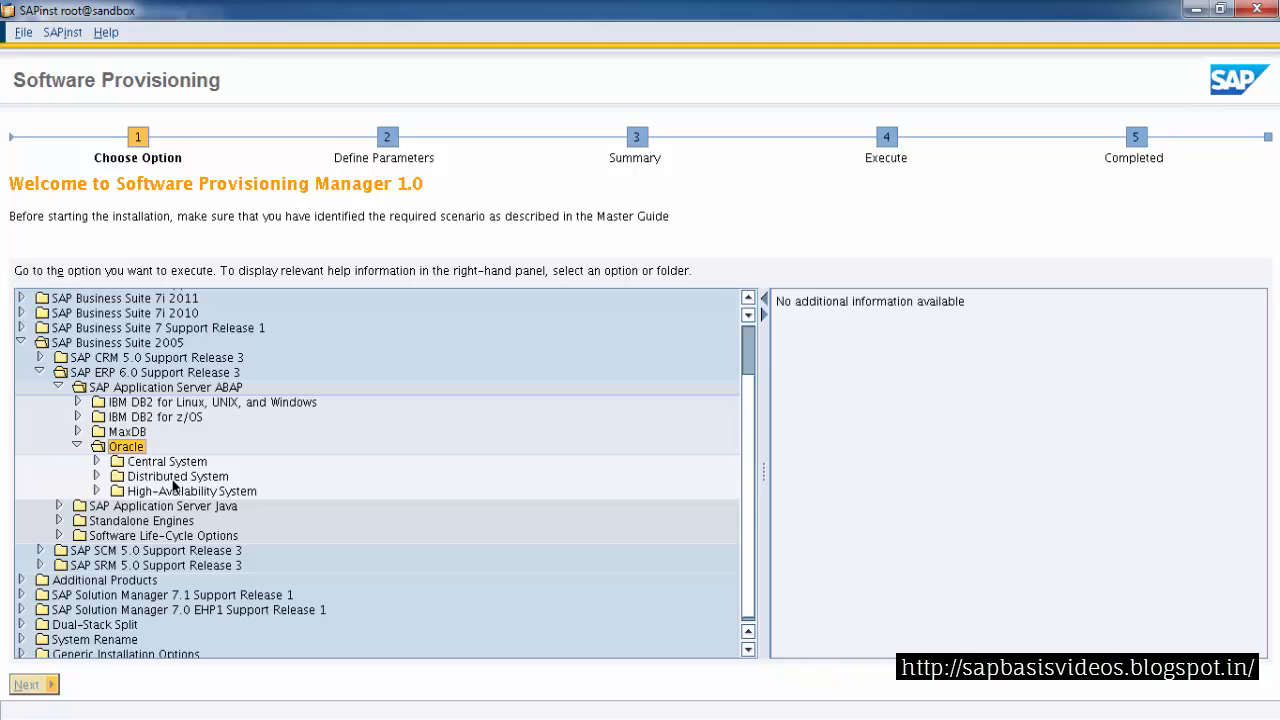
left_click(175, 480)
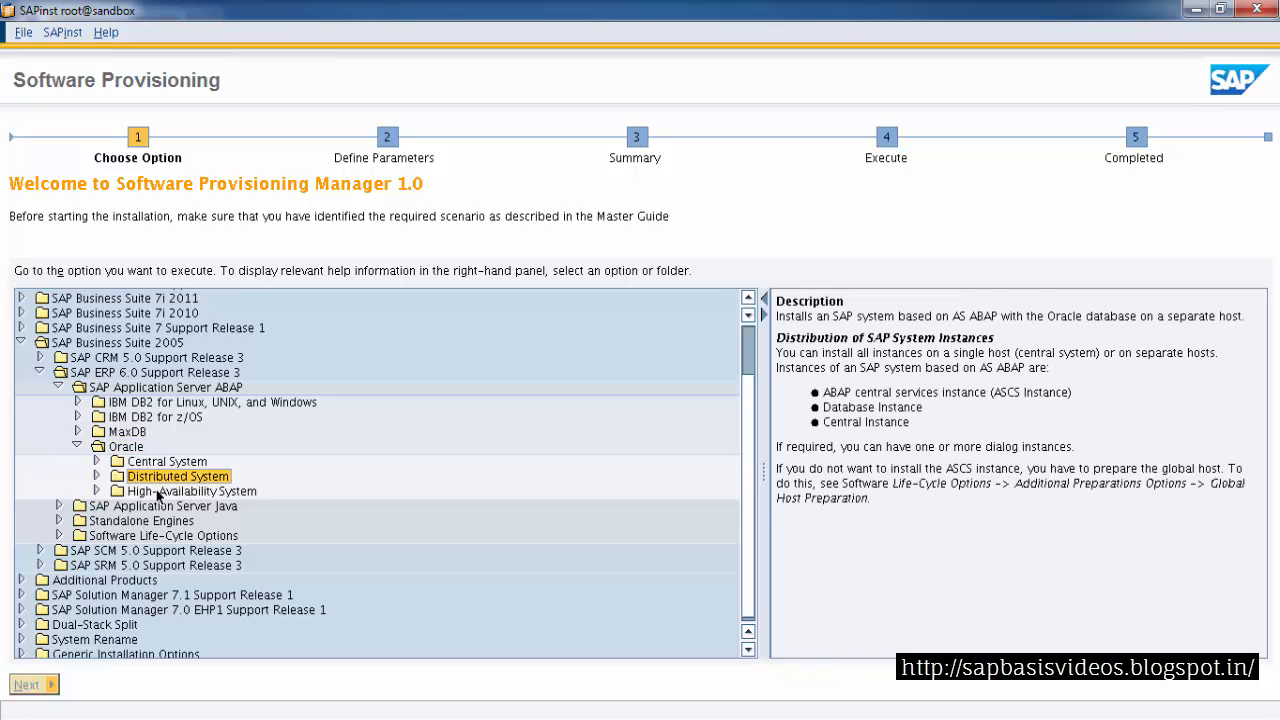
left_click(158, 494)
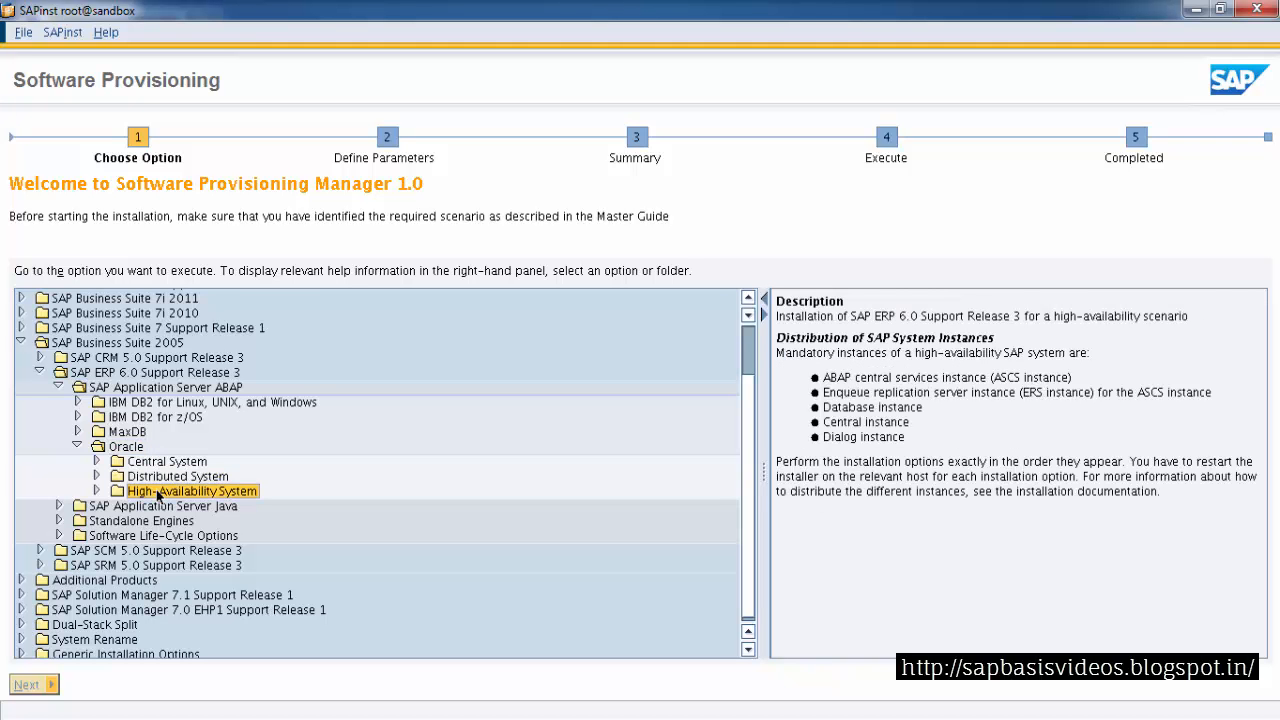
left_click(164, 466)
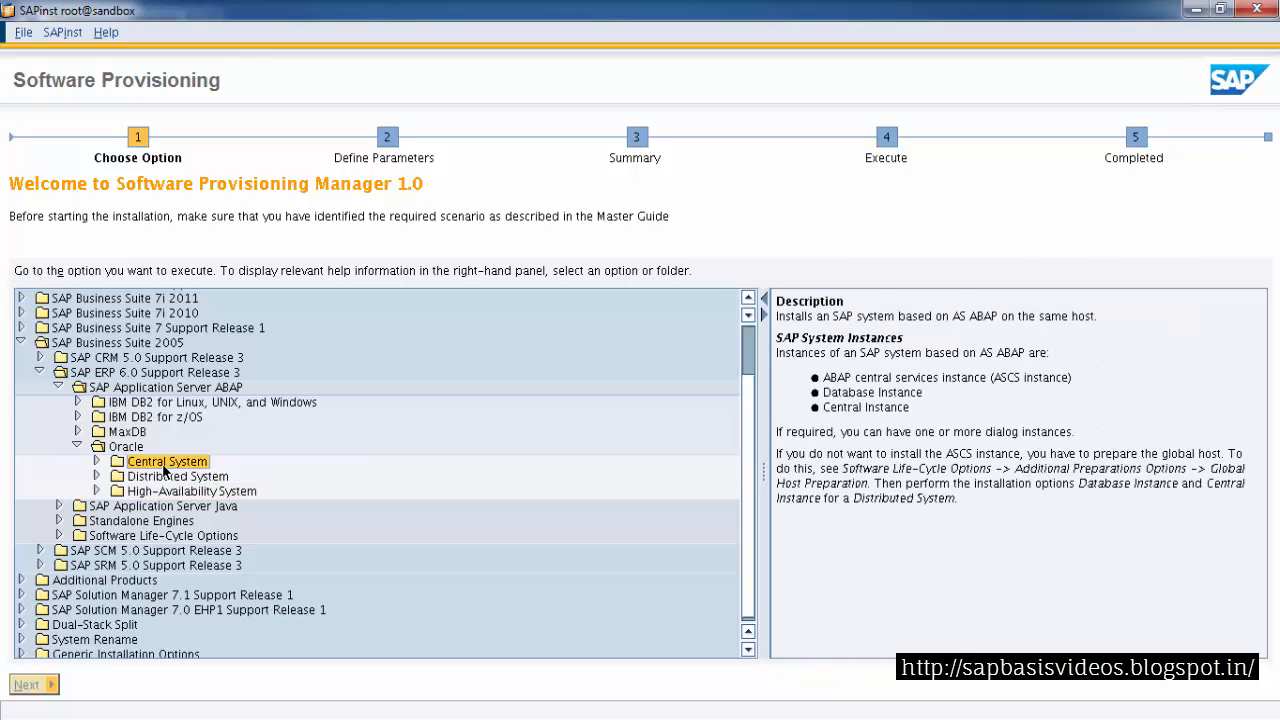
left_click(97, 462)
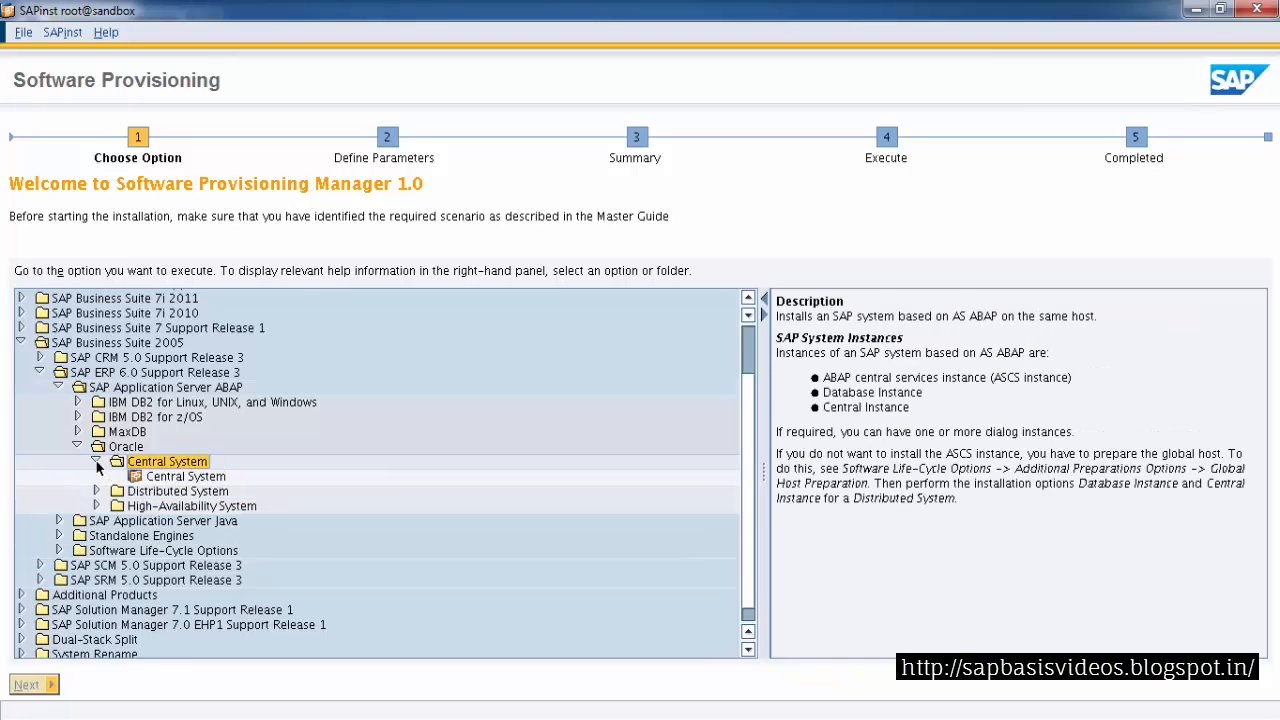
Select the Oracle Central System installation option and run it in Custom parameter mode
left_click(163, 477)
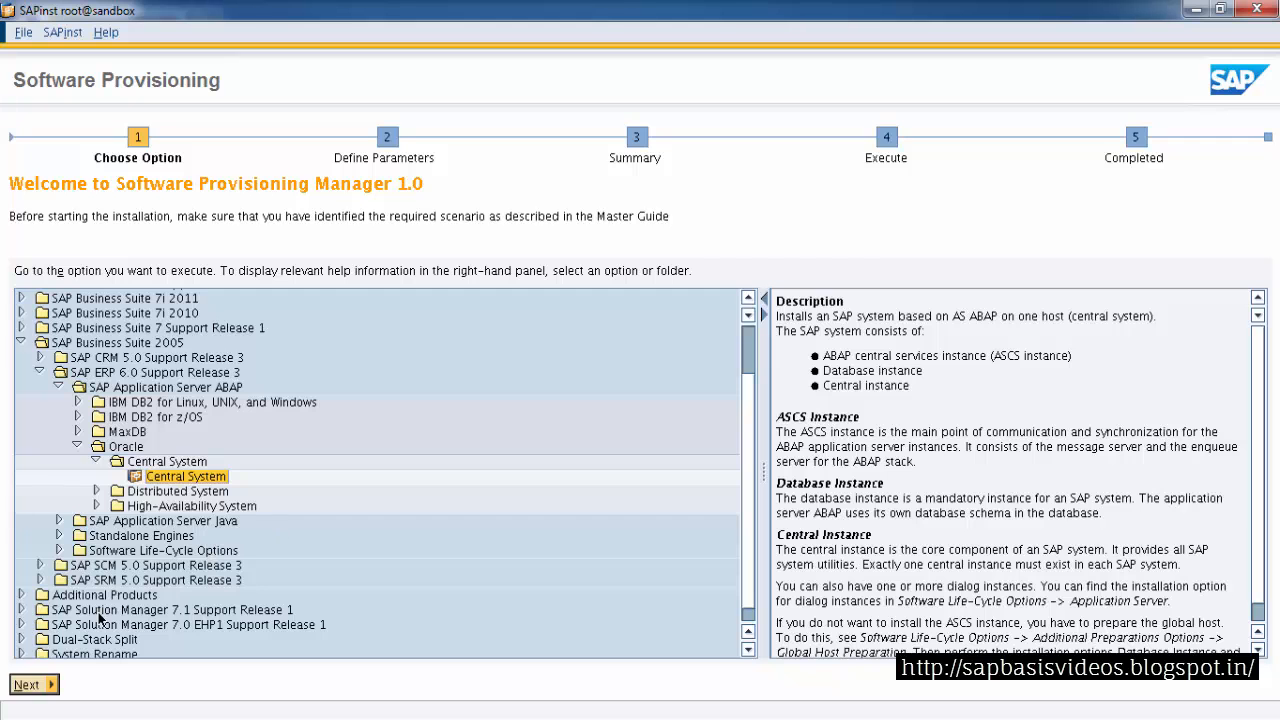
left_click(28, 688)
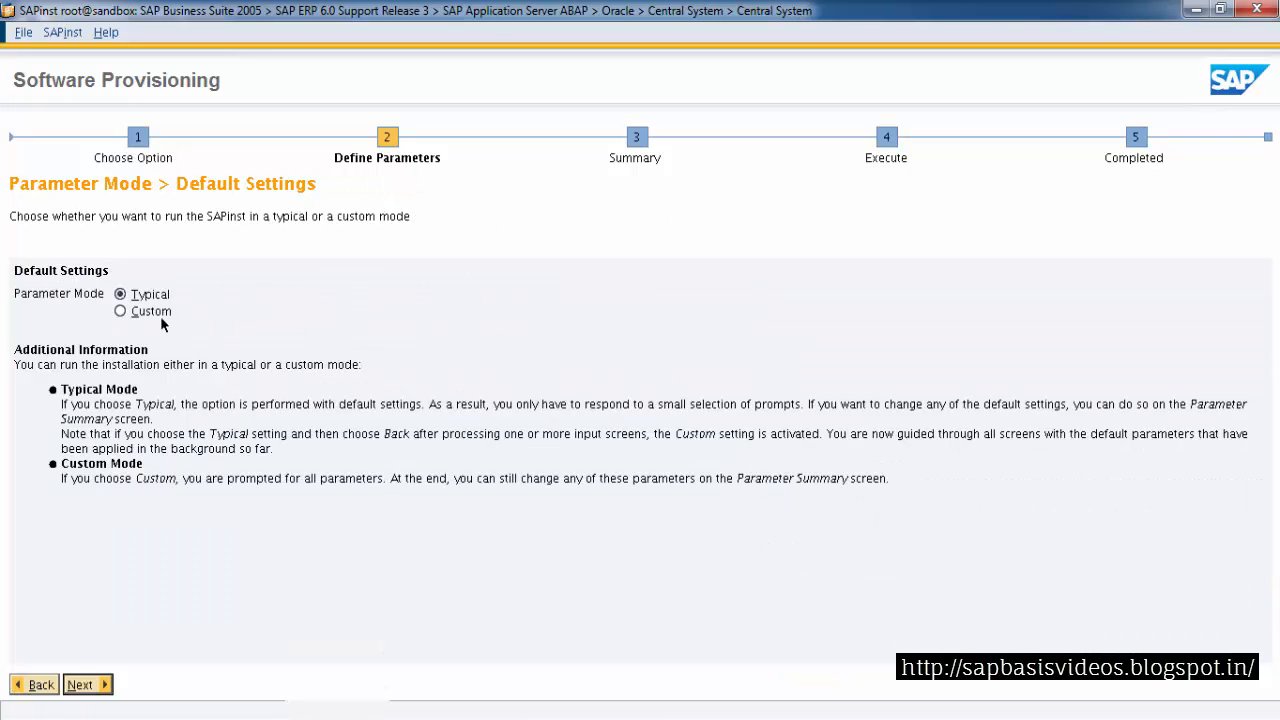
left_click(150, 312)
key("Return")
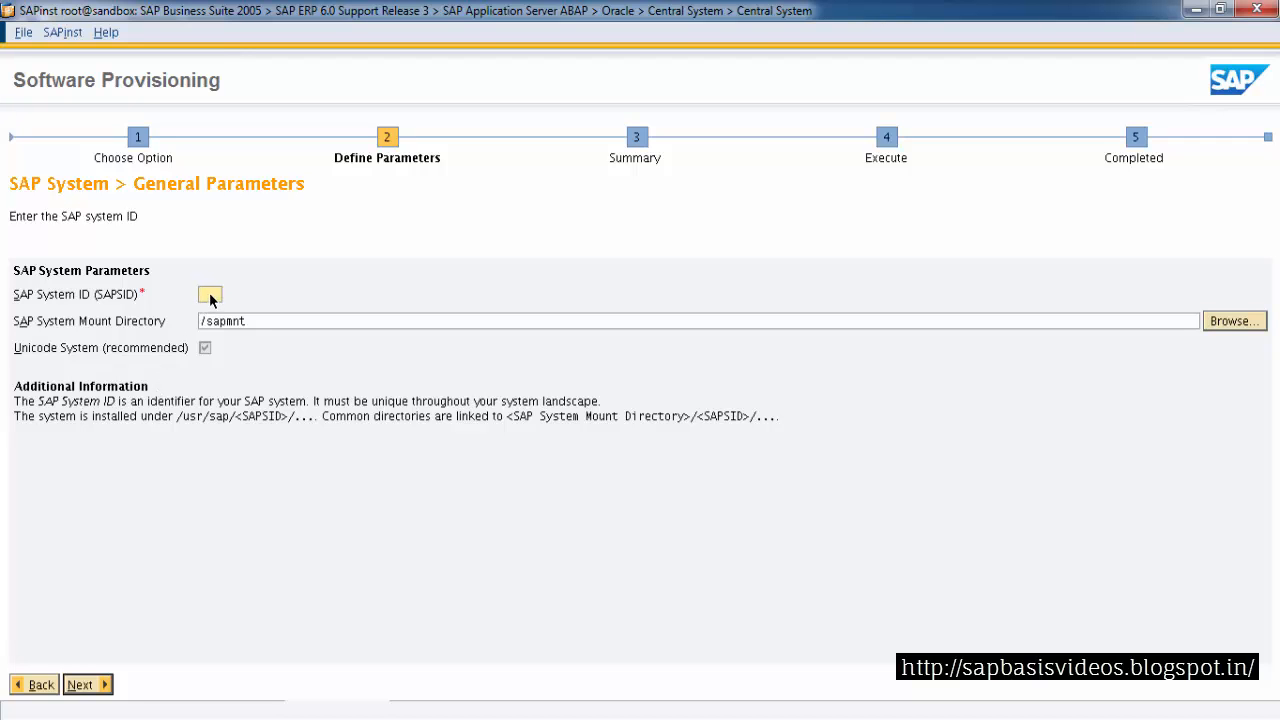
Set the SAP system ID to DEV and keep the DNS domain name sapbasis.com
type("DEV")
left_click(82, 685)
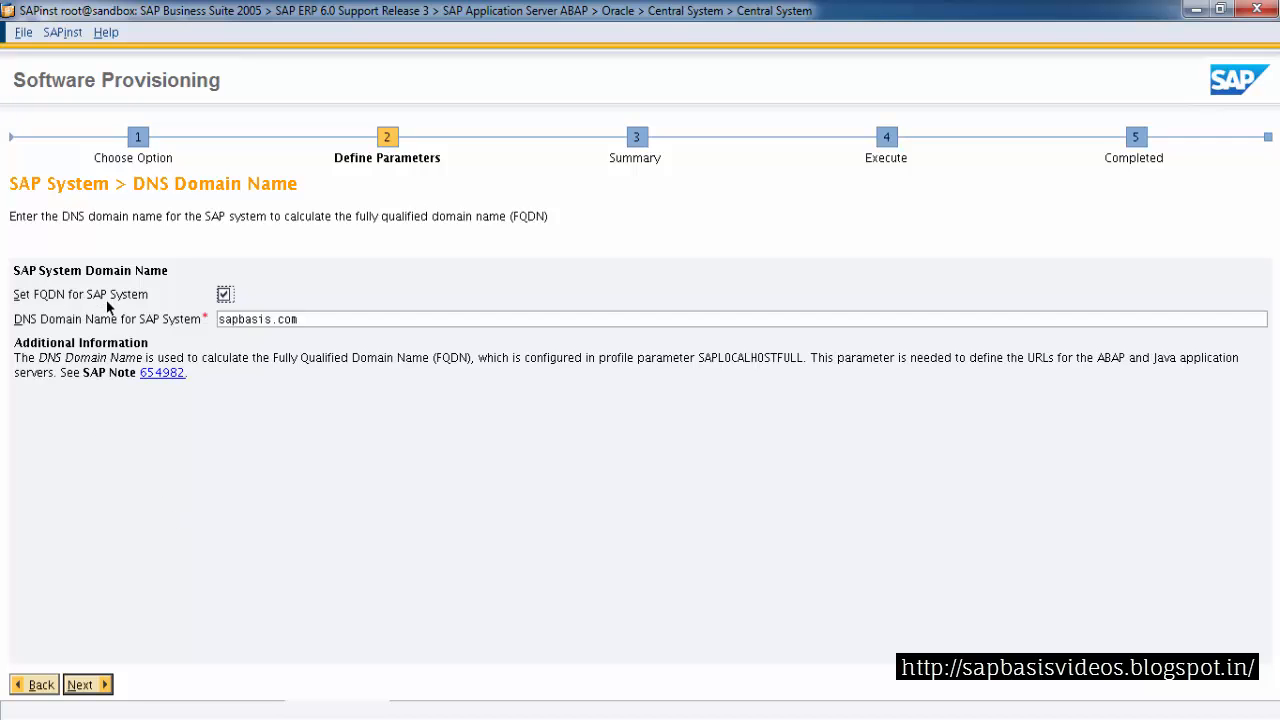
left_click(86, 685)
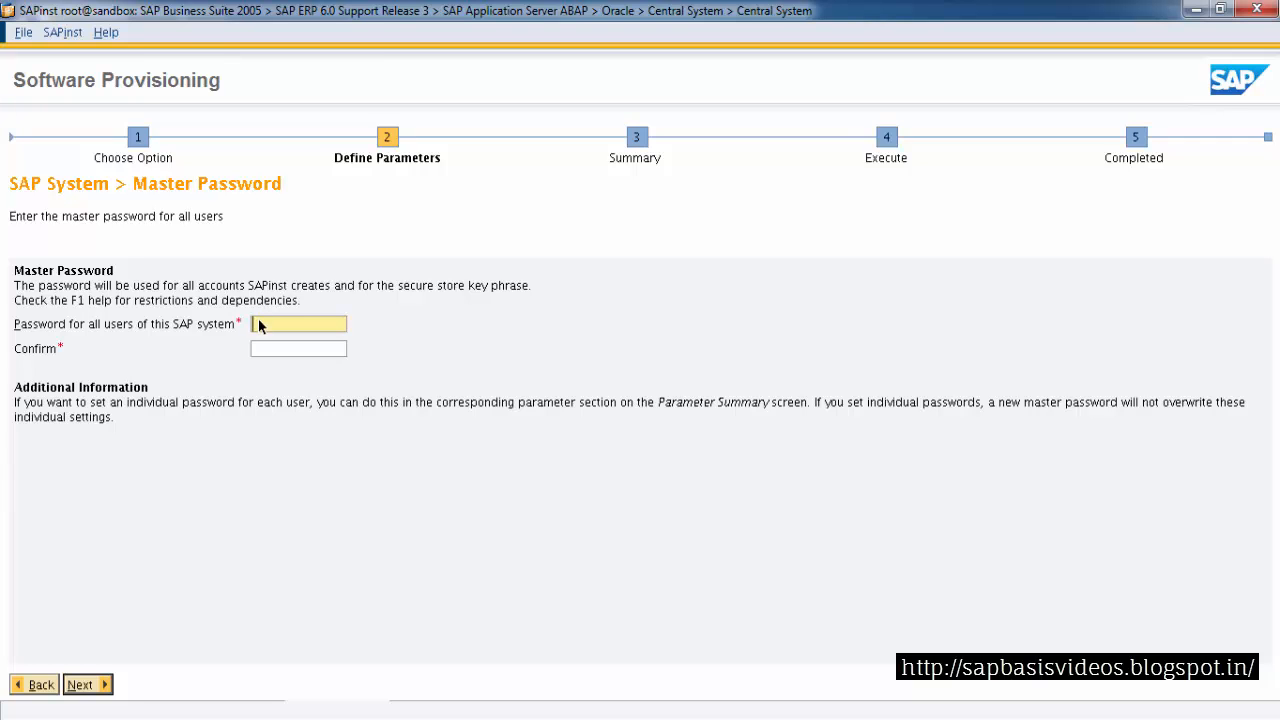
Enter and confirm the master password for all users of the SAP system
type("***********")
key("Tab")
type("***********")
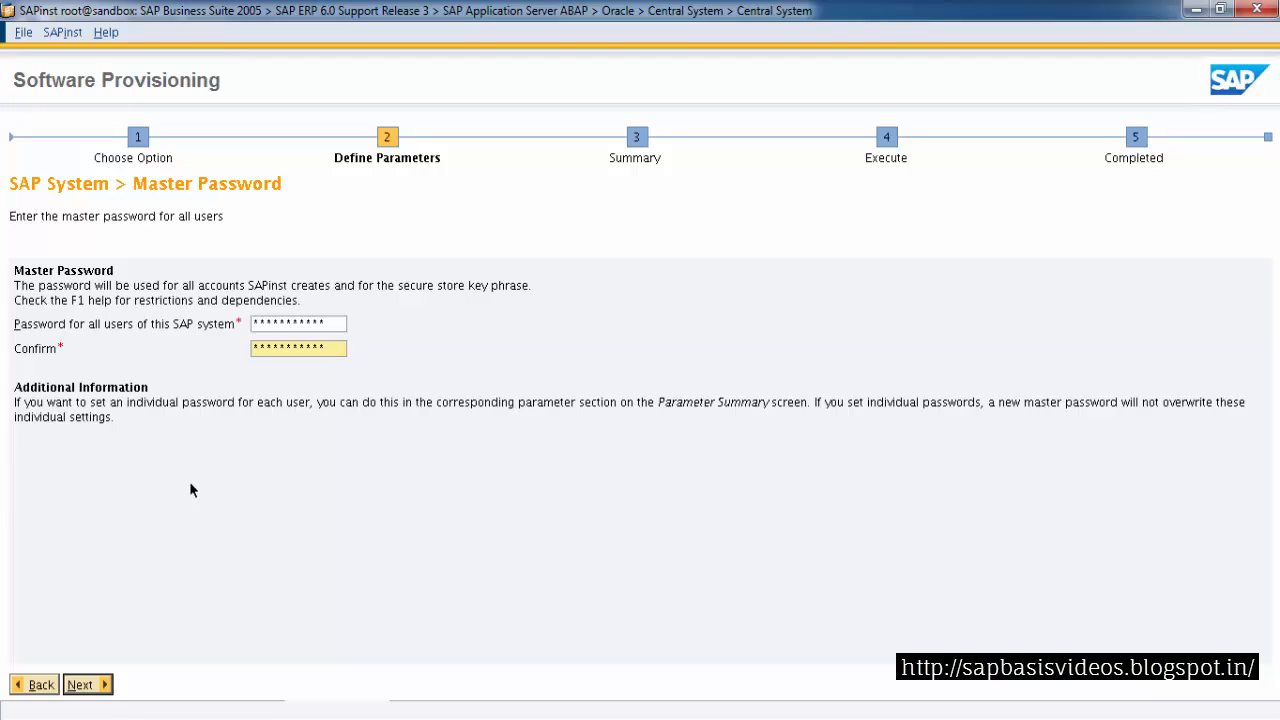
left_click(92, 688)
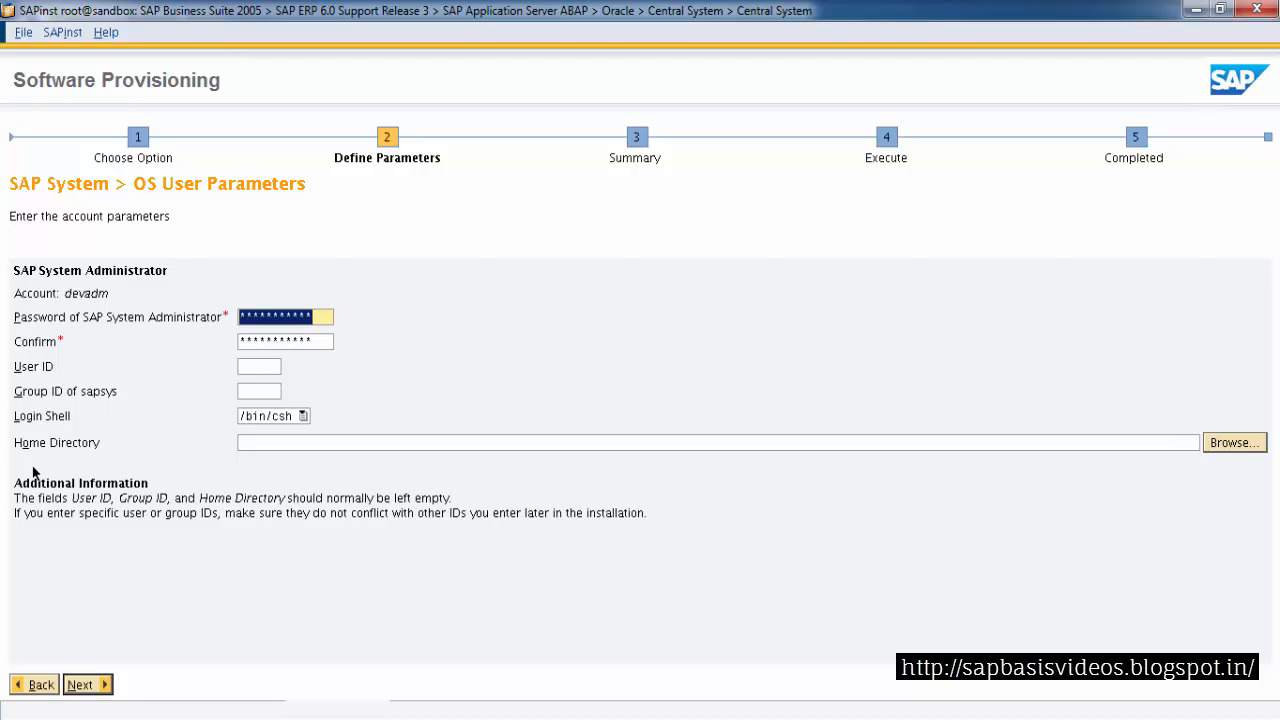
Accept the devadm OS user parameters and set the database ID to DEV
left_click_drag(21, 502, 154, 512)
left_click(157, 512)
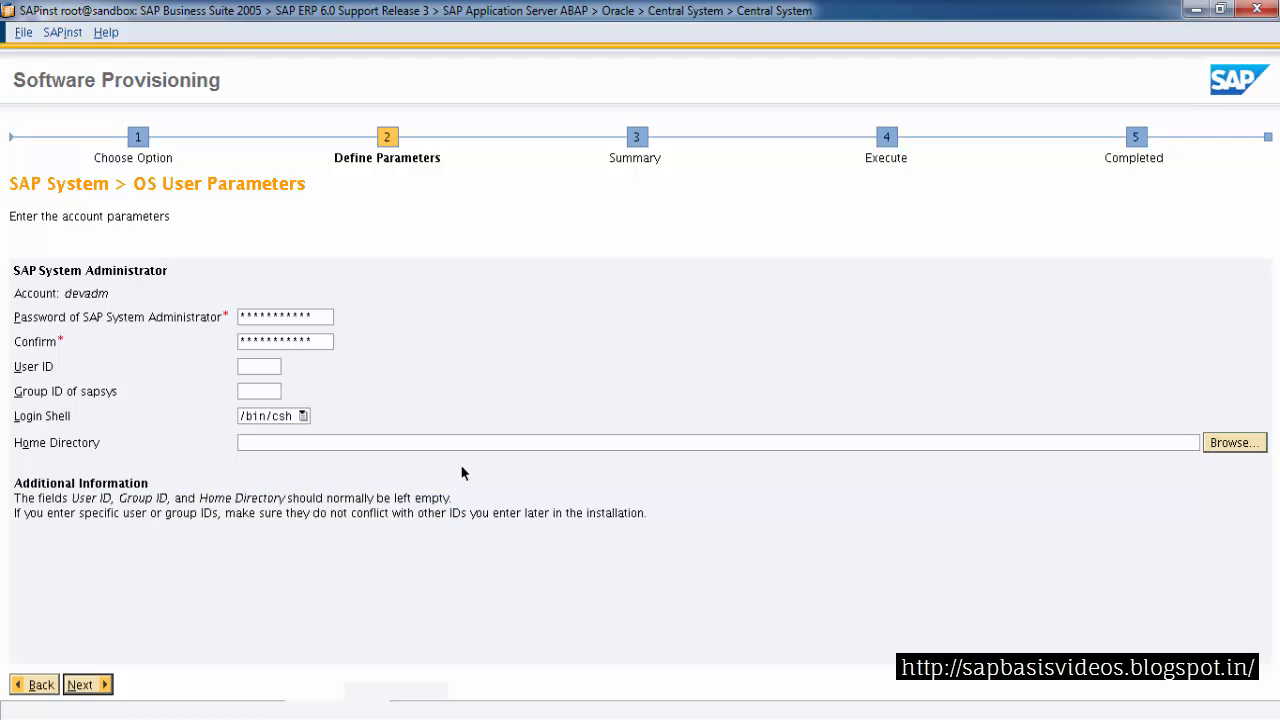
left_click(78, 685)
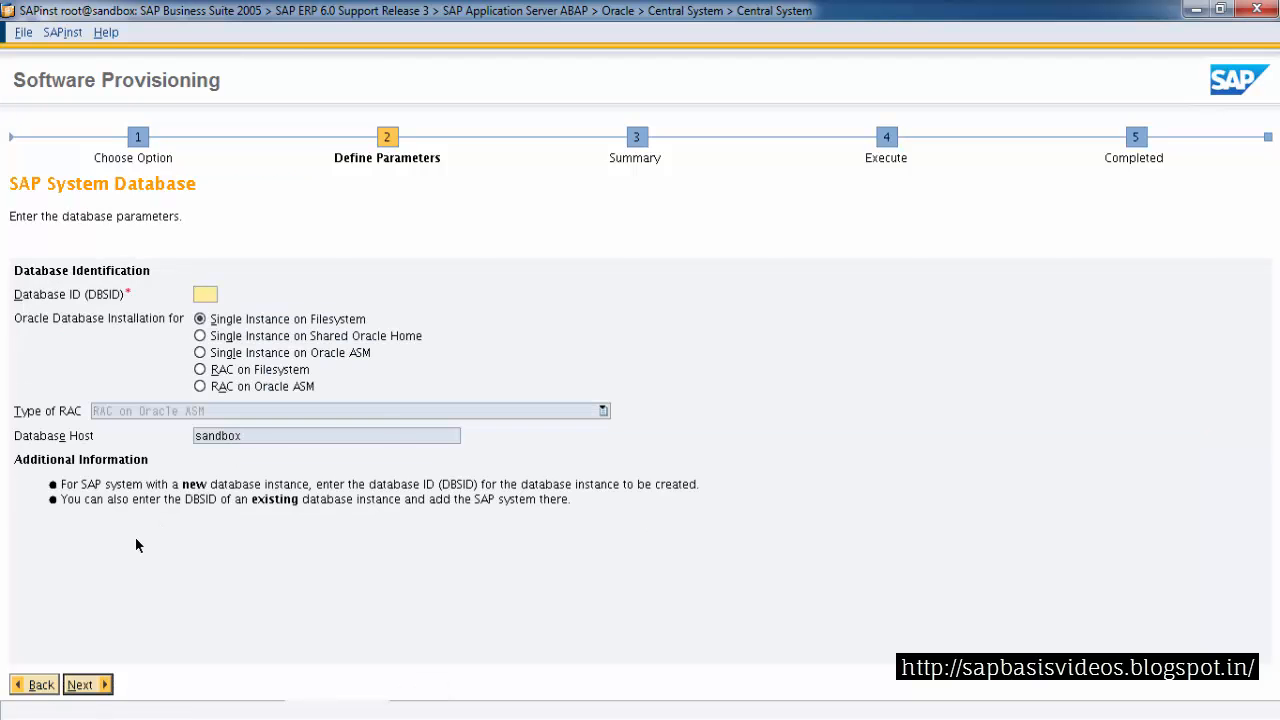
type("DEV")
left_click(88, 685)
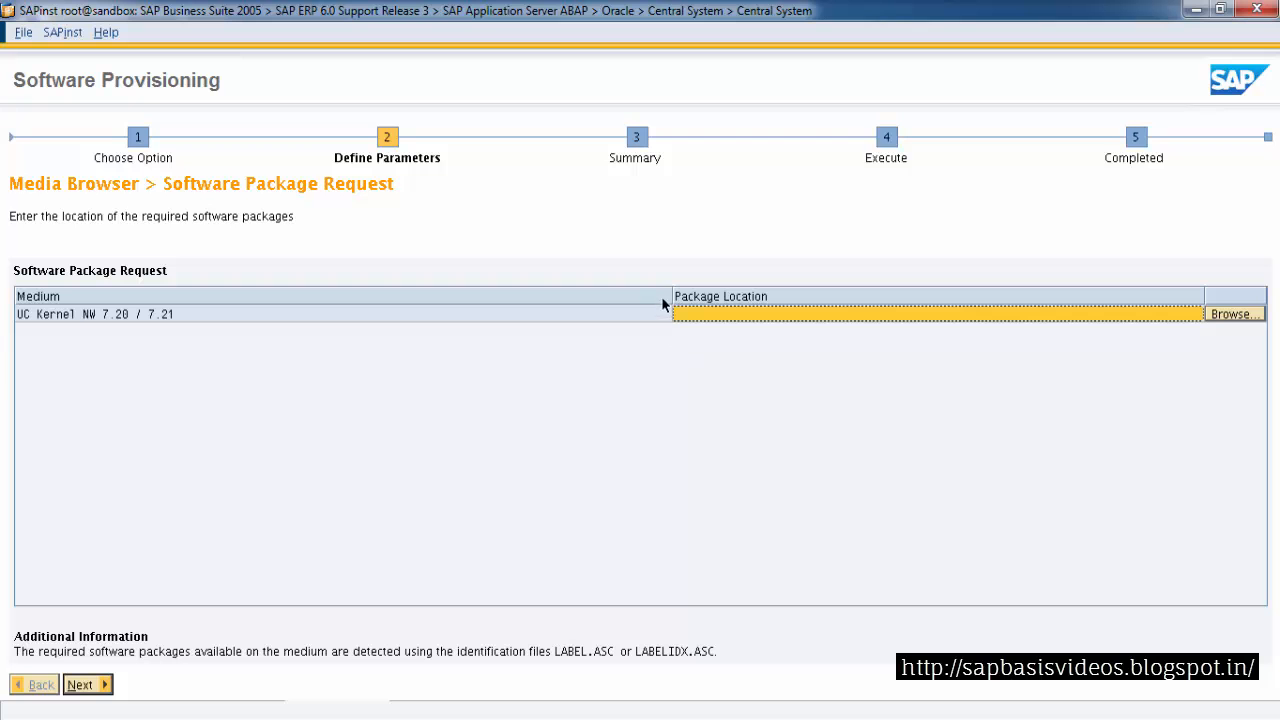
Set the UC Kernel NW 7.20 / 7.21 package location to LABEL.ASC in the Krnl_7.21_LNX_x86_64_PPC_64bit_SP08_ folder under sap_dumps
left_click_drag(673, 297, 350, 297)
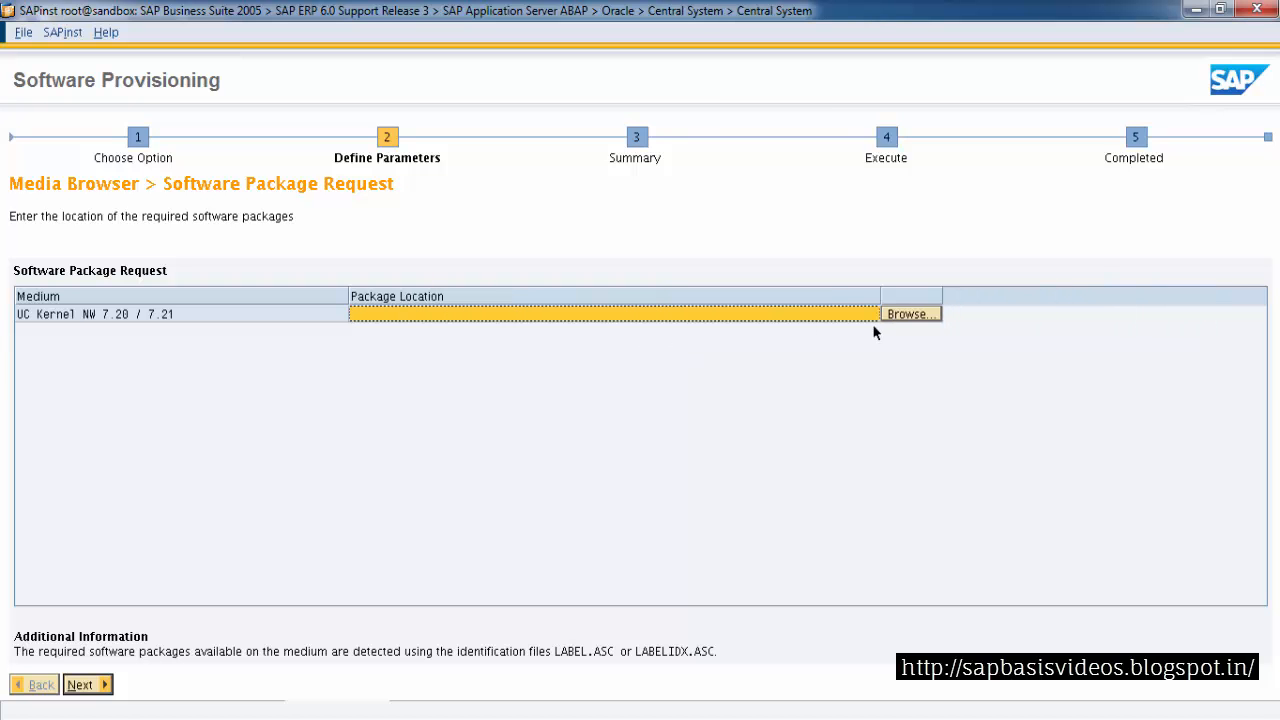
left_click(900, 314)
left_click(737, 367)
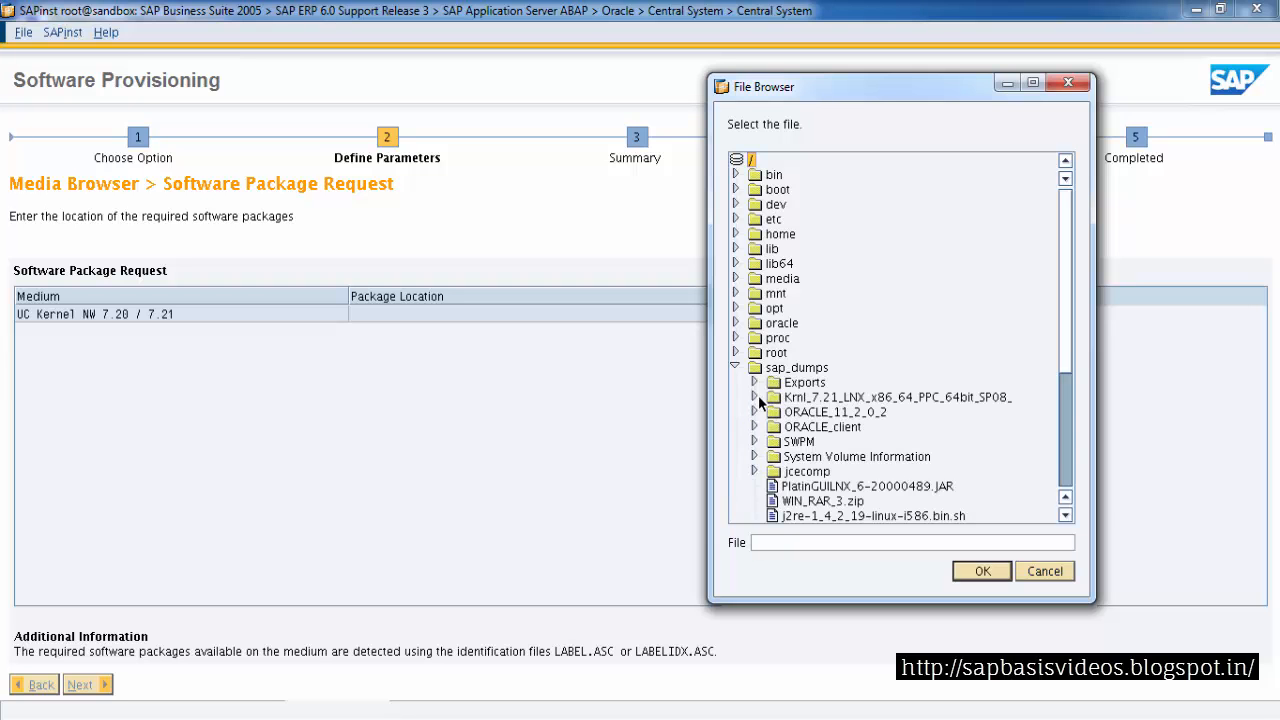
left_click(754, 397)
left_click(848, 488)
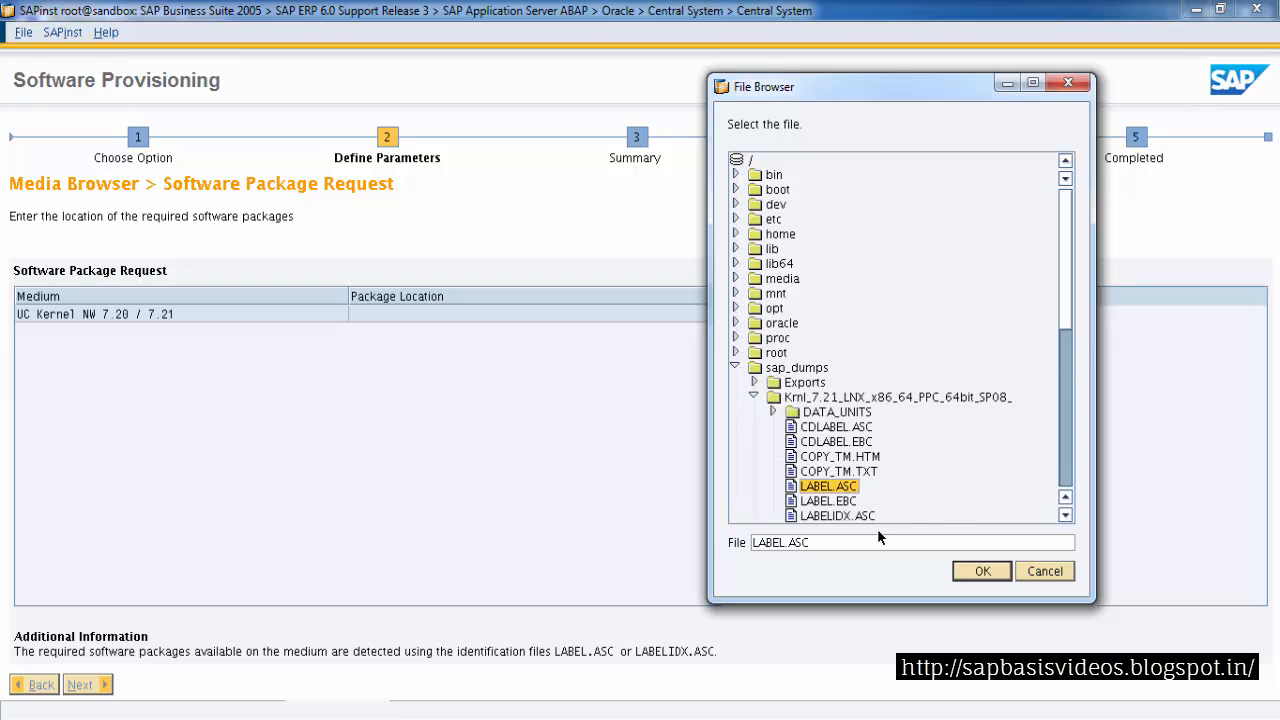
left_click(979, 574)
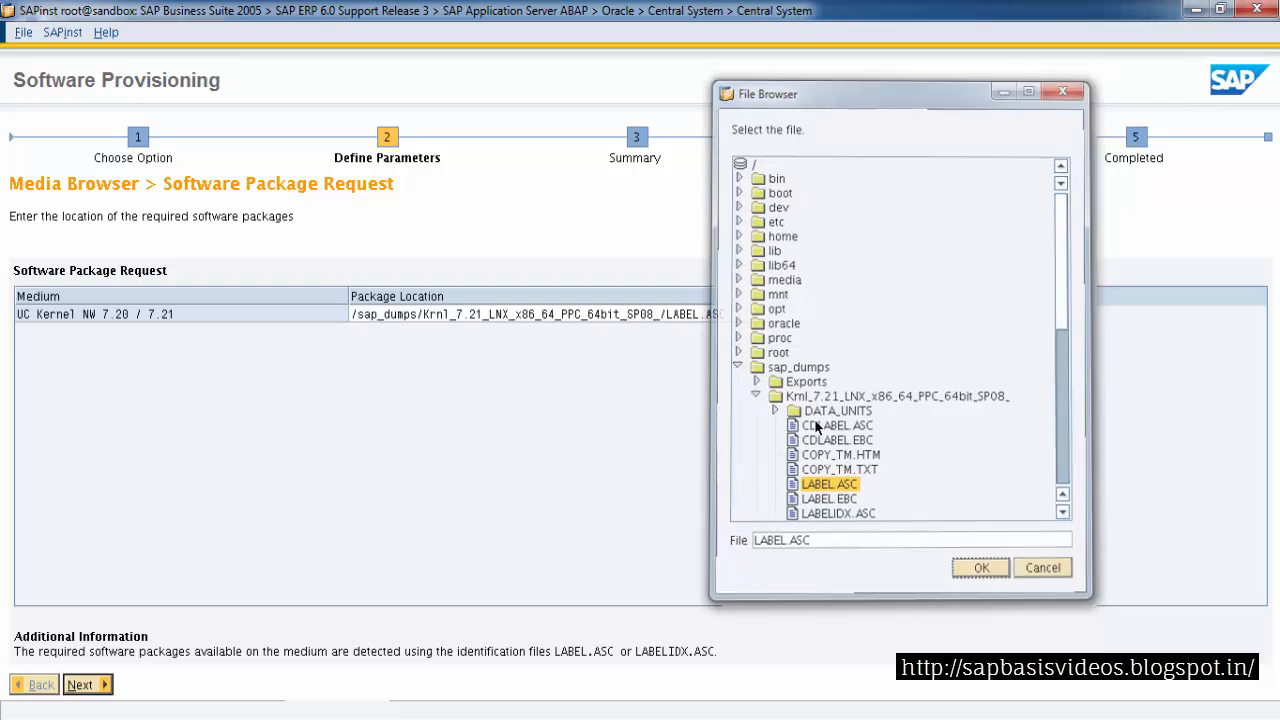
left_click(84, 684)
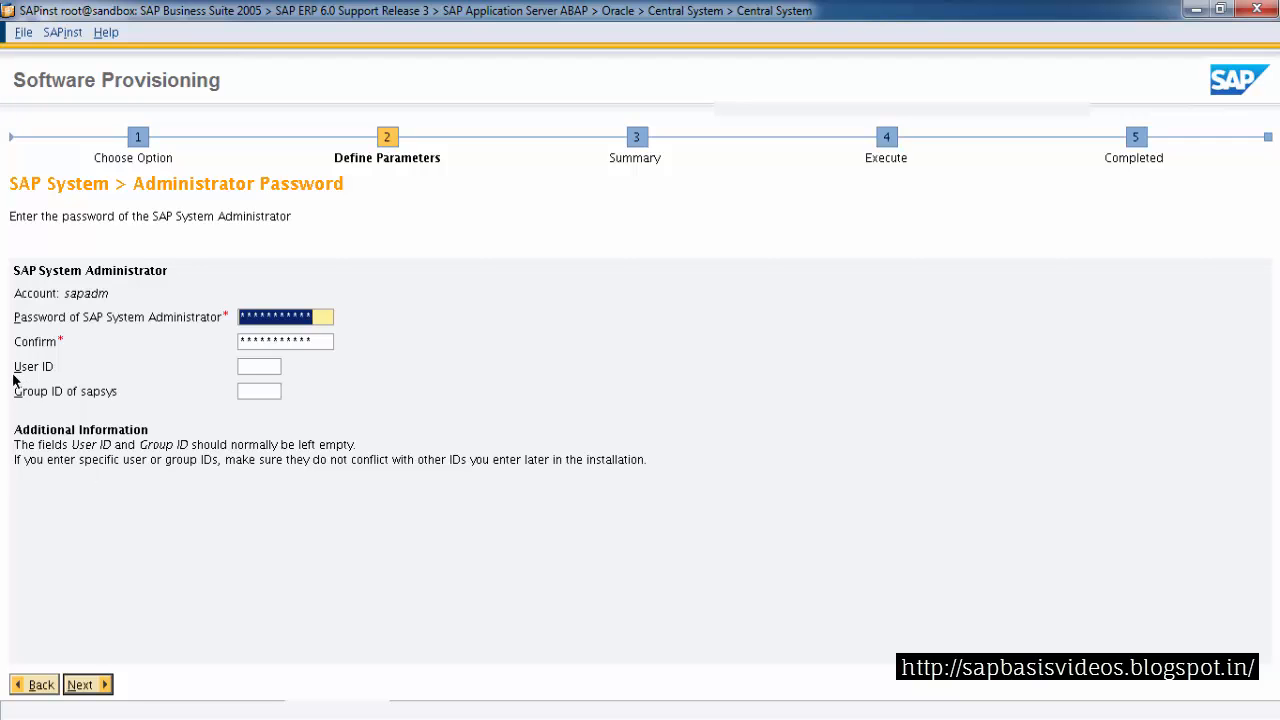
Accept the sapadm settings and set the Export 1 location to /sap_dumps/Exports/51033500_1/LABEL.ASC
left_click(85, 687)
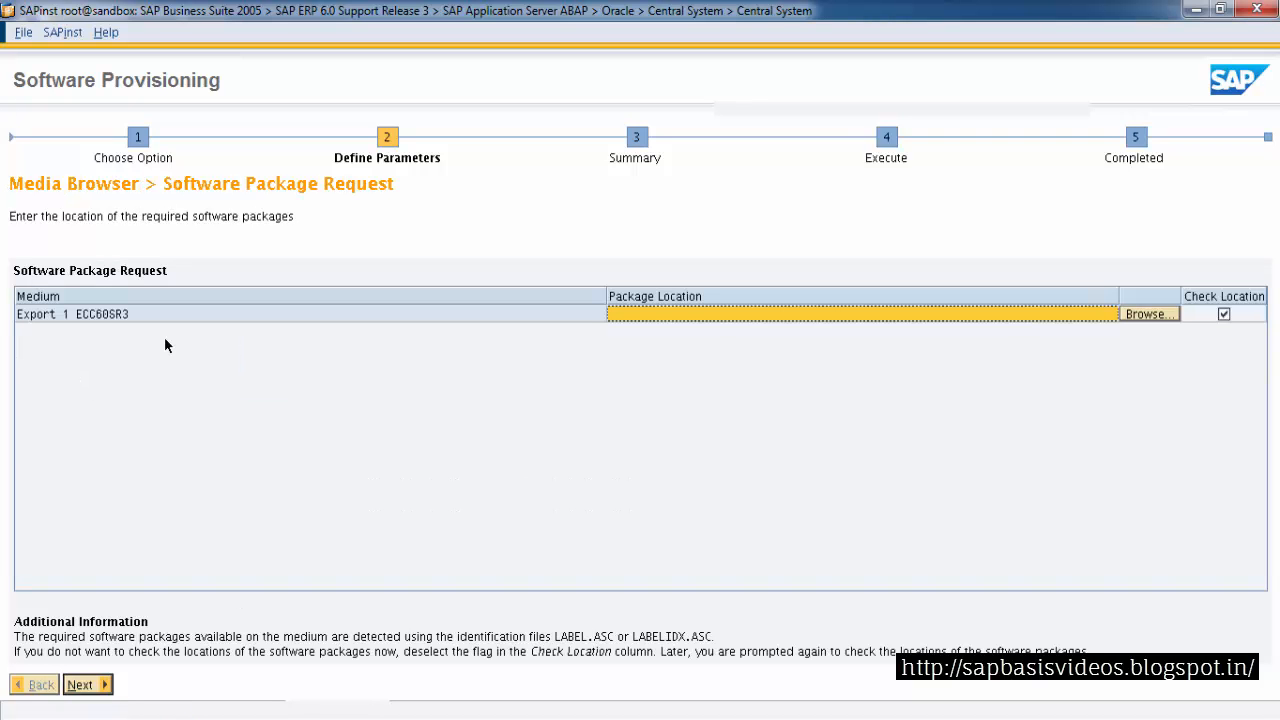
left_click(1146, 314)
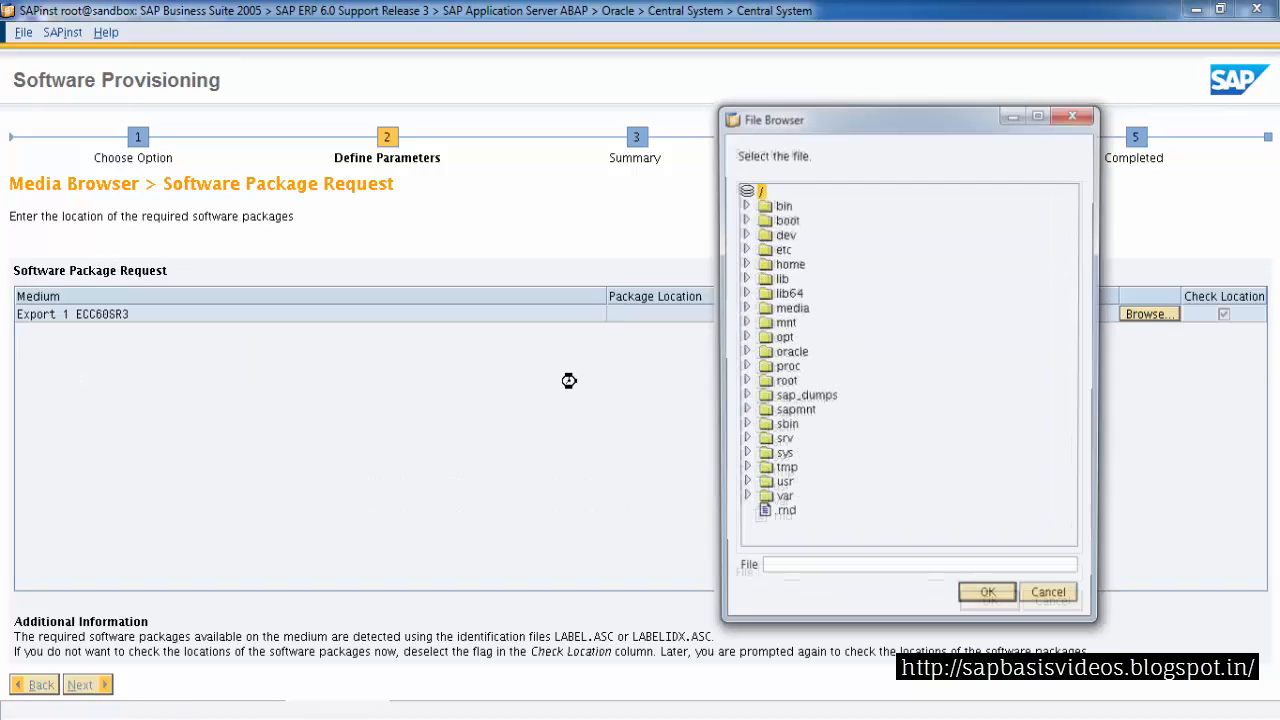
left_click(745, 395)
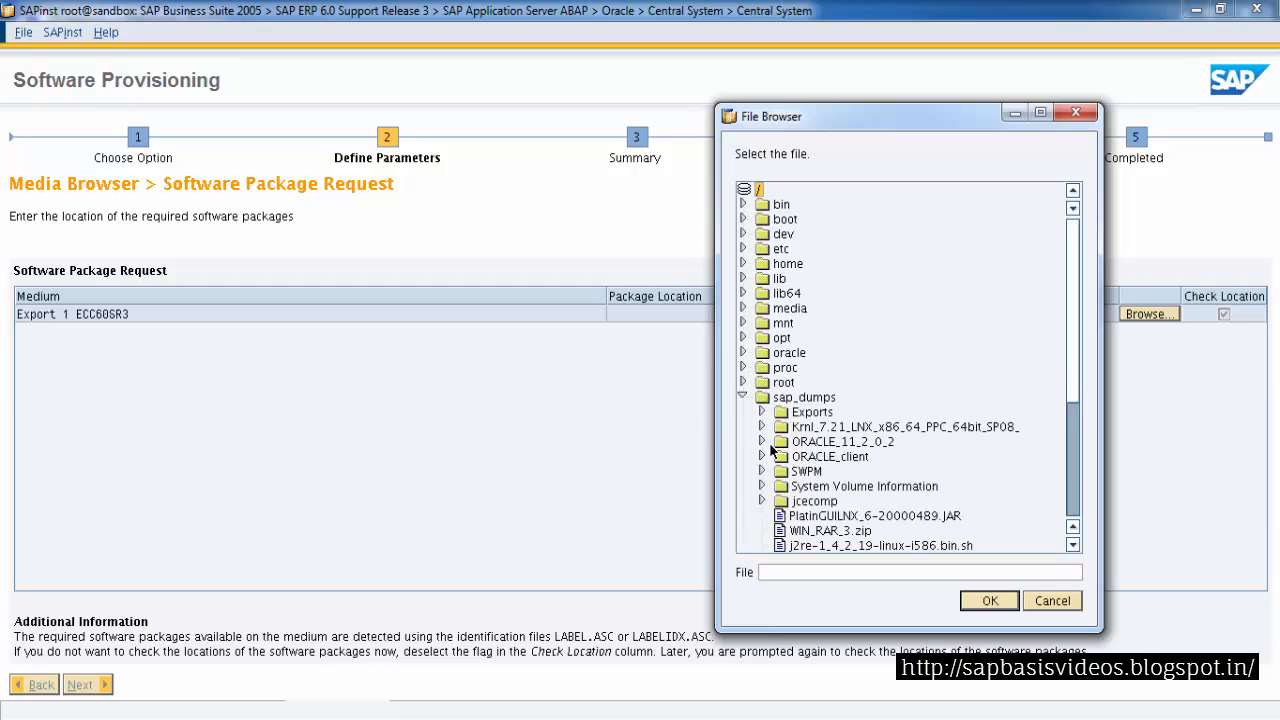
left_click(763, 411)
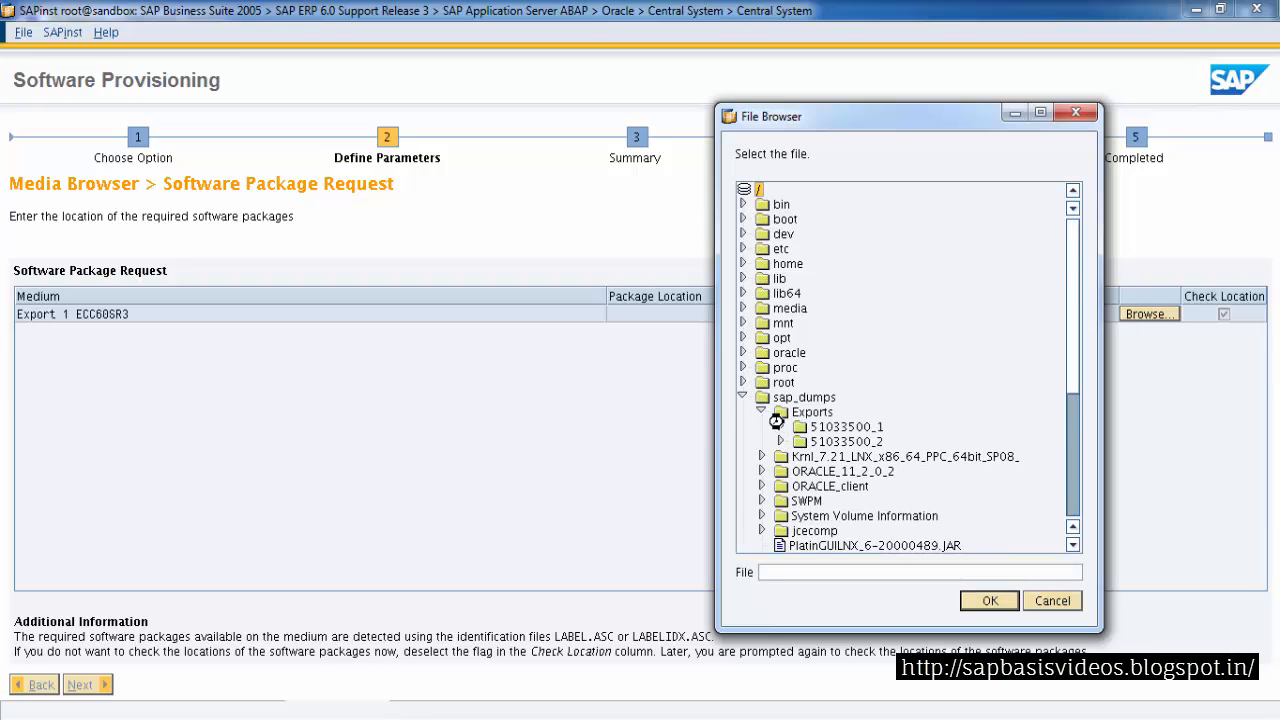
left_click(781, 426)
scroll(953, 517, "down", 2)
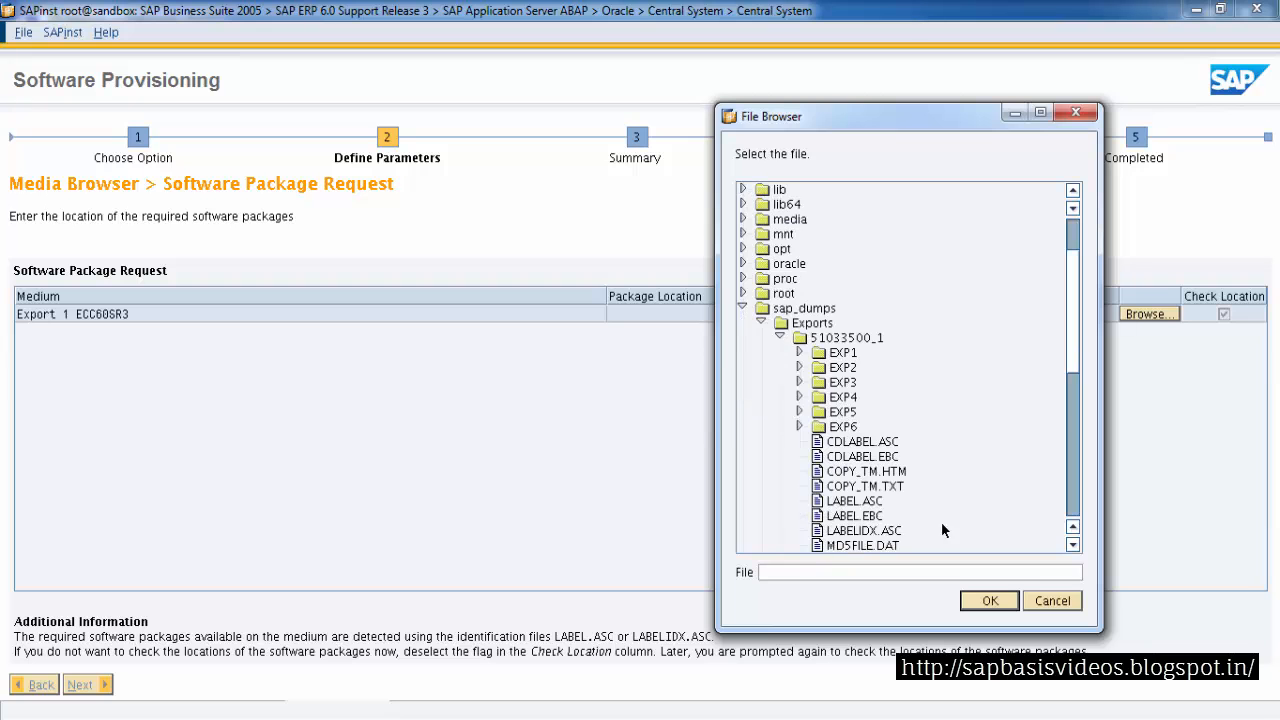
left_click(856, 500)
left_click(988, 600)
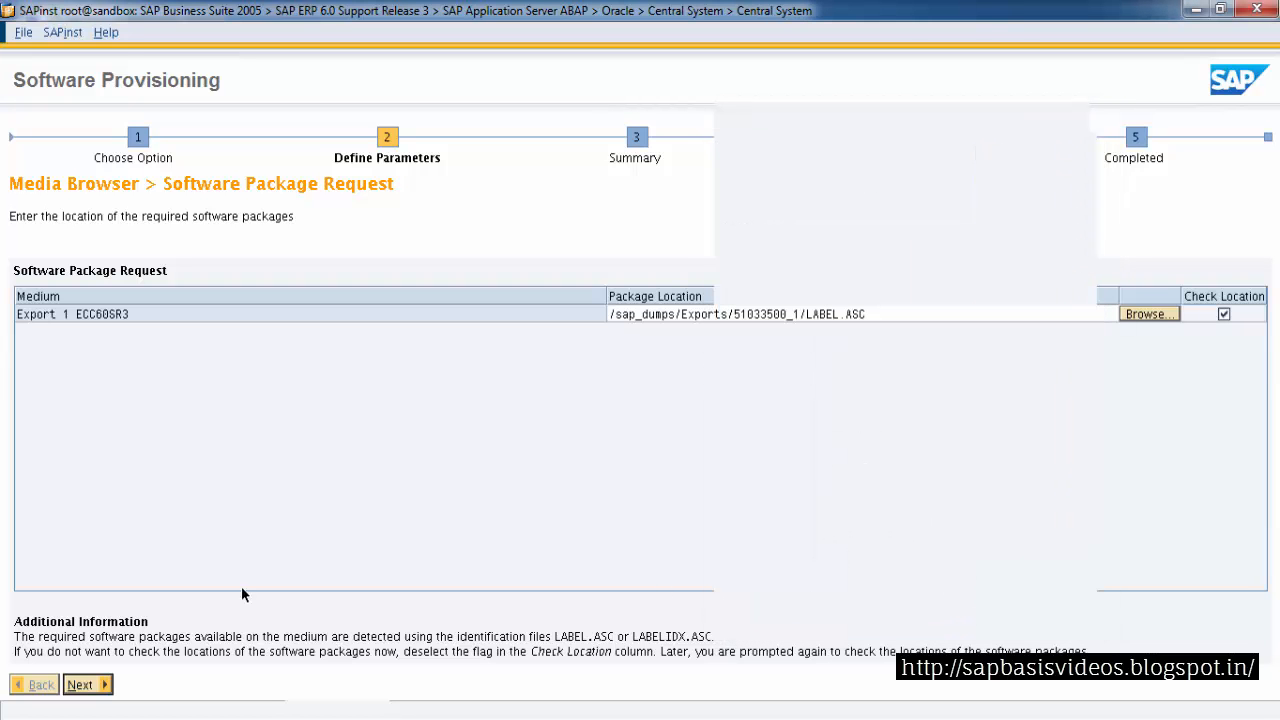
left_click(80, 684)
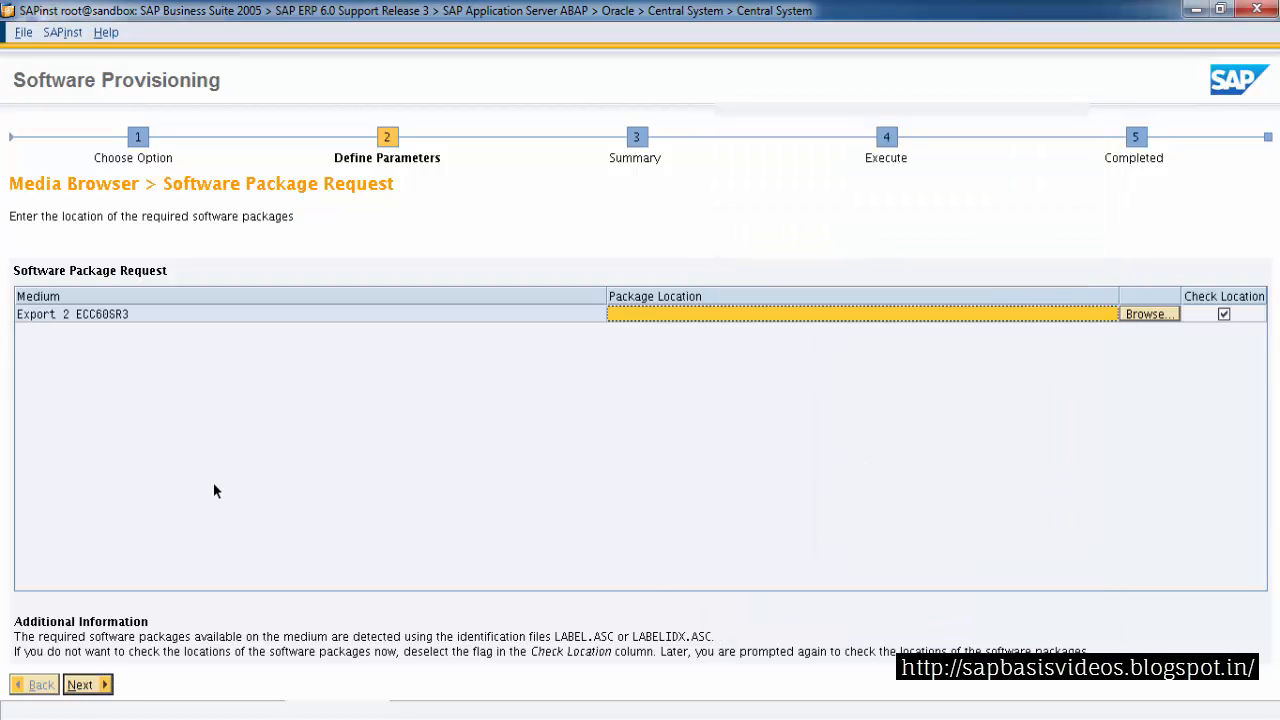
Set the Export 2 package location to the 51033500_2 folder under sap_dumps/Exports
left_click(1149, 316)
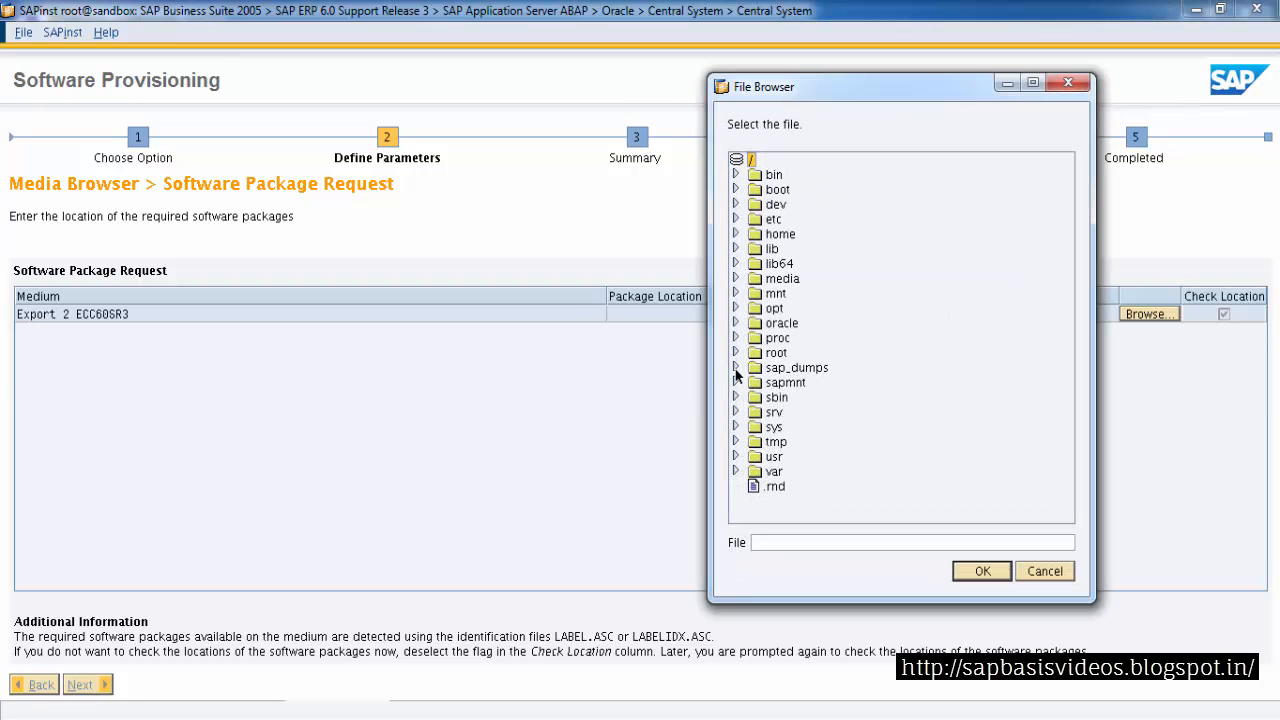
left_click(736, 368)
left_click(755, 381)
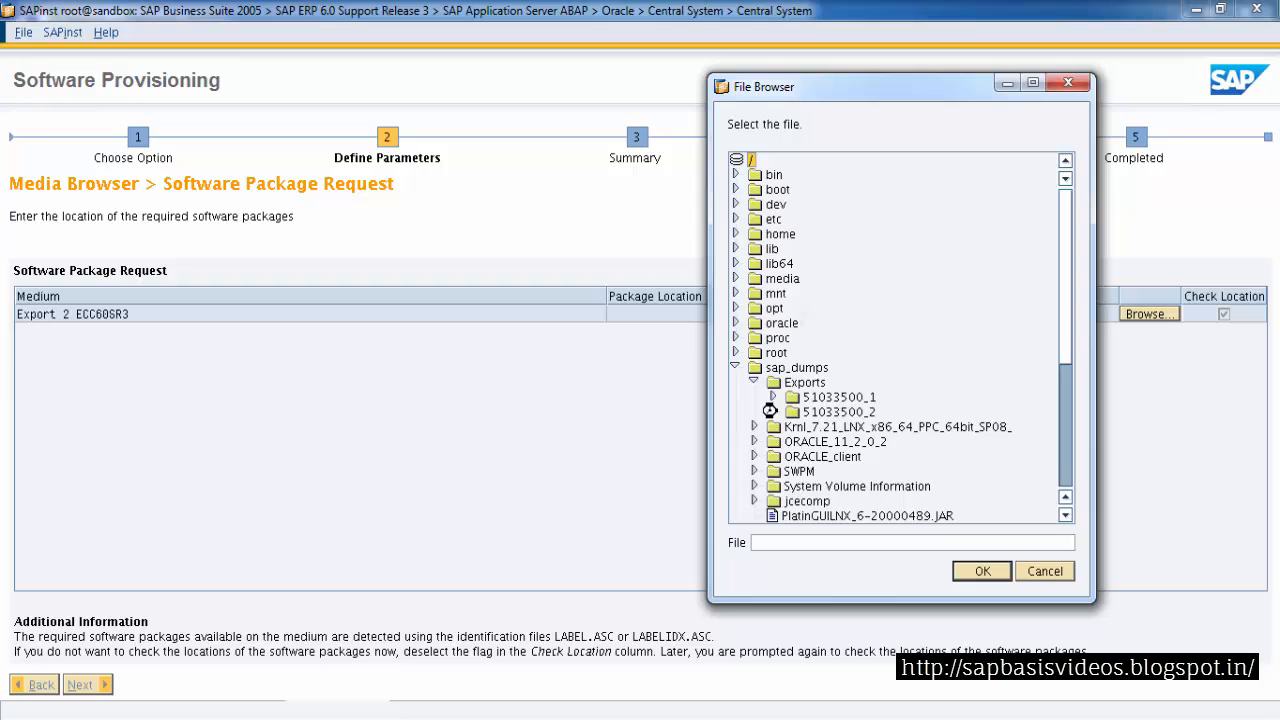
double_click(766, 410)
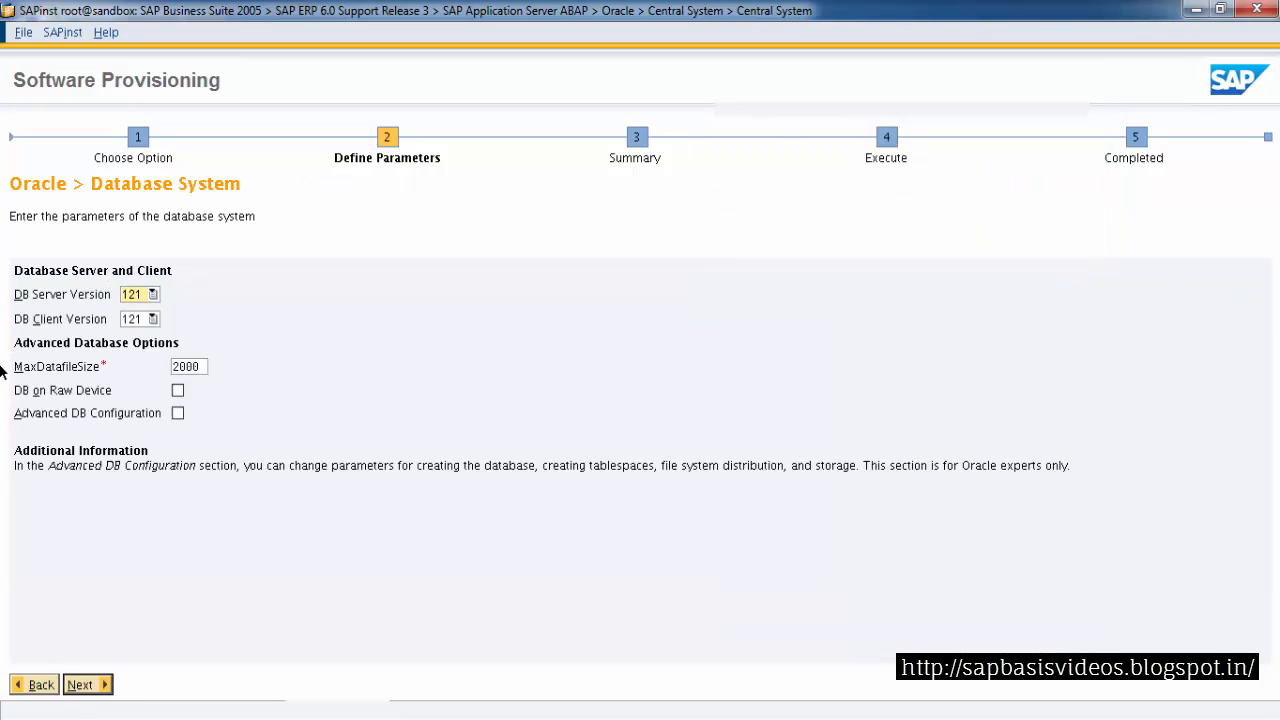
Keep the Oracle DB server and client versions at 121 and continue
key("Down")
key("Up")
key("Return")
key("Tab")
key("Down")
key("Up")
key("Return")
left_click(80, 686)
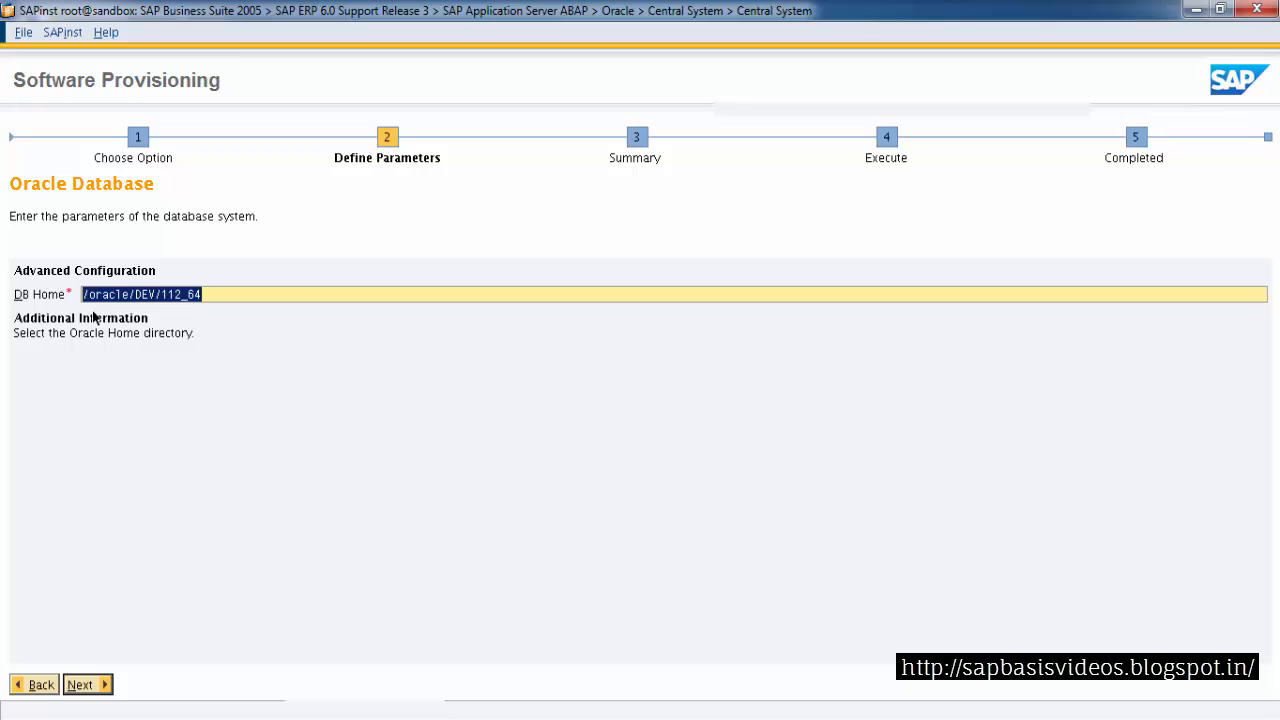
Accept the DB home /oracle/DEV/112_64 and the oradev database administrator settings
left_click(100, 686)
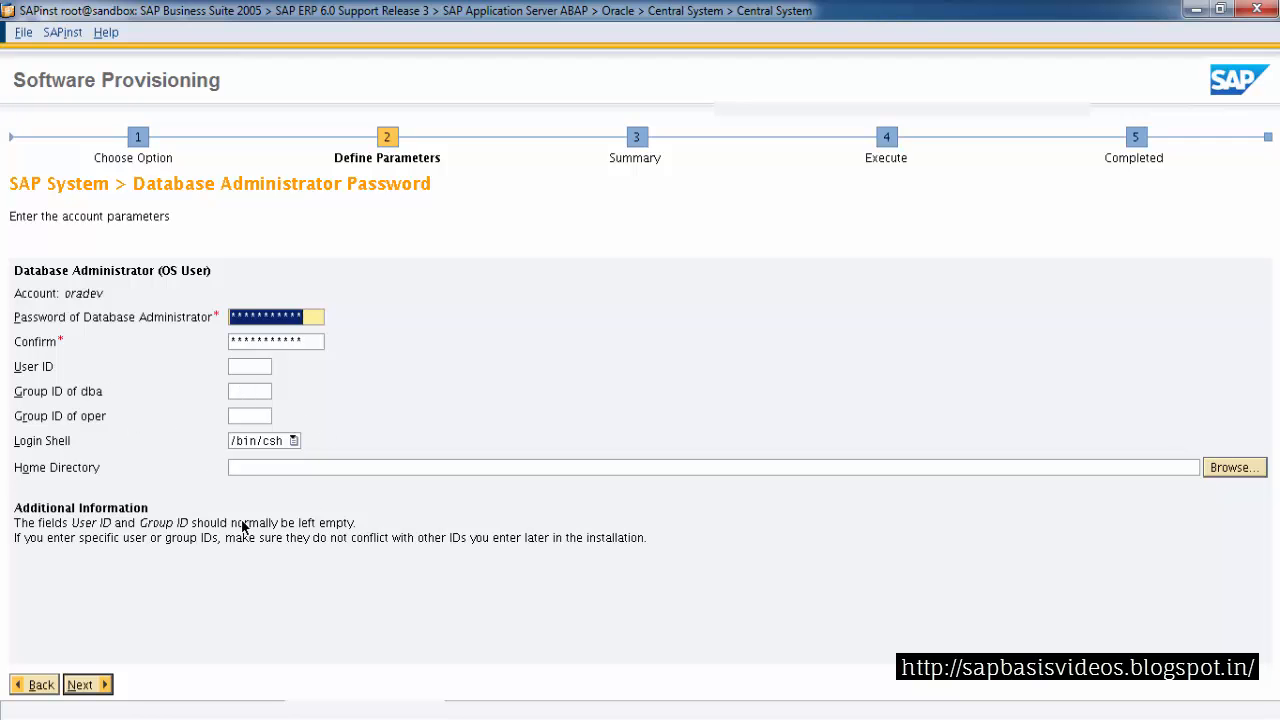
left_click(92, 684)
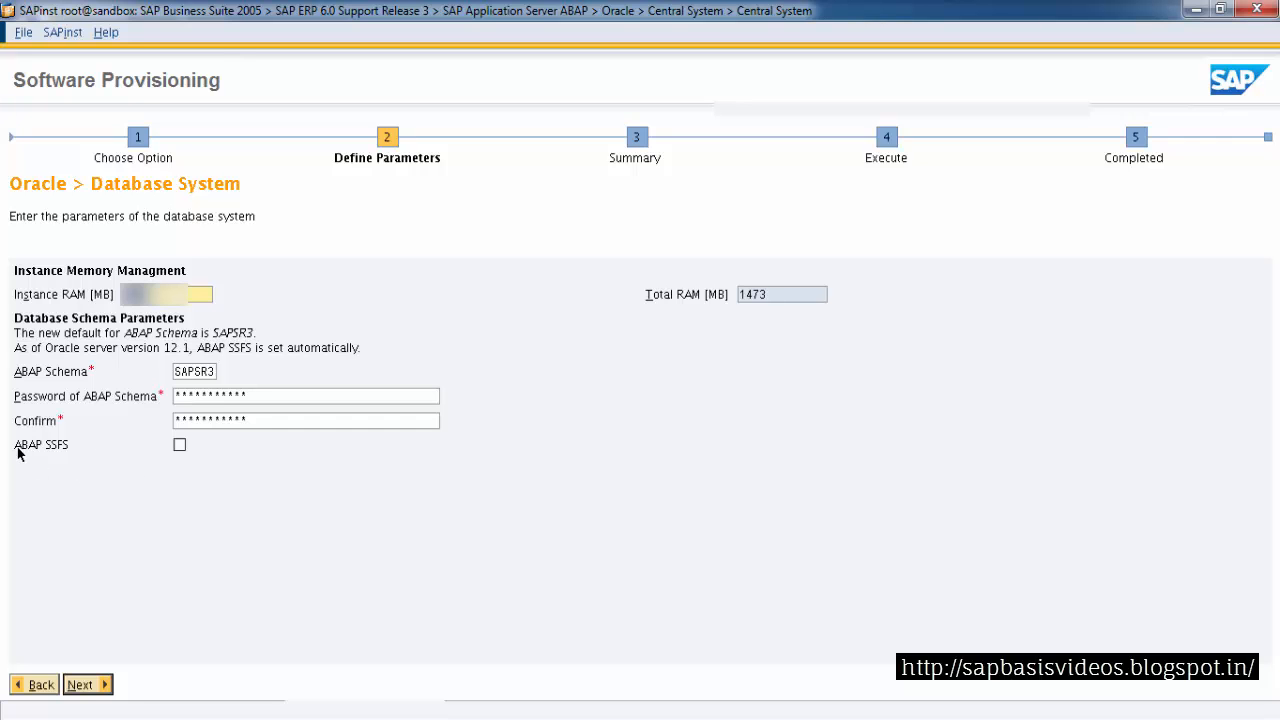
Enable ABAP SSFS for the SAPSR3 database schema and continue
left_click(180, 445)
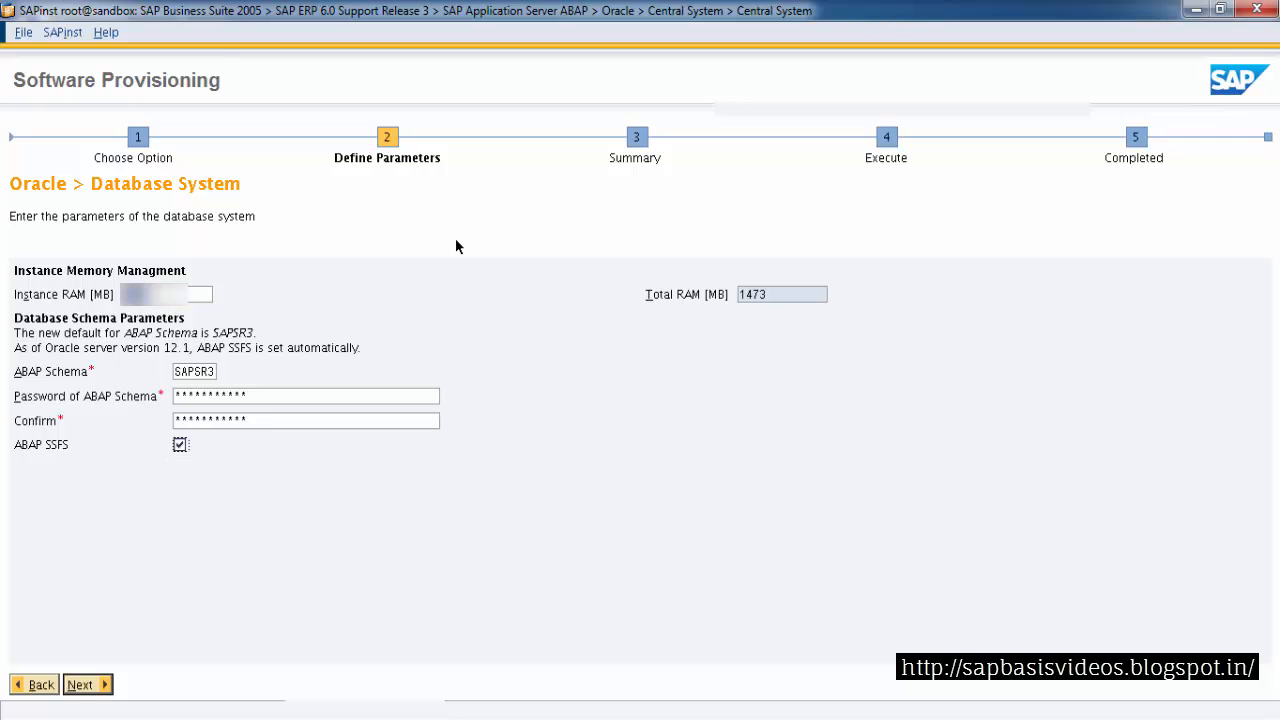
left_click(85, 685)
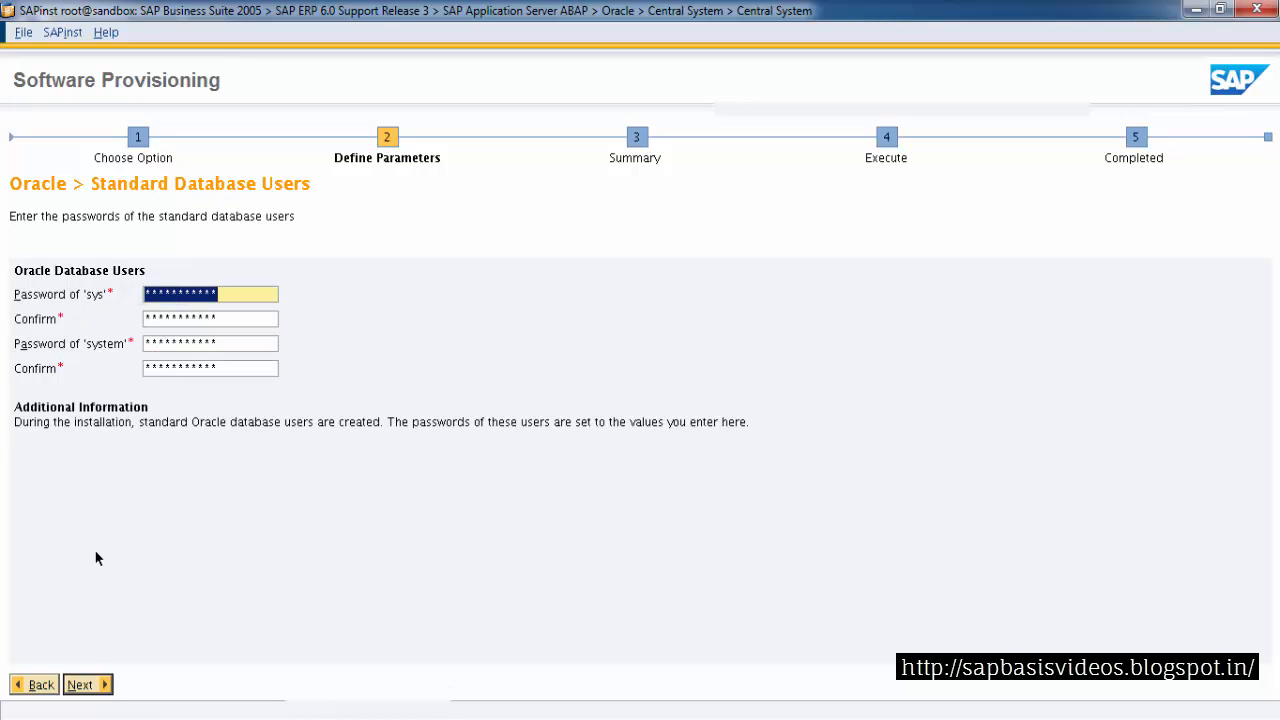
Set the Oracle RDBMS 112 package location to LABEL.ASC in ORACLE_11_2_0_2 and accept the default listener settings
left_click(84, 690)
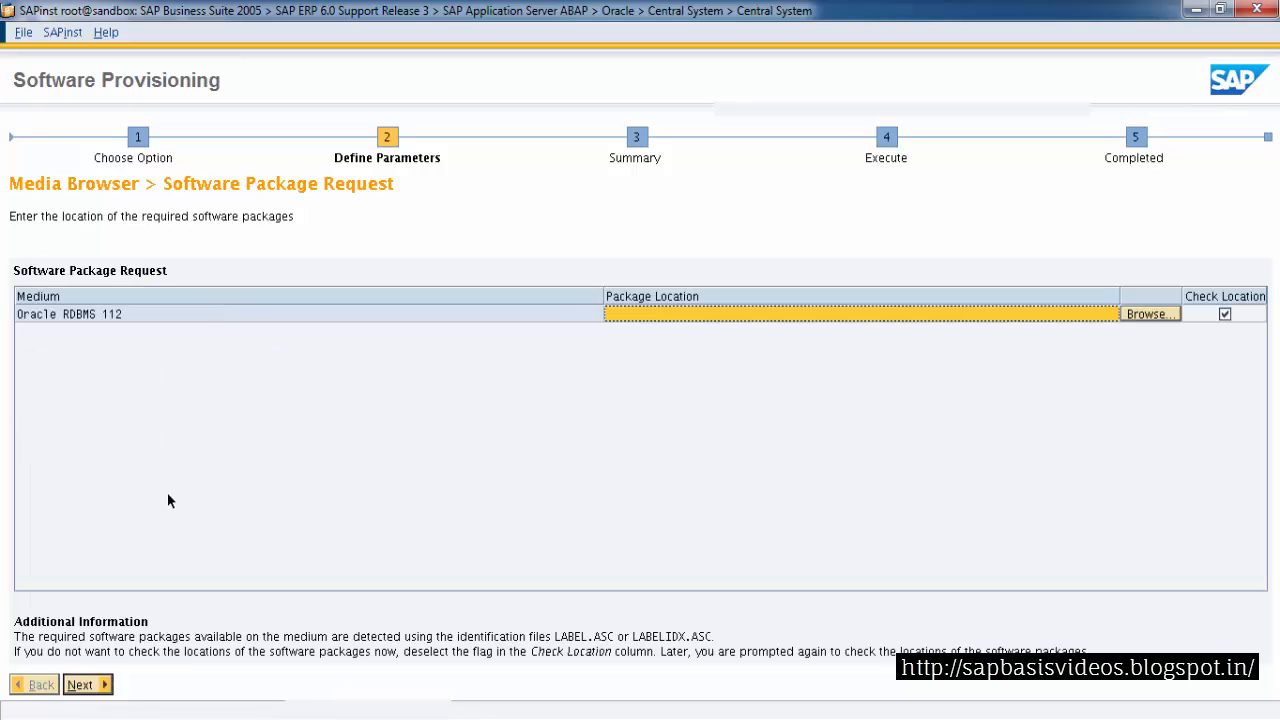
left_click(1148, 314)
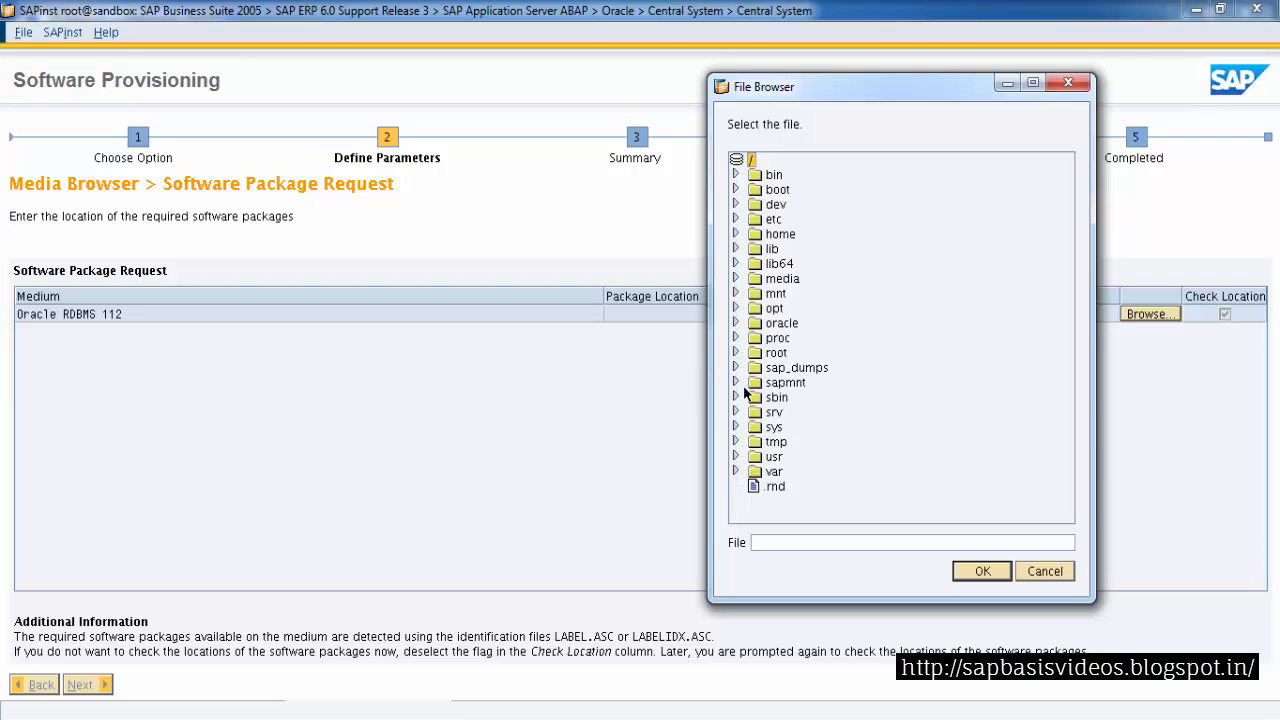
left_click(738, 367)
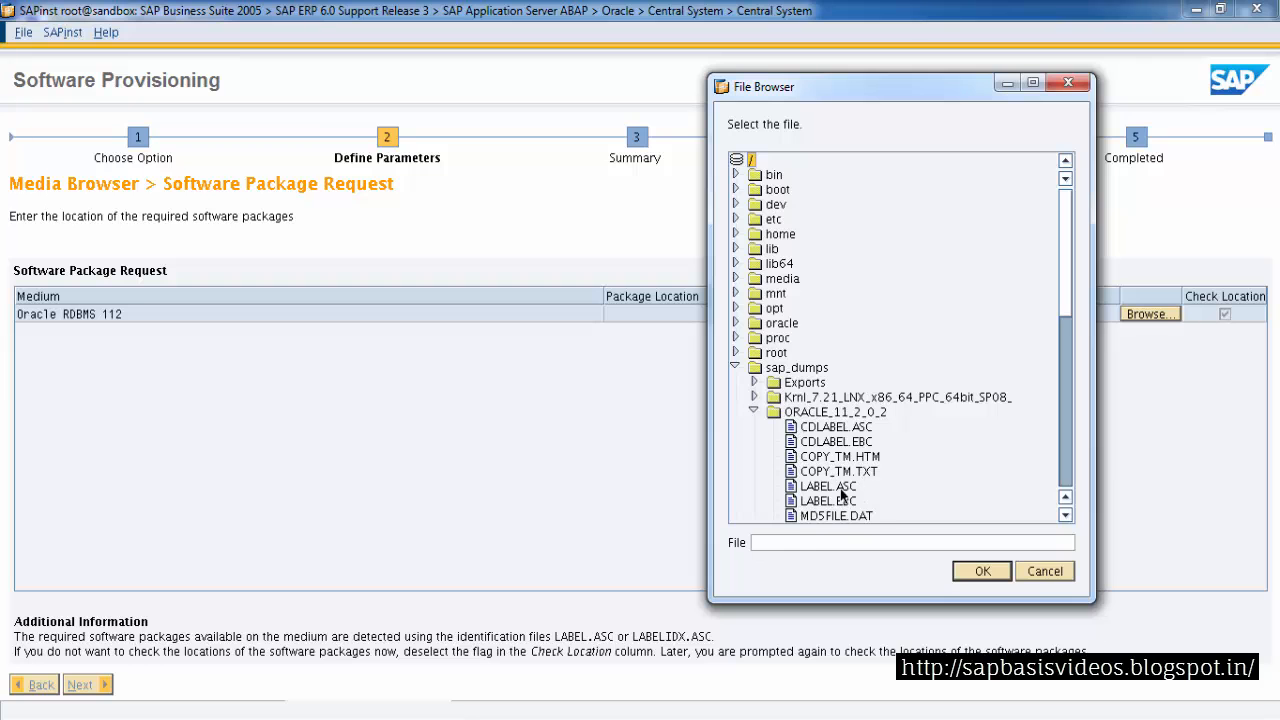
left_click(828, 486)
left_click(983, 572)
left_click(80, 684)
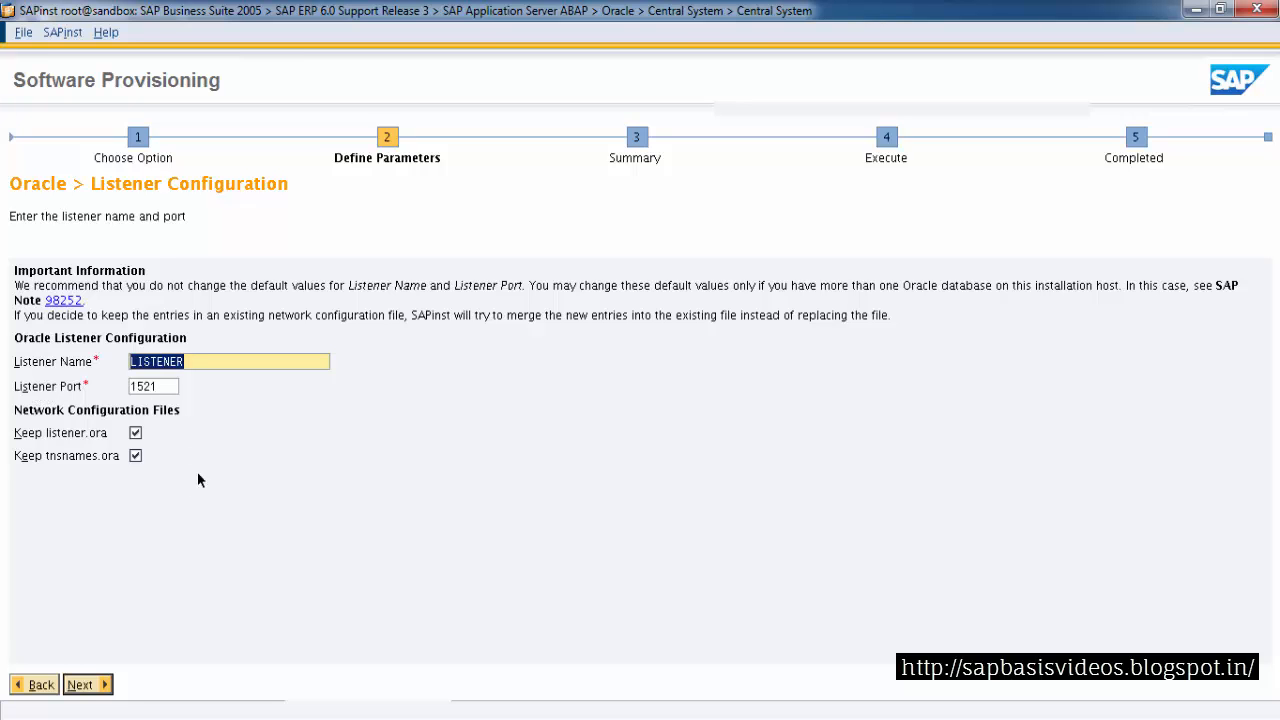
left_click(84, 685)
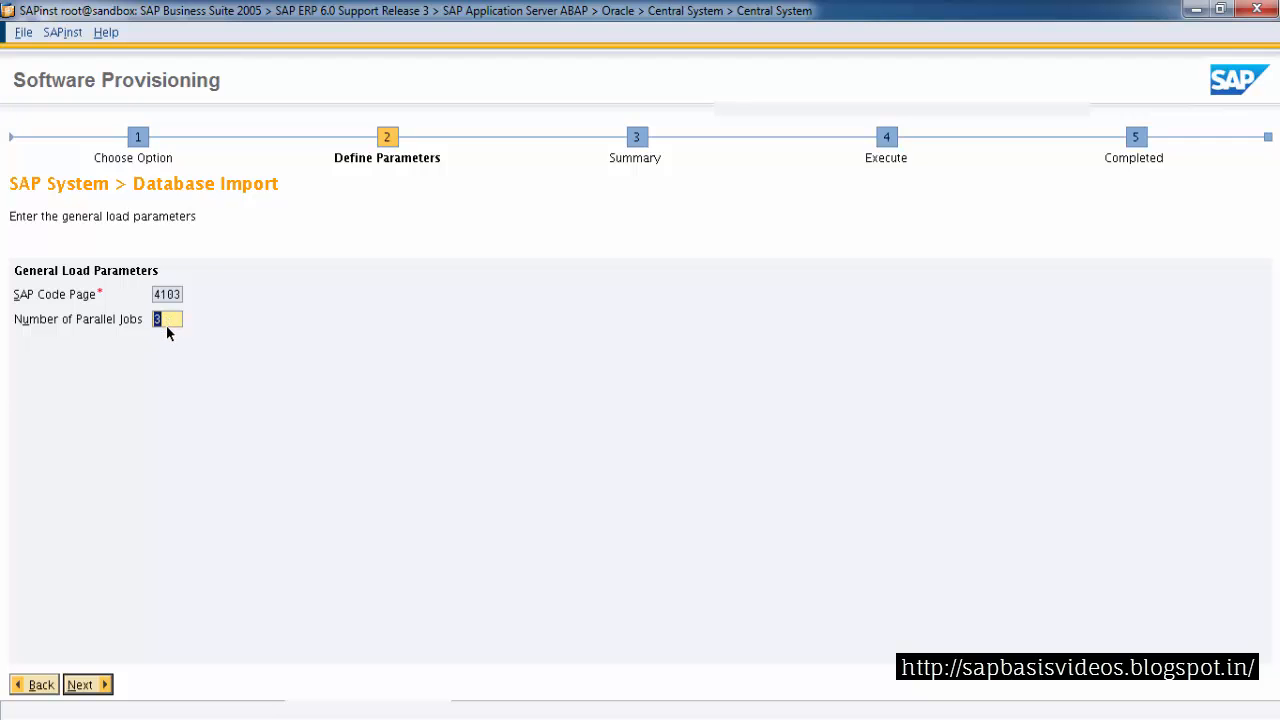
Accept the general load parameters and choose to skip database statistics creation at the end of the import
left_click(80, 686)
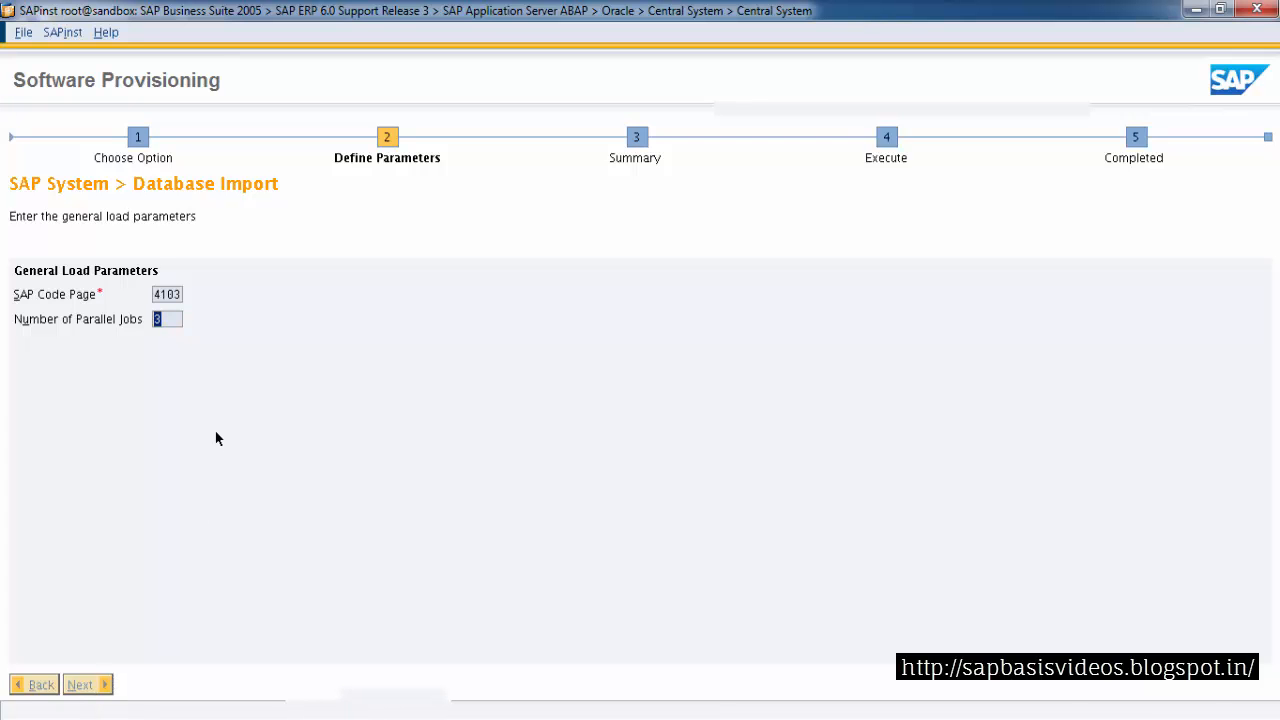
left_click(172, 308)
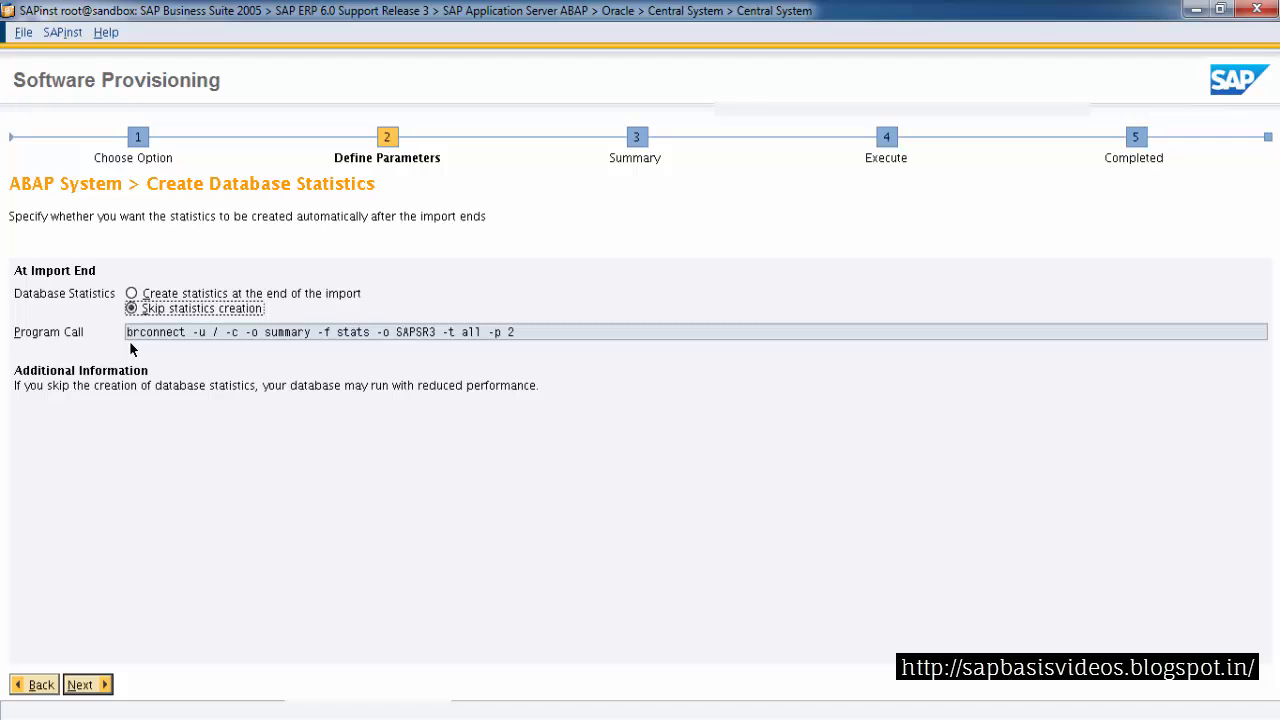
left_click(84, 685)
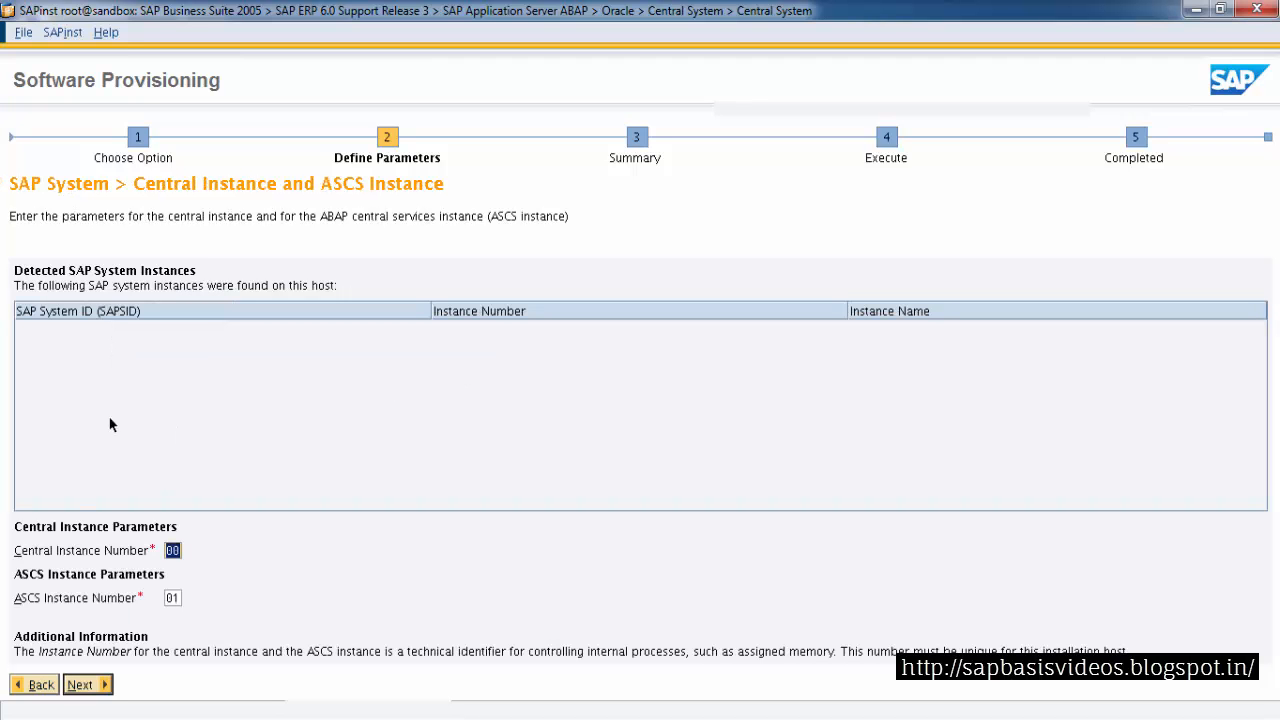
Accept central instance 00 and ASCS instance 01, and set the Oracle Client 112 package location to LABEL.ASC in ORACLE_client
left_click(84, 685)
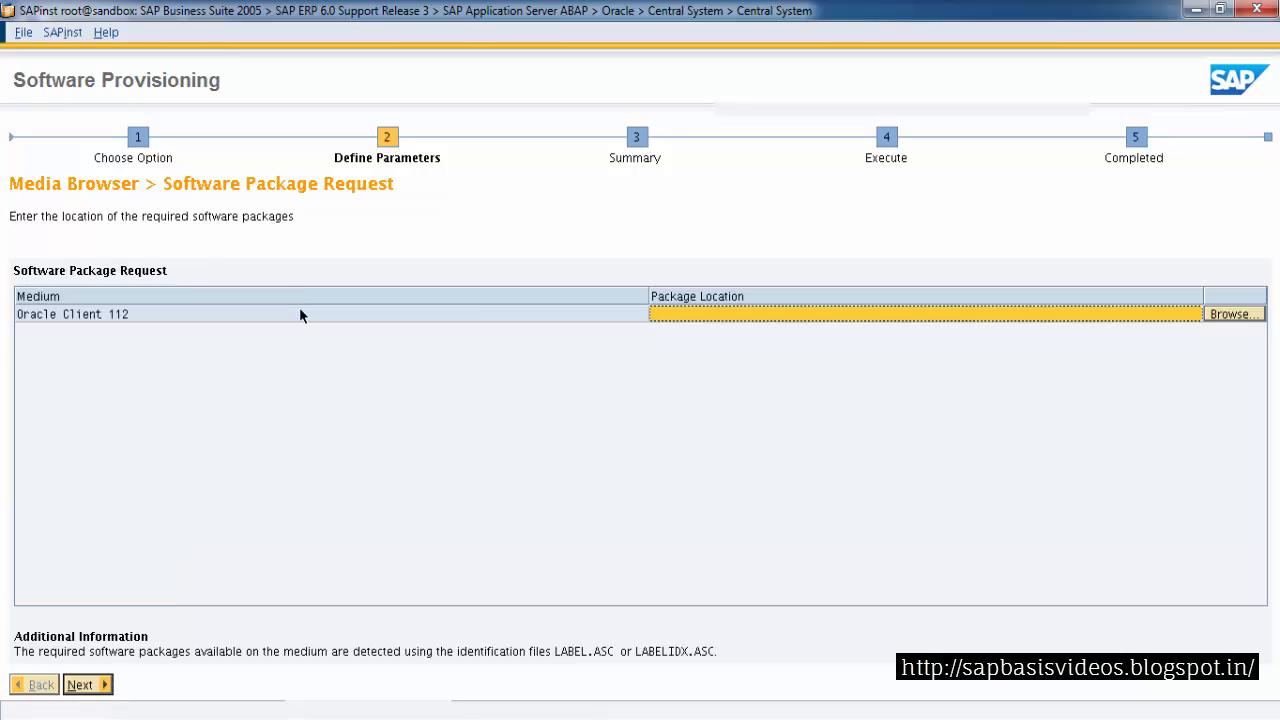
left_click(1230, 314)
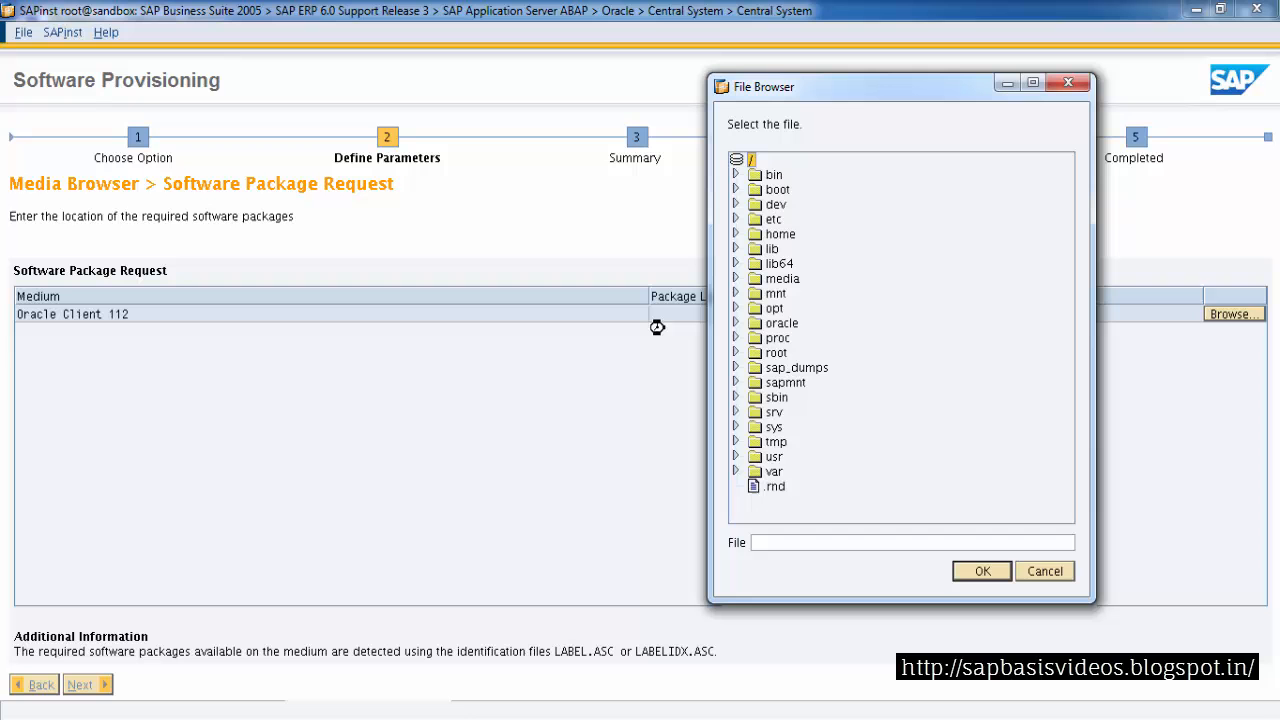
left_click(736, 367)
left_click(754, 426)
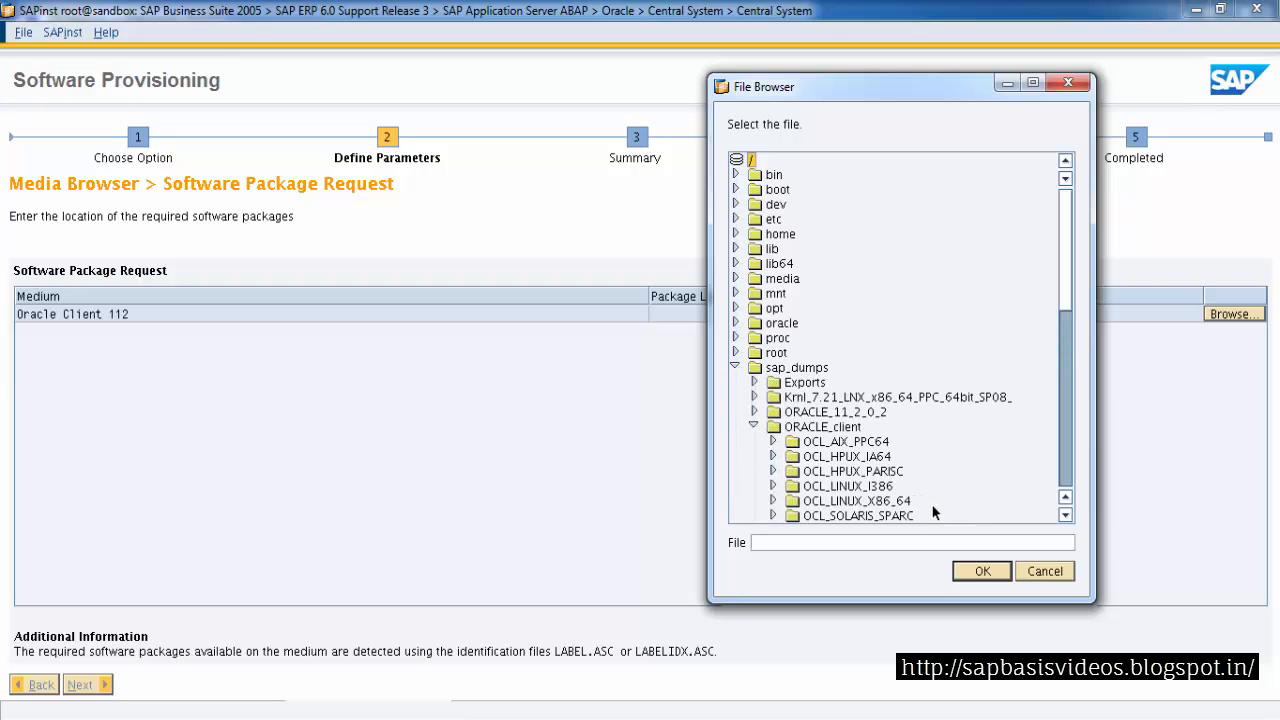
left_click_drag(1069, 316, 1060, 382)
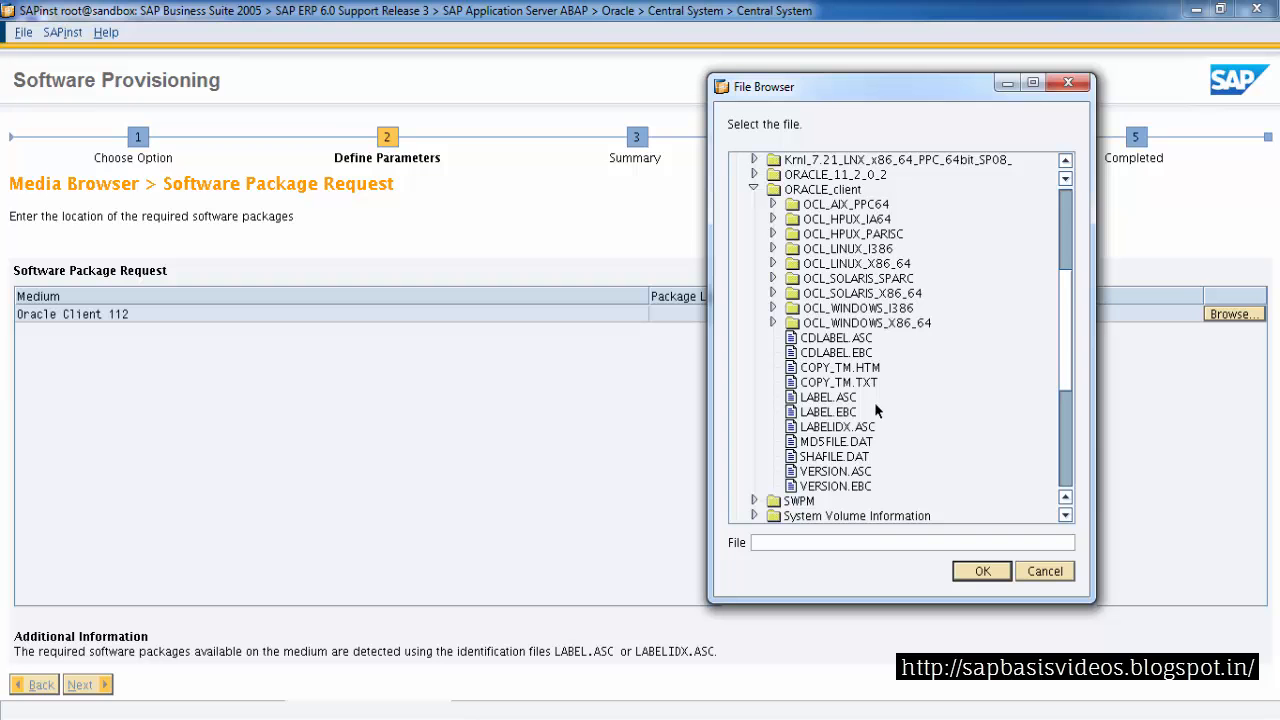
left_click(830, 399)
left_click(980, 571)
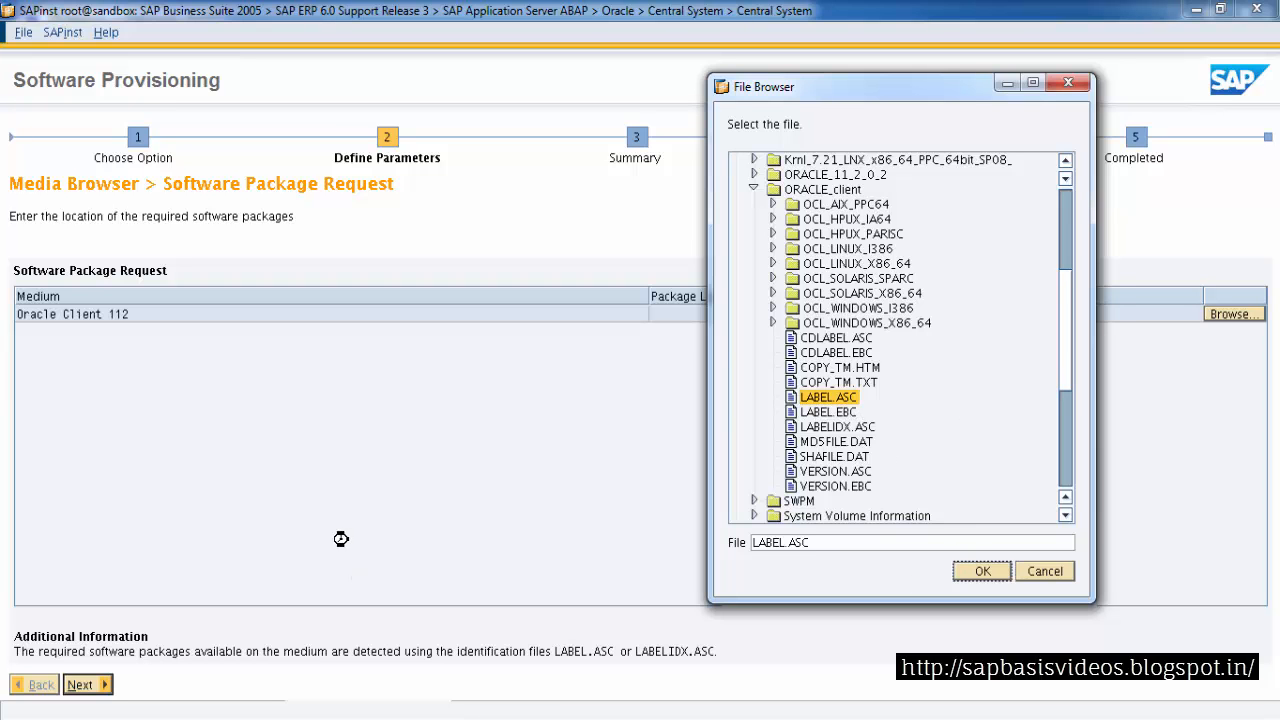
left_click(92, 685)
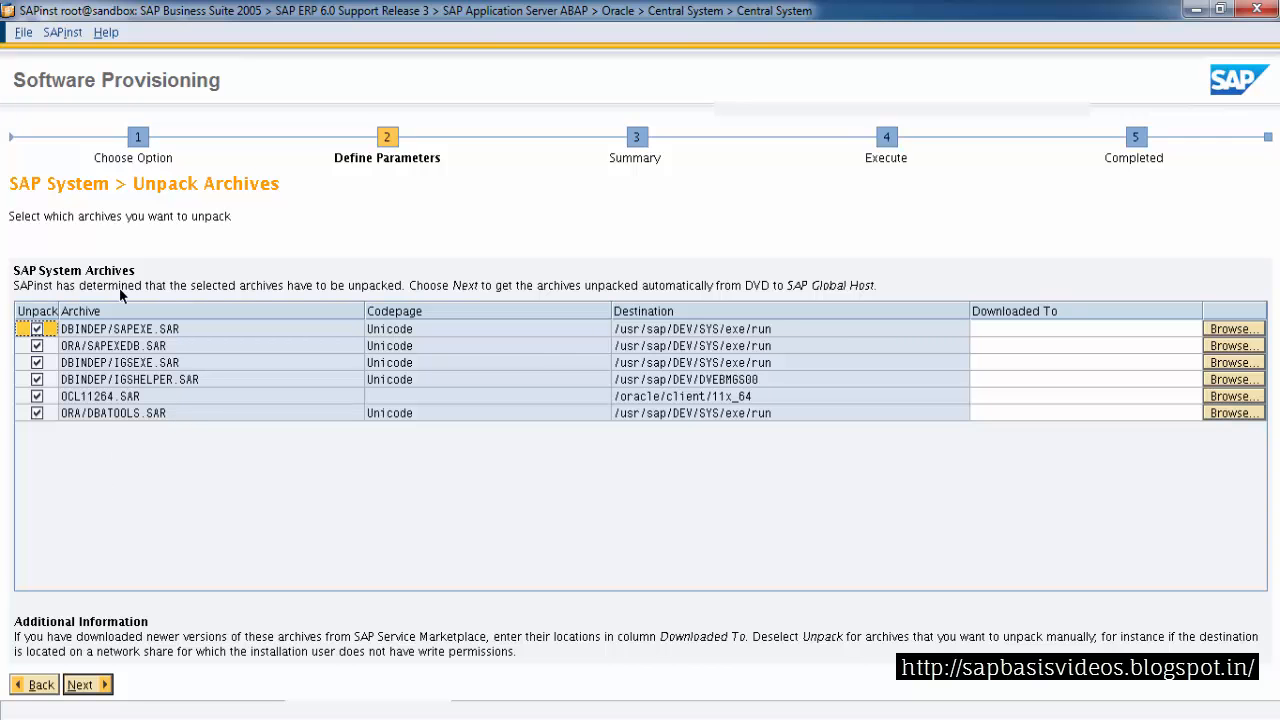
Accept the archives to unpack and start the installation from the parameter summary without revising anything
left_click(88, 688)
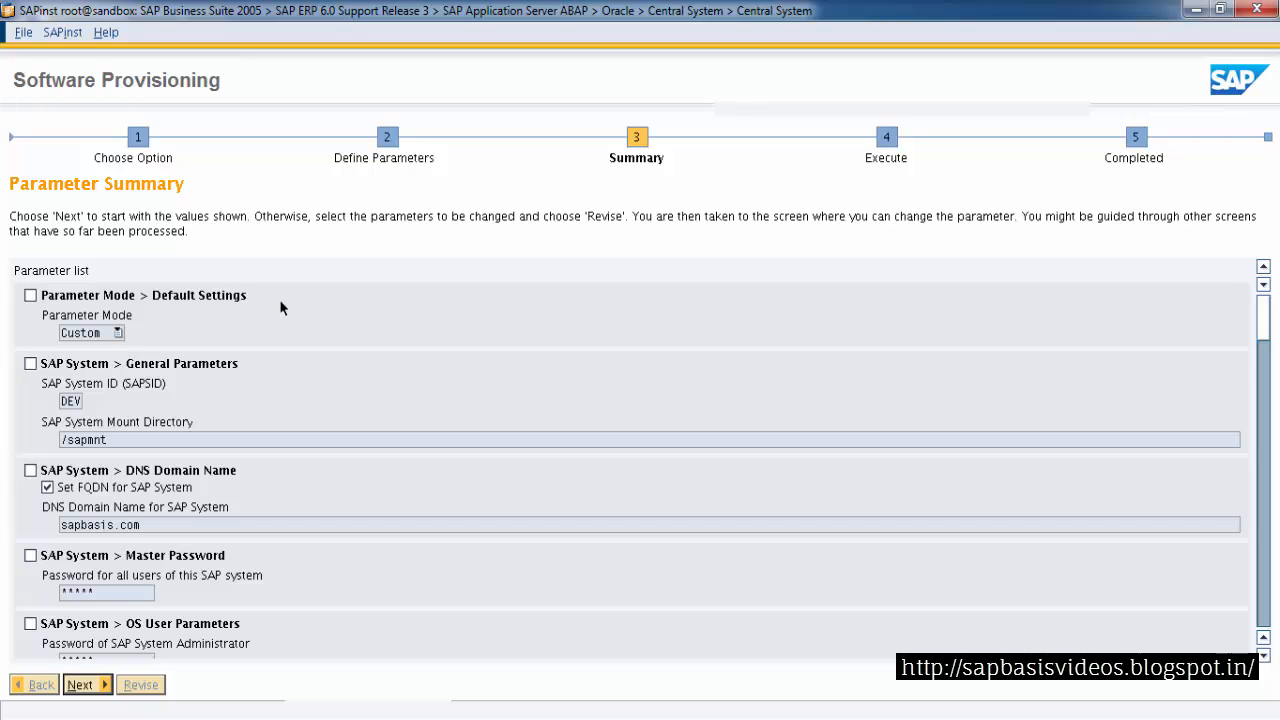
left_click(35, 366)
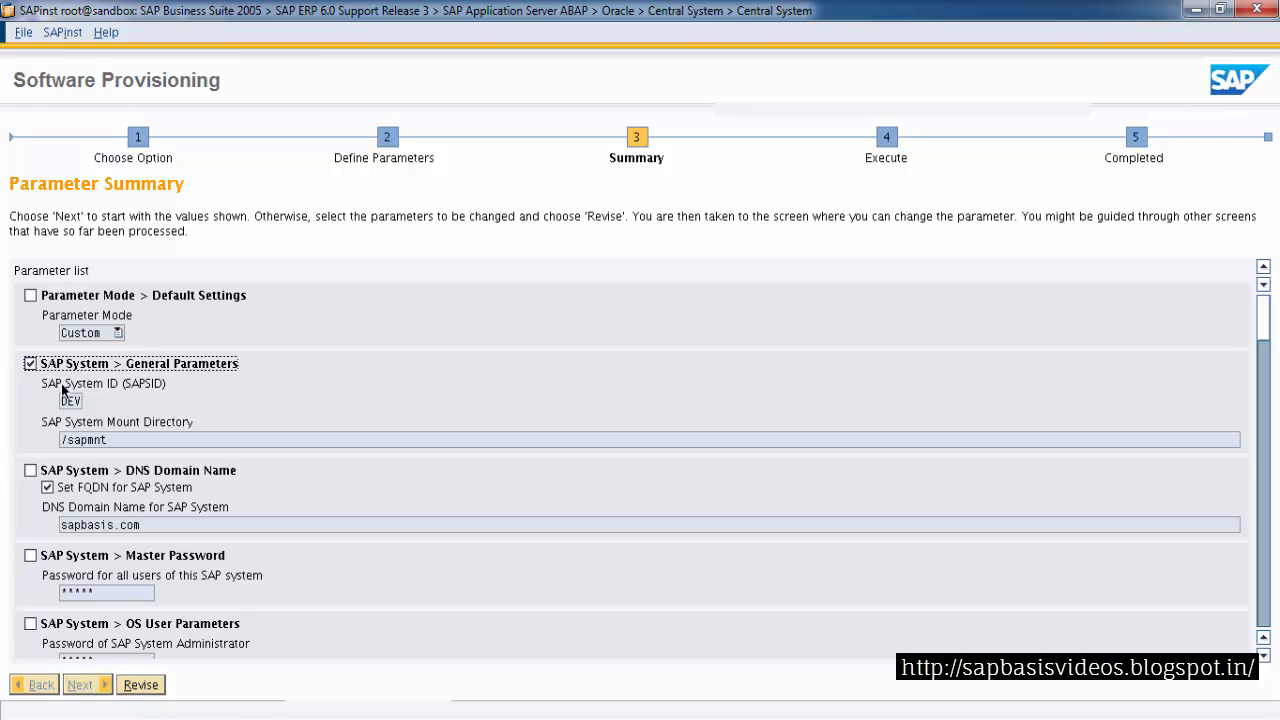
left_click(31, 365)
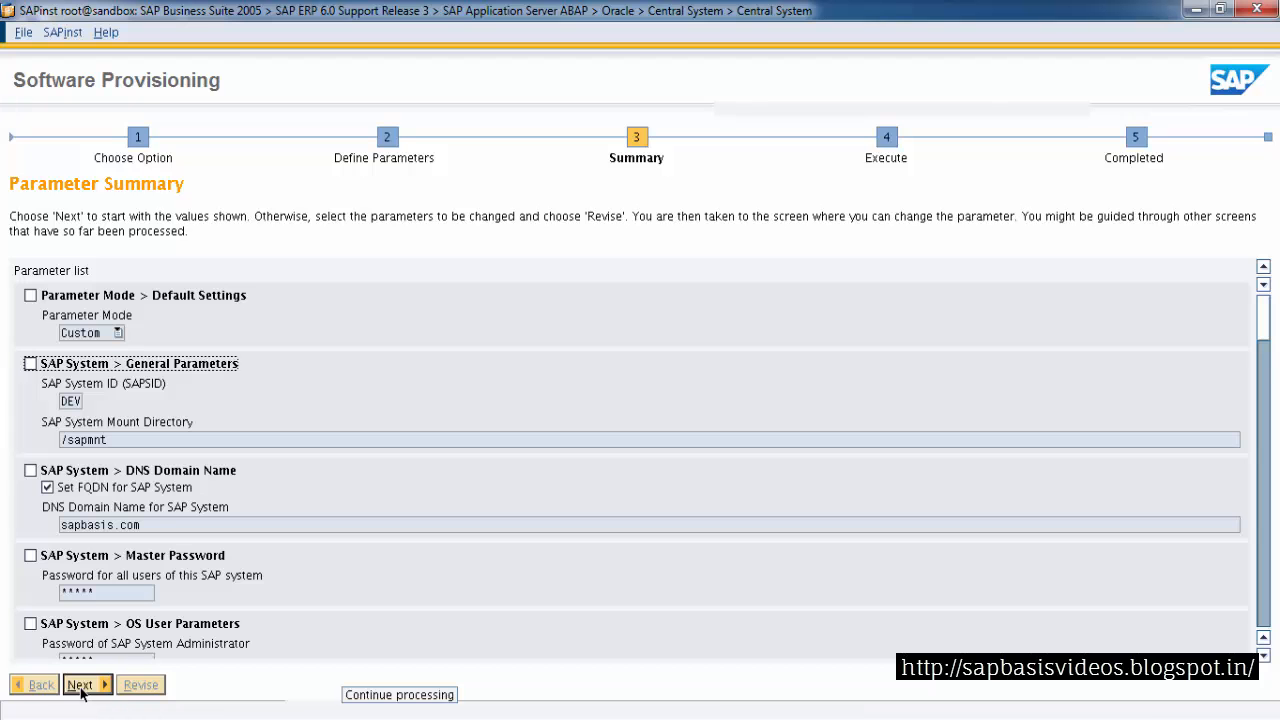
left_click(80, 686)
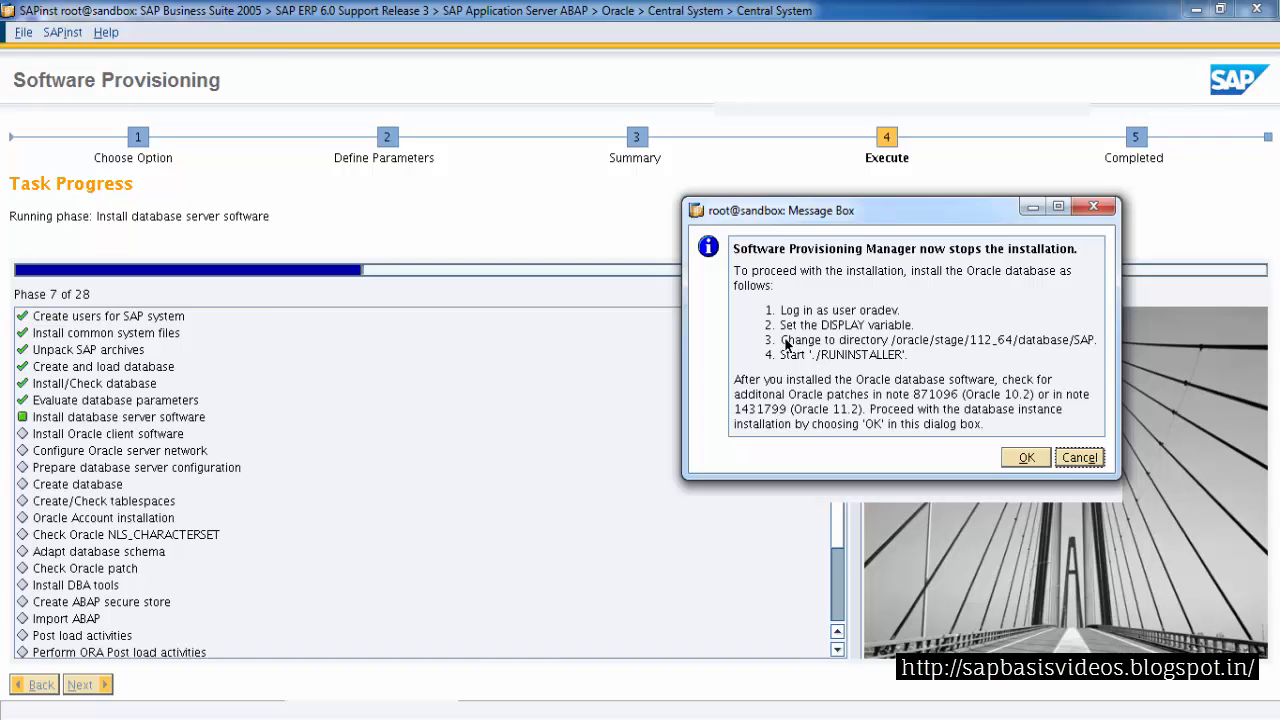
Copy the stage directory path from the installation instructions and open a new PuTTY session to the saved sandbox.sapbasis.com host
left_click_drag(781, 311, 897, 314)
left_click(905, 317)
left_click_drag(817, 330, 1091, 342)
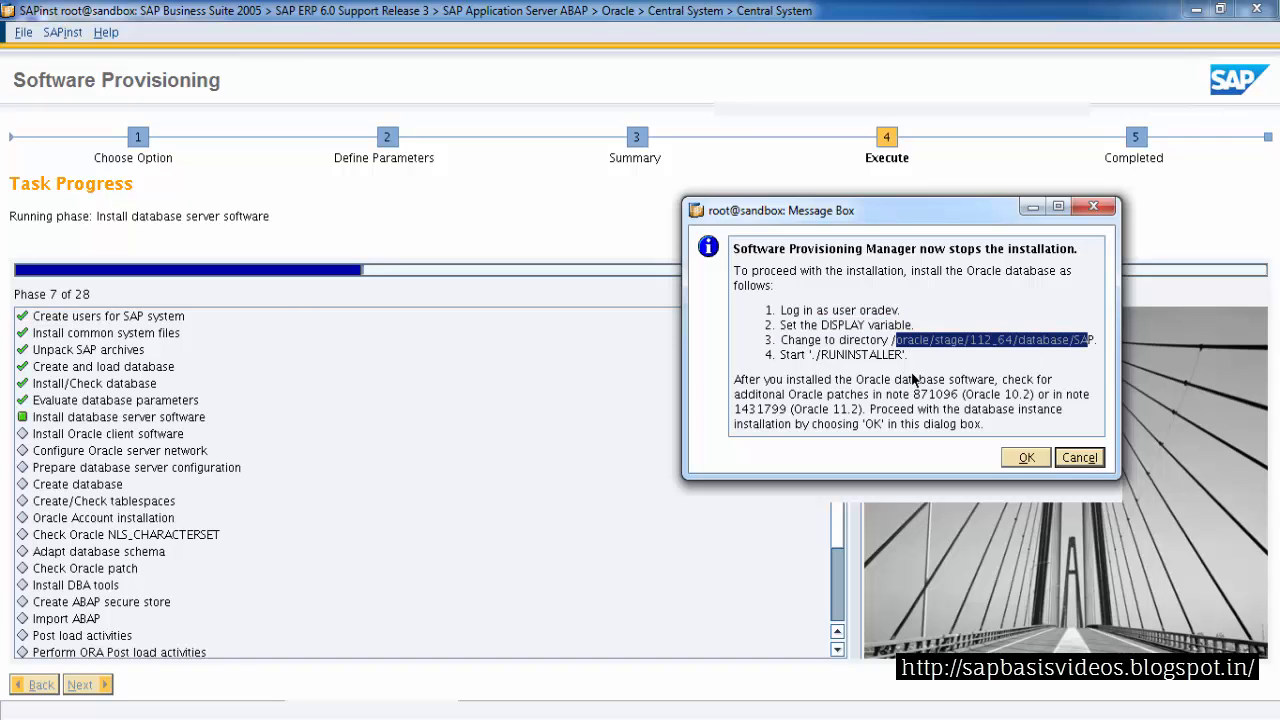
left_click_drag(817, 356, 903, 357)
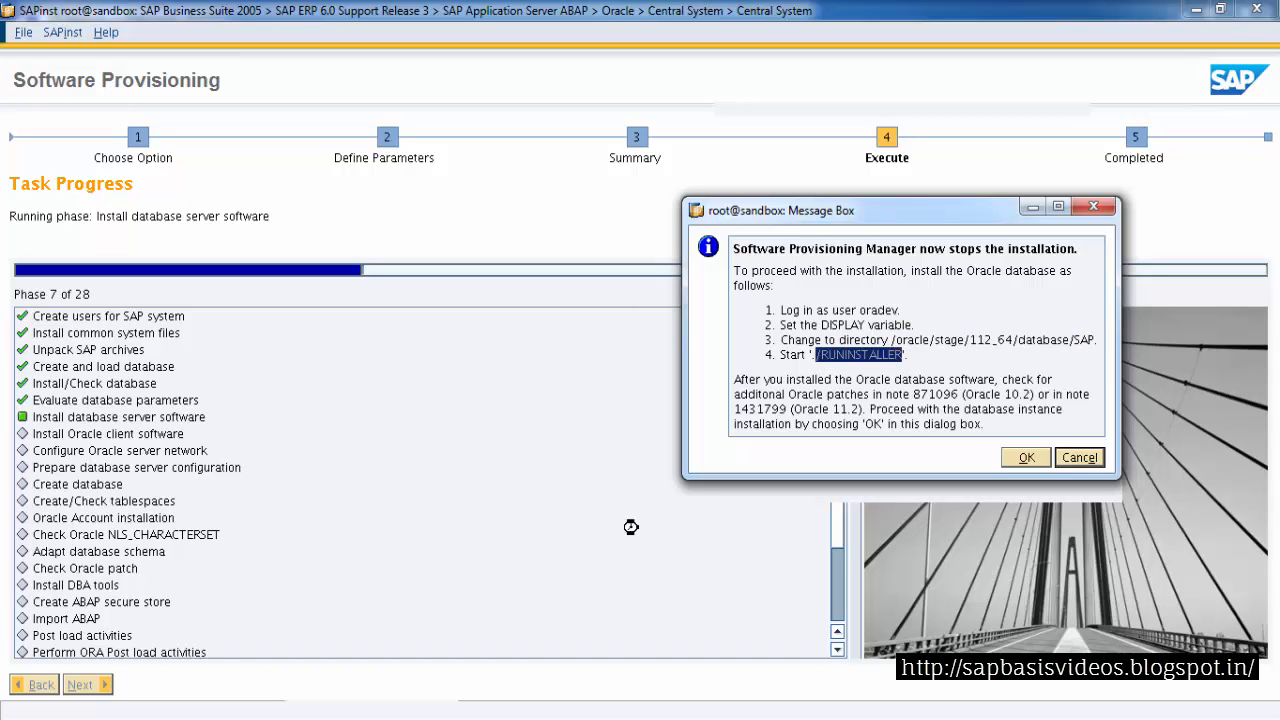
left_click(398, 718)
right_click(463, 33)
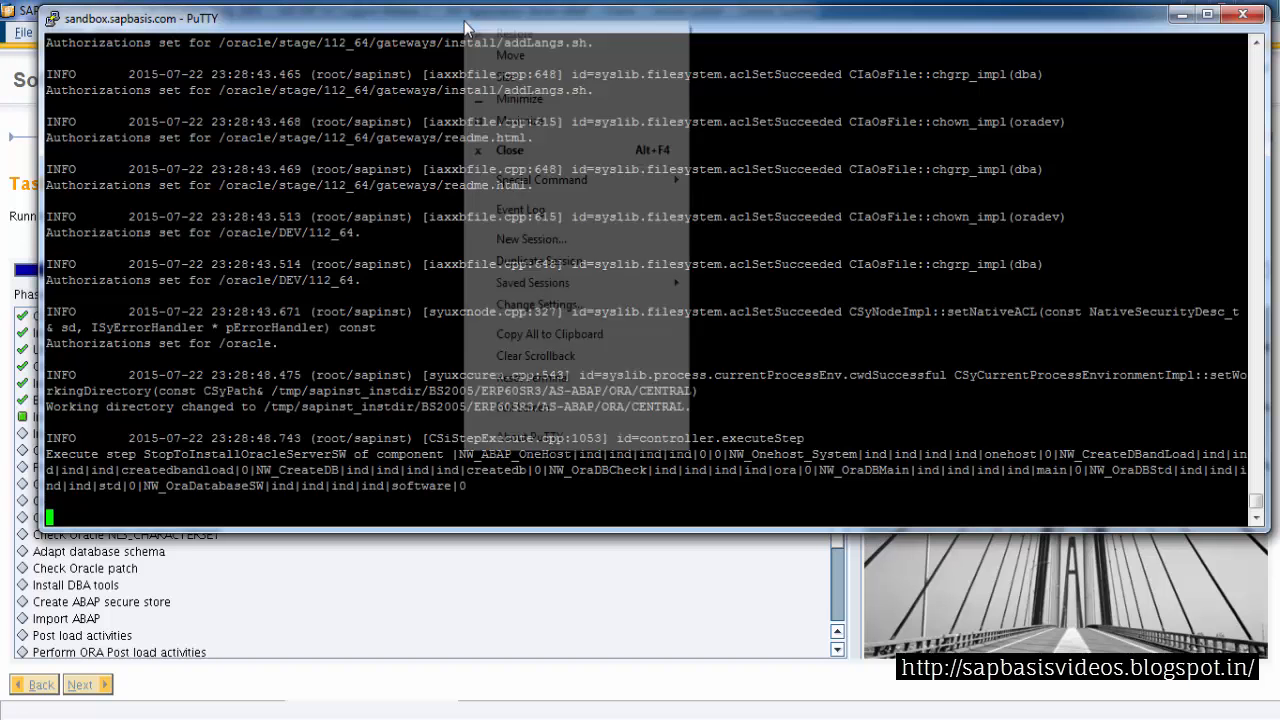
left_click(530, 238)
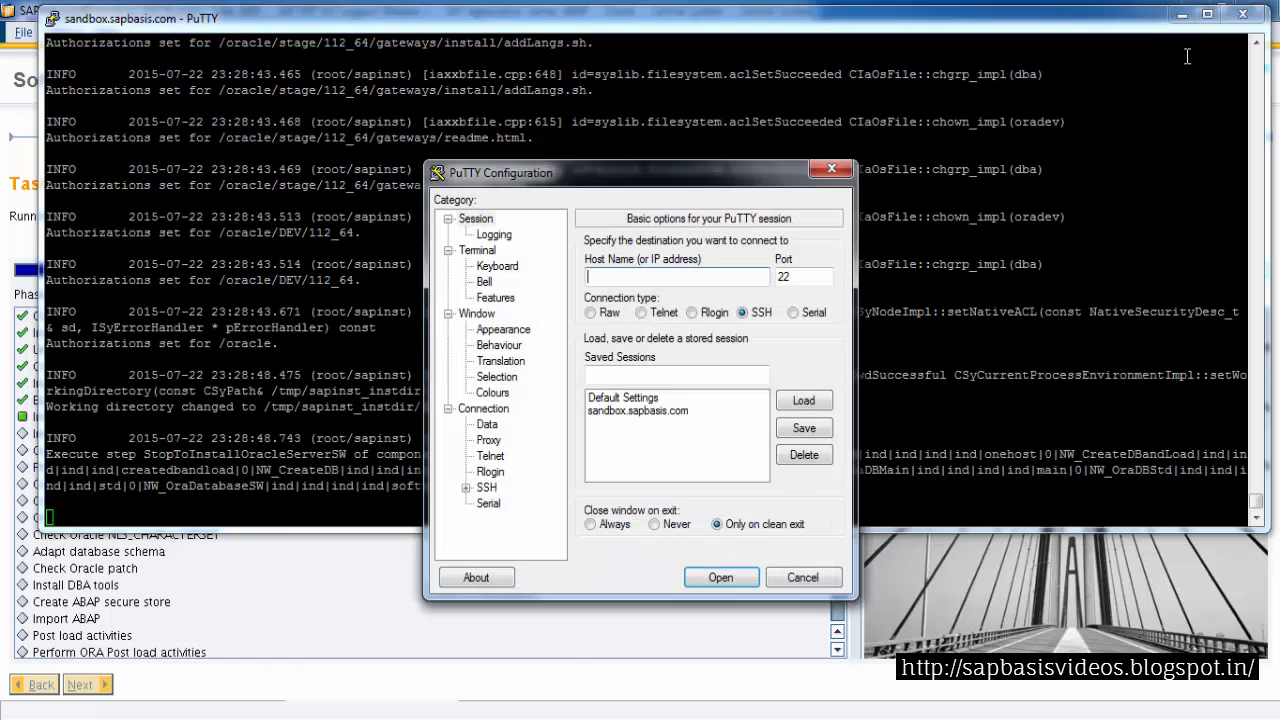
left_click(1183, 15)
left_click(630, 410)
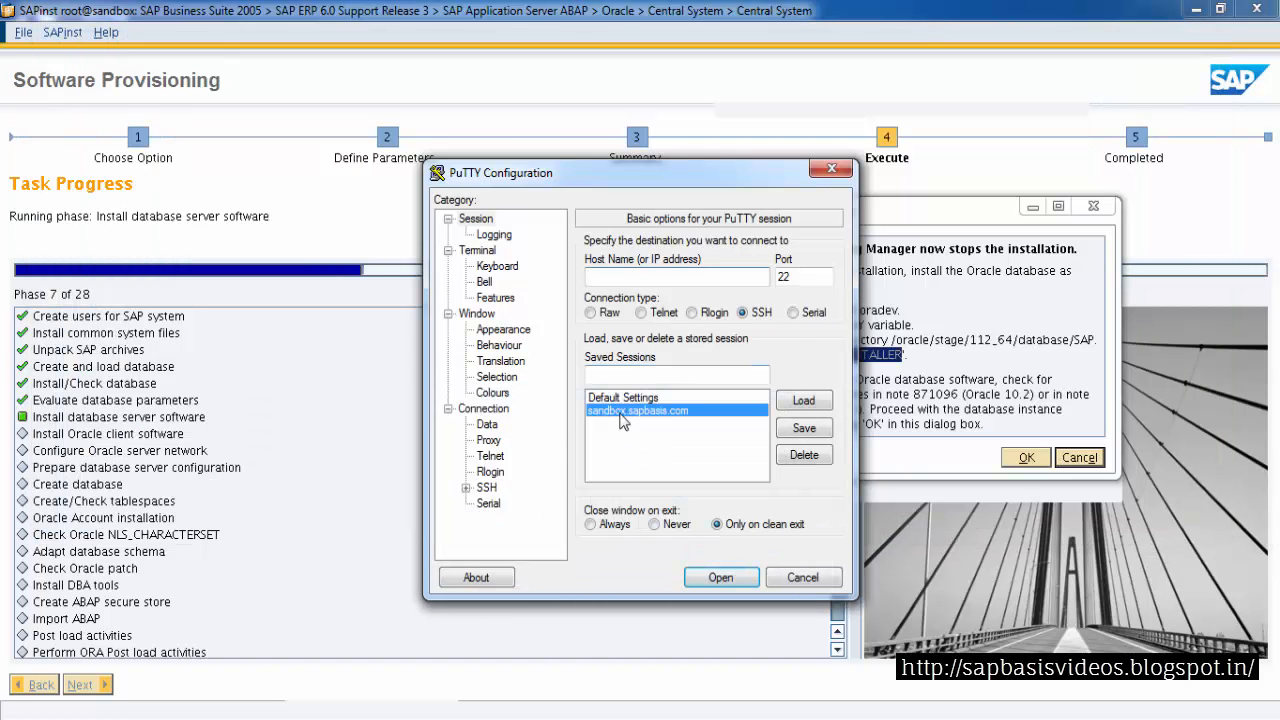
left_click(804, 400)
left_click(720, 577)
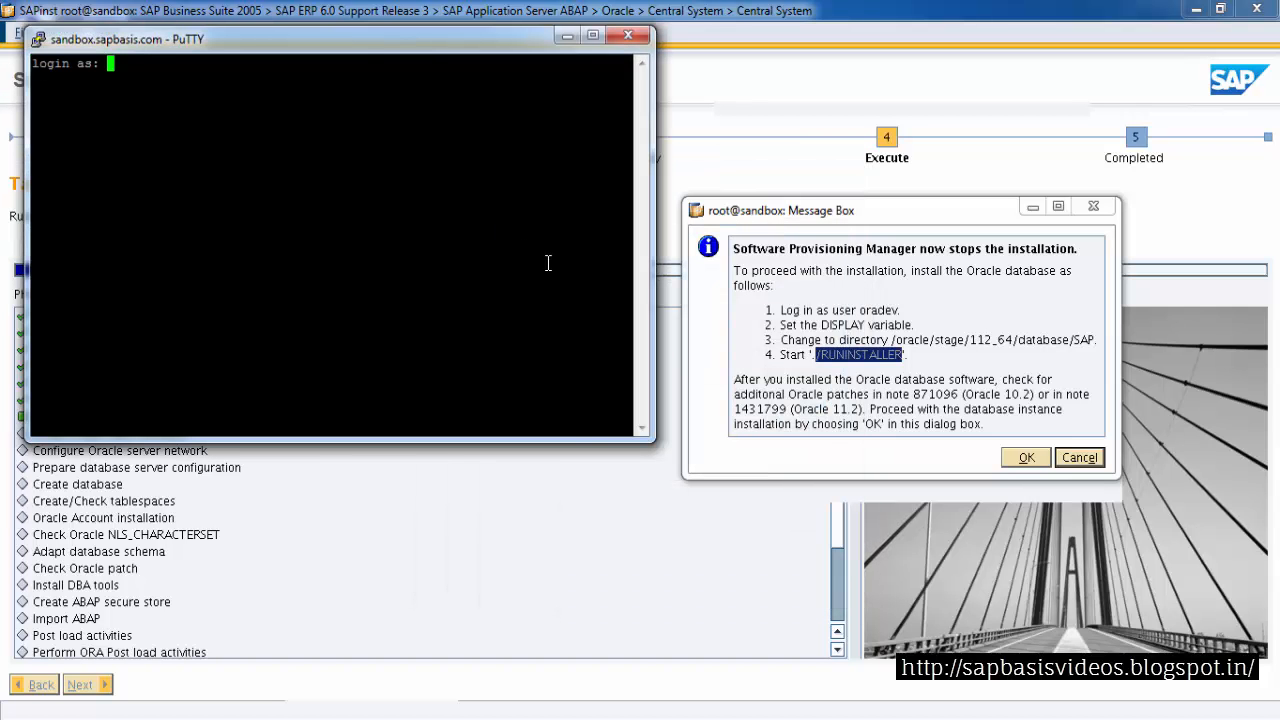
Log in to the server as oradev, entering the user's password
type("oradev")
key("Return")
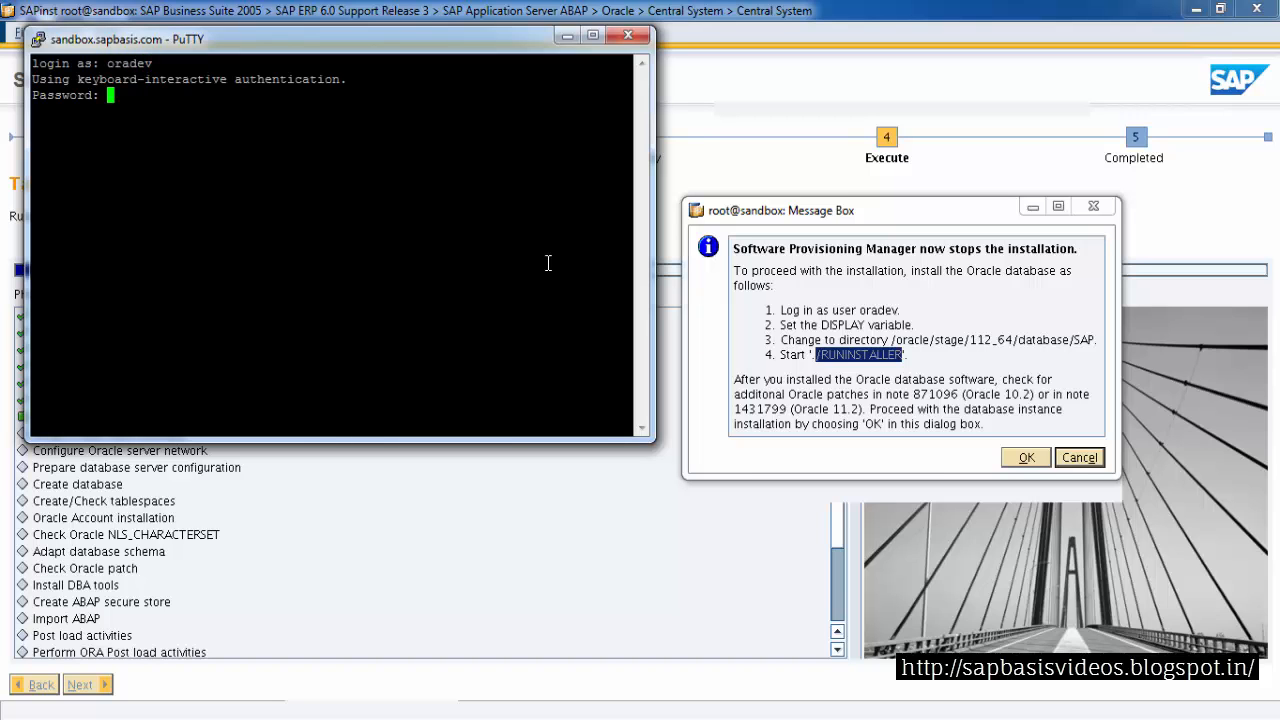
key("Return")
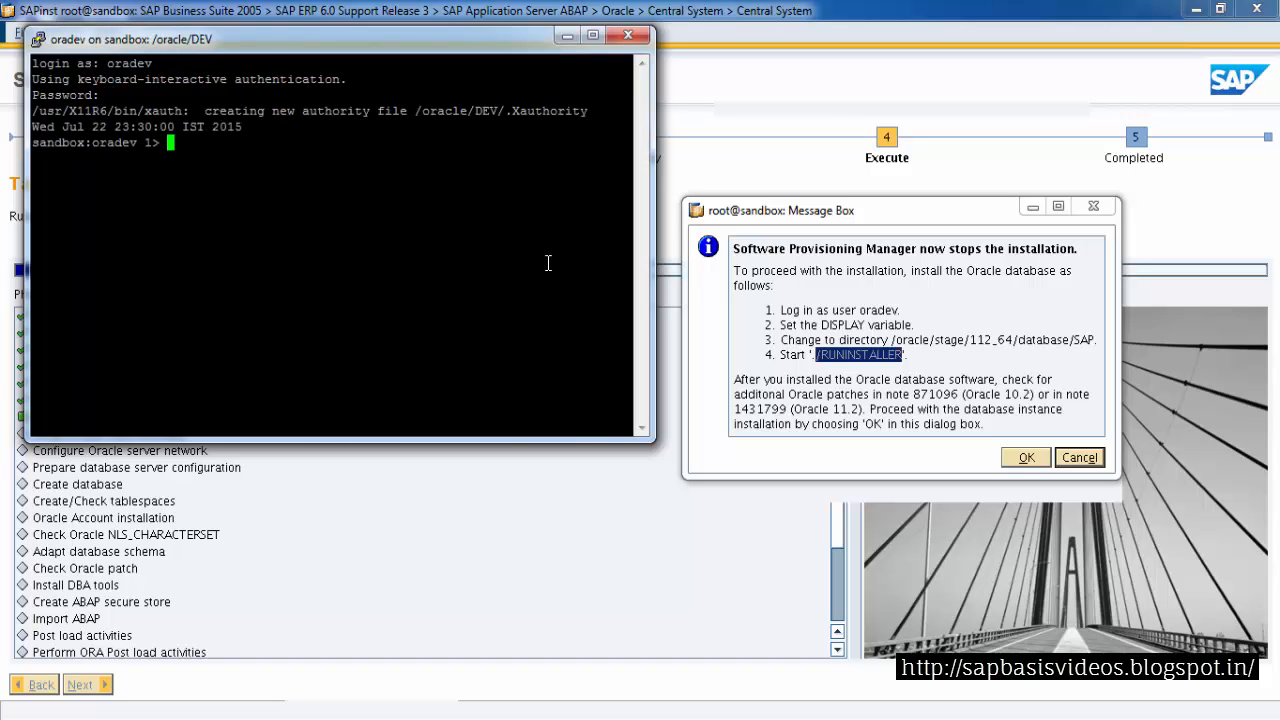
Check the DISPLAY variable and change to the /oracle/stage/112_64/database/SAP directory
type("echo $DISPLAY")
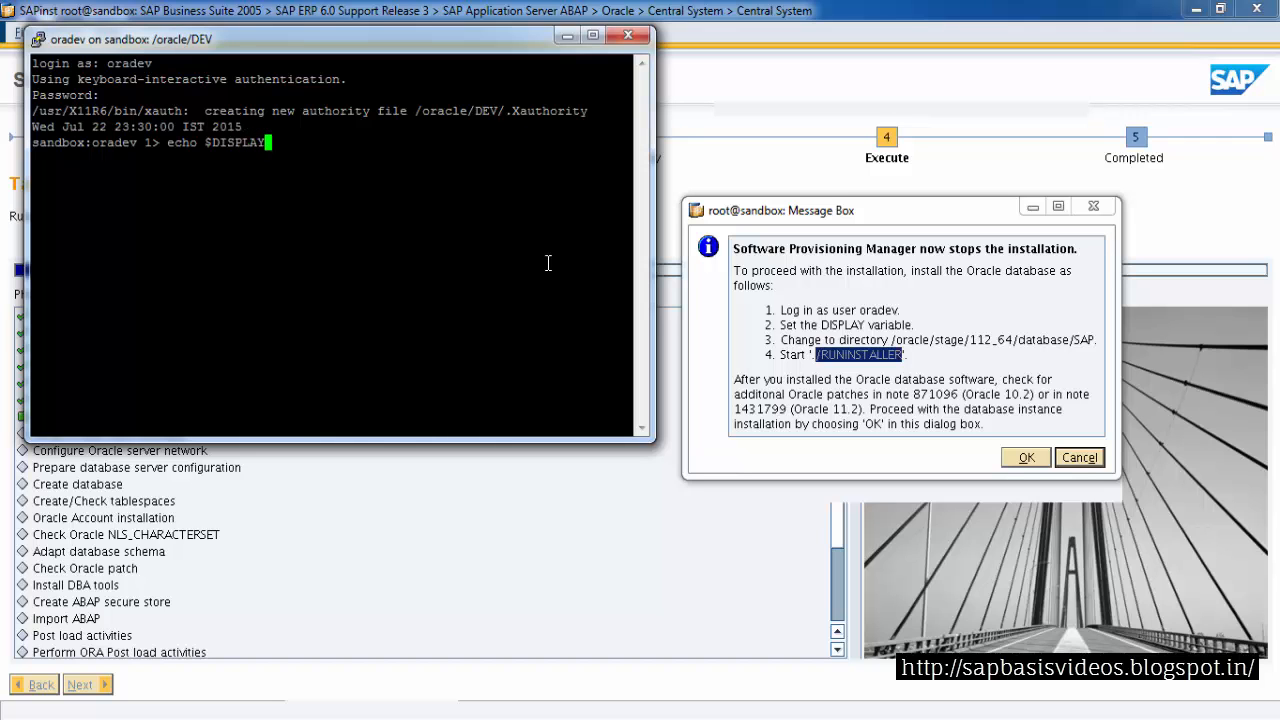
key("Return")
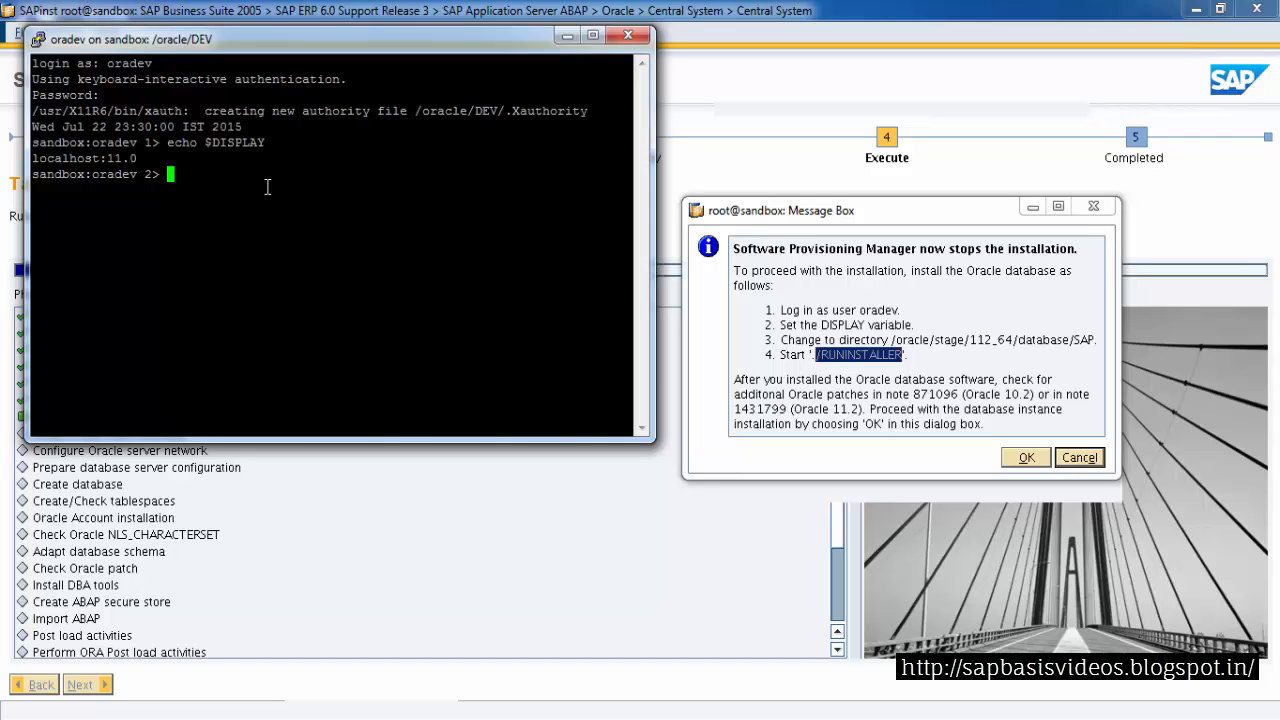
left_click(918, 380)
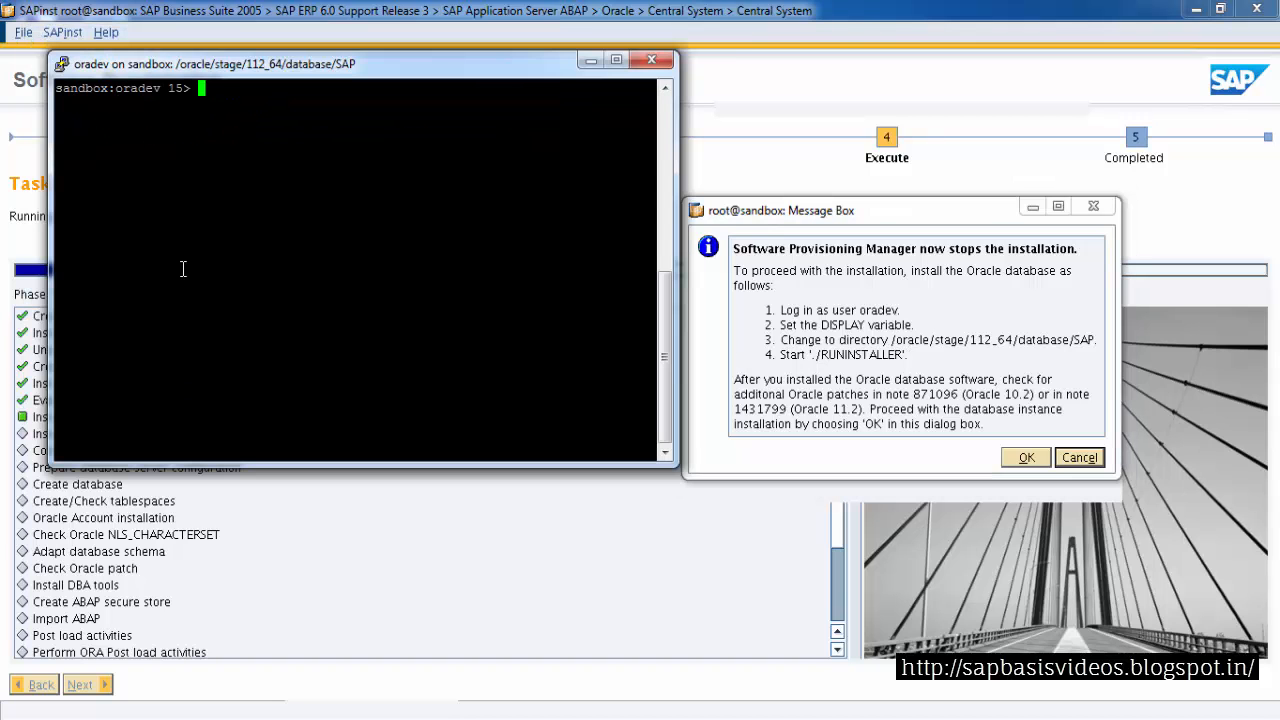
type("cd")
middle_click(254, 241)
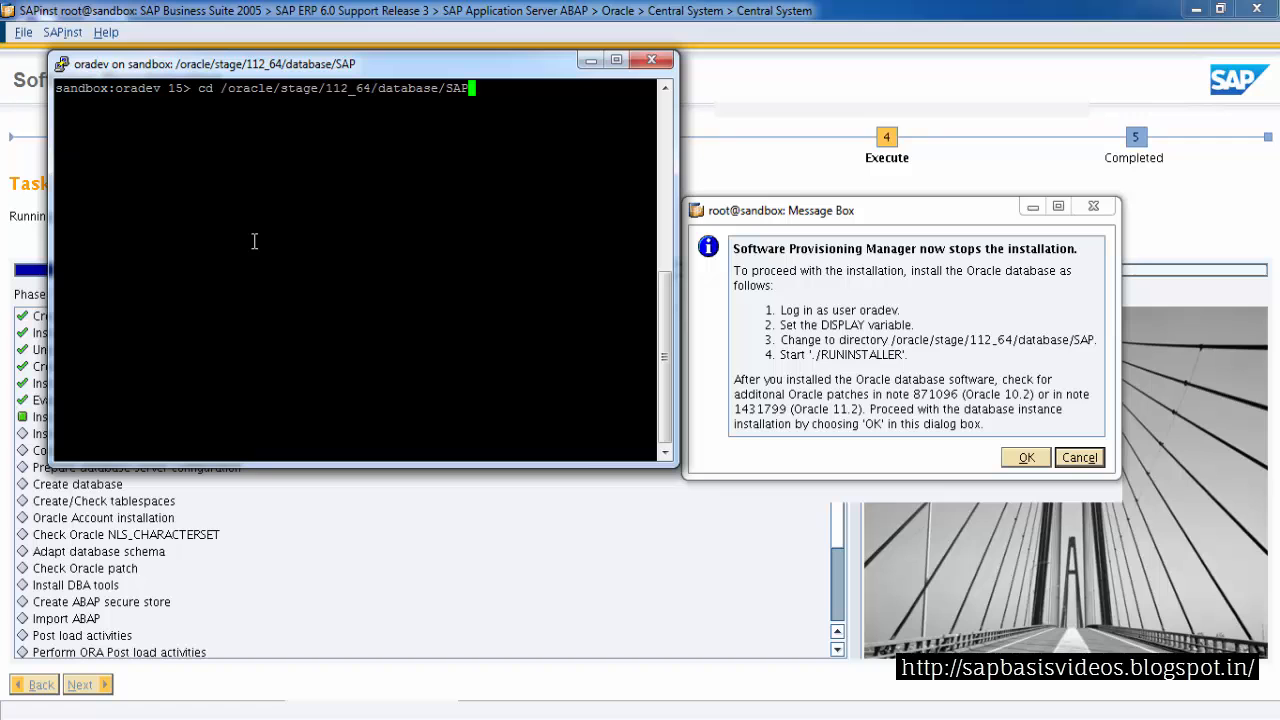
key("Return")
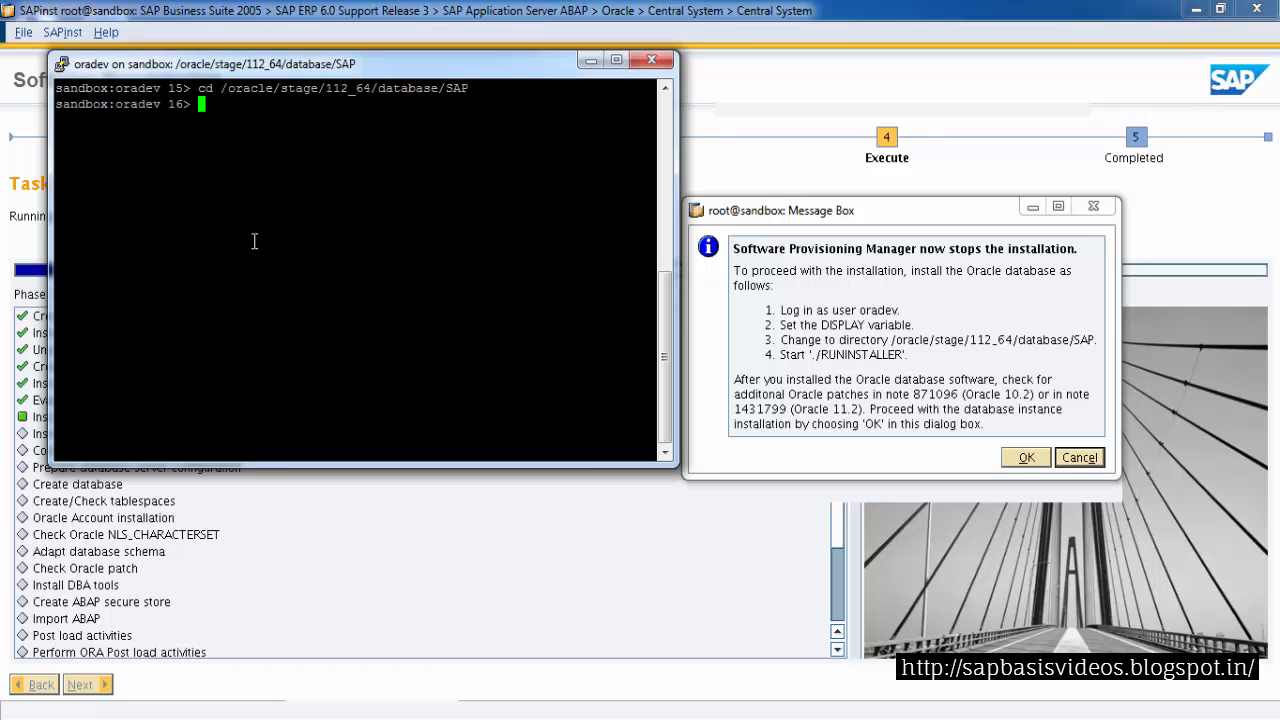
List the directory contents and launch ./RUNINSTALLER
type("ls")
key("Return")
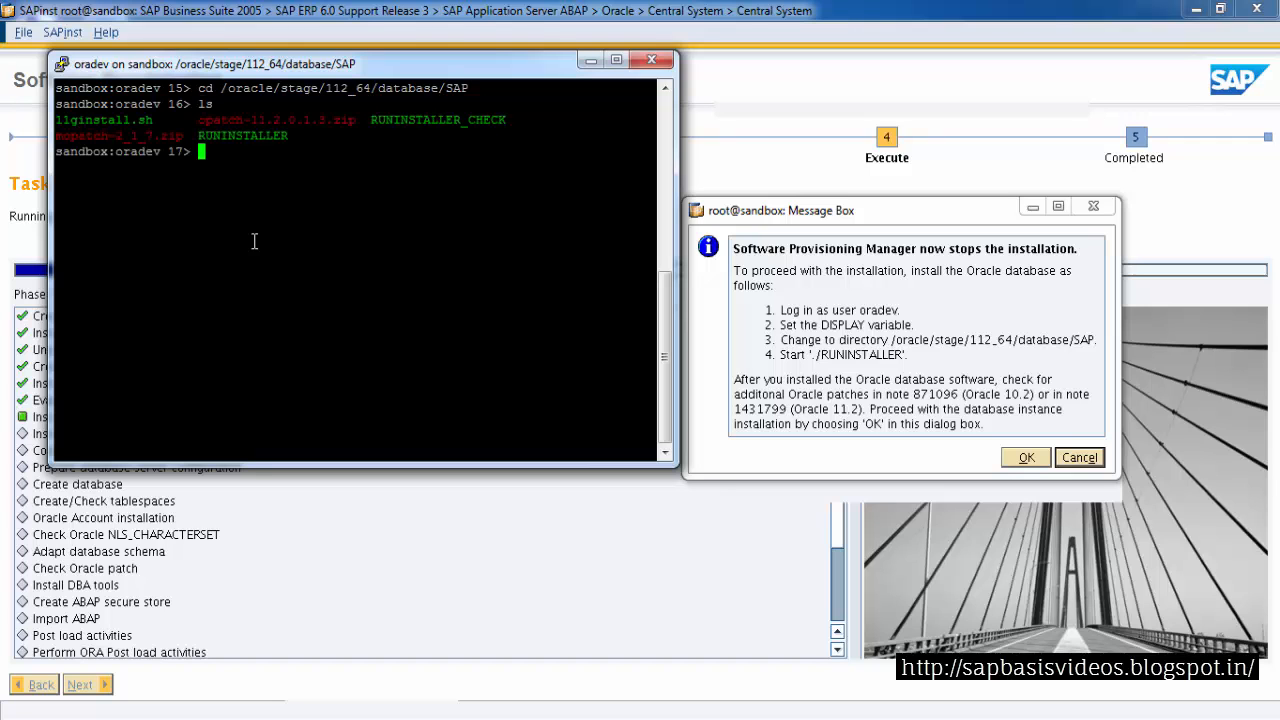
double_click(240, 136)
left_click(231, 154)
type("./R")
key("Tab")
key("Return")
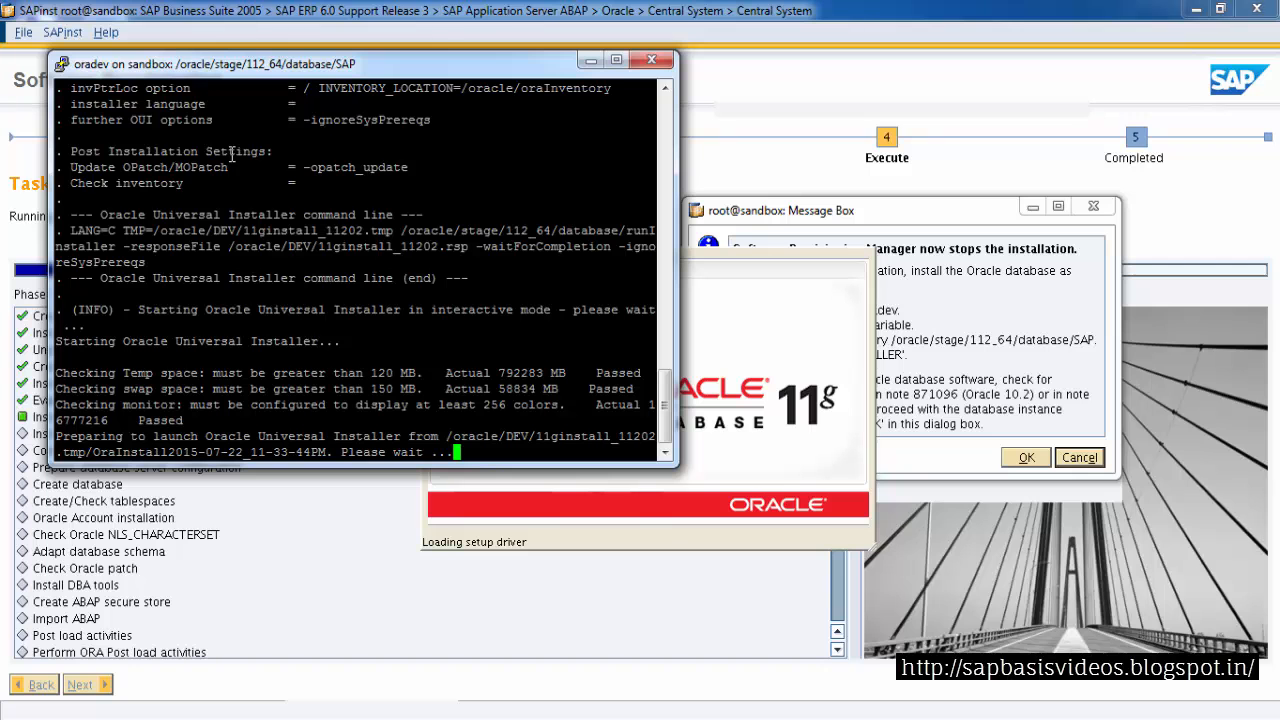
In the Oracle installer, continue without security update registration, confirm, and choose Skip software updates
left_click(591, 60)
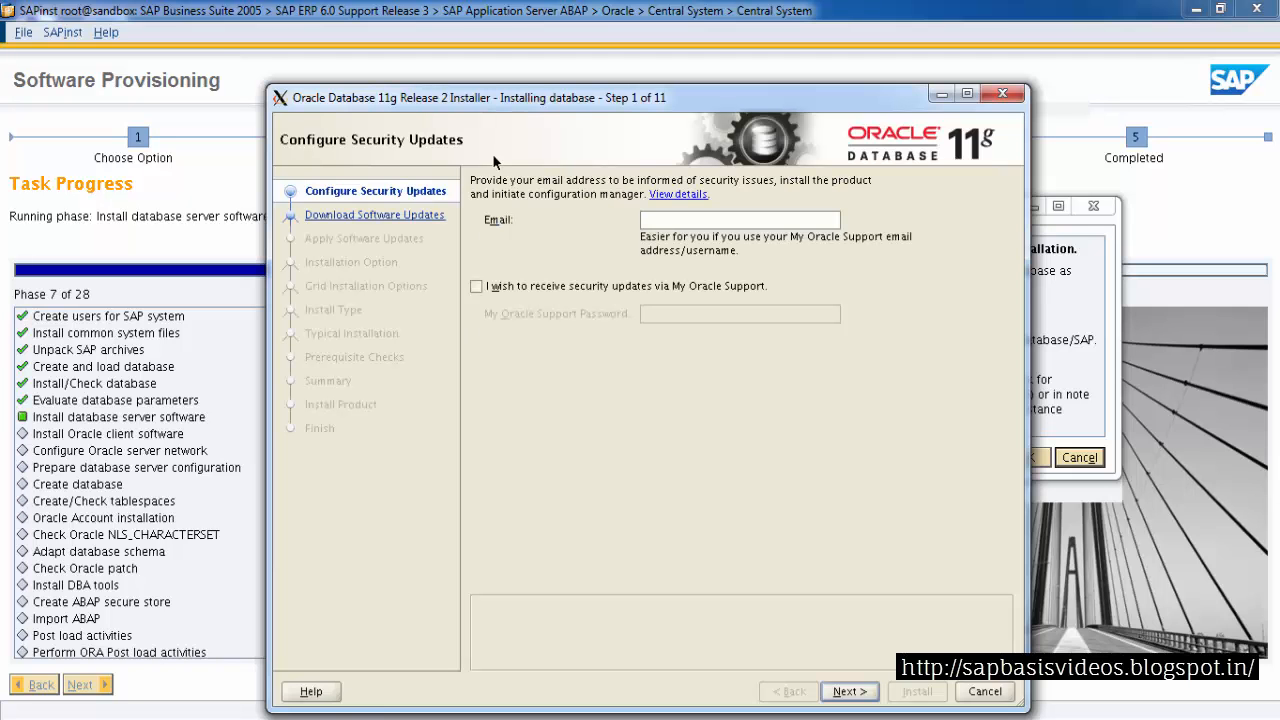
left_click_drag(533, 103, 451, 42)
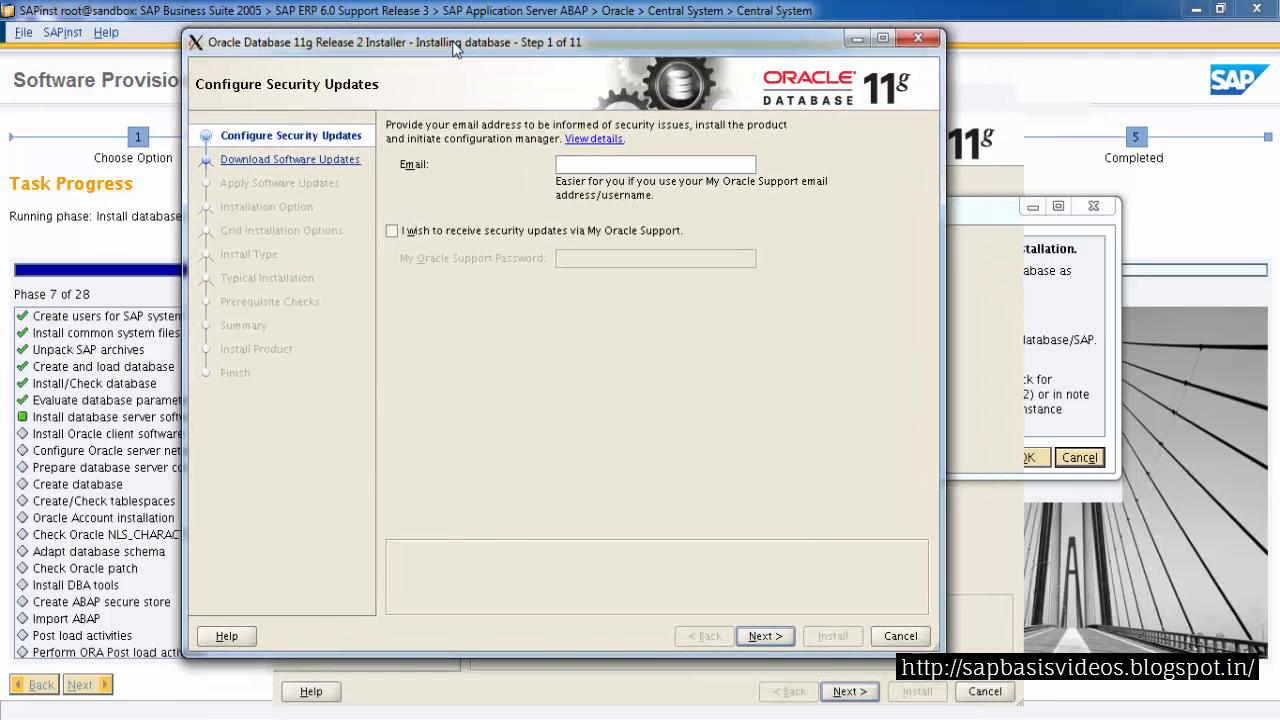
left_click(762, 637)
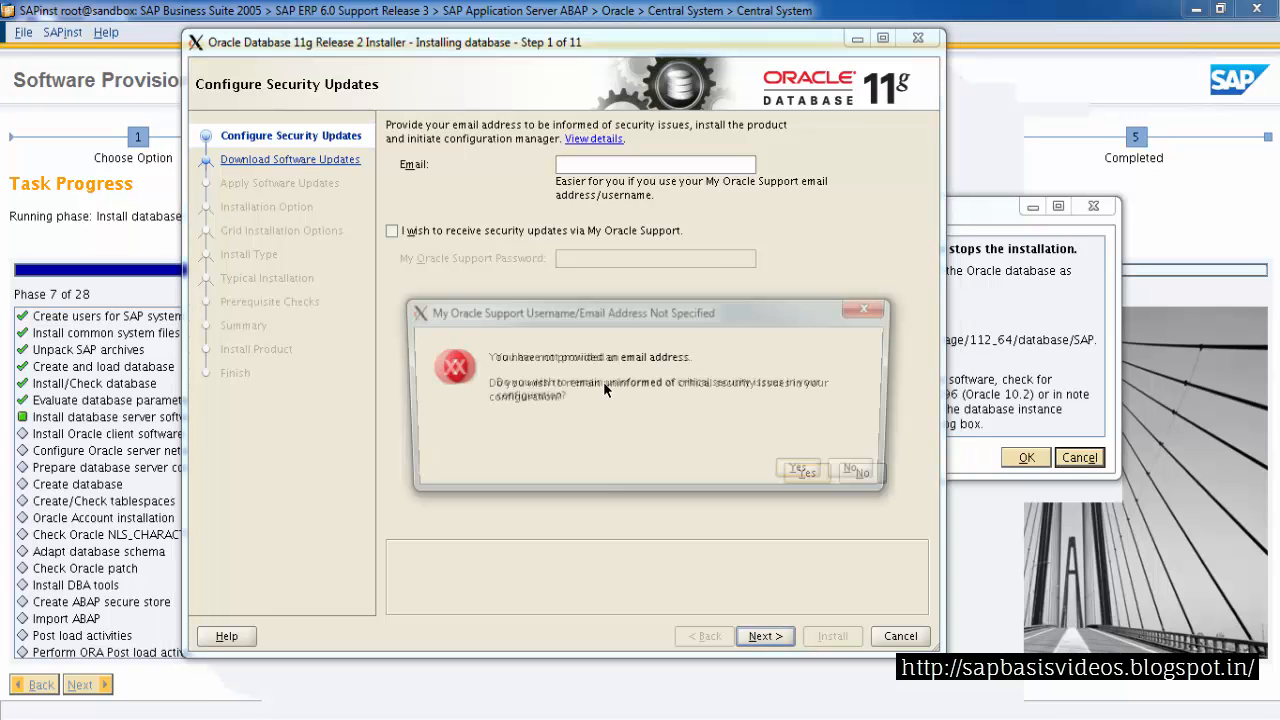
left_click_drag(620, 322, 531, 258)
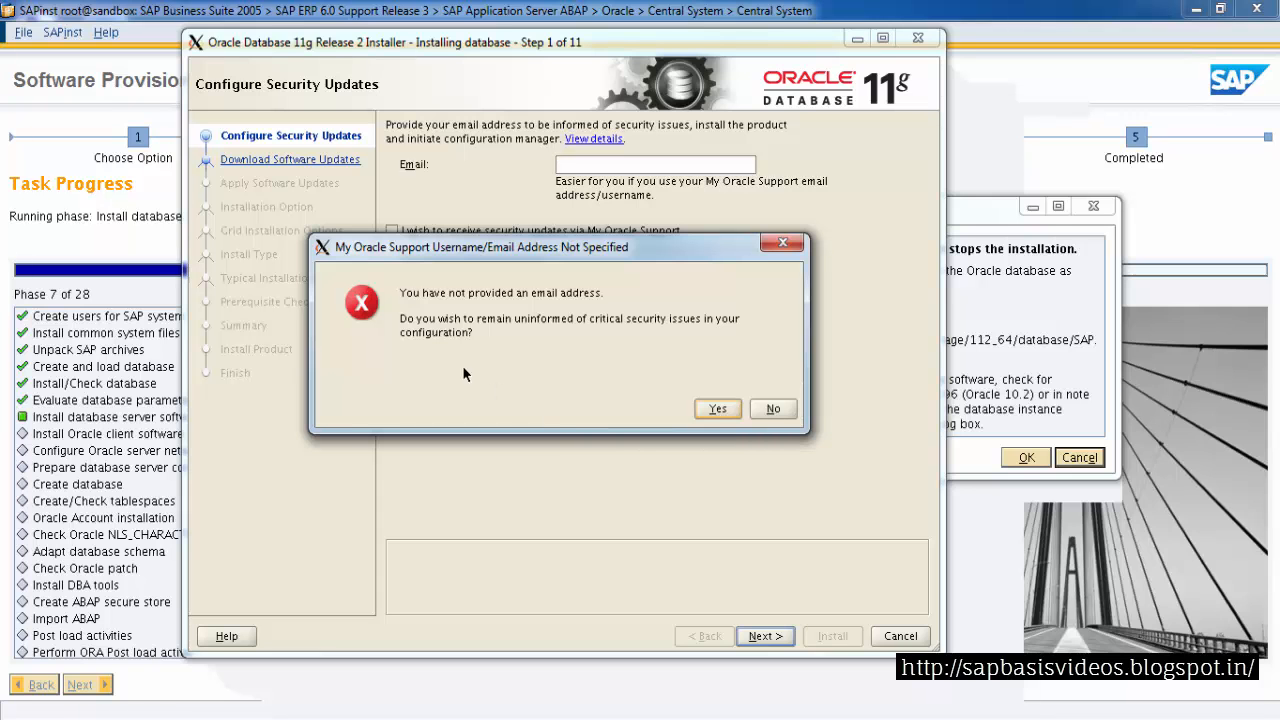
left_click(716, 408)
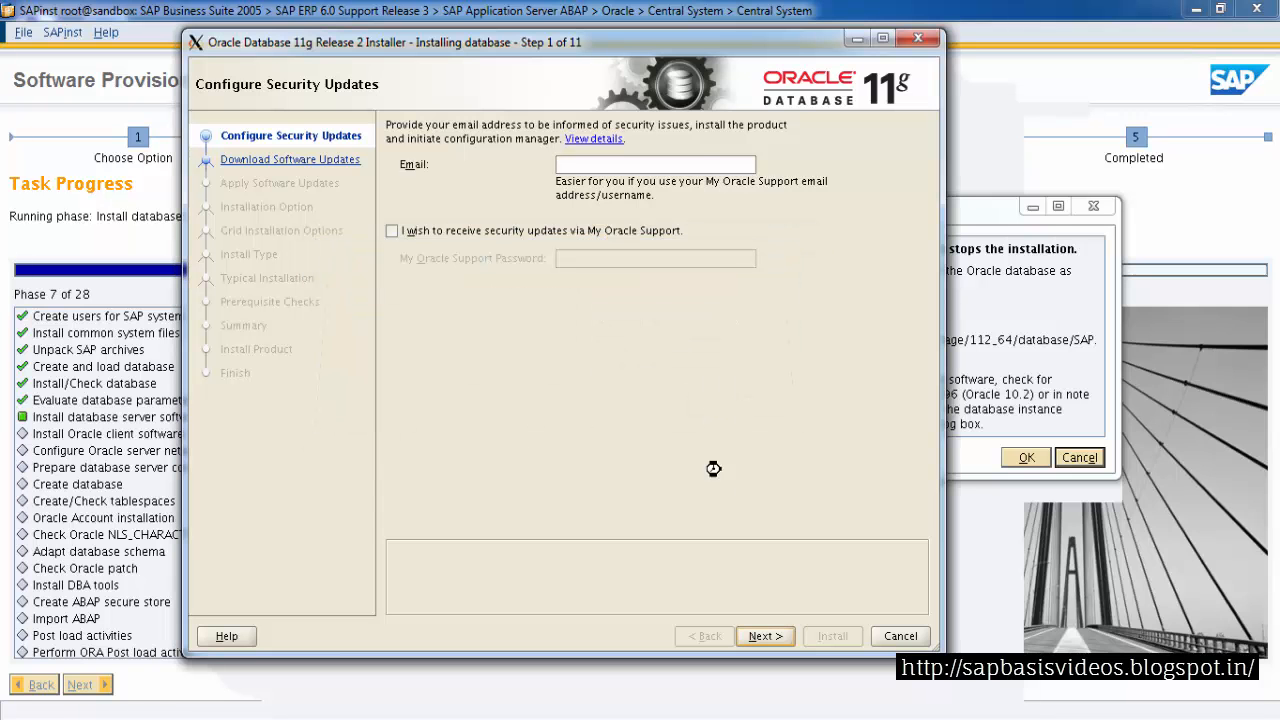
left_click(472, 410)
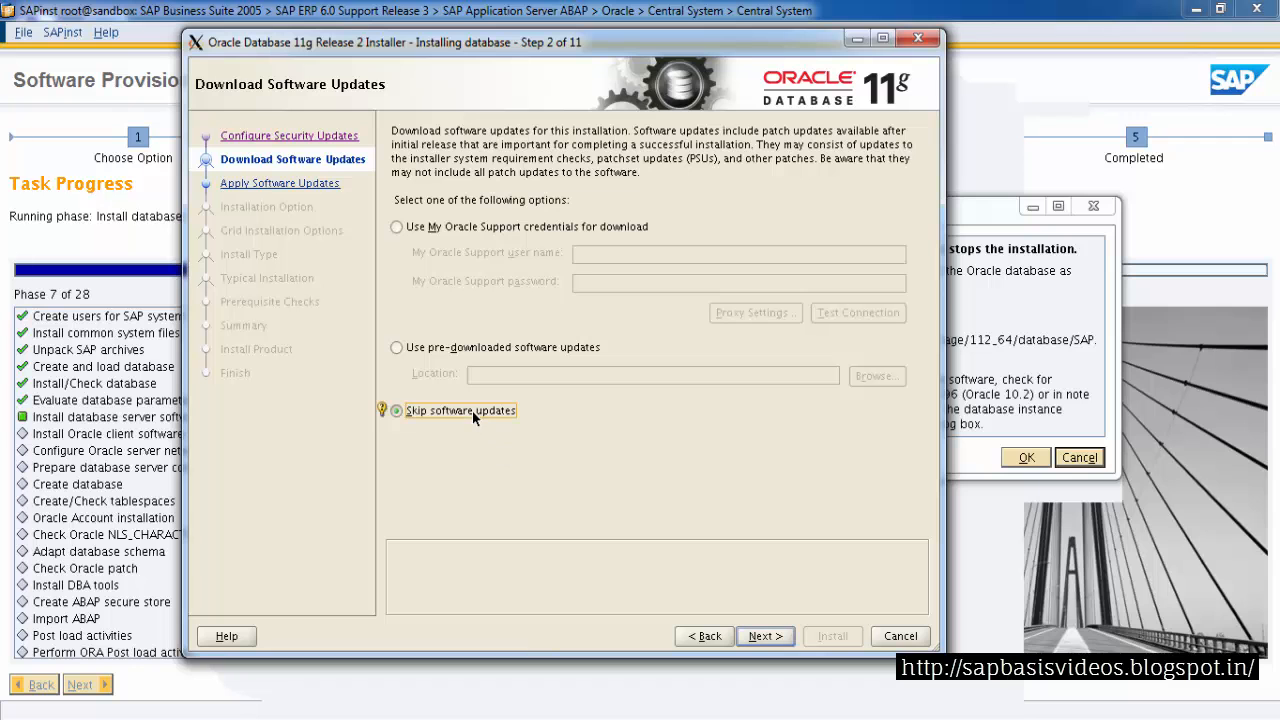
Continue past software updates and choose to install database software only
left_click(762, 636)
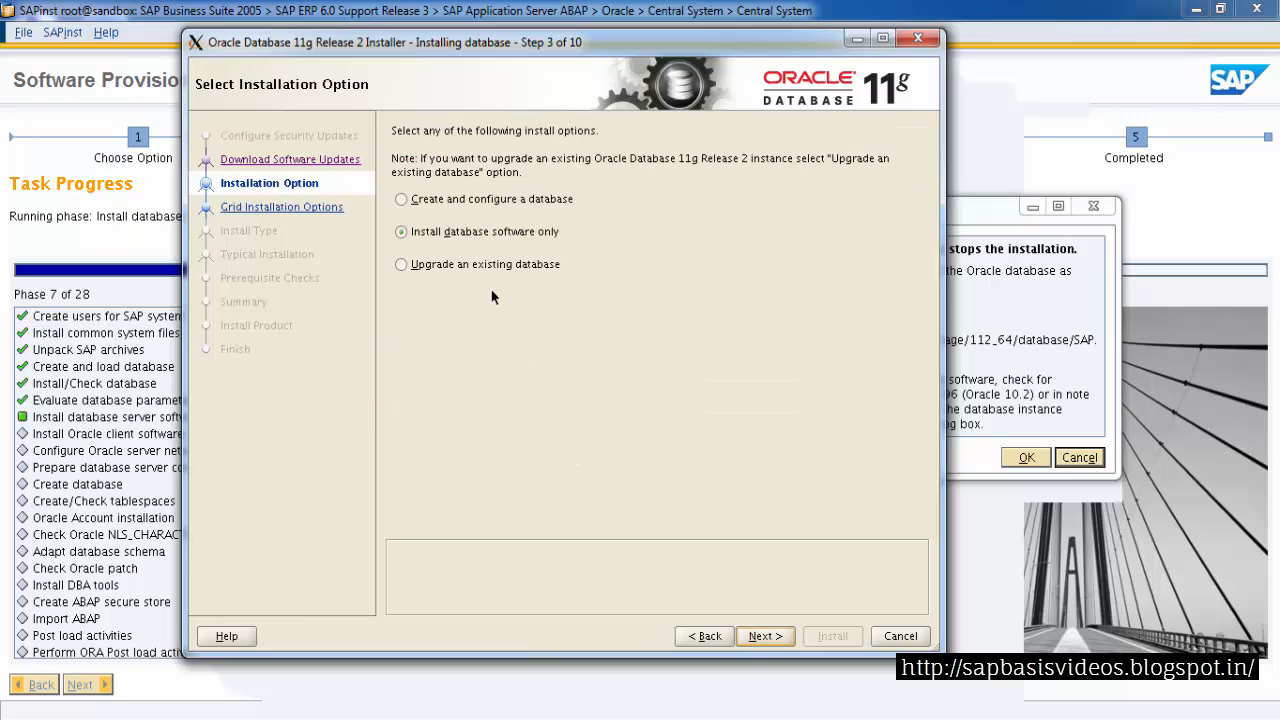
left_click(482, 230)
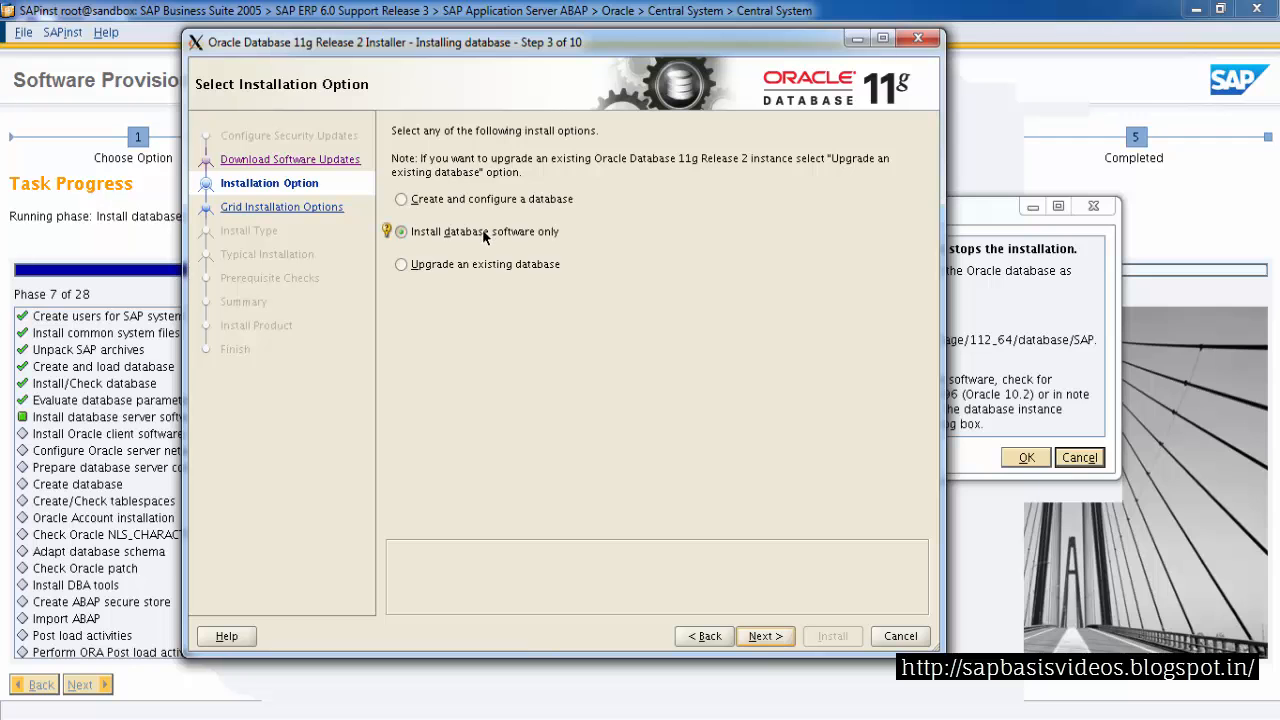
left_click(765, 636)
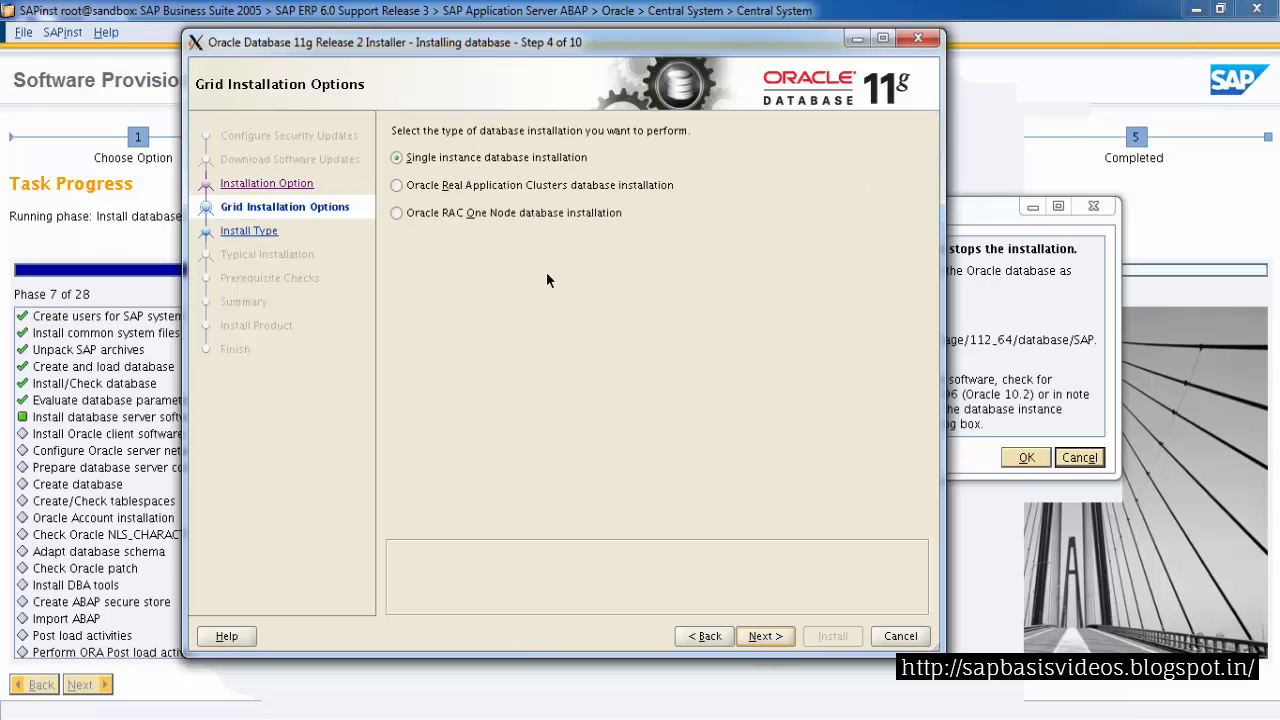
Choose single instance database installation and continue with English as the selected product language
left_click(495, 167)
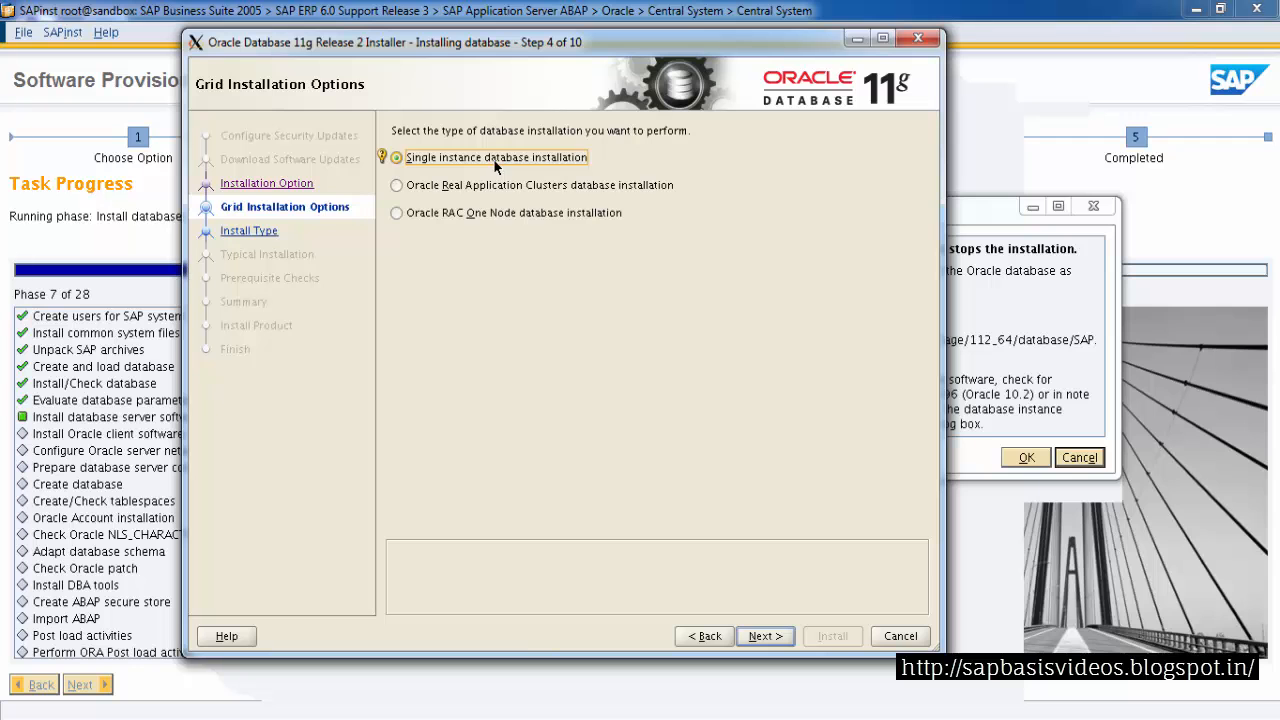
left_click(752, 635)
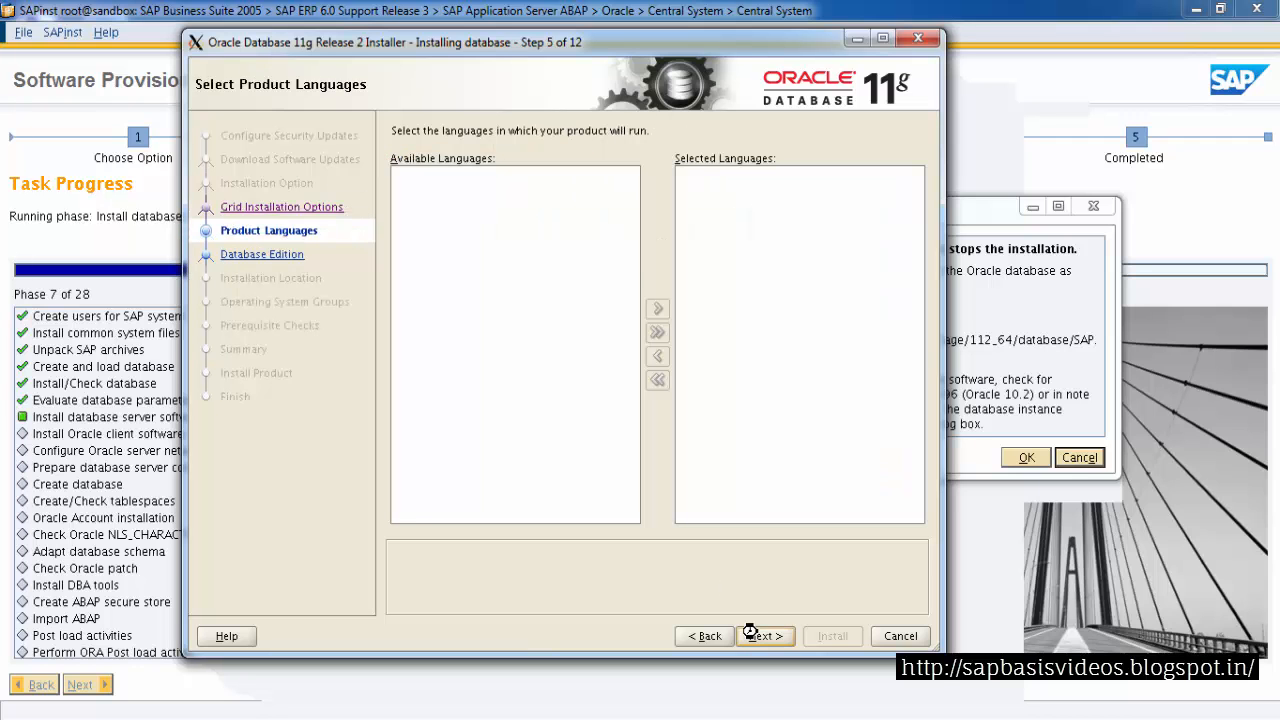
left_click(700, 178)
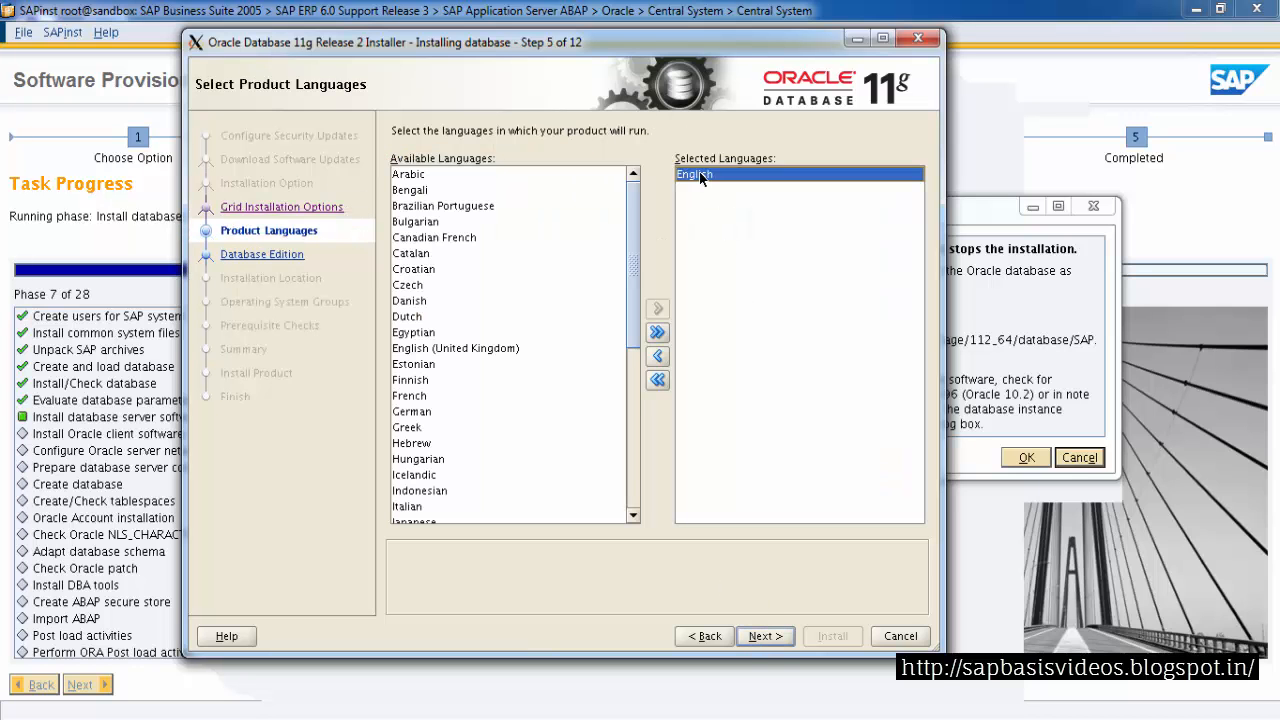
left_click(763, 636)
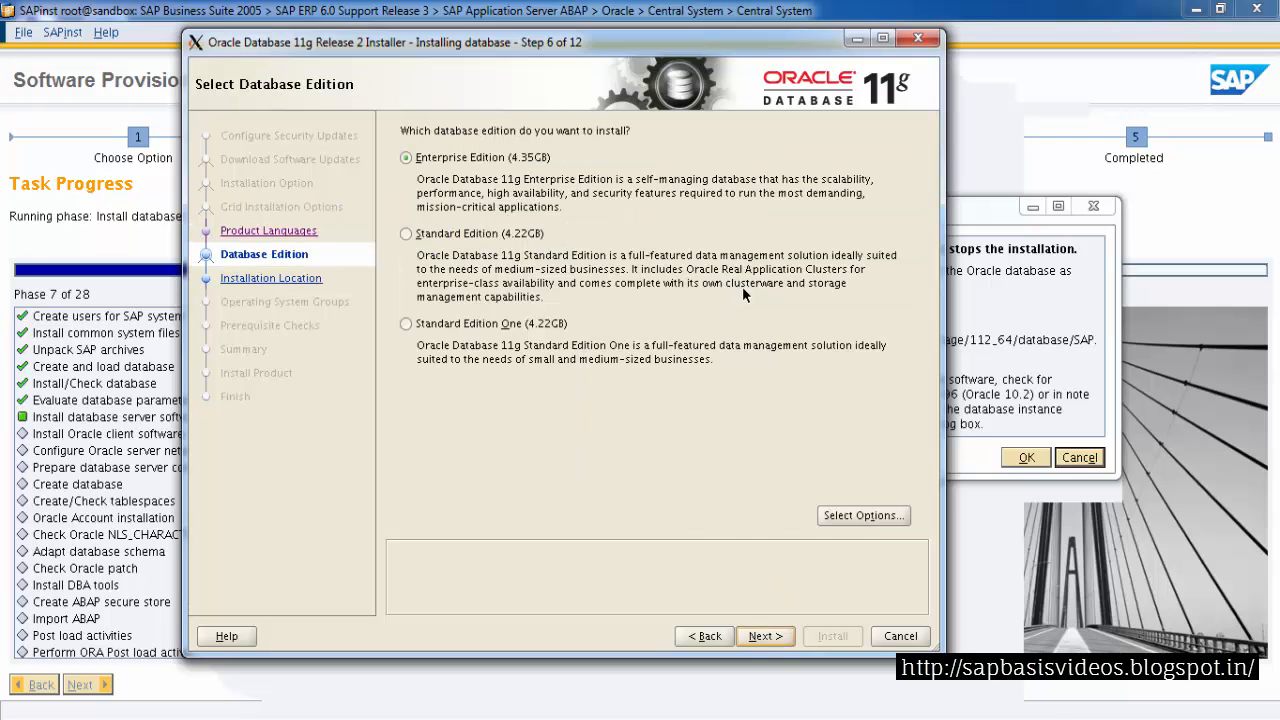
Choose Enterprise Edition and set the Oracle Base to /oracle/DEV with software location /oracle/DEV/11202
left_click(493, 160)
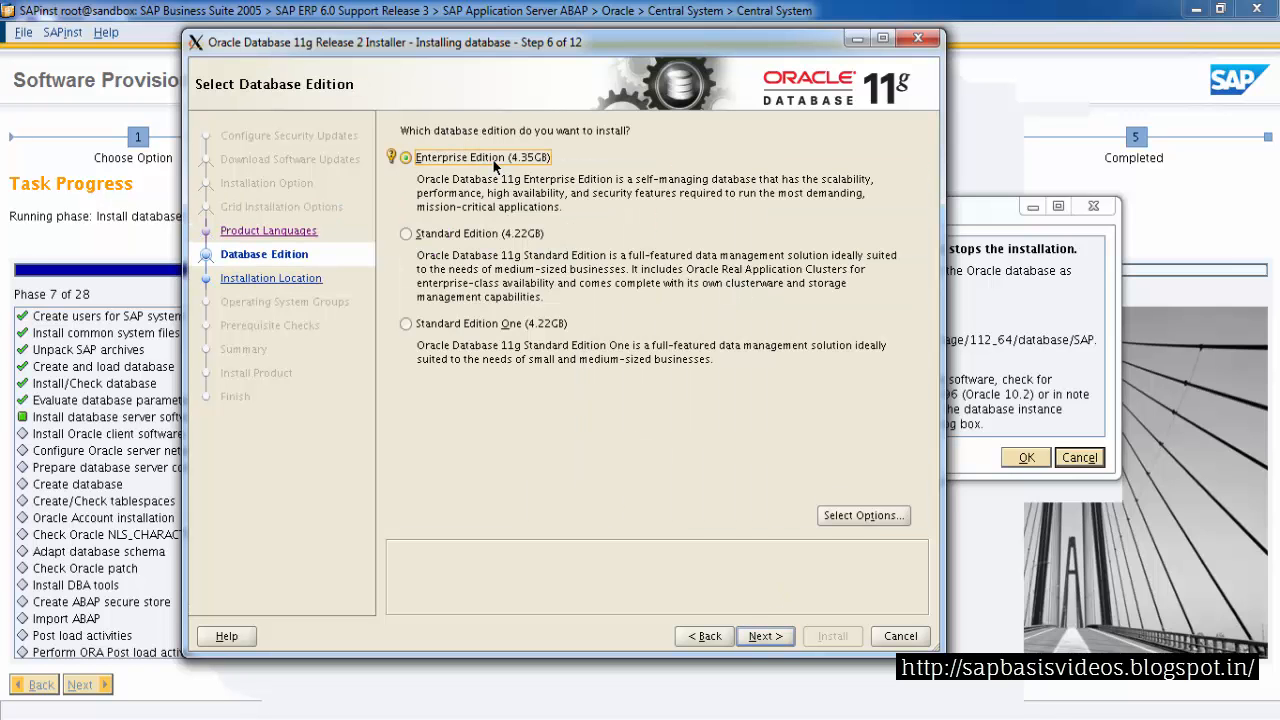
left_click(790, 642)
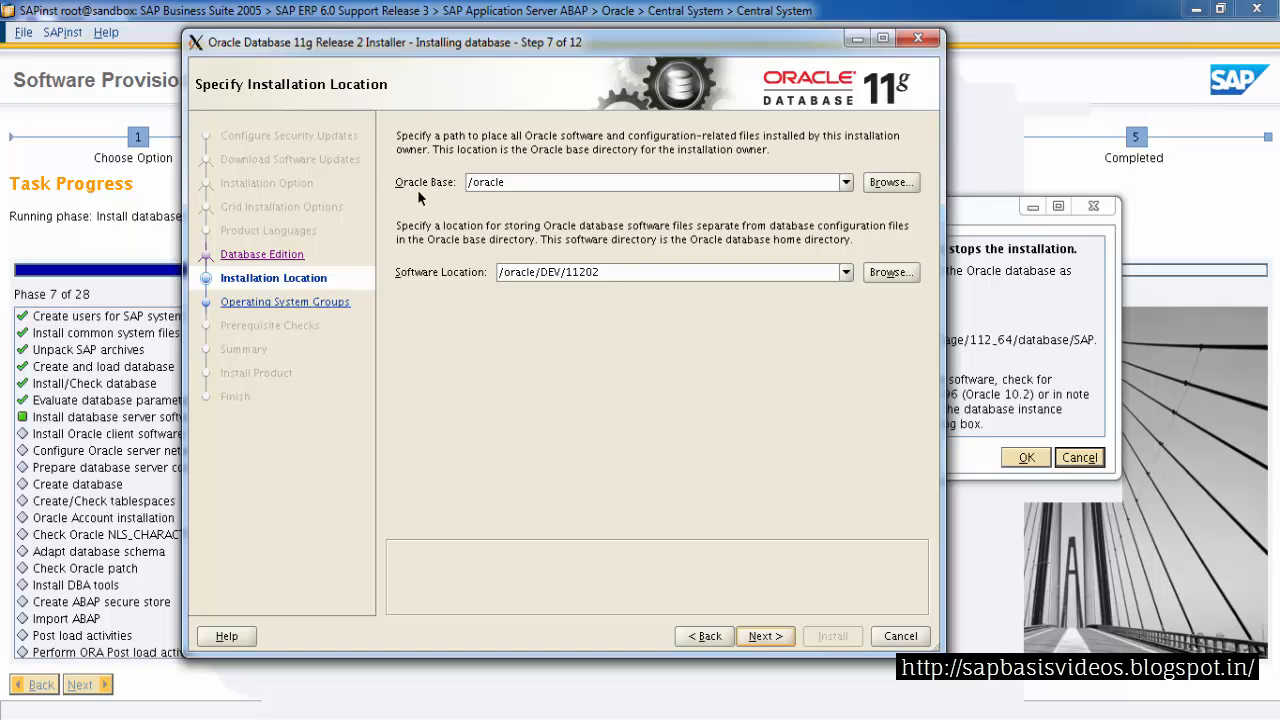
left_click(552, 184)
left_click(618, 274)
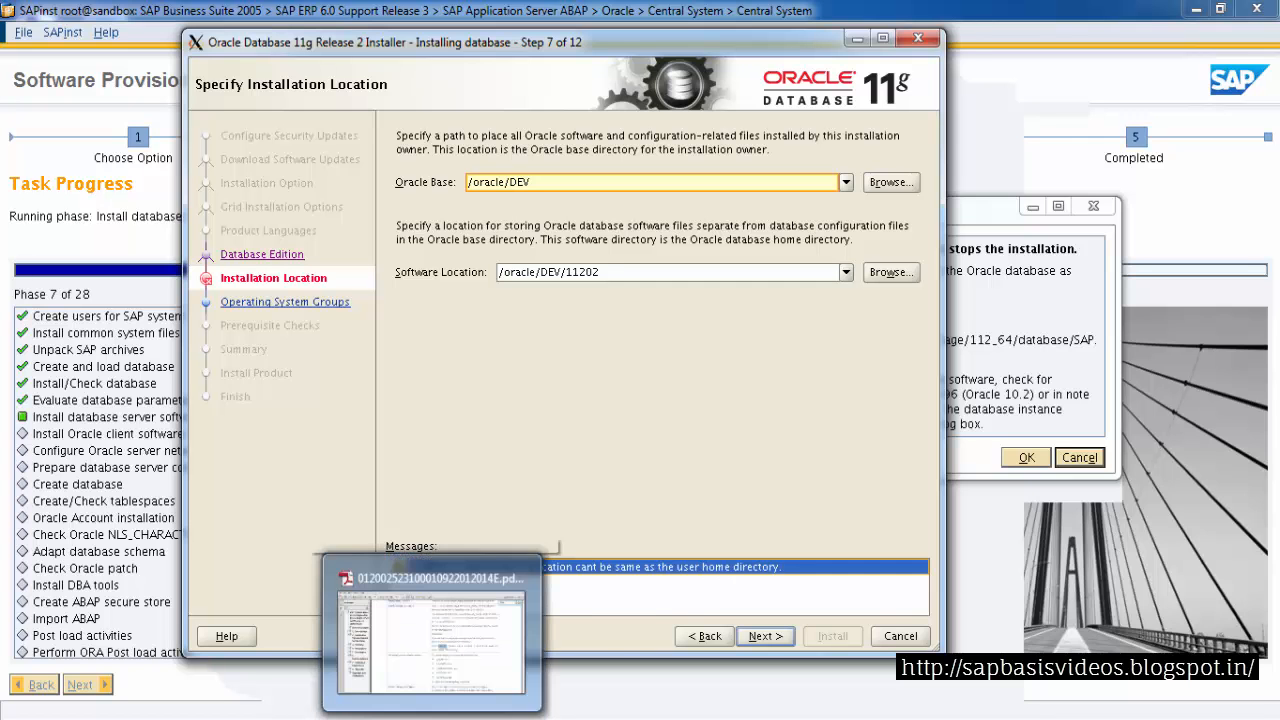
Consult the installation guide PDF on the Specify Installation Location screen
left_click(432, 718)
left_click(648, 344)
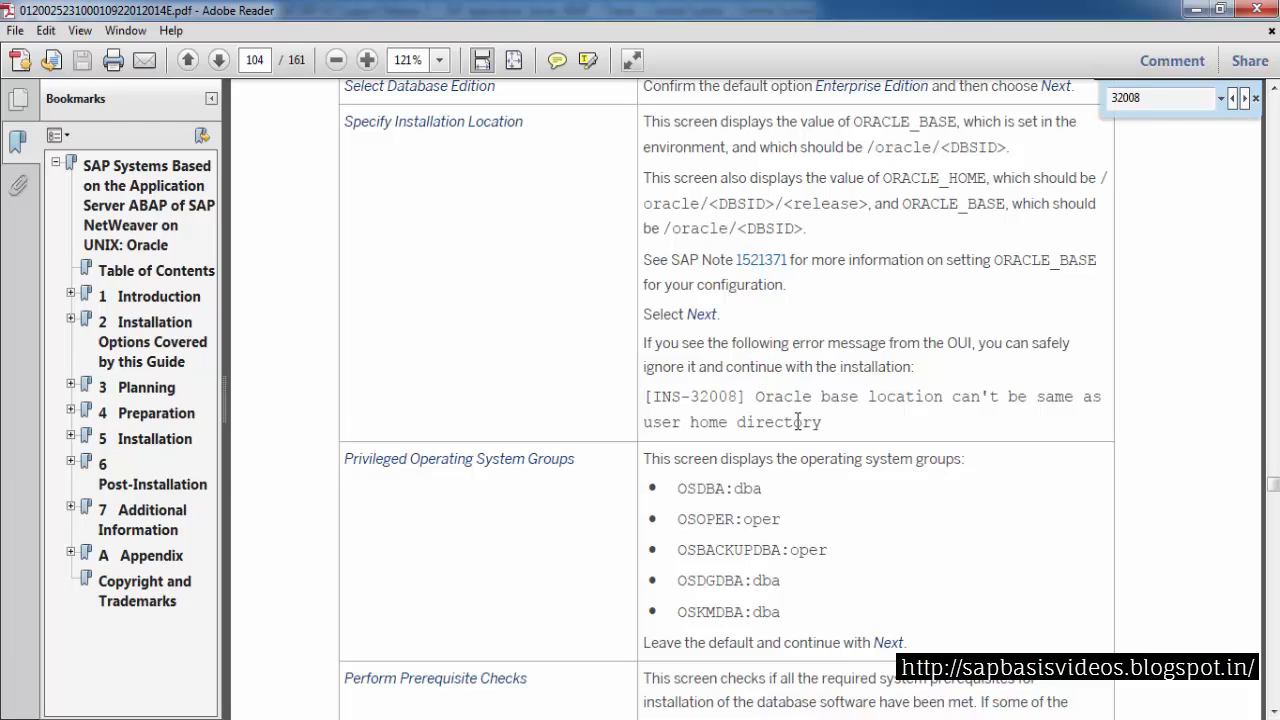
left_click(1195, 12)
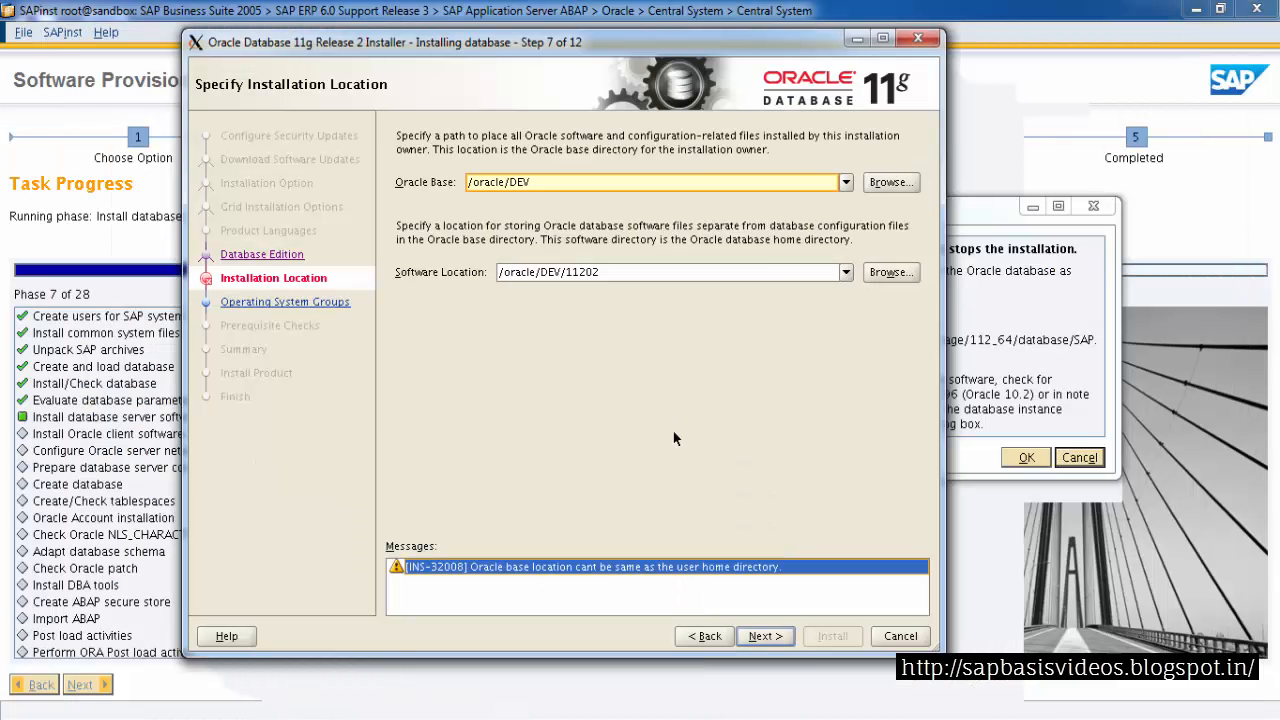
Continue despite the Oracle base warning, then accept the inventory directory and operating system group defaults
left_click(765, 638)
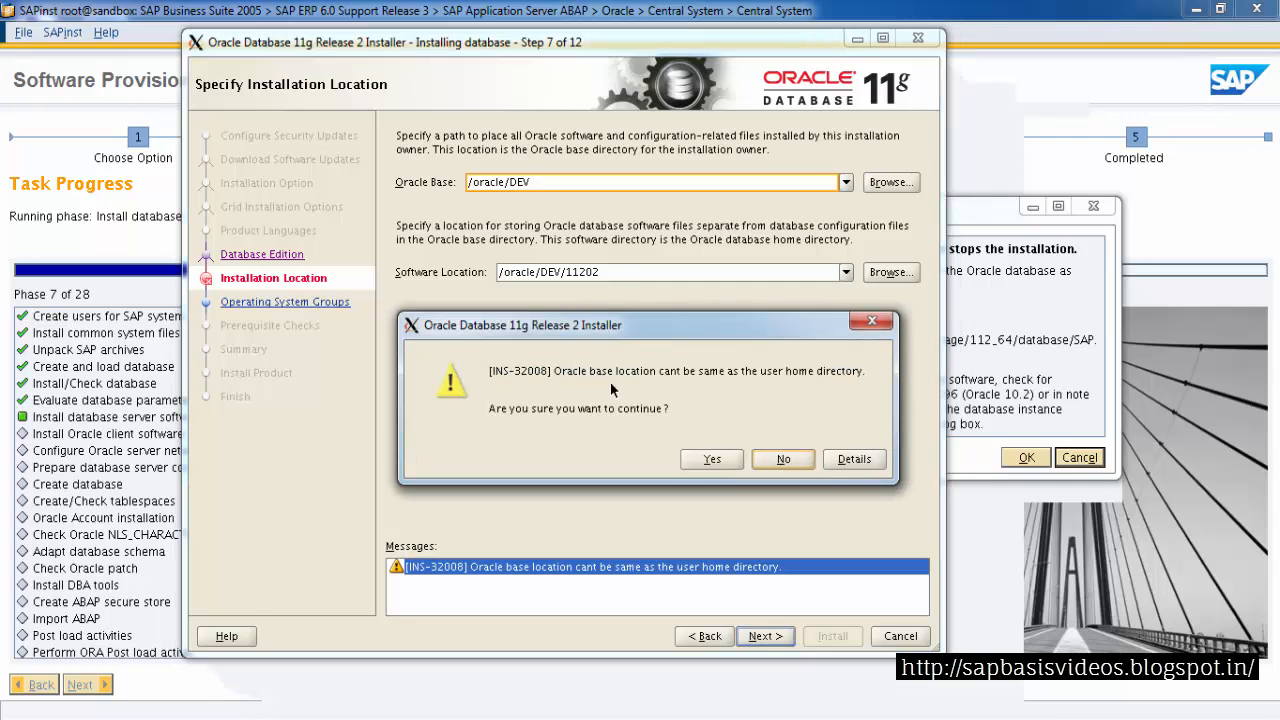
left_click(711, 460)
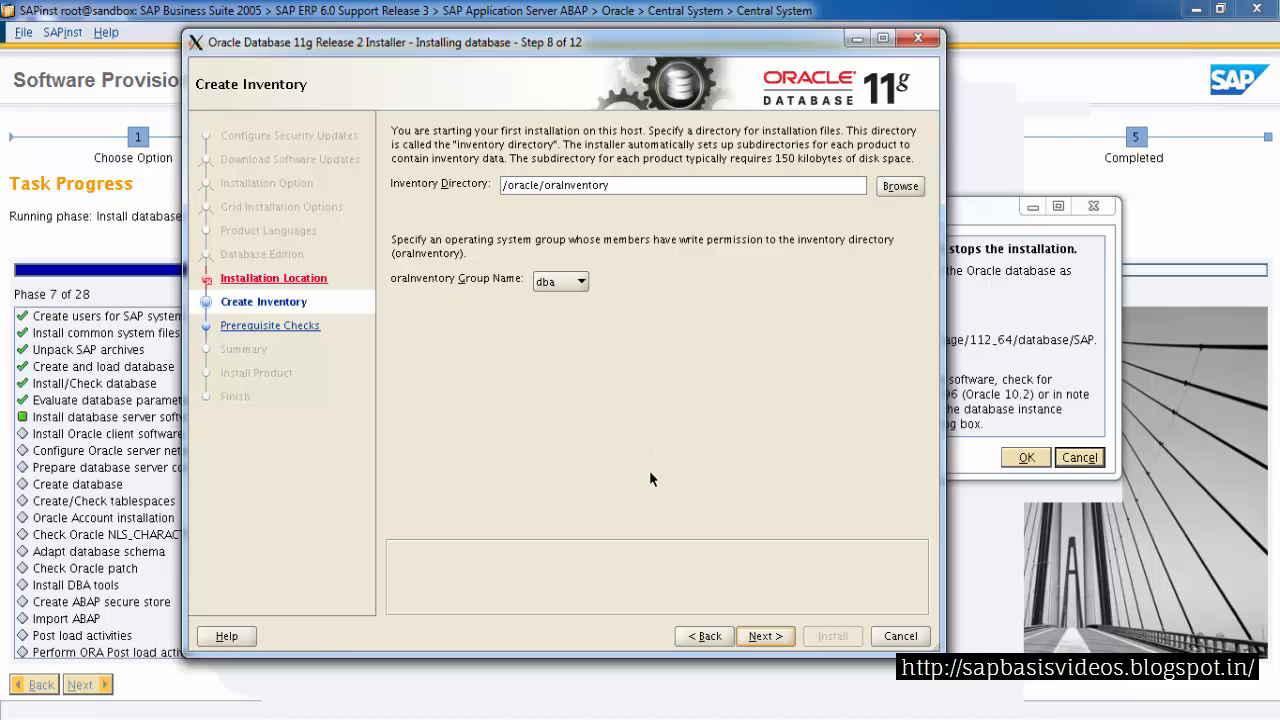
left_click(758, 637)
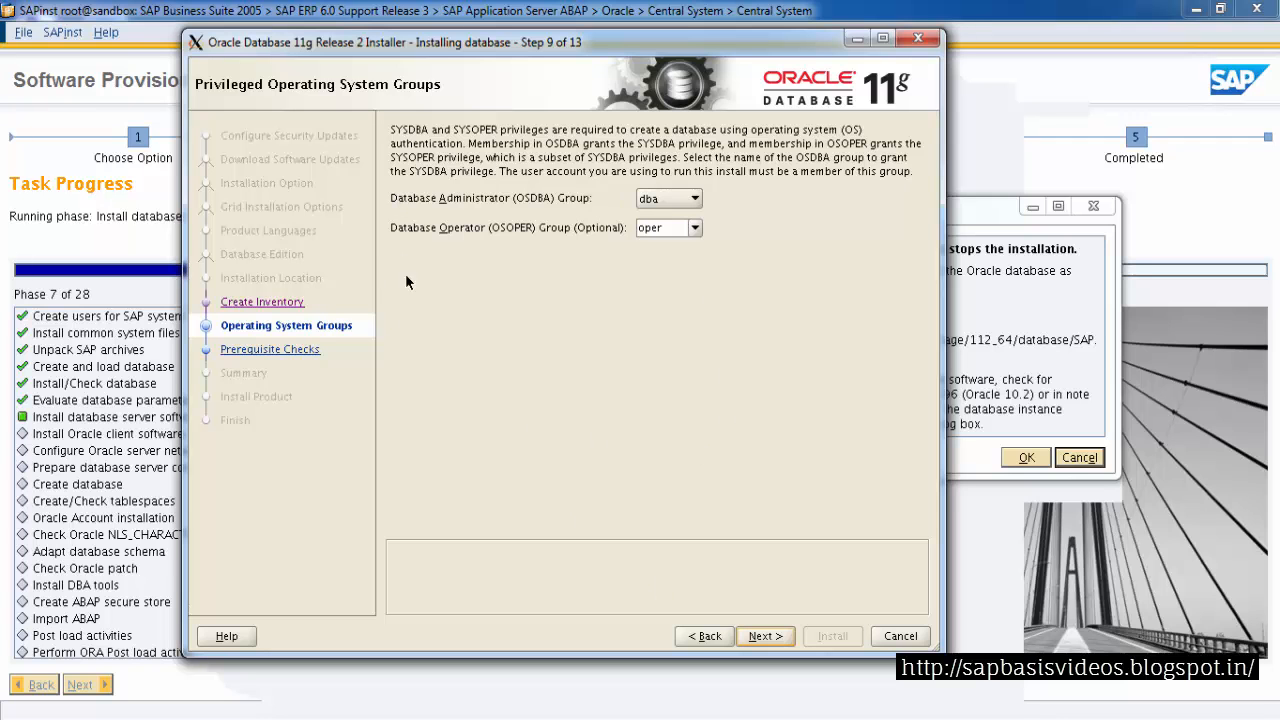
left_click(756, 637)
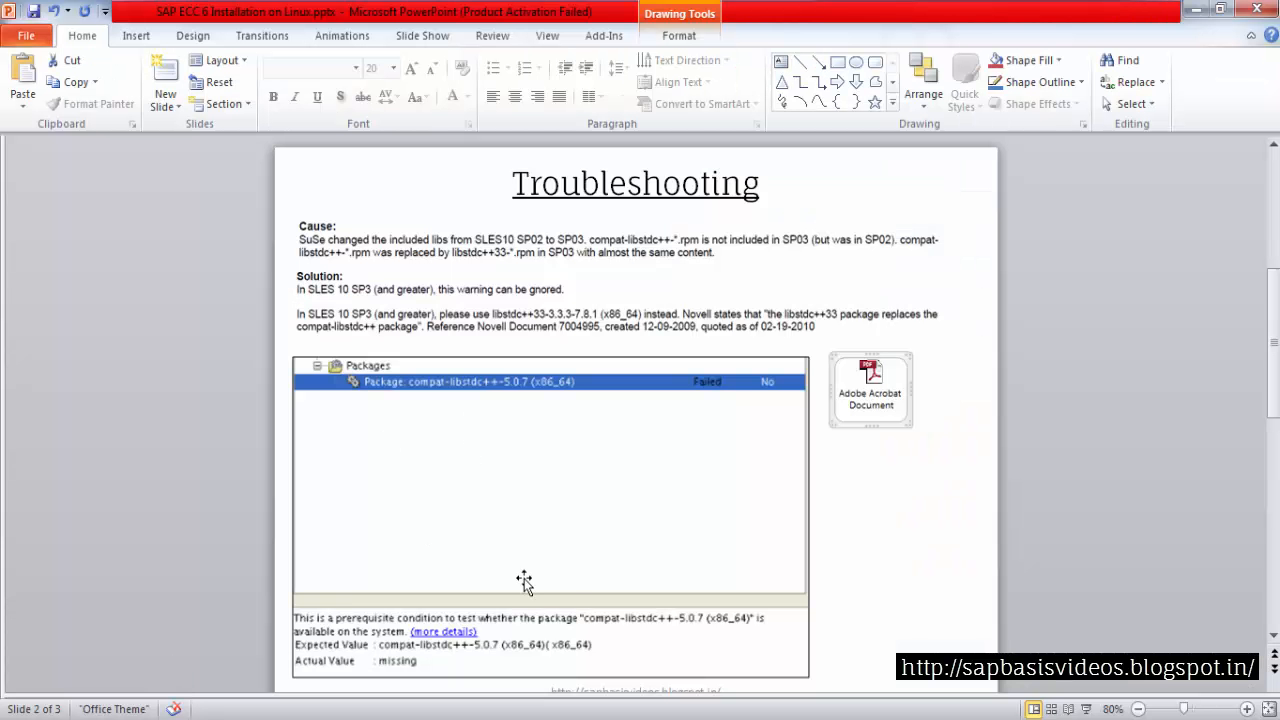
Review the troubleshooting slide about the compat-libstdc++ package prerequisite
left_click(902, 540)
left_click(423, 420)
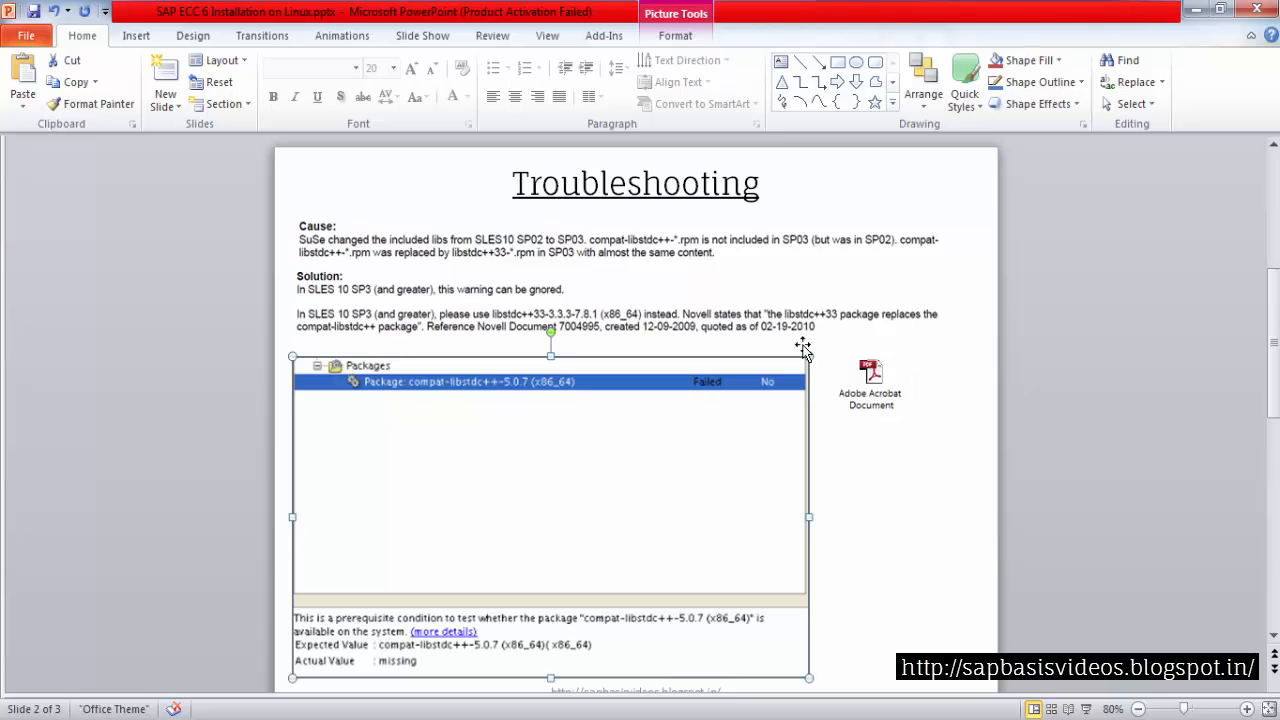
left_click(1196, 9)
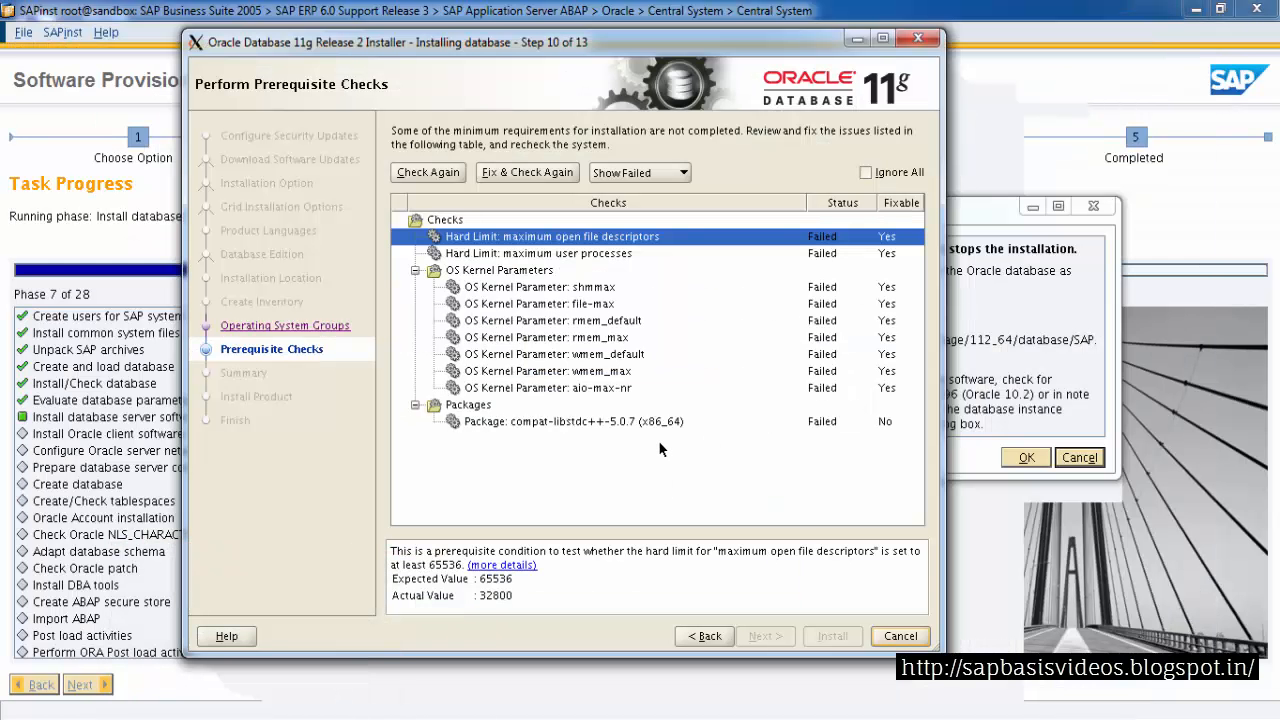
Review the failed prerequisite checks and run Fix & Check Again
left_click(490, 271)
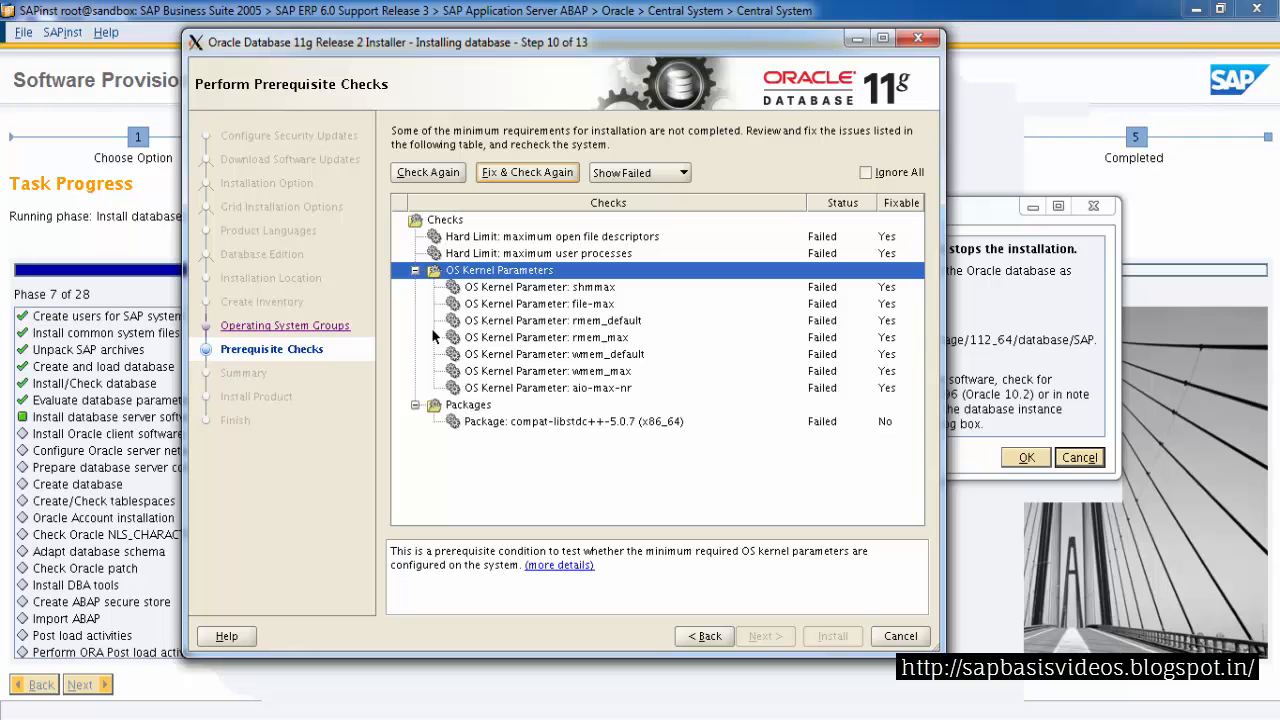
left_click(476, 407)
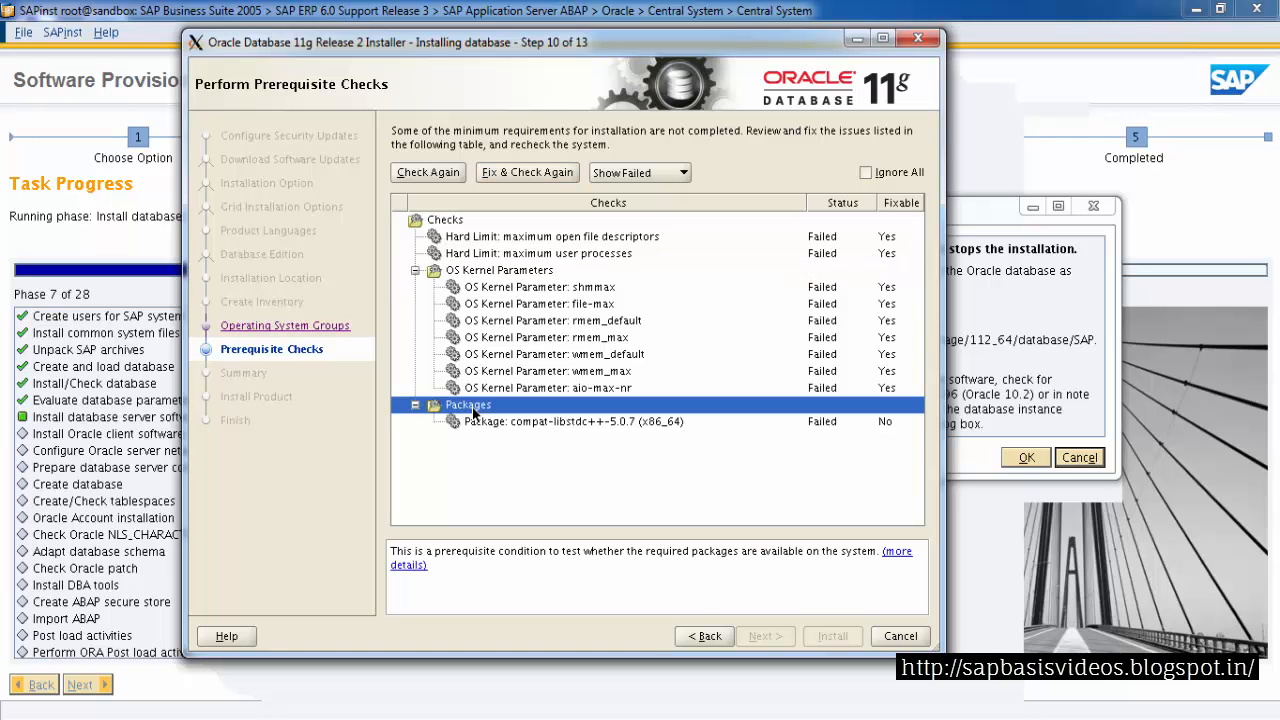
left_click(505, 275)
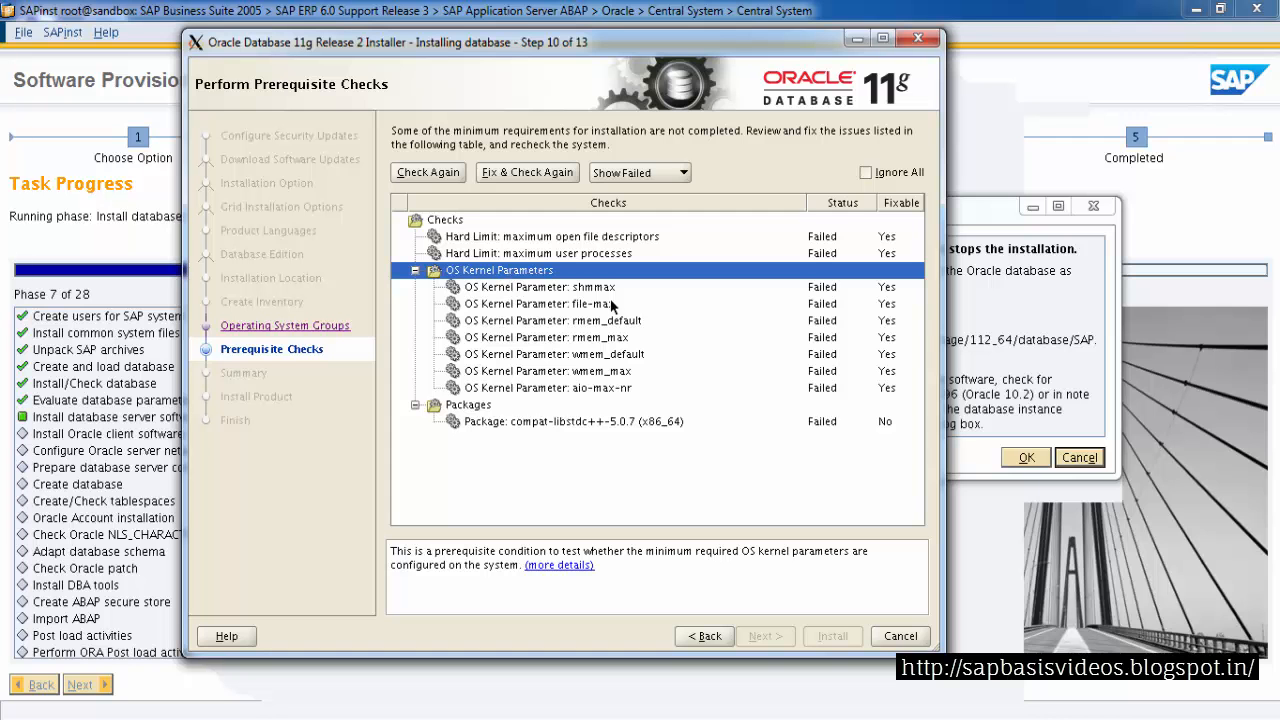
left_click(533, 174)
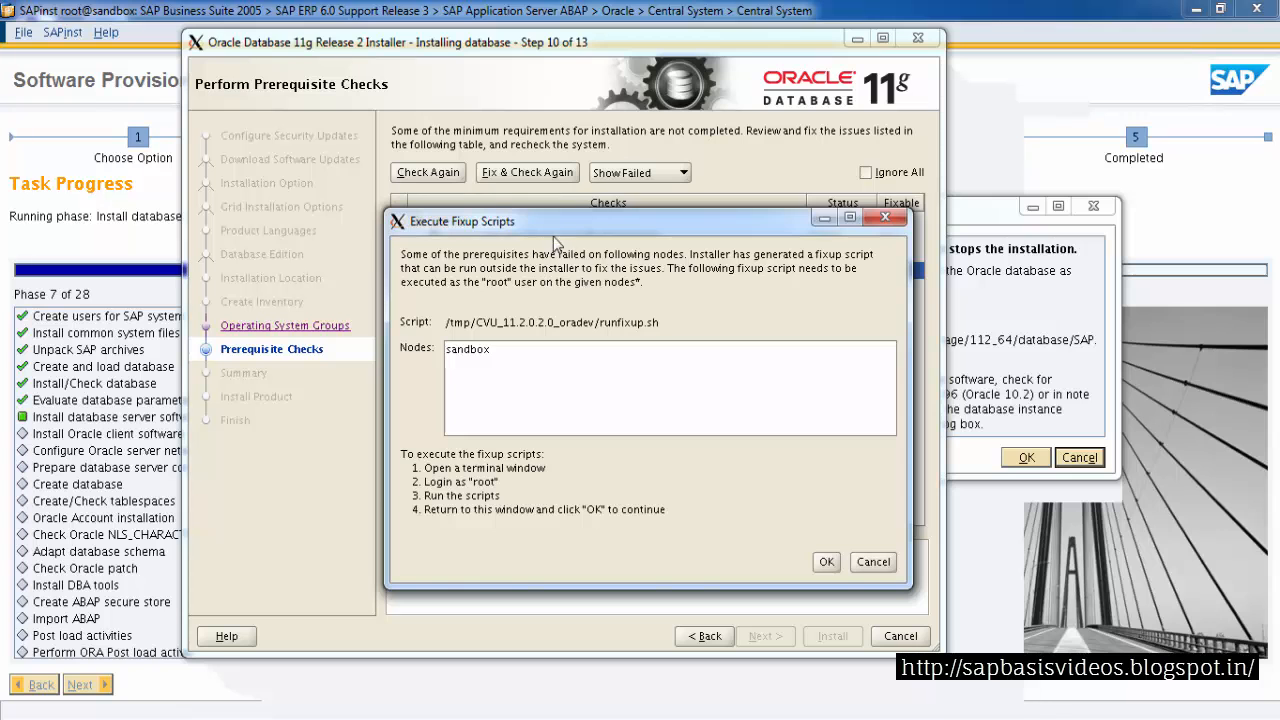
Reopen the fixup scripts dialog and copy the directory path of the fixup script
left_click(884, 219)
left_click(534, 175)
left_click_drag(537, 227, 529, 203)
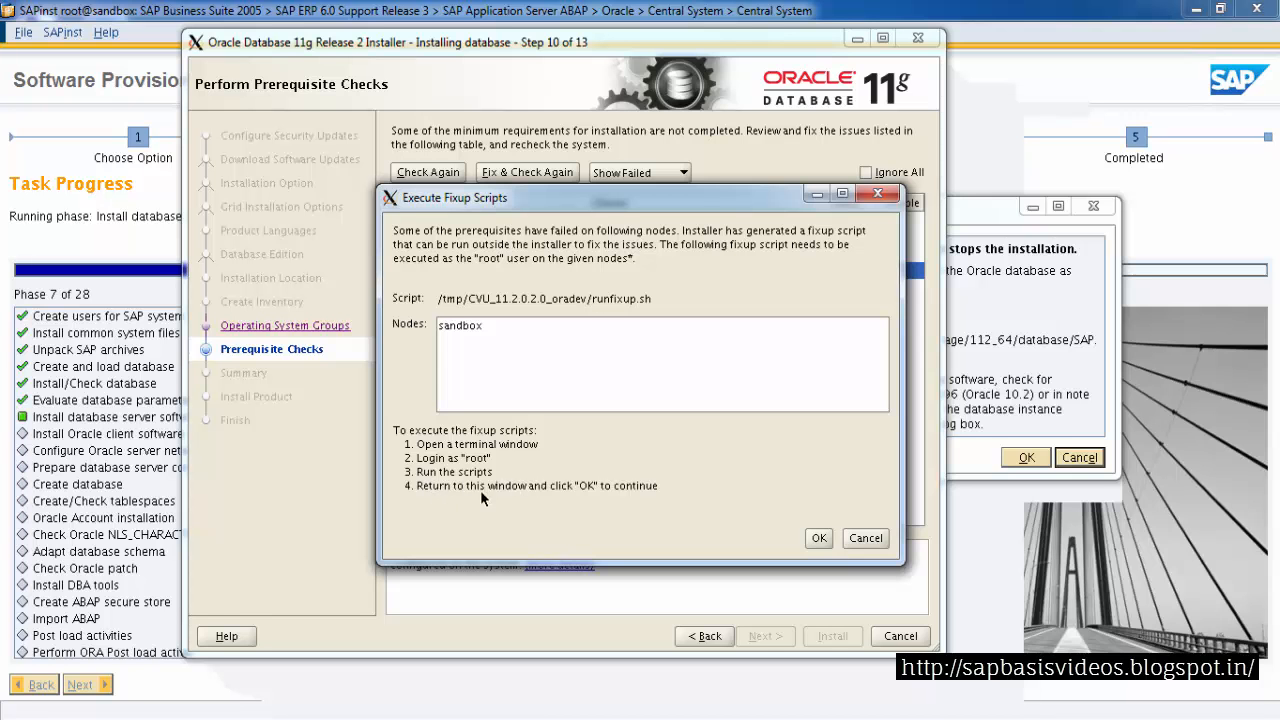
left_click_drag(437, 298, 592, 298)
Open a new PuTTY session to the saved sandbox.sapbasis.com host
mouse_move(286, 705)
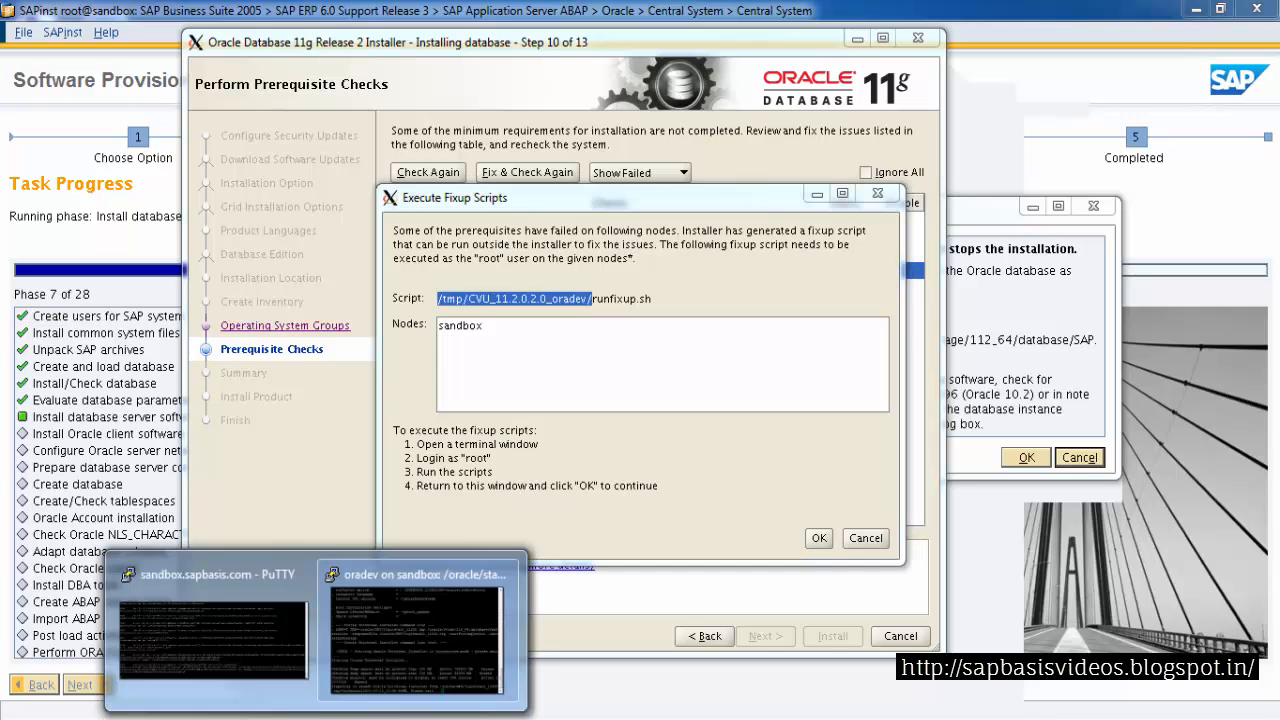
left_click(256, 678)
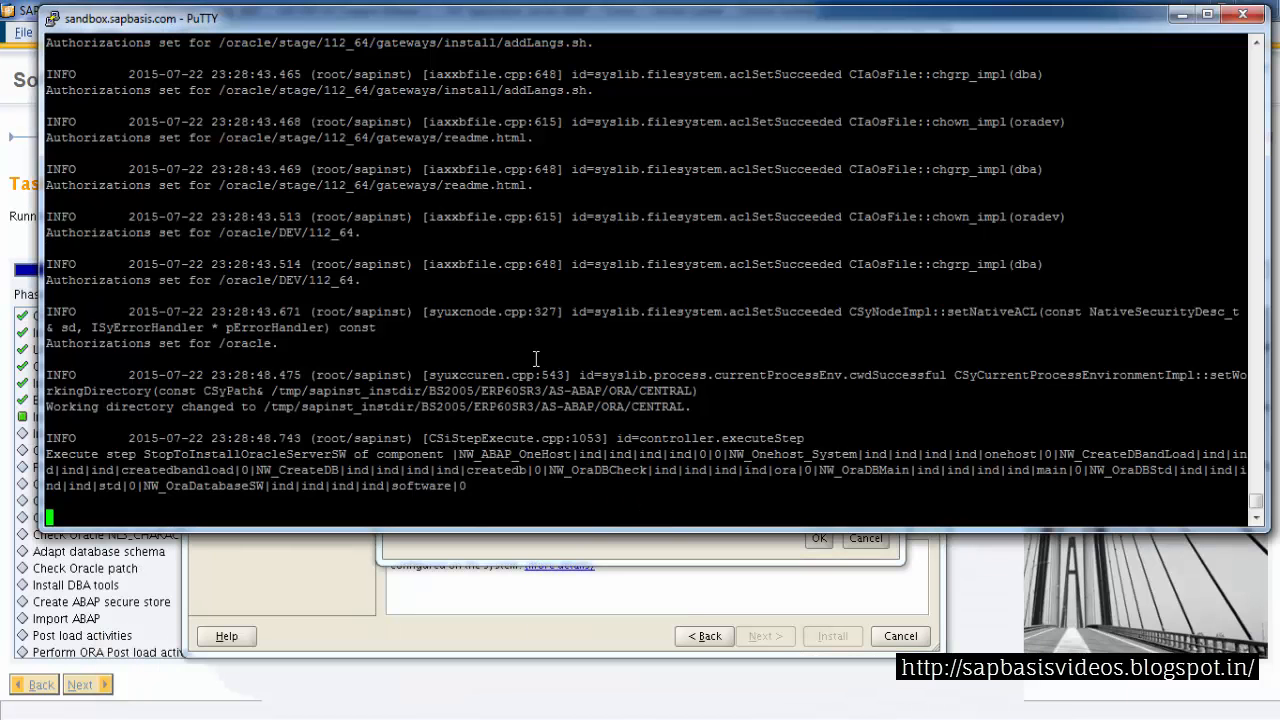
right_click(470, 24)
left_click(530, 237)
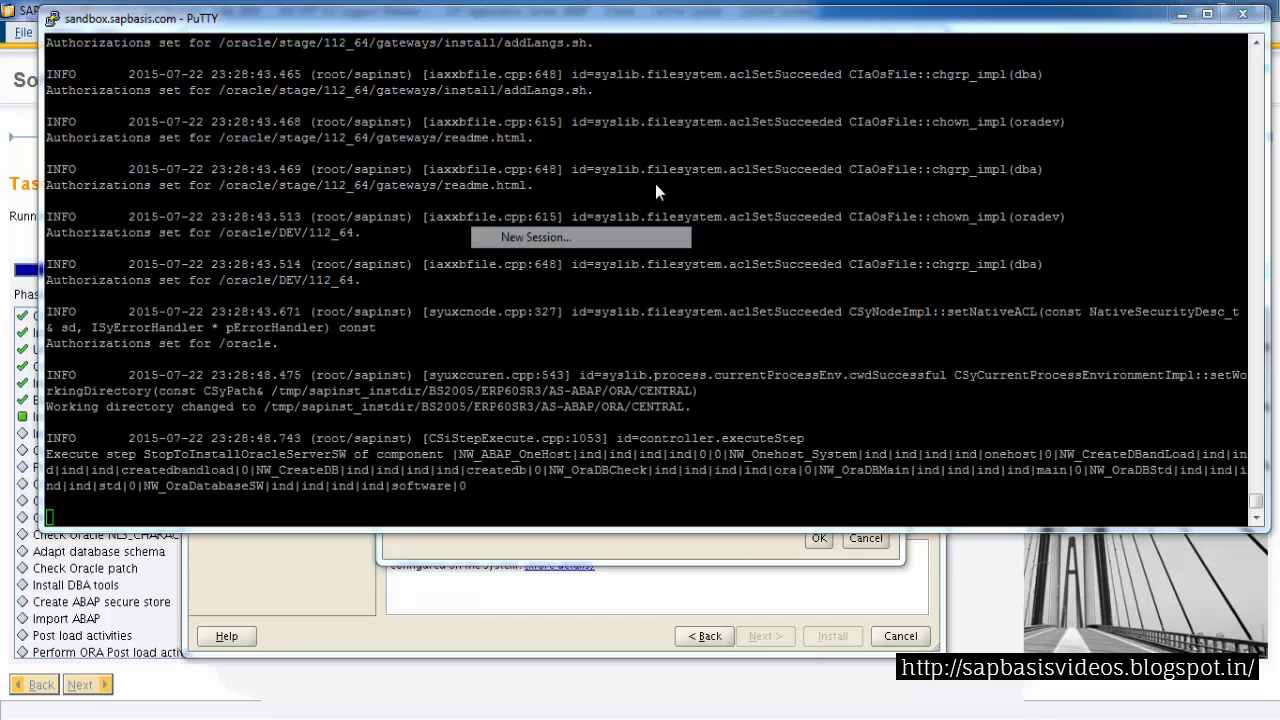
left_click(1183, 14)
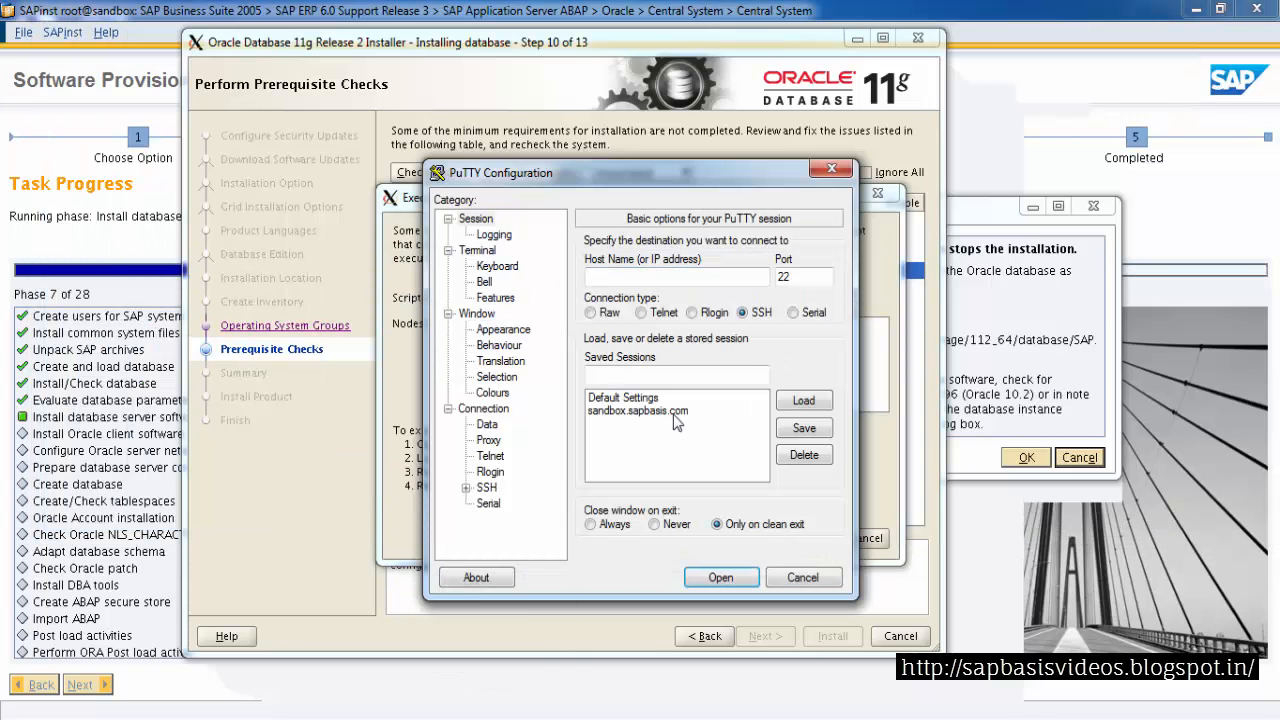
left_click(680, 411)
left_click(804, 400)
left_click(712, 577)
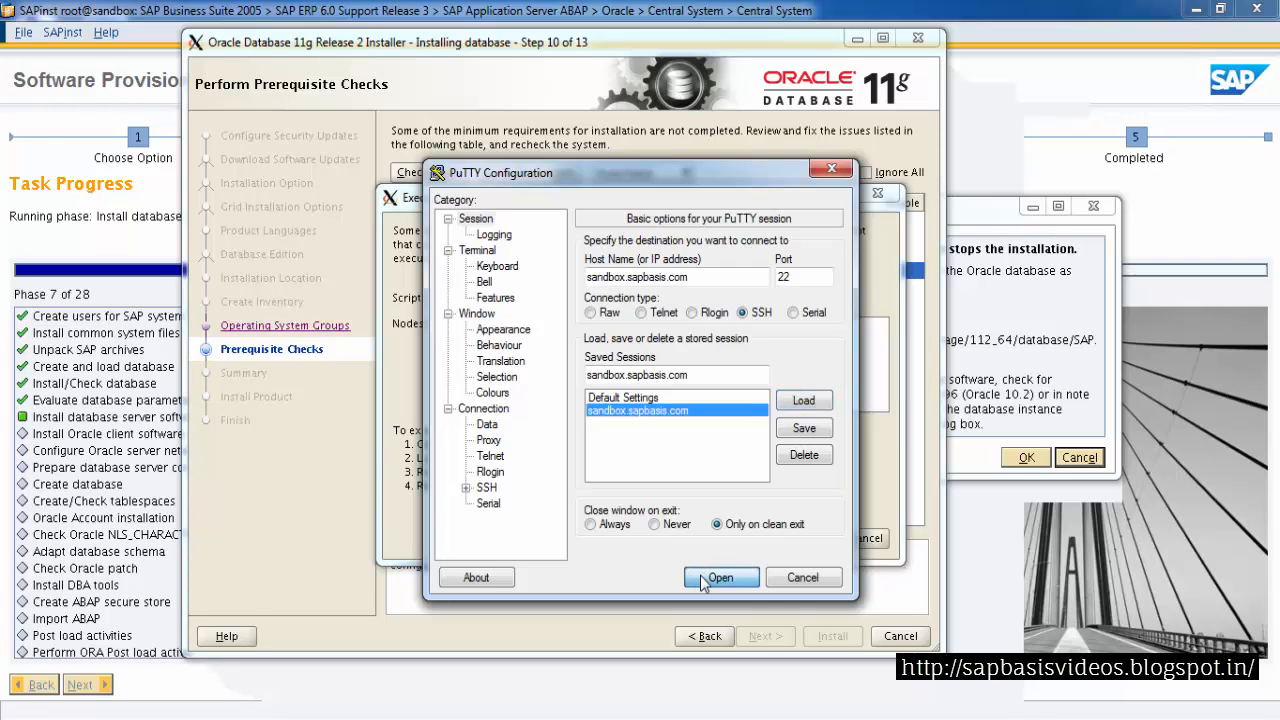
Log in to the new session as root, entering the root password
type("root")
key("Return")
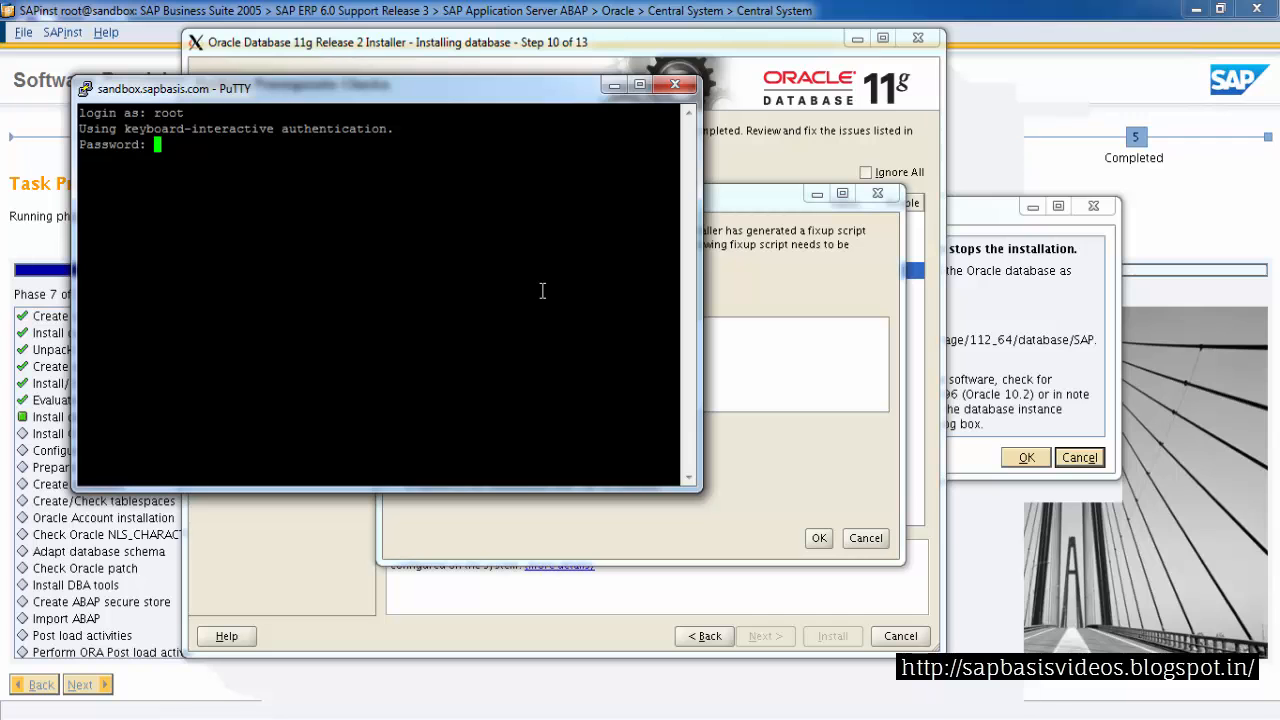
key("Return")
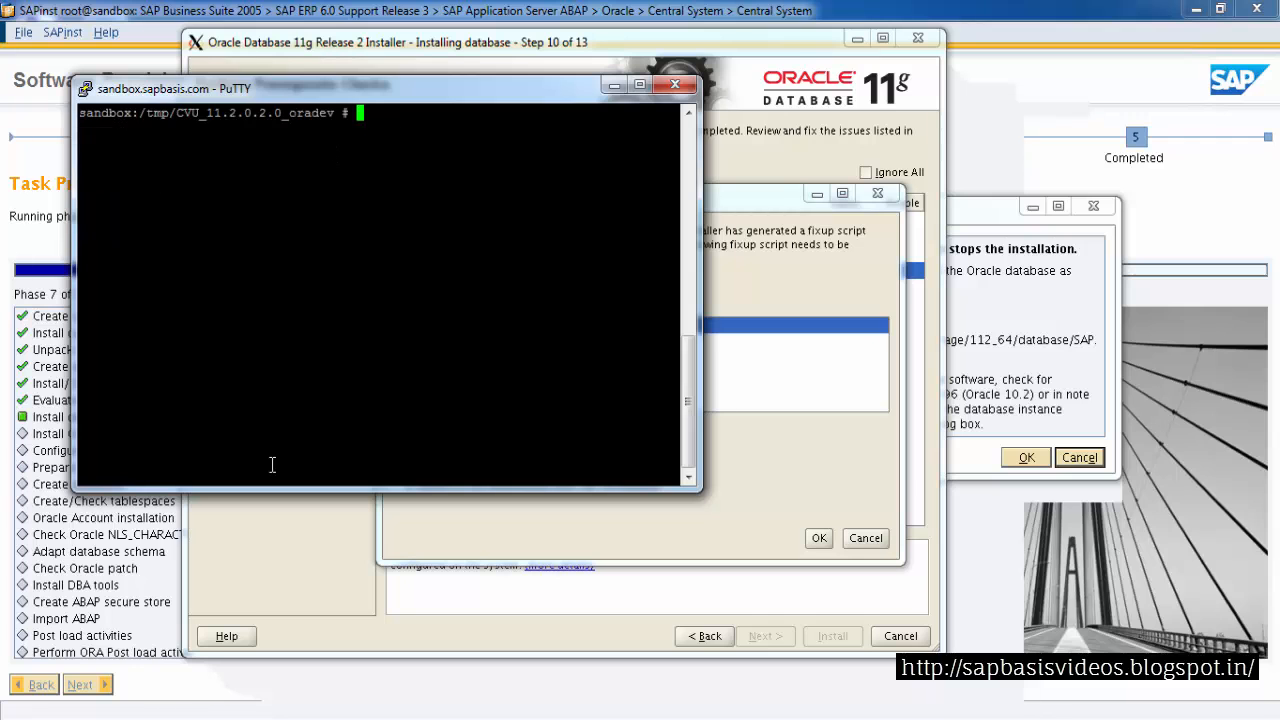
Change to /tmp/CVU_11.2.0.2.0_oradev and list its contents
type("cd")
right_click(379, 325)
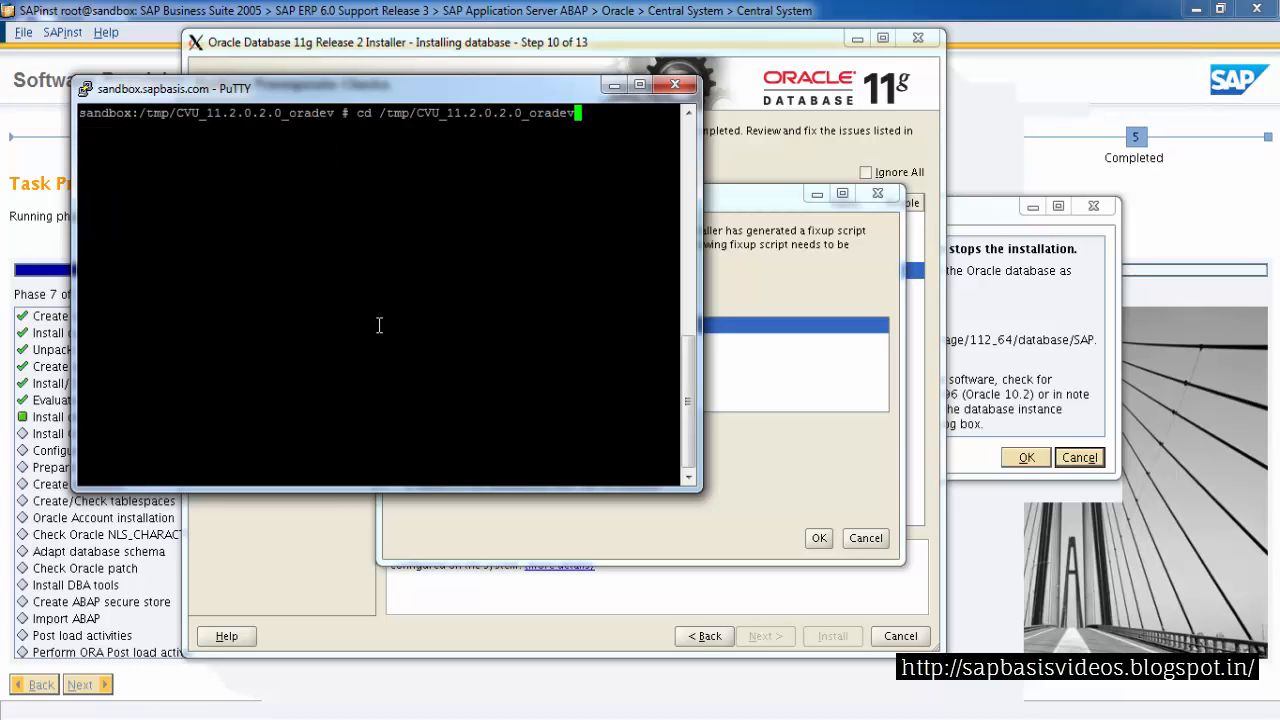
key("Return")
type("ls")
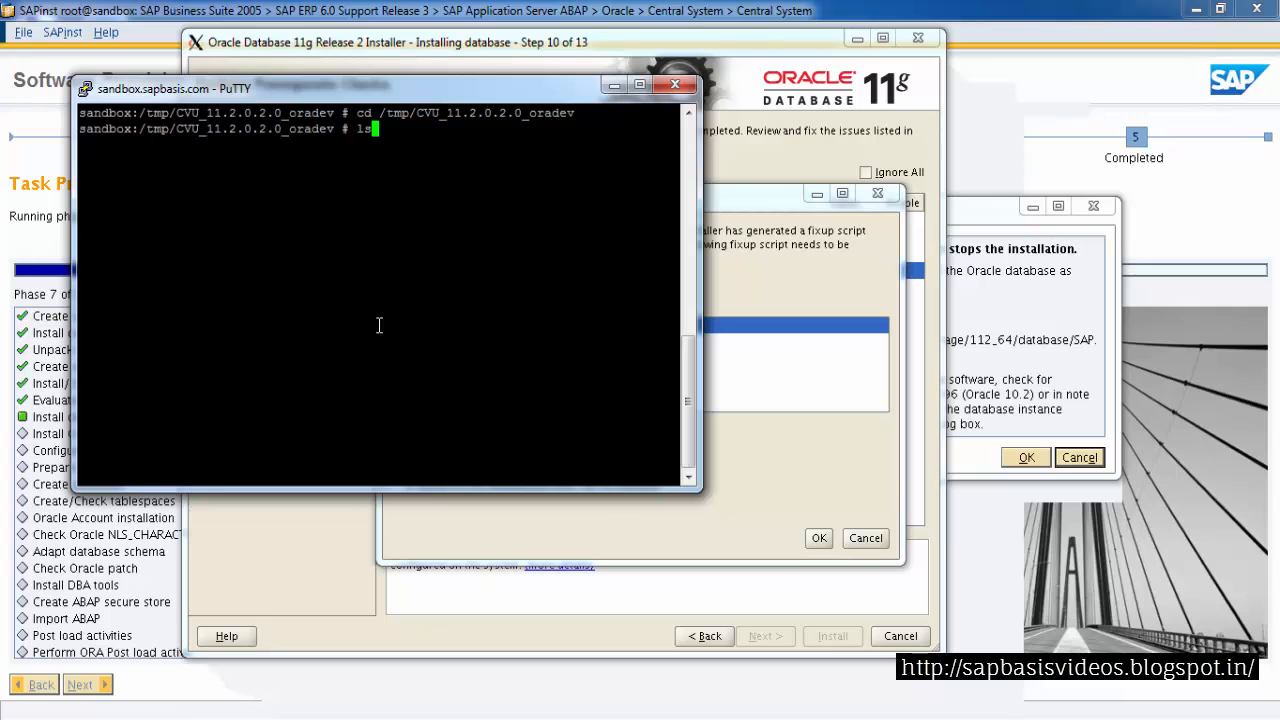
key("Return")
Copy the runfixup.sh script name and run ./runfixup.sh as root in the CVU directory
left_click(741, 292)
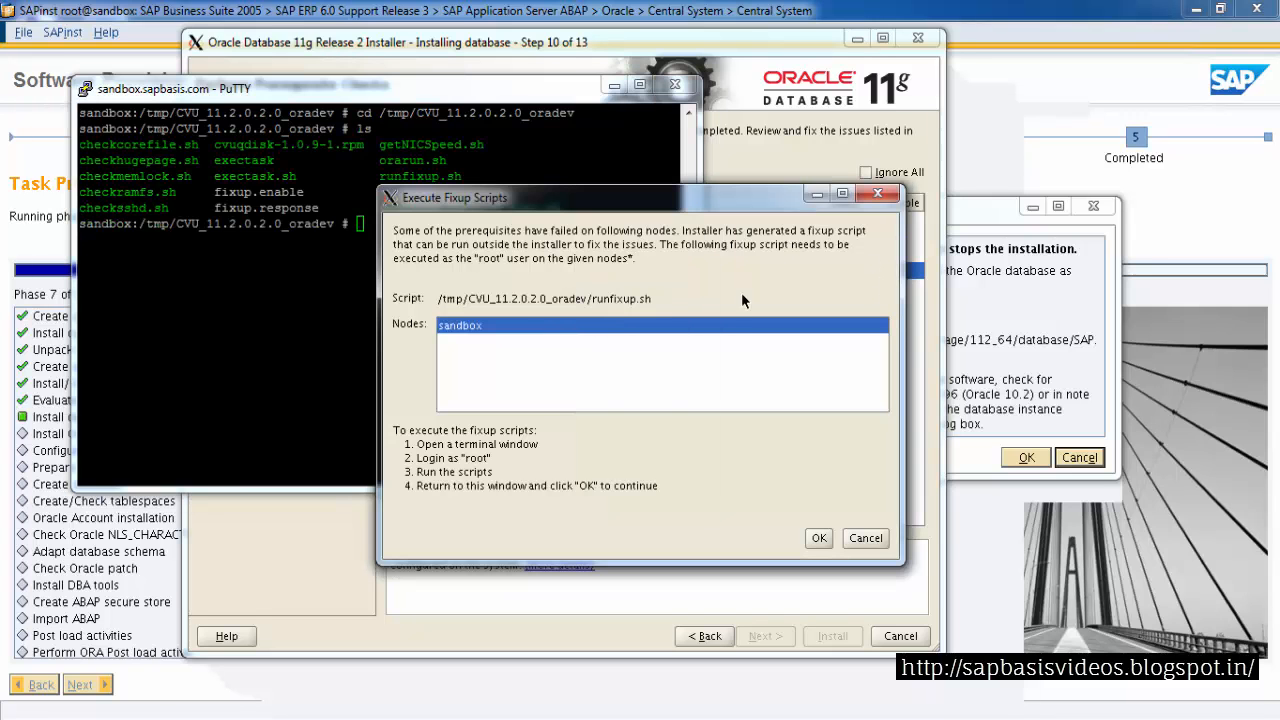
double_click(605, 302)
left_click(658, 302)
left_click(474, 101)
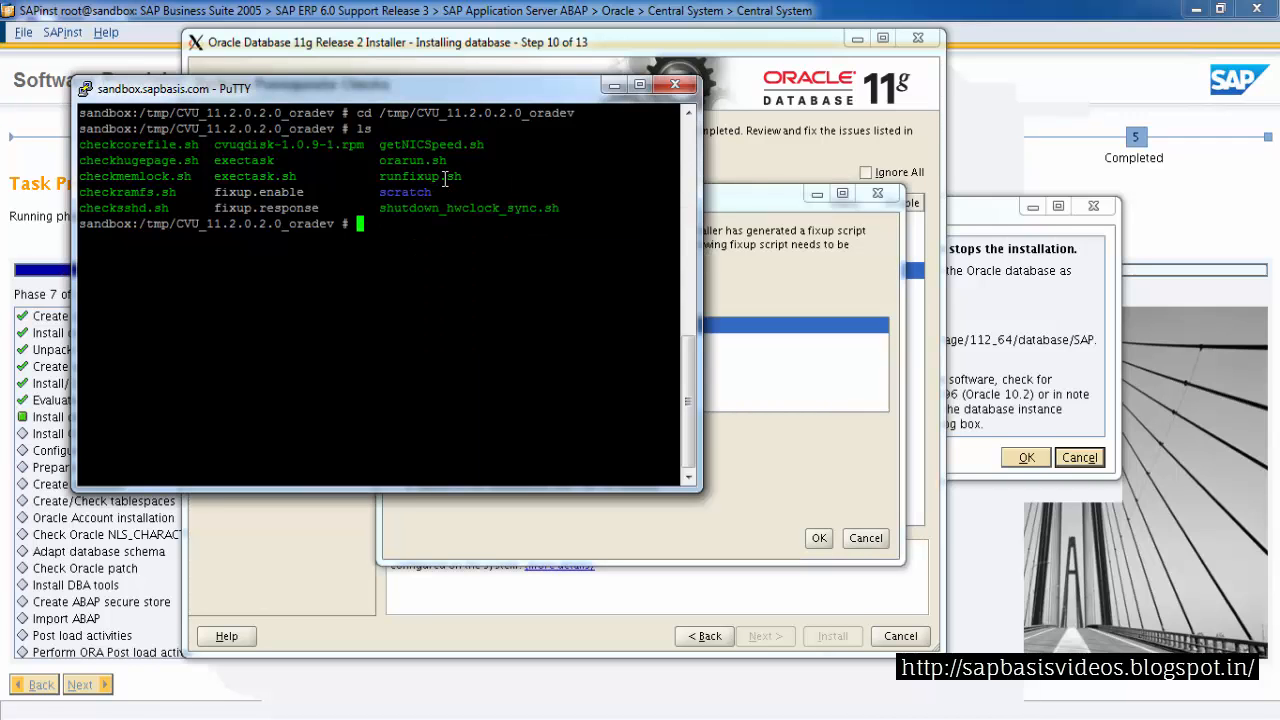
double_click(407, 178)
left_click(406, 275)
type("./")
right_click(406, 275)
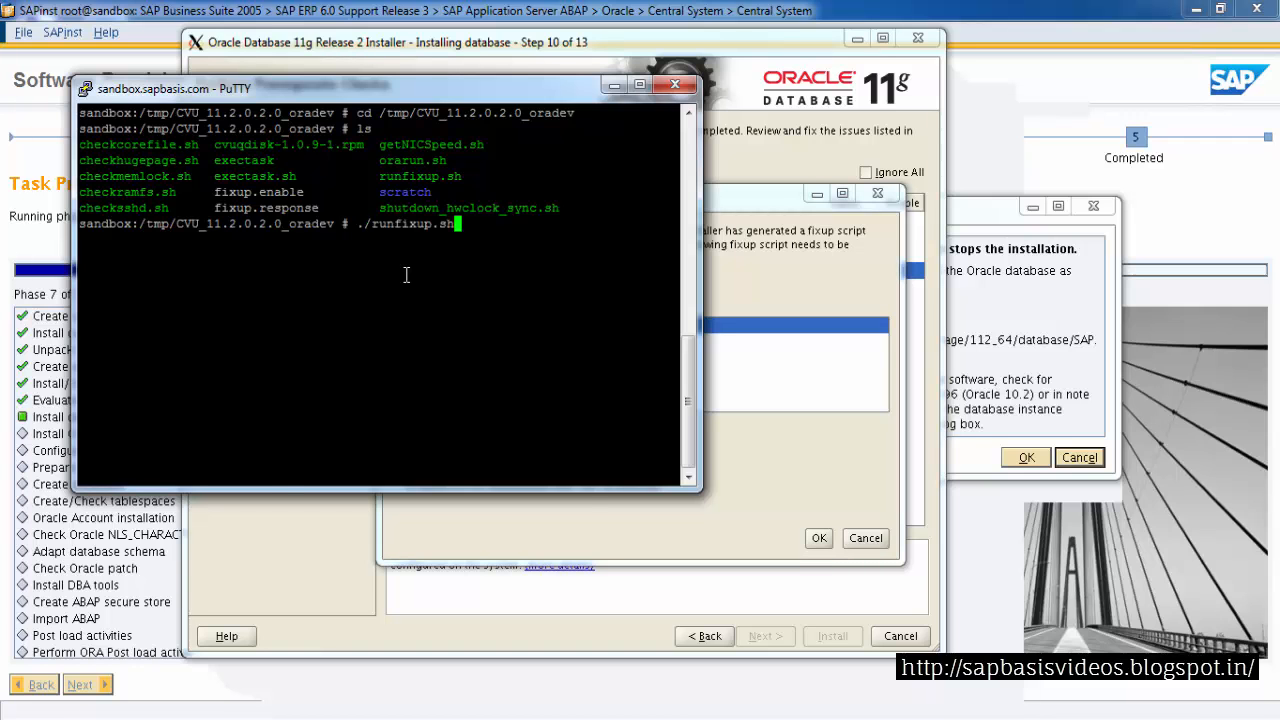
key("Return")
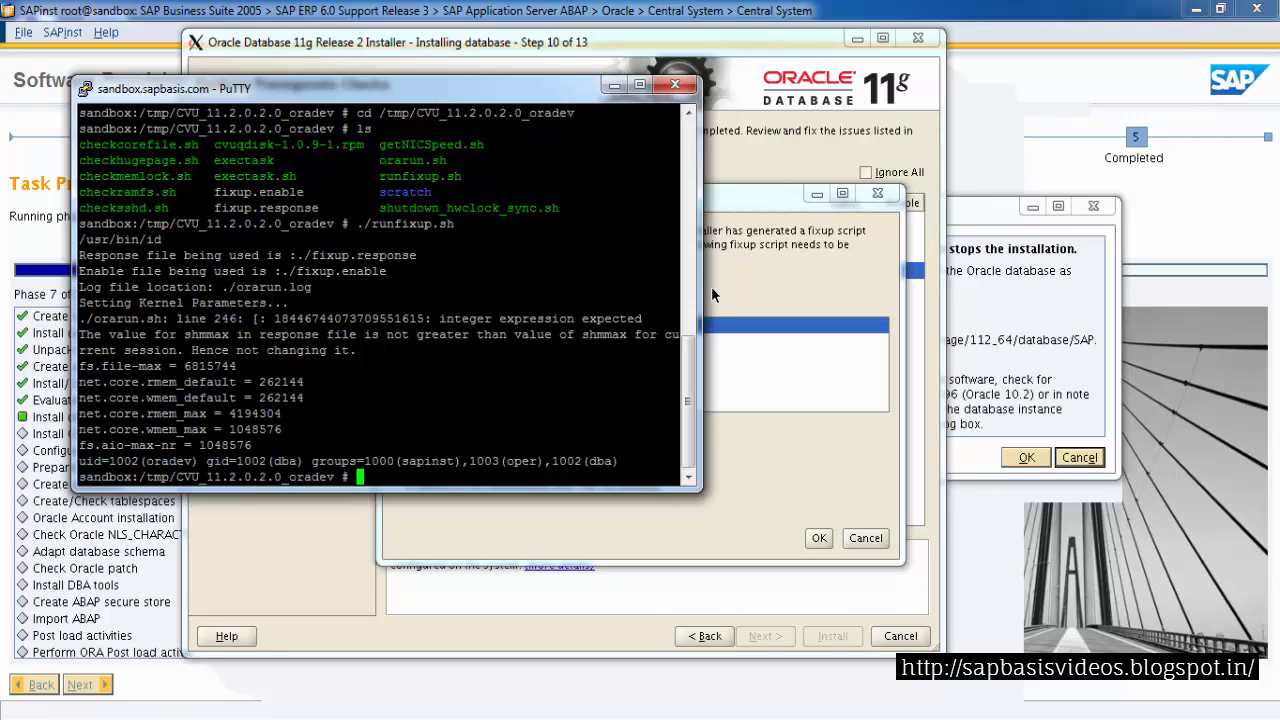
Confirm the fixup scripts dialog and open the details of the failed shmmax kernel parameter check
left_click(614, 85)
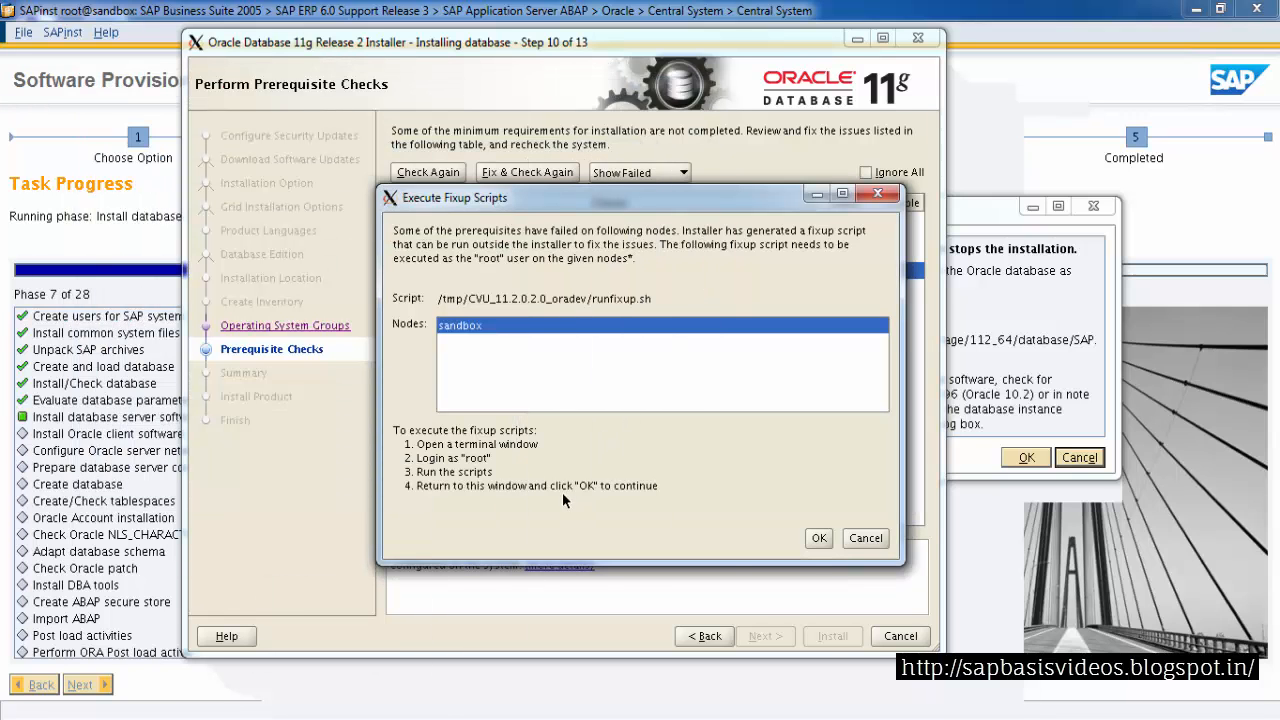
left_click(818, 540)
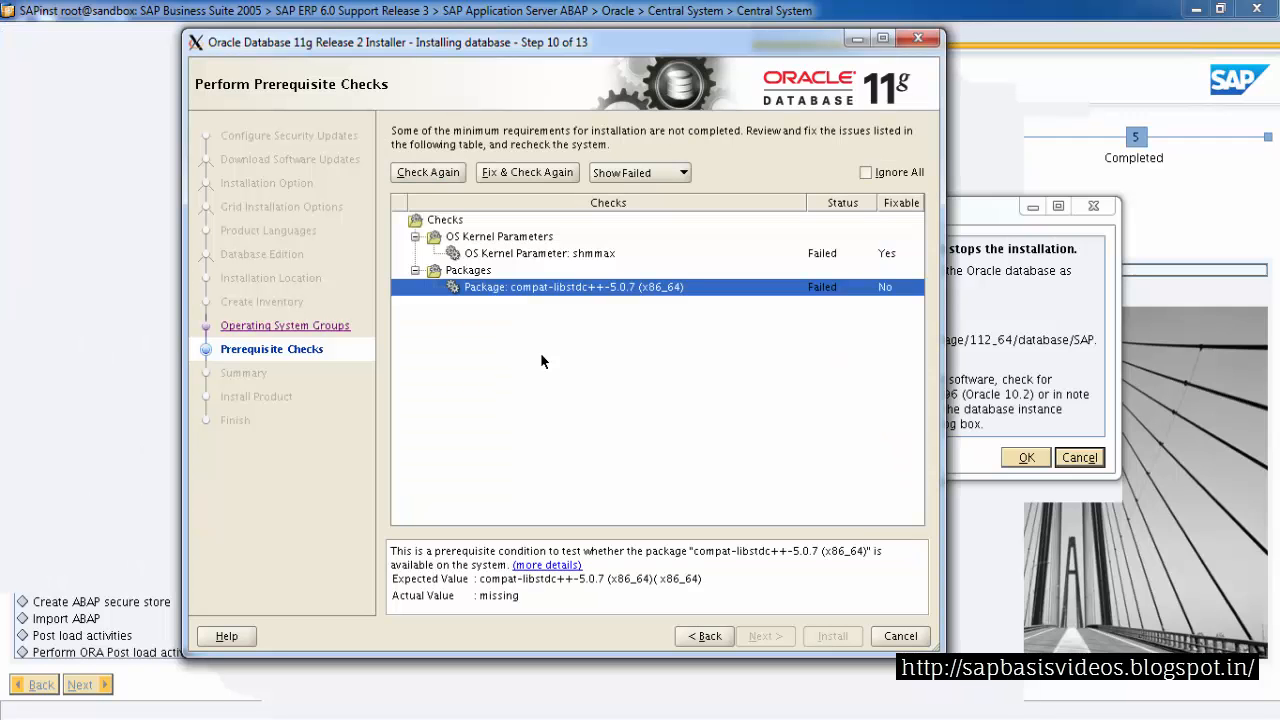
left_click(500, 256)
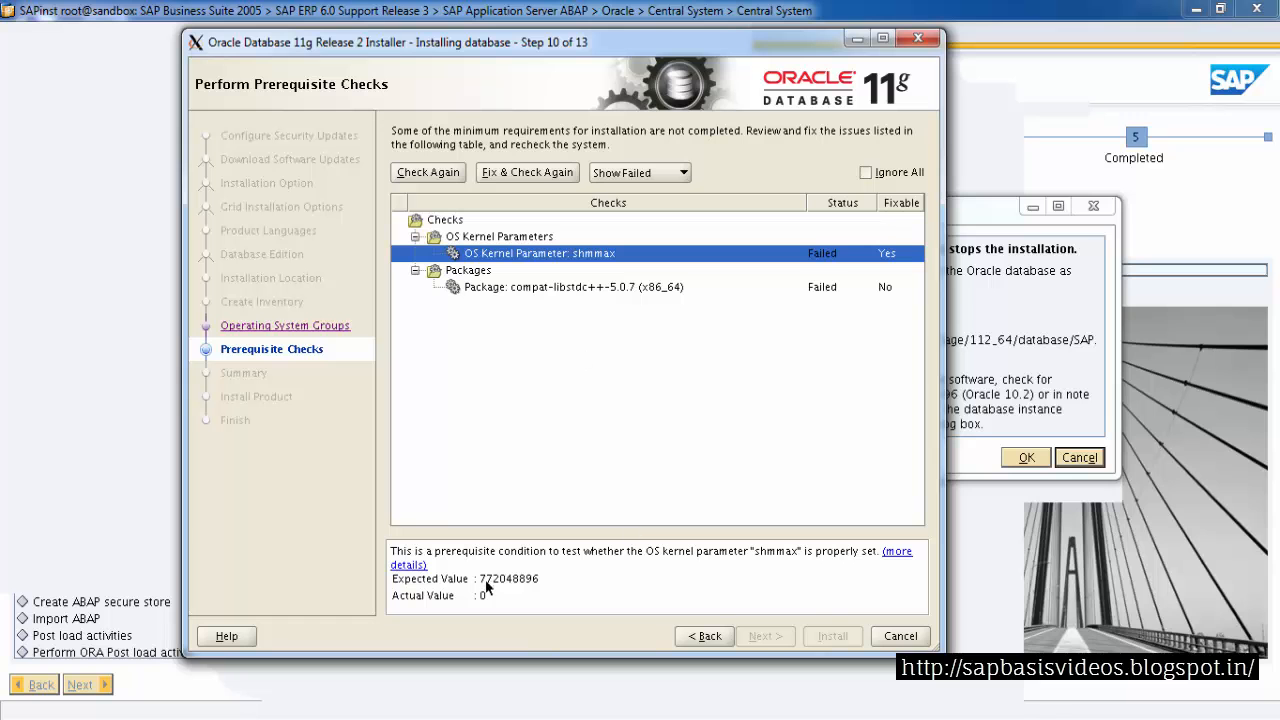
left_click(418, 566)
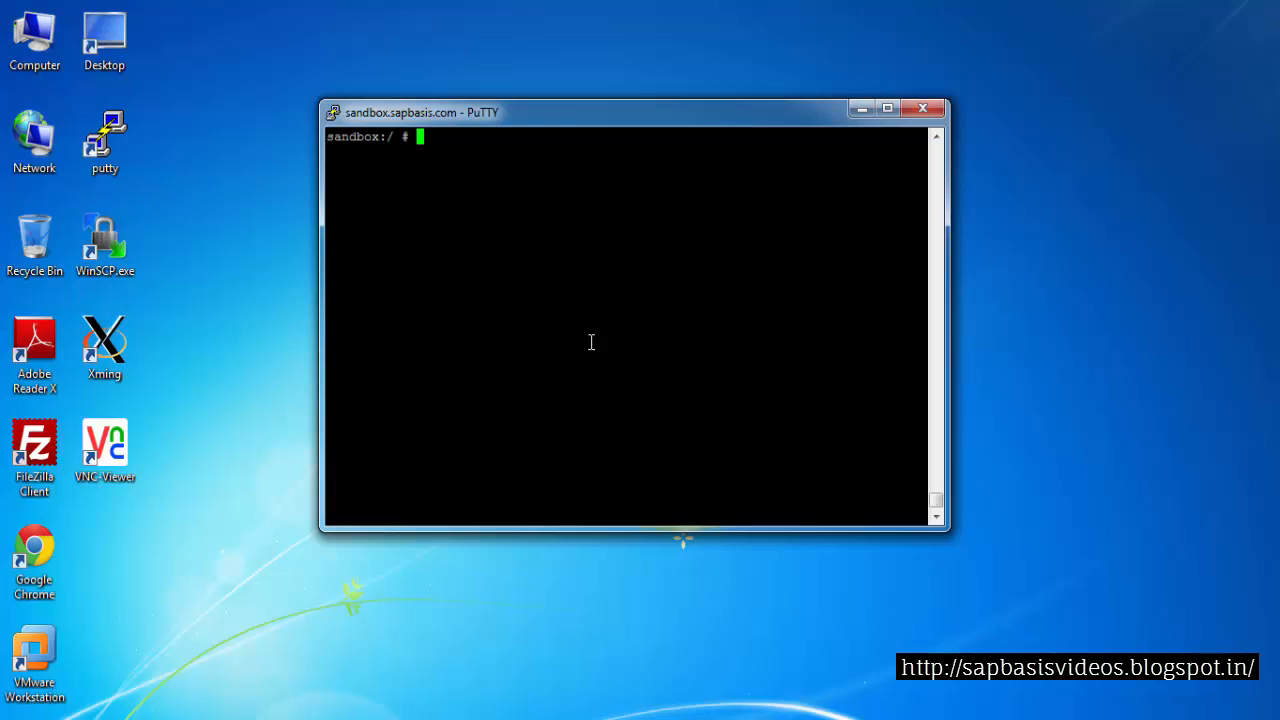
Confirm the root user, change to /etc and list the files matching sysctl.con
type("whoami")
key("Return")
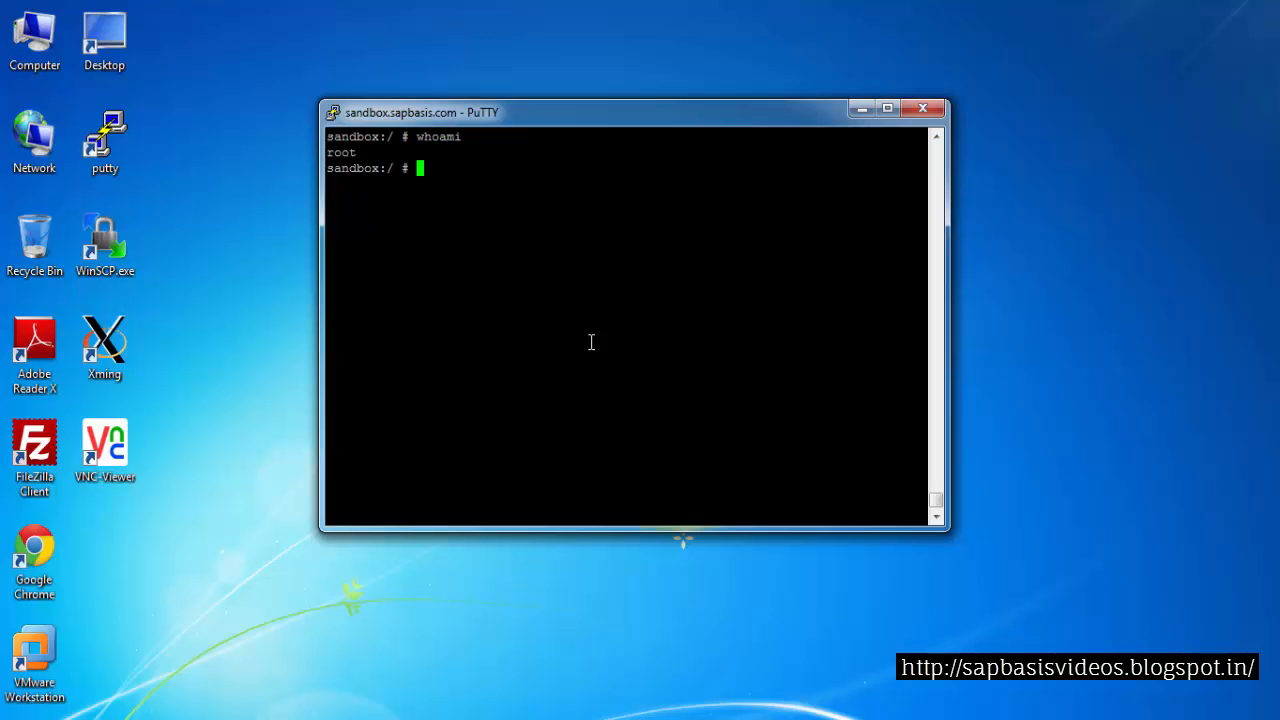
type("cd /etc")
key("Return")
type("ls")
key("BackSpace")
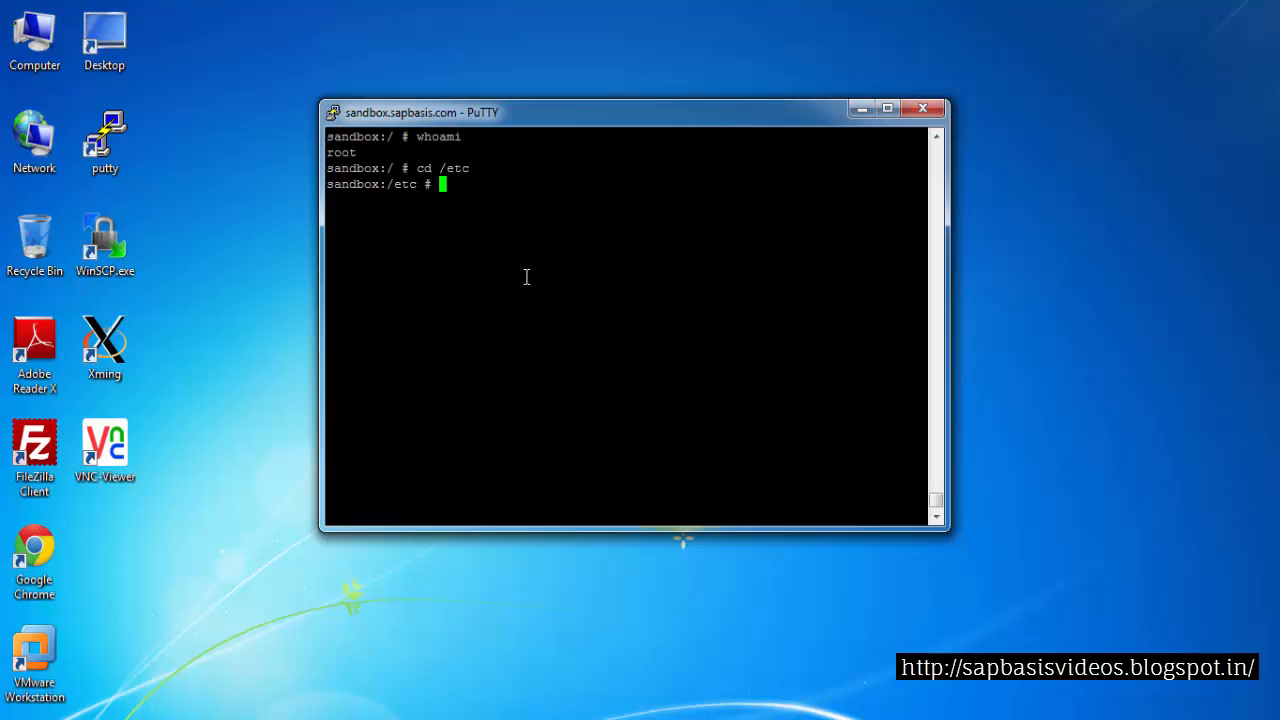
type("ls |grep sysctl.con")
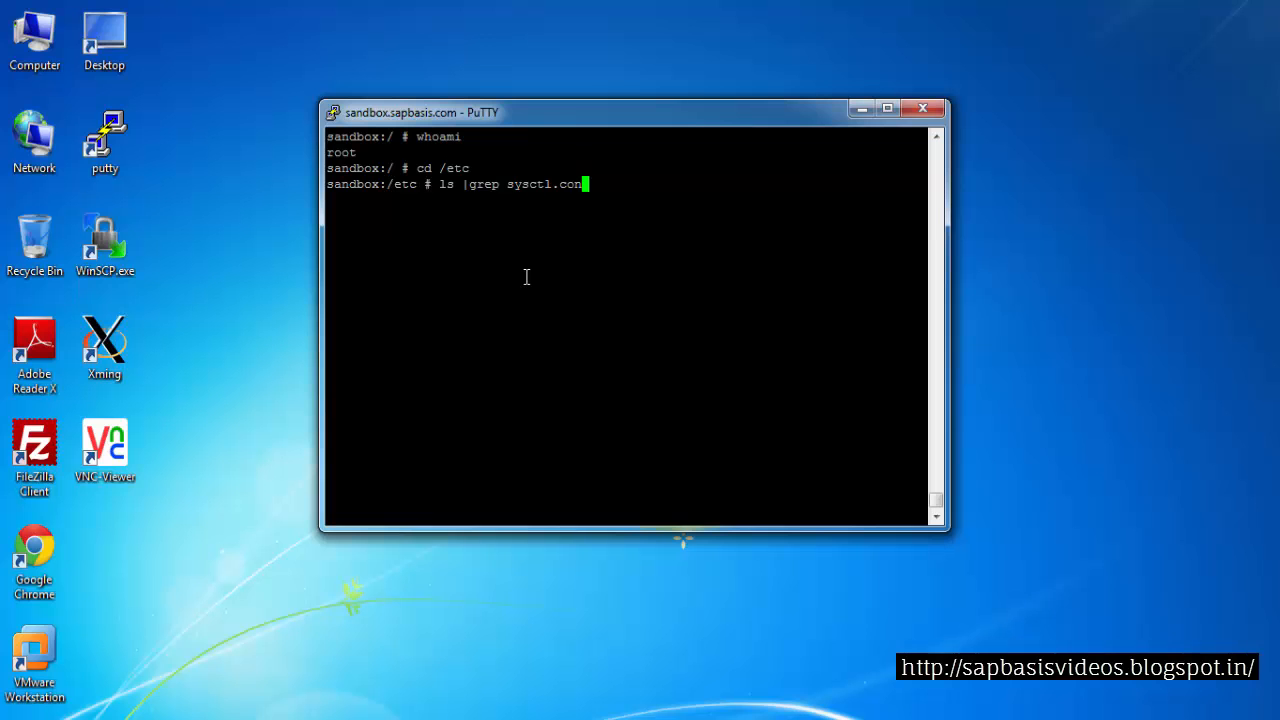
key("Return")
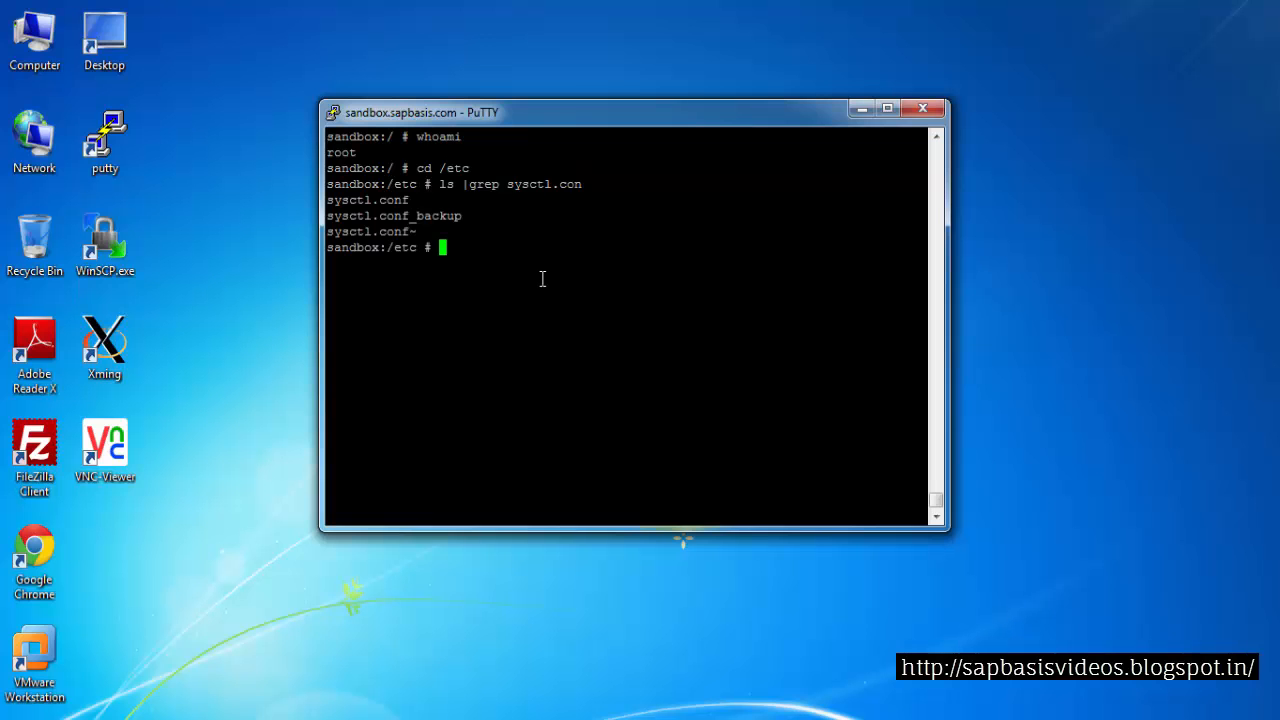
Display the shmmax entries of sysctl.conf with more piped through grep shmmax
double_click(348, 205)
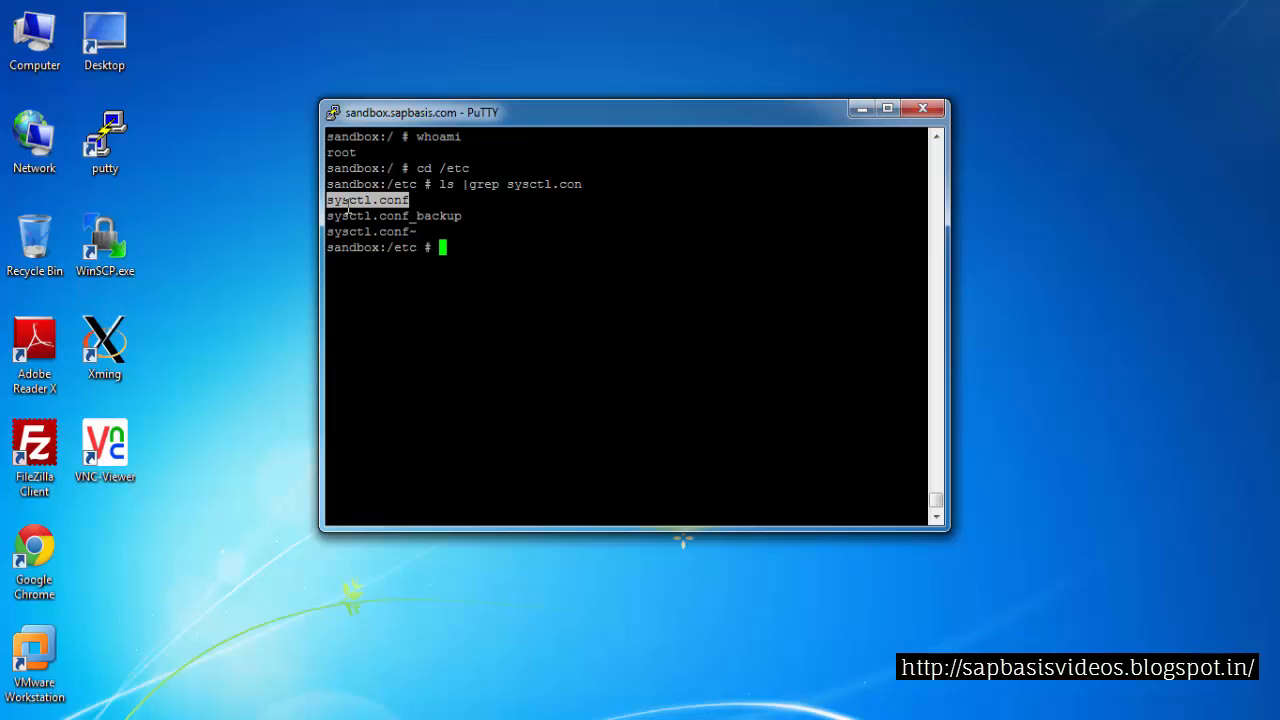
left_click(510, 226)
type("more")
right_click(510, 226)
type("|grep shmmax")
key("Return")
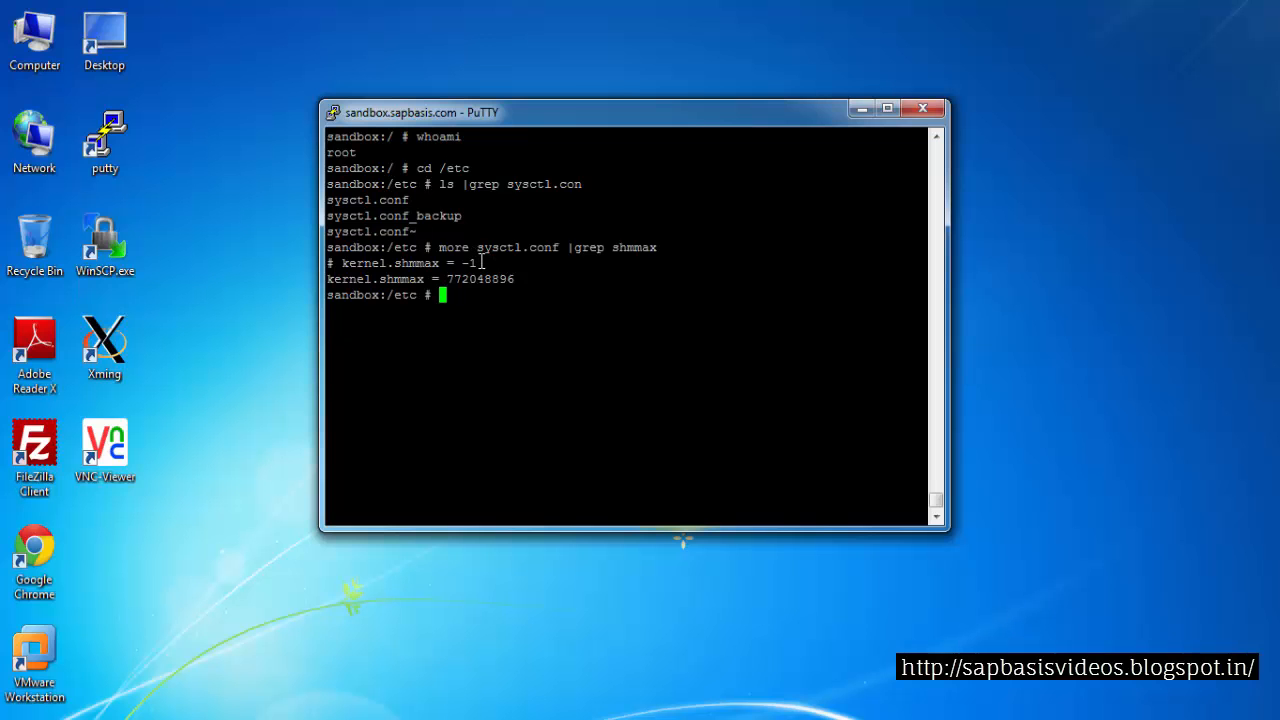
Reload the kernel parameters with sysctl -p and rerun the prerequisite checks
left_click_drag(479, 263, 332, 264)
left_click(333, 264)
left_click_drag(370, 202, 327, 202)
right_click(489, 310)
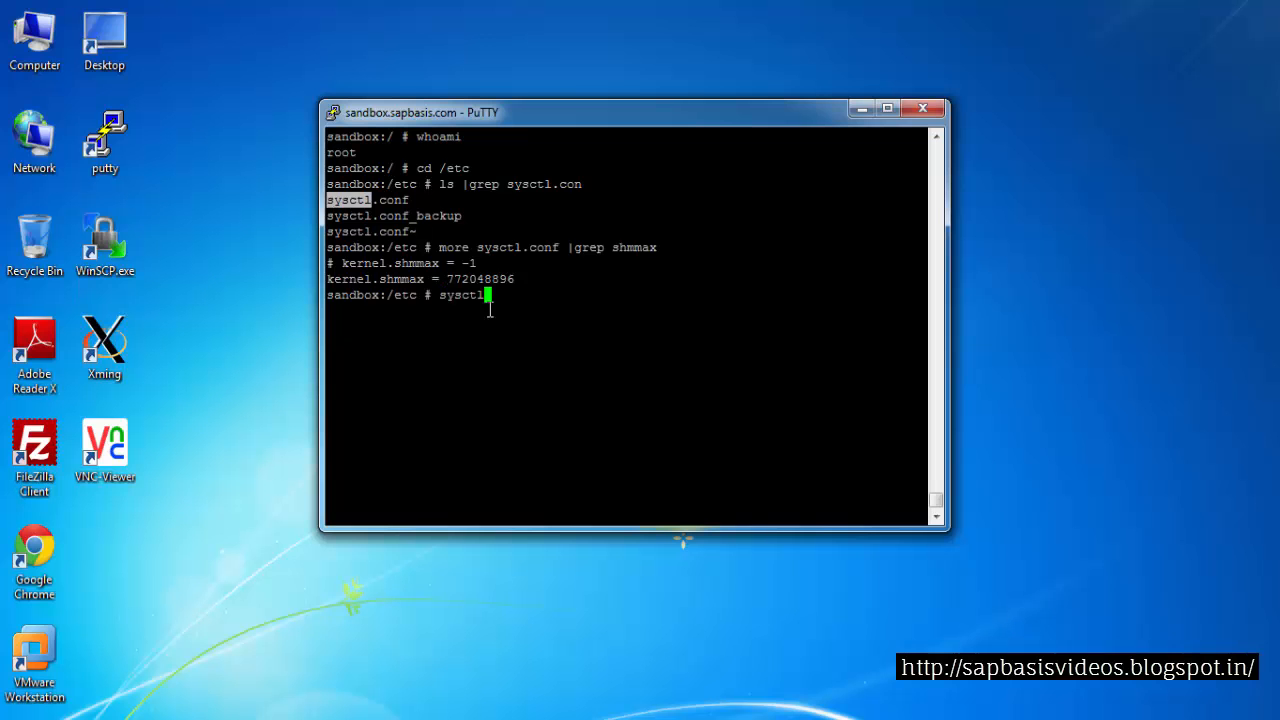
type("-p")
key("Return")
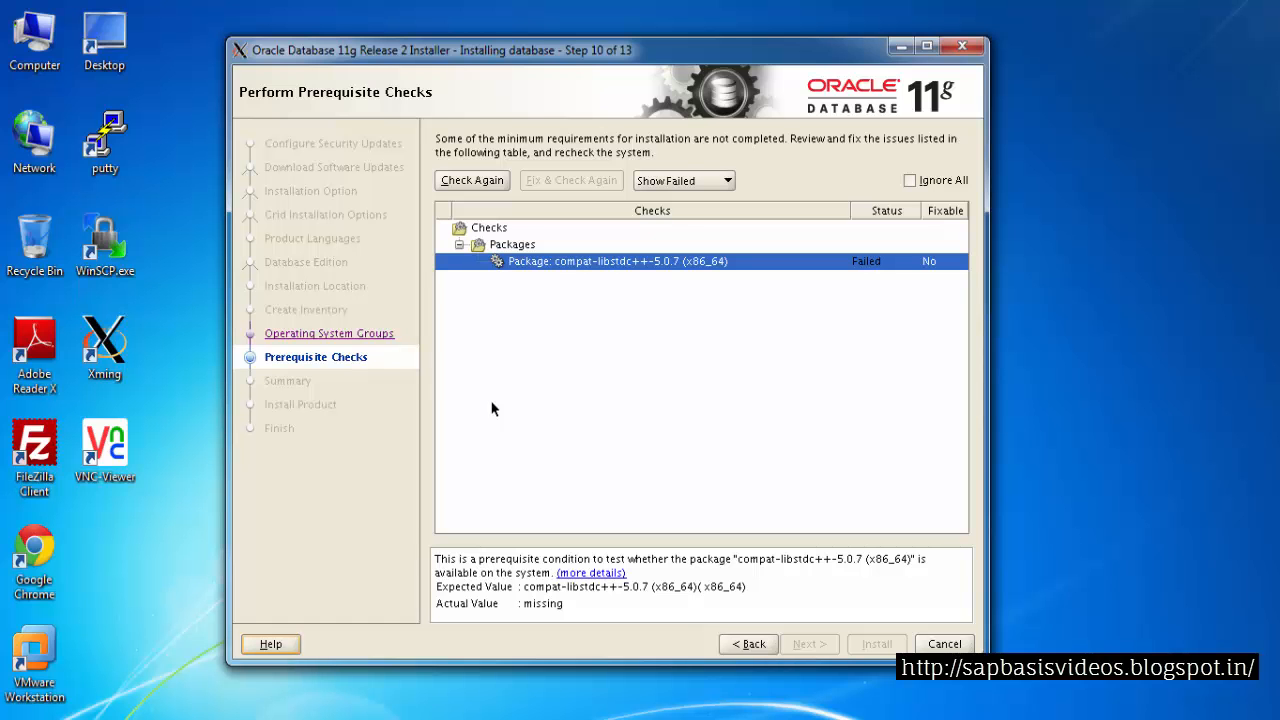
left_click(472, 183)
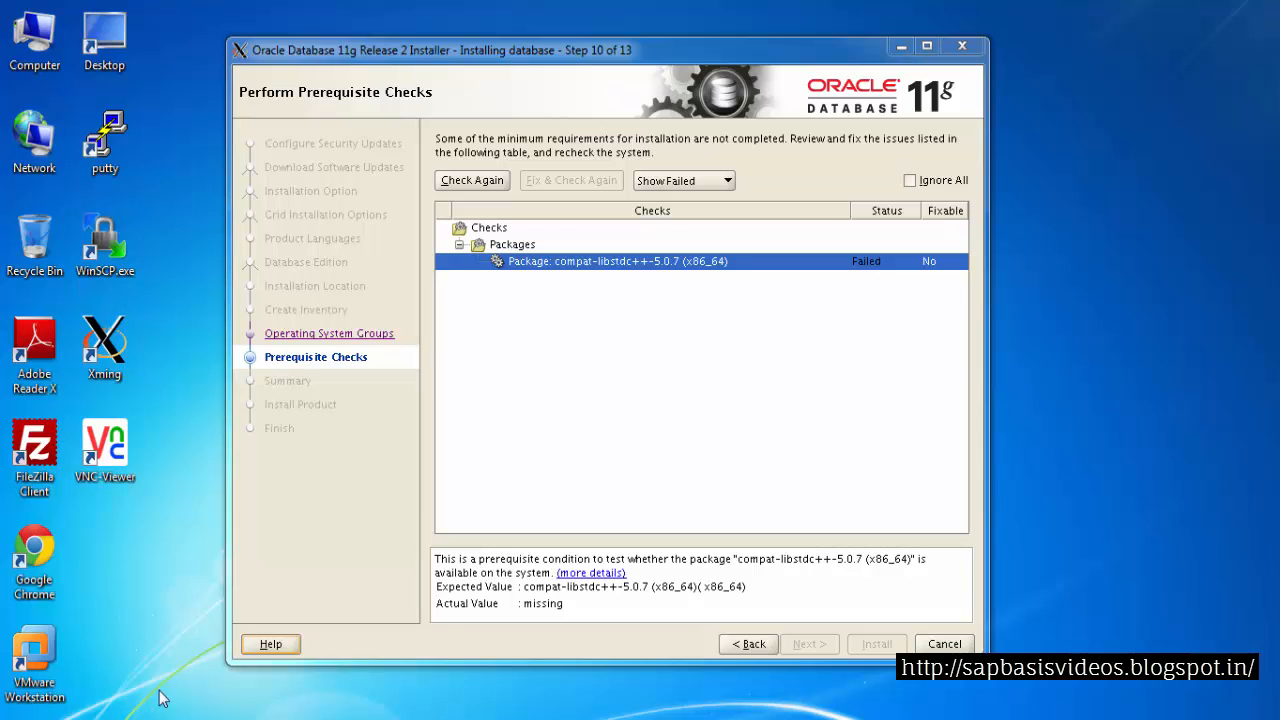
Review the libstdc++ troubleshooting notes in the SAP ECC 6 installation presentation
left_click(142, 718)
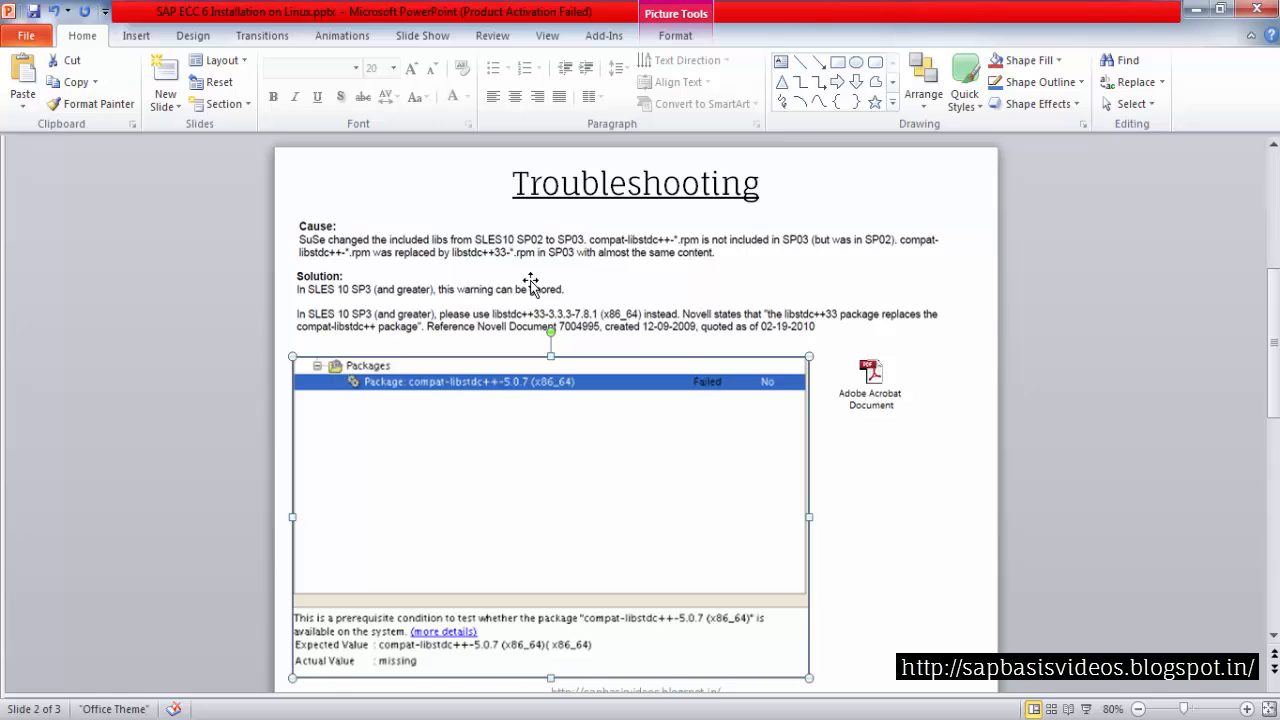
left_click(727, 308)
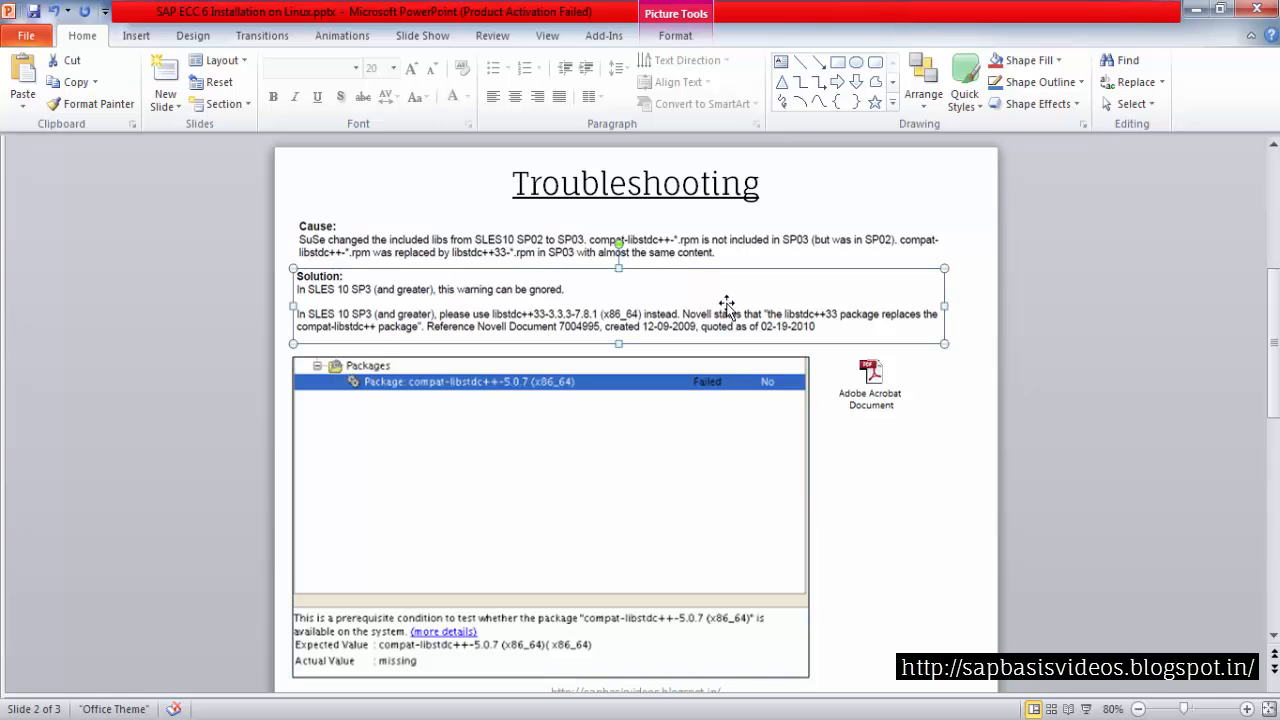
scroll(722, 283, "up", 3)
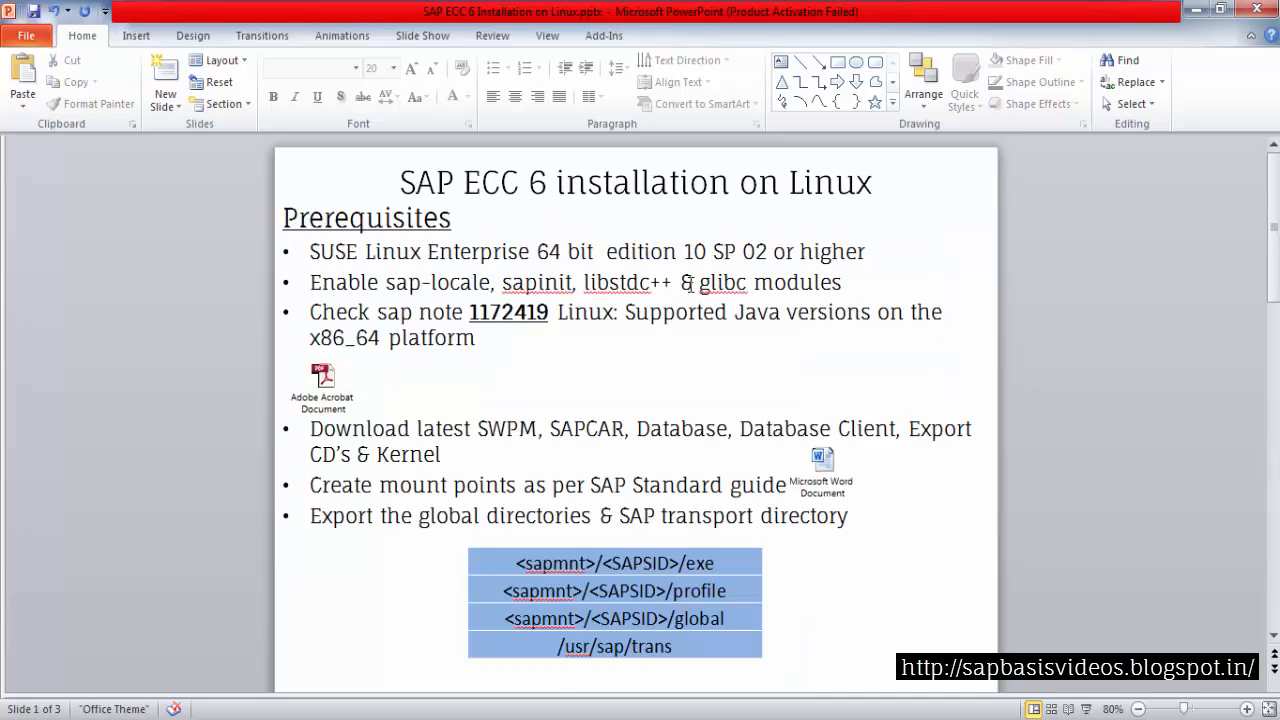
left_click_drag(584, 283, 628, 284)
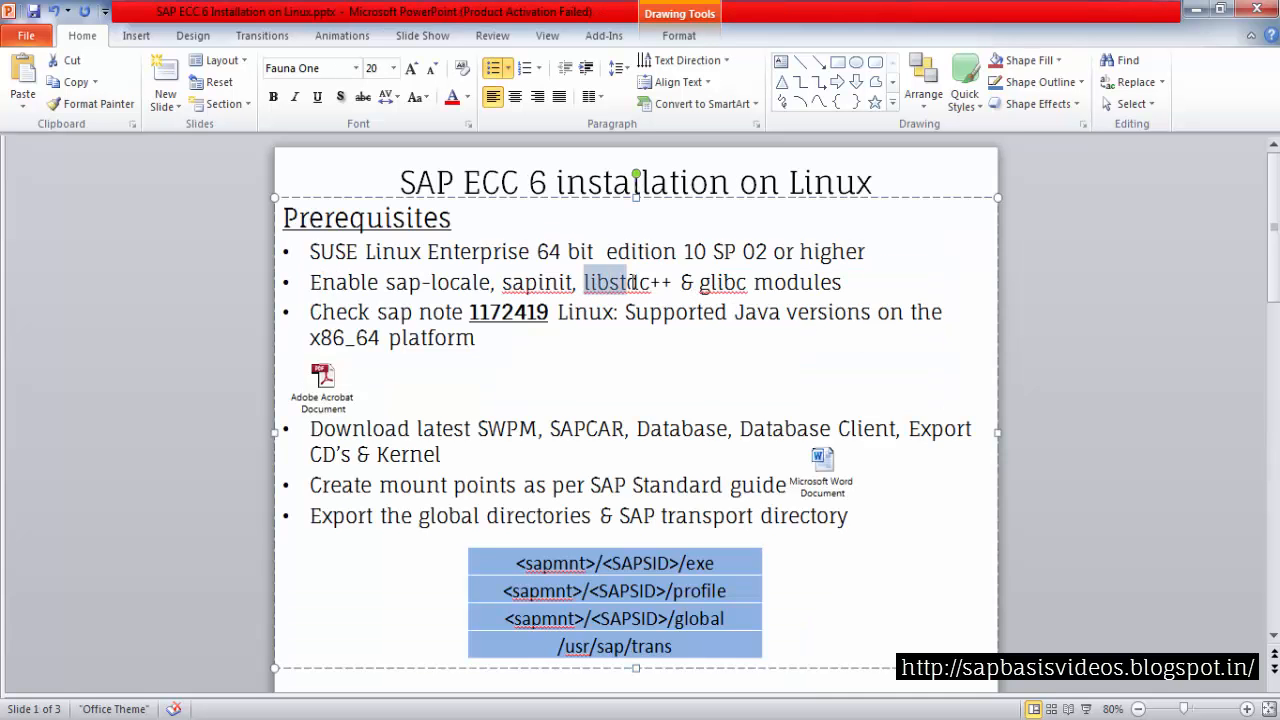
left_click(1196, 8)
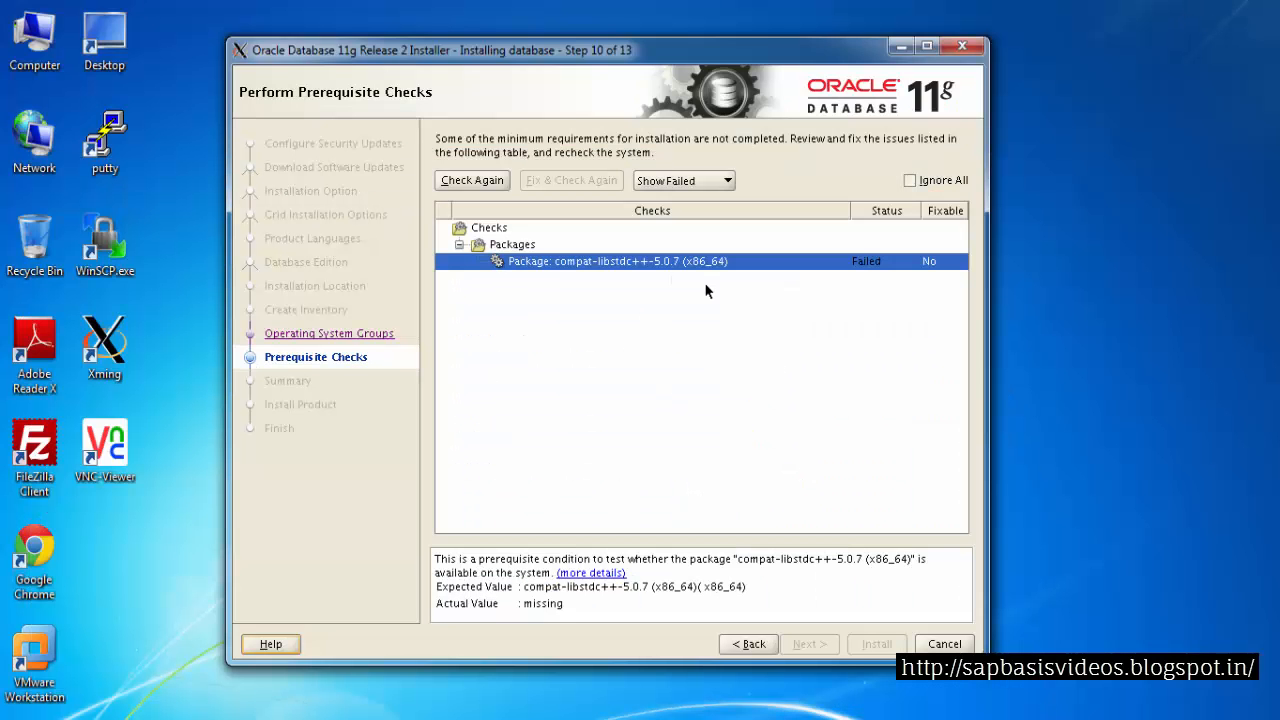
Ignore all remaining failed checks, continue to the summary and start the installation
left_click(909, 180)
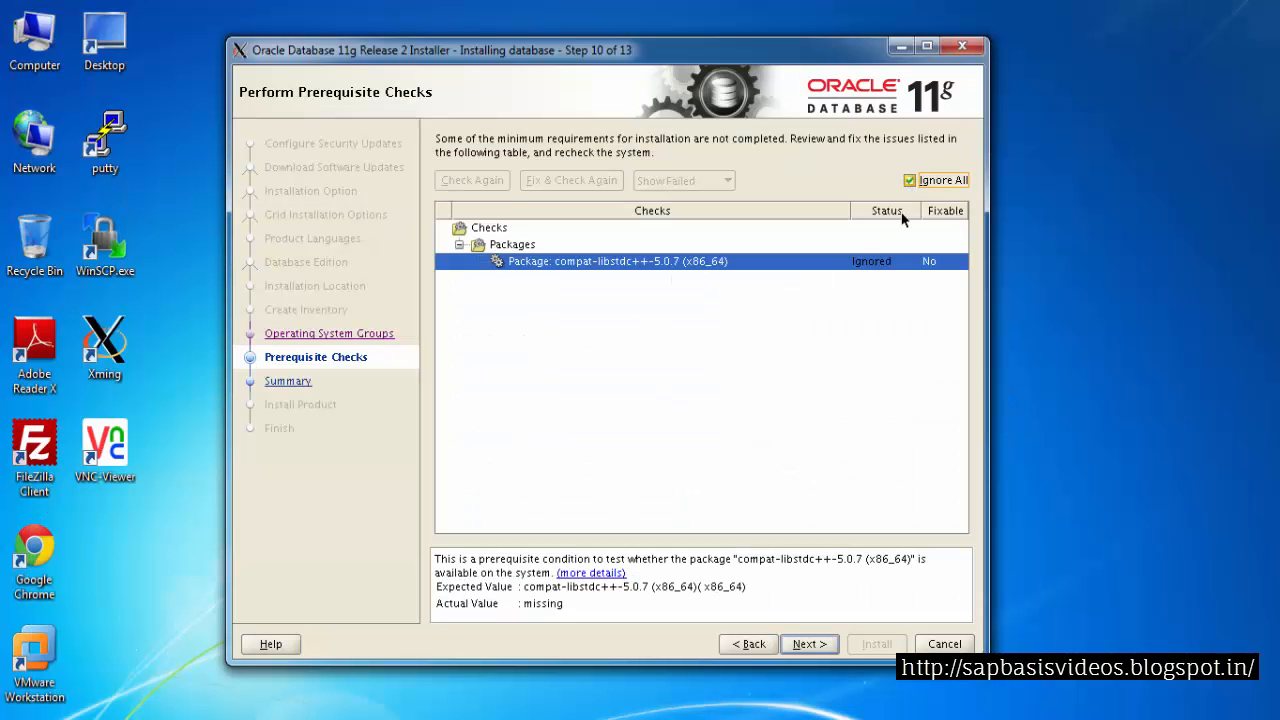
left_click(802, 643)
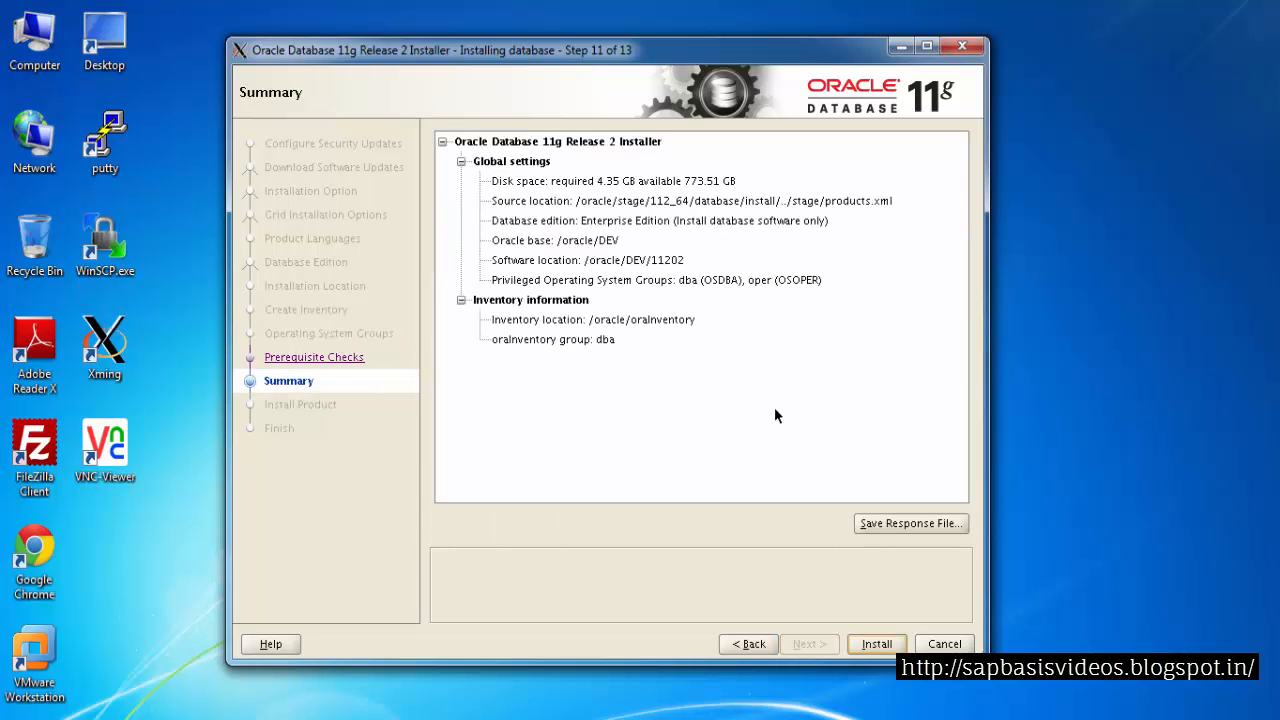
left_click(866, 646)
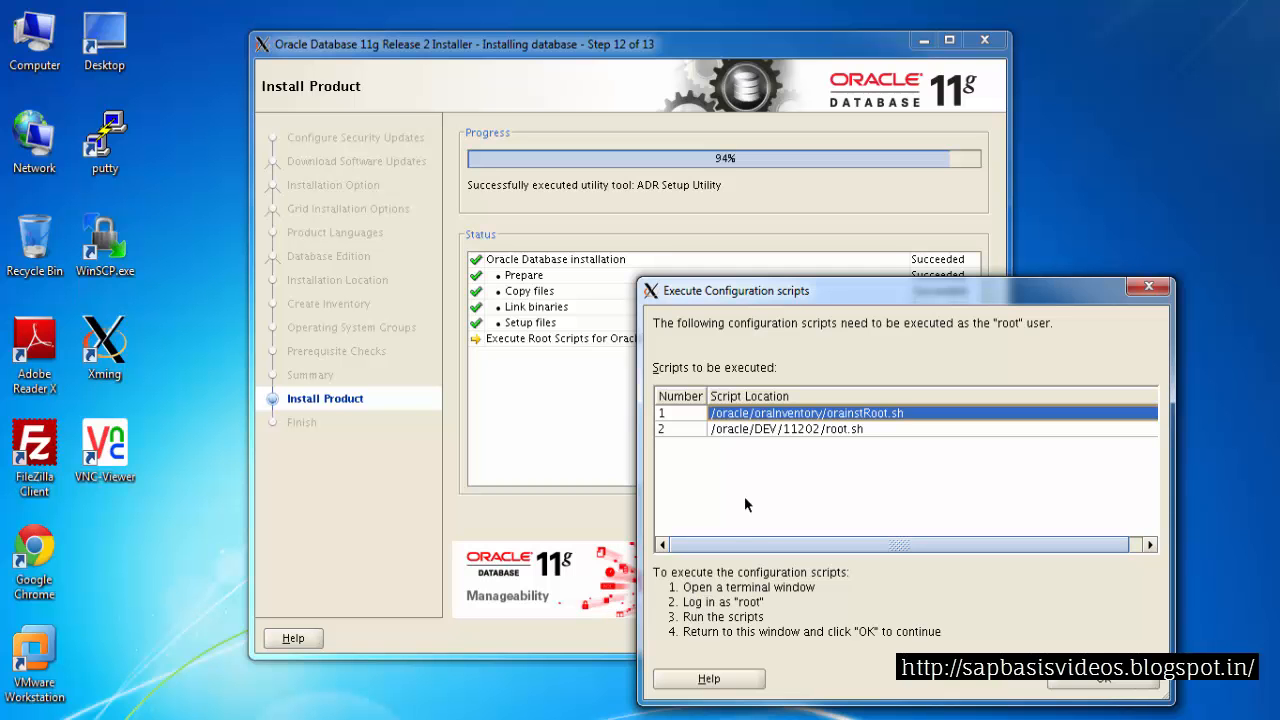
Switch to the root PuTTY session and check the current user with whoami
mouse_move(330, 694)
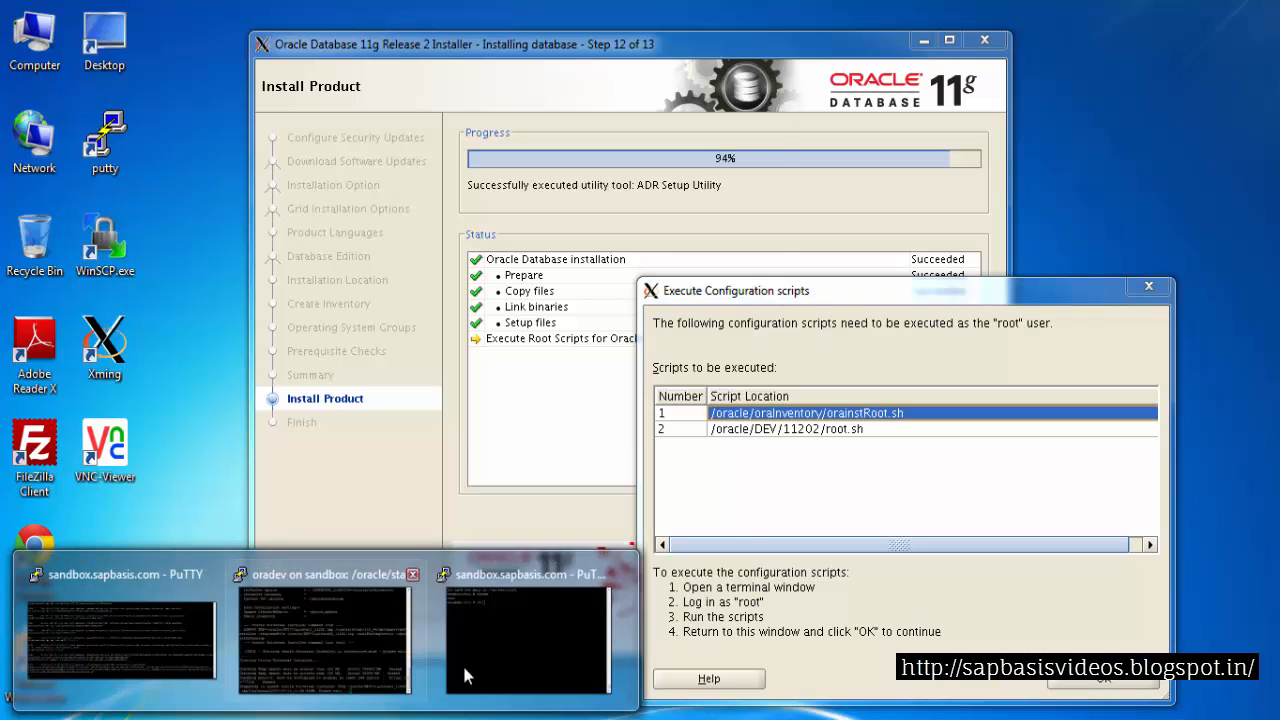
left_click(465, 677)
type("whoami")
key("Return")
left_click_drag(432, 15, 336, 62)
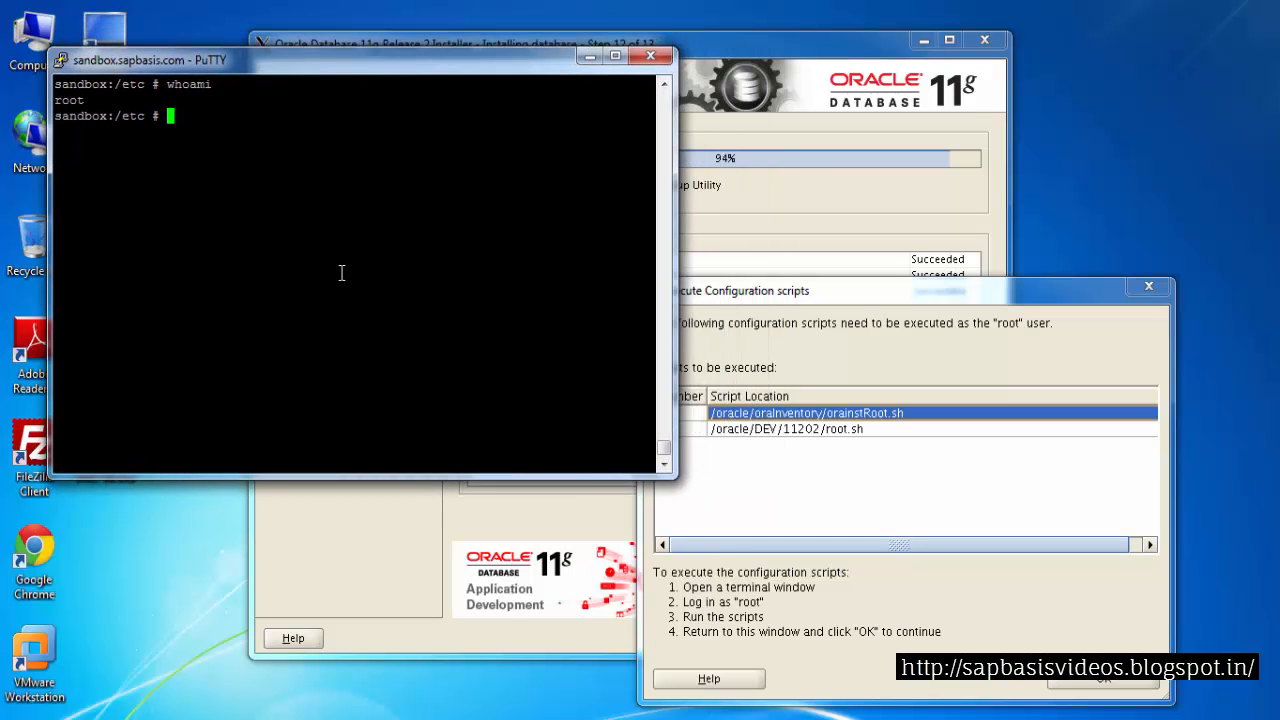
Change to /oracle/oraInventory and list its contents
type("cd /oracle/or")
key("Tab")
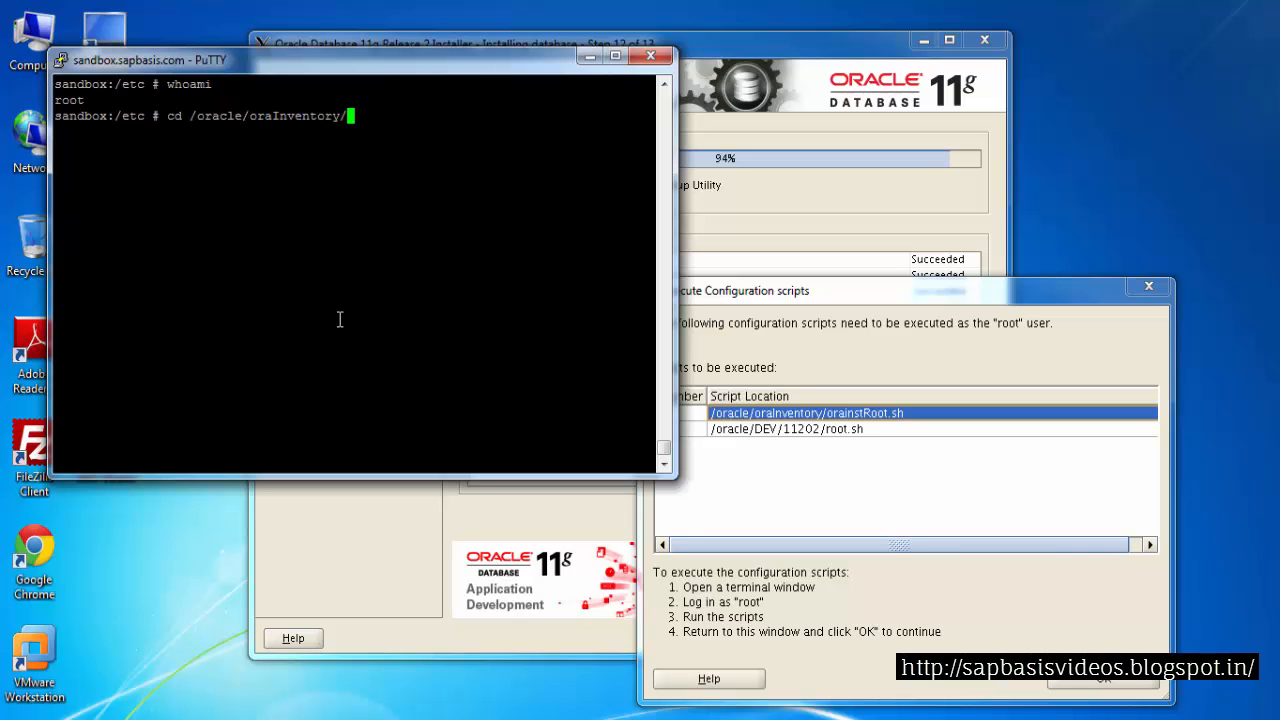
key("BackSpace")
key("Return")
type("ls")
key("Return")
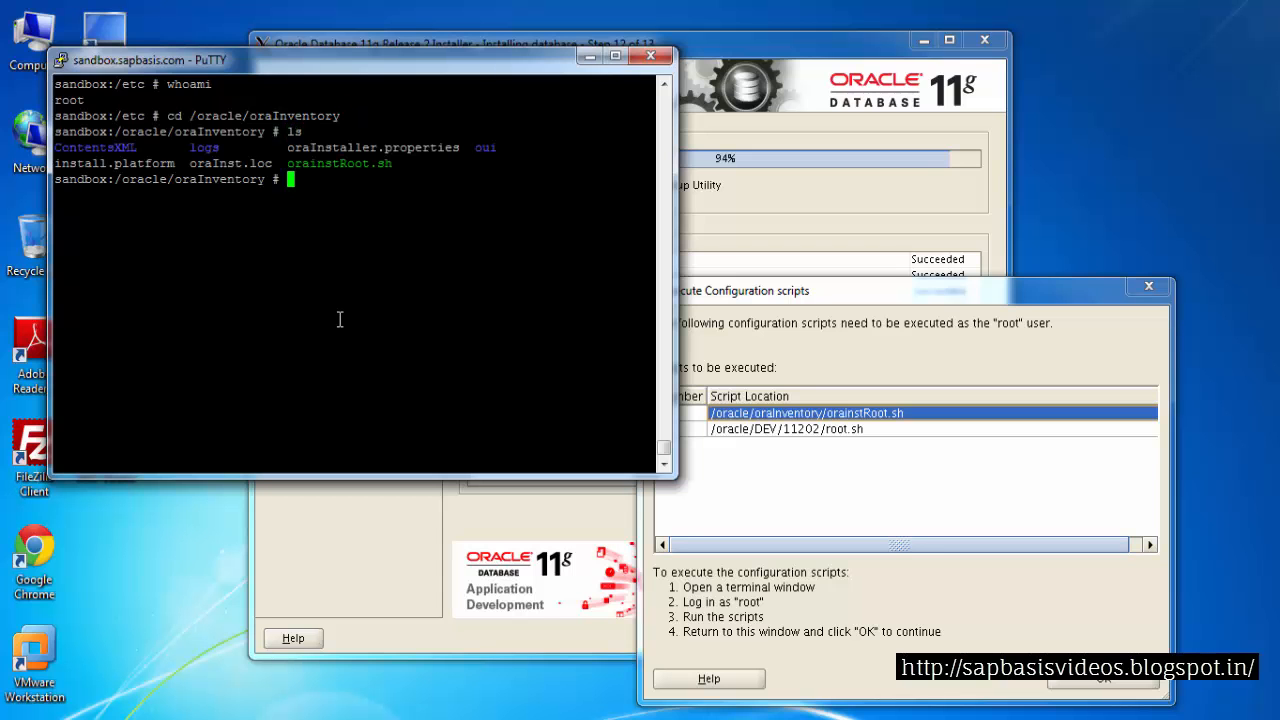
Run the orainstRoot.sh configuration script as root
type("./")
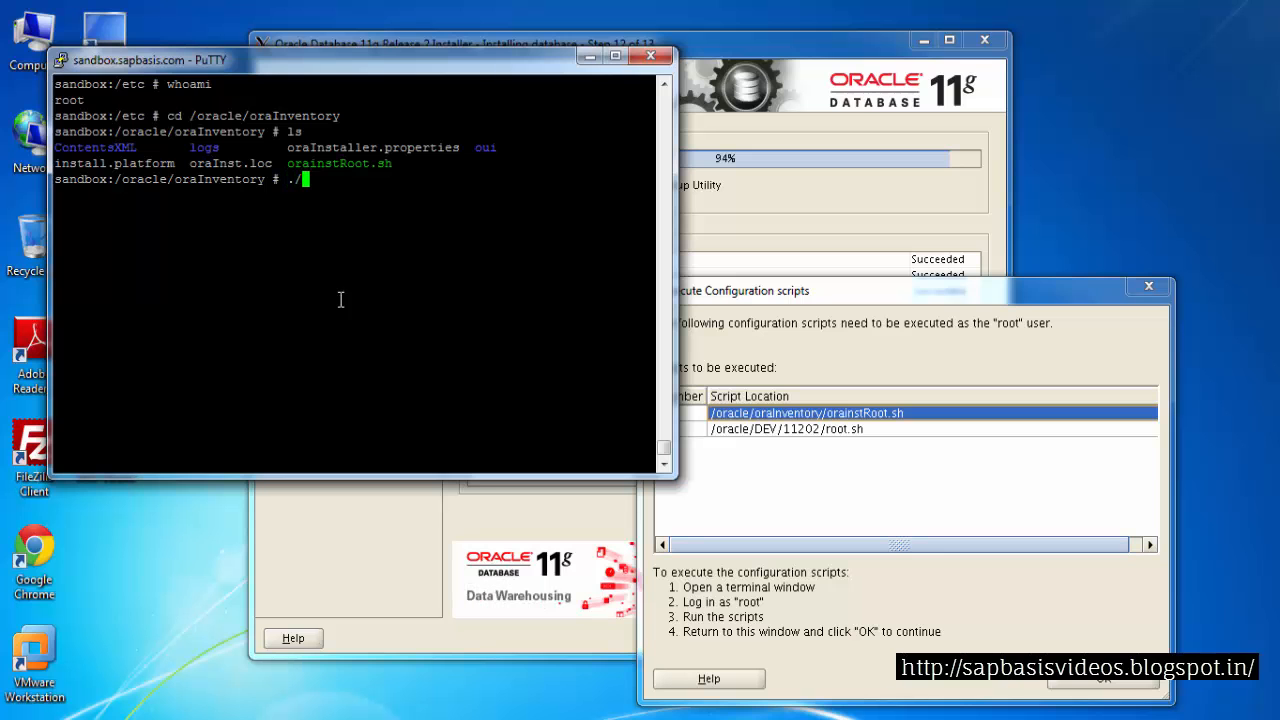
double_click(350, 163)
right_click(366, 201)
key("Return")
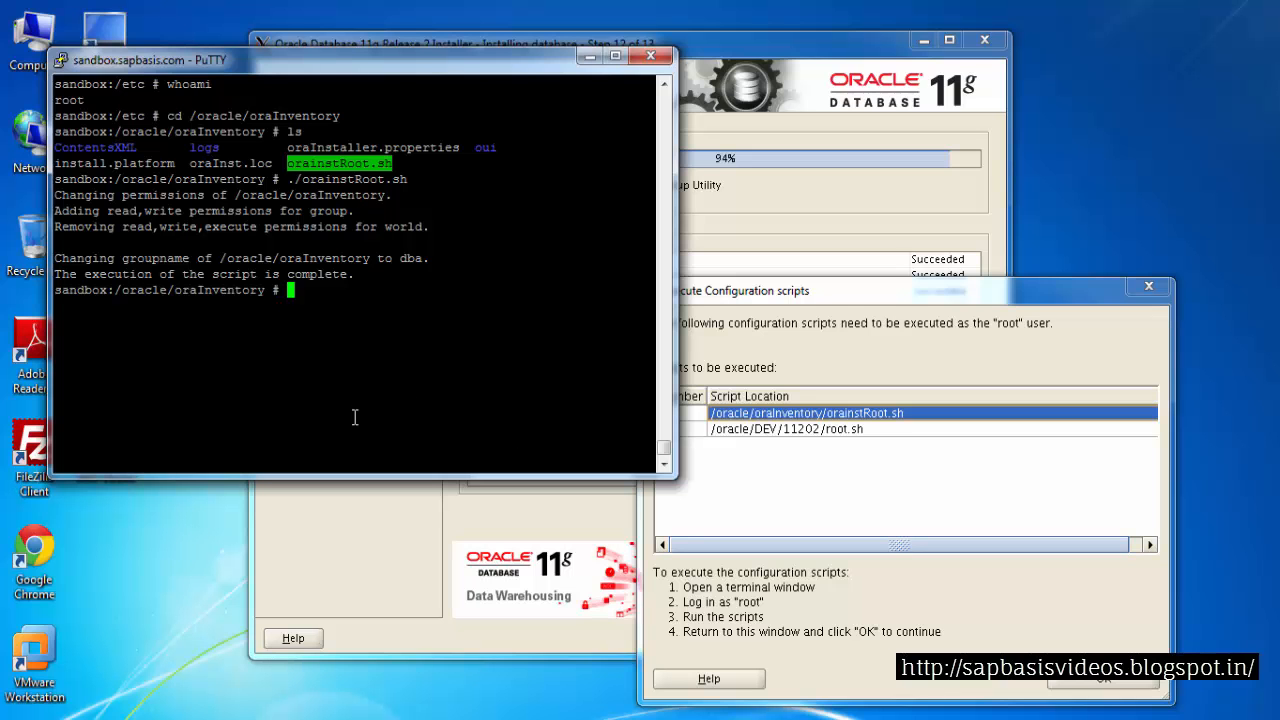
Change to /oracle/DEV/11202 and list its contents
type("cd /oracle/DEV/")
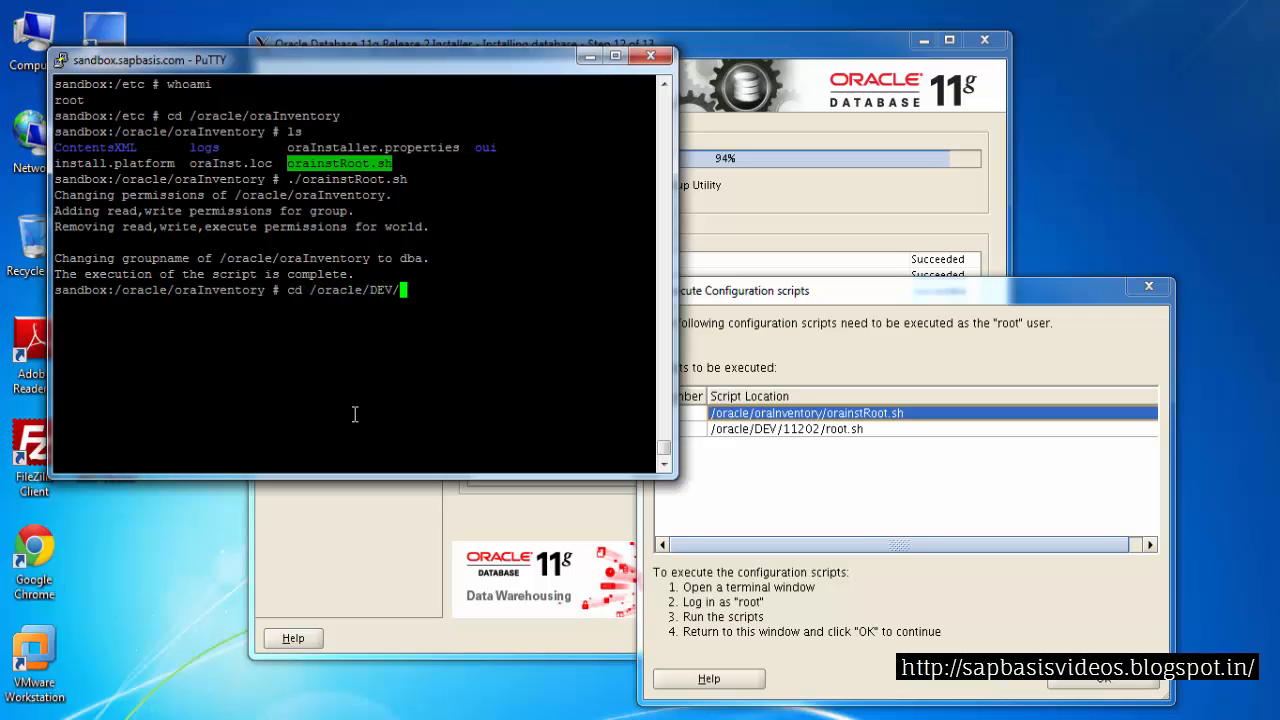
type("11202/")
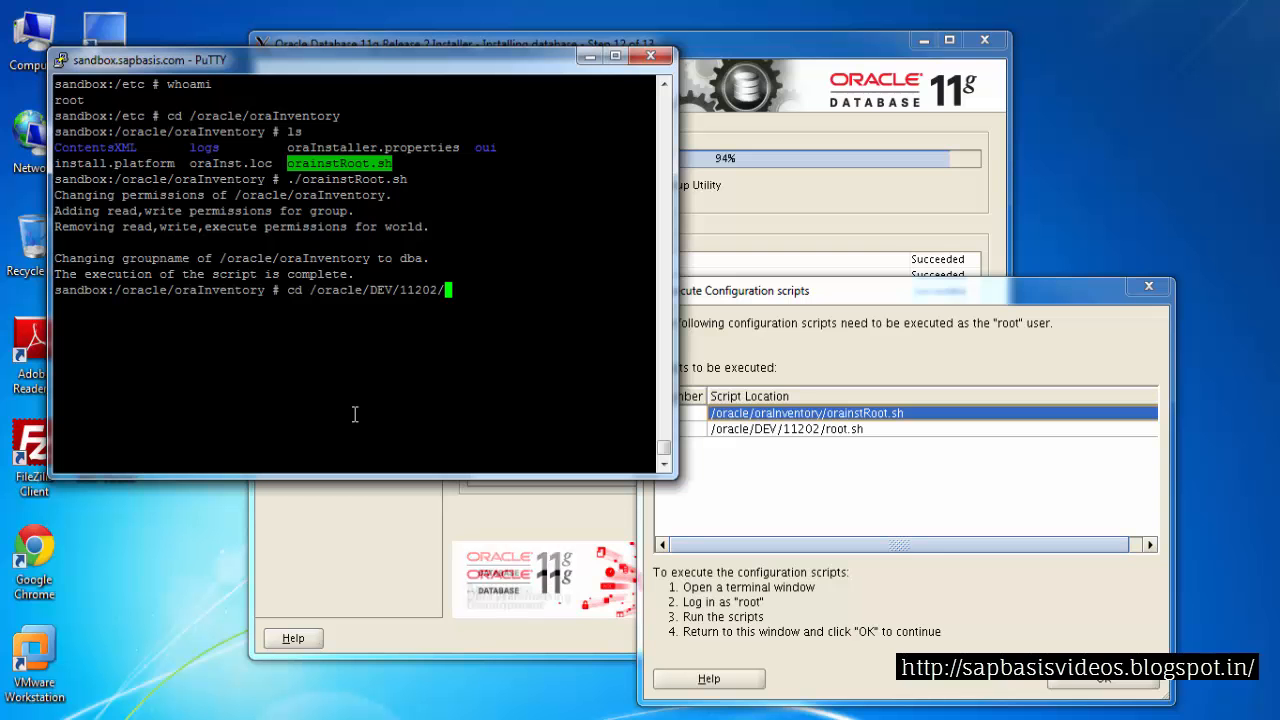
key("BackSpace")
key("Return")
type("ls")
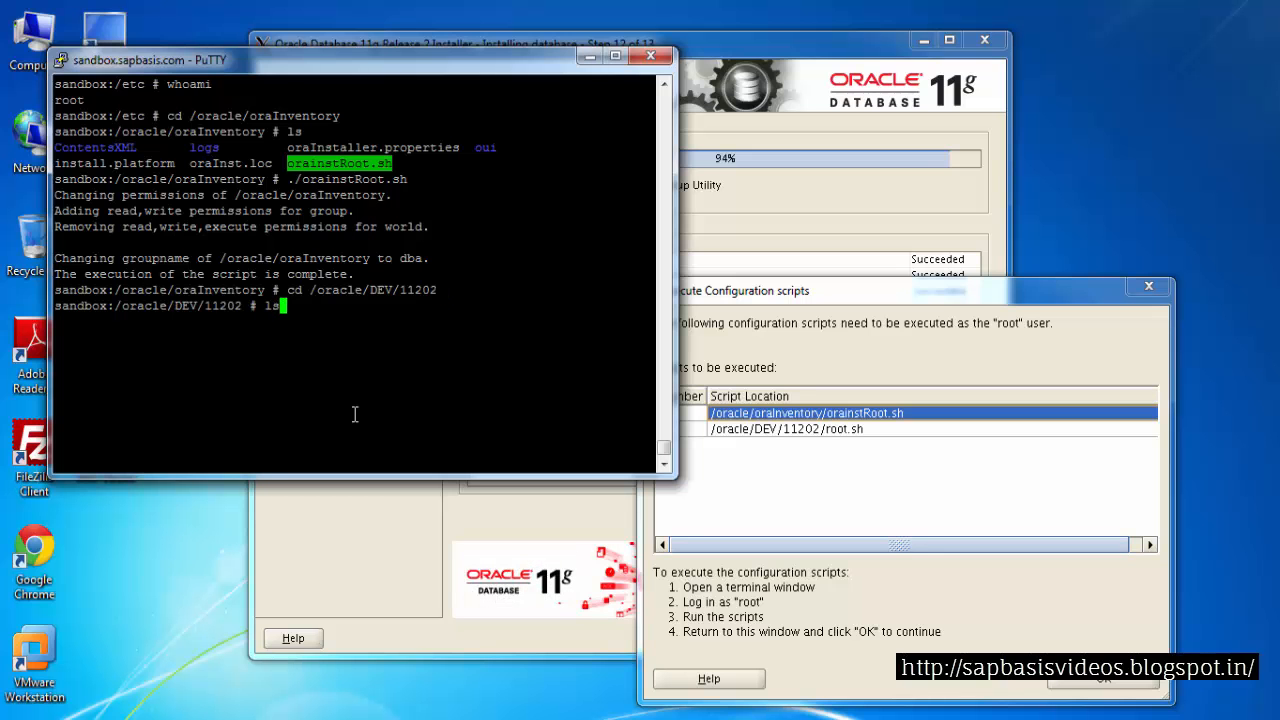
key("Return")
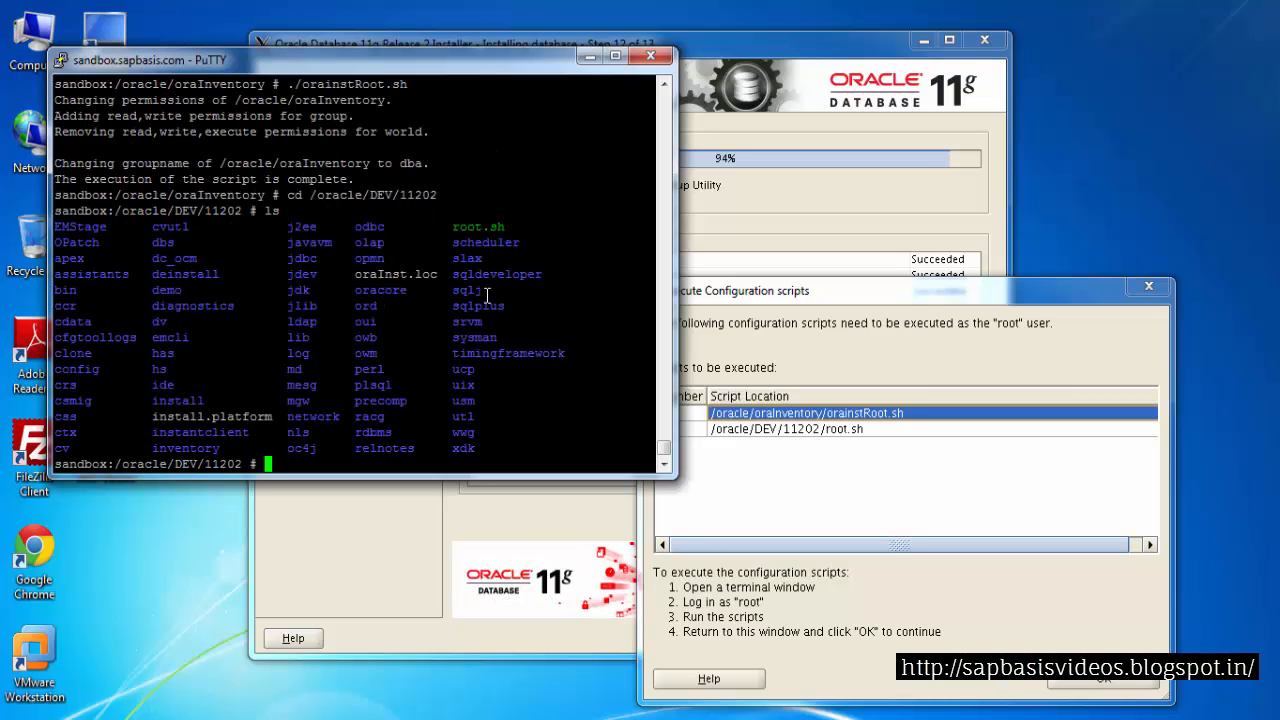
Run ./root.sh from /oracle/DEV/11202 as root, accepting the default local bin directory /usr/local/bin
double_click(484, 226)
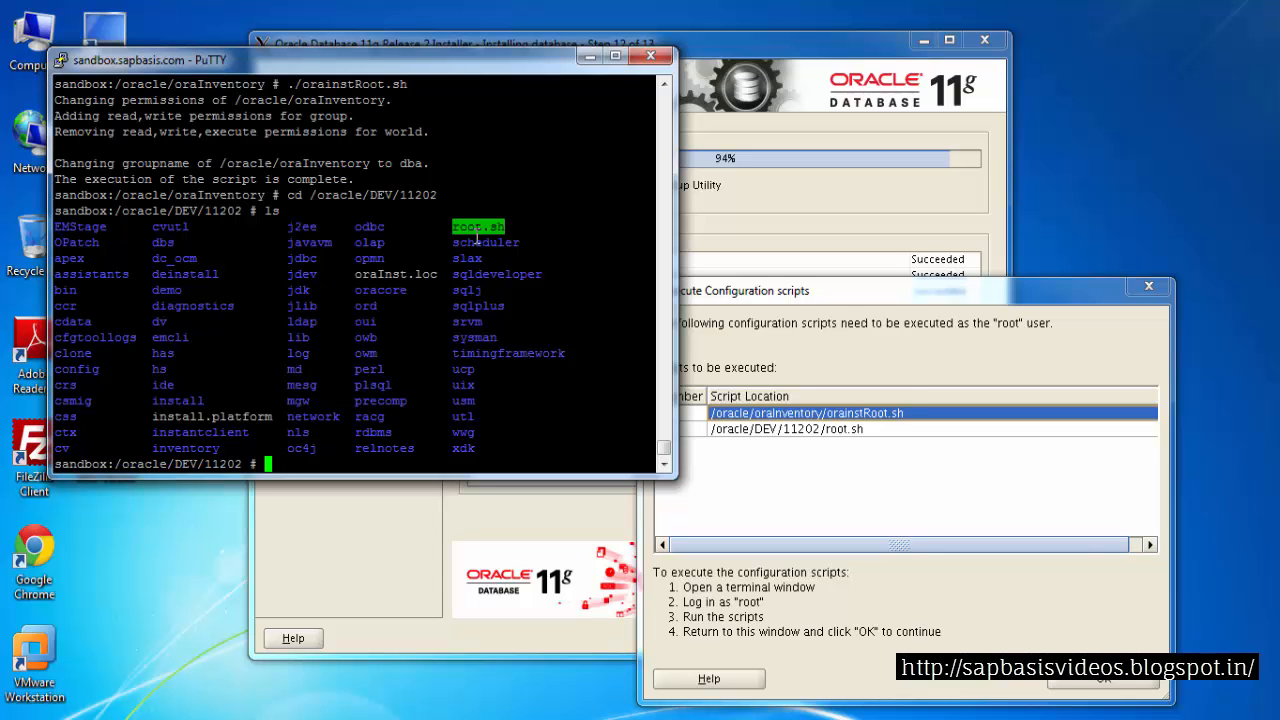
type("./")
right_click(376, 352)
key("Return")
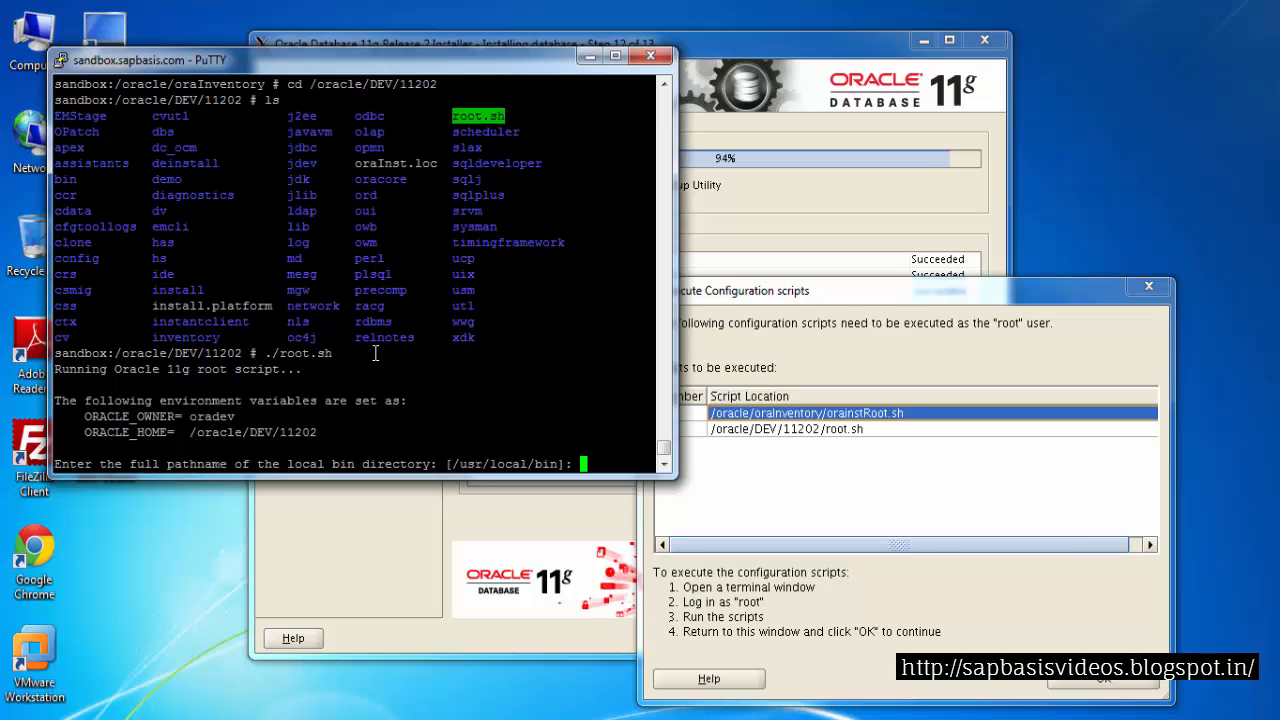
key("Return")
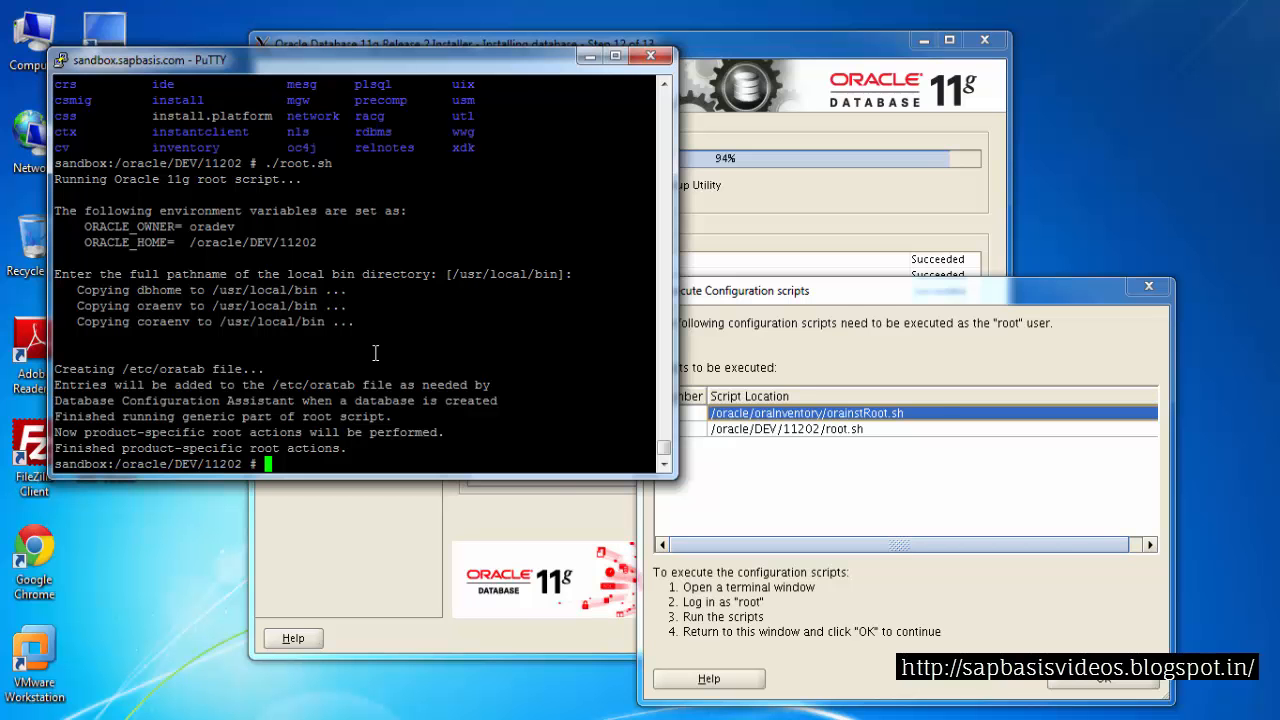
Confirm the configuration scripts were executed and close the finished Oracle Database 11g installer
left_click(945, 345)
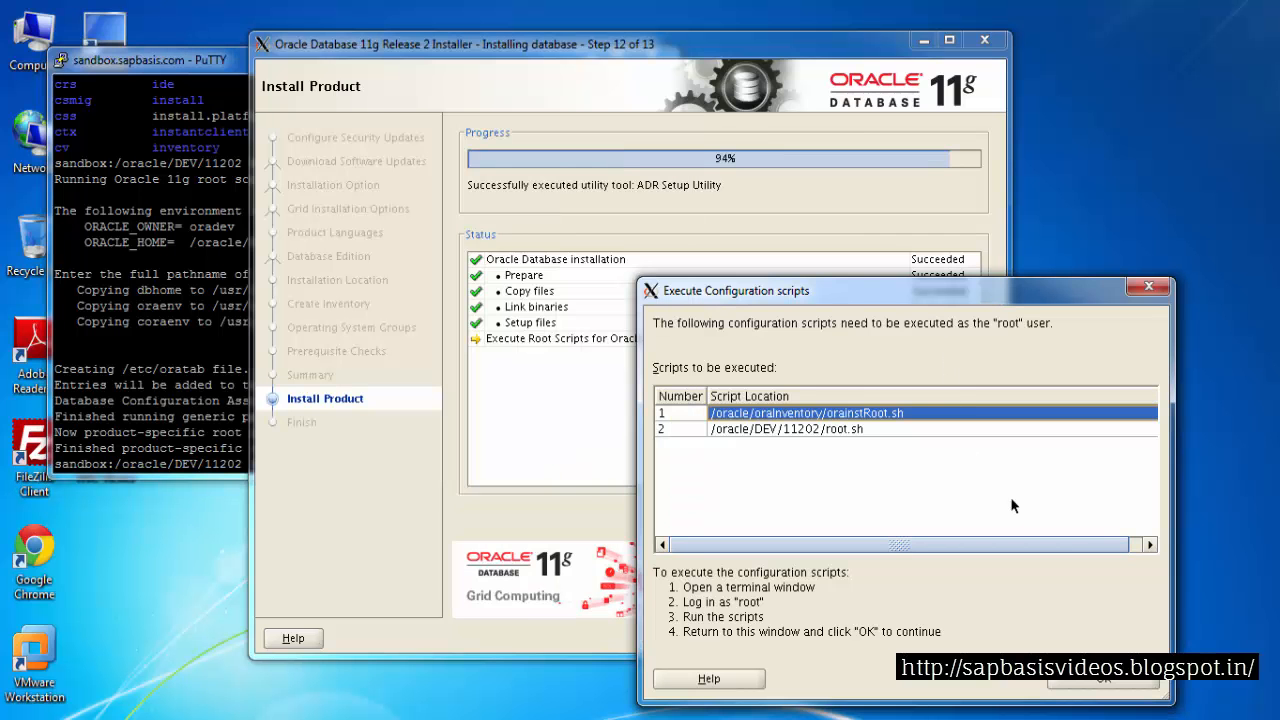
left_click(1090, 682)
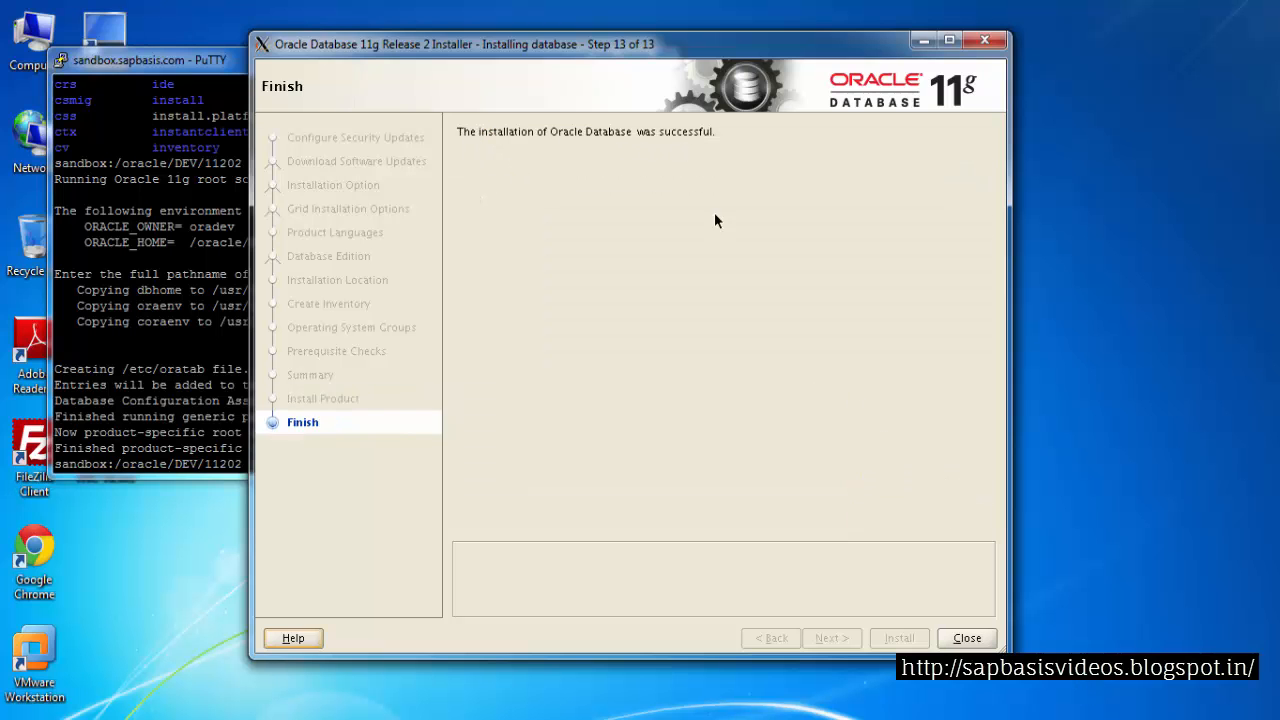
left_click(966, 637)
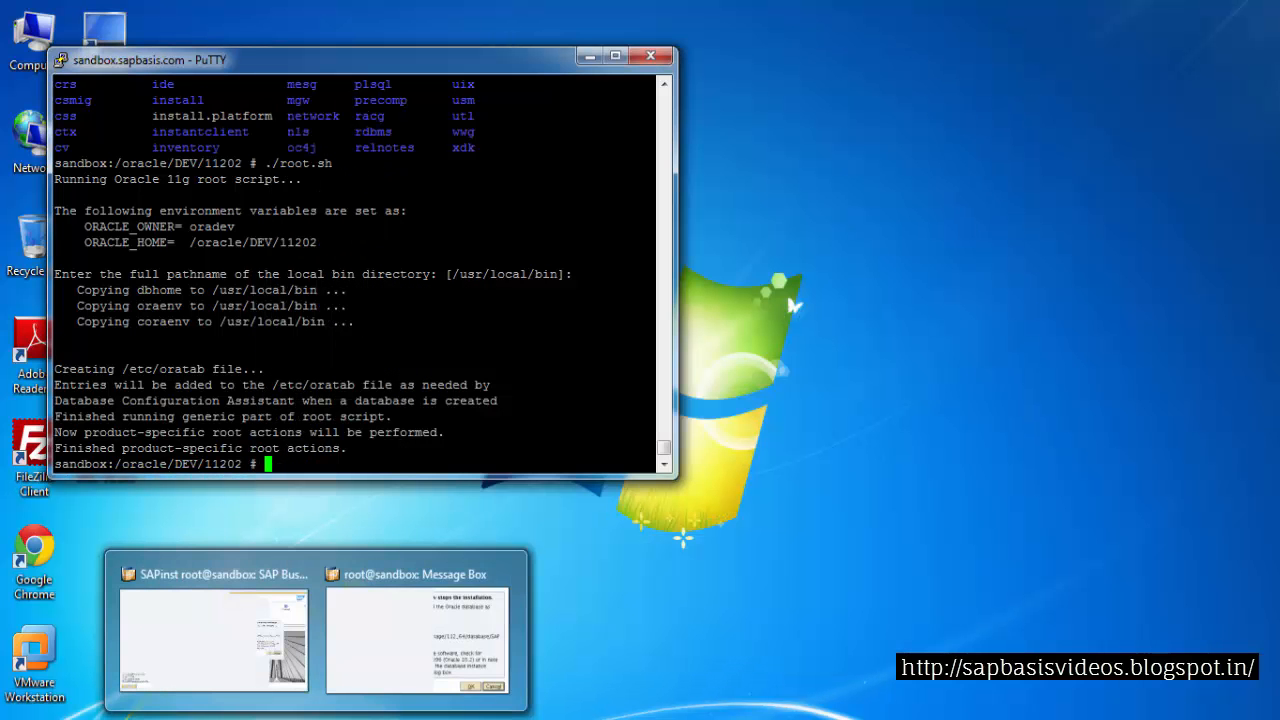
Return to the SAPinst message box, confirm it to proceed with the database instance installation, and bring SAPinst forward
left_click(378, 668)
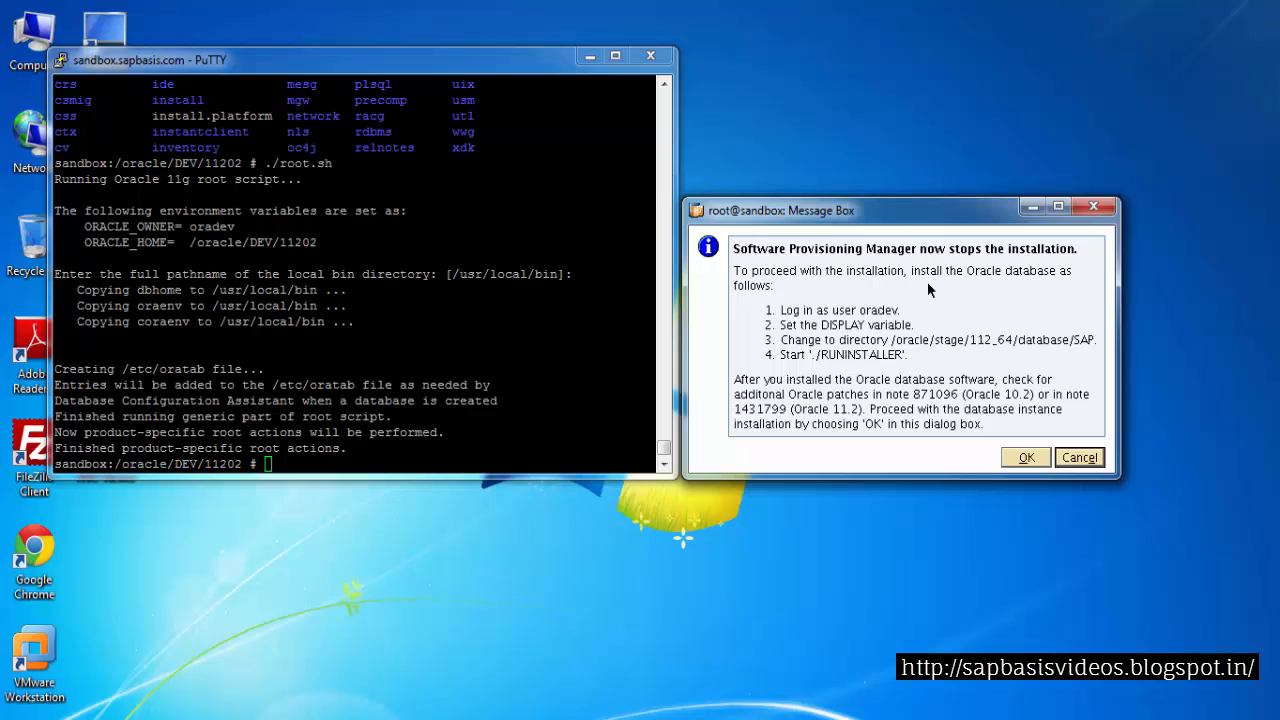
left_click(1023, 456)
mouse_move(314, 714)
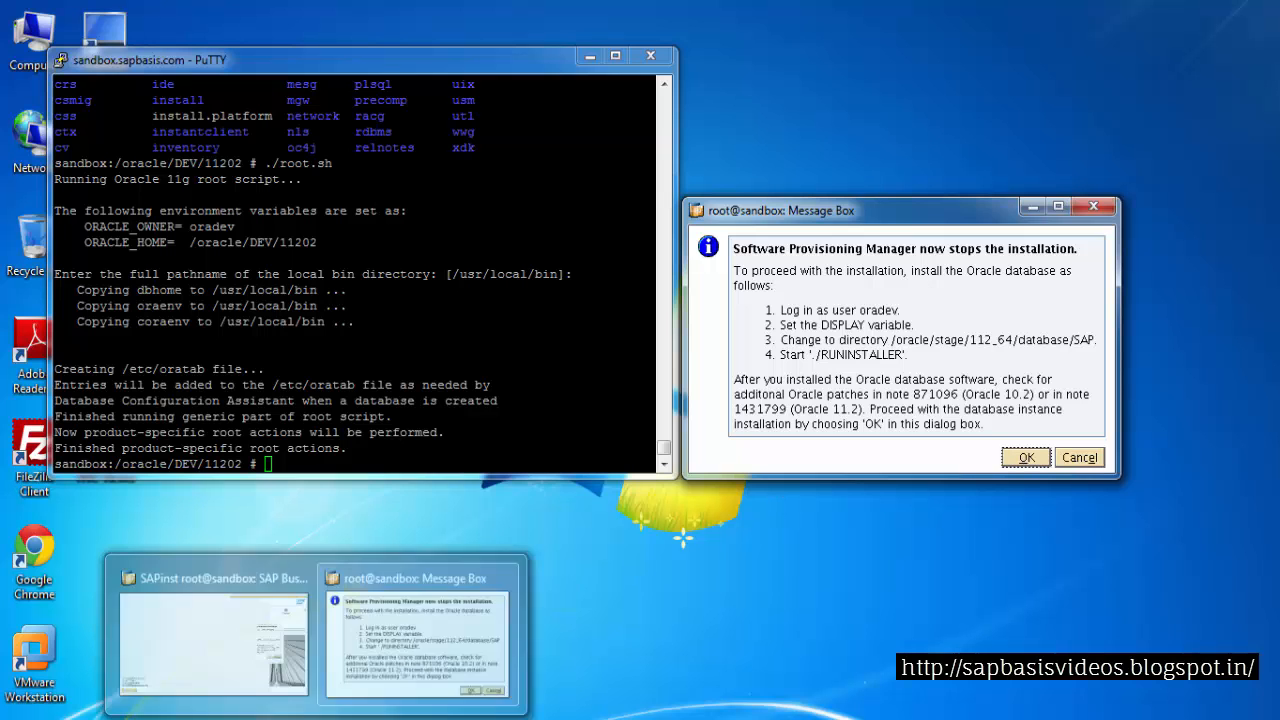
left_click(297, 676)
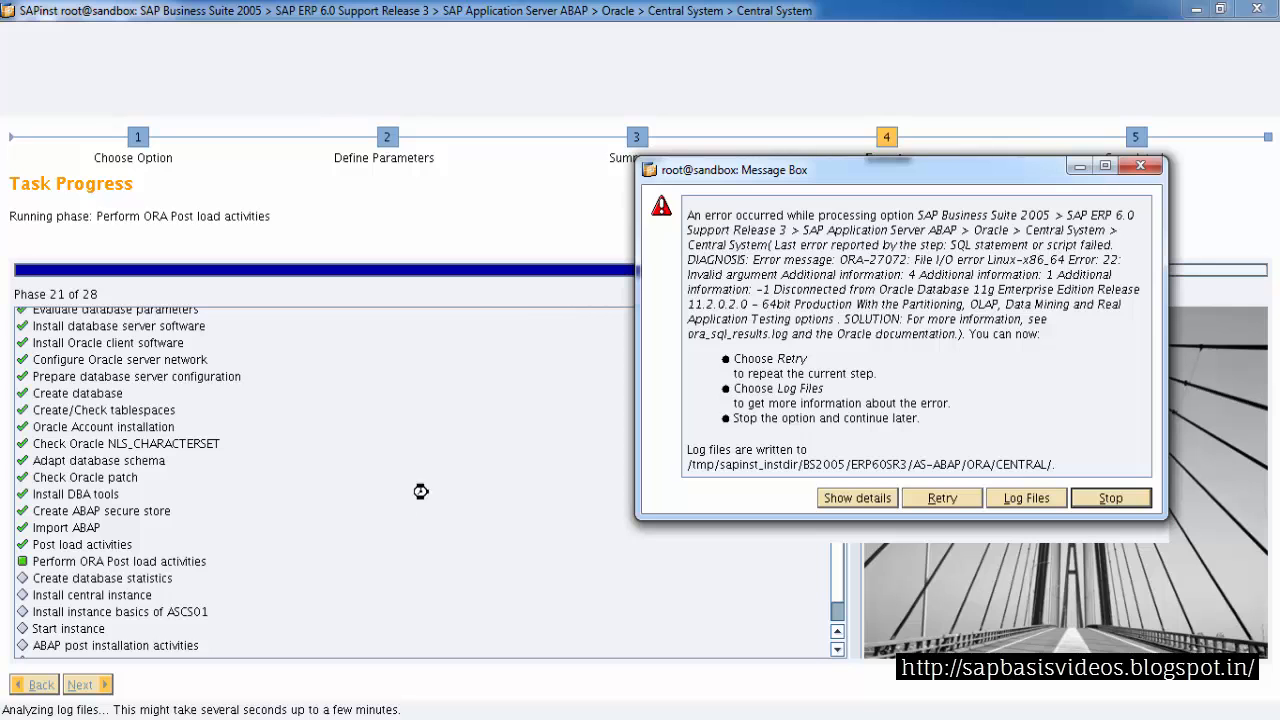
Copy the log directory path and the ora_sql_results.log file name from the SAPinst error message
left_click_drag(688, 451, 808, 452)
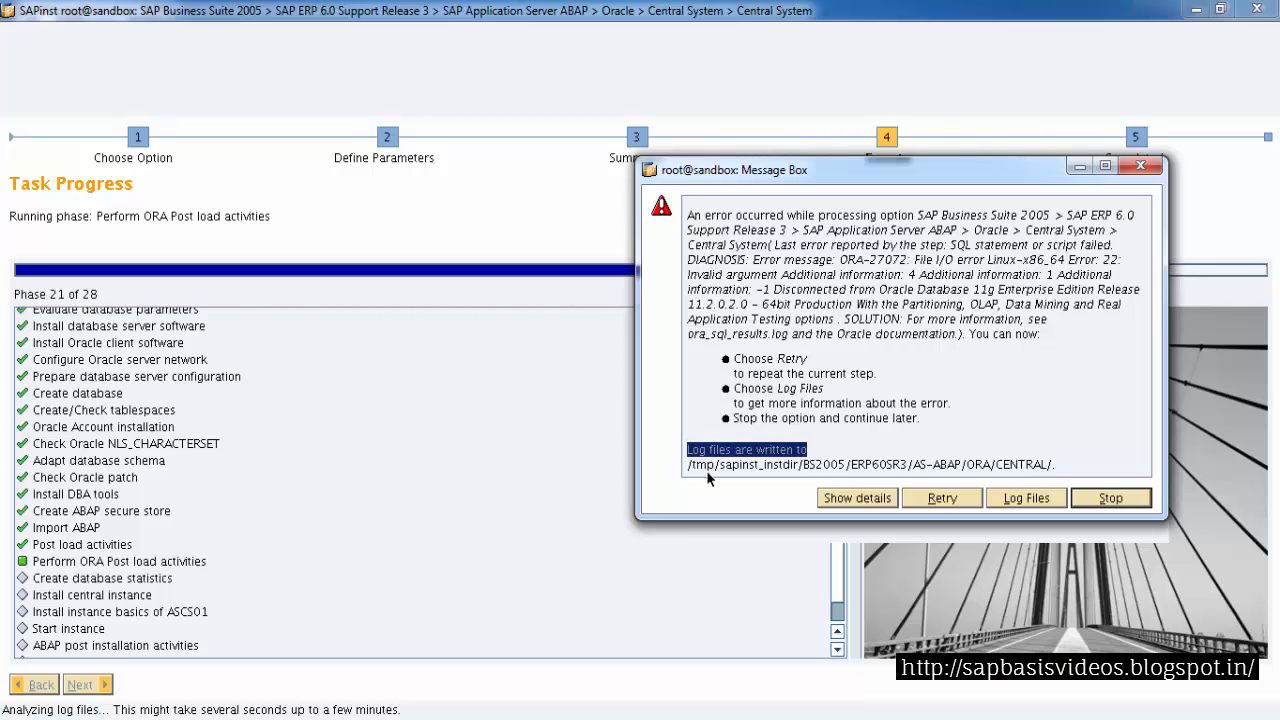
left_click_drag(689, 473, 1053, 467)
key("ctrl+c")
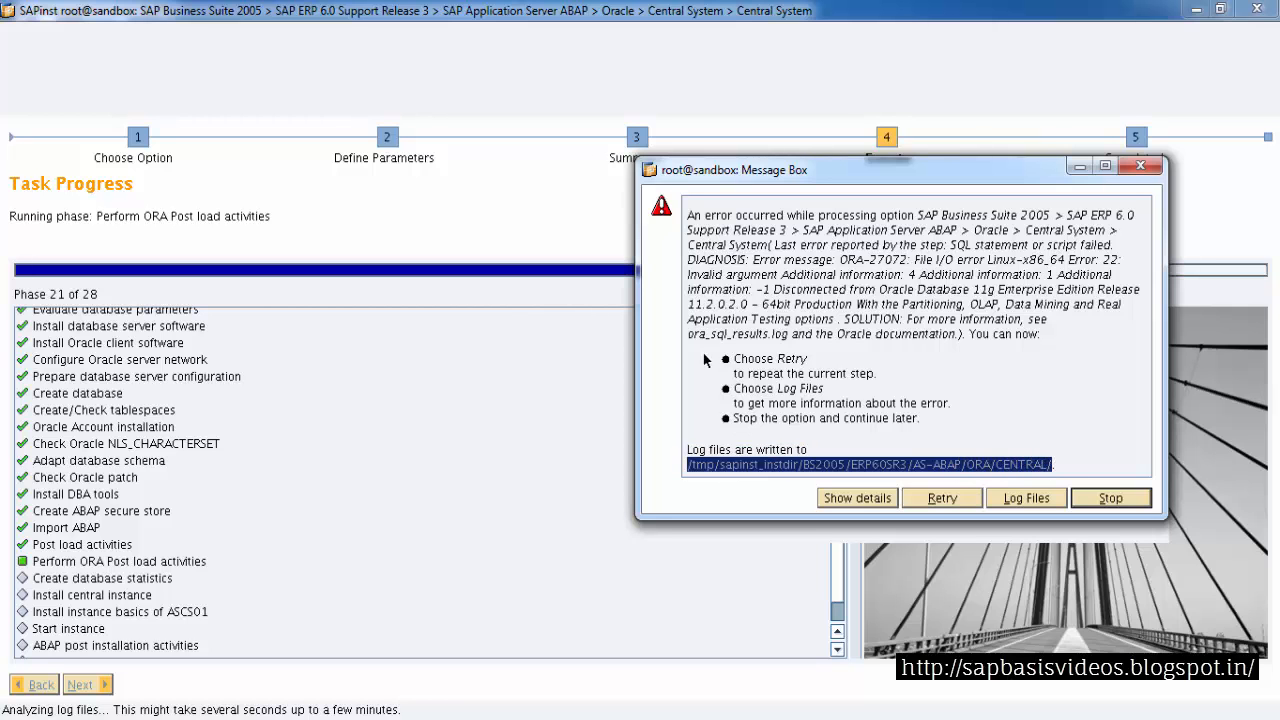
left_click_drag(690, 337, 786, 340)
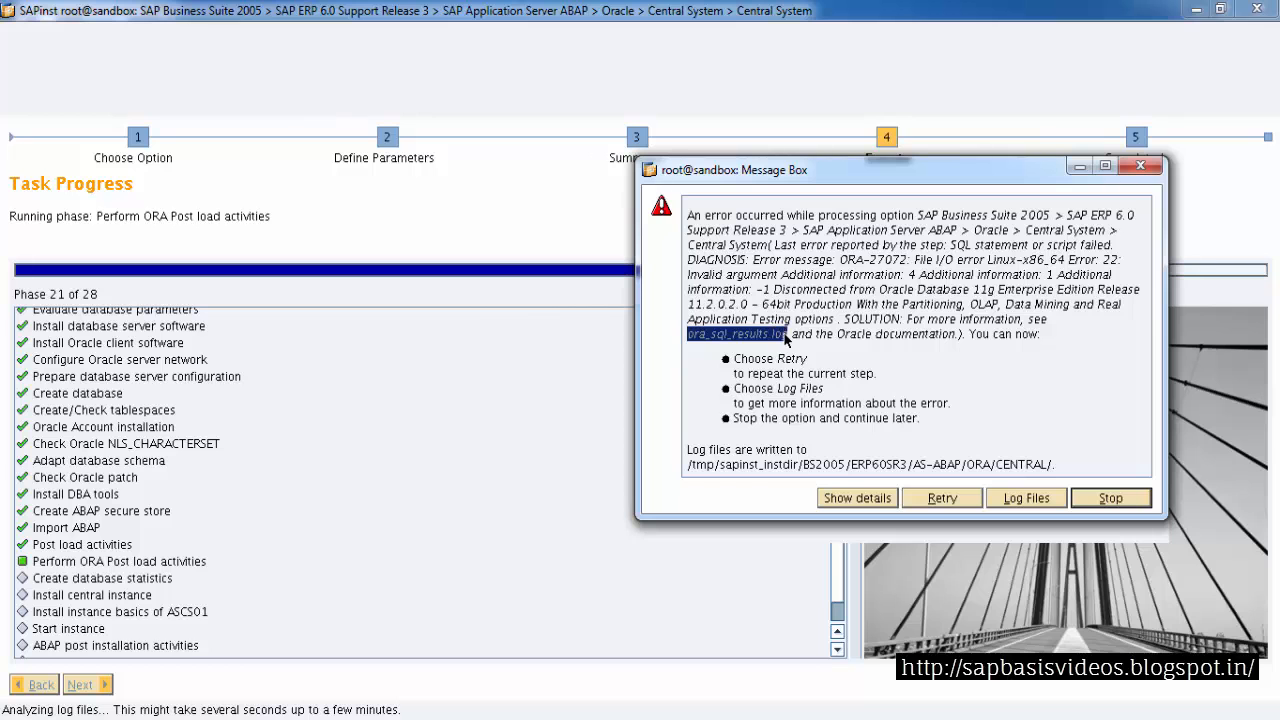
left_click(789, 341)
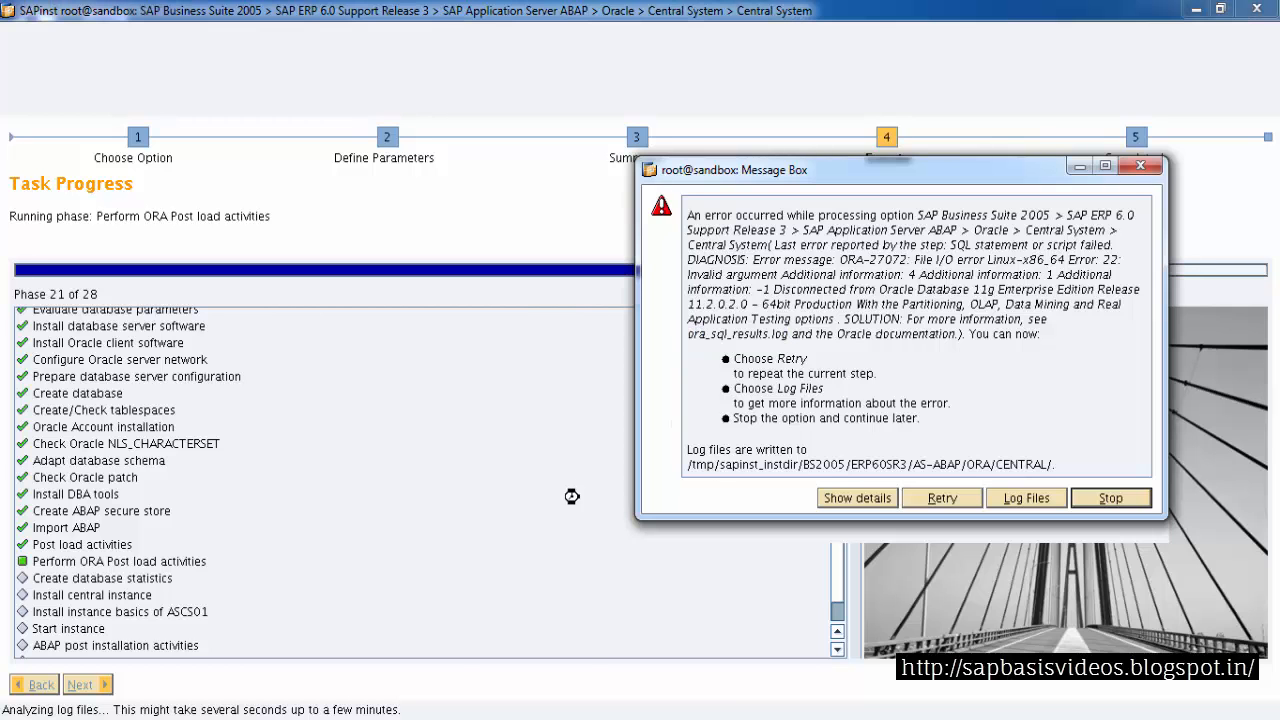
Switch to the second PuTTY session and check the current user with whoami
left_click(376, 719)
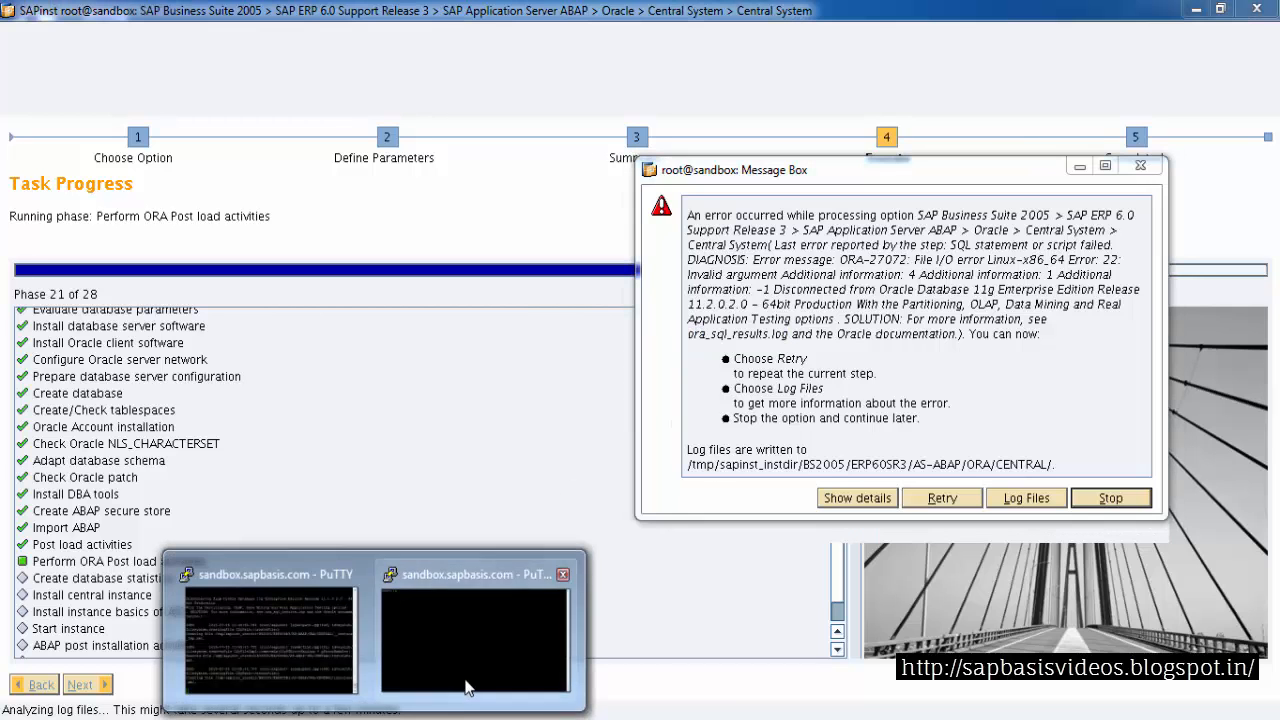
left_click(466, 686)
type("w")
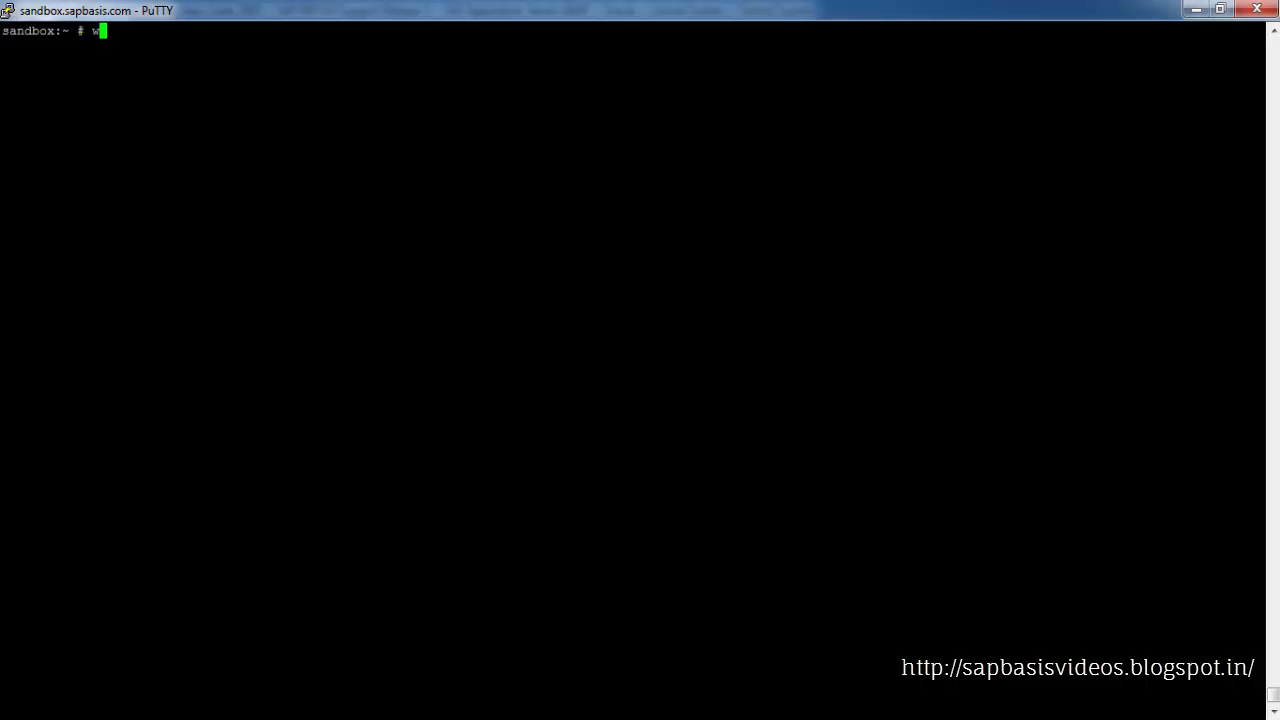
type("hoami")
key("Return")
Change to /tmp/sapinst_instdir/BS2005/ERP60SR3/AS-ABAP/ORA/CENTRAL and list its files sorted by time with ls -ltr
type("cd")
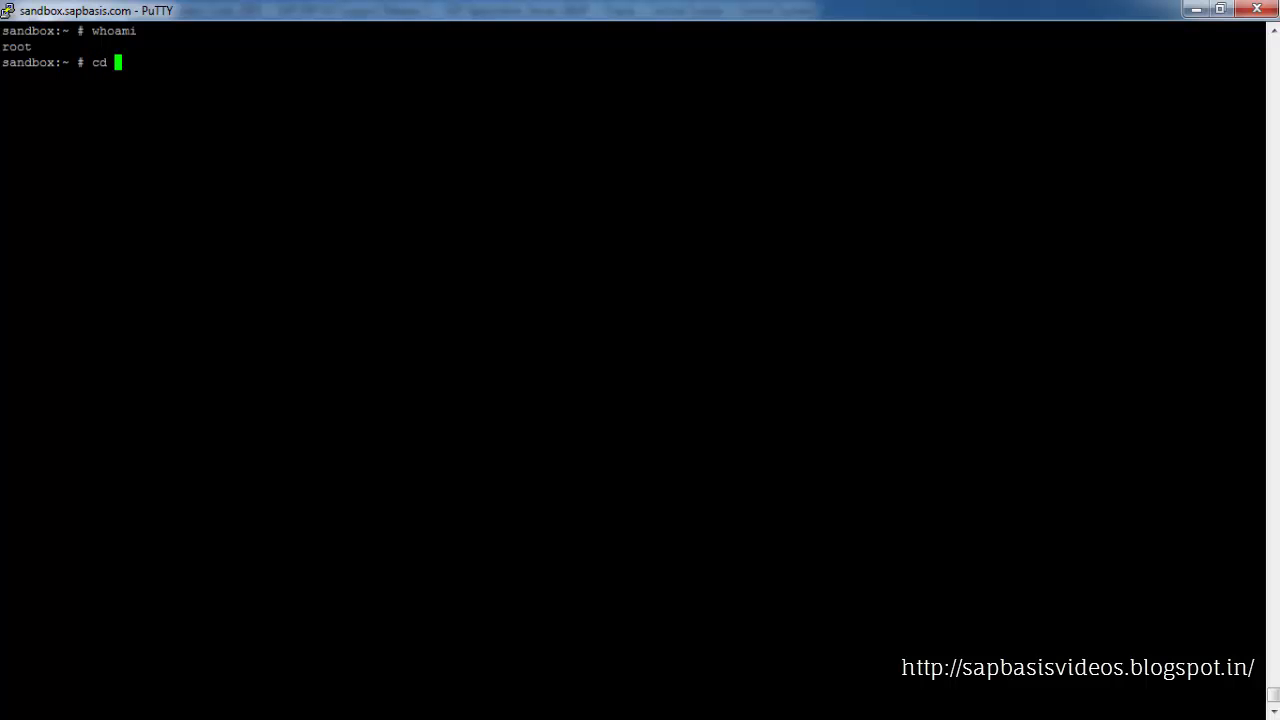
key("shift+Insert")
key("Return")
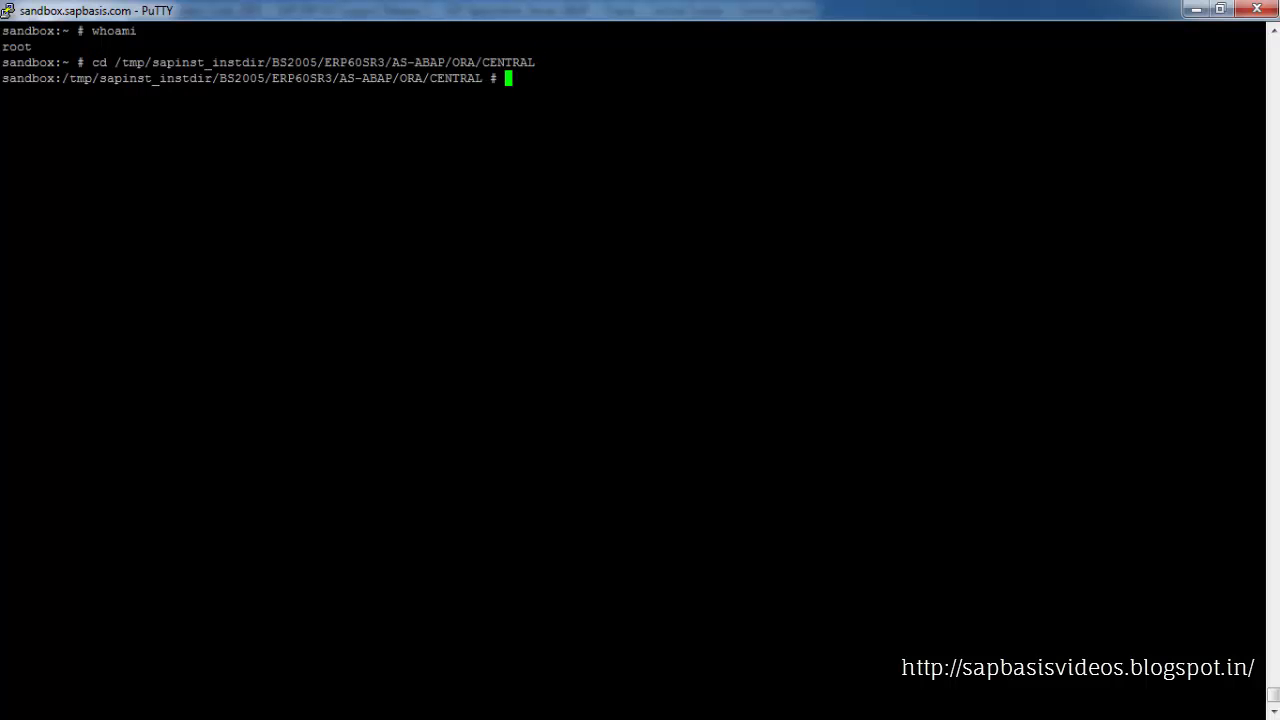
type("ls -ltr")
key("Return")
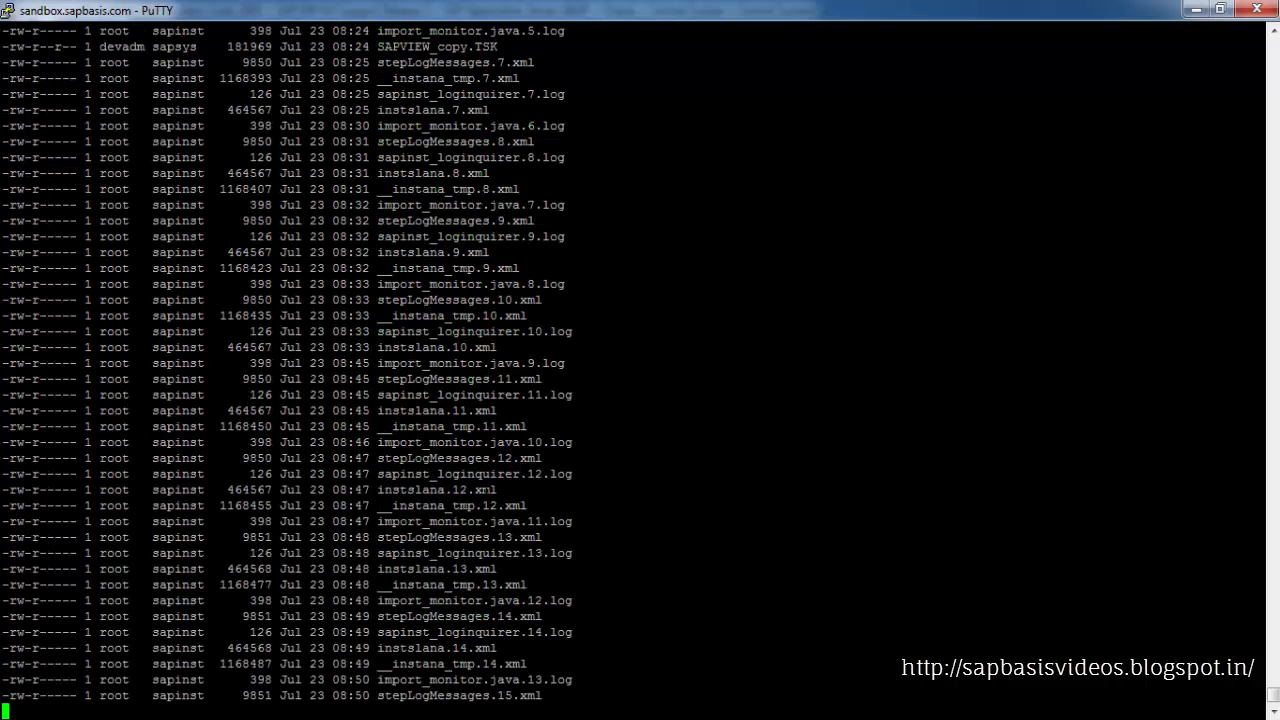
Show the end of ora_sql_results.log with tail
left_click_drag(383, 537, 520, 537)
key("ctrl+c")
left_click(520, 537)
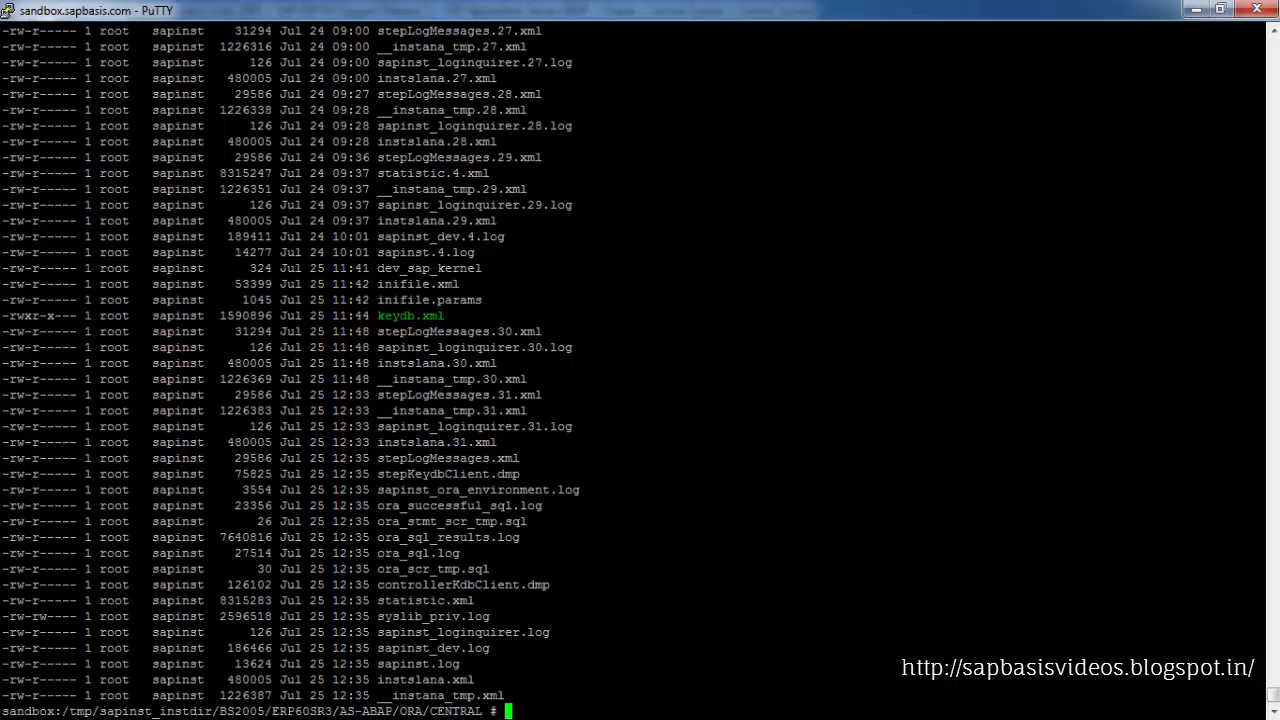
type("tail")
key("shift+Insert")
key("Return")
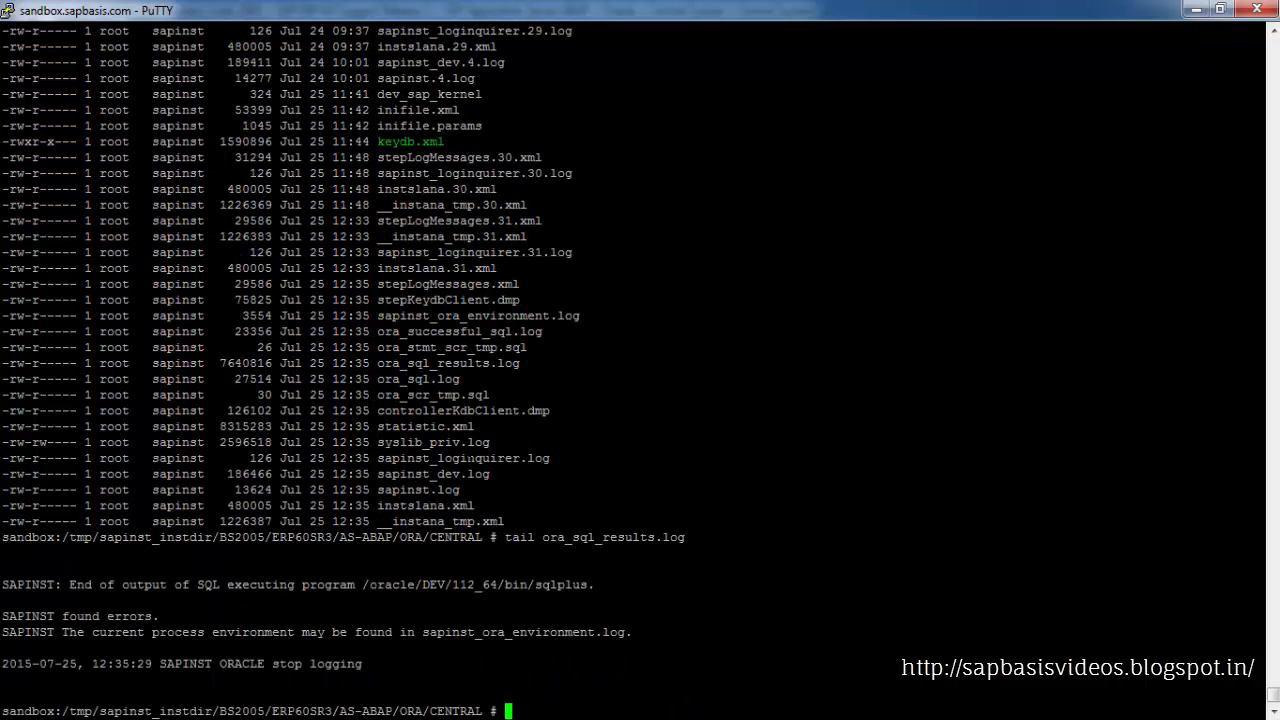
Show the end of ora_sql.log with tail
left_click_drag(378, 379, 460, 379)
key("ctrl+c")
left_click(460, 379)
type("tail")
key("shift+Insert")
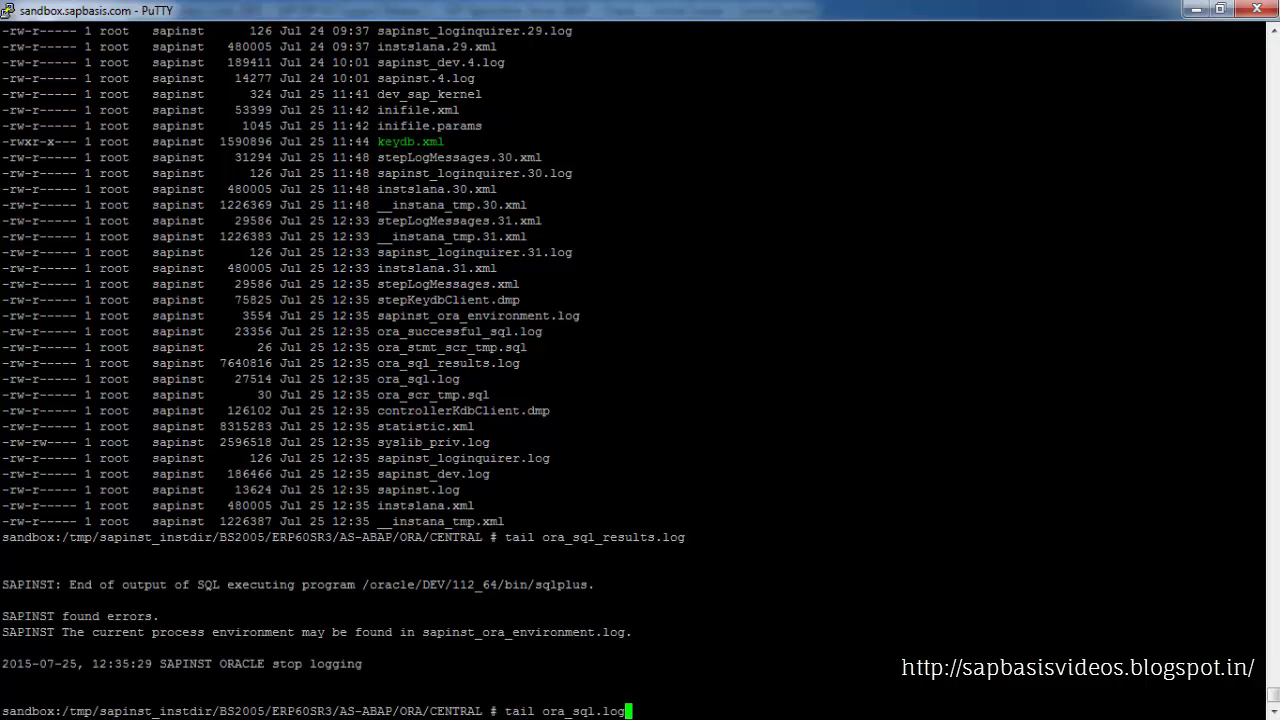
key("Return")
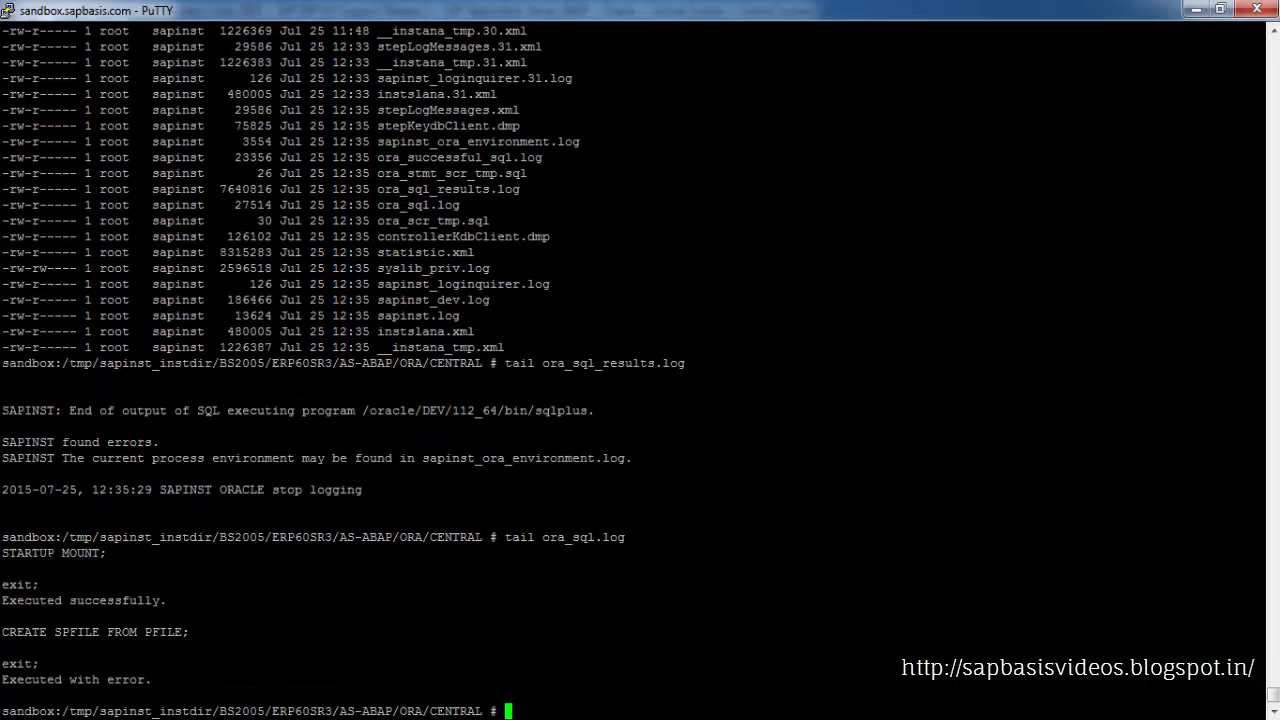
Copy the failed CREATE SPFILE FROM PFILE statement from the log and switch to user oradev with sudo su - oradev
left_click_drag(2, 553, 96, 553)
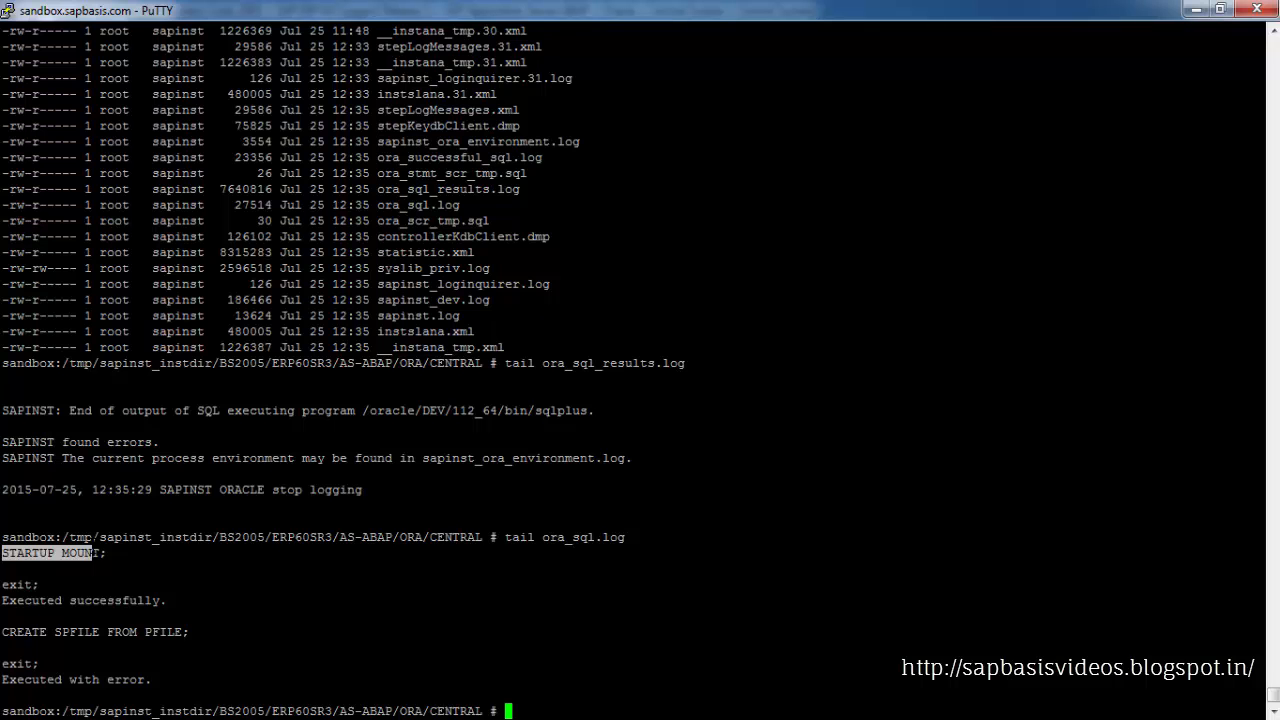
left_click_drag(2, 585, 130, 601)
left_click_drag(2, 632, 176, 632)
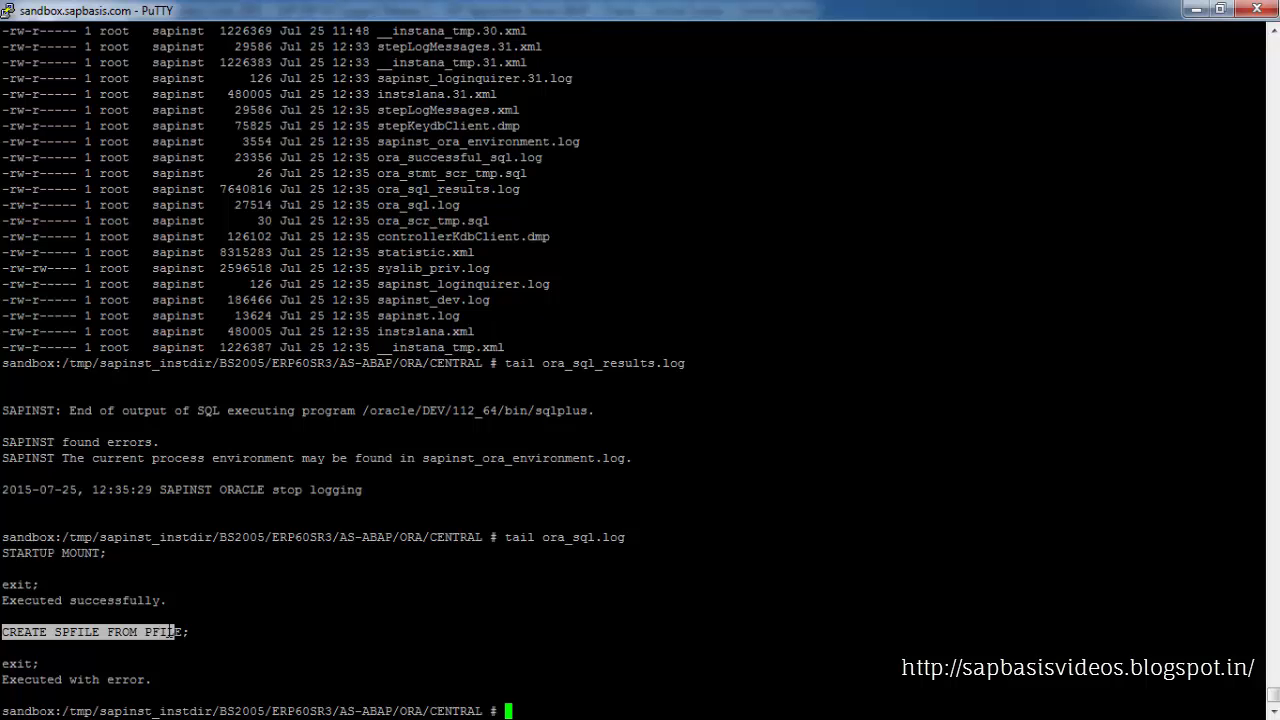
type("sudo su - oradev")
key("Return")
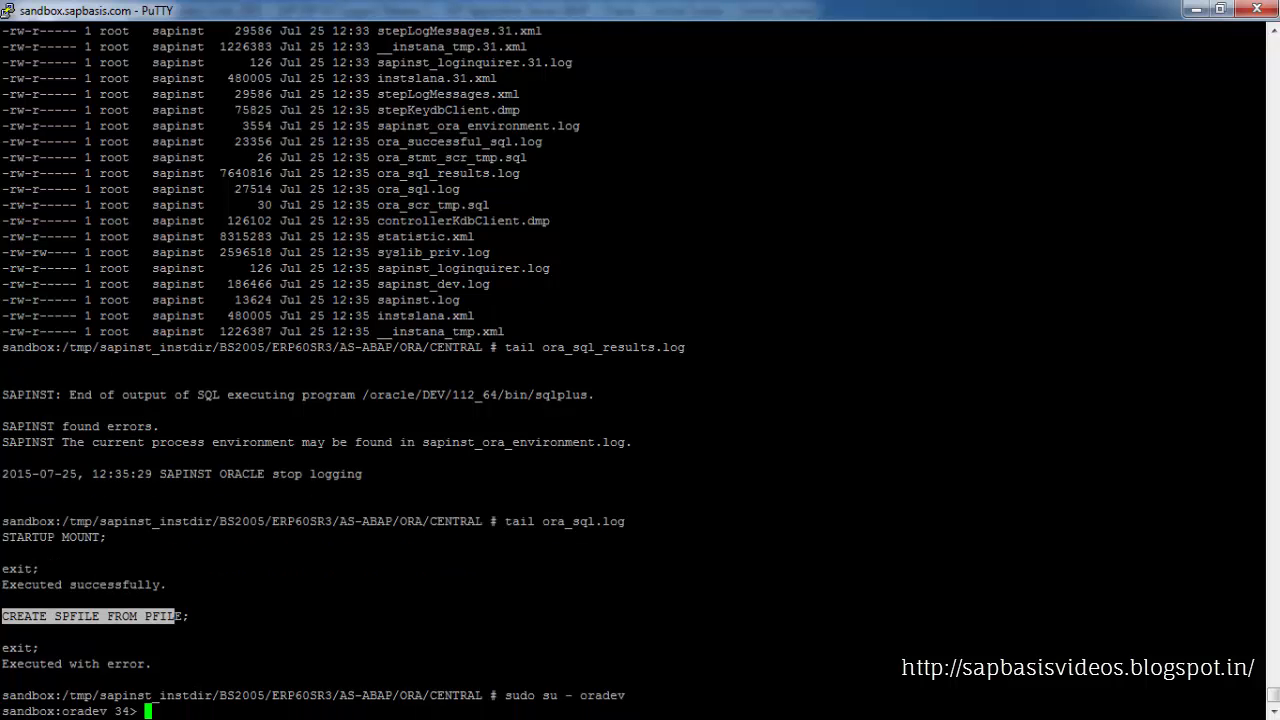
Start SQL*Plus as sysdba with sqlplus "/as sysdba"
type("sqlplus \"/as sysdba\"")
key("Return")
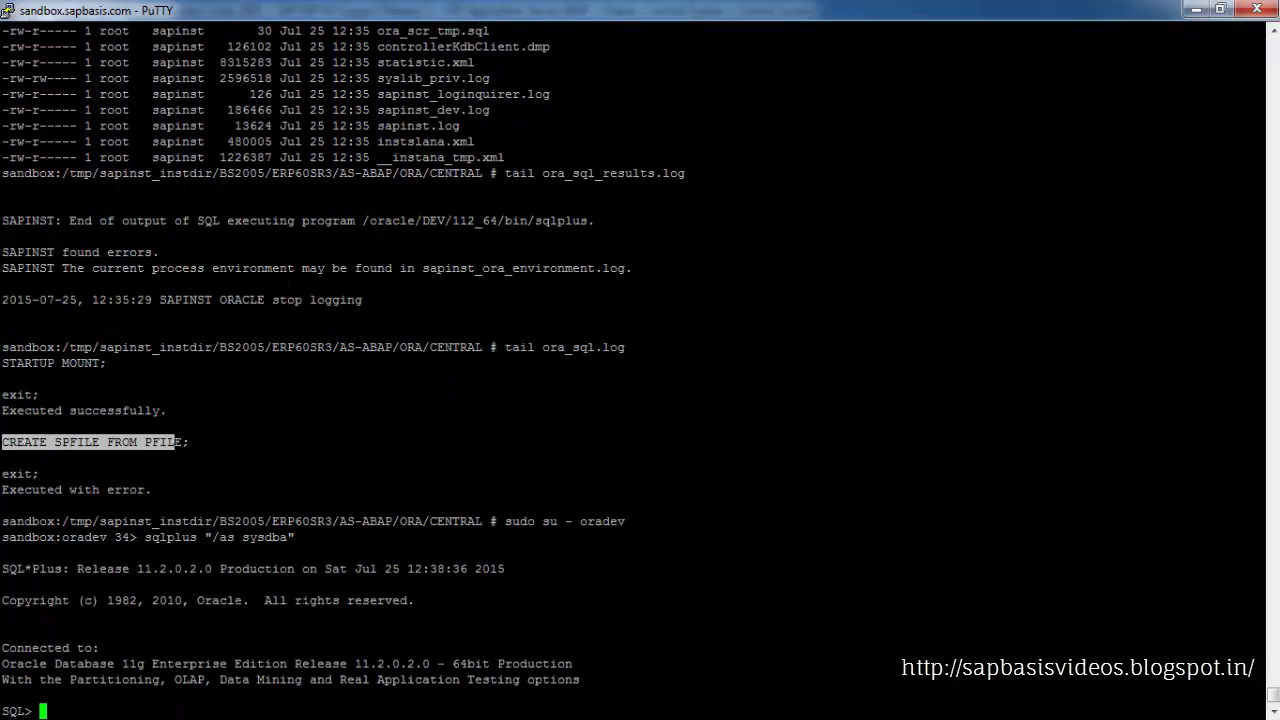
Query the instance status with select status from v$instance;
type("select status from")
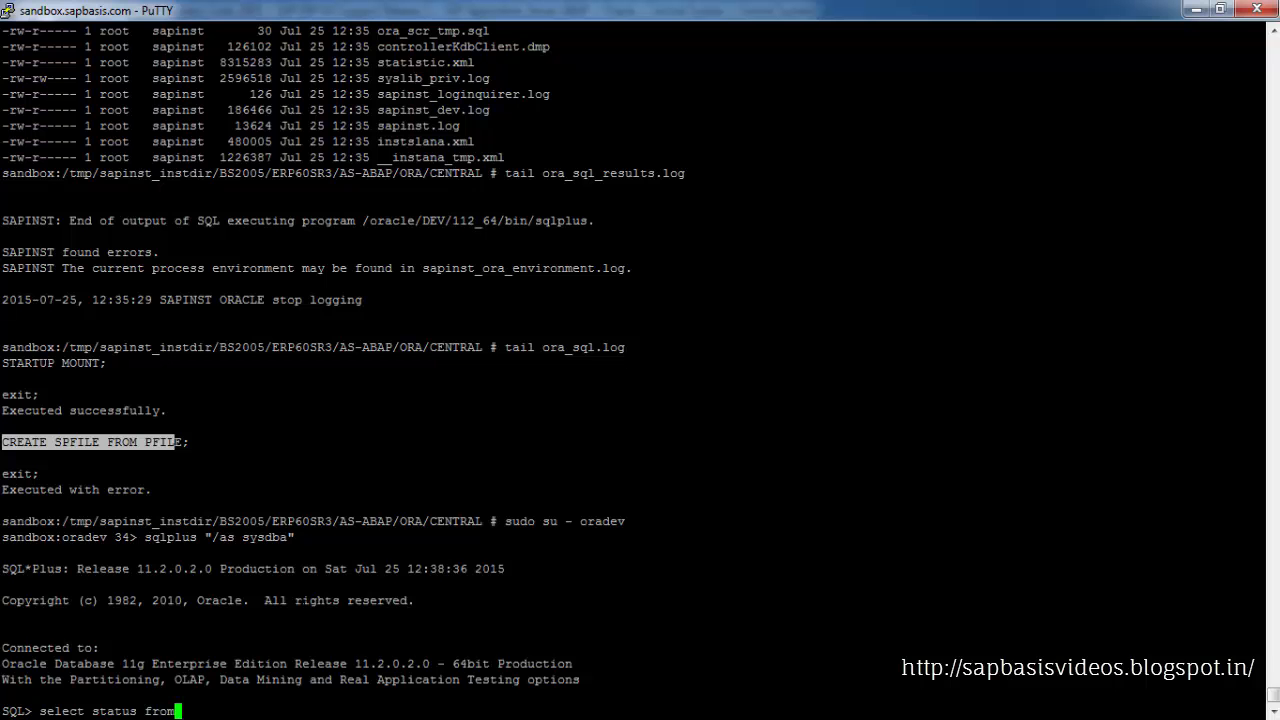
type(" v$instance;")
key("Return")
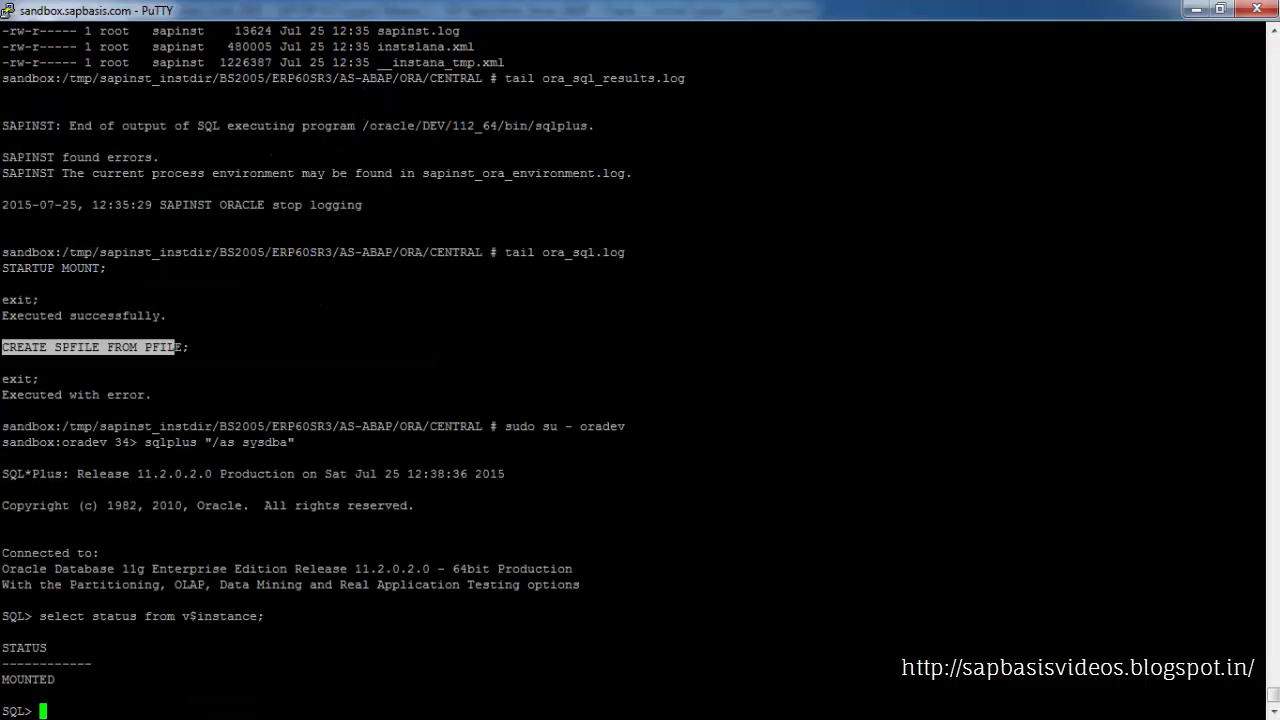
Try to run CREATE SPFILE FROM PFILE; in SQL*Plus
left_click_drag(2, 679, 54, 679)
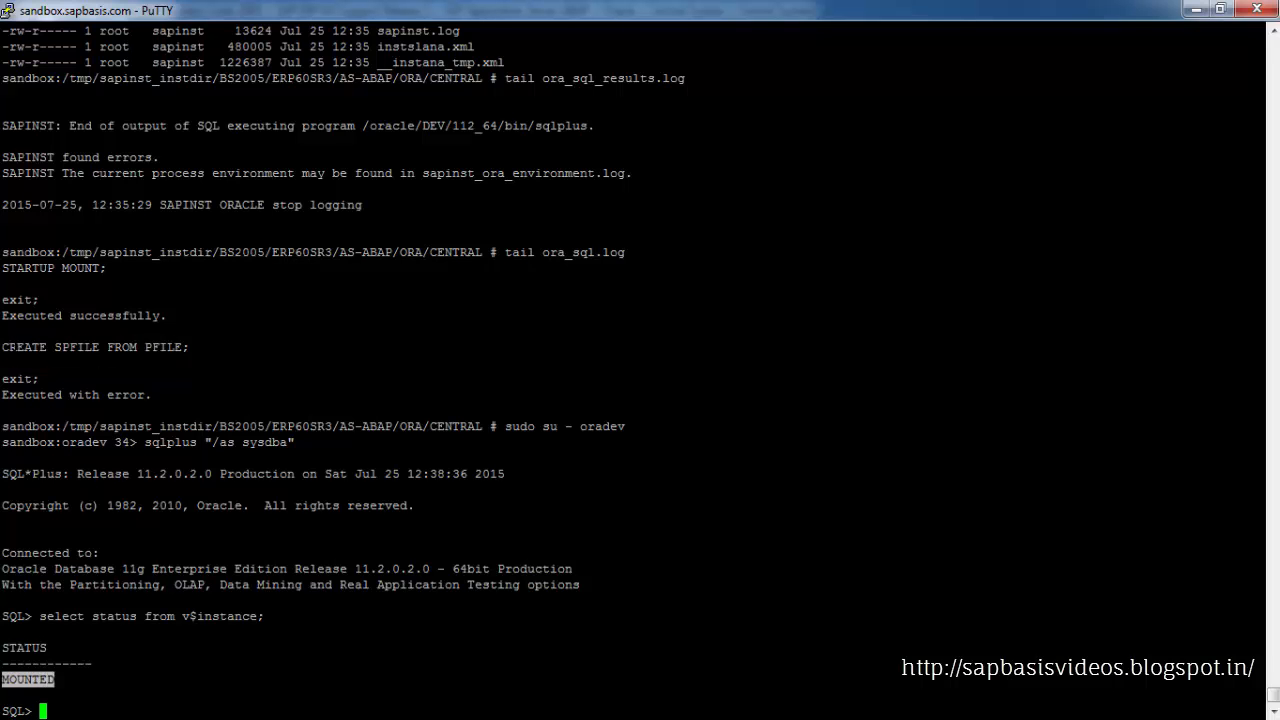
left_click_drag(2, 268, 44, 268)
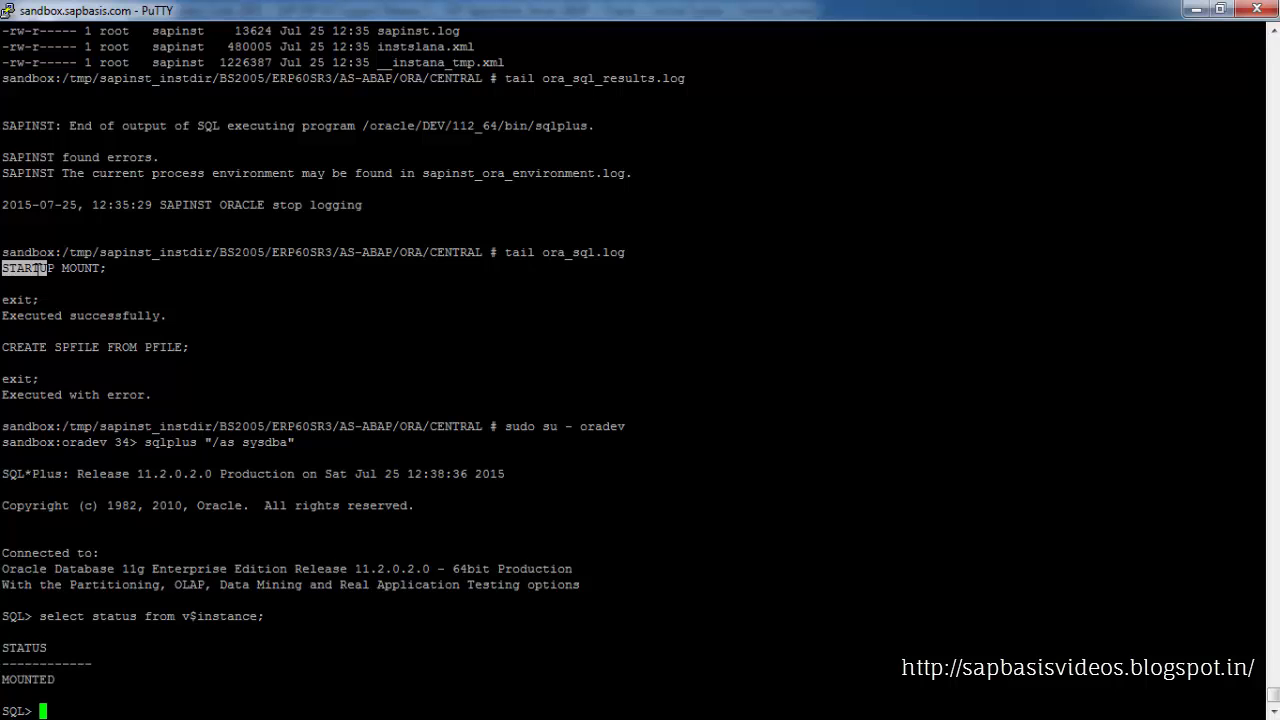
left_click_drag(2, 347, 186, 347)
right_click(186, 347)
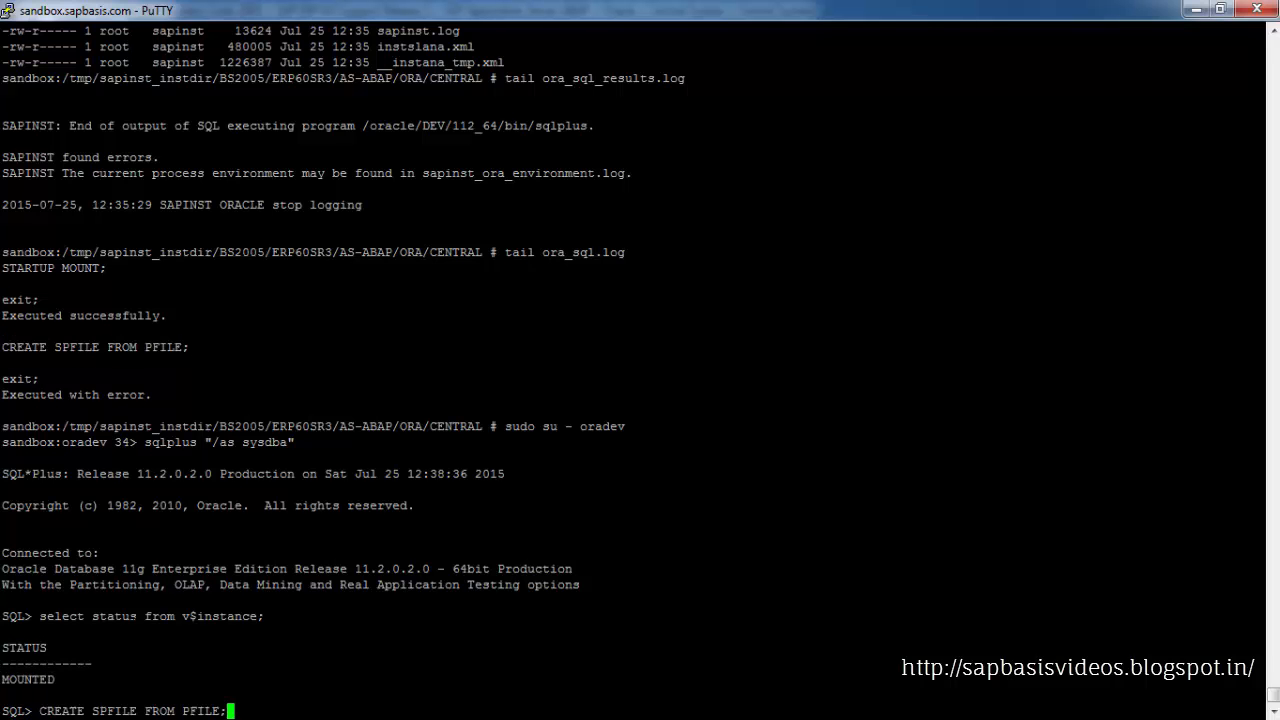
key("Return")
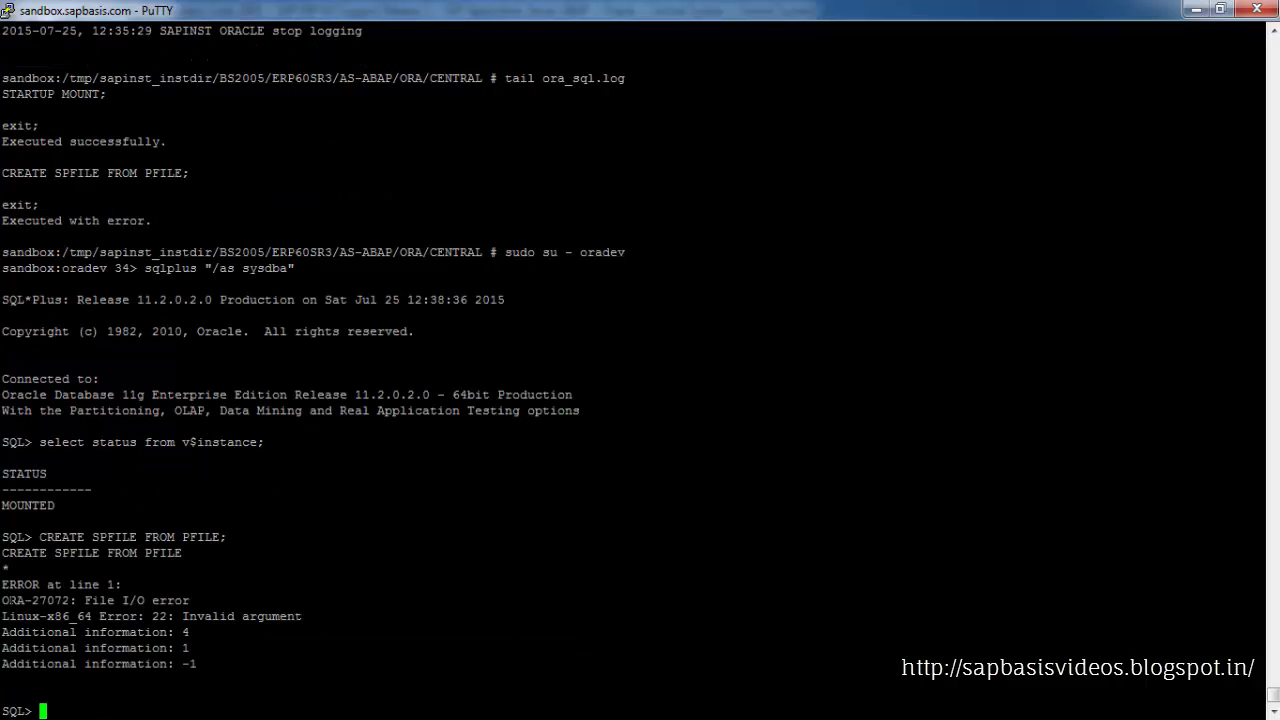
Switch to the SAP Note 914177 PDF and review its note number and symptom section
left_click_drag(2, 600, 202, 662)
left_click(202, 662)
left_click(344, 716)
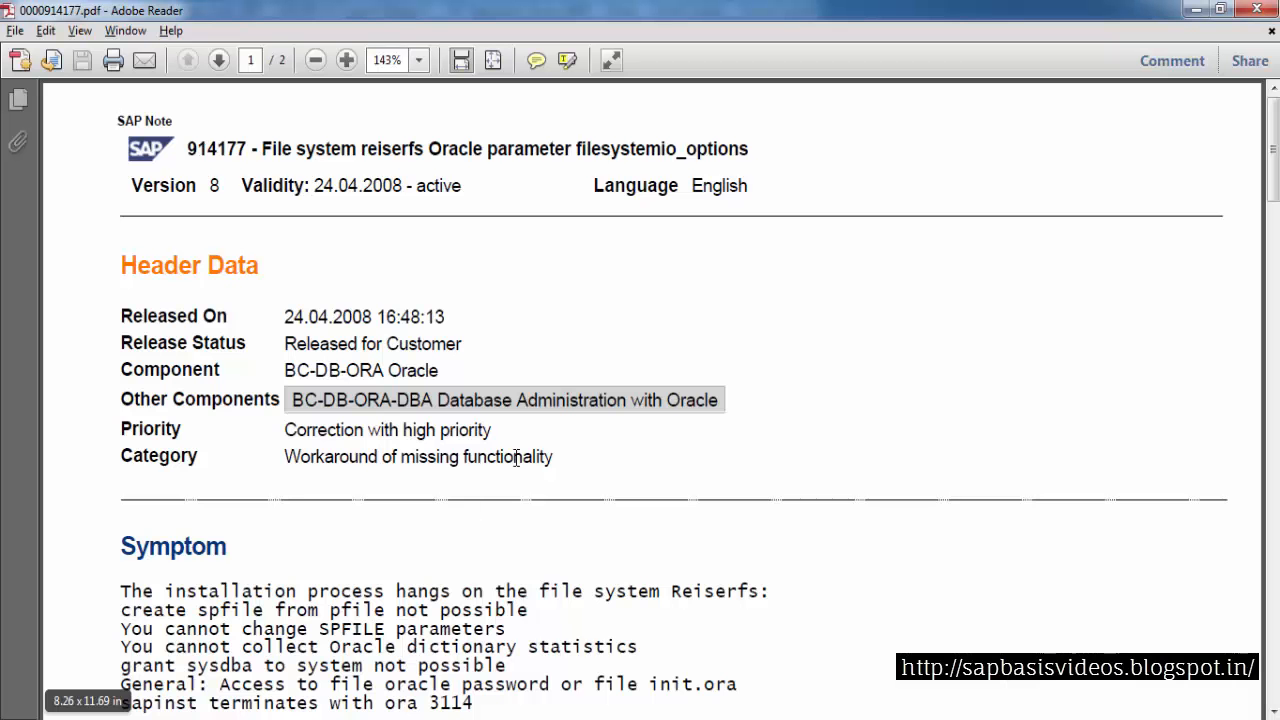
left_click_drag(247, 149, 191, 150)
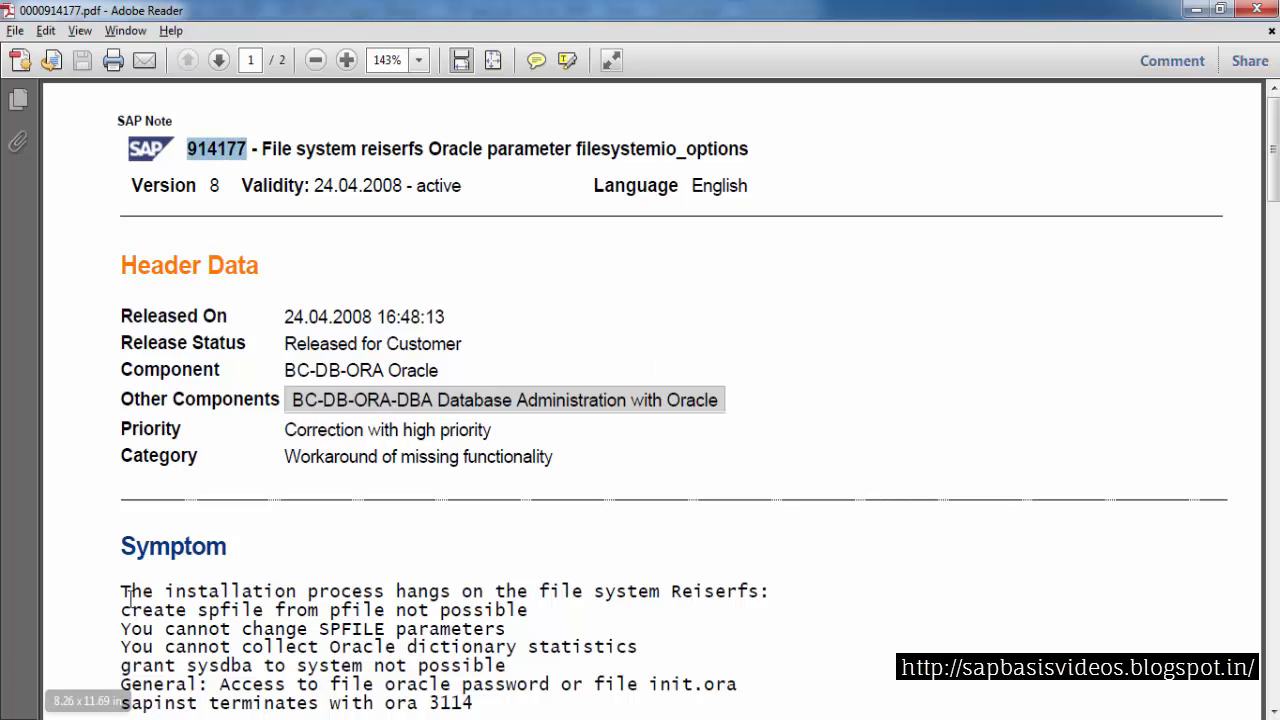
left_click_drag(121, 591, 697, 594)
left_click_drag(121, 622, 420, 612)
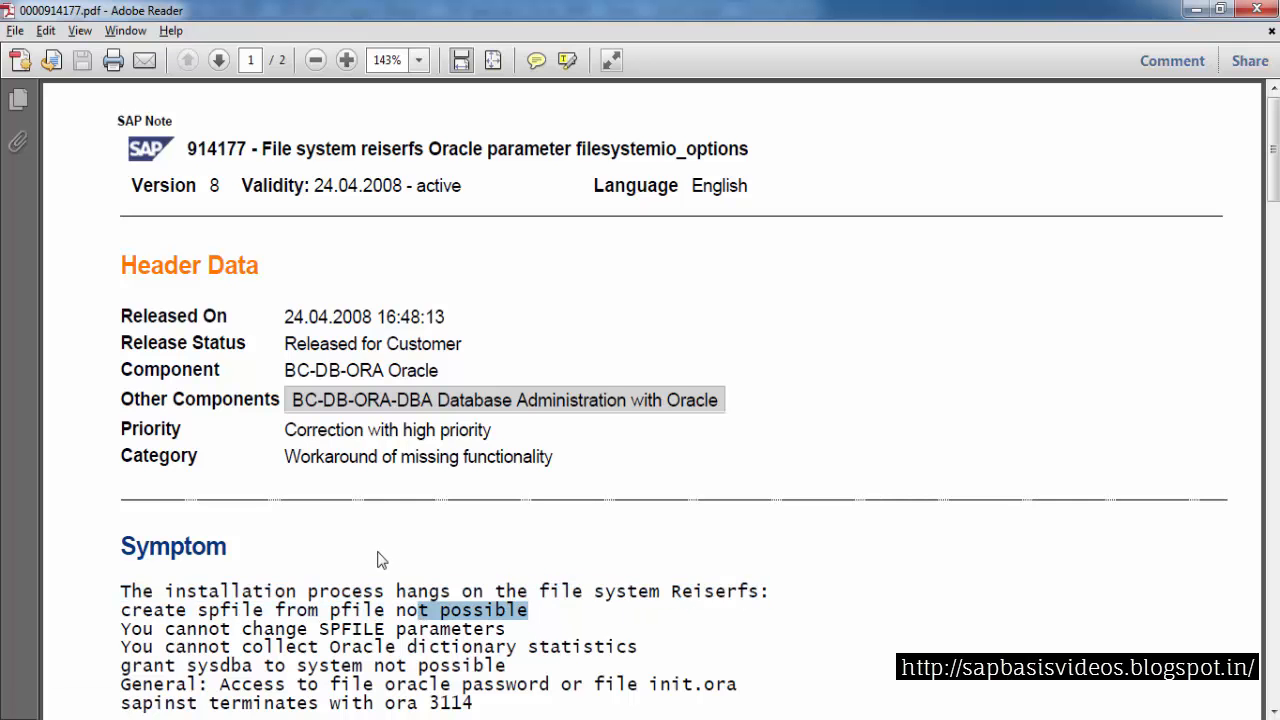
Read the SAP note's symptom, reason and first solution about adding the notail mount option in /etc/fstab
scroll(377, 560, "down", 1)
double_click(195, 599)
scroll(415, 474, "down", 14)
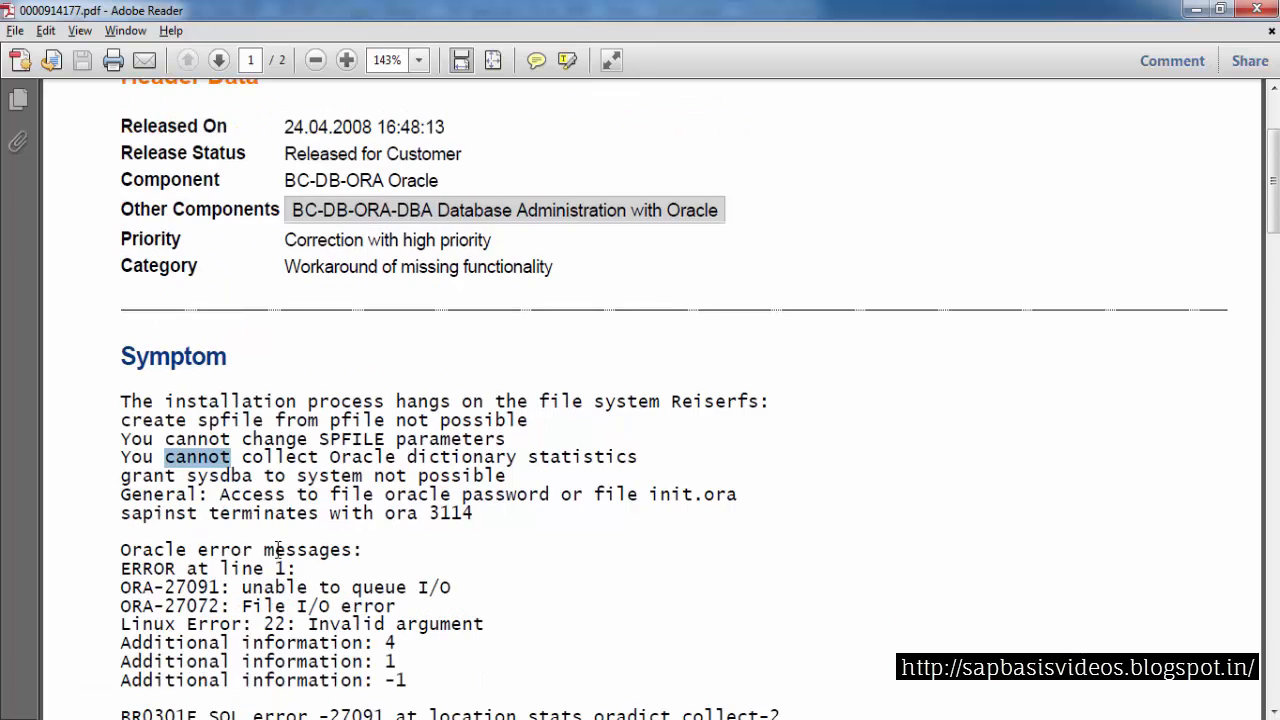
scroll(415, 474, "down", 10)
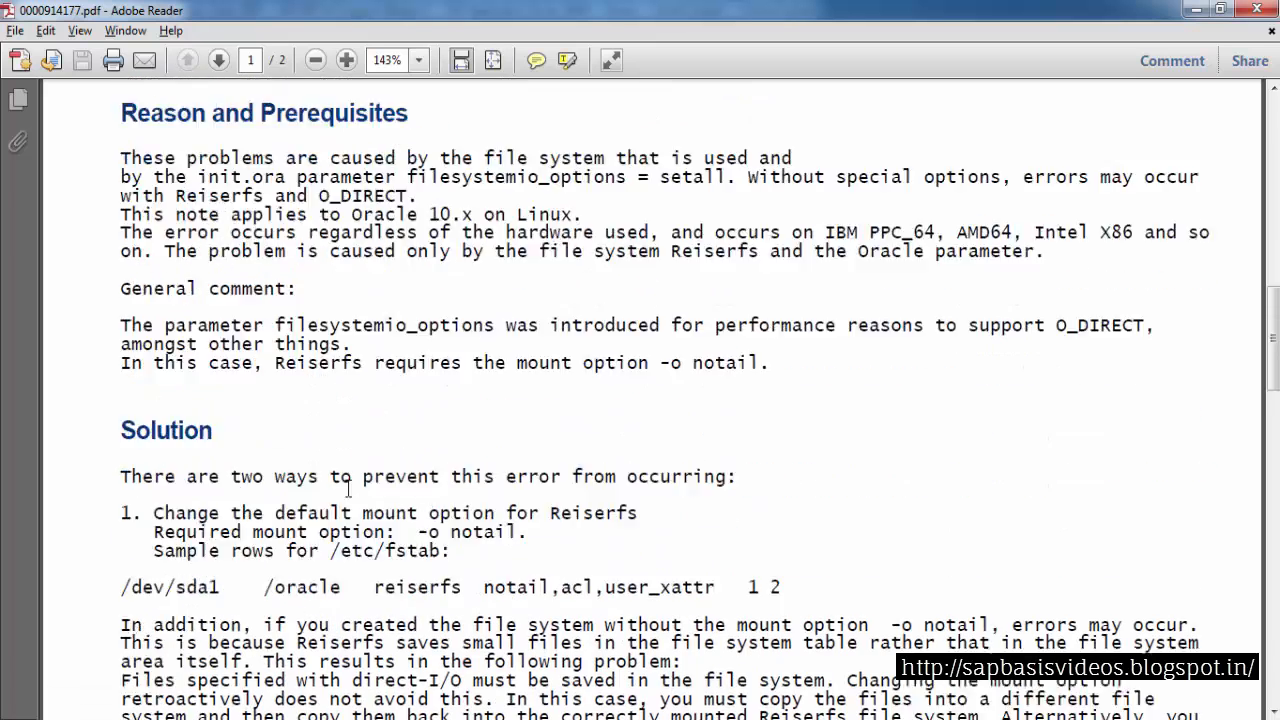
left_click_drag(121, 430, 440, 430)
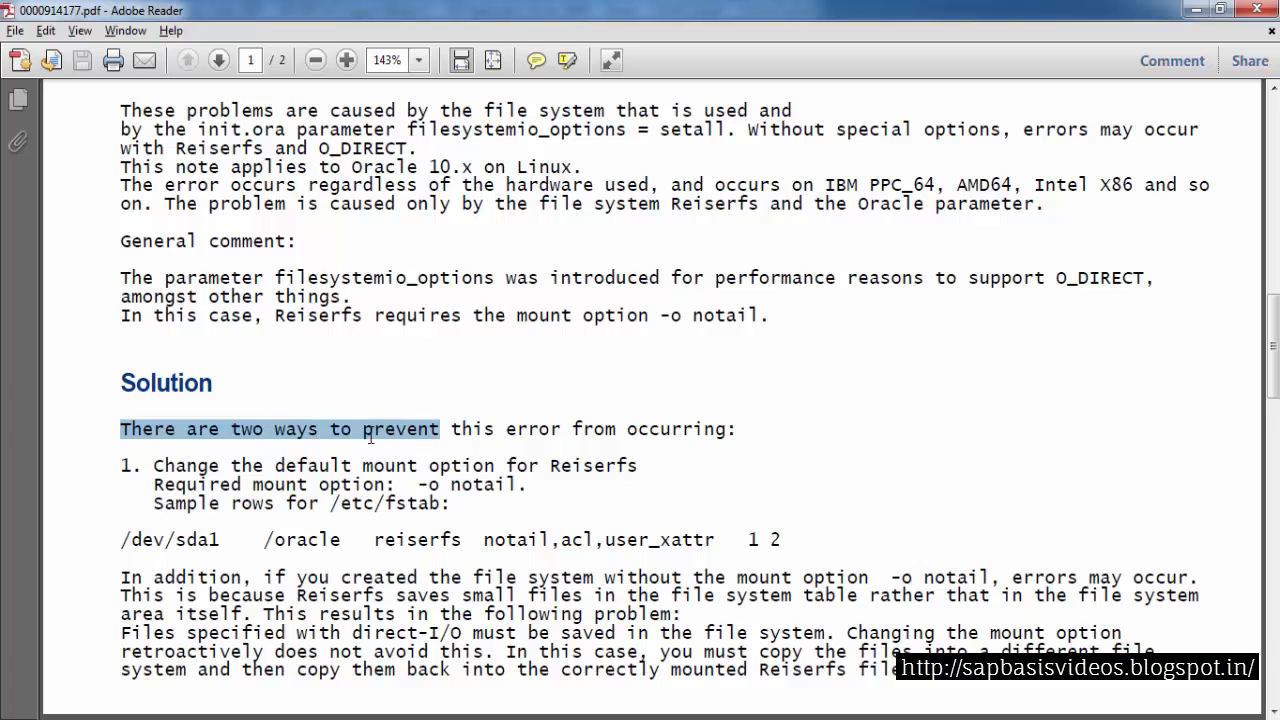
left_click_drag(165, 466, 600, 470)
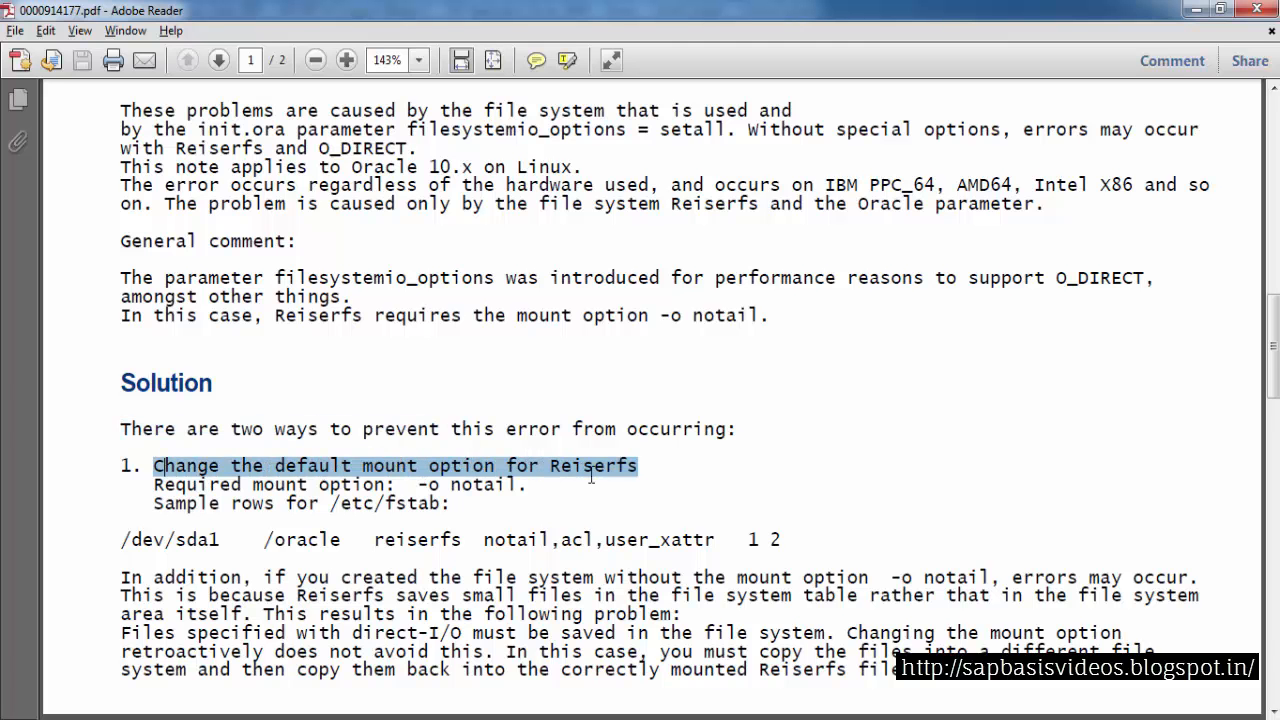
left_click_drag(153, 484, 502, 484)
left_click_drag(157, 505, 440, 505)
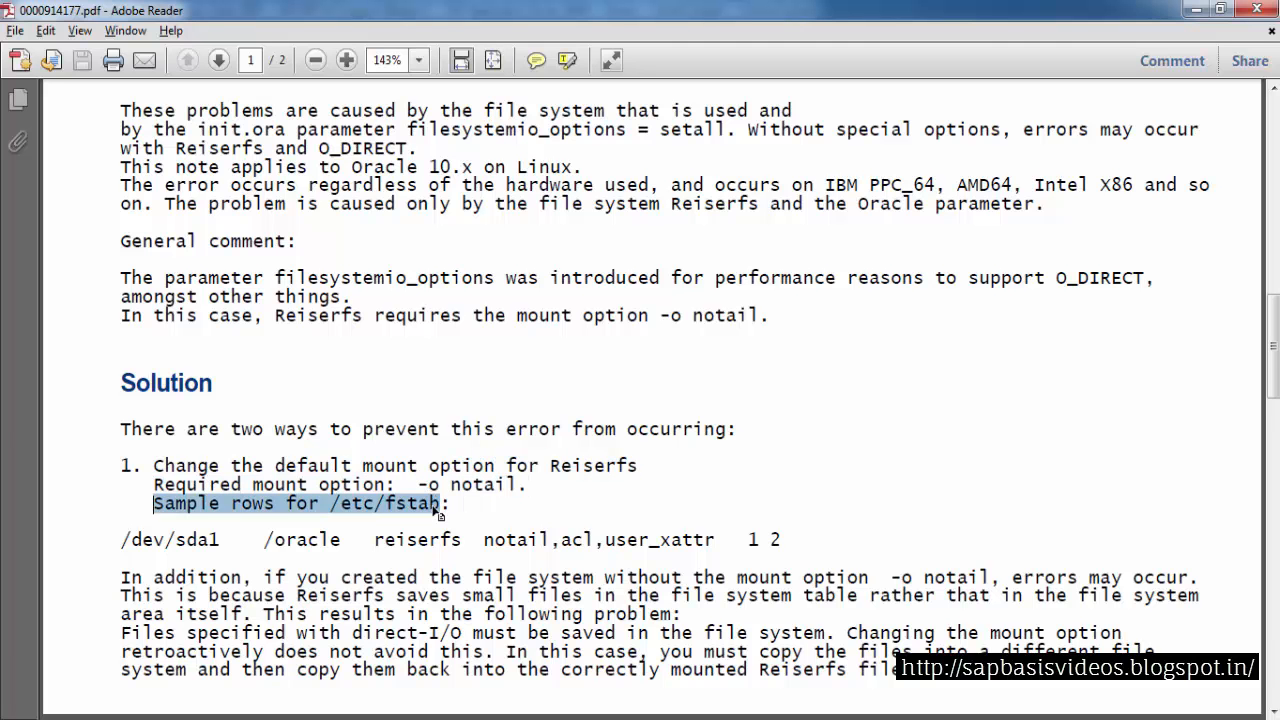
left_click_drag(123, 545, 784, 539)
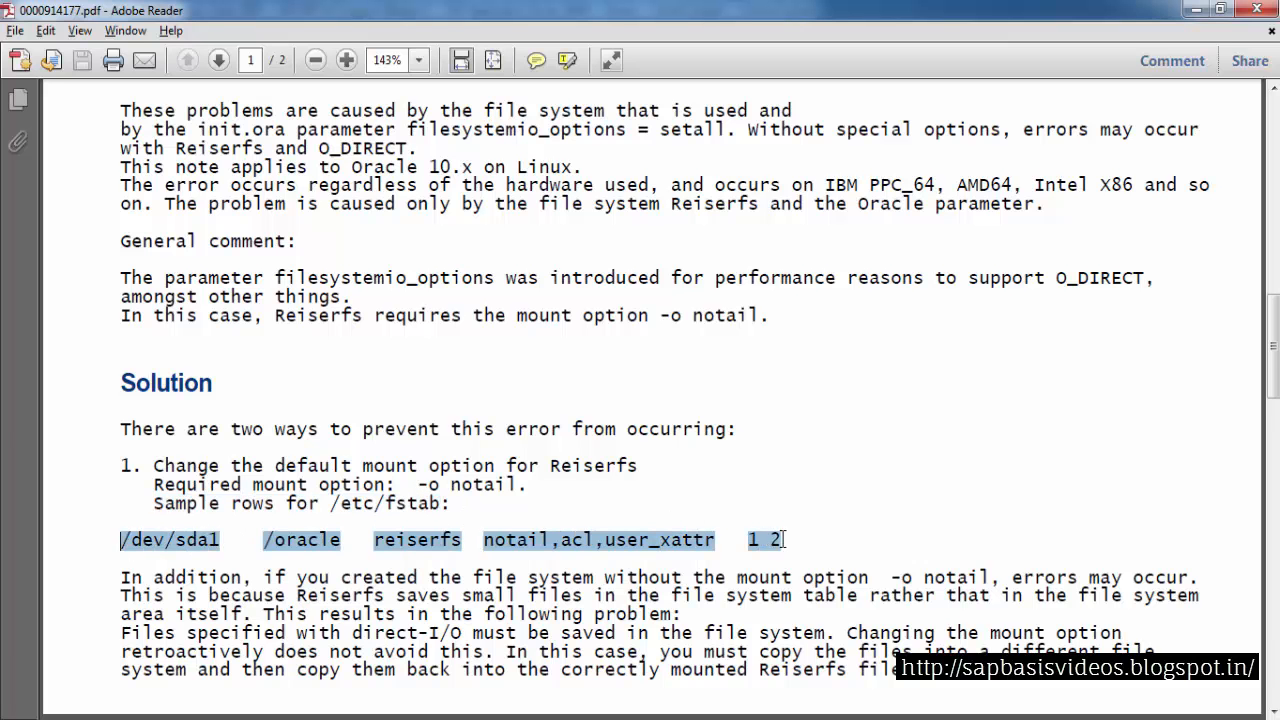
left_click(731, 509)
left_click_drag(331, 505, 376, 505)
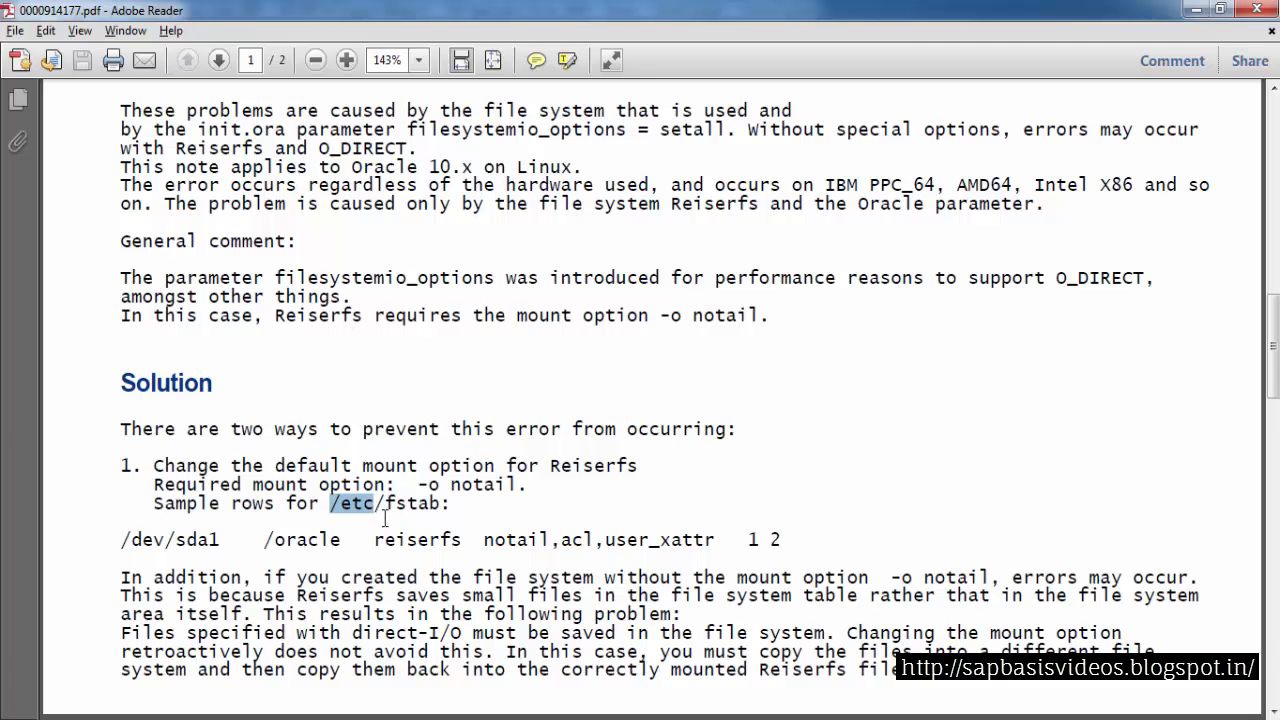
left_click(385, 515)
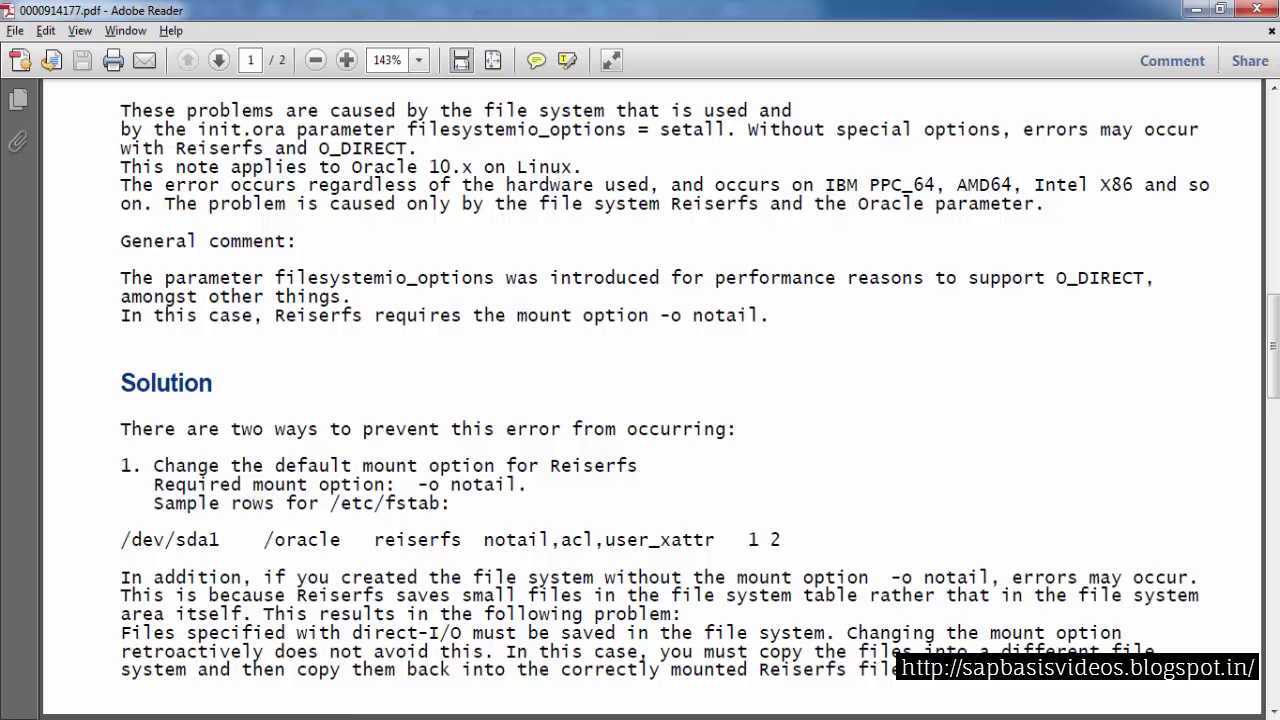
Exit SQL*Plus back to the root shell and check the current user with whoami
left_click(460, 640)
type("exit")
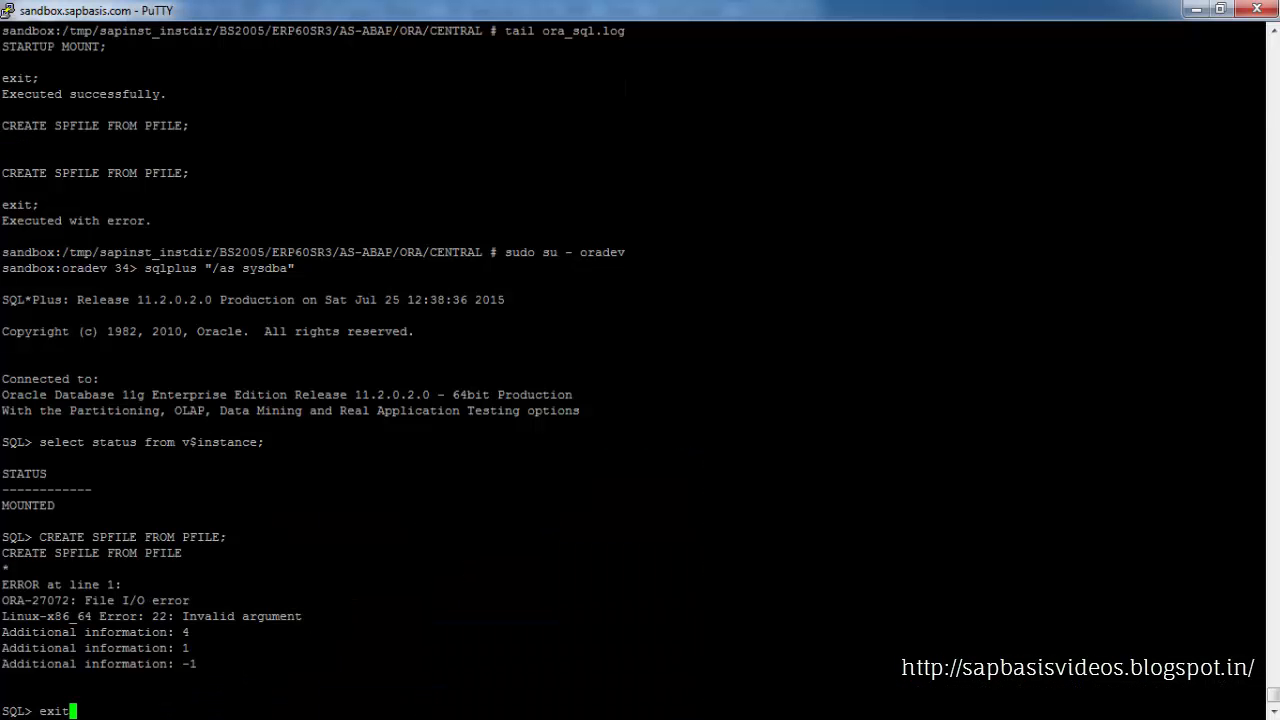
key("Return")
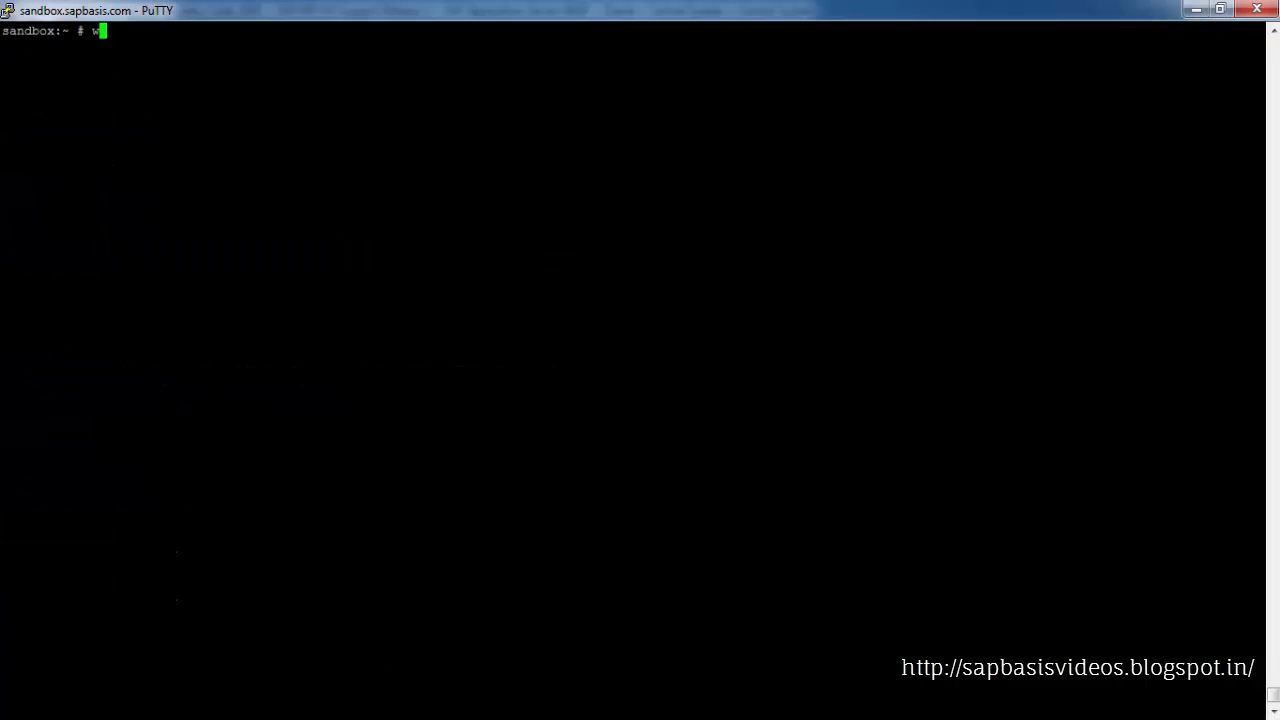
type("whoami")
key("Return")
Change to /etc and list the files matching fs with ls -ltr |grep fs
type("c")
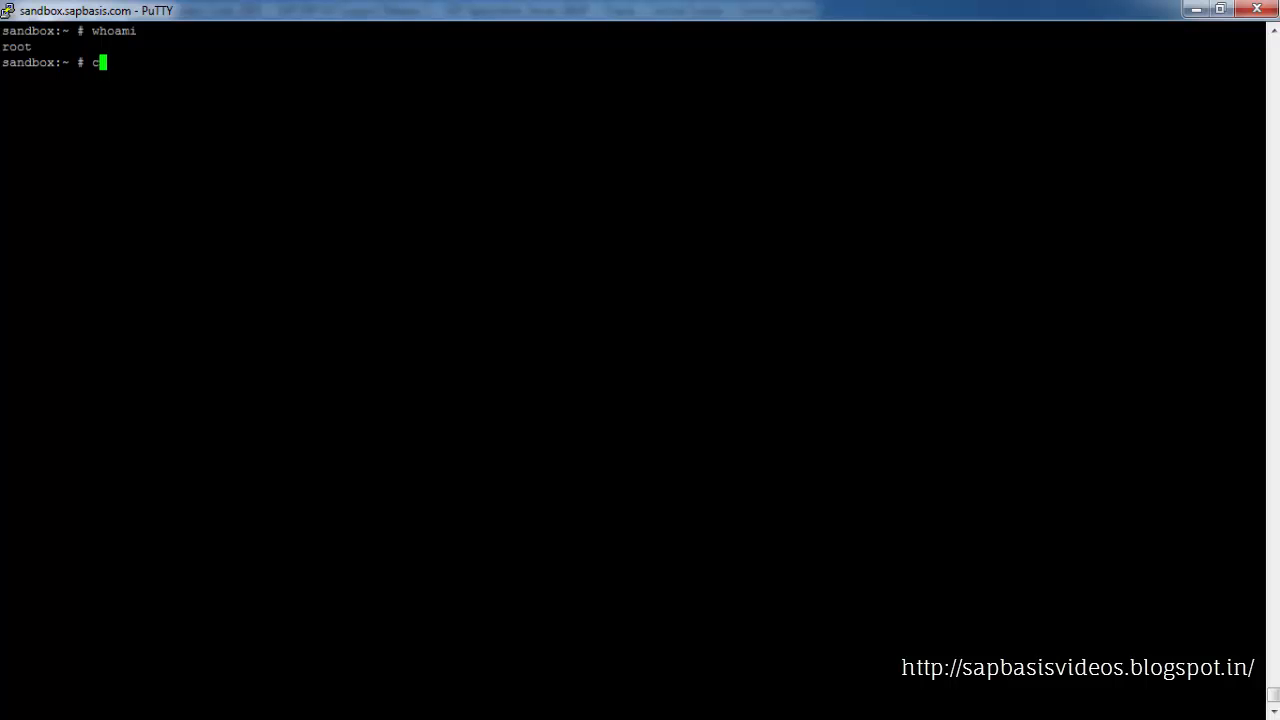
type("d /etc")
key("Return")
type("ls ")
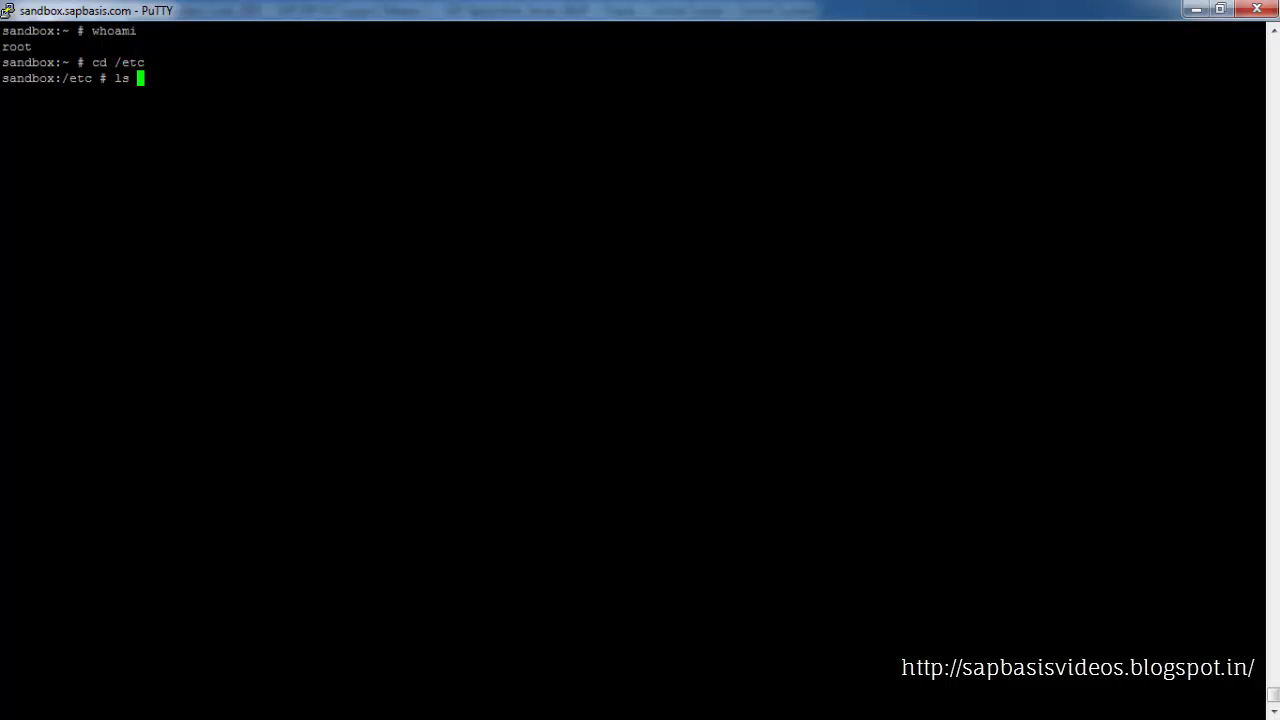
type("-ltr |grep f")
type("s")
key("Return")
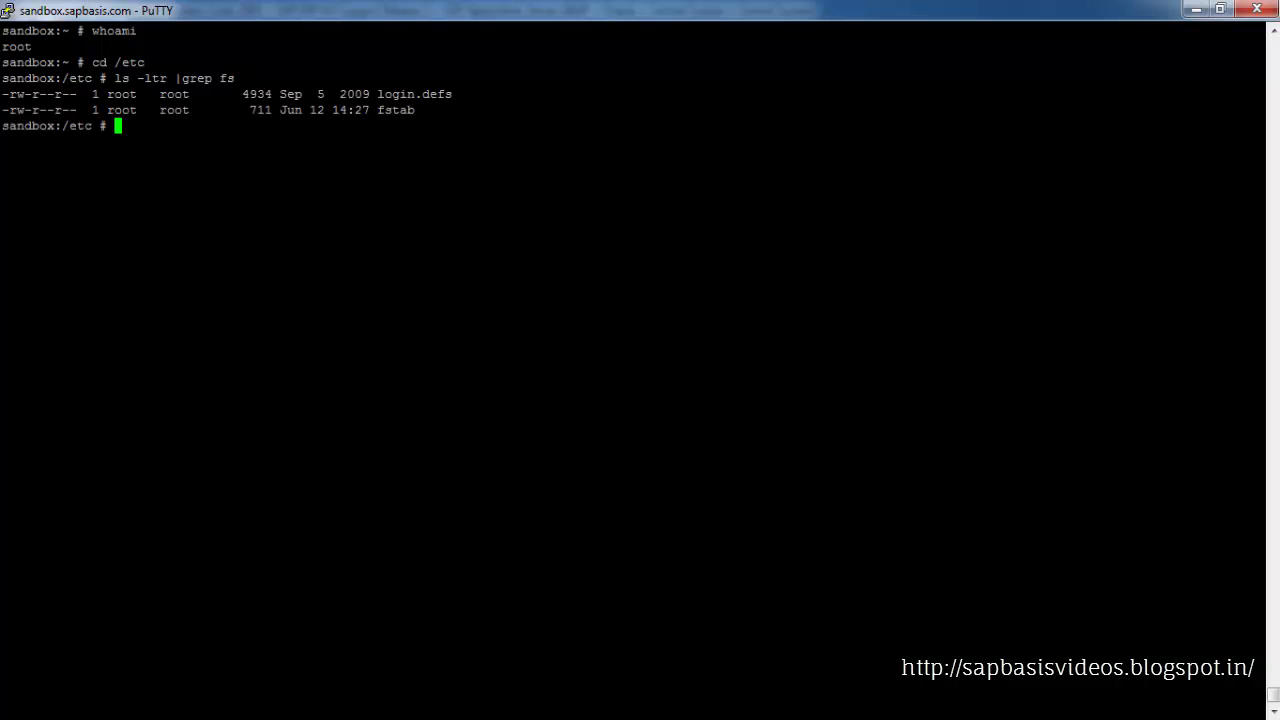
Back up the fstab file by copying it to fstab_backup
left_click_drag(370, 110, 415, 111)
key("ctrl+c")
left_click(407, 112)
left_click(414, 110)
type("cp")
key("shift+Insert")
key("shift+Insert")
type("_backup")
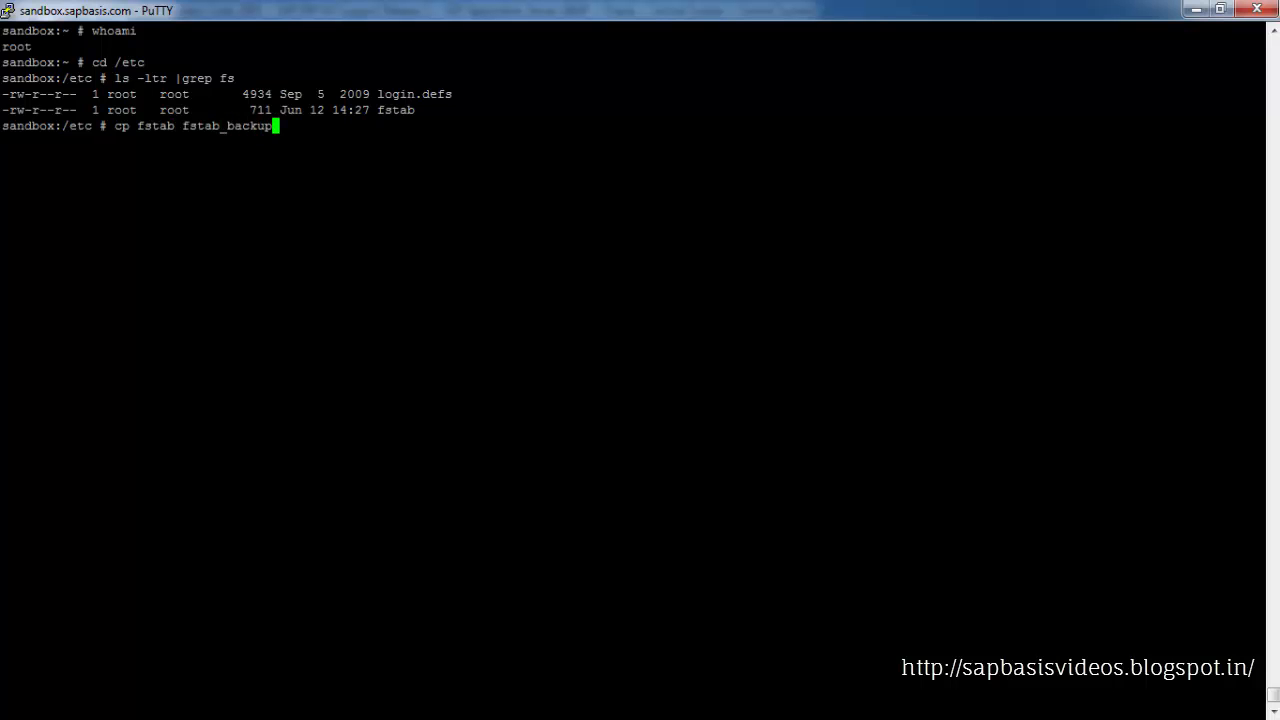
key("Return")
Rerun the ls -ltr |grep fs listing to check the backup file
key("Up")
key("Up")
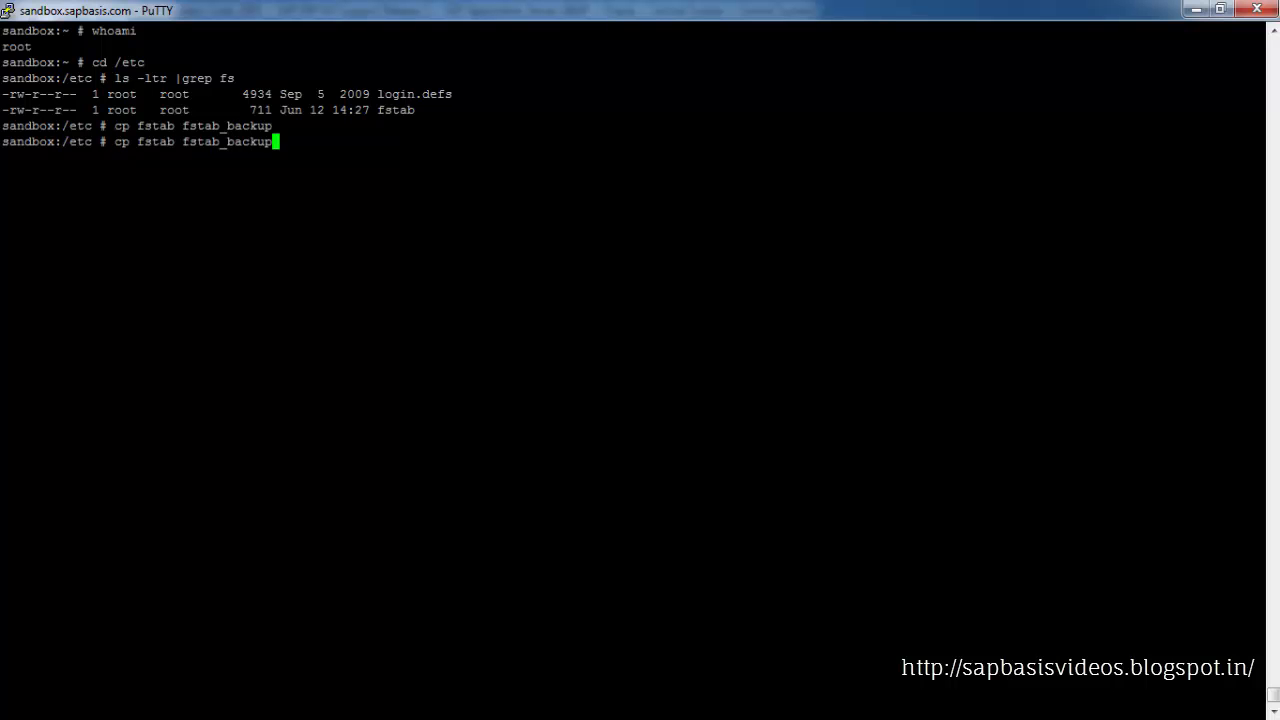
key("Return")
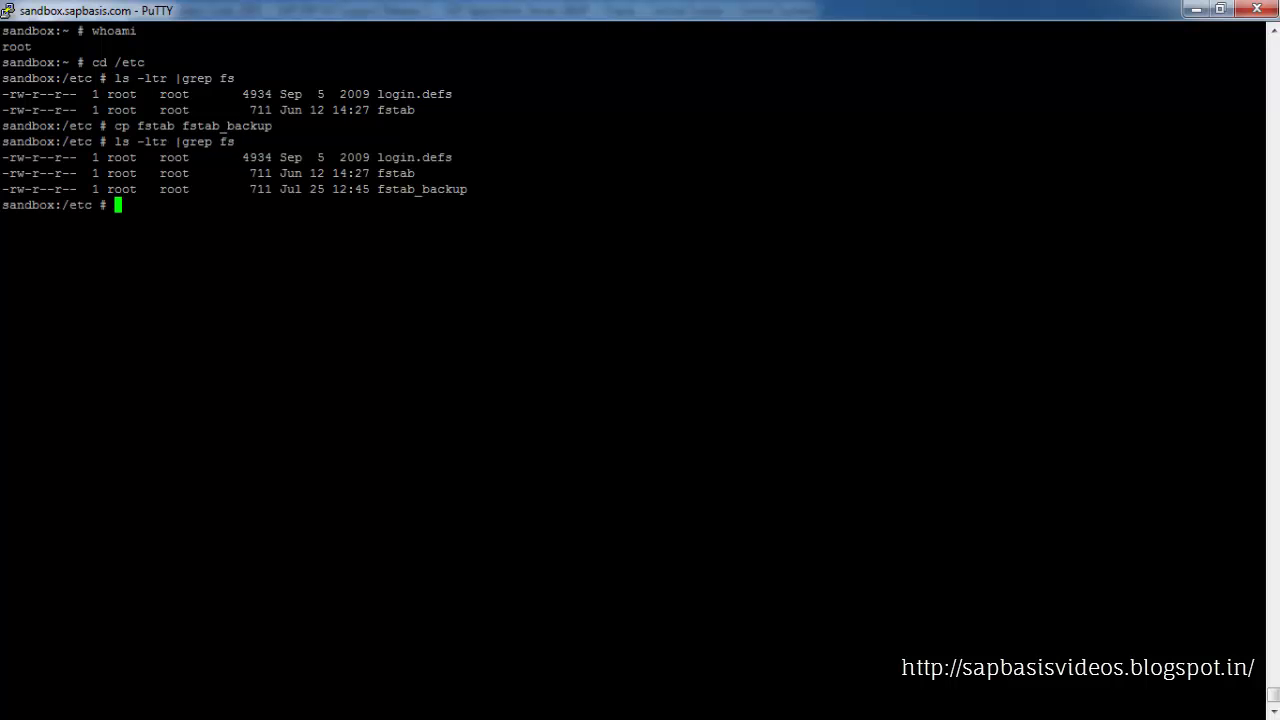
Open fstab in gedit from the /etc directory
type("gedit")
left_click_drag(379, 173, 414, 173)
right_click(414, 173)
key("Return")
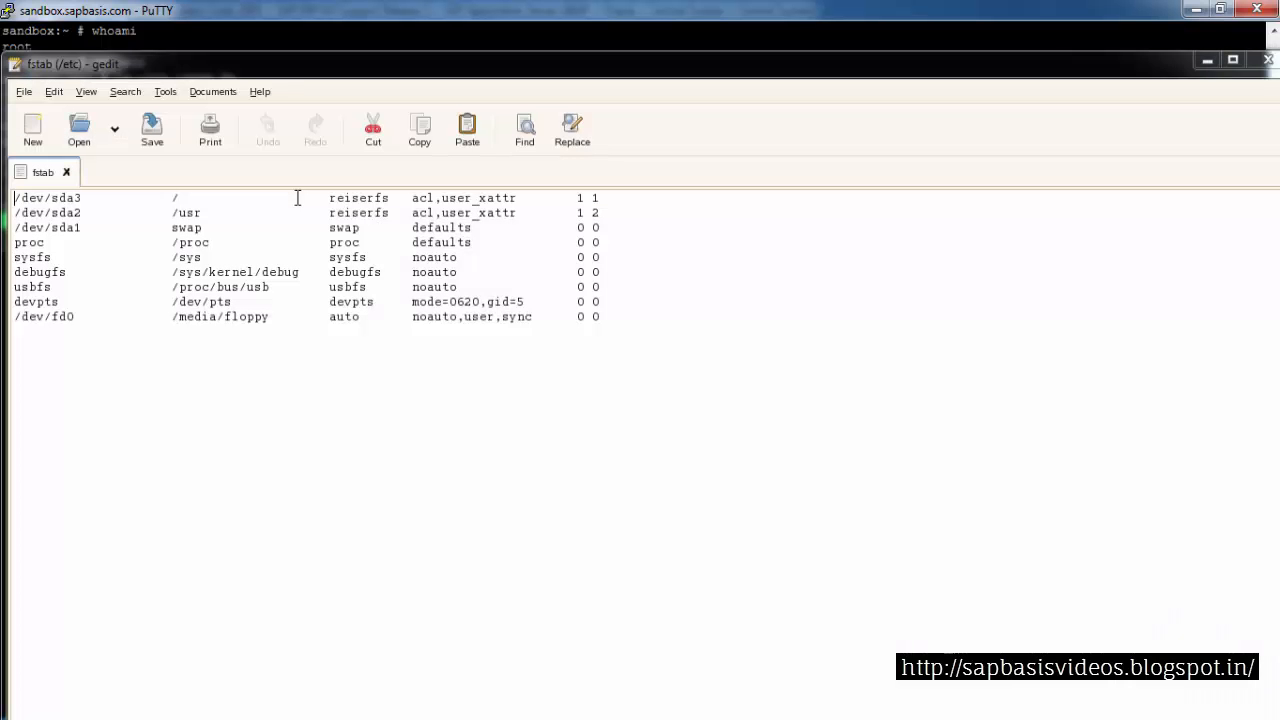
Add notail, to the mount options of the /dev/sda3 root entry, then save and close the file
left_click(331, 199)
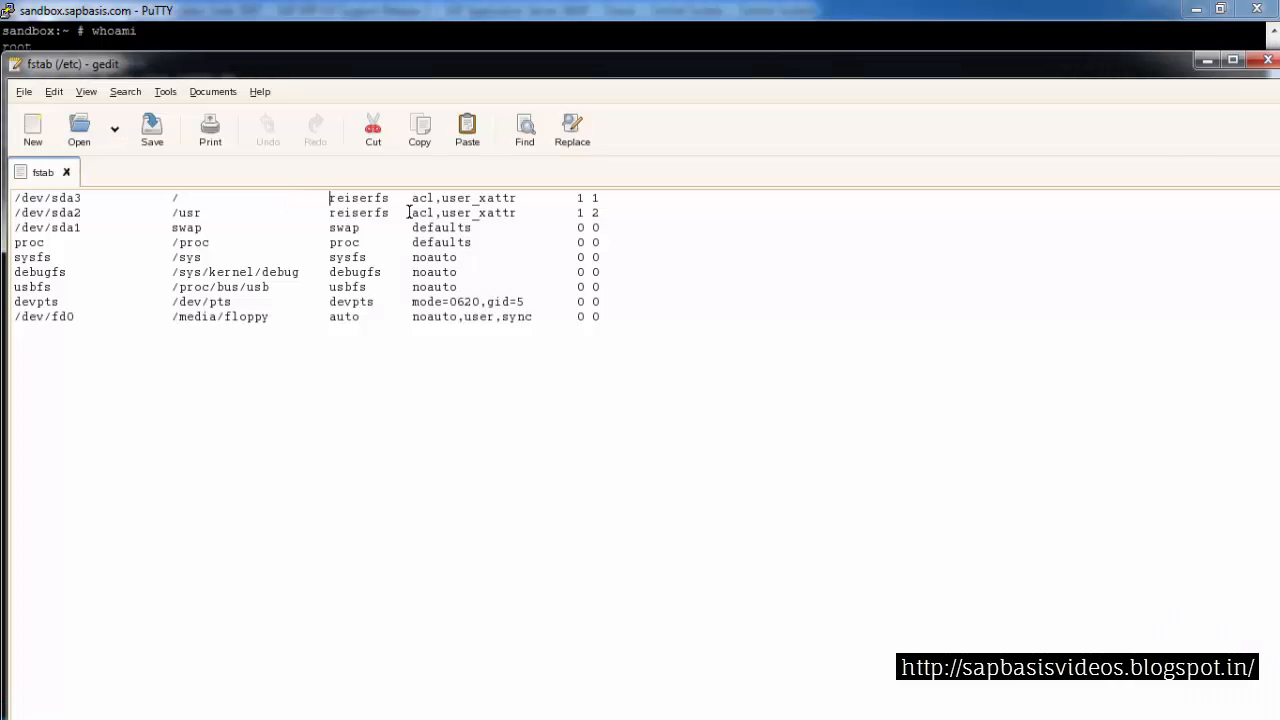
left_click(415, 199)
type("not")
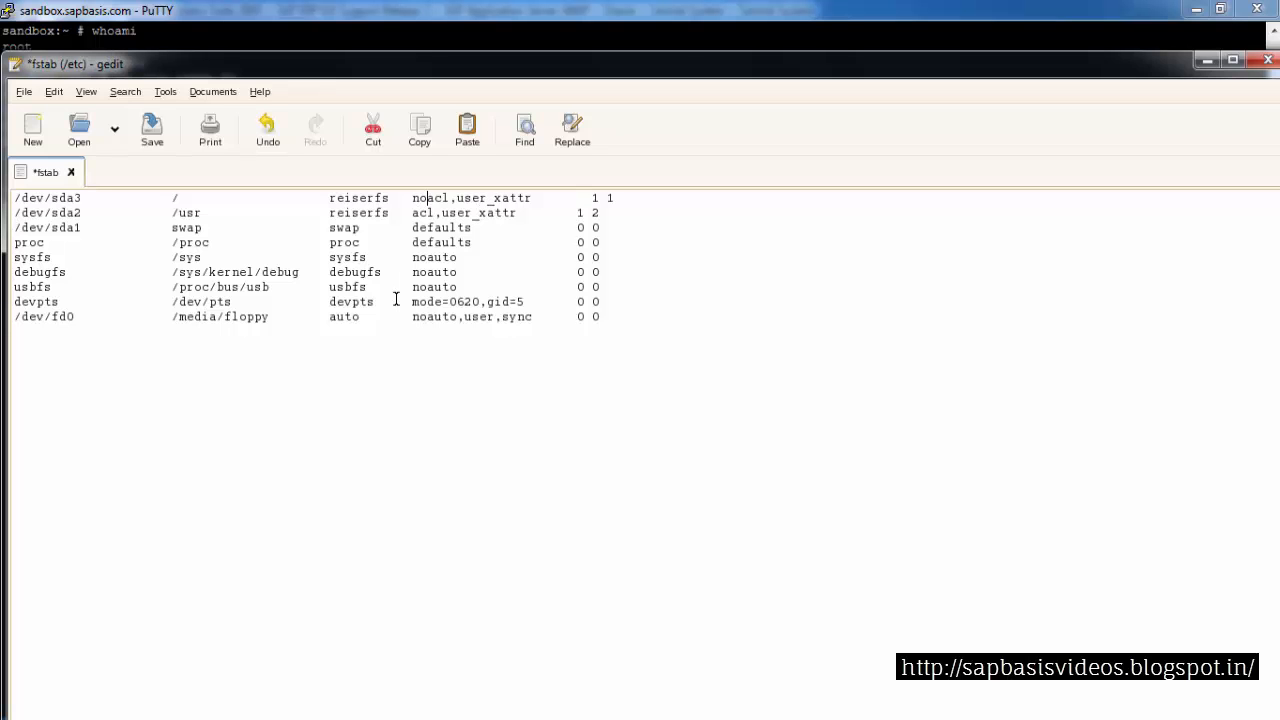
type("ail,")
left_click(150, 135)
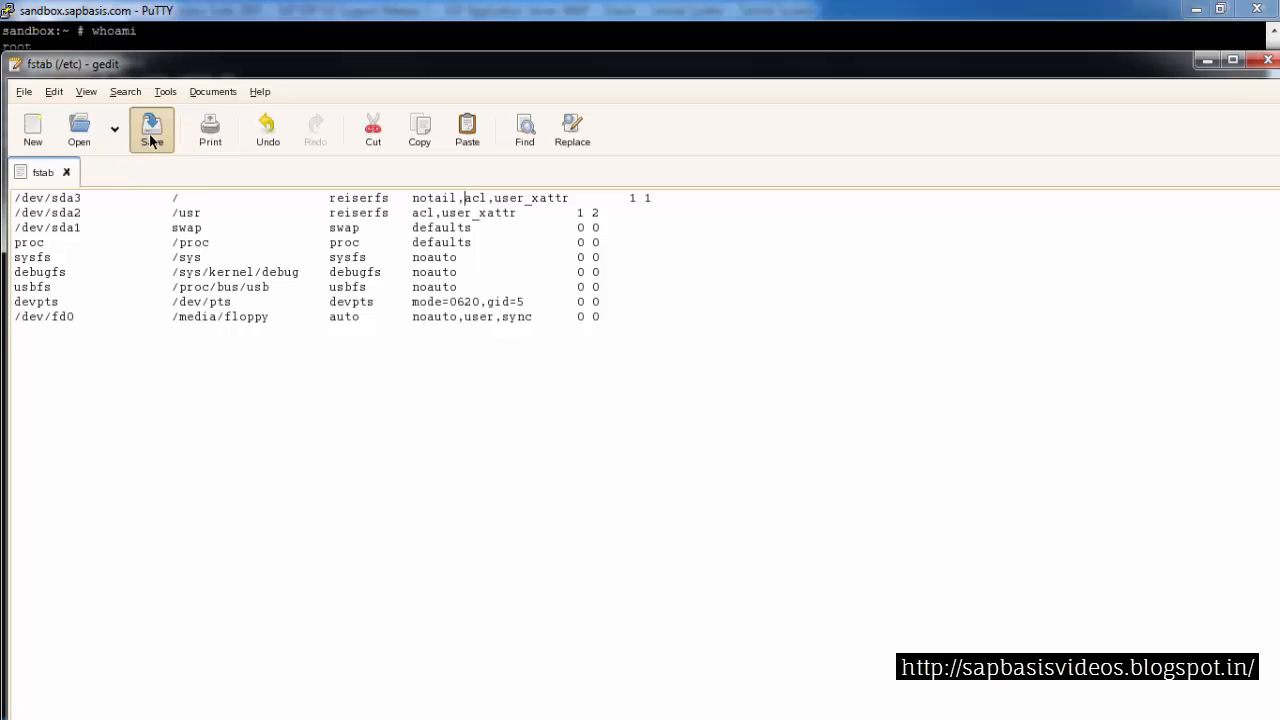
left_click(27, 94)
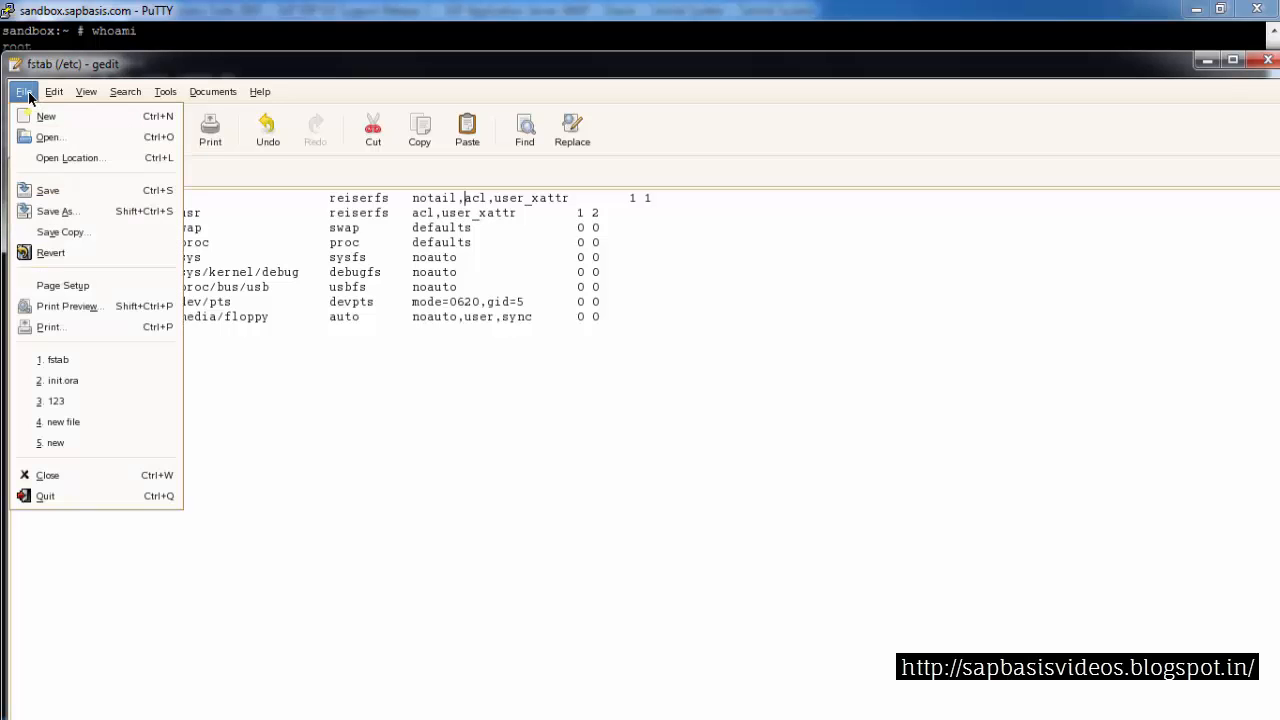
left_click(43, 475)
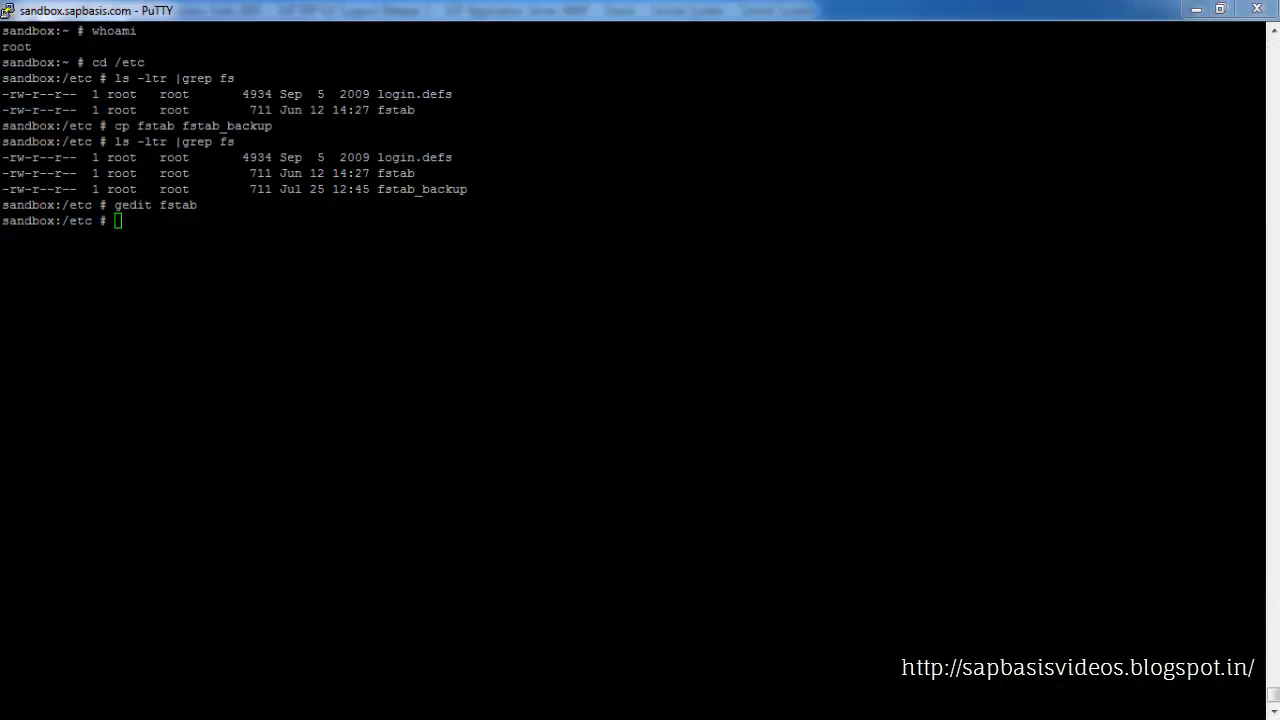
Display the fstab contents with more fstab
type("more")
double_click(178, 205)
right_click(178, 205)
key("Return")
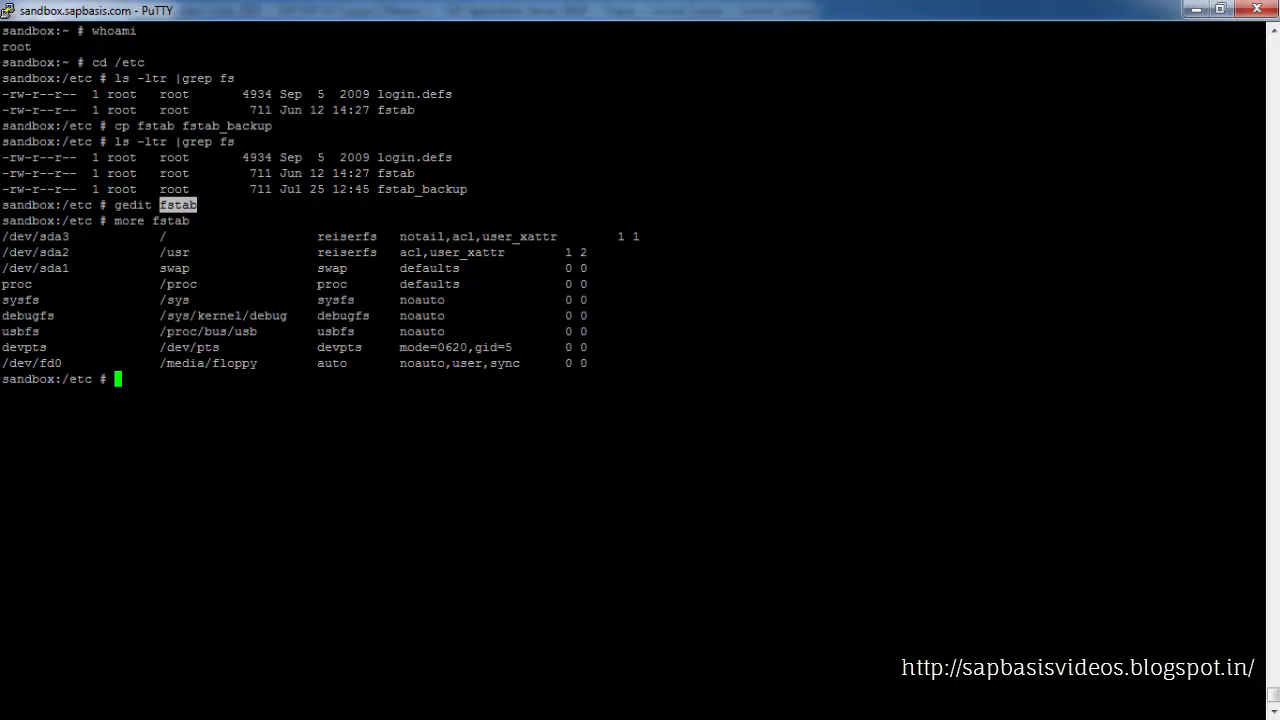
Read the note's second solution about setting the Oracle parameter FILESYSTEMIO_OPTIONS = NONE
key("alt+Tab")
scroll(466, 366, "down", 3)
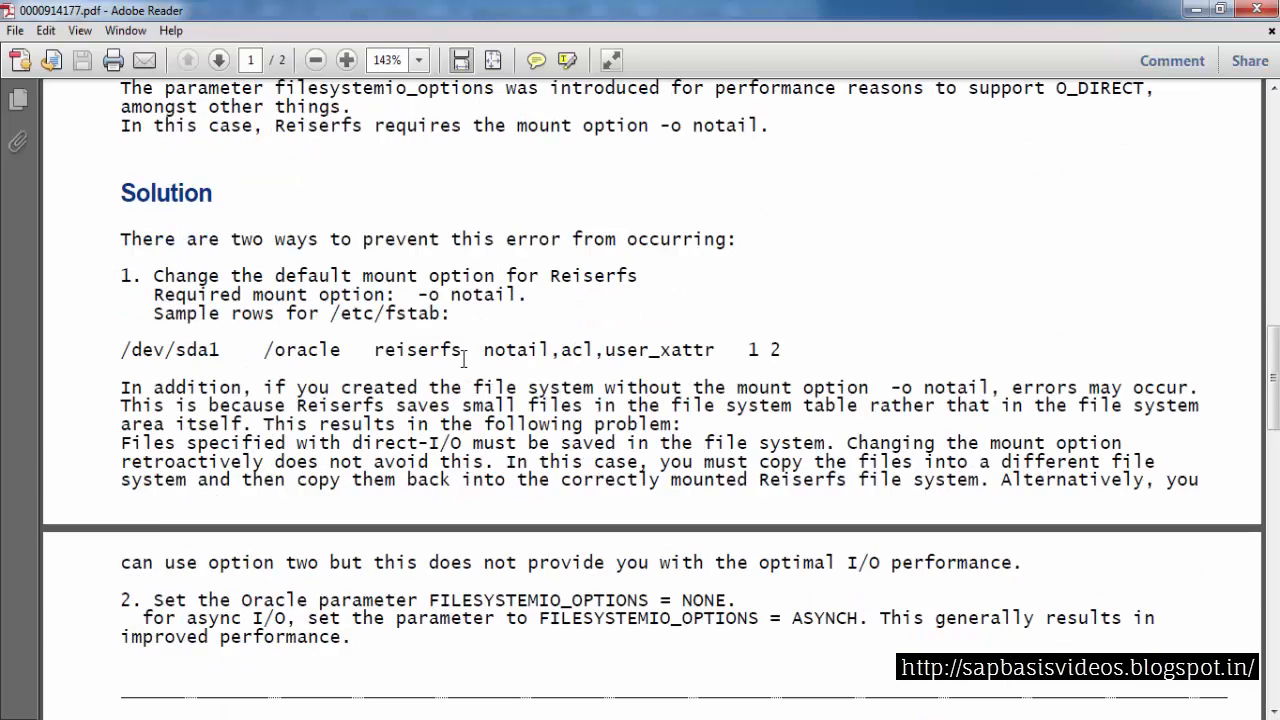
scroll(463, 360, "down", 1)
left_click_drag(187, 553, 735, 553)
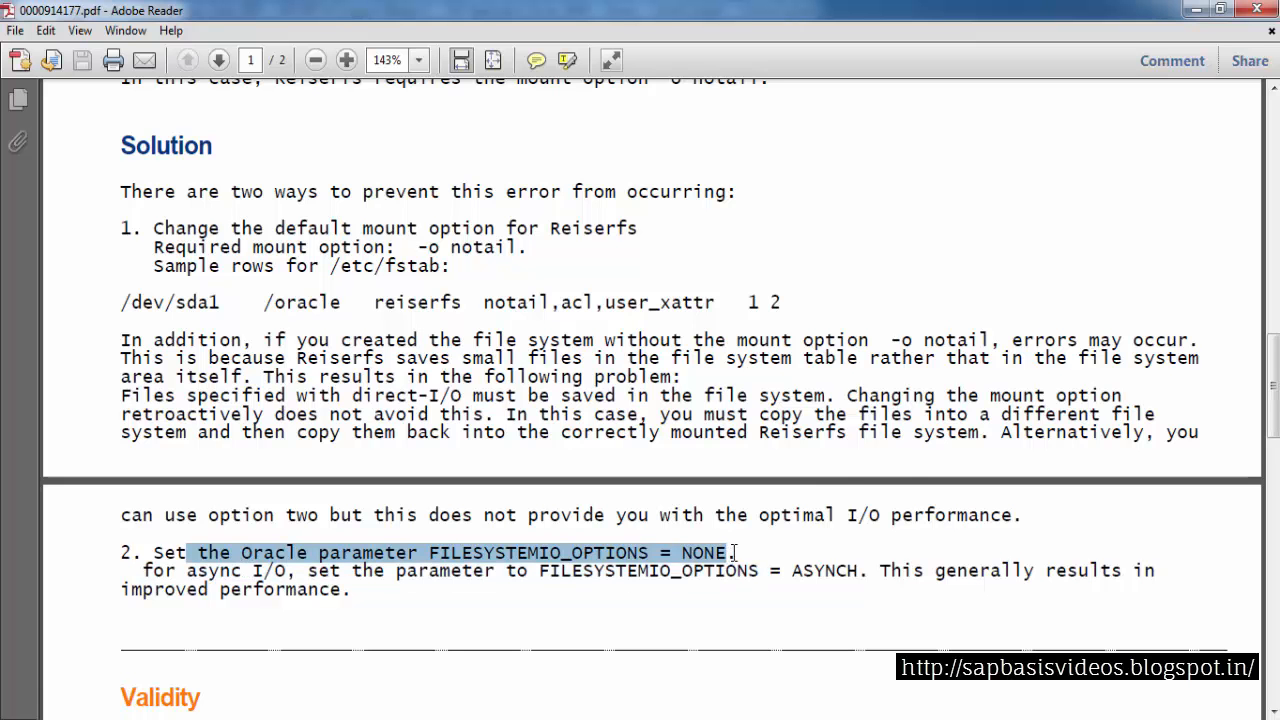
left_click(735, 553)
Change to /oracle/DEV/112_64/dbs/ and list its files with ls -ltr
left_click(1199, 10)
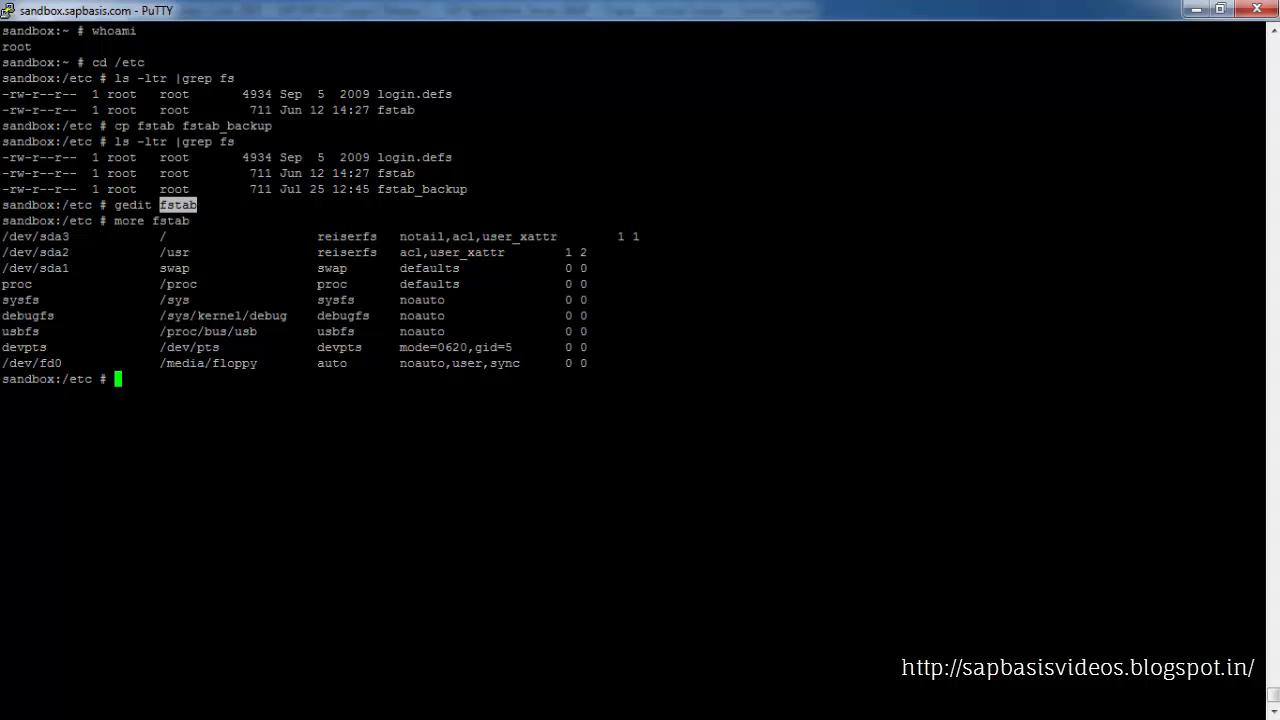
type("cd /oracle/DEV/112_64/dbs/")
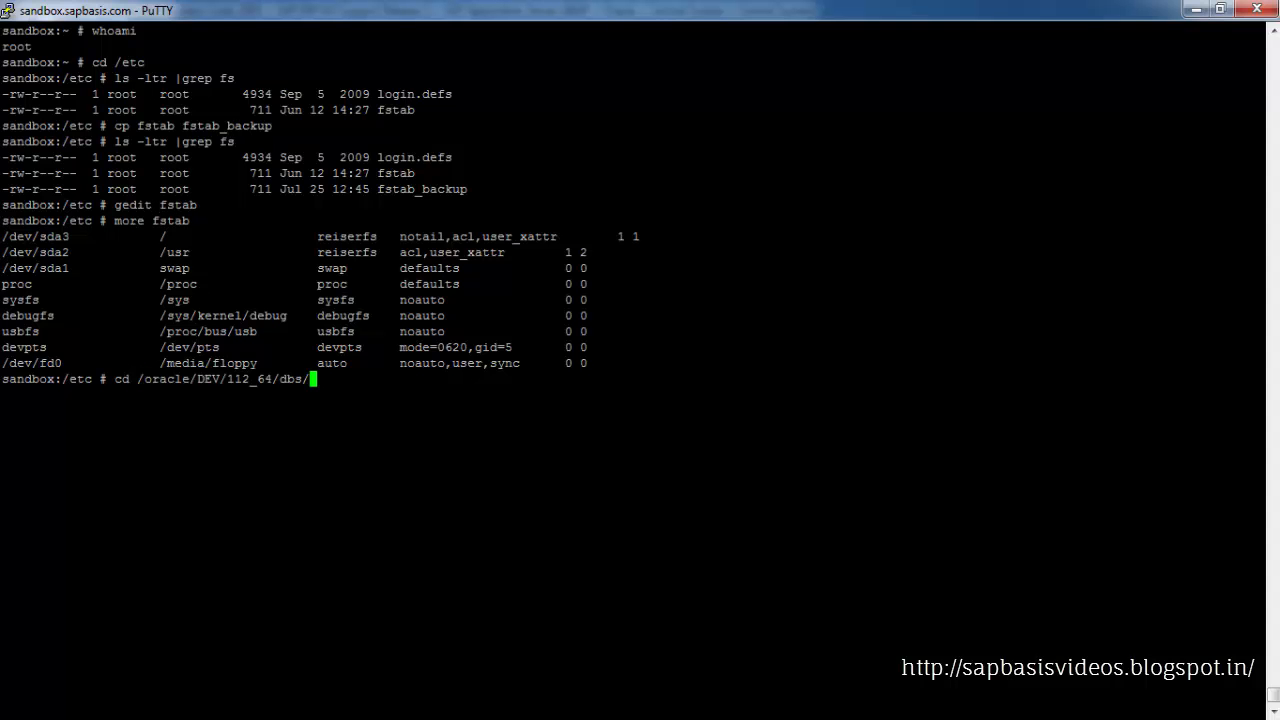
left_click_drag(197, 380, 295, 380)
key("Return")
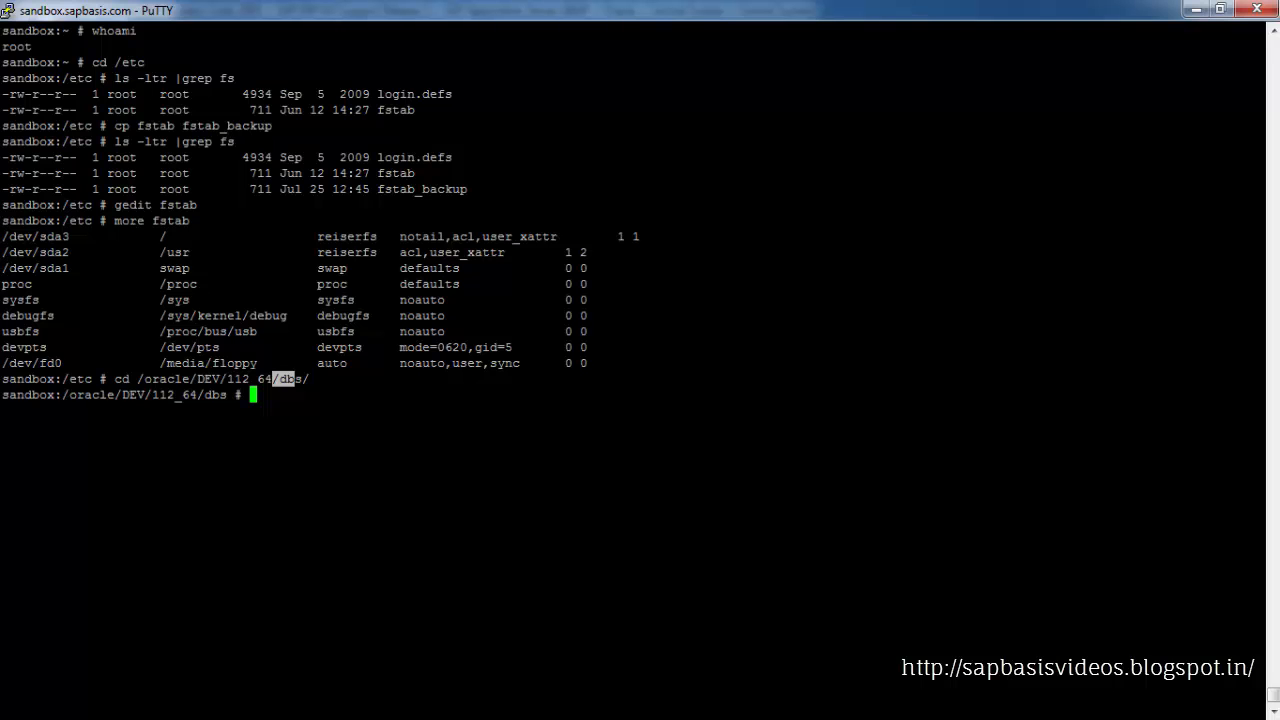
type("ls -ltr")
key("Return")
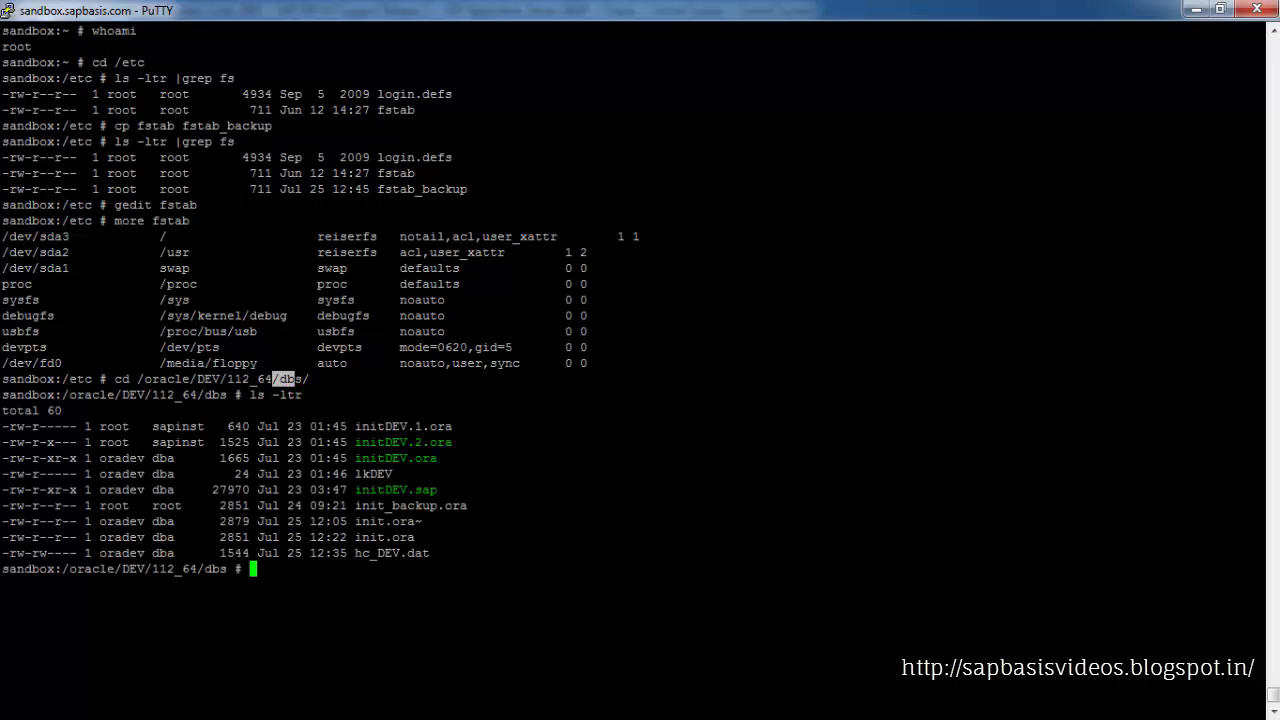
Back up init.ora by copying it to init.ora_backup
left_click_drag(350, 538, 402, 538)
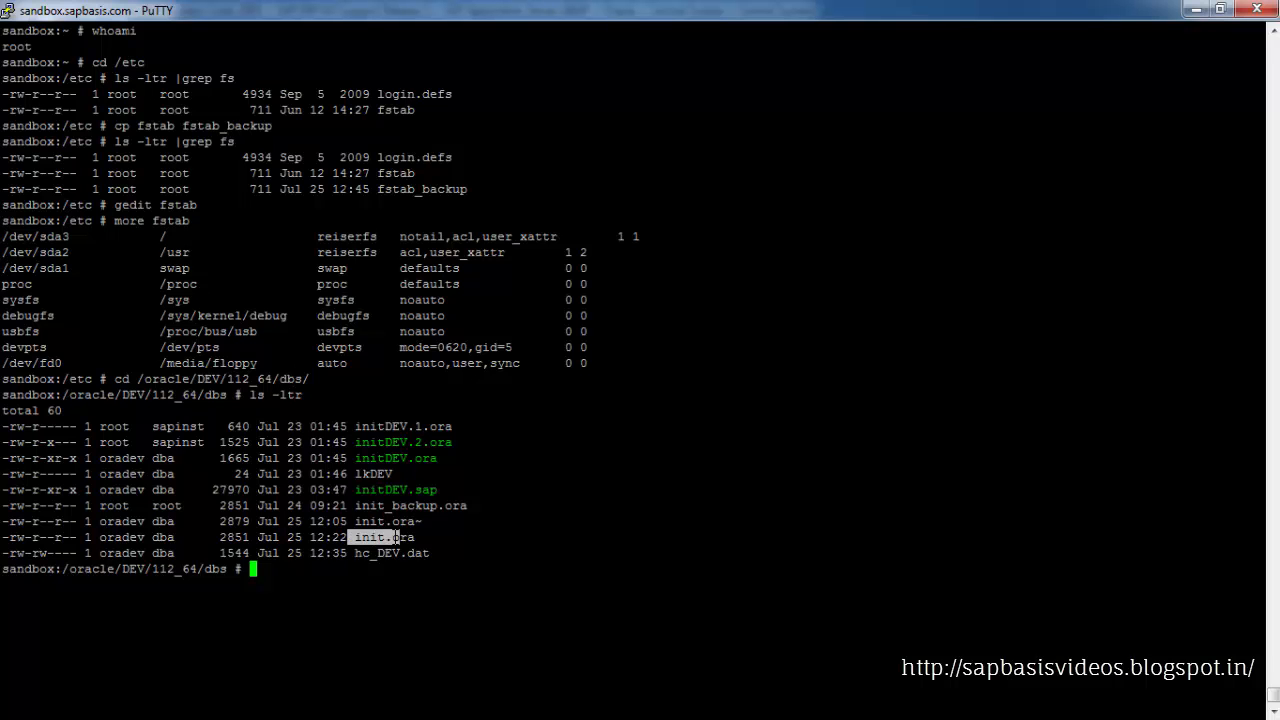
left_click(404, 538)
type("cp")
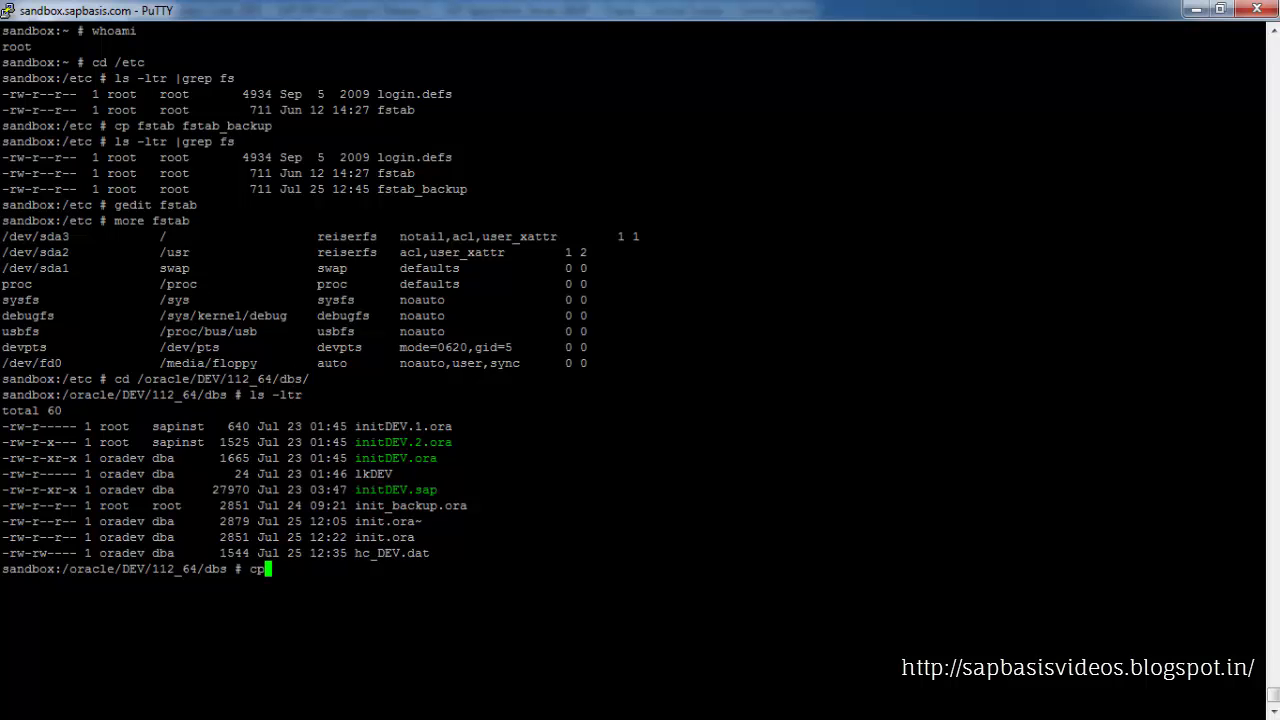
left_click_drag(355, 538, 415, 538)
key("ctrl+c")
left_click(415, 538)
right_click(415, 538)
right_click(415, 538)
type("_")
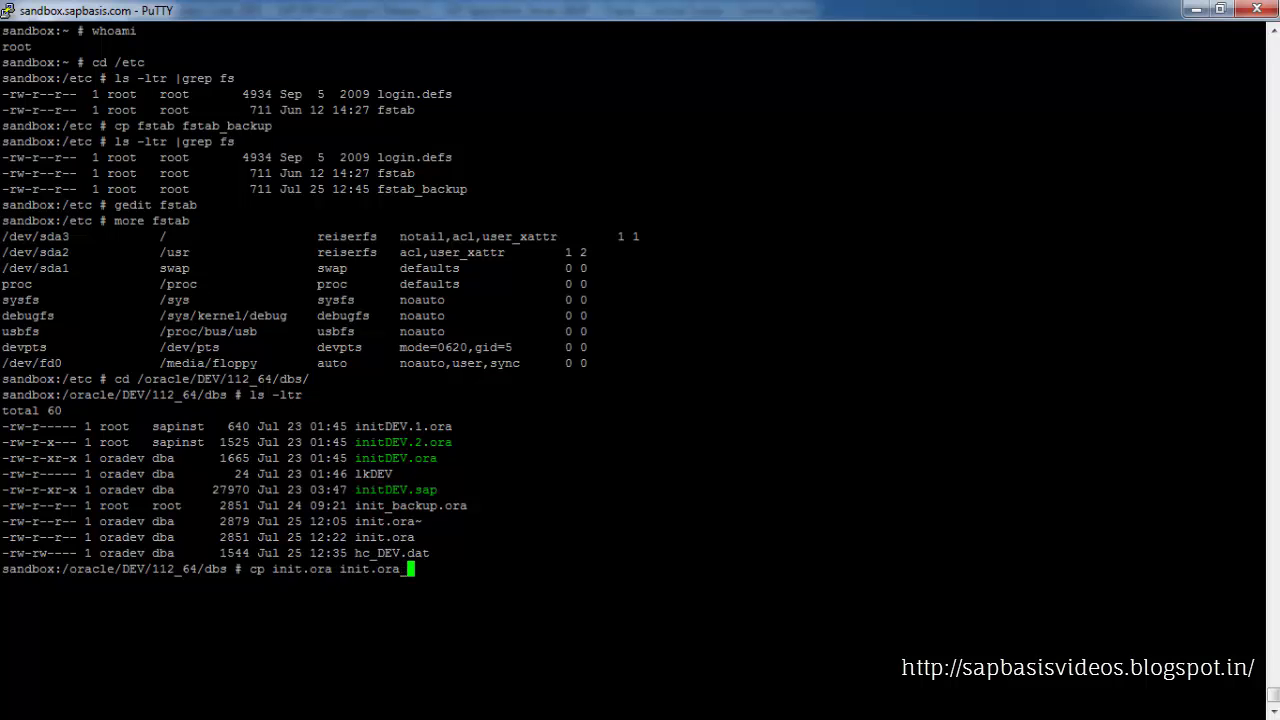
type("backup")
key("Return")
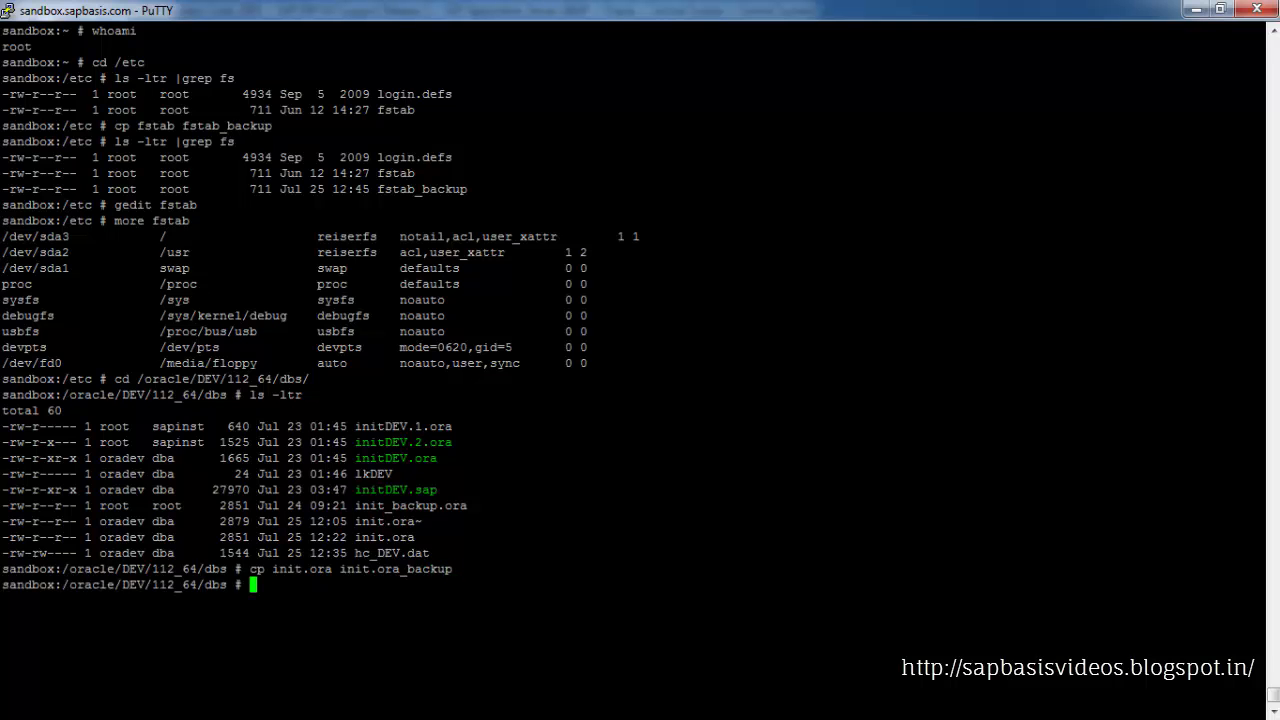
Open init.ora in gedit
type("gedit")
double_click(388, 538)
right_click(388, 538)
key("Return")
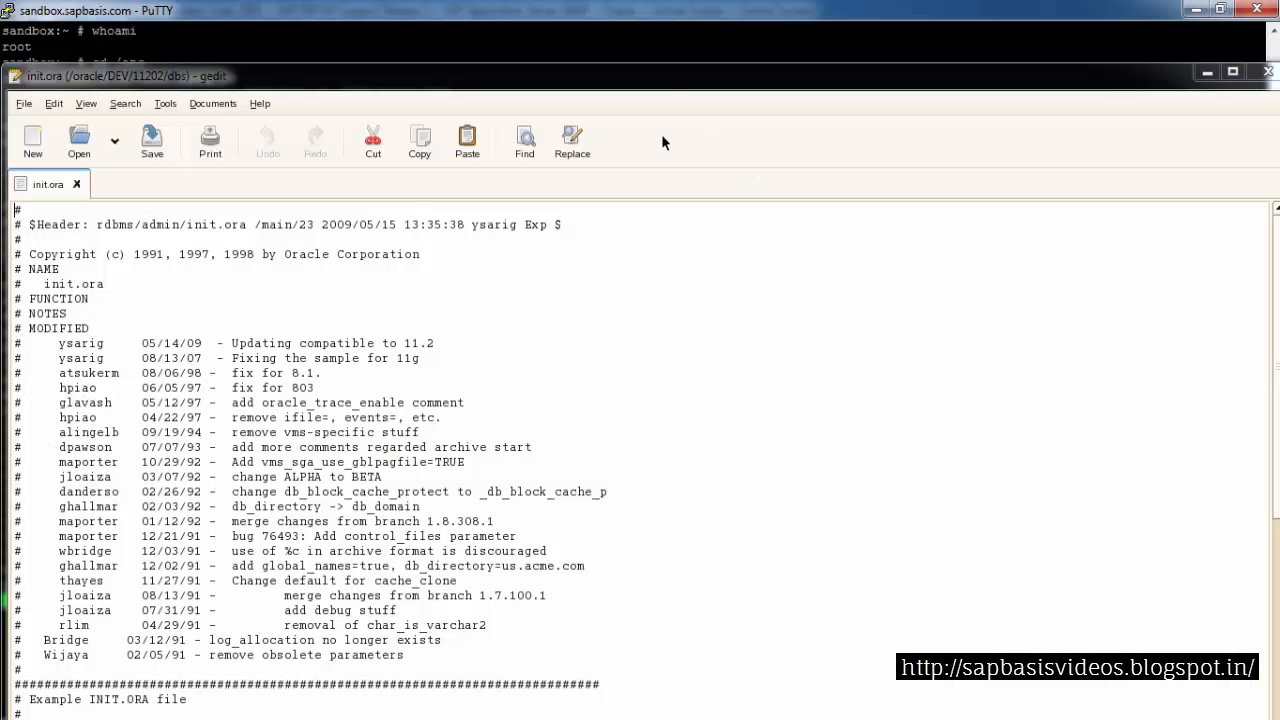
Append the line FILESYSTEMIO_OPTIONS = NONE at the end of init.ora, save it and close the editor
double_click(649, 68)
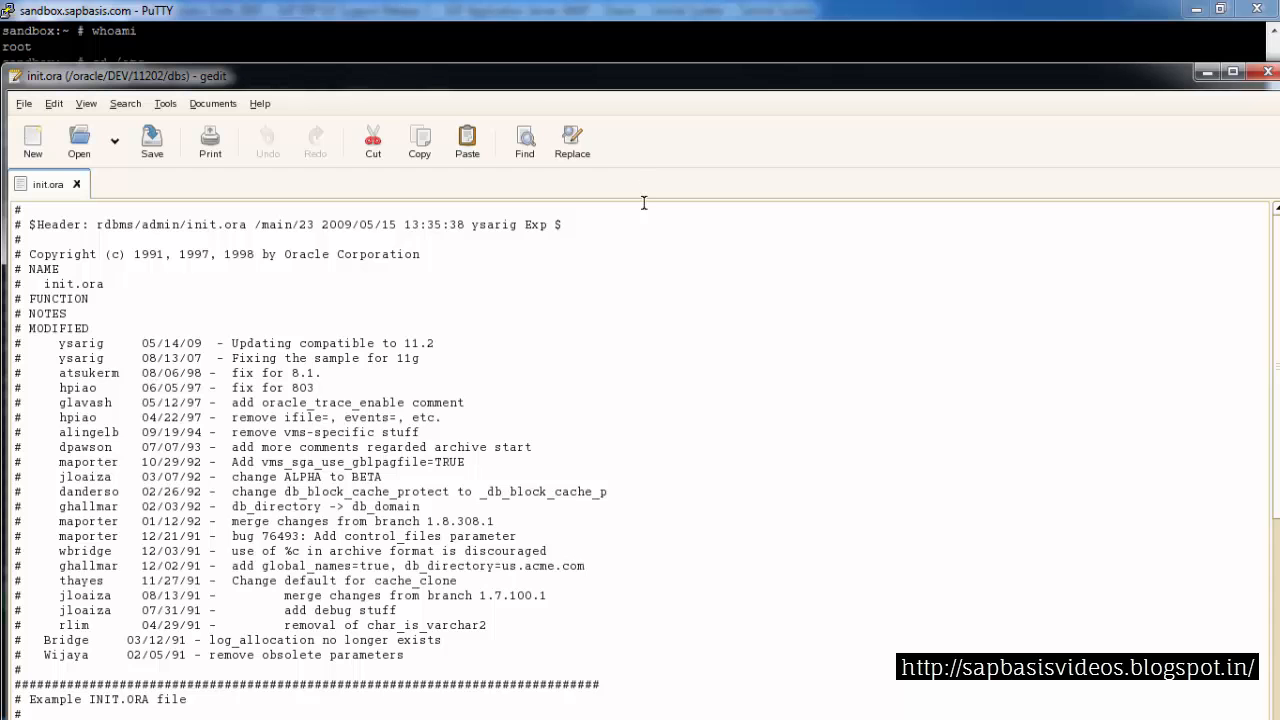
left_click_drag(1275, 378, 1237, 591)
left_click(242, 678)
left_click(464, 90)
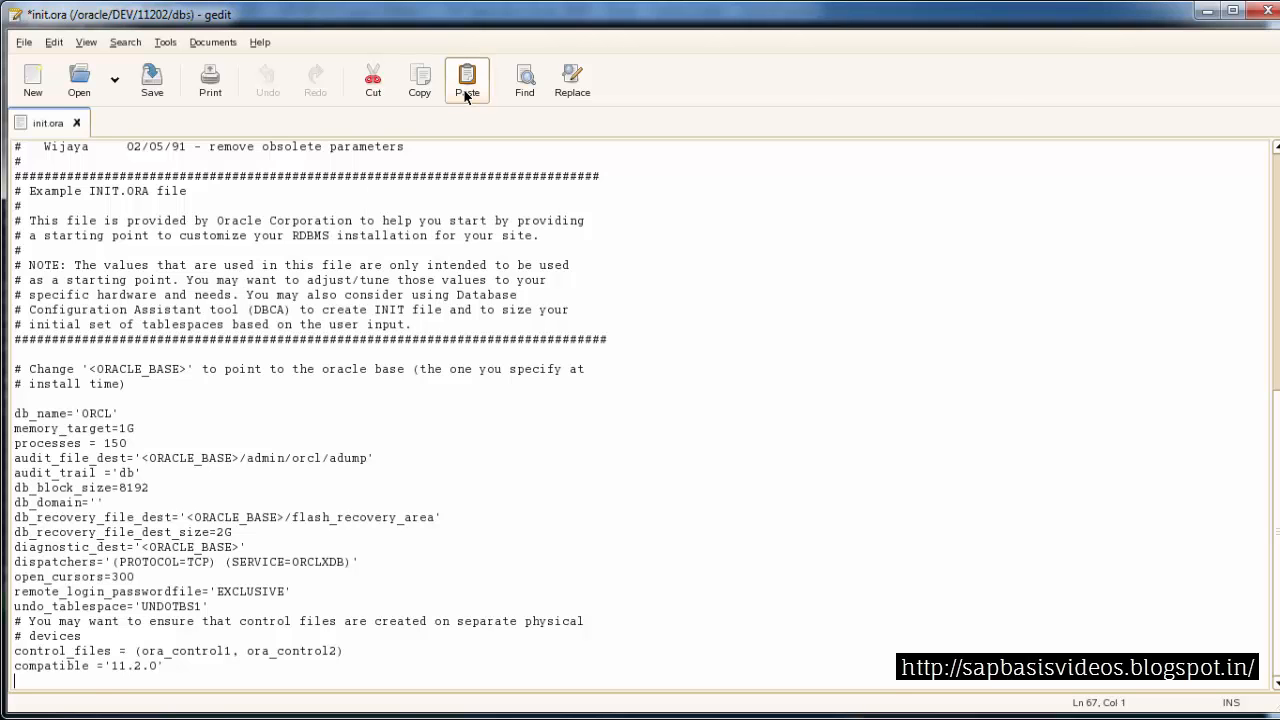
left_click_drag(218, 681, 16, 680)
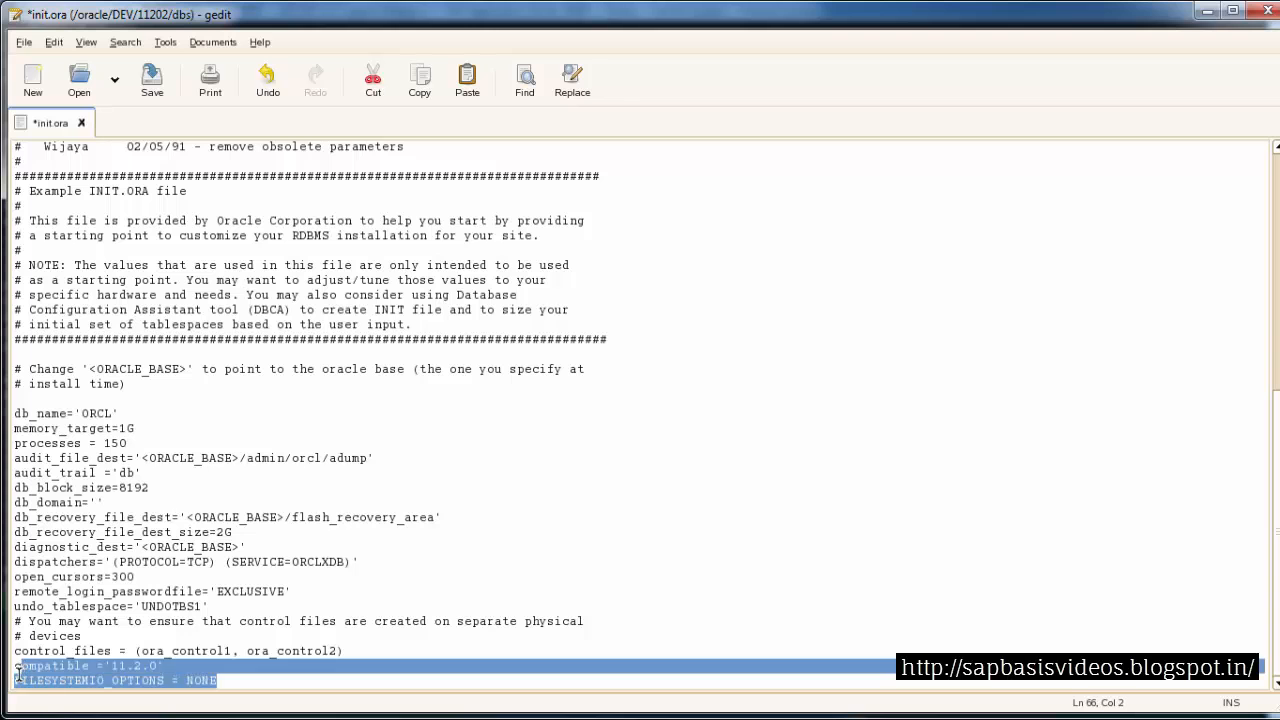
left_click(27, 44)
left_click(44, 142)
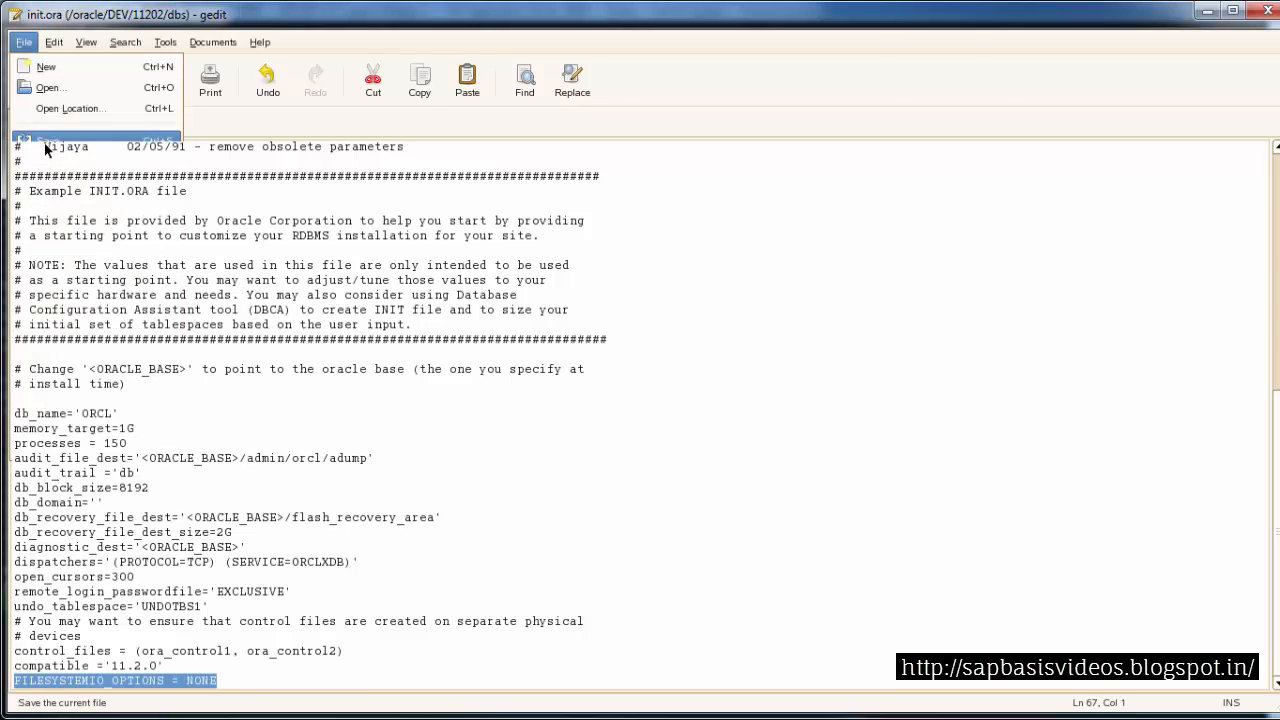
left_click(1257, 10)
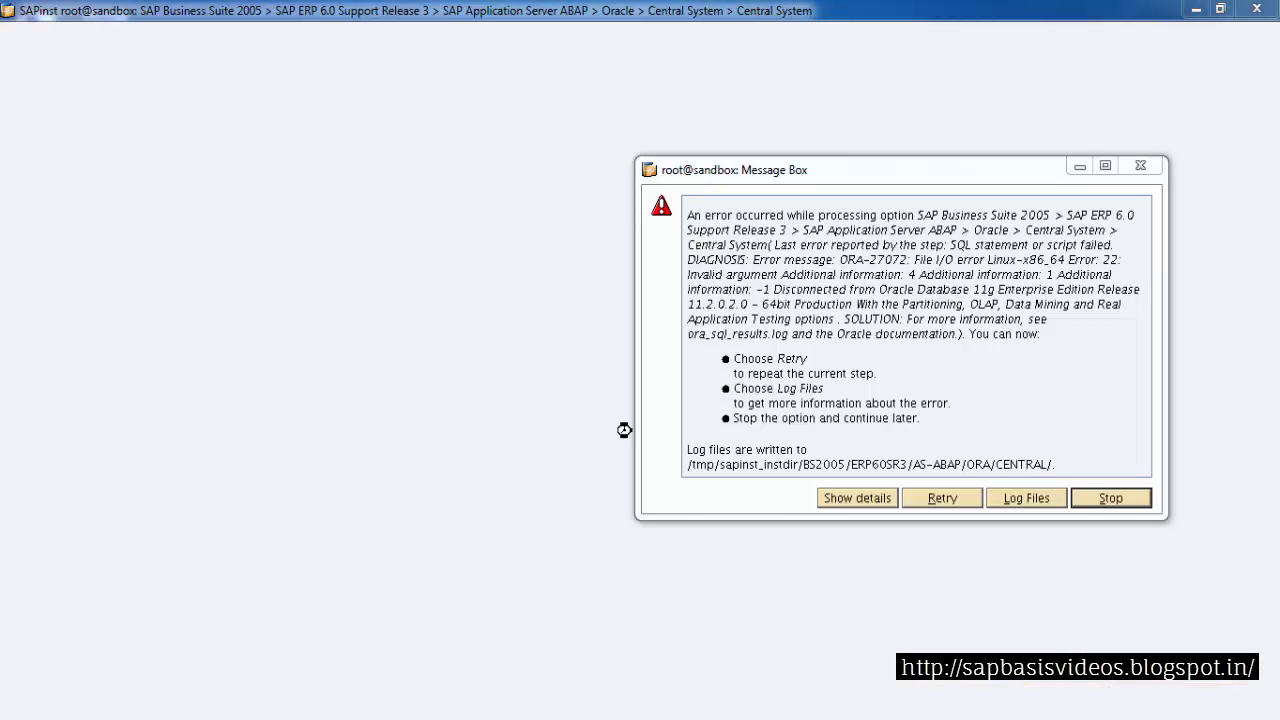
Stop the failed option in the SAPinst error message box
left_click(1103, 498)
left_click(1103, 498)
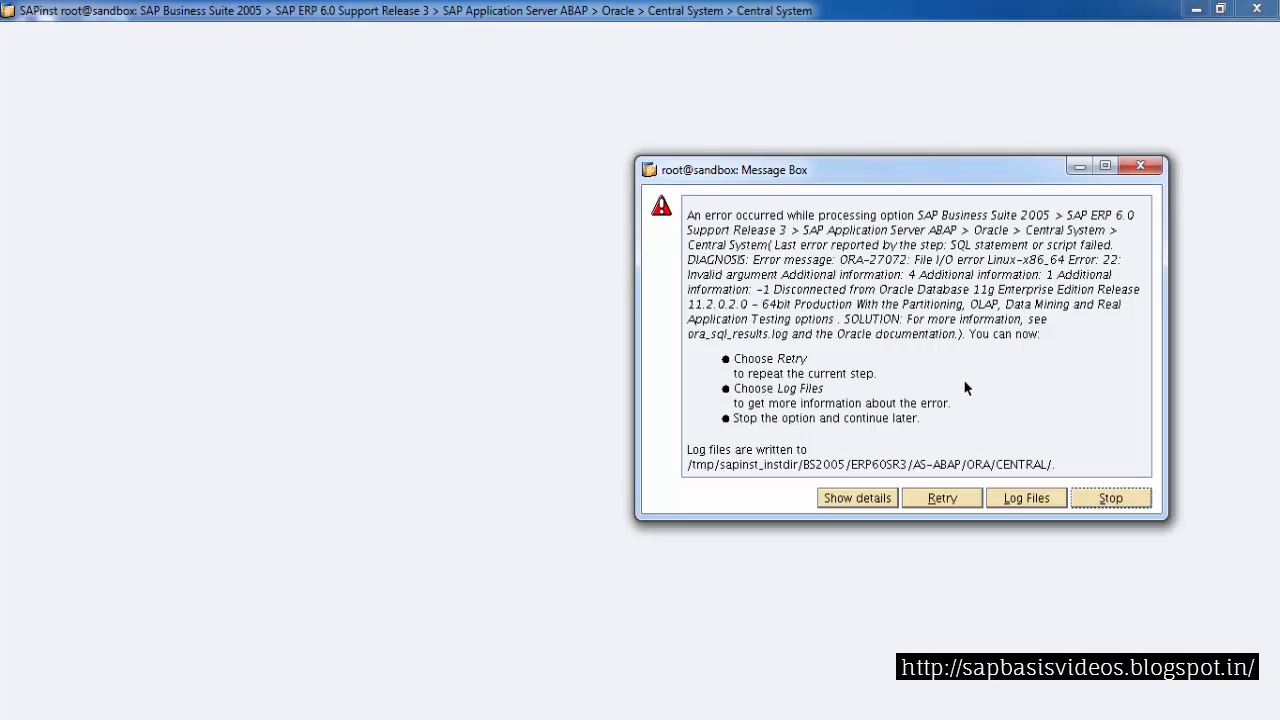
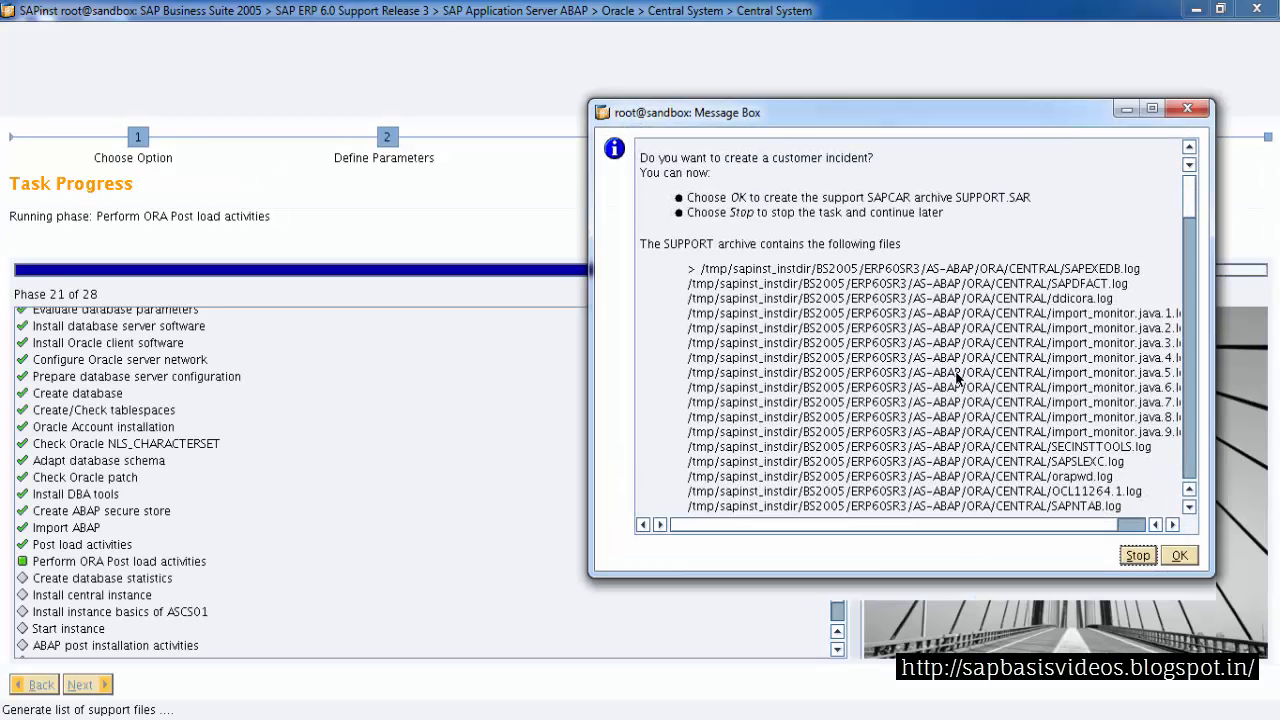
Decline creating a customer incident and stop the task in the SAPinst message box
key("Tab")
key("Tab")
key("Return")
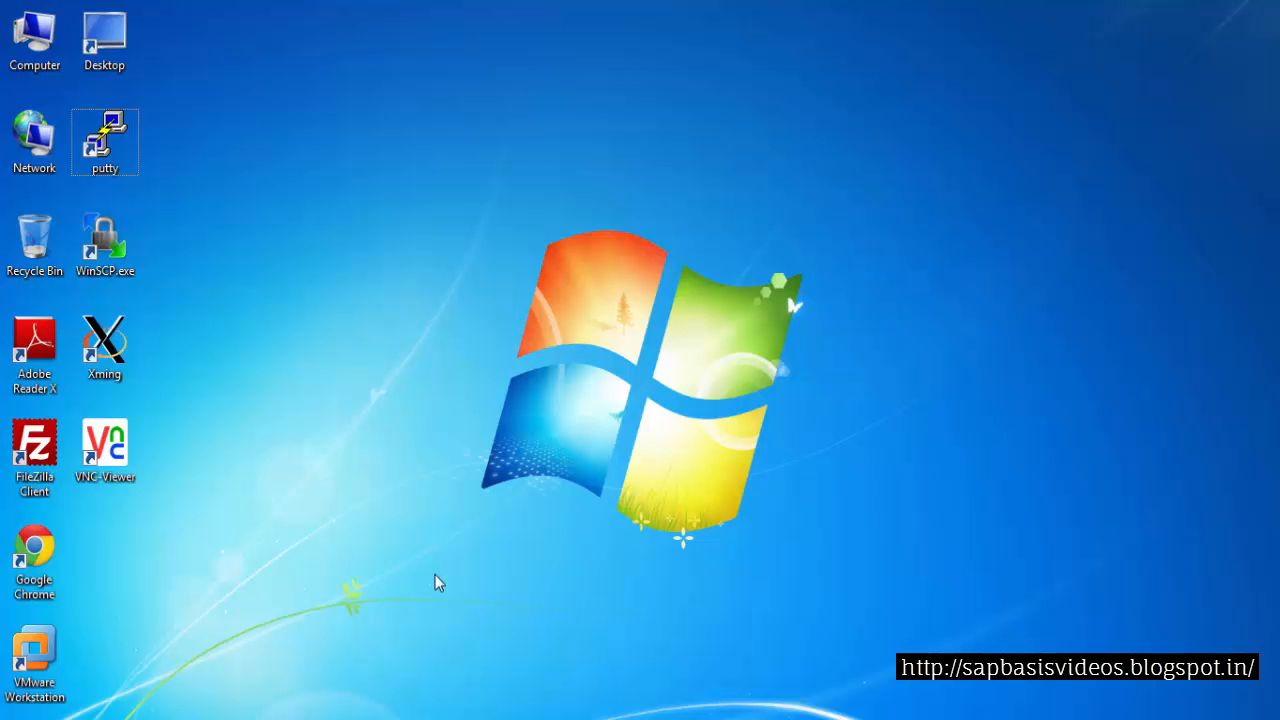
Launch PuTTY, allow it to run, and open the saved sandbox.sapbasis.com SSH session
left_click(110, 145)
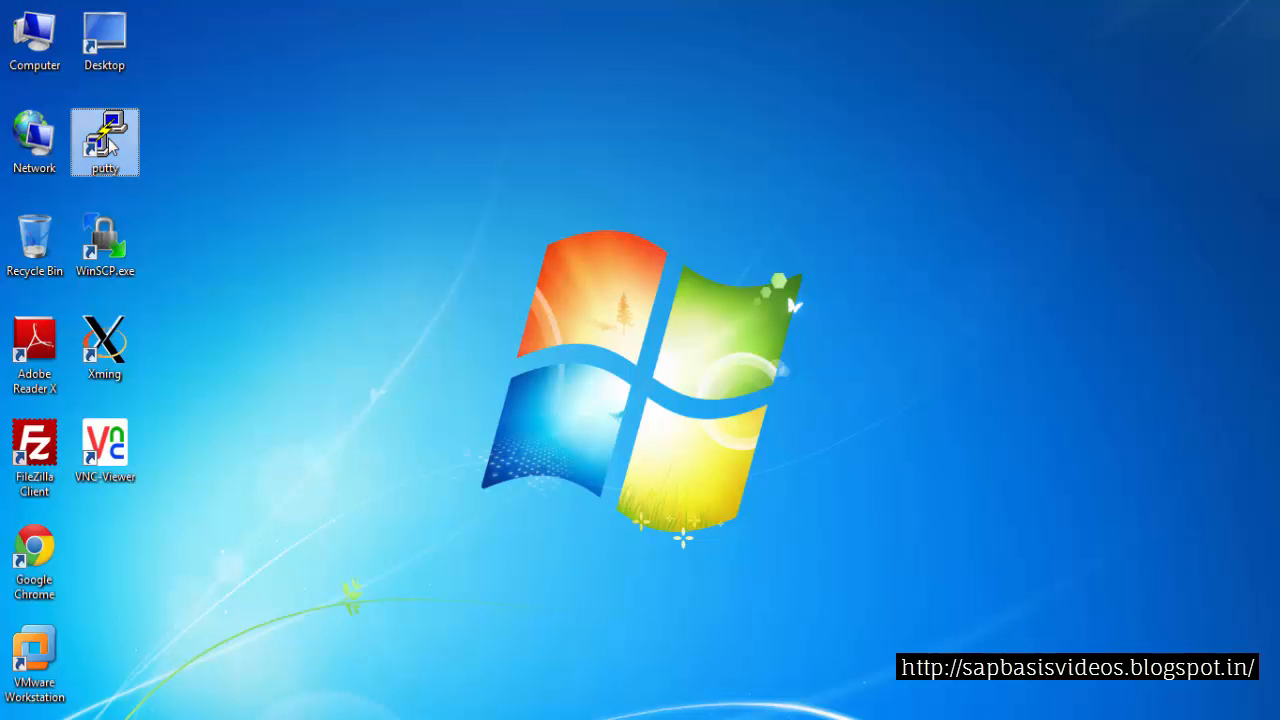
double_click(110, 145)
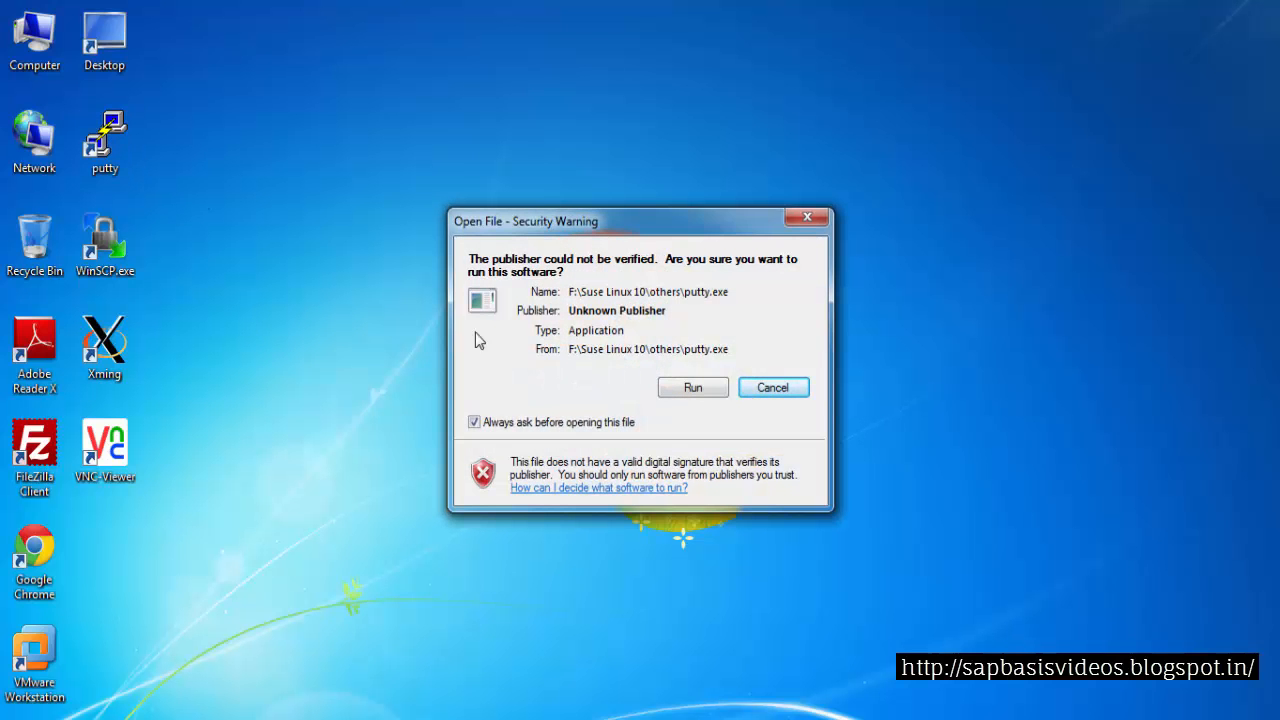
left_click(670, 388)
left_click(650, 408)
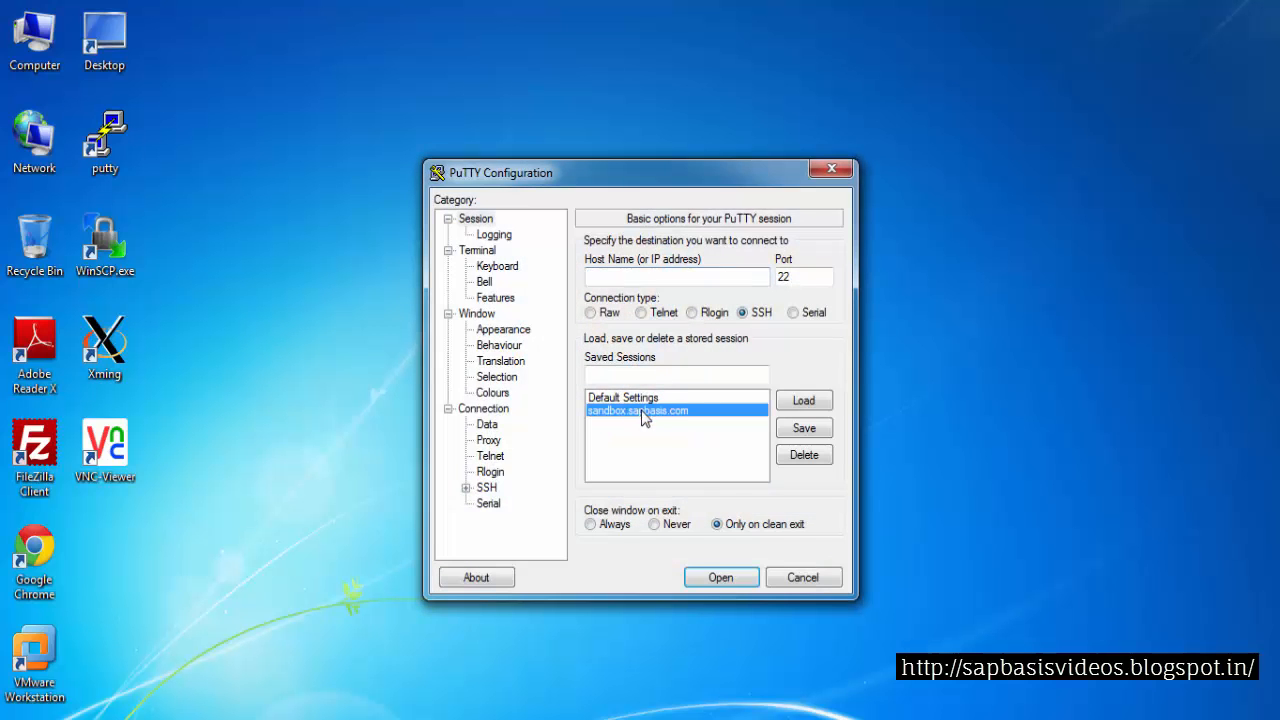
left_click(804, 400)
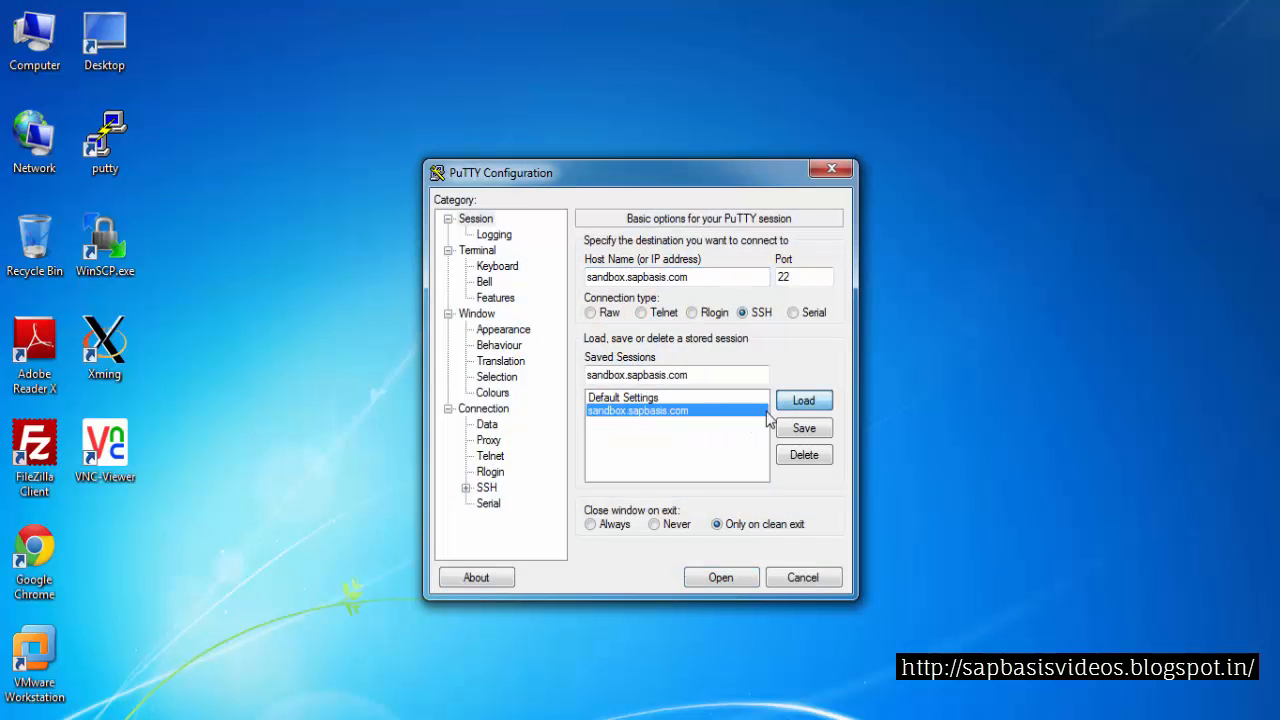
left_click(705, 578)
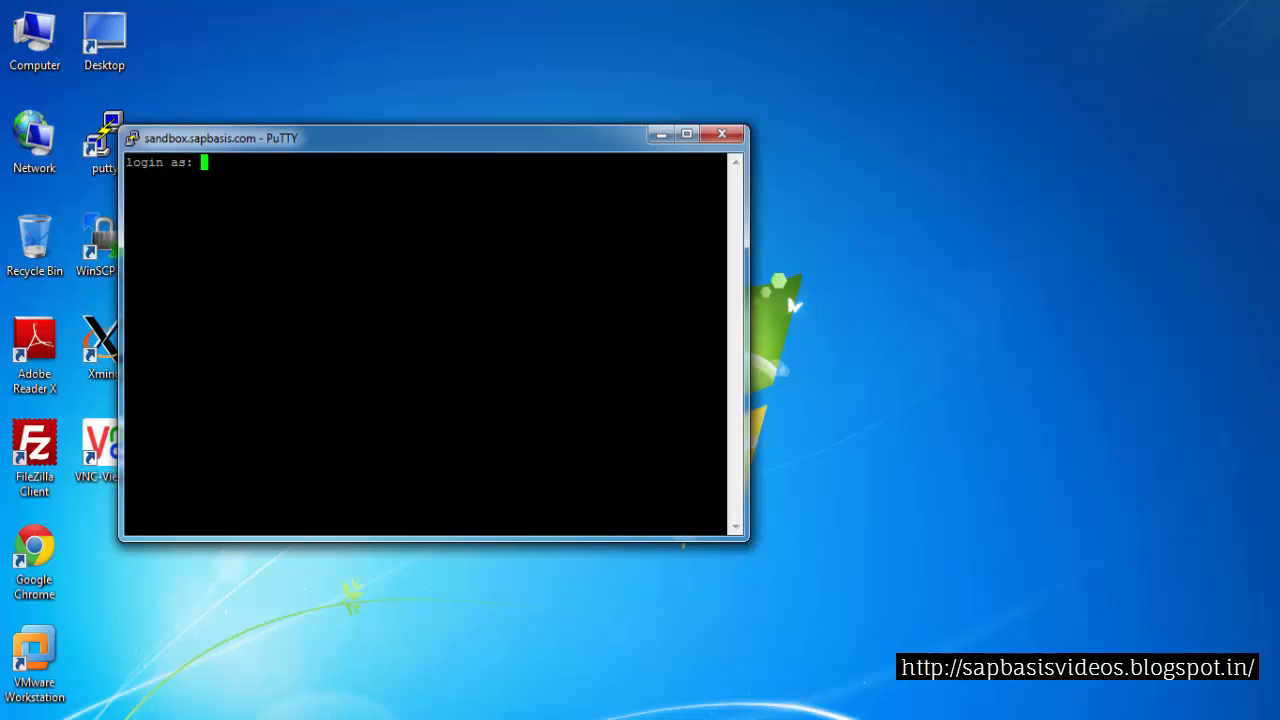
Log in to the server as oradev and enter the account password
type("oradev")
key("Return")
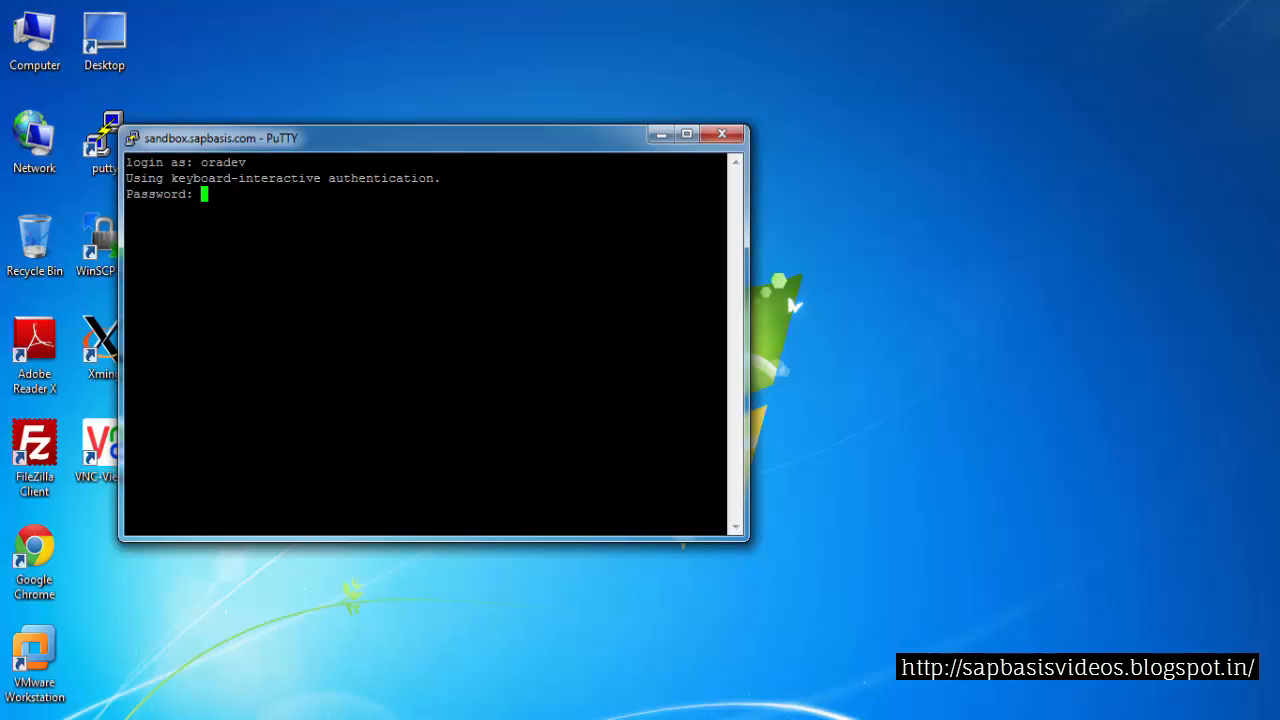
key("Return")
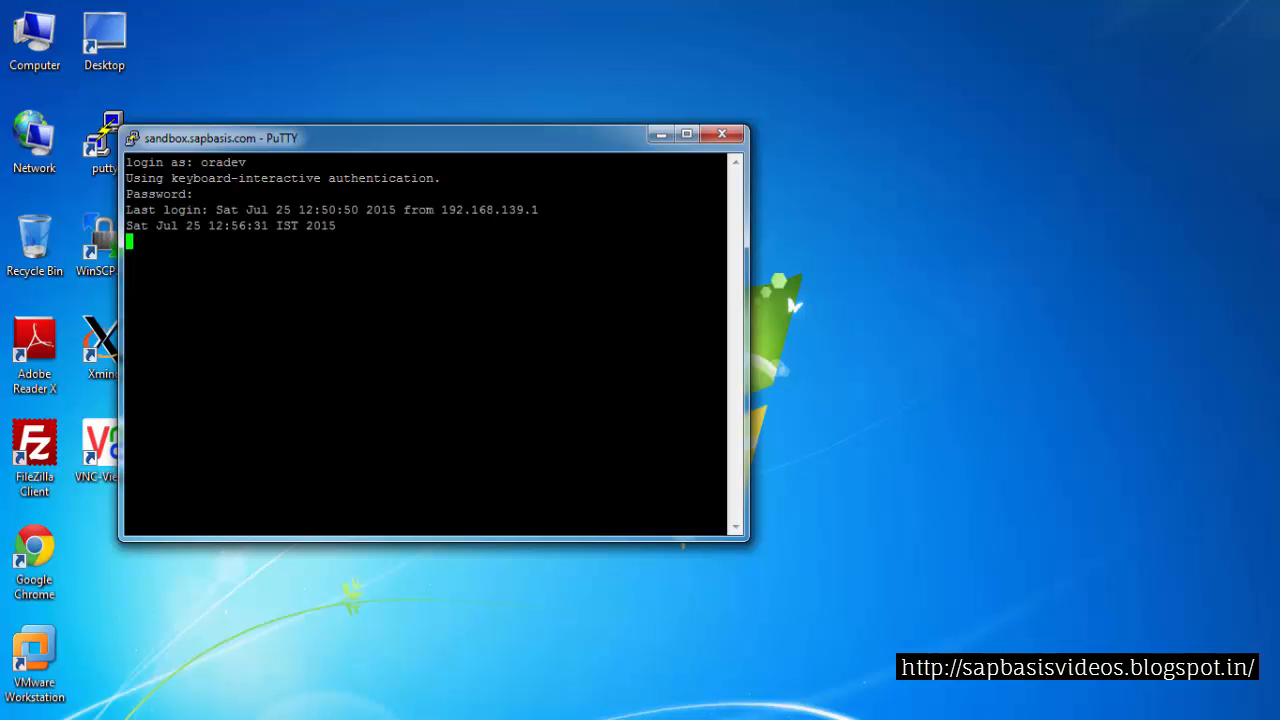
Start the Oracle listener with lsnrctl start
type("lsnrc")
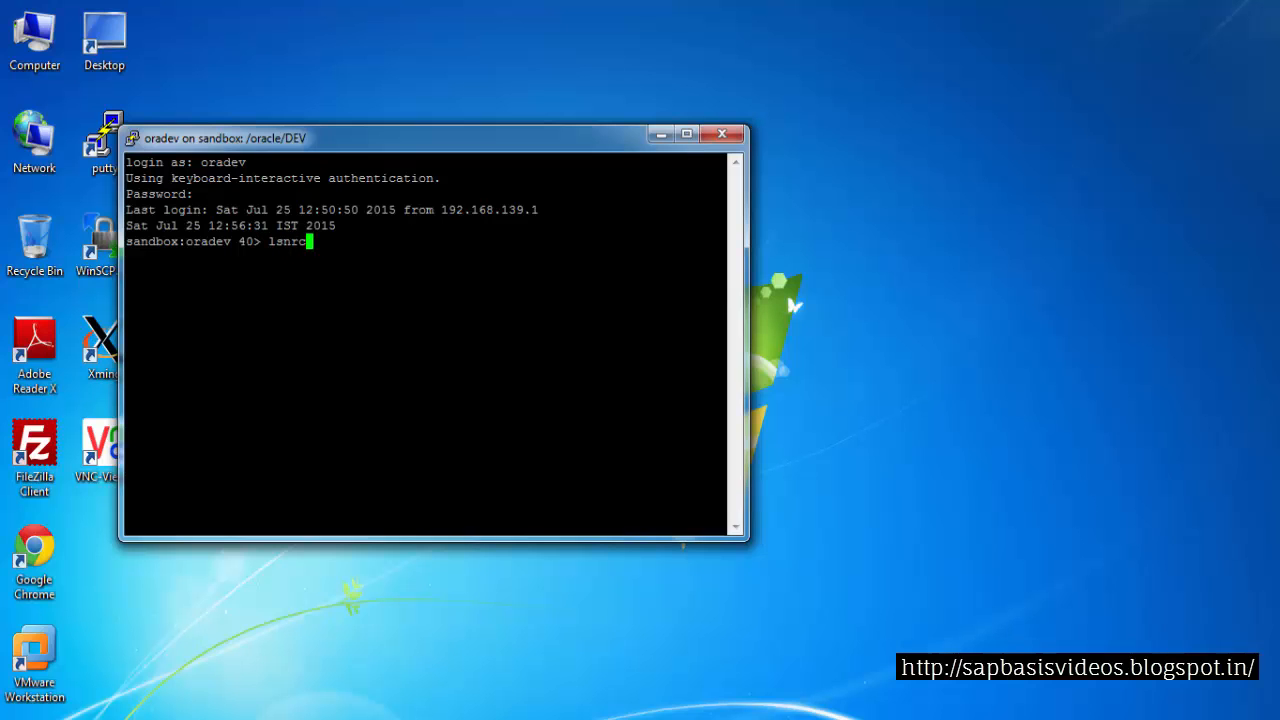
type("tl start")
key("Return")
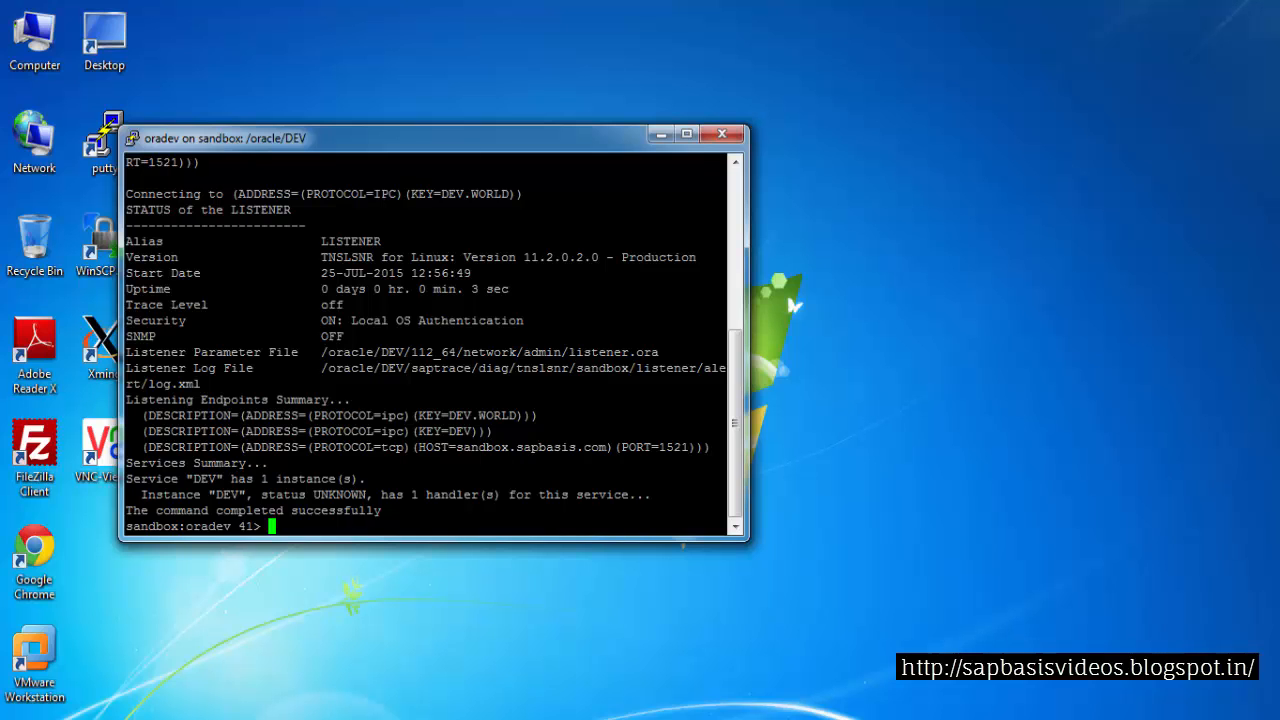
Connect to SQL*Plus with sqlplus "/as sysdba" and start the database with startup mount;
type("sqlplus \"/as sysdba")
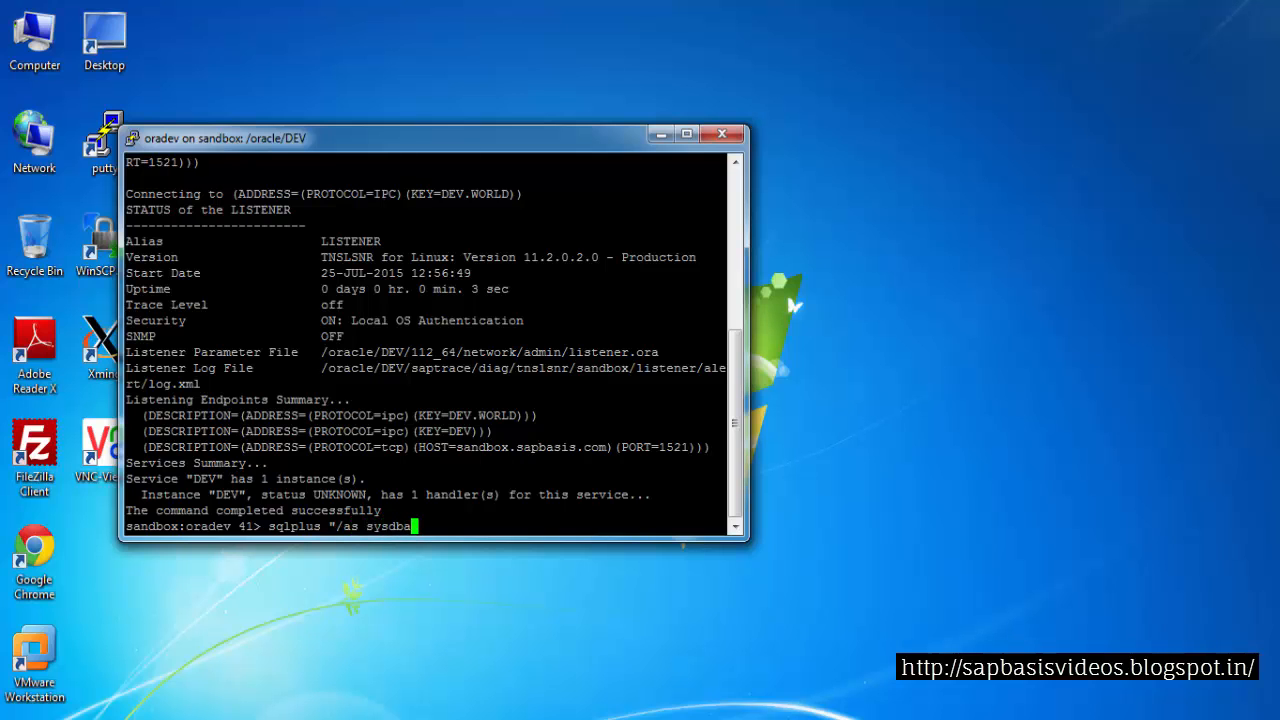
type("\"")
key("Return")
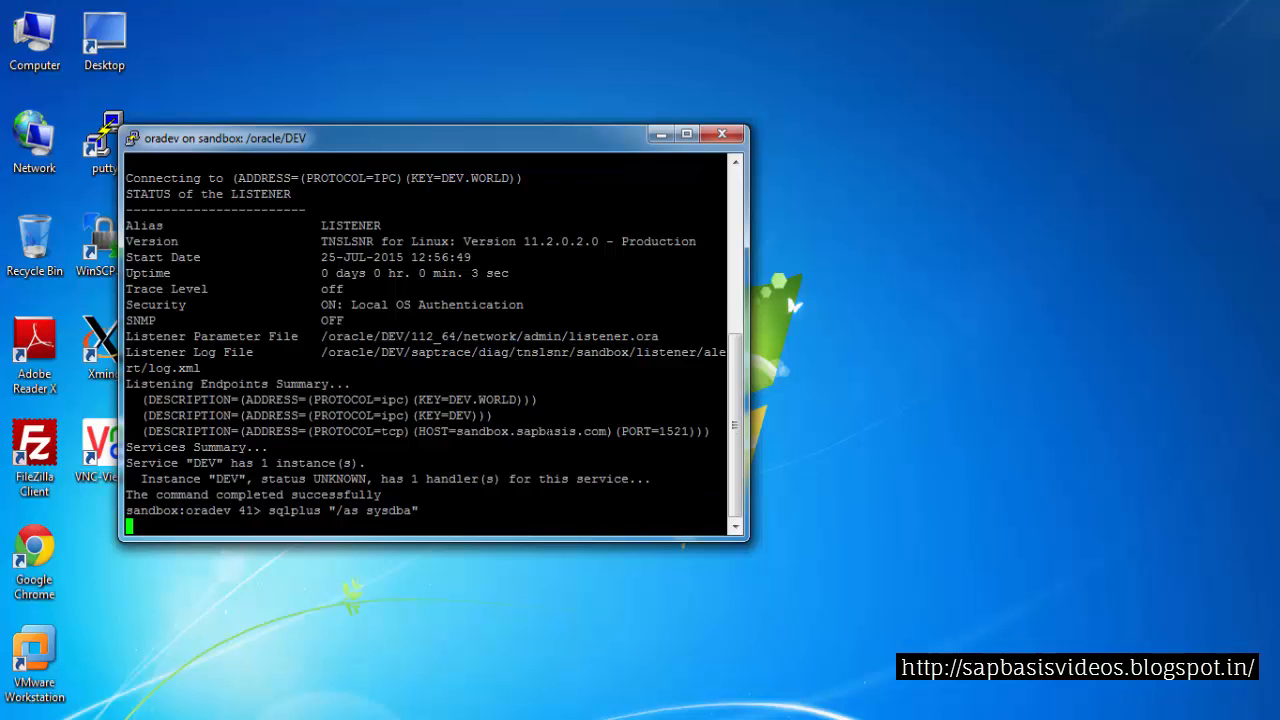
type("startup")
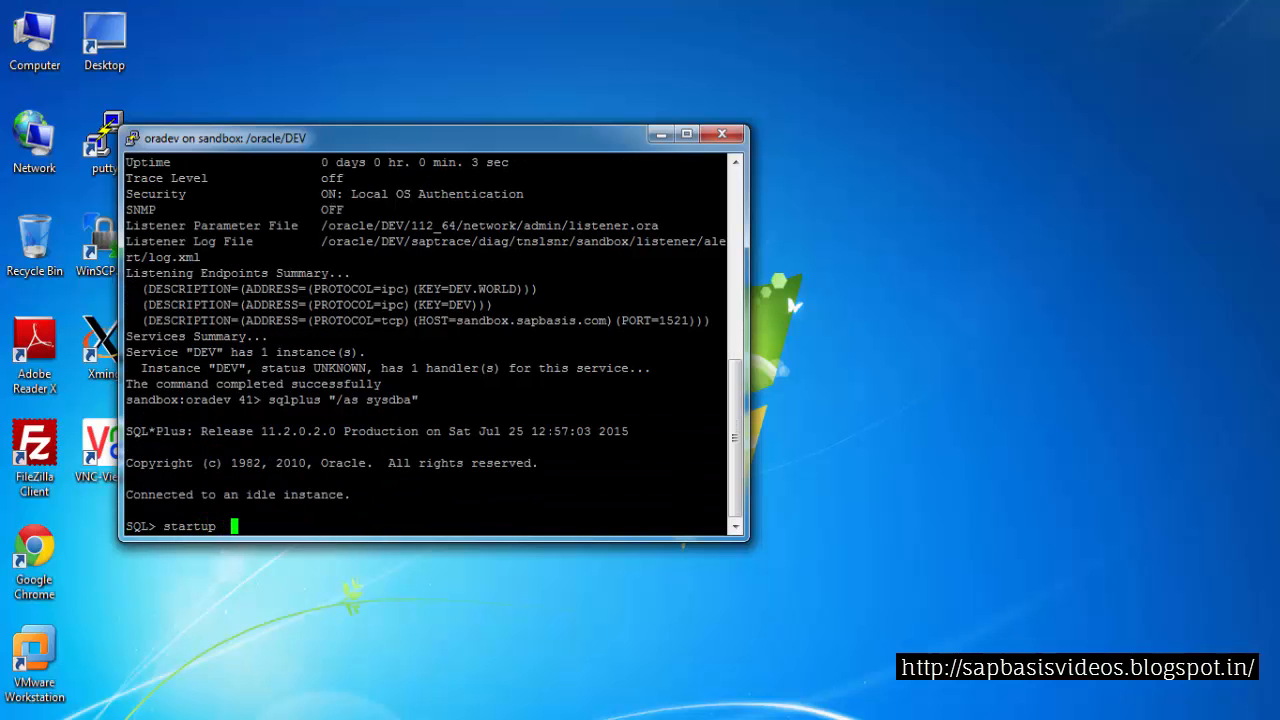
key("BackSpace")
type("mount;")
key("Return")
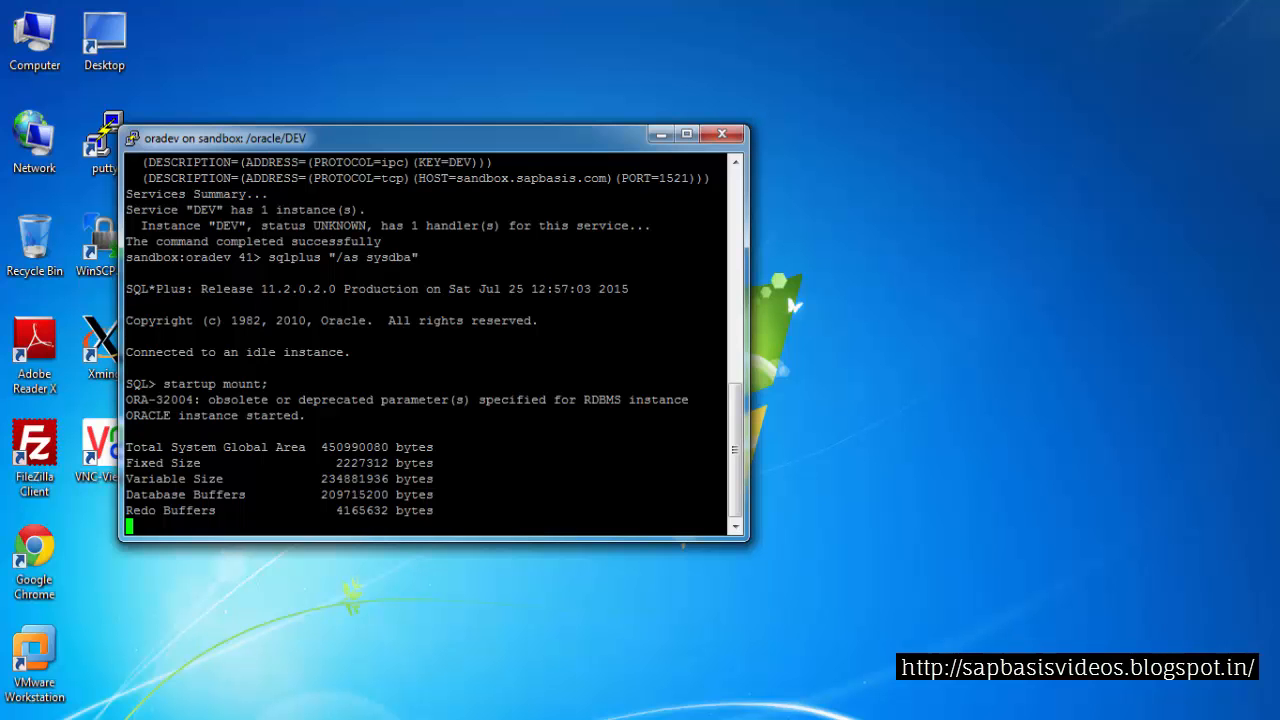
Exit SQL*Plus and switch to the root user with sudo su - root, entering the root password
type("exit")
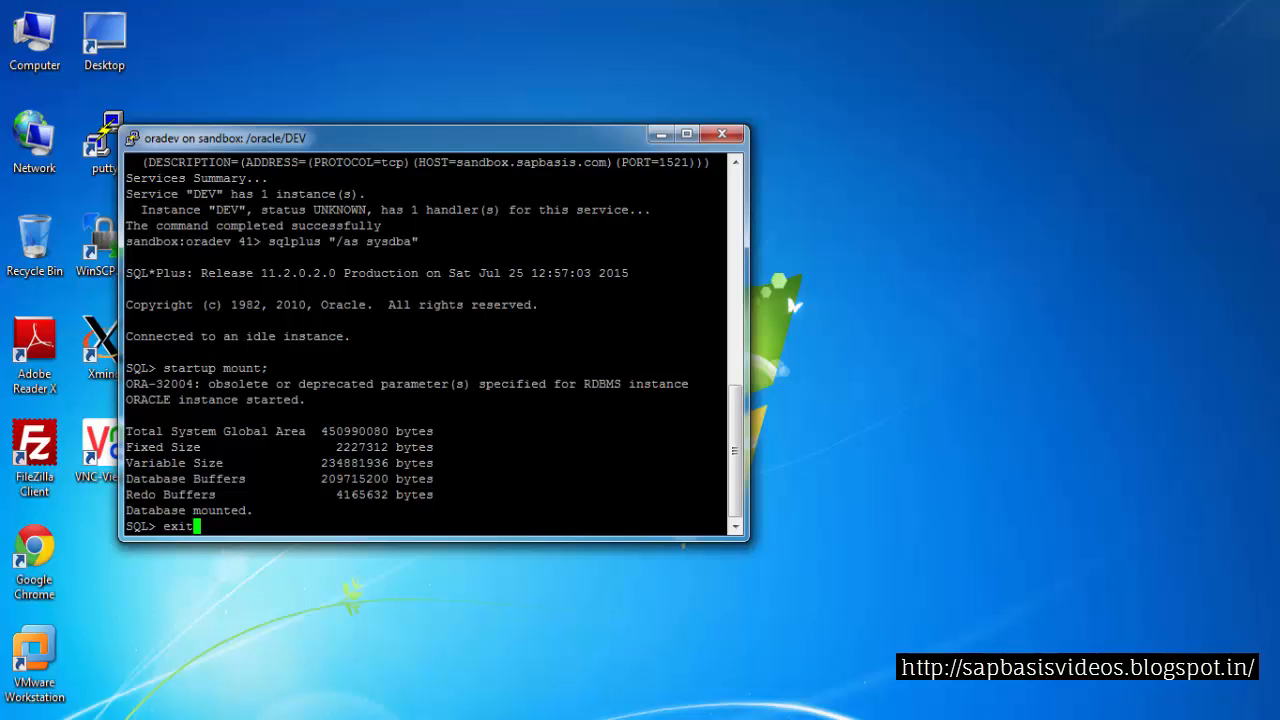
key("Return")
type("sudo su - root")
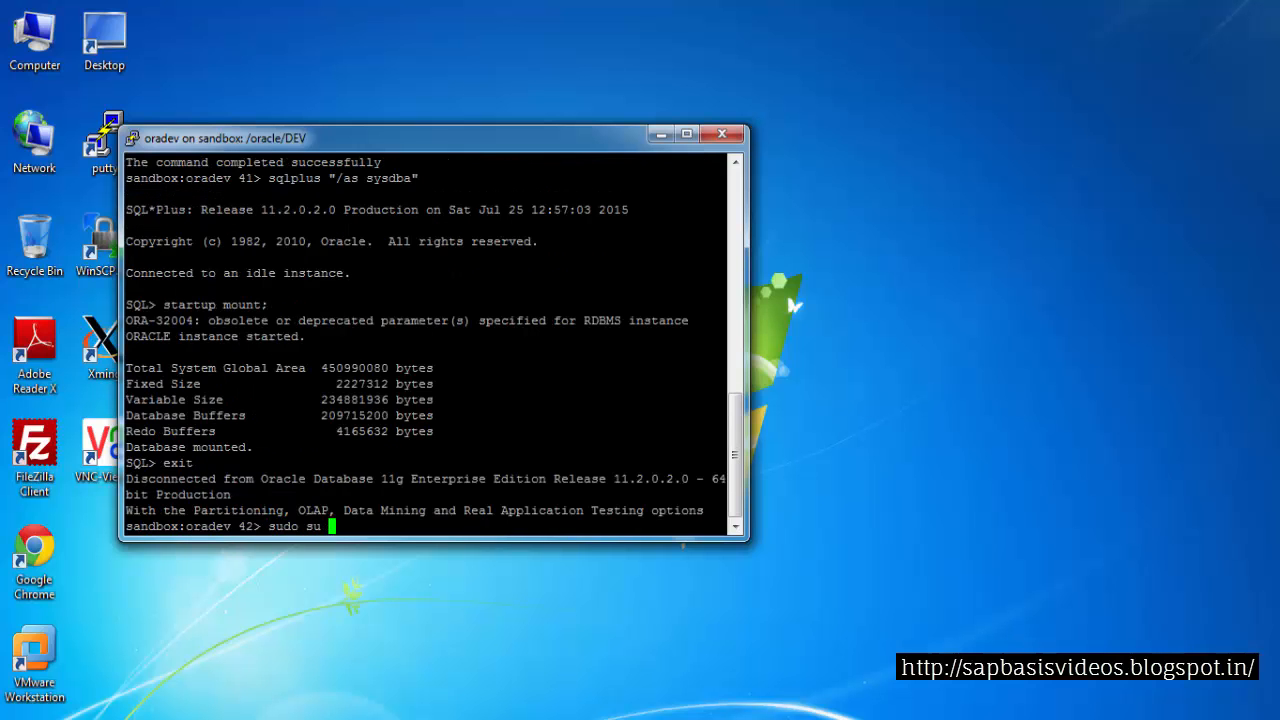
key("Return")
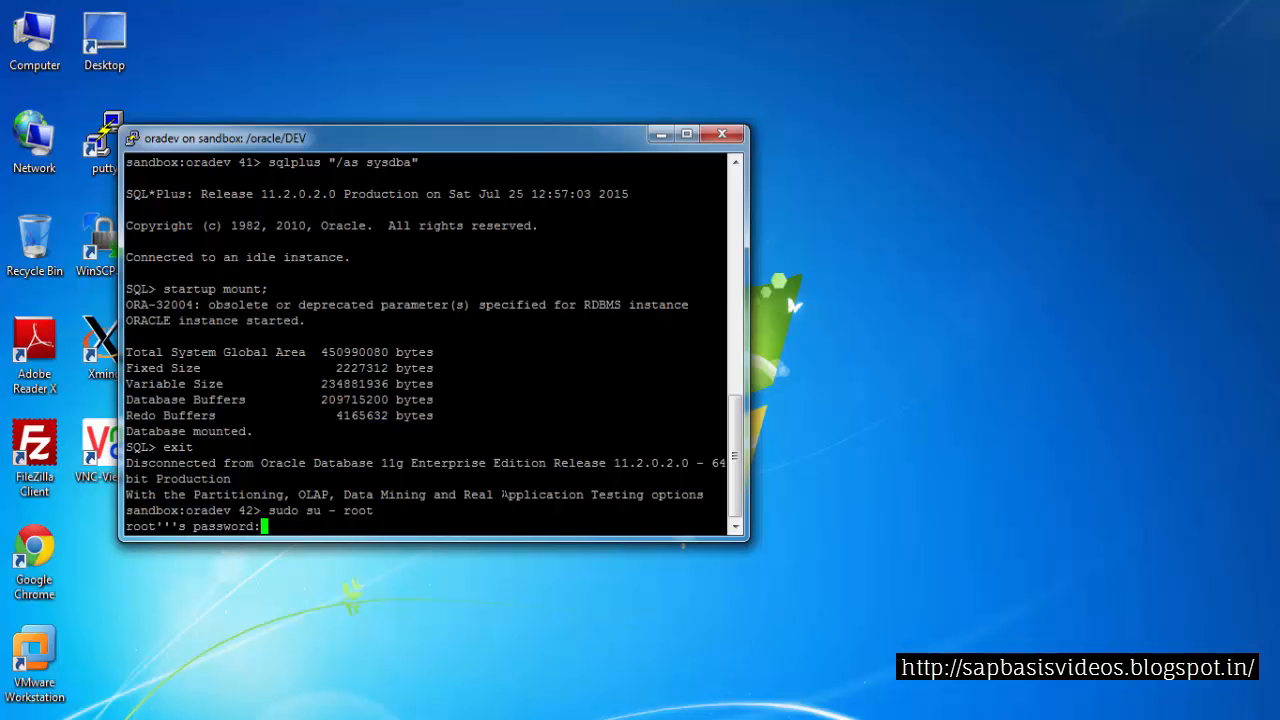
key("Return")
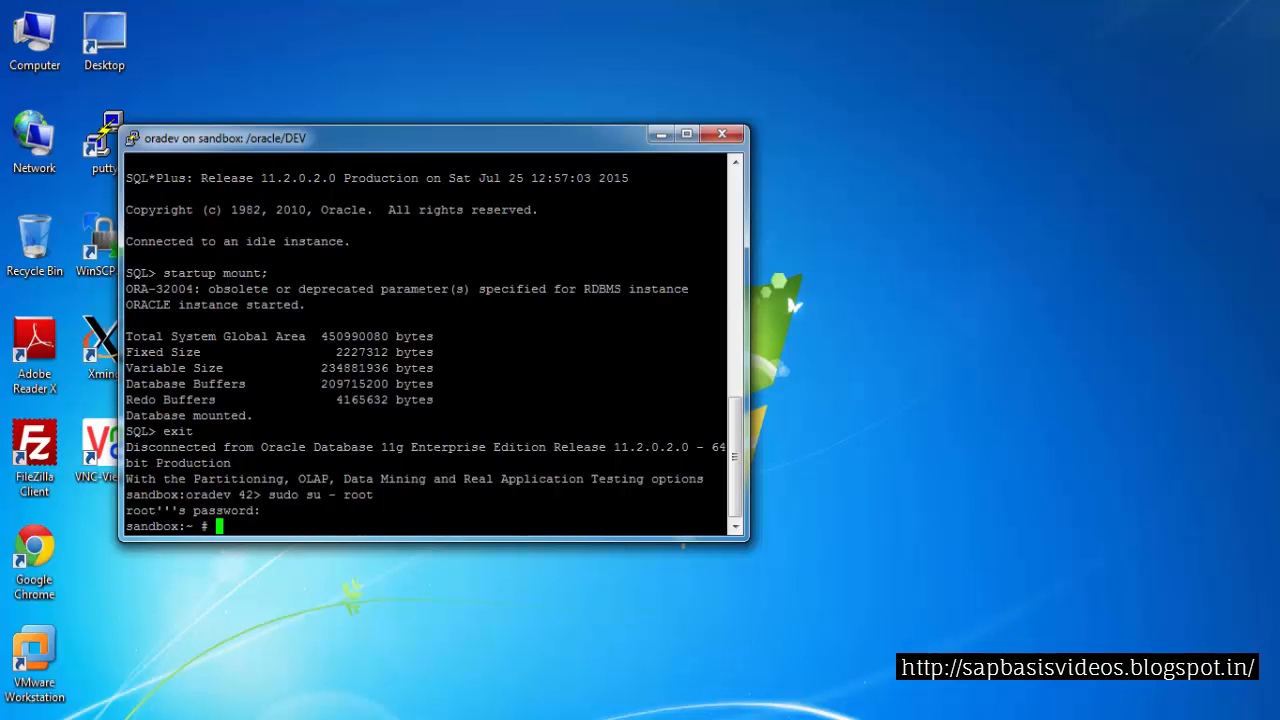
Change to the /etc directory and display the fstab file with more fstab
type("cd /etc")
key("Return")
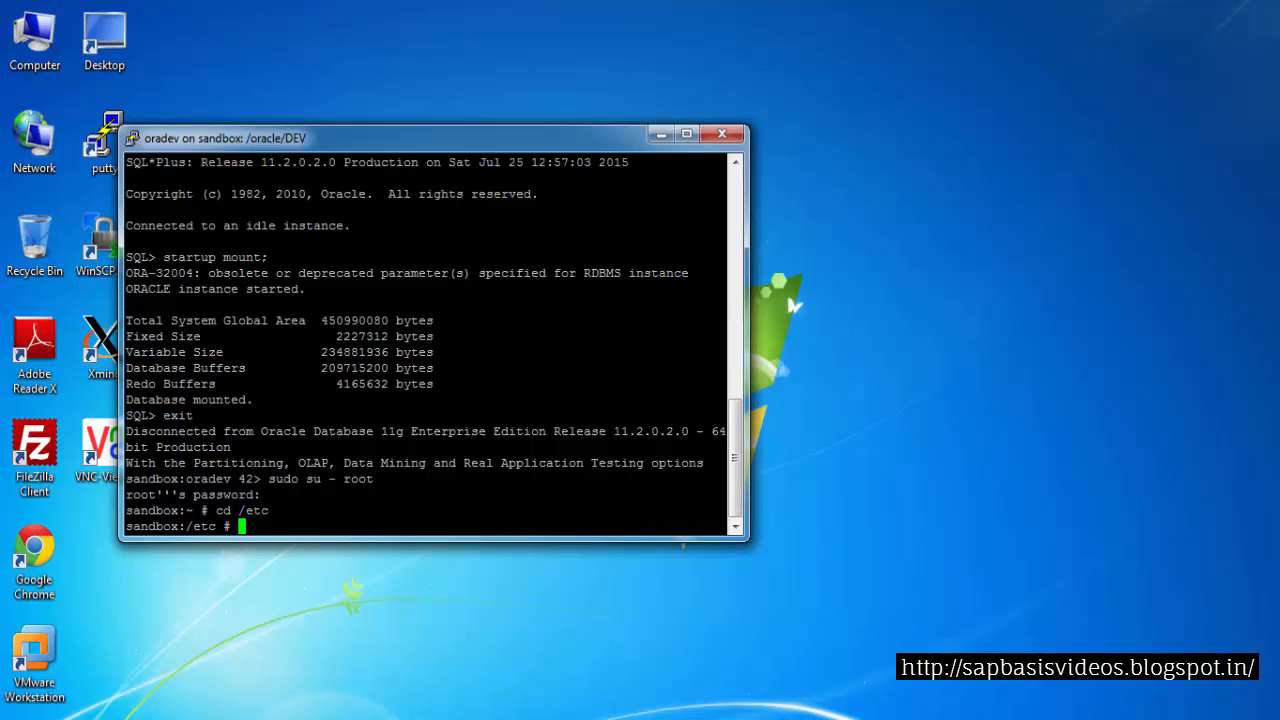
type("more")
left_click(687, 133)
type("fstab")
key("Return")
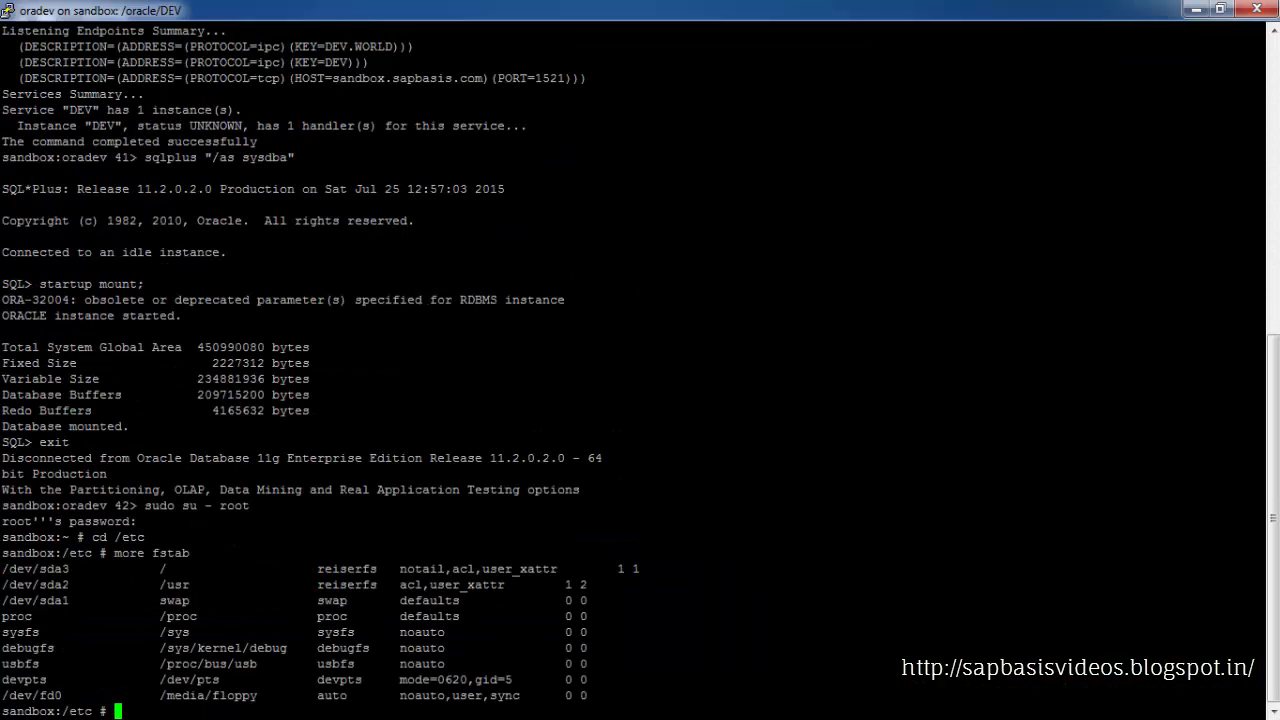
Check the current user with whoami
type("exi")
key("BackSpace")
key("BackSpace")
key("BackSpace")
type("cd")
key("BackSpace")
key("BackSpace")
key("BackSpace")
type("whoami")
key("Return")
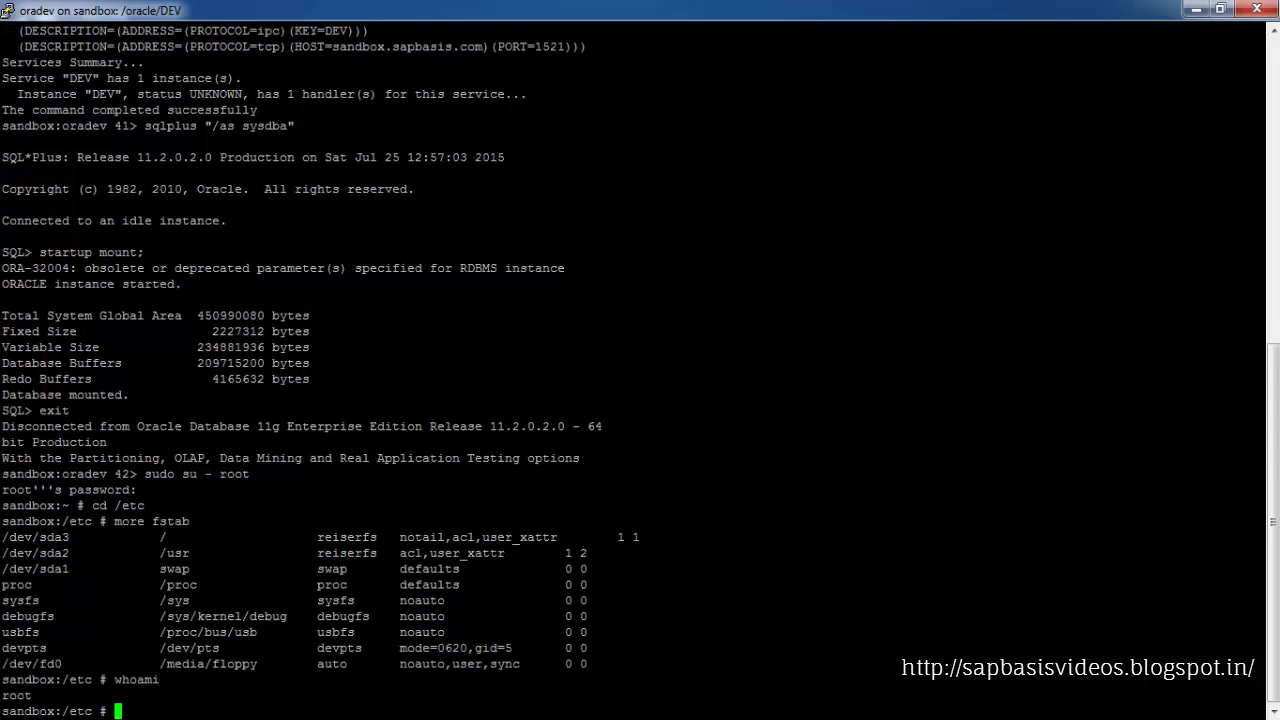
Change to /sap_dumps/SWPM and launch the installer with ./sapinst
type("cd /sap_dumps/SW")
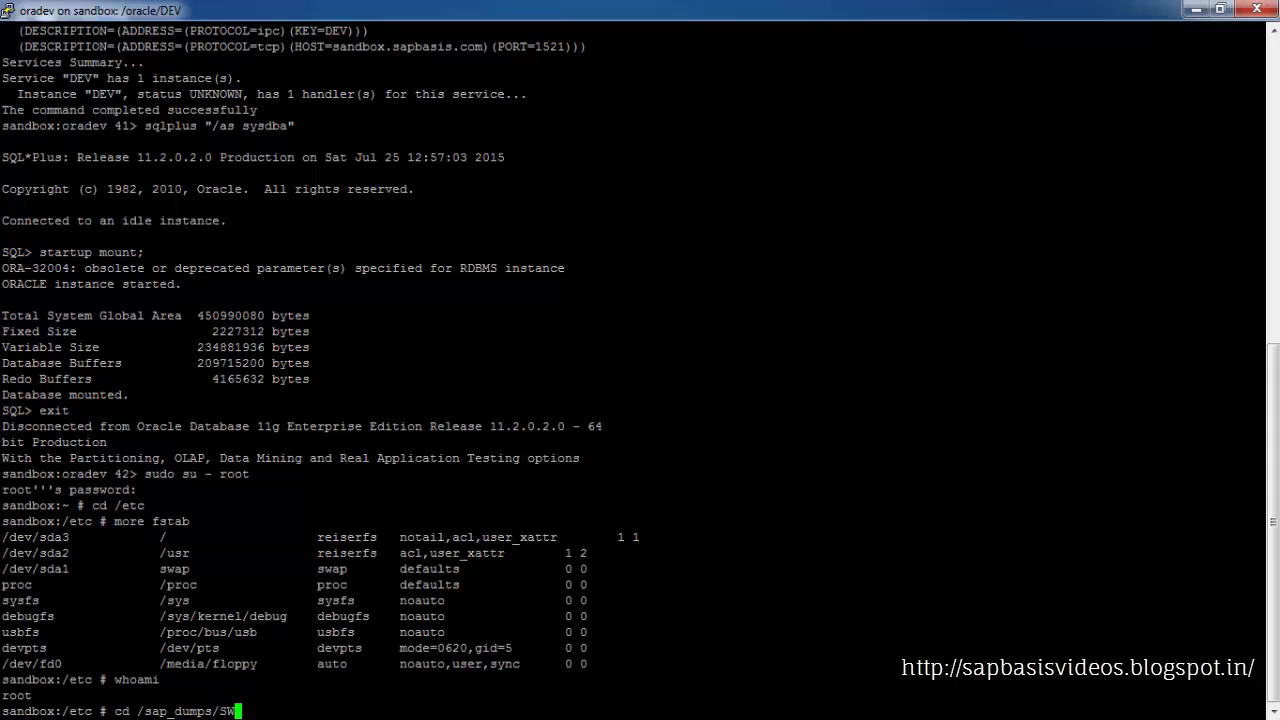
type("PM")
key("Return")
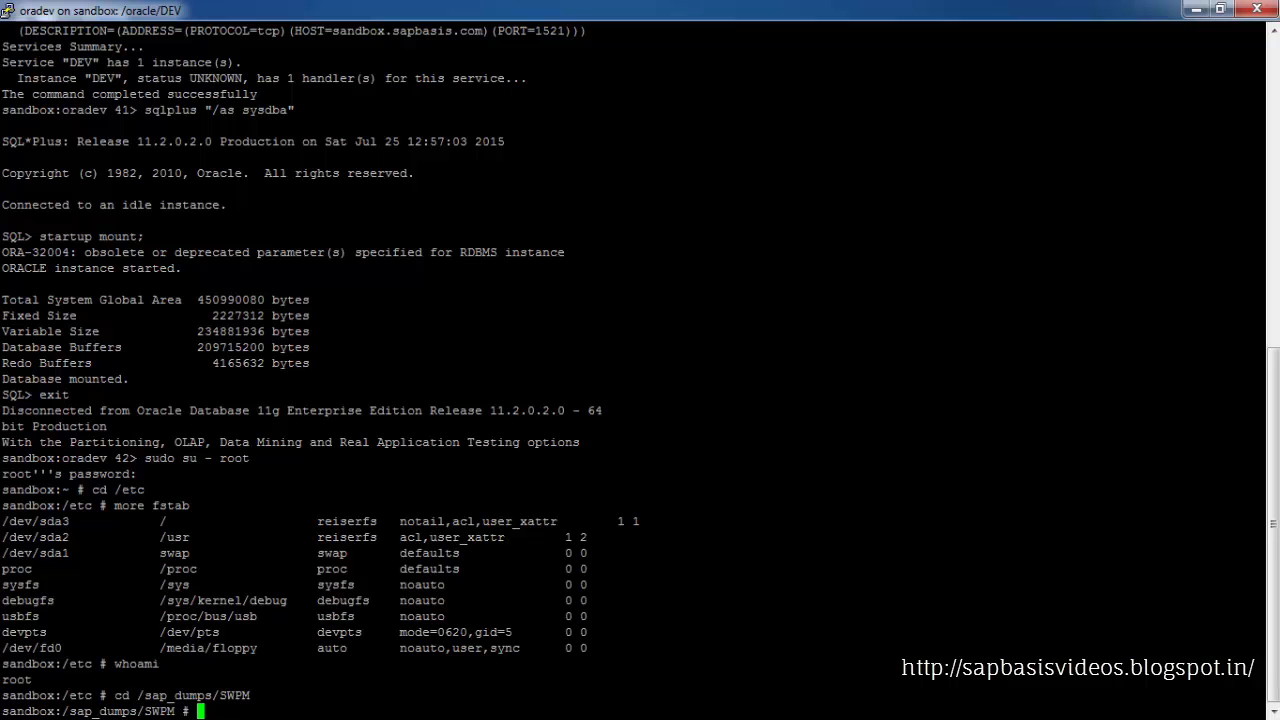
type("./sapin")
key("BackSpace")
key("BackSpace")
type("inst")
key("Return")
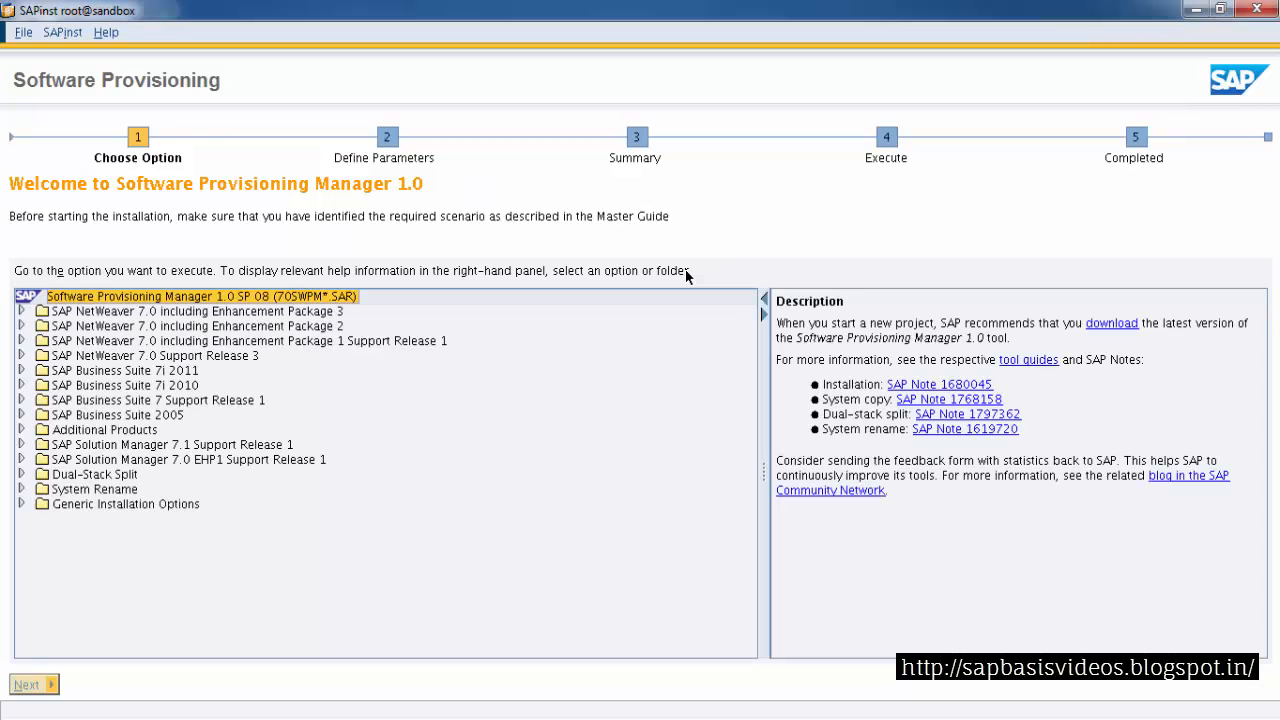
Select SAP Business Suite 2005 > SAP ERP 6.0 Support Release 3 > SAP Application Server ABAP > Oracle > Central System > Central System
left_click(163, 415)
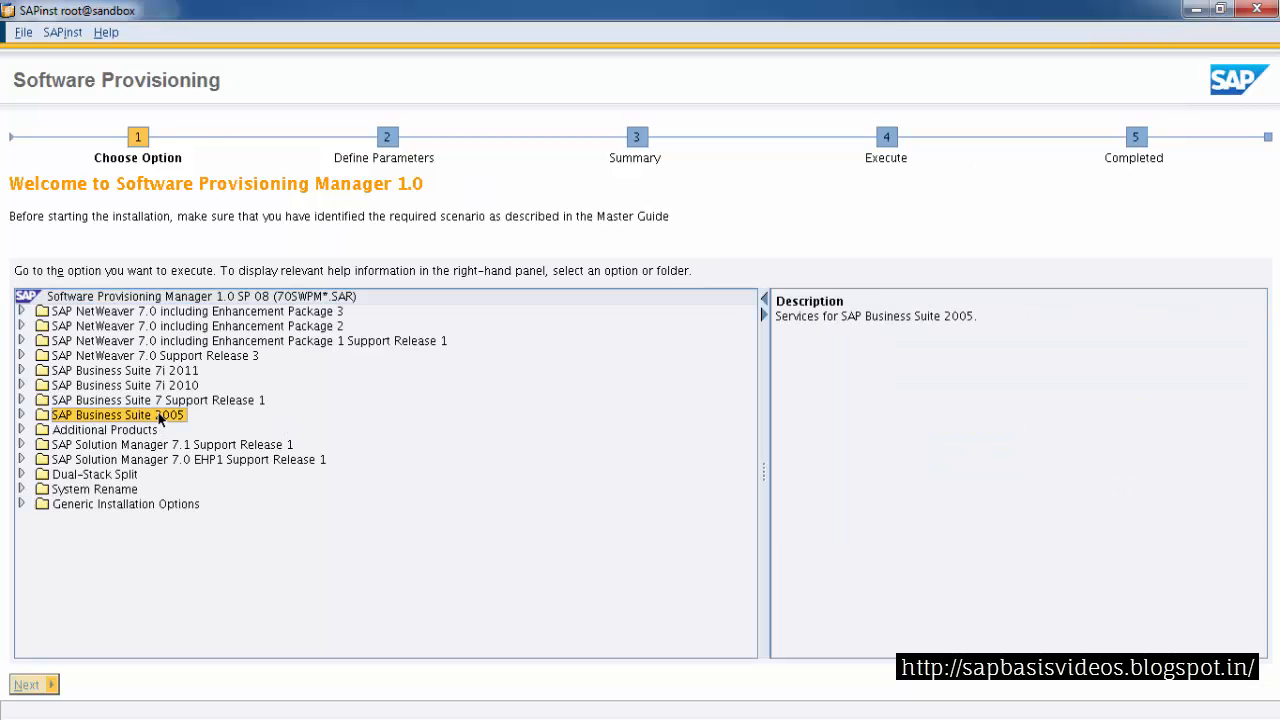
left_click(21, 414)
left_click(155, 444)
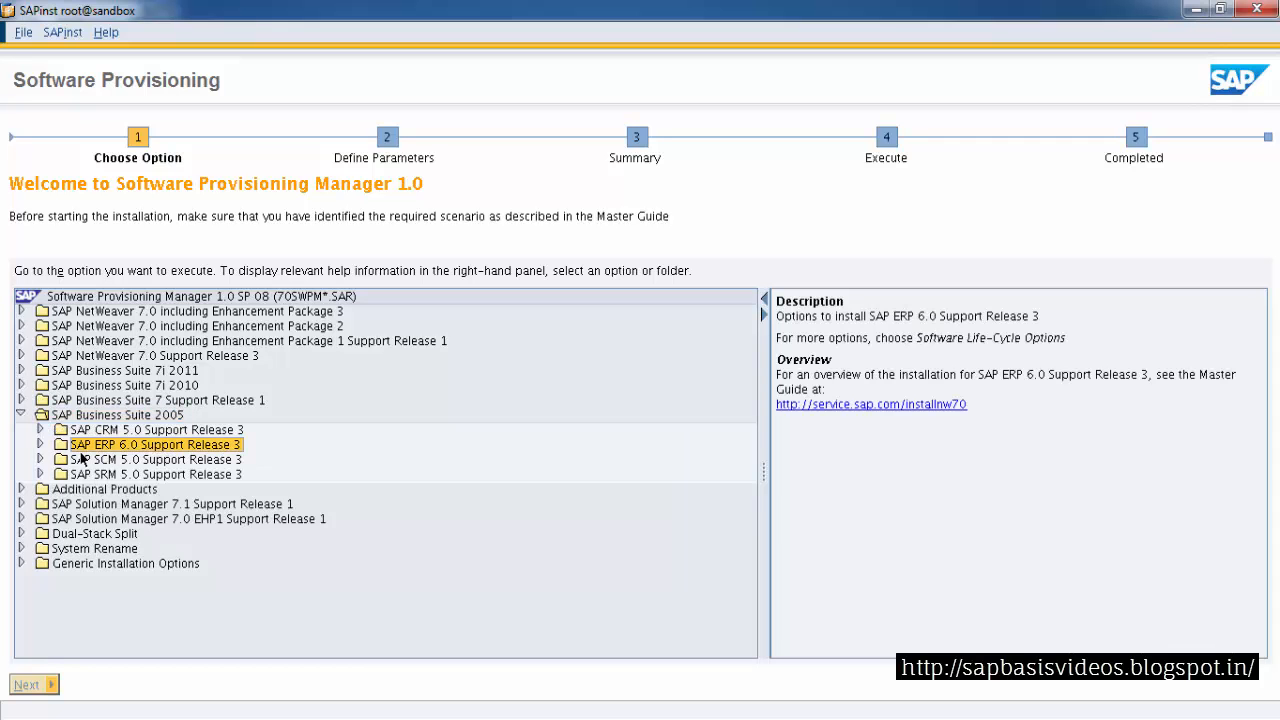
left_click(39, 444)
left_click(188, 460)
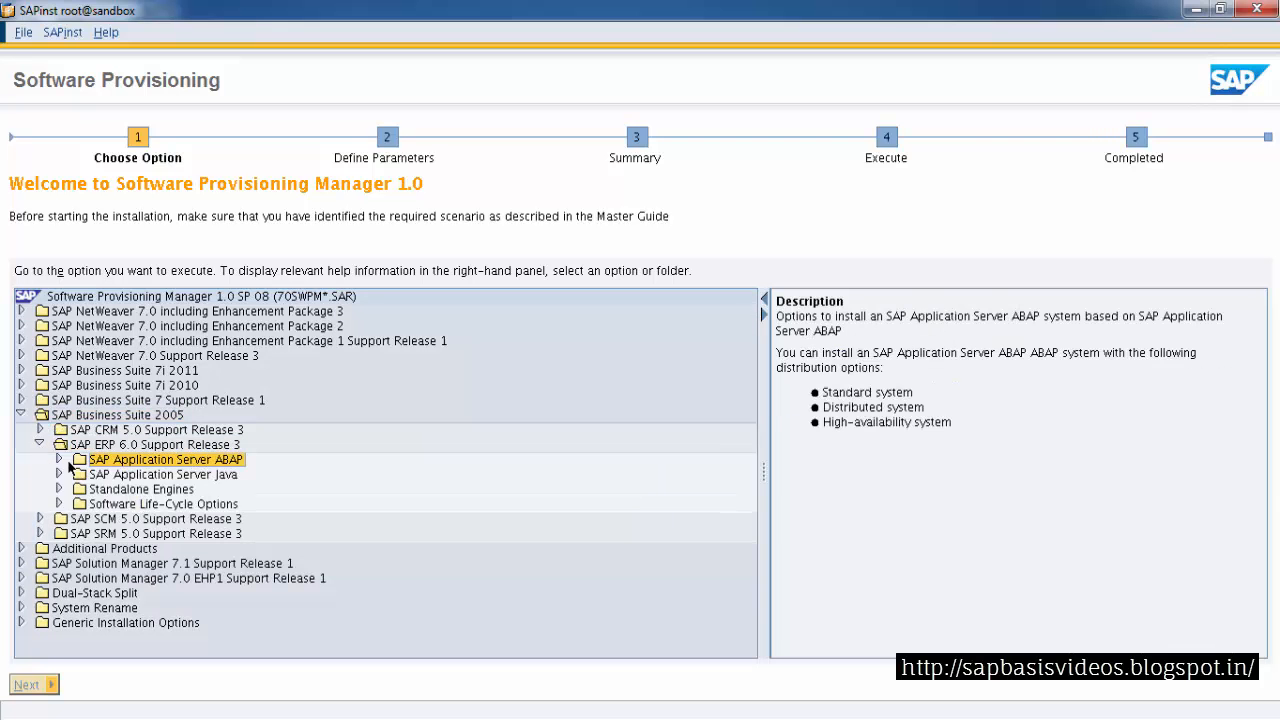
left_click(58, 459)
left_click(118, 519)
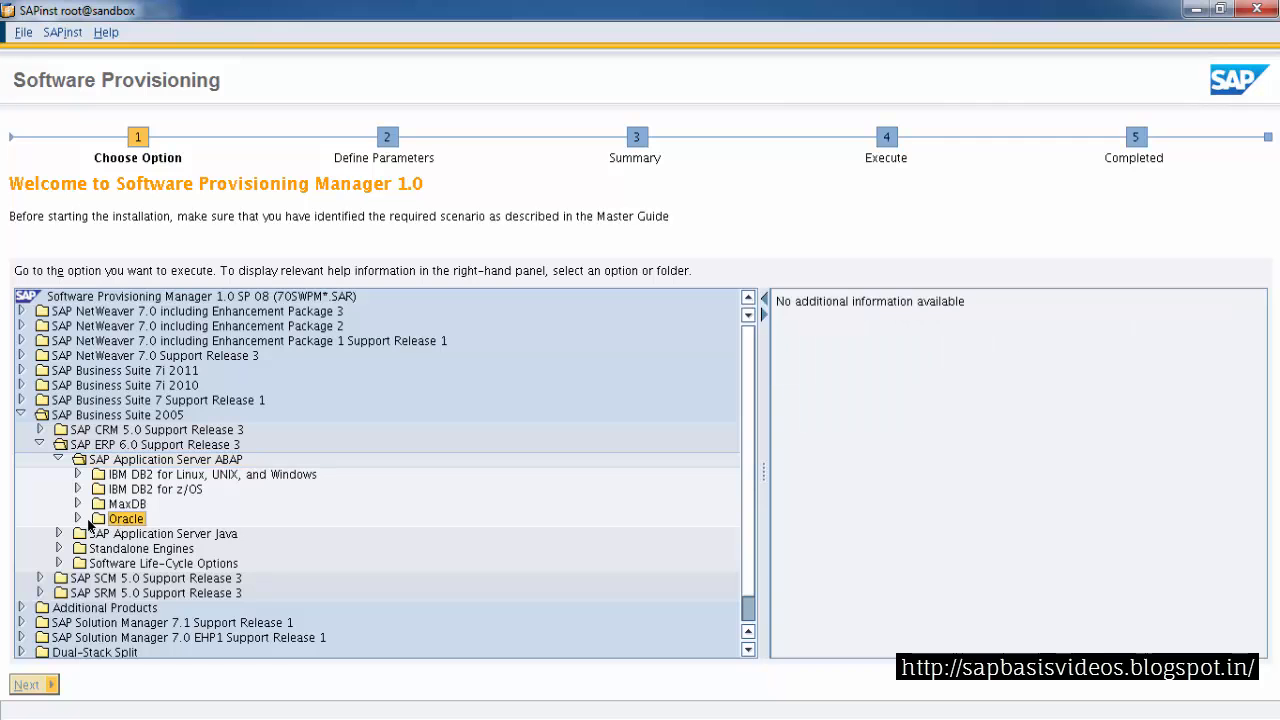
left_click(78, 519)
left_click(145, 536)
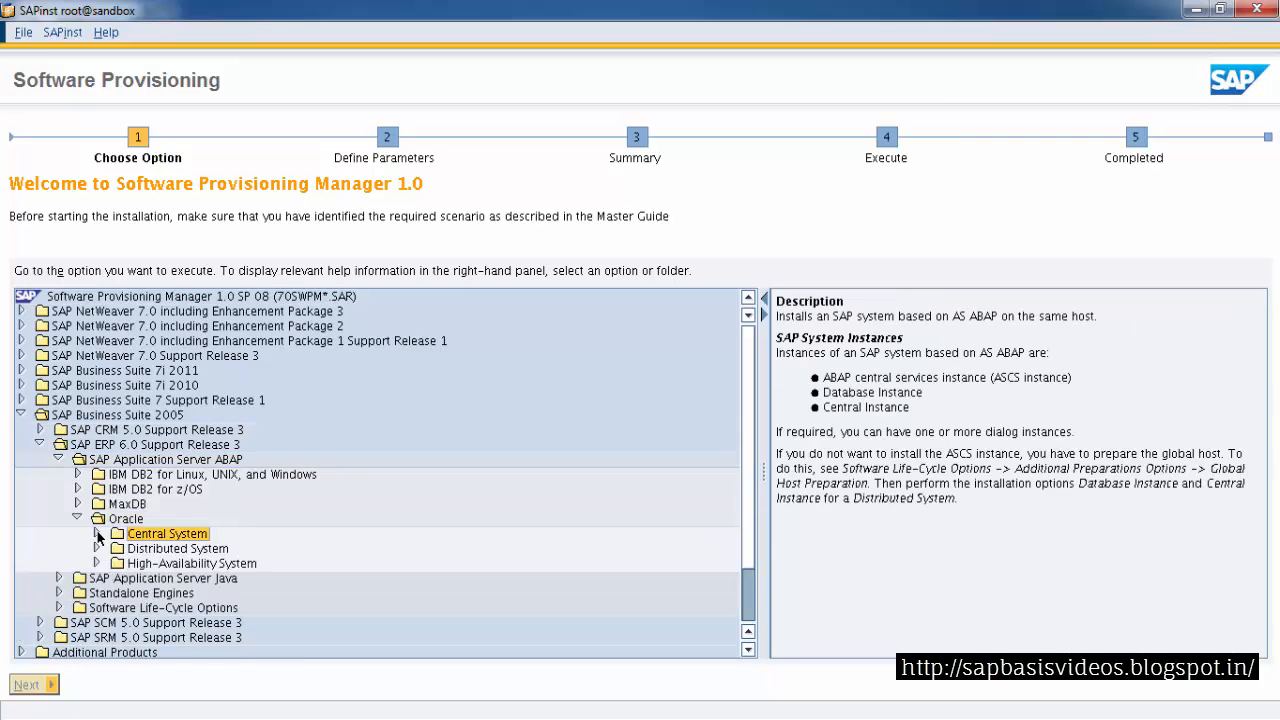
left_click(96, 533)
left_click(164, 549)
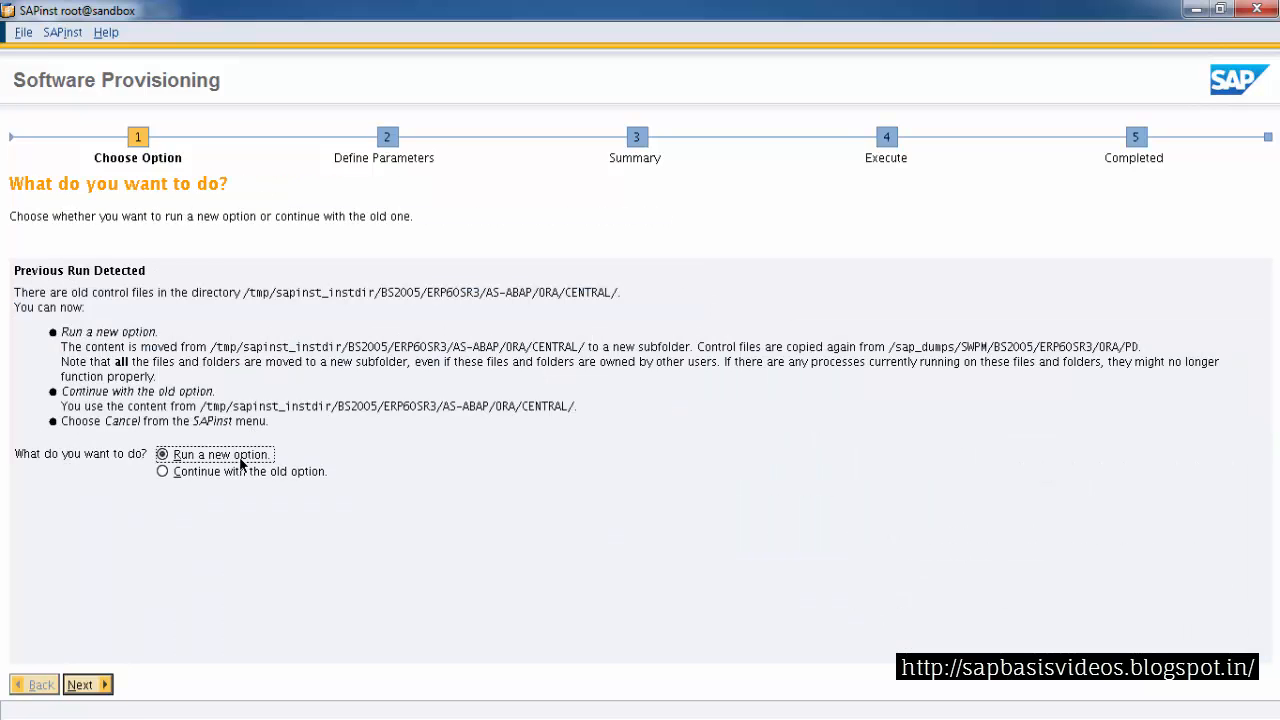
Choose to continue with the old option and proceed
left_click(231, 472)
left_click(82, 684)
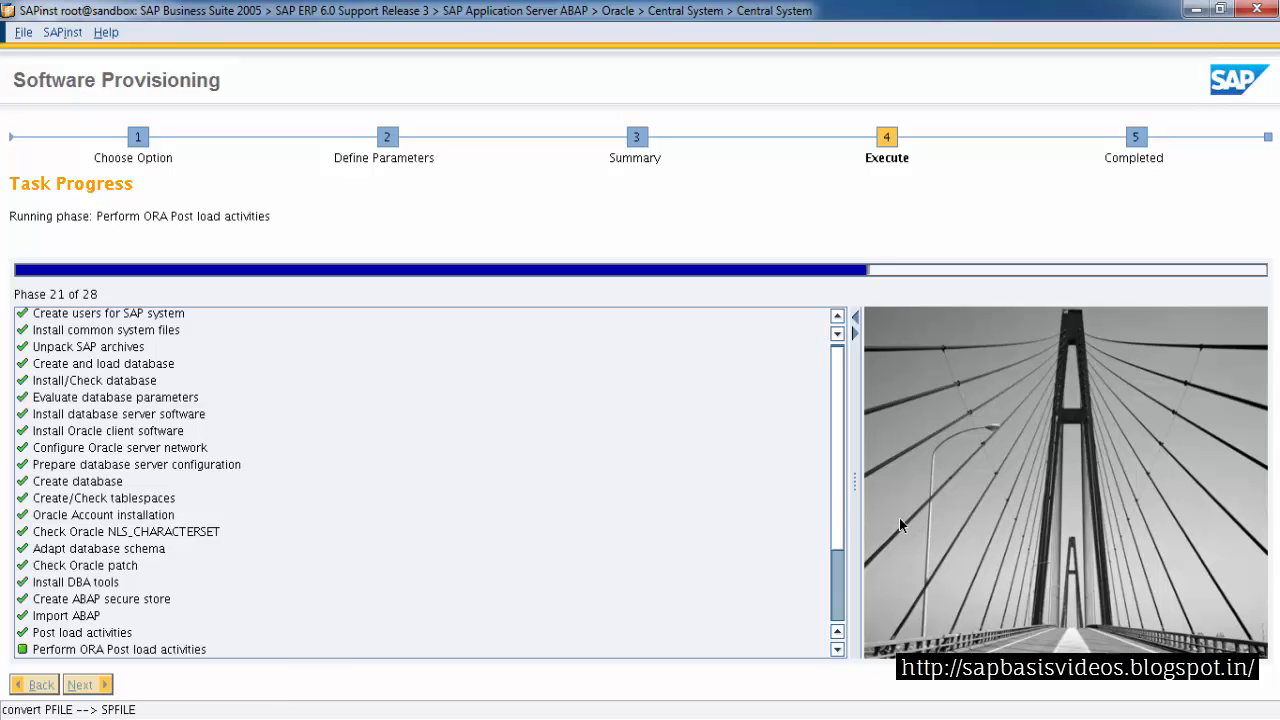
Examine the new brconnect error message and its log output in the terminal
scroll(828, 567, "down", 1)
scroll(828, 567, "down", 1)
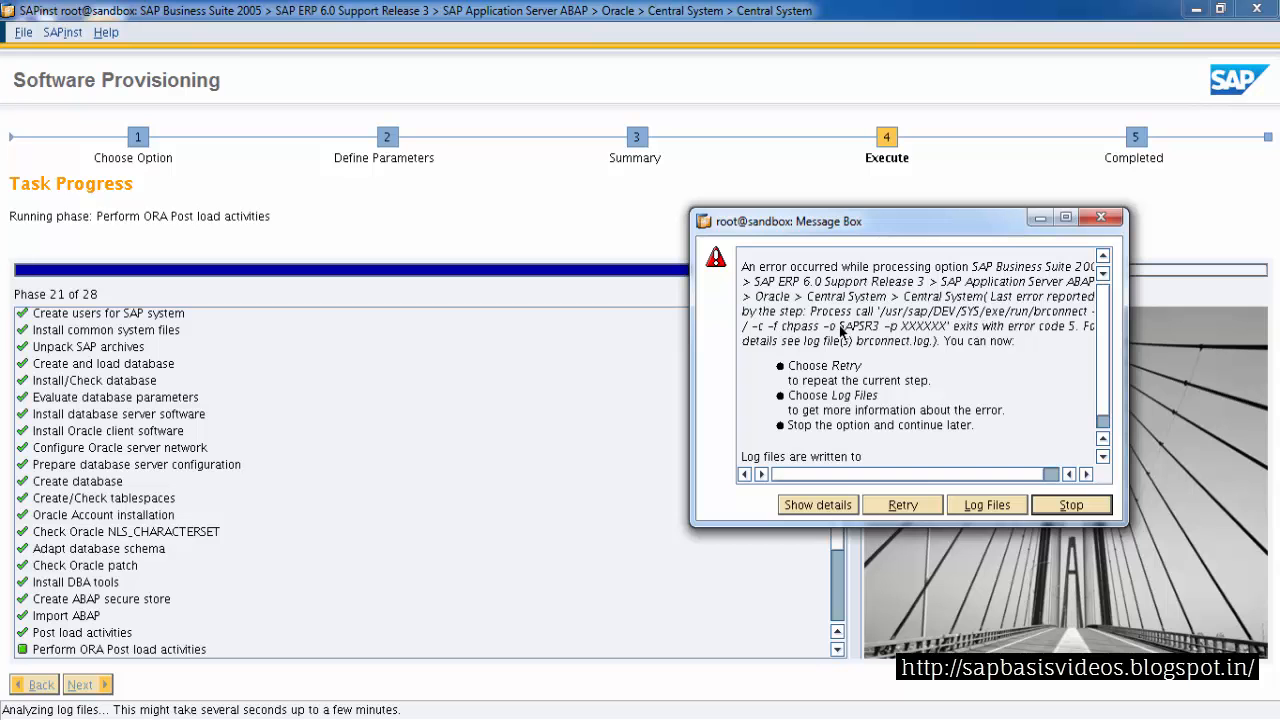
double_click(873, 332)
scroll(1110, 394, "down", 1)
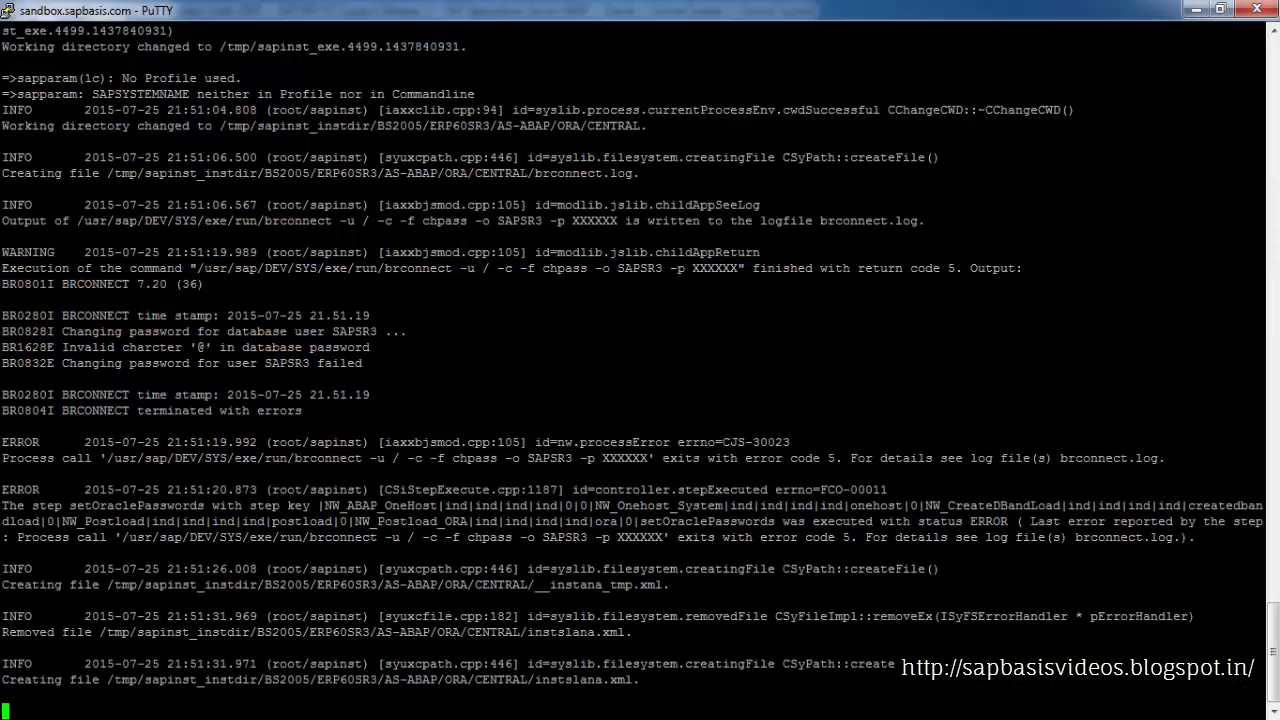
Open a new PuTTY session to the saved sandbox.sapbasis.com host
right_click(448, 6)
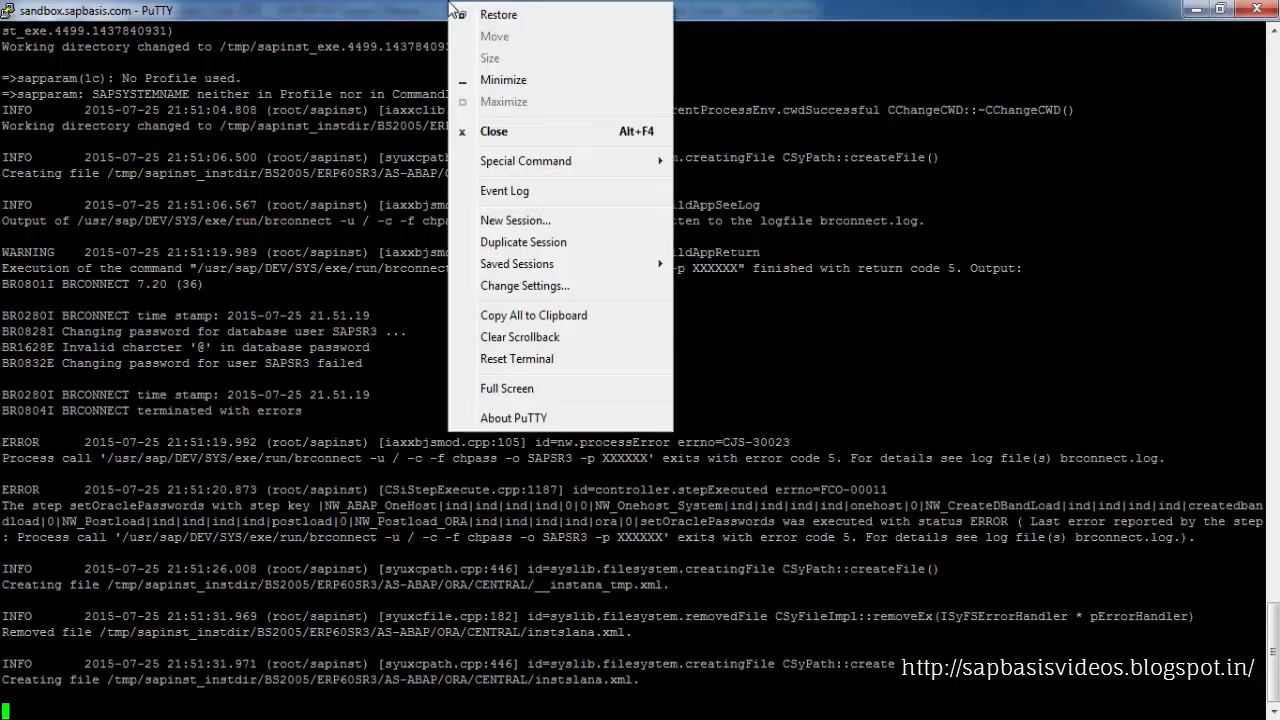
left_click(507, 220)
left_click(1196, 8)
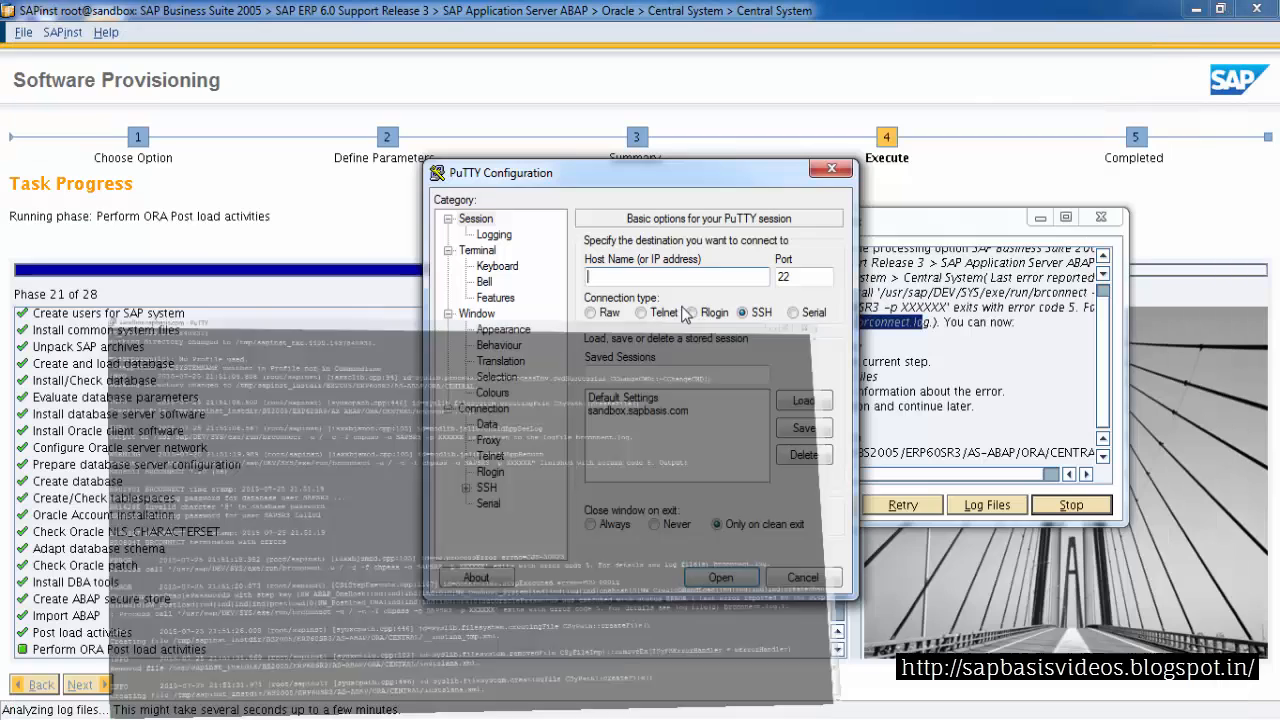
left_click(637, 410)
left_click(804, 400)
left_click(721, 578)
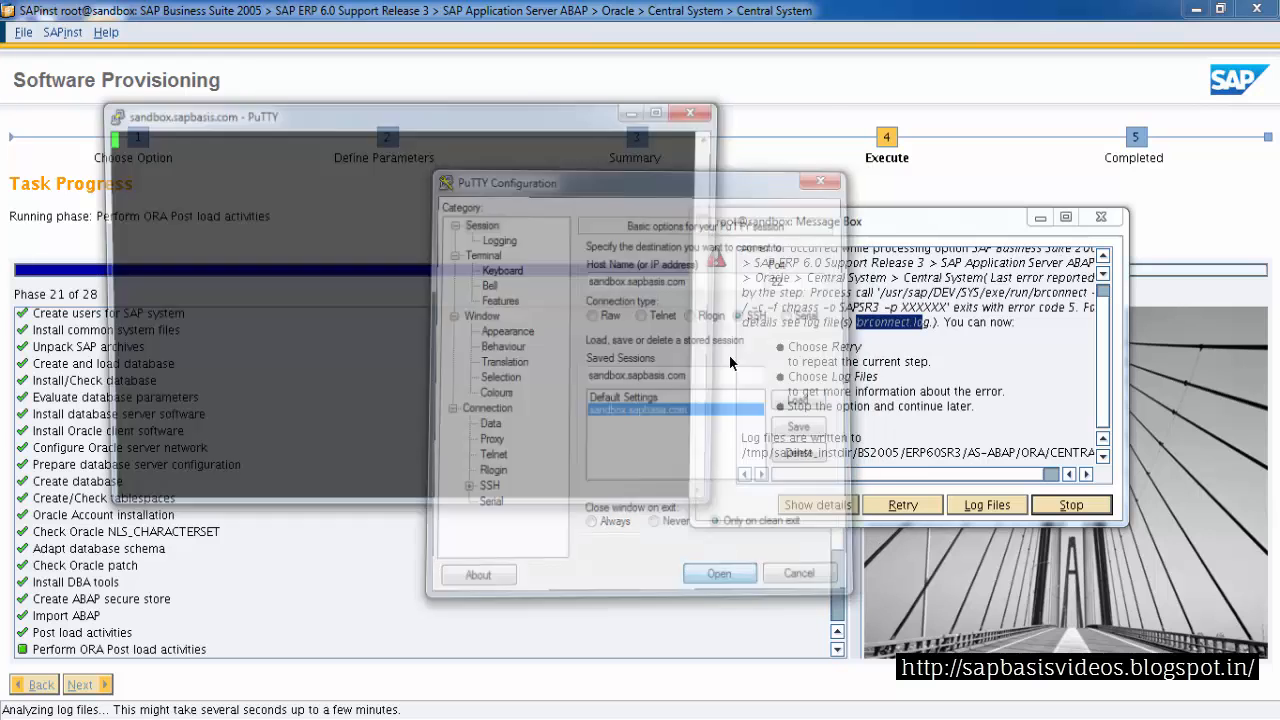
Log in to the server as root, entering the account password
type("root")
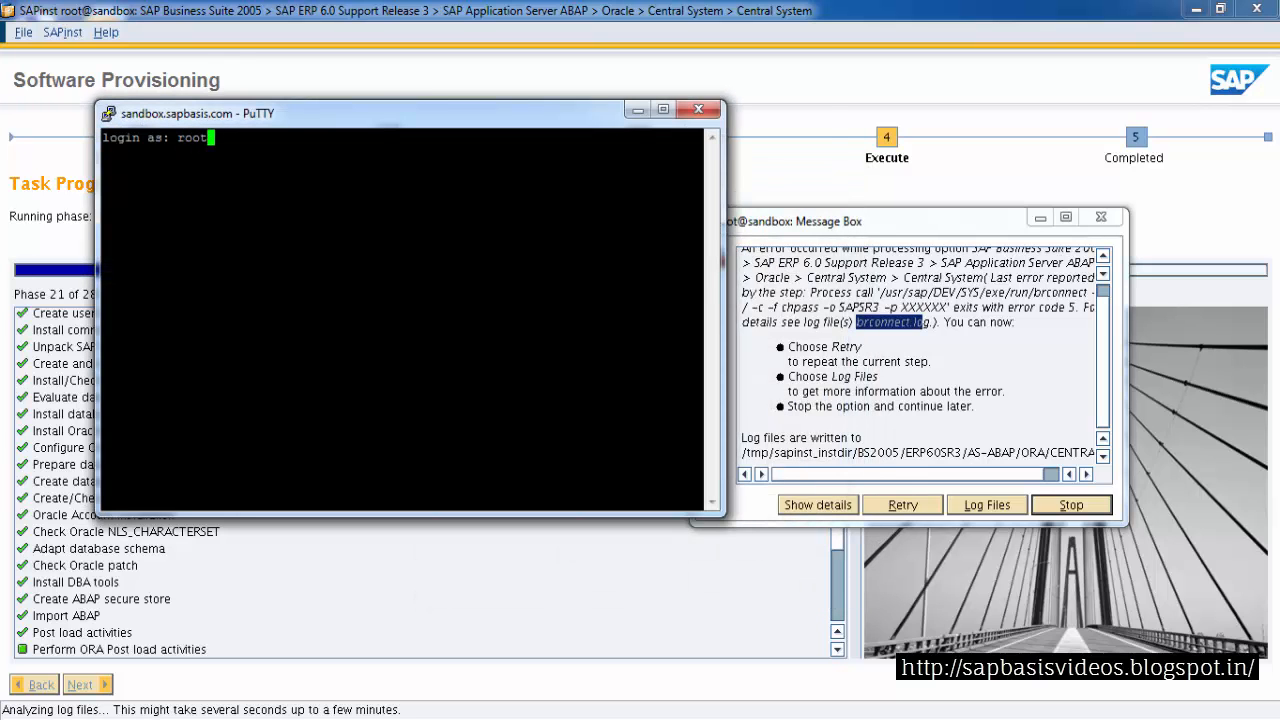
key("Return")
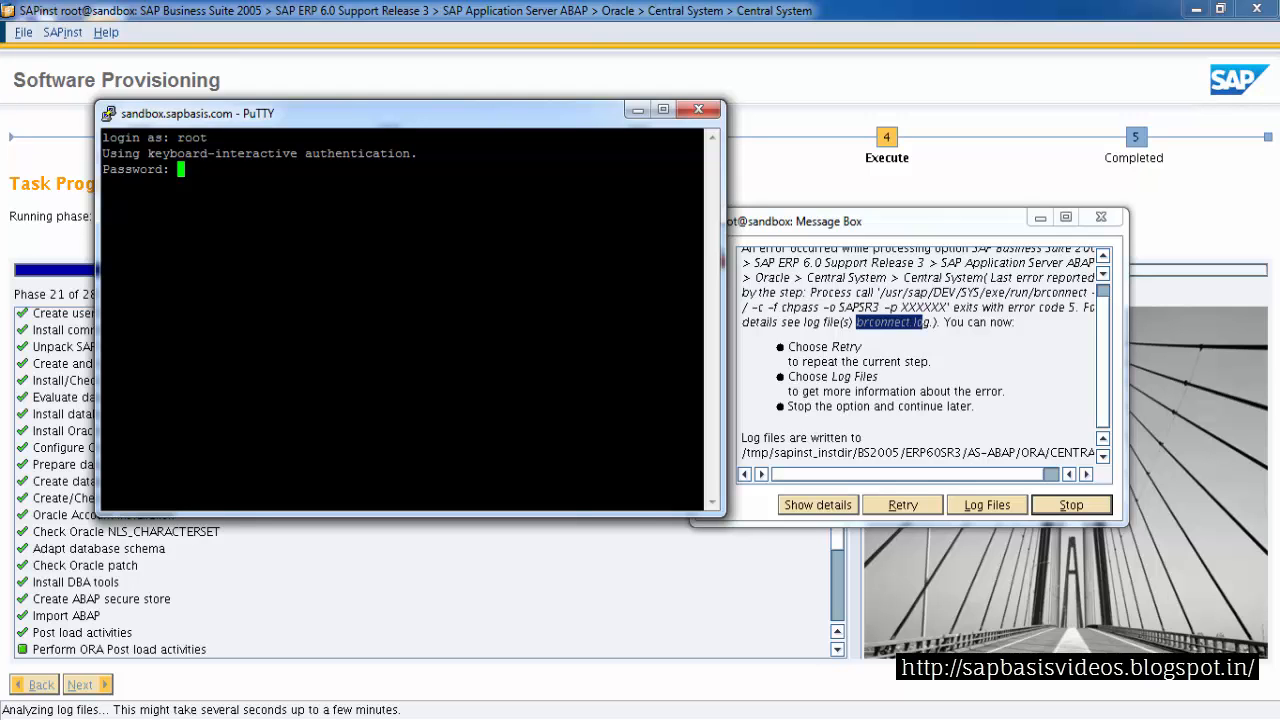
key("Return")
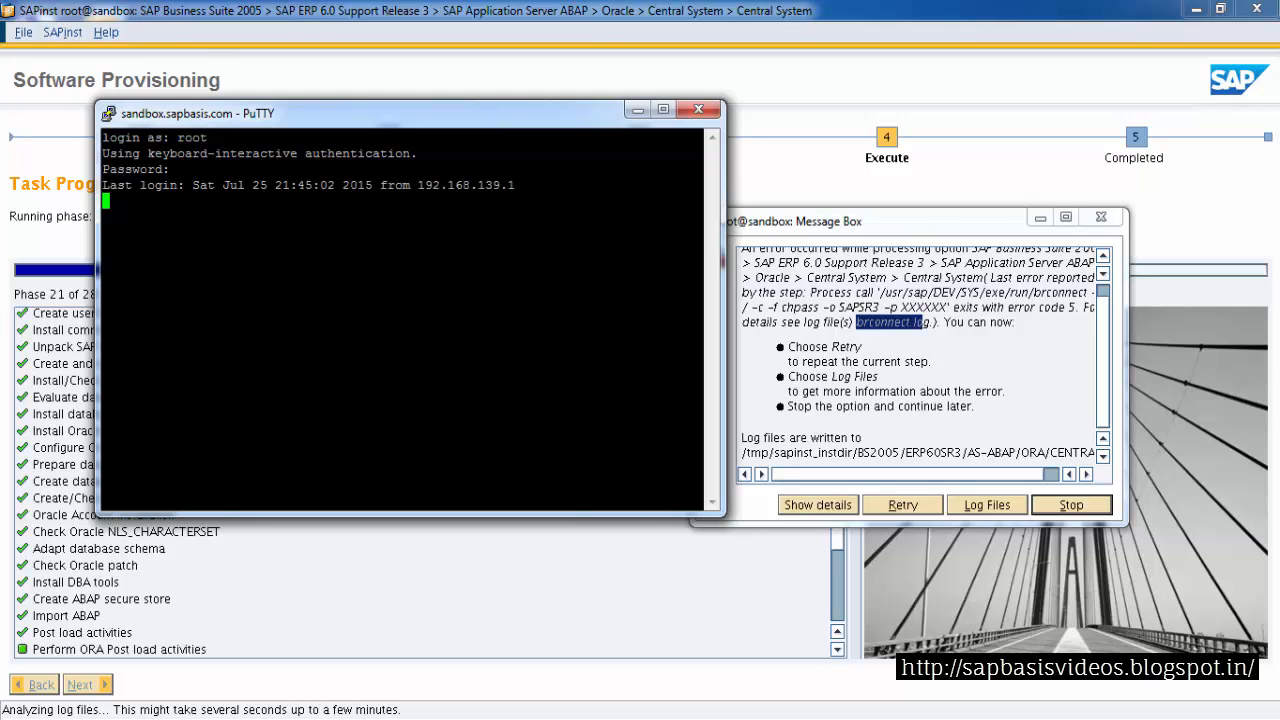
Maximize the terminal and change to /tmp/sapinst_instdir/BS2005/ERP60SR3/AS-ABAP/ORA/CENTRAL/
left_click(663, 111)
type("cd /tmp/")
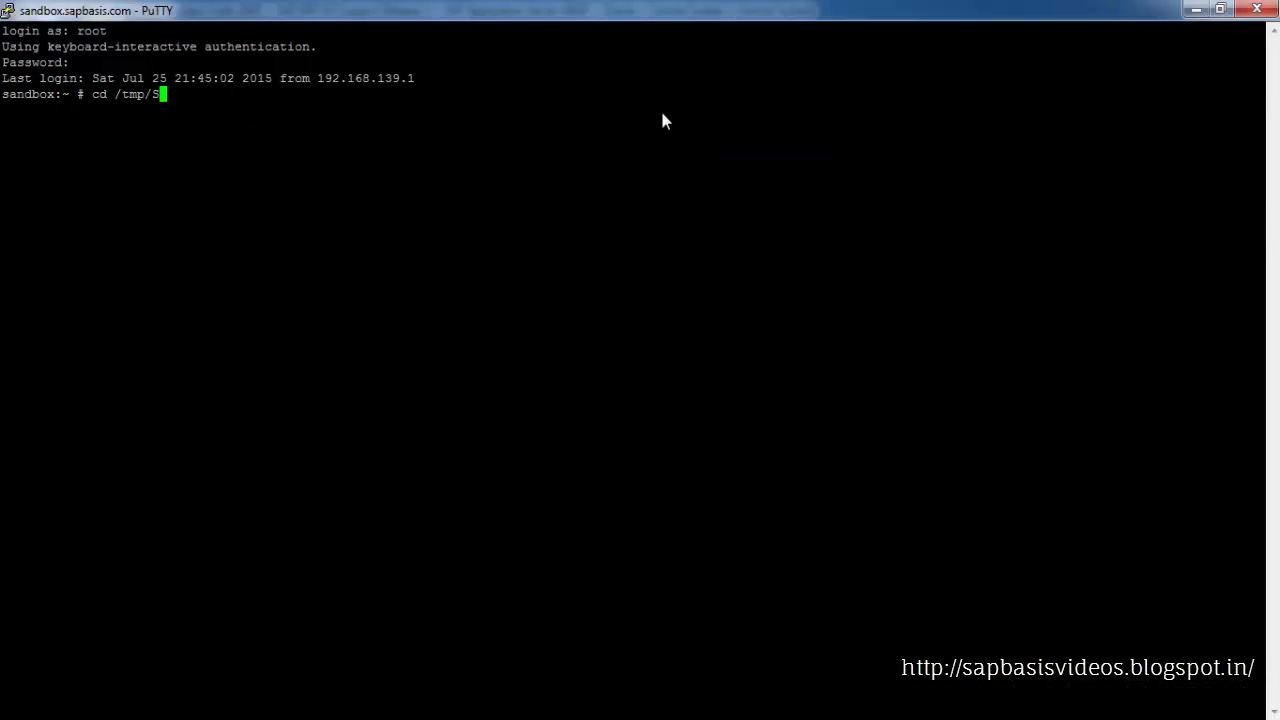
type("sapinst_")
key("Tab")
key("Tab")
key("Tab")
key("Tab")
key("Tab")
key("Tab")
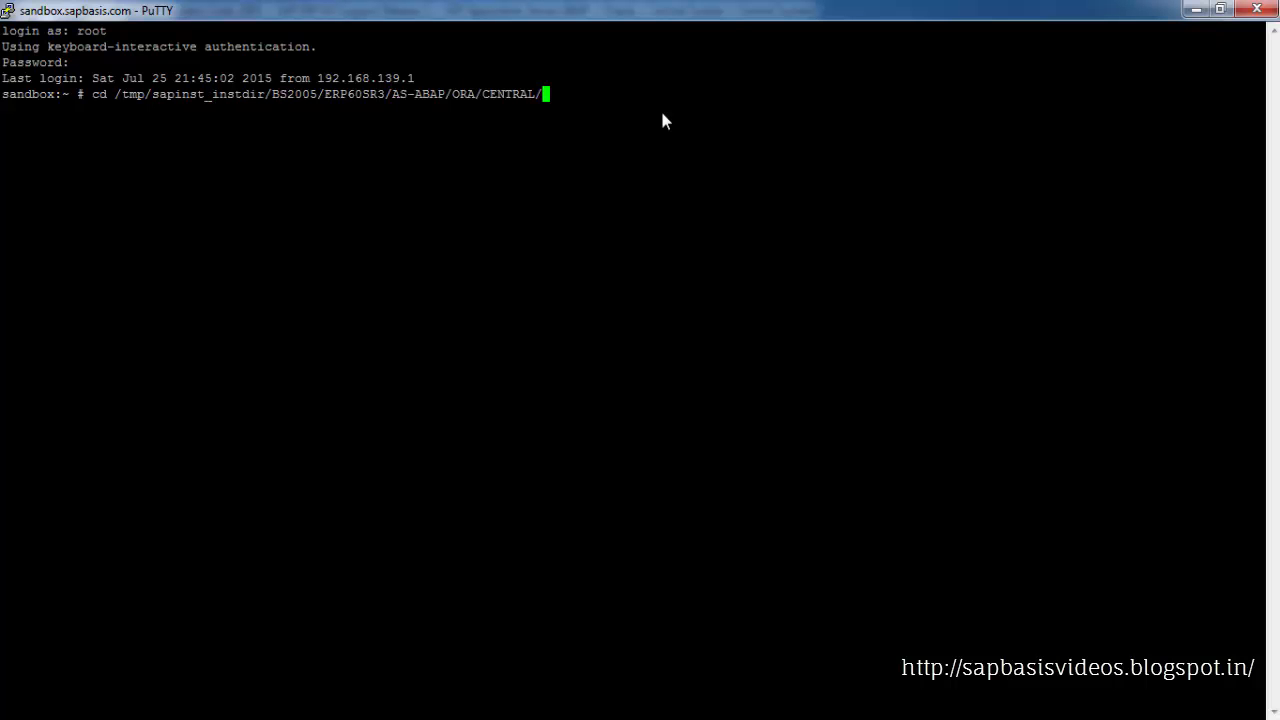
key("Return")
List the directory's files sorted by time with ls -ltr
type("ls -ltr")
key("Return")
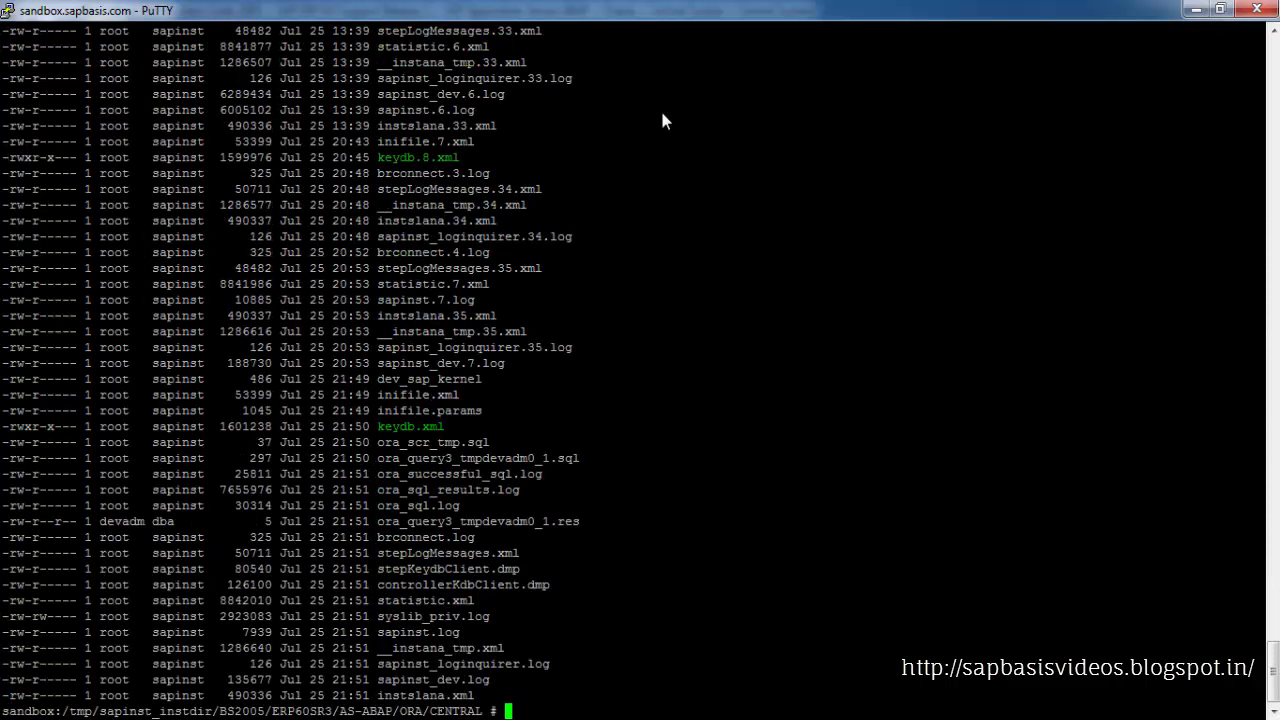
Display brconnect.log with more and examine its invalid-character error and the file listing
type("more")
left_click_drag(377, 537, 472, 537)
key("ctrl+c")
double_click(425, 537)
right_click(425, 537)
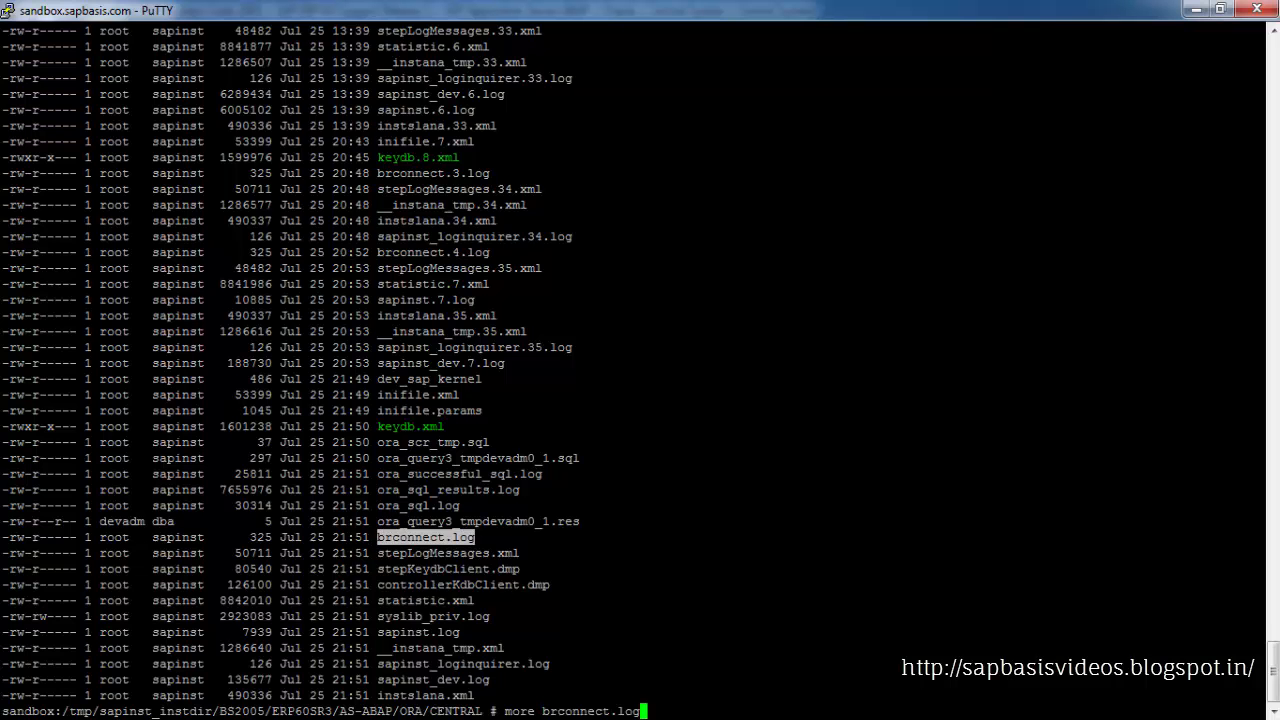
key("Return")
left_click_drag(2, 632, 205, 632)
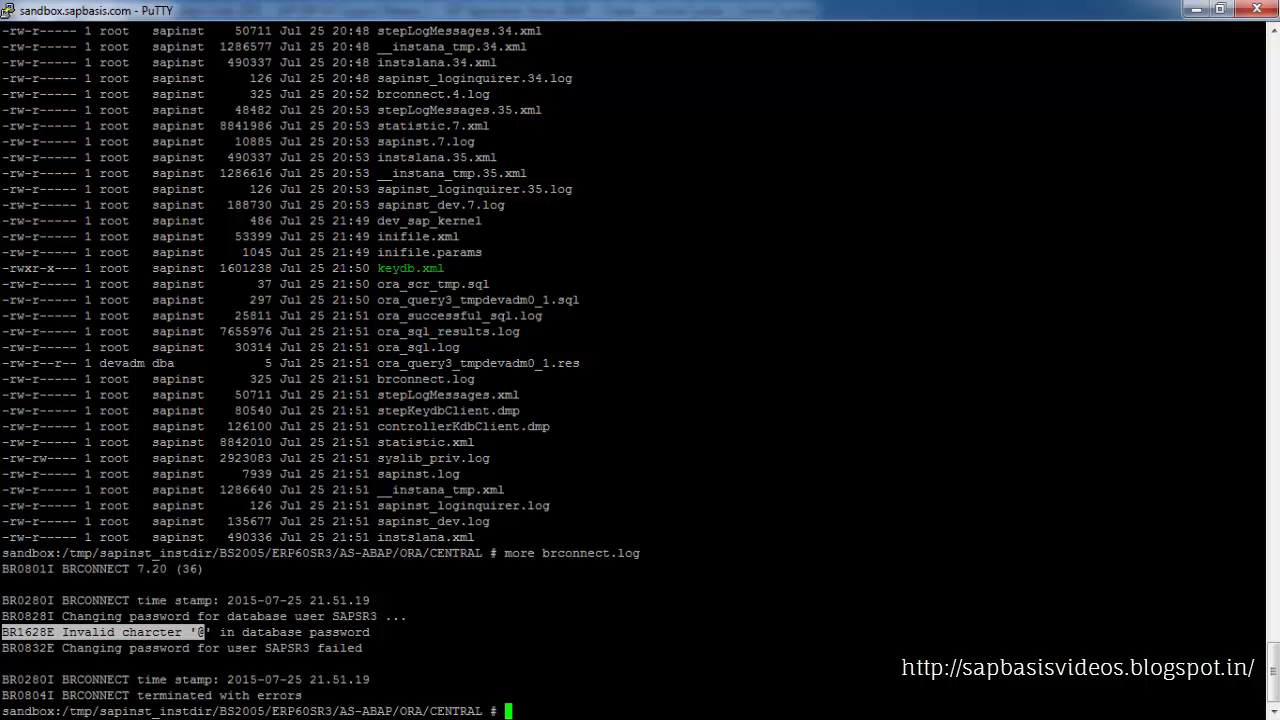
left_click(205, 632)
left_click_drag(200, 632, 211, 632)
left_click(205, 632)
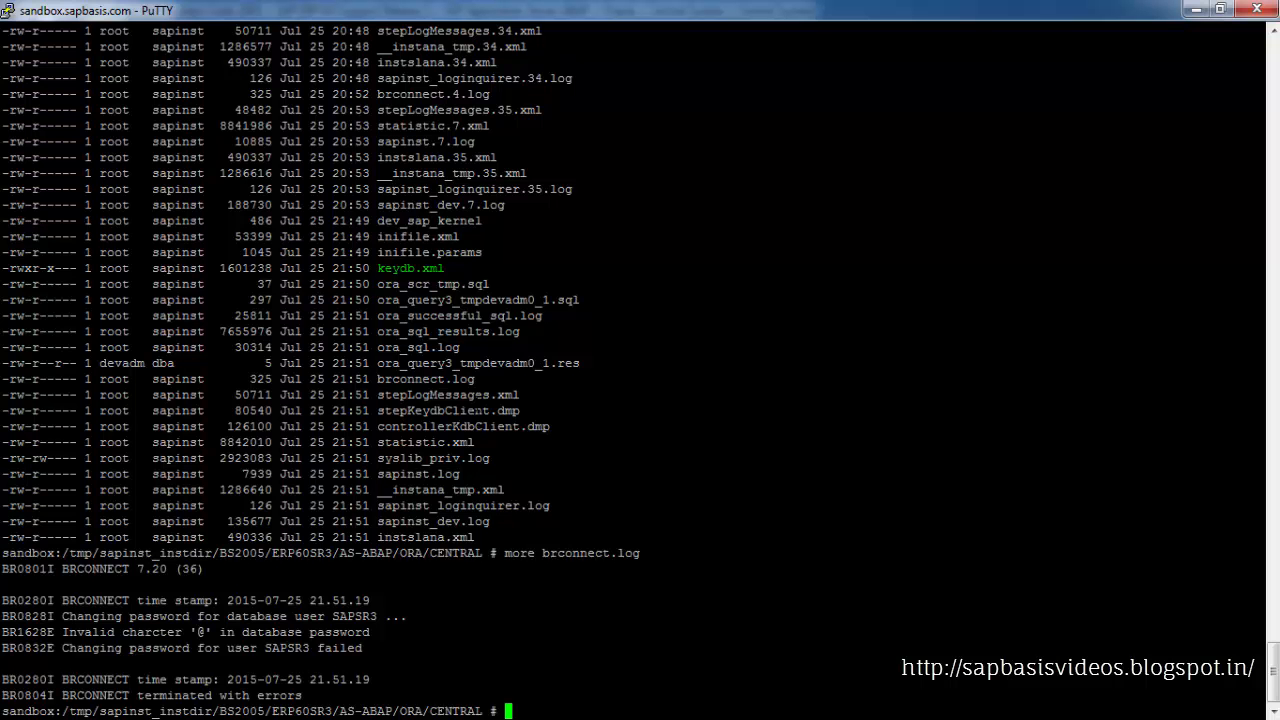
scroll(640, 360, "up", 7)
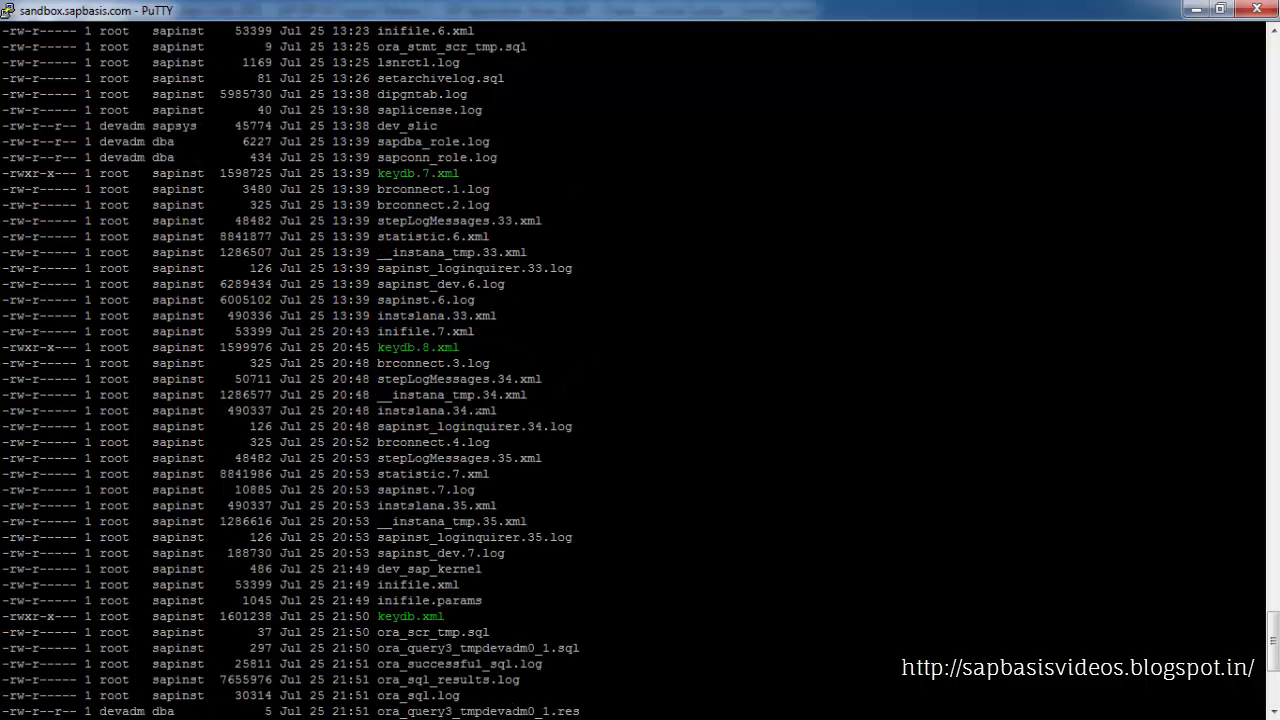
scroll(640, 370, "up", 20)
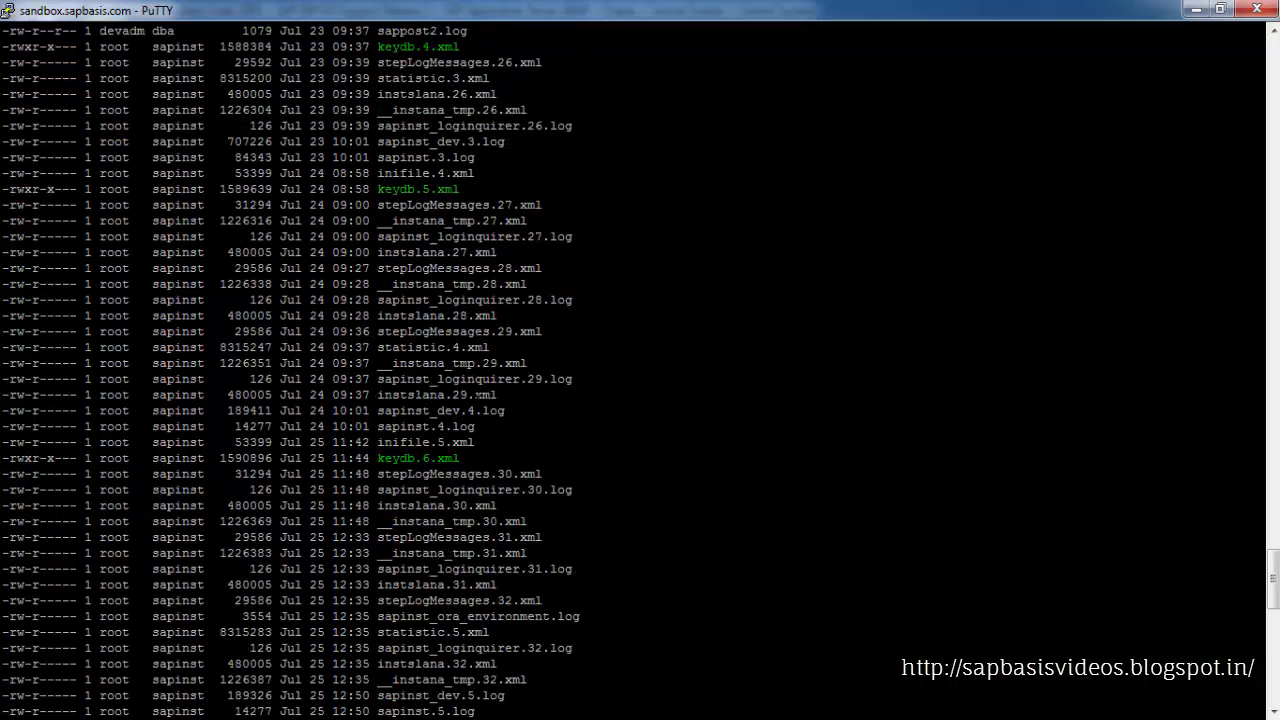
scroll(479, 403, "up", 5)
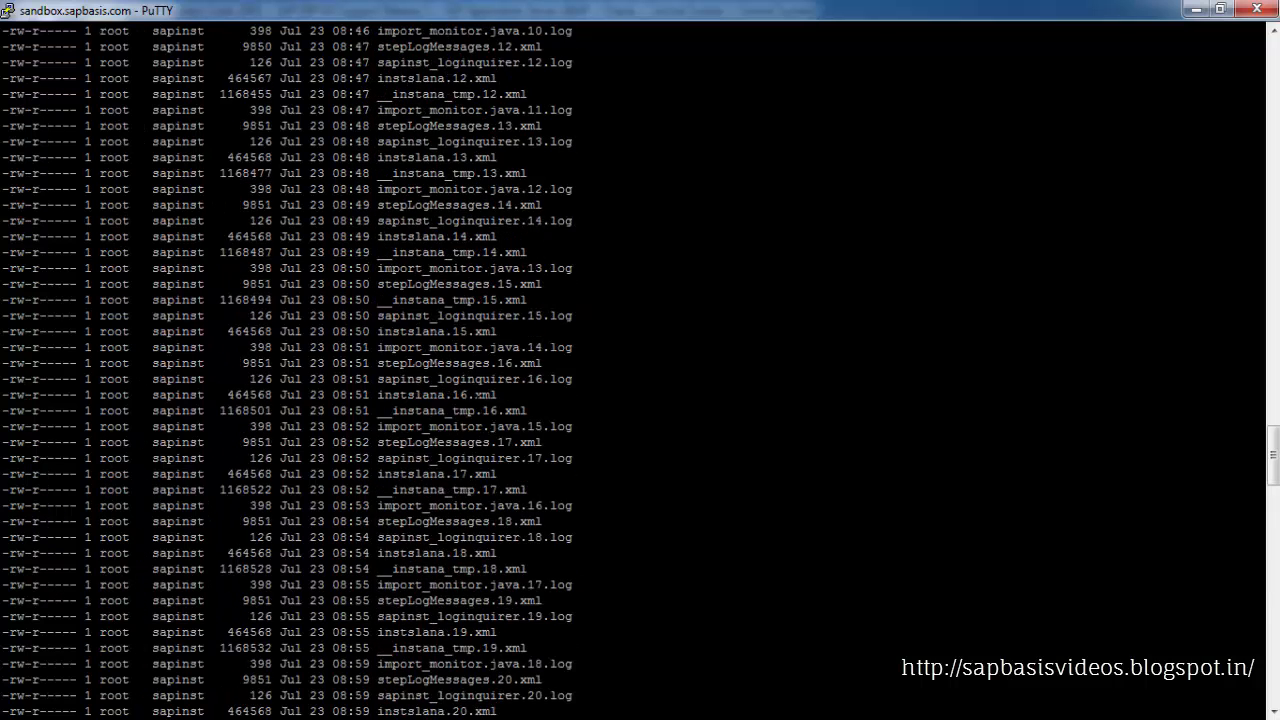
List control.xml with ls -ltr |grep control.xml
key("Return")
type("ls")
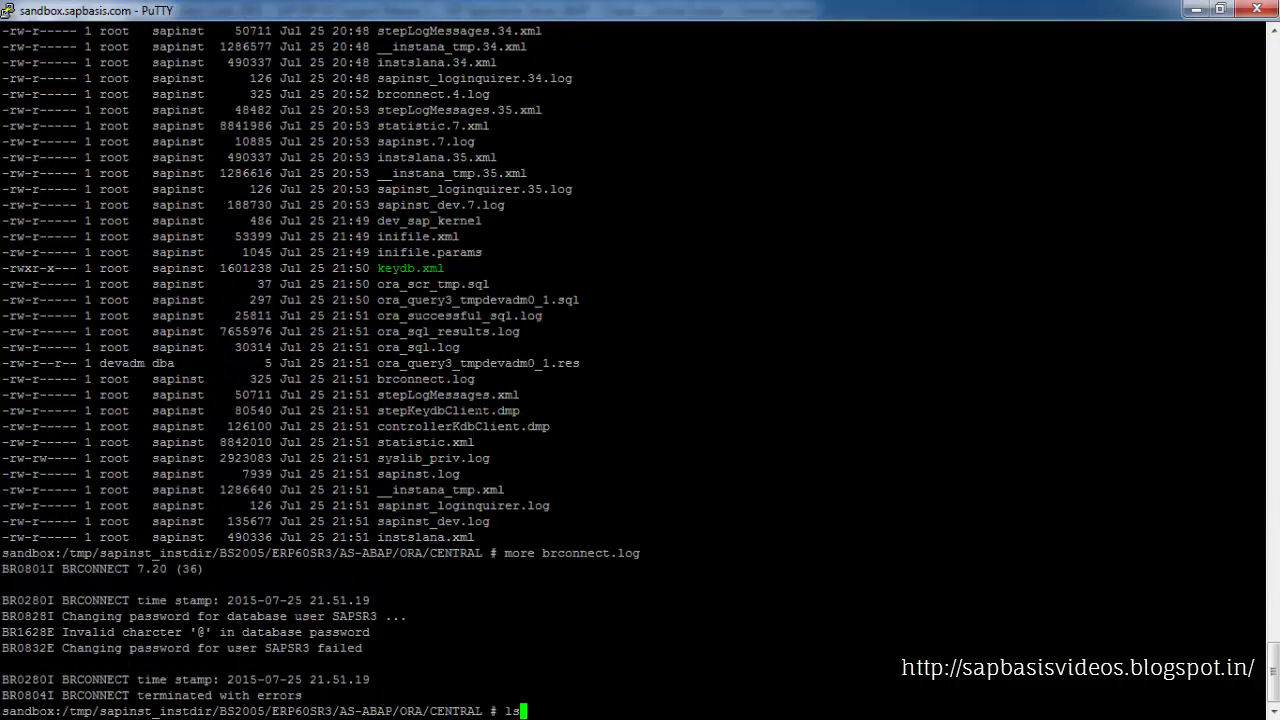
type(" -ltr |grep control.xml")
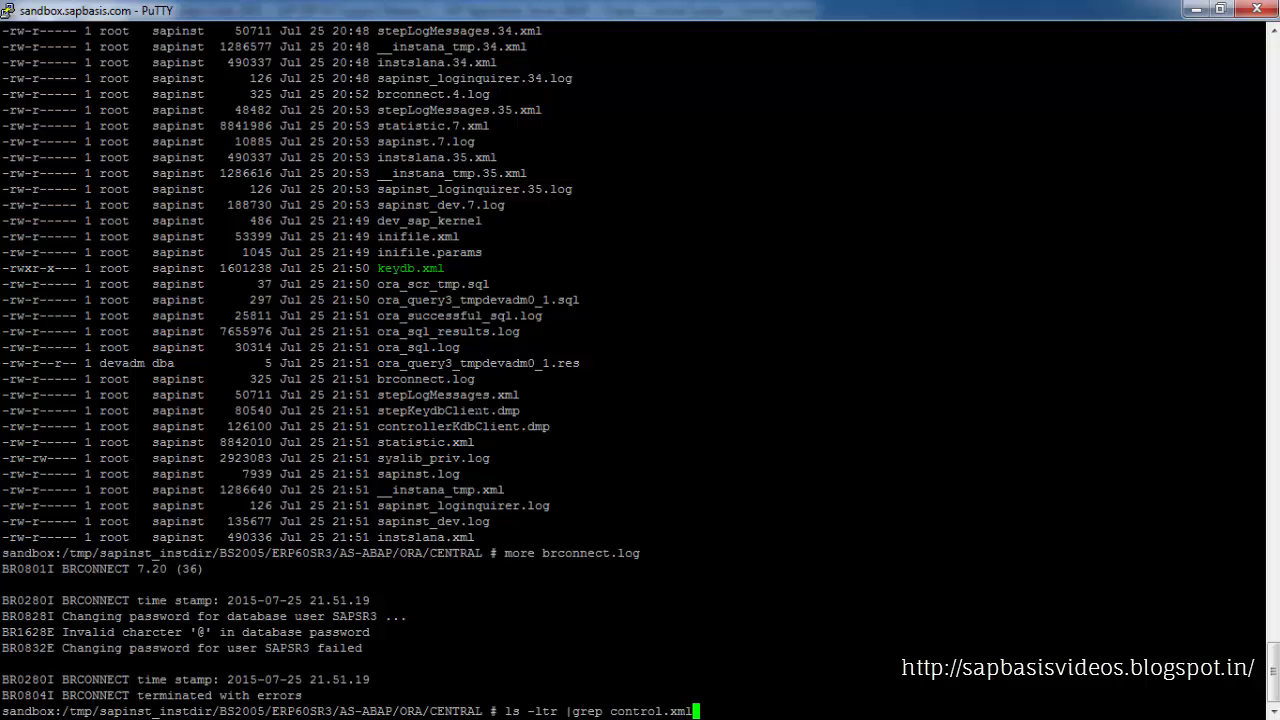
key("Return")
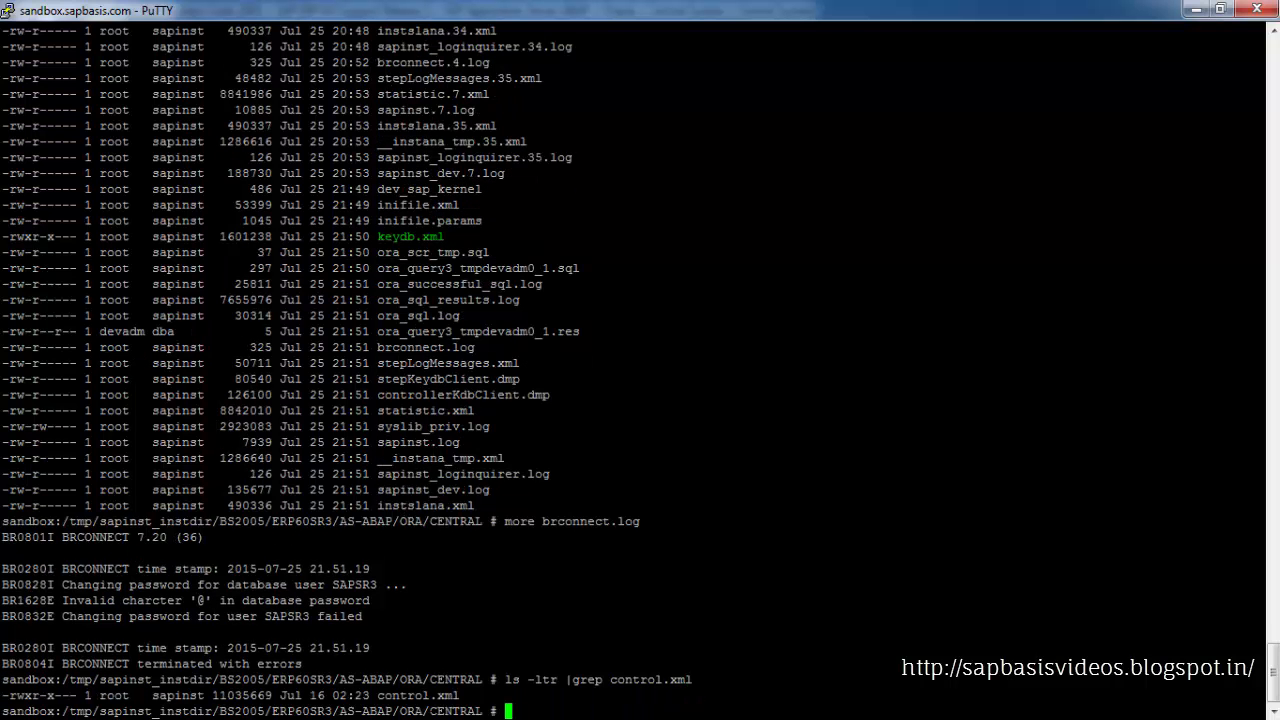
Copy control.xml to control_backup.xml
left_click_drag(377, 695, 460, 695)
type("cd")
key("BackSpace")
key("BackSpace")
type("cp")
type("control.xml")
type("control.xml")
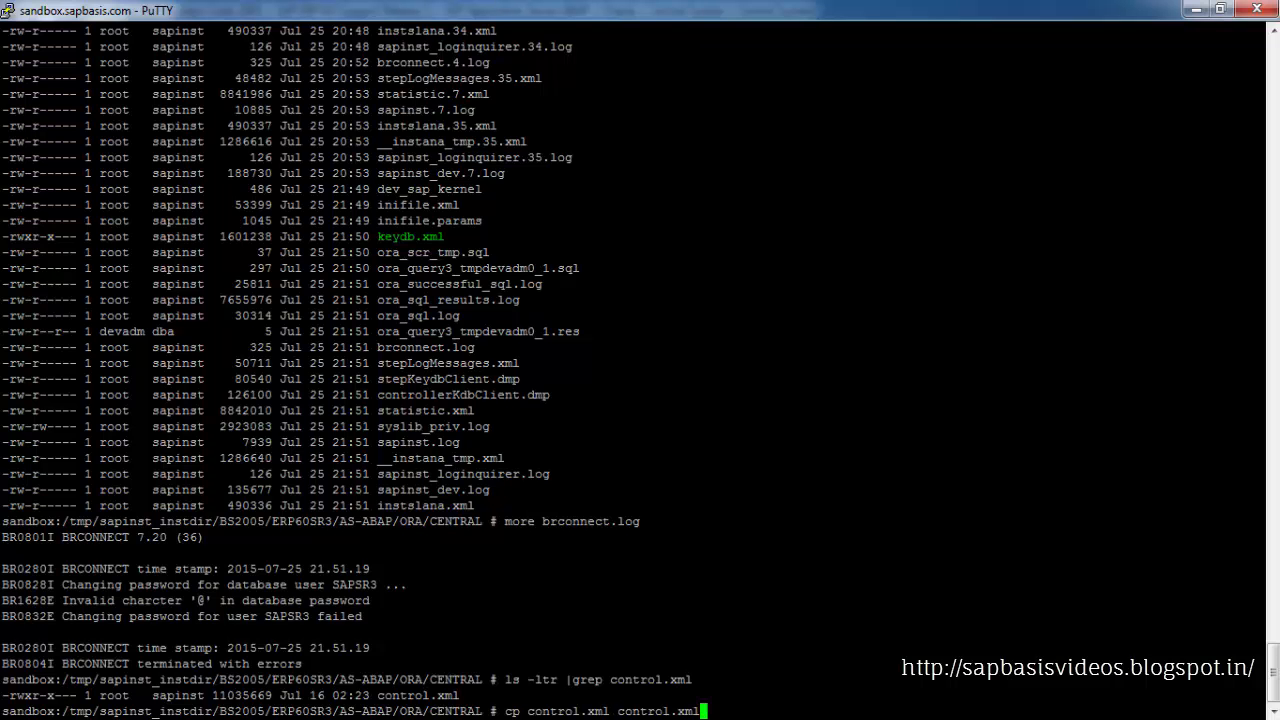
type("_ba")
key("BackSpace")
key("BackSpace")
key("BackSpace")
key("Left")
key("Left")
key("Left")
key("Left")
type("_backup")
key("Return")
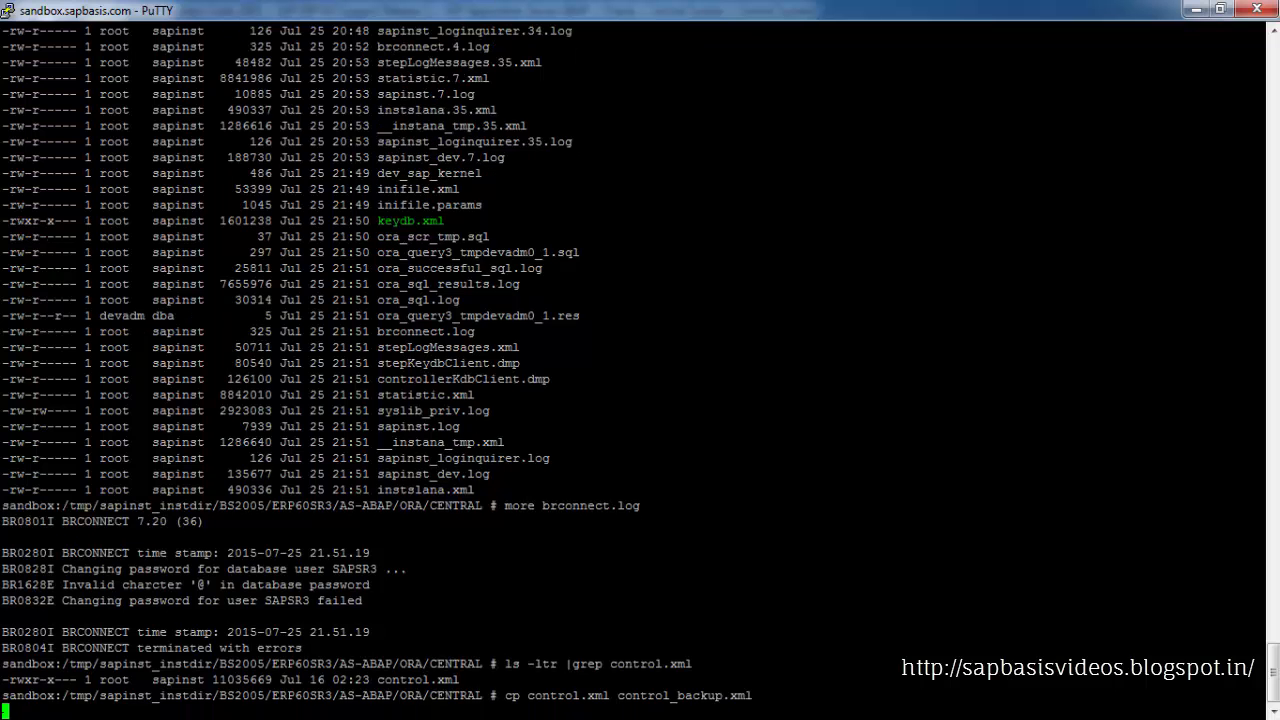
List the files matching control with ls -ltr |grep control
key("Up")
key("Up")
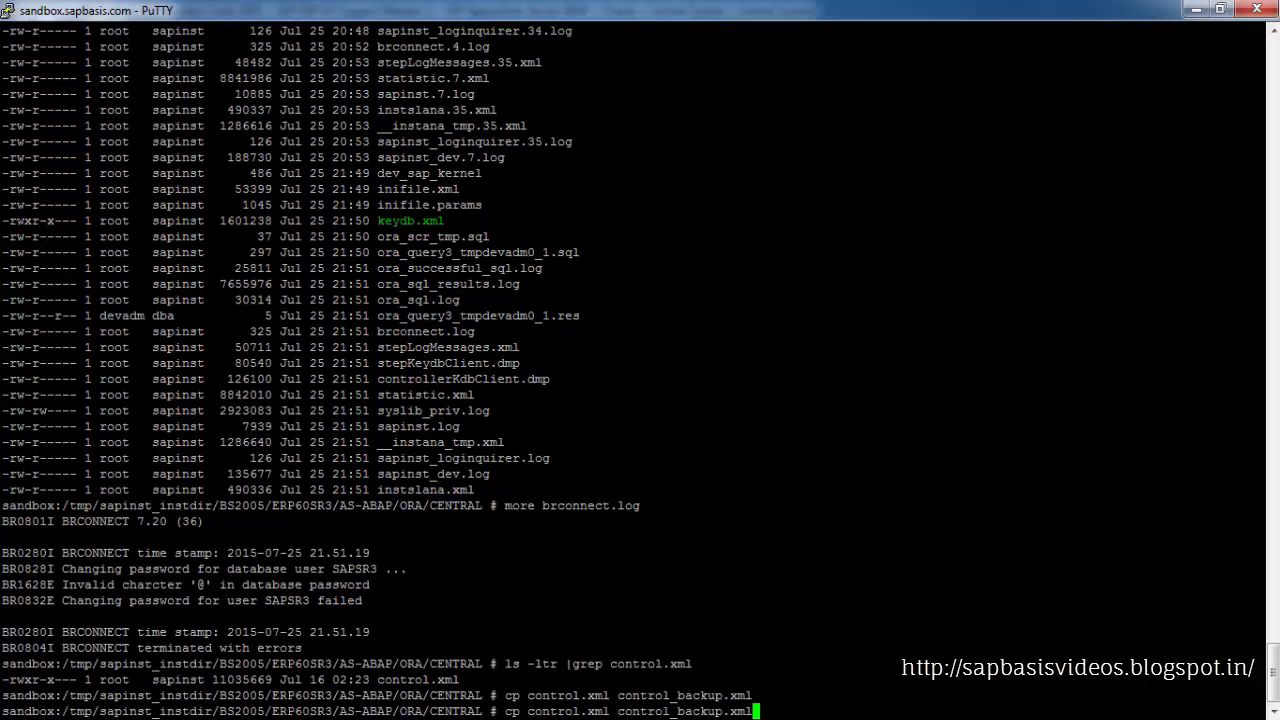
key("Return")
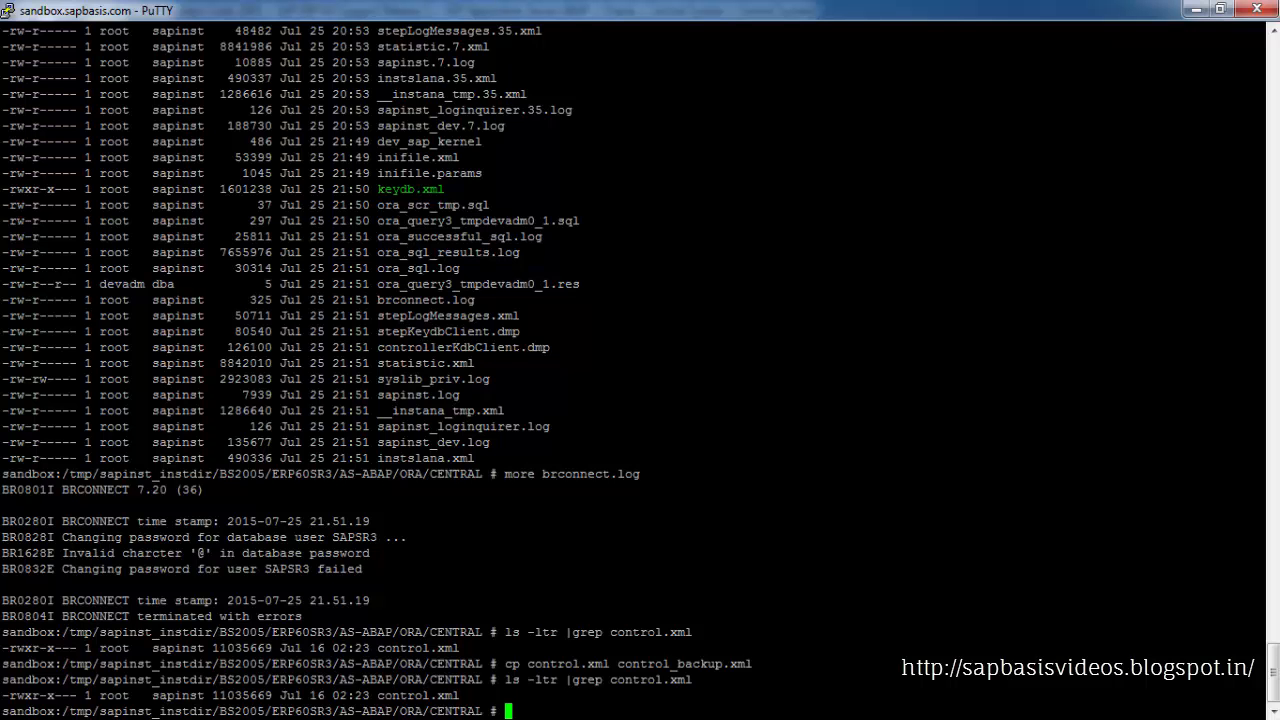
key("Up")
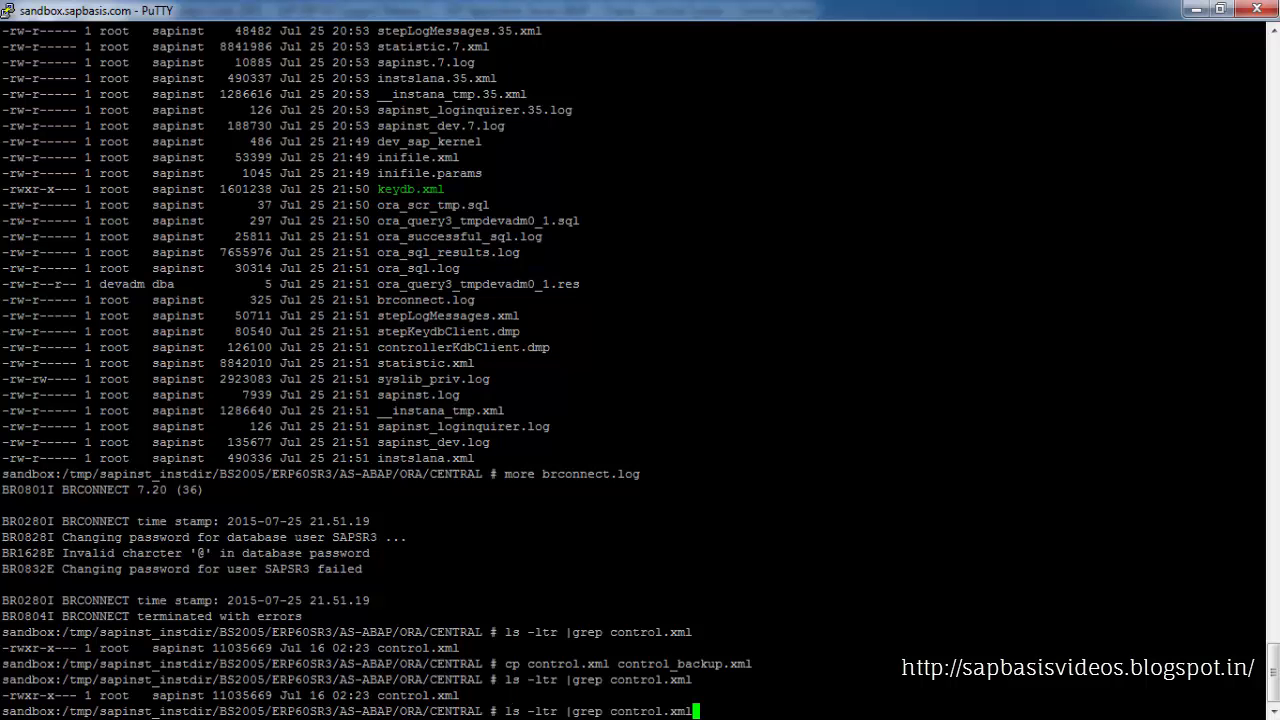
key("BackSpace")
key("BackSpace")
key("BackSpace")
key("BackSpace")
key("Return")
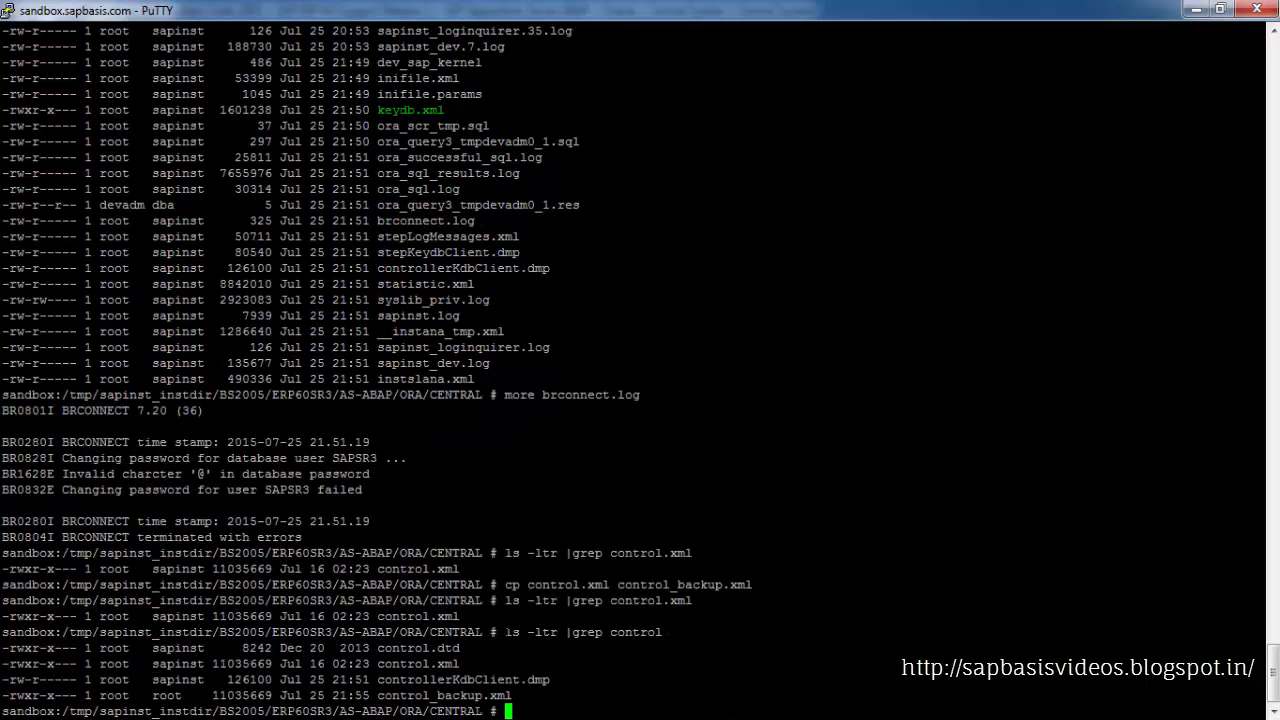
Open control.xml in gedit
left_click_drag(507, 632, 595, 632)
left_click(596, 632)
left_click_drag(377, 663, 459, 663)
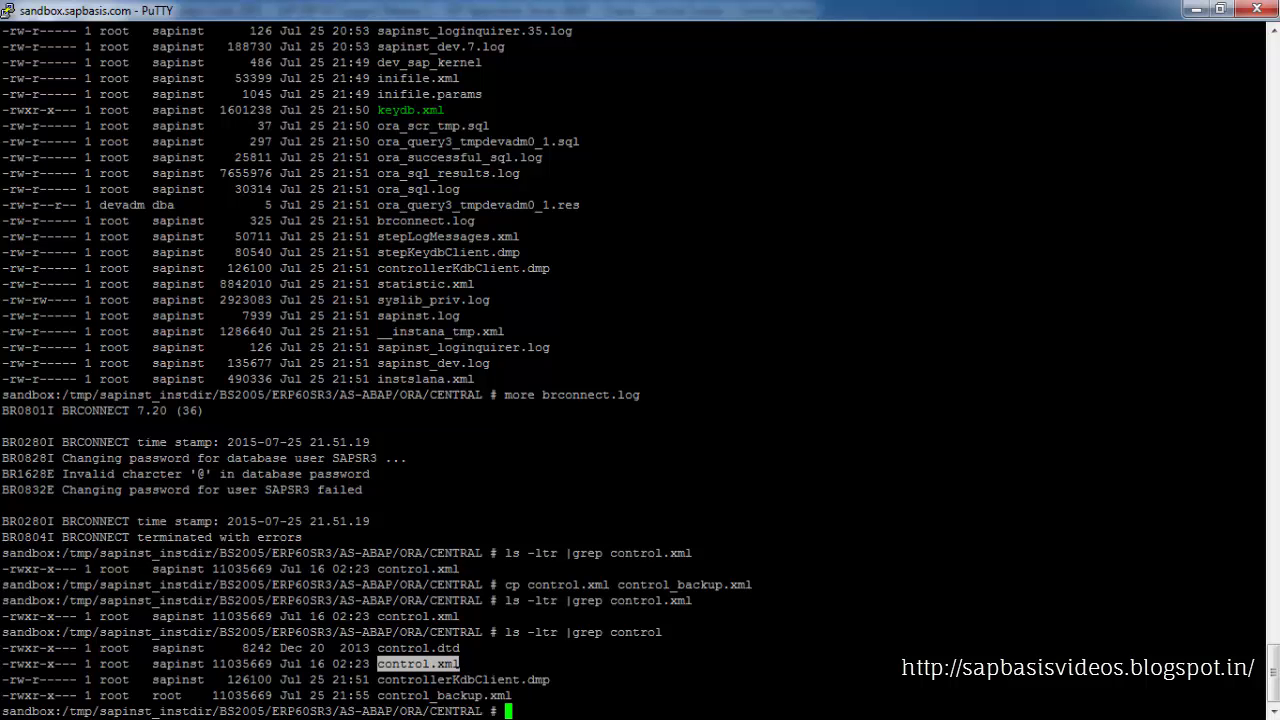
left_click_drag(376, 695, 487, 695)
left_click(488, 695)
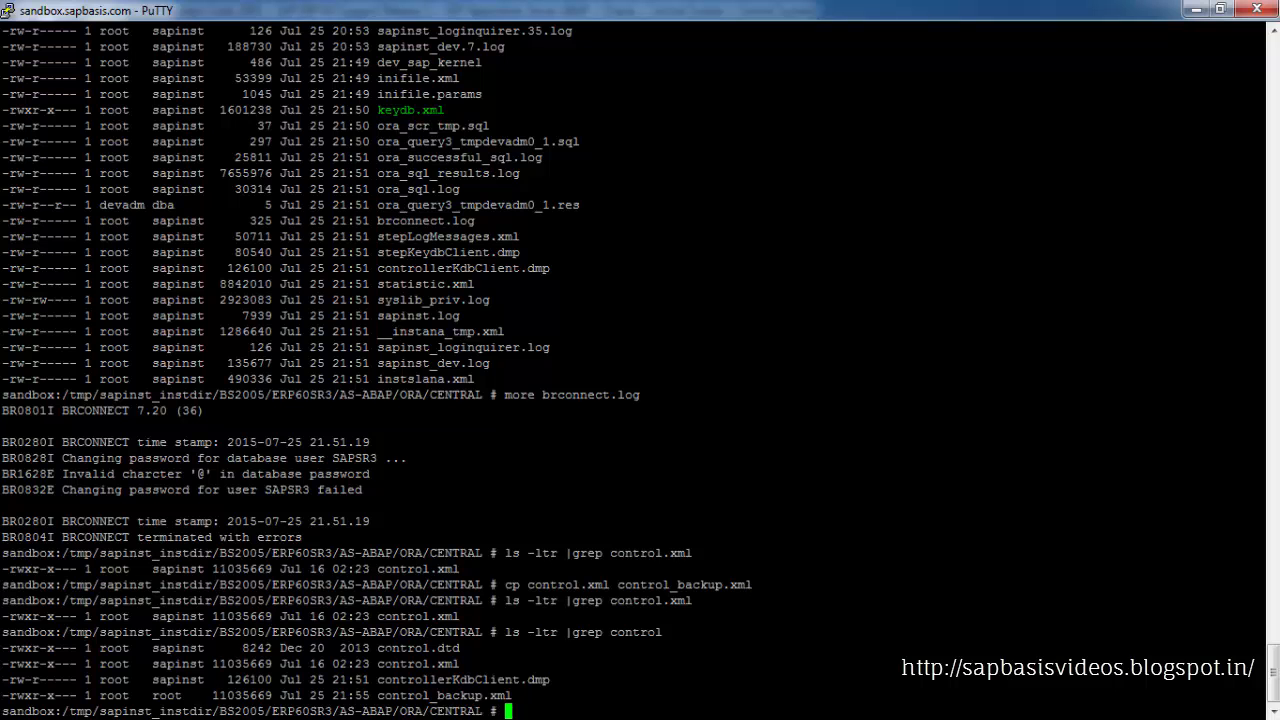
left_click_drag(373, 664, 458, 664)
key("ctrl+c")
left_click(458, 665)
type("gedit")
left_click_drag(378, 664, 458, 666)
left_click(458, 666)
key("shift+Insert")
key("Return")
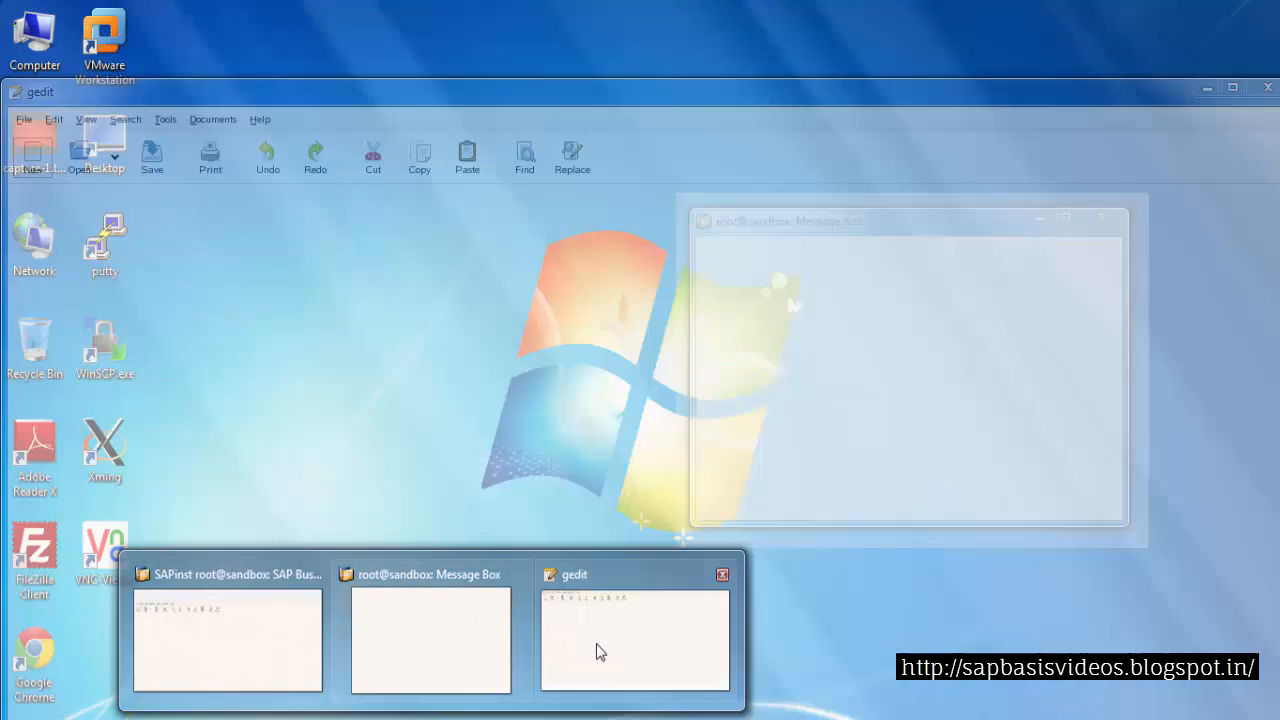
Search control.xml for the comment // get ABAP user informations
left_click(597, 651)
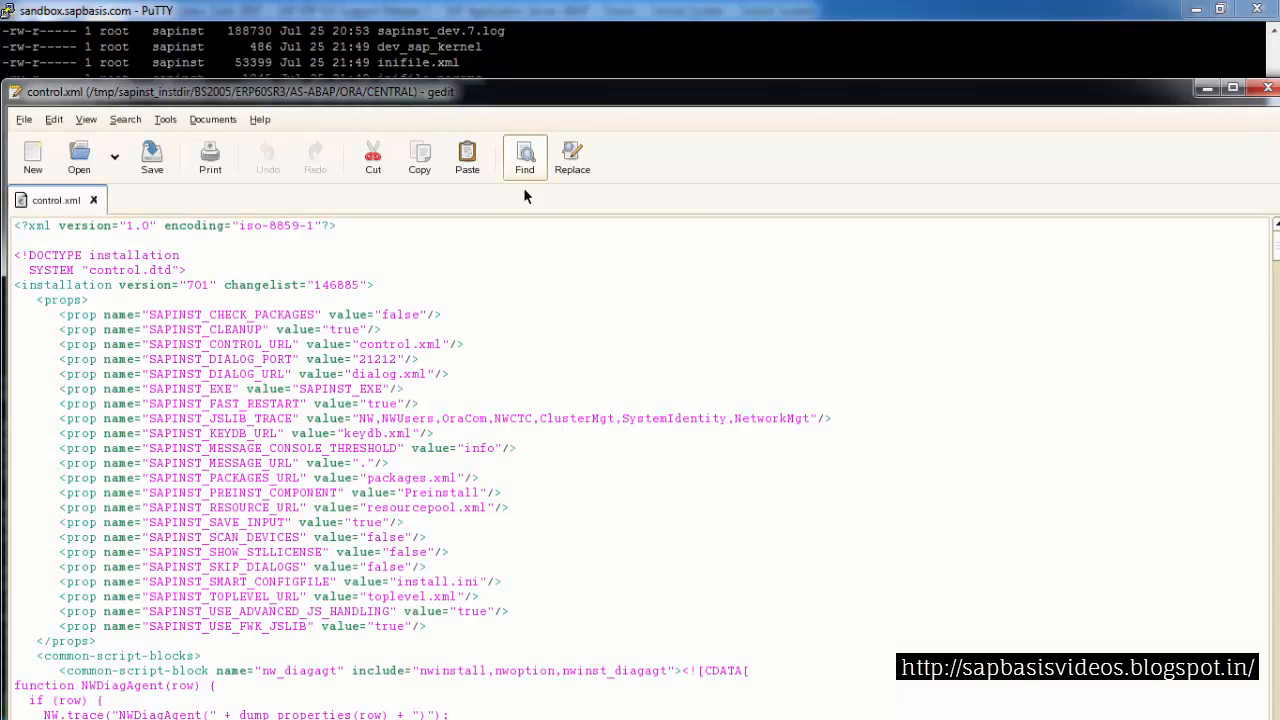
left_click(524, 160)
type("// get ABAP user informations")
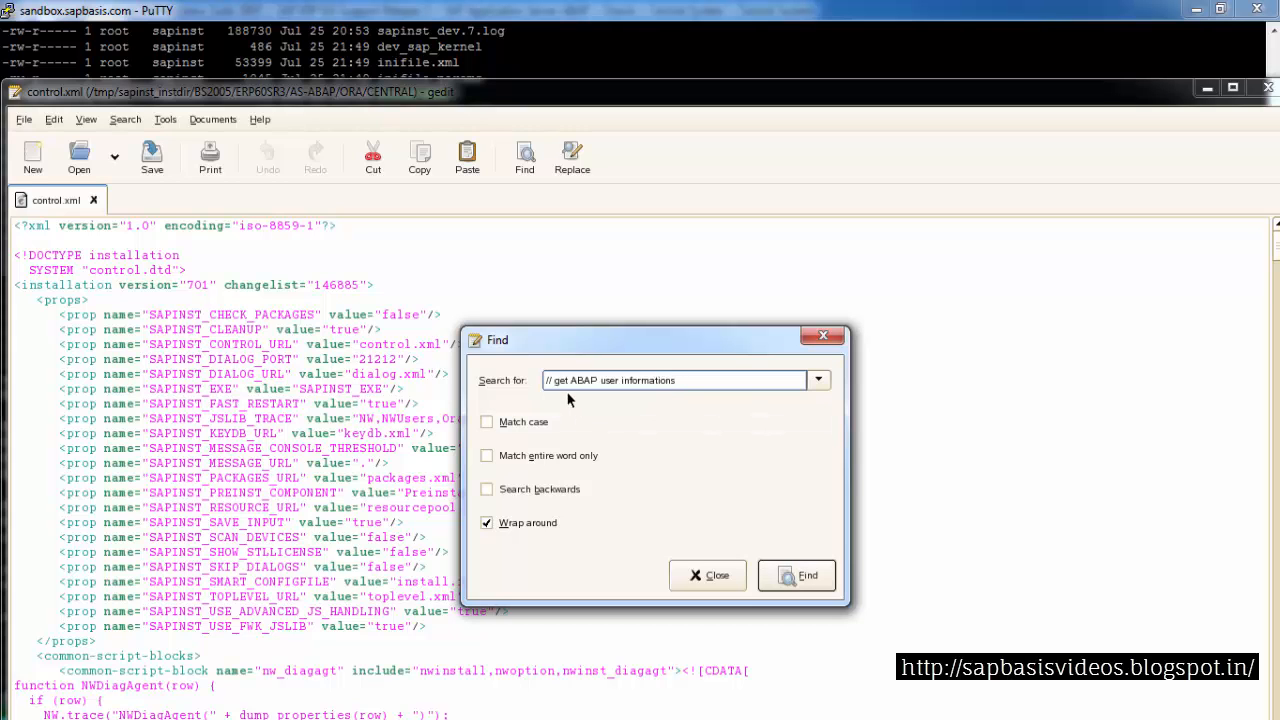
left_click(797, 578)
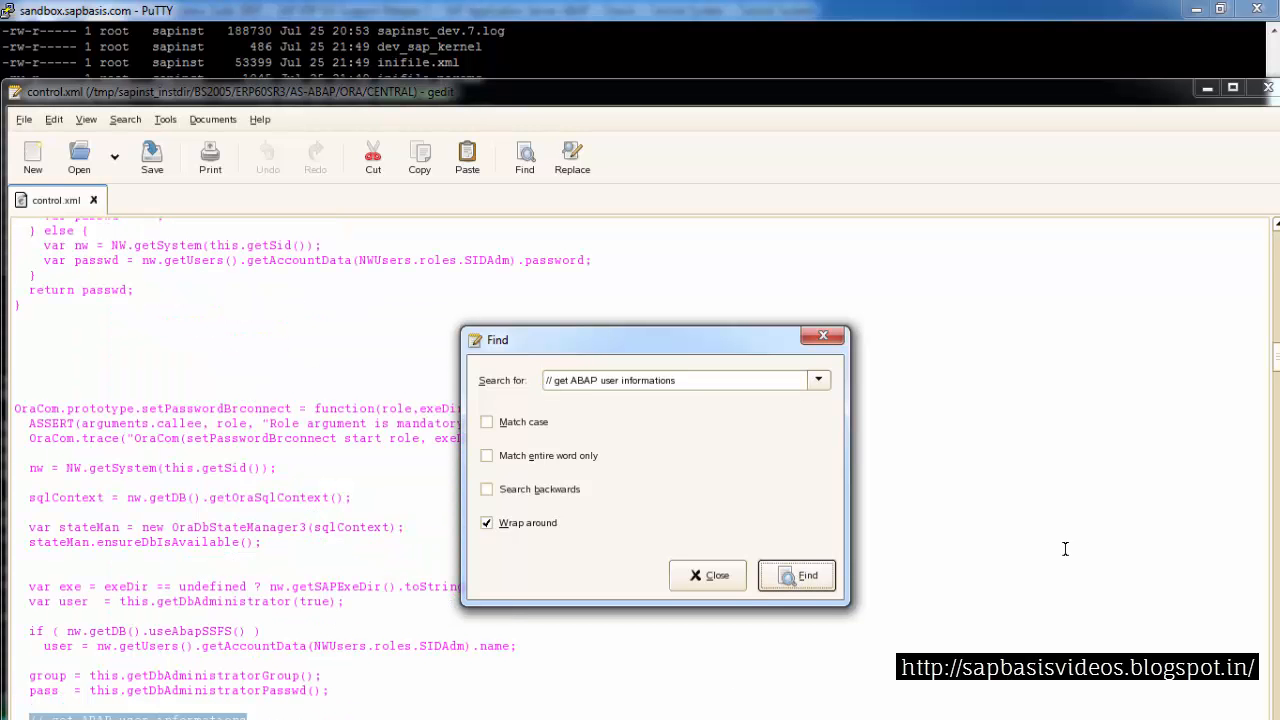
left_click(826, 337)
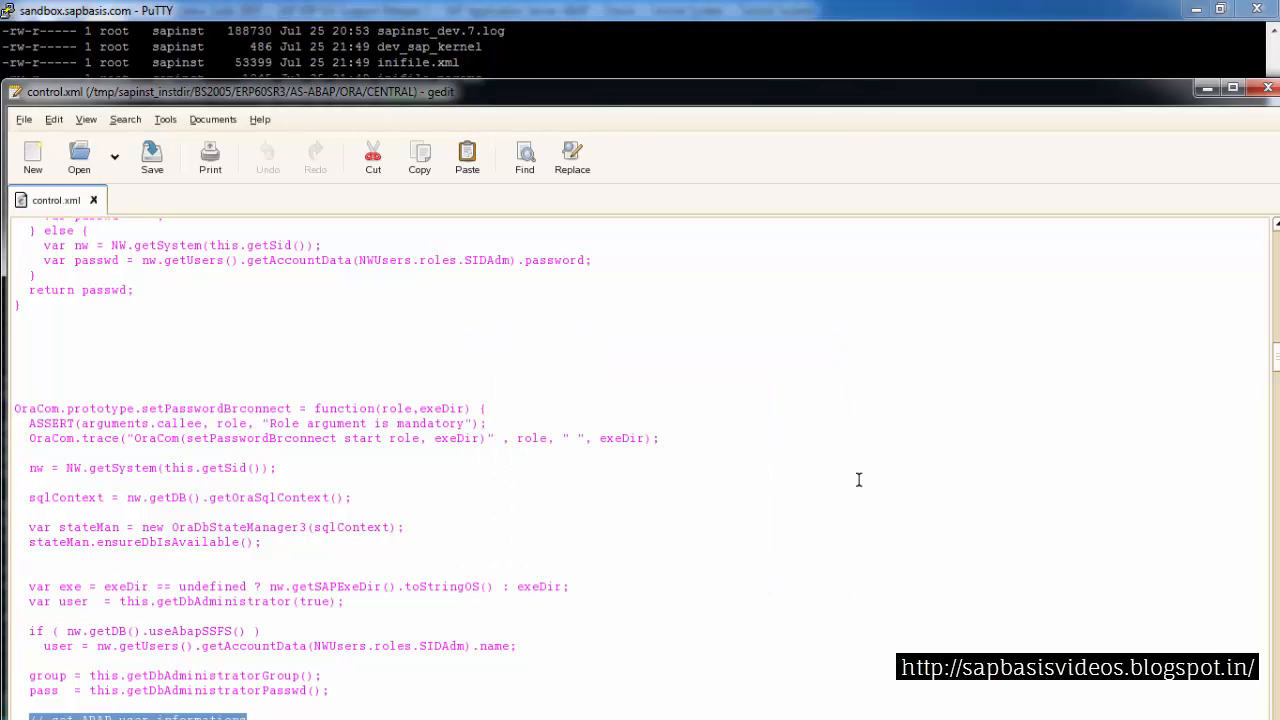
Scroll to the SAPSID role branch and insert an ad.password assignment with the SAPSID password after its account data line
scroll(858, 480, "down", 1)
scroll(858, 480, "down", 2)
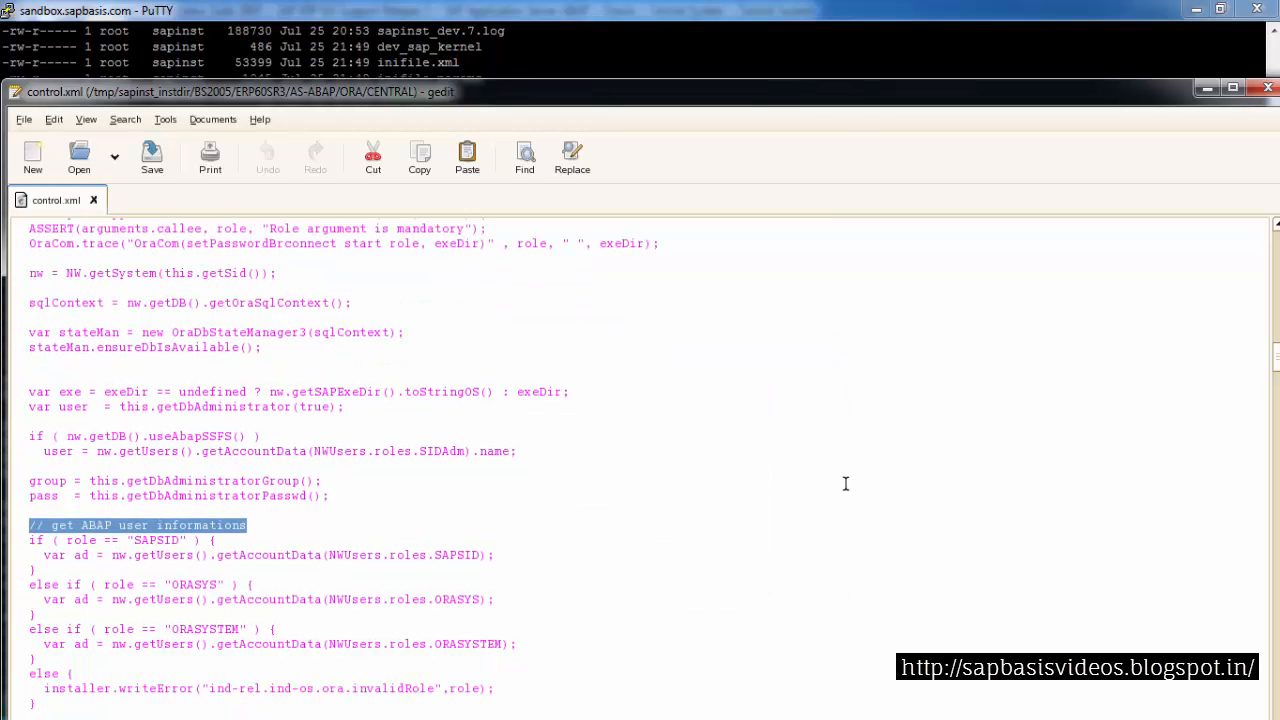
scroll(846, 478, "down", 1)
scroll(846, 478, "down", 1)
scroll(640, 505, "down", 1)
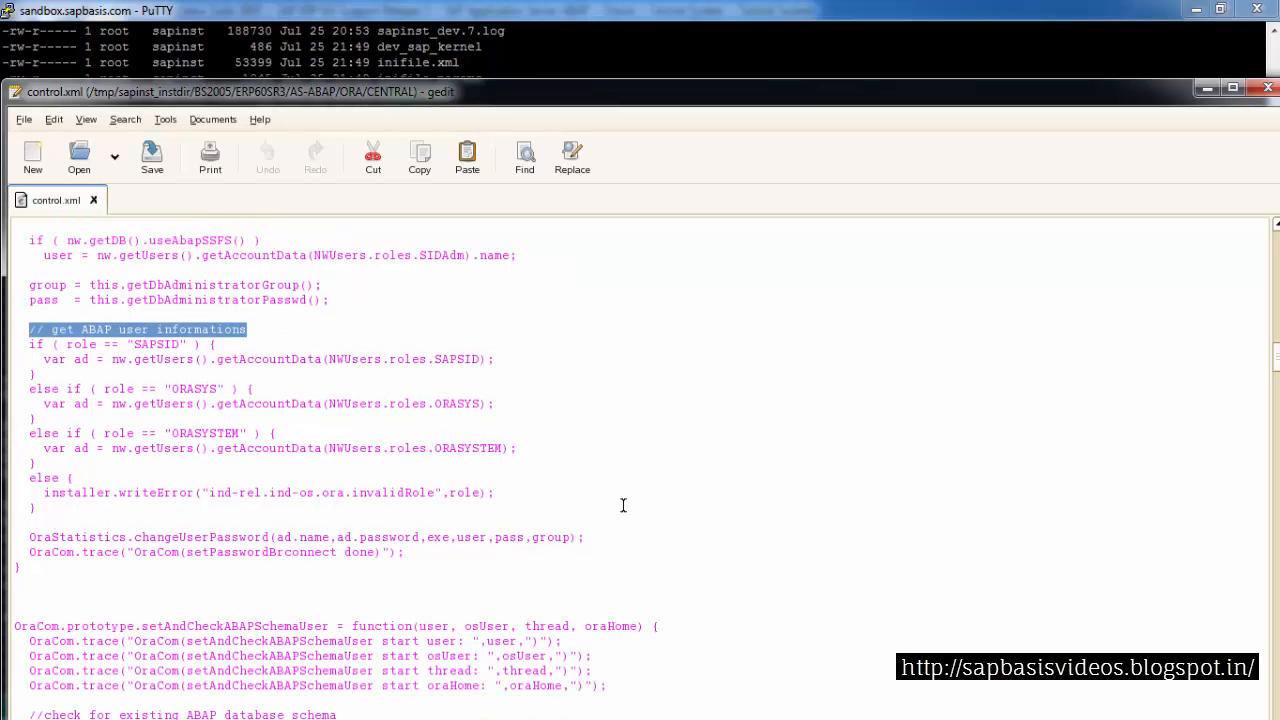
left_click(494, 360)
key("Return")
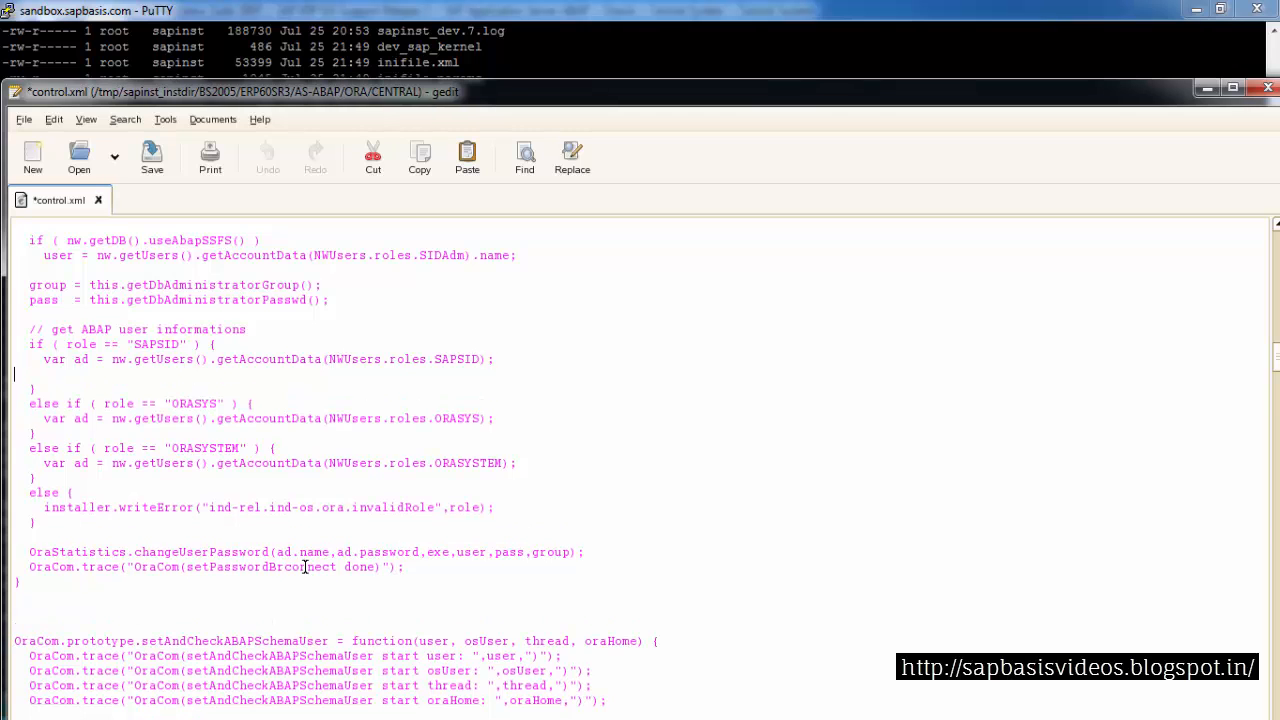
left_click(467, 156)
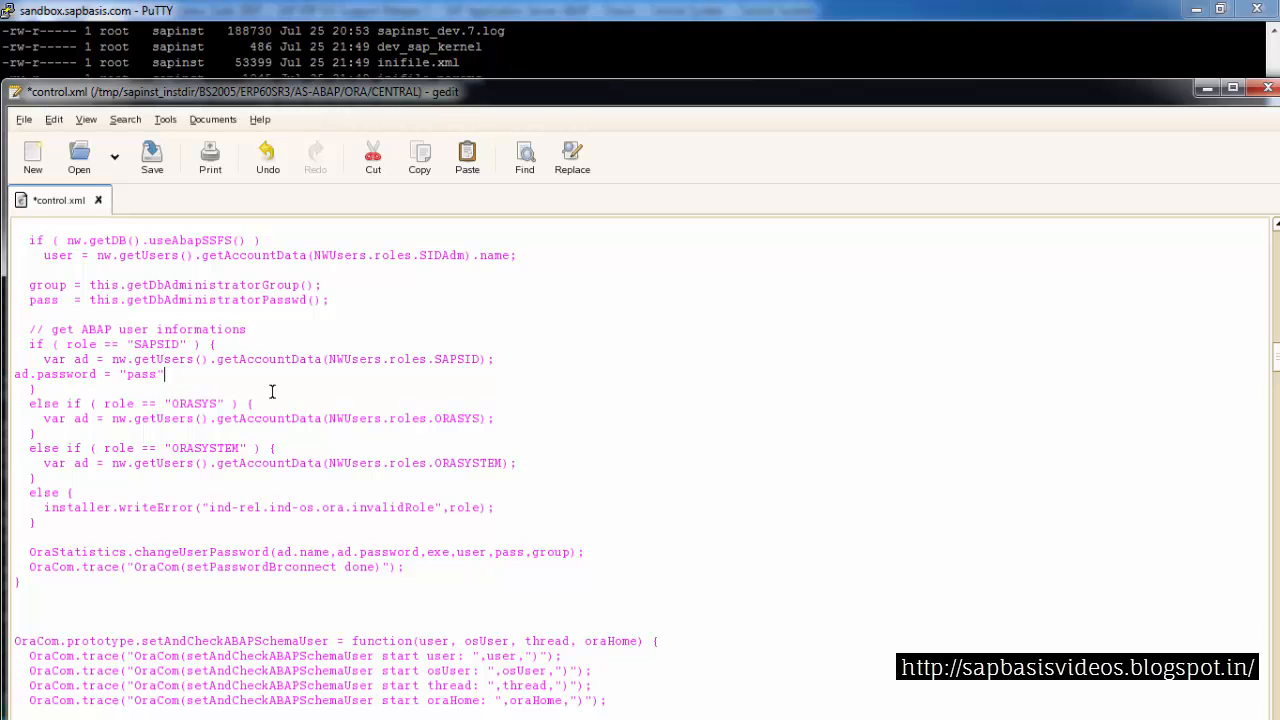
Add an ad.password line with the ORASYS password after the ORASYS account data line
left_click(496, 416)
key("Return")
left_click(467, 156)
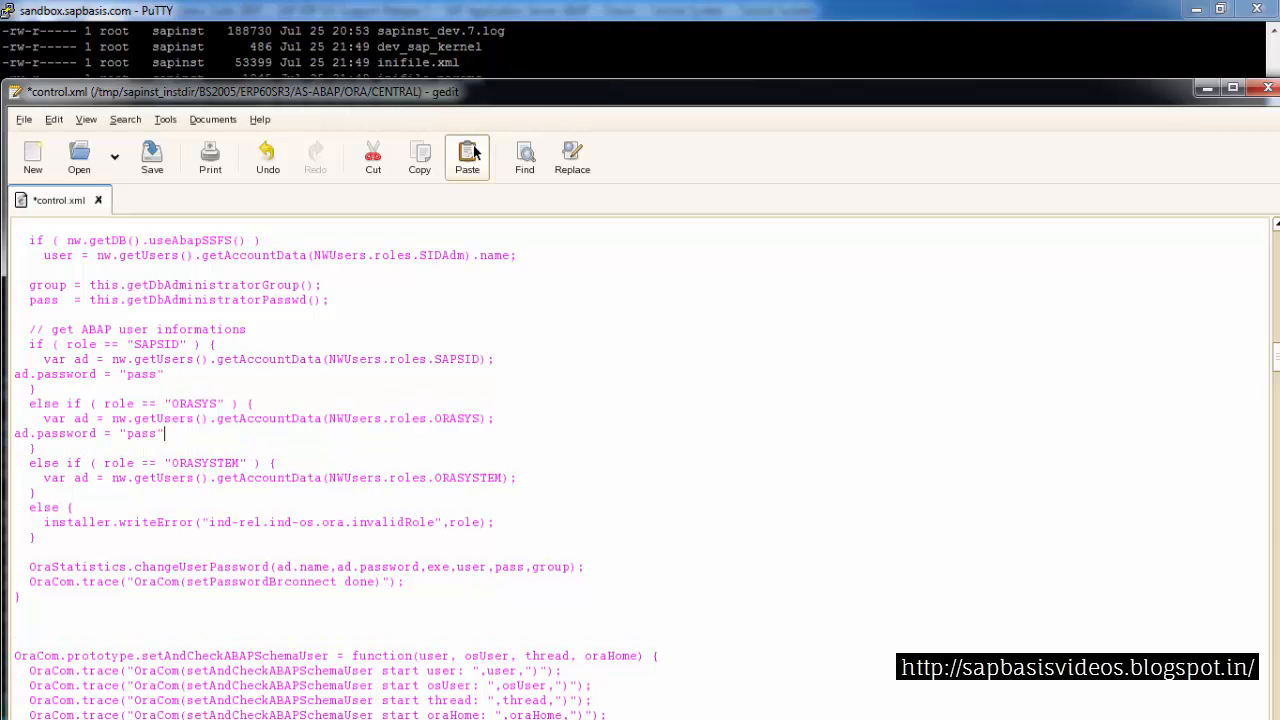
left_click(157, 433)
key("BackSpace")
key("BackSpace")
key("BackSpace")
key("BackSpace")
type("manager")
Add an ad.password line with the ORASYSTEM password after the ORASYSTEM account data line
left_click(524, 478)
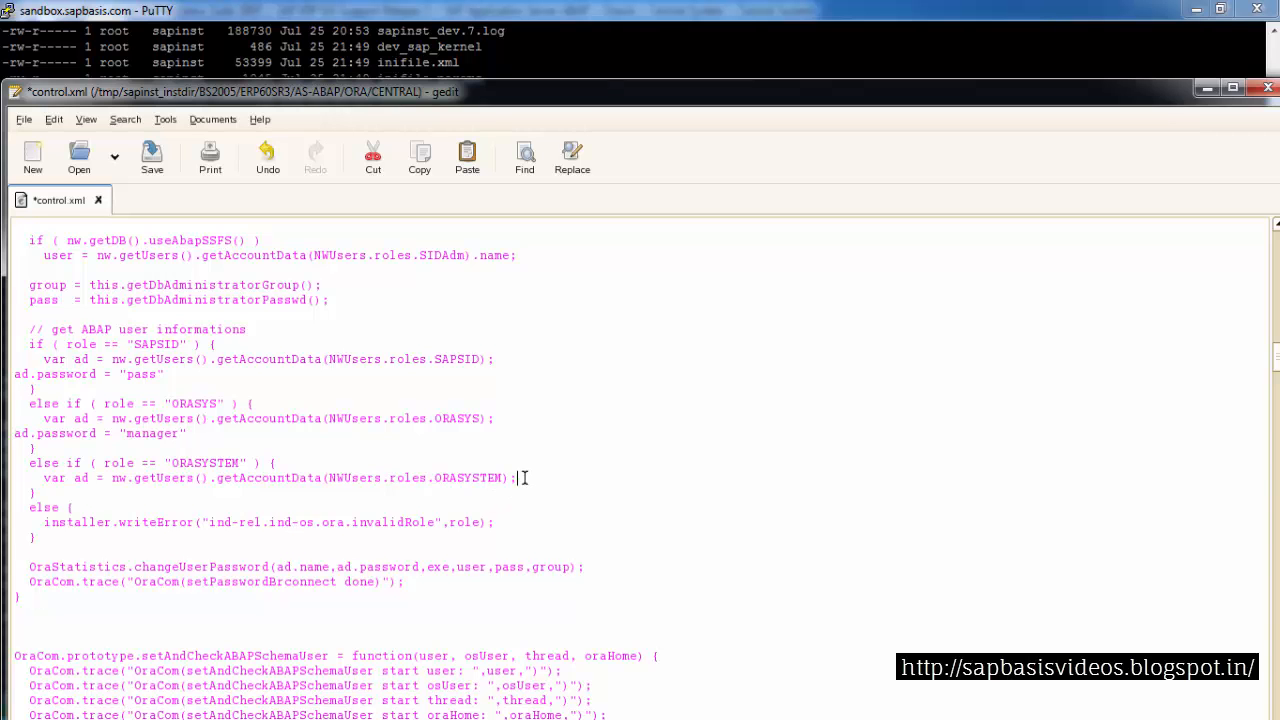
key("Return")
left_click(469, 158)
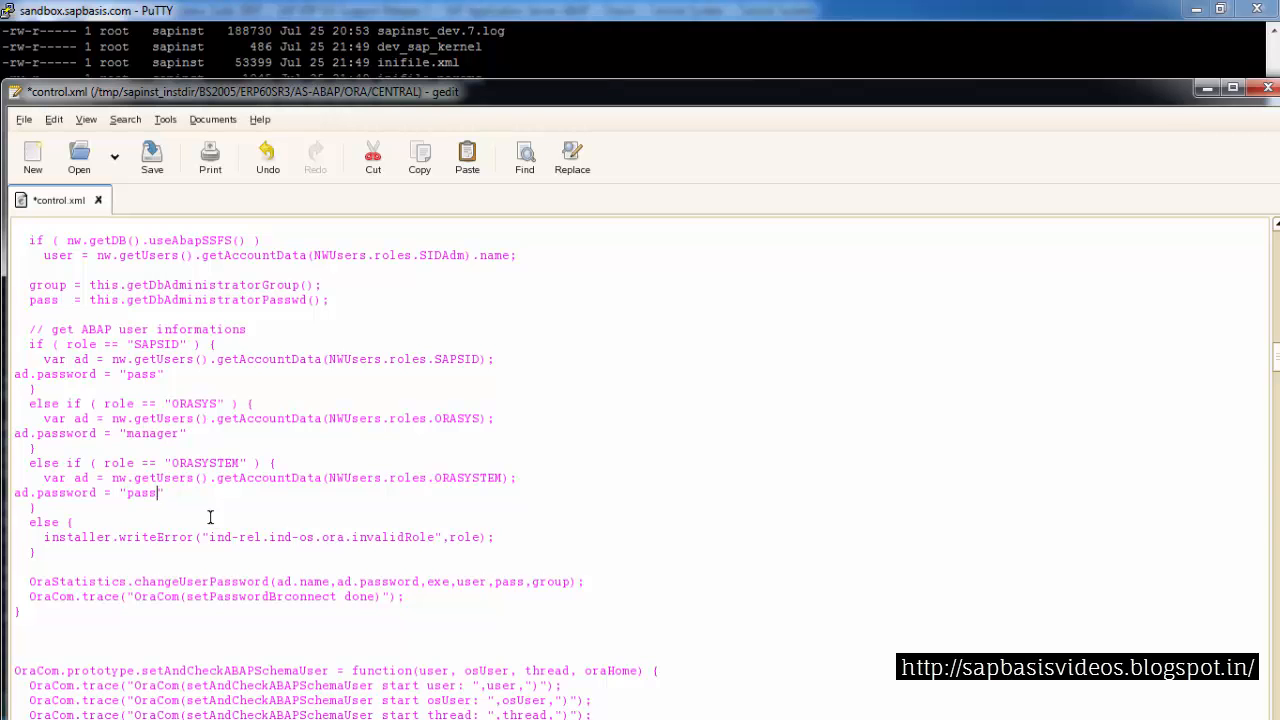
key("BackSpace")
key("BackSpace")
key("BackSpace")
key("BackSpace")
type("manager")
Save control.xml and quit gedit
left_click(152, 158)
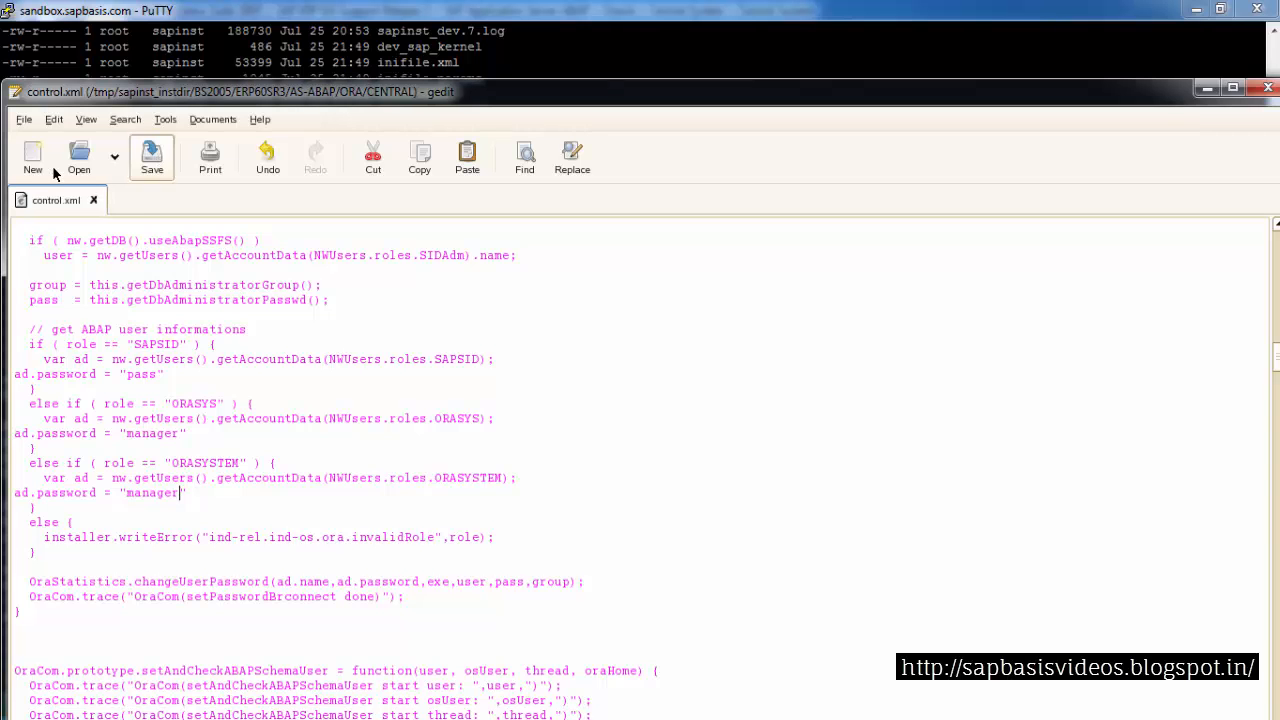
left_click(26, 120)
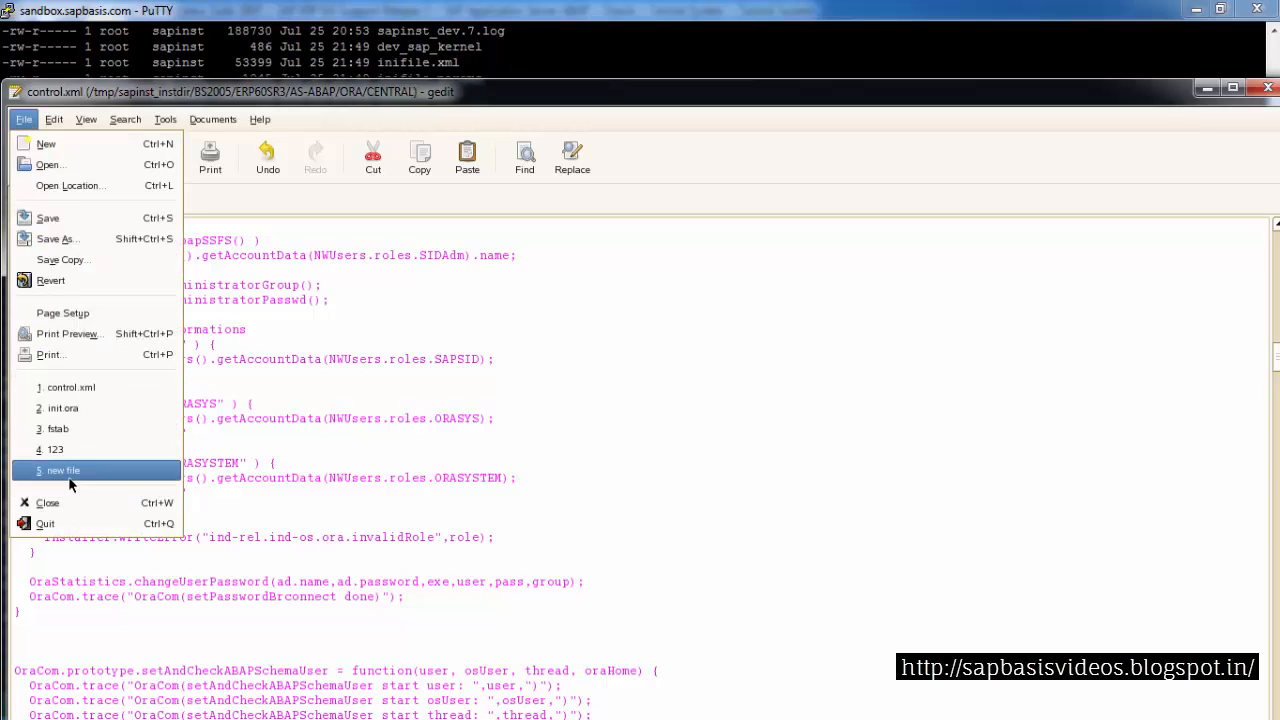
left_click(60, 524)
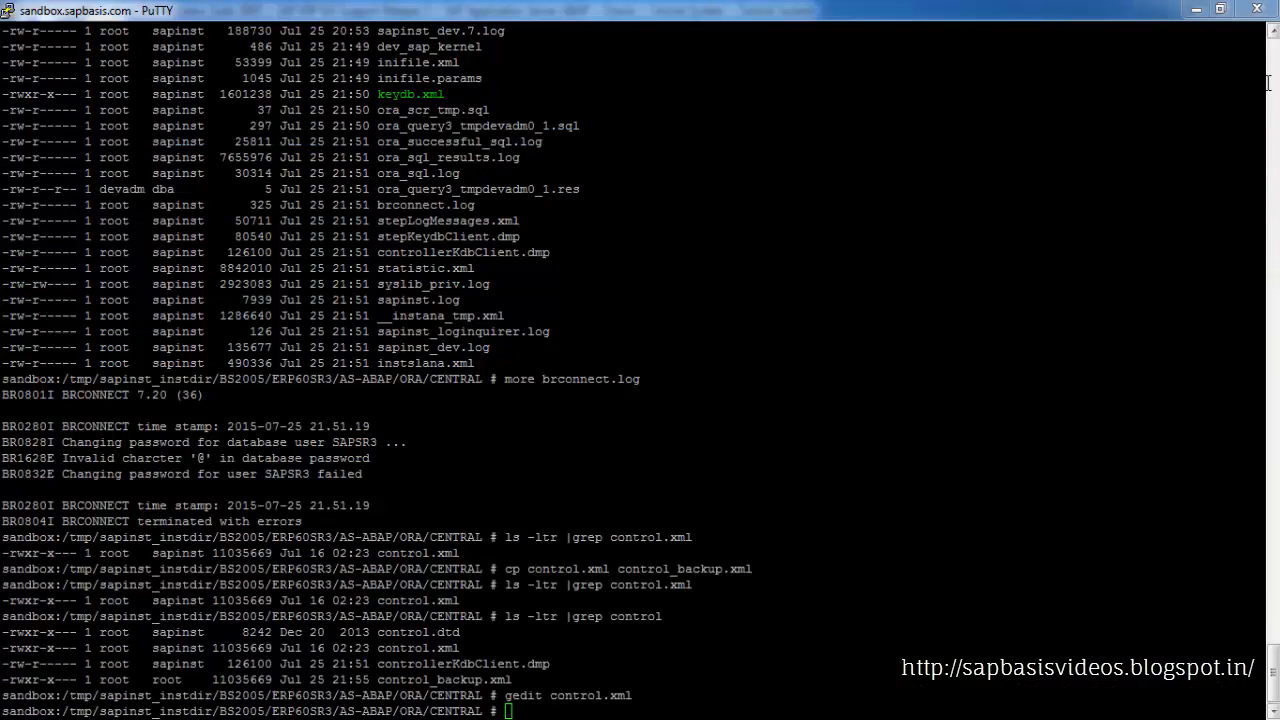
Stop the failed installer run, declining to create a customer incident
mouse_move(434, 716)
left_click(560, 640)
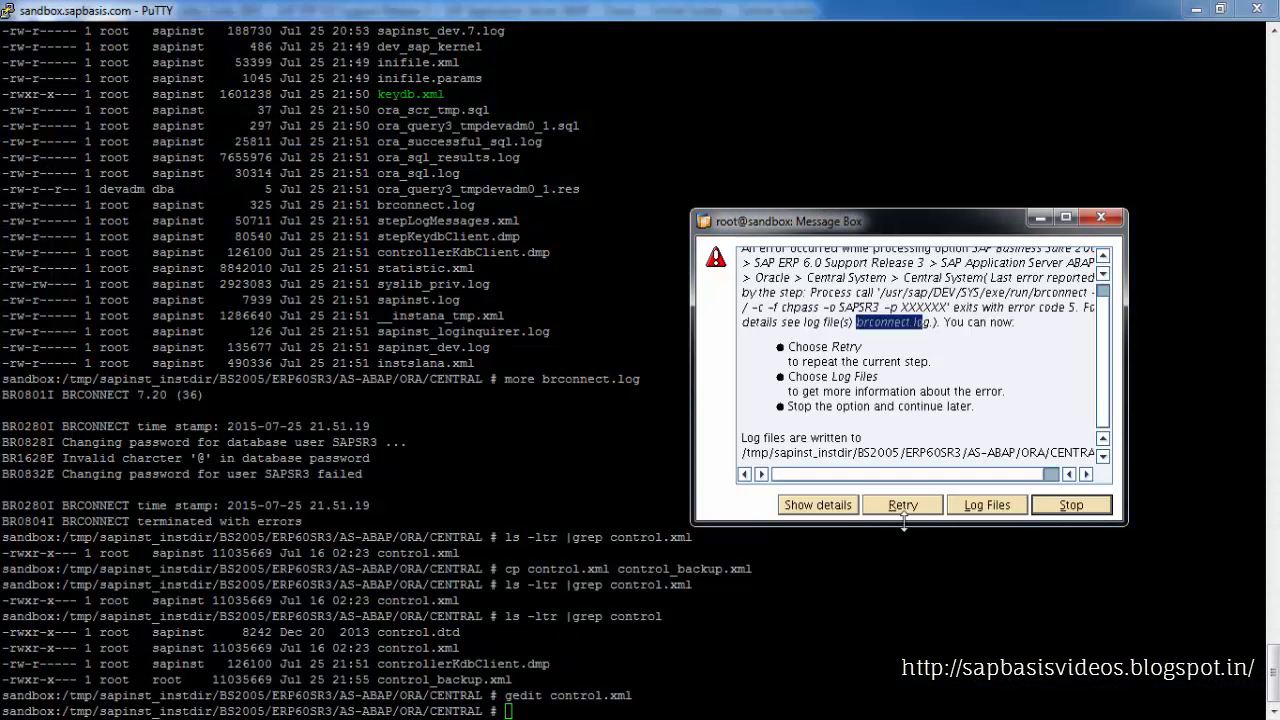
left_click(1054, 512)
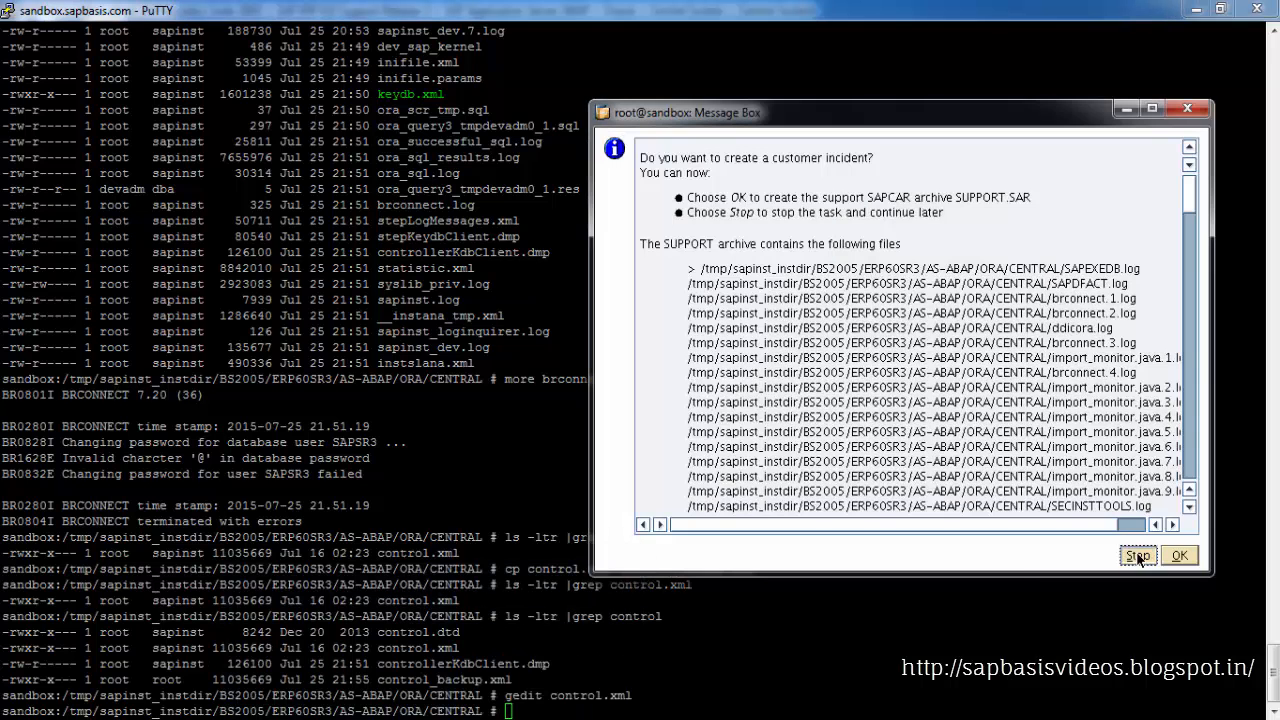
left_click(1145, 556)
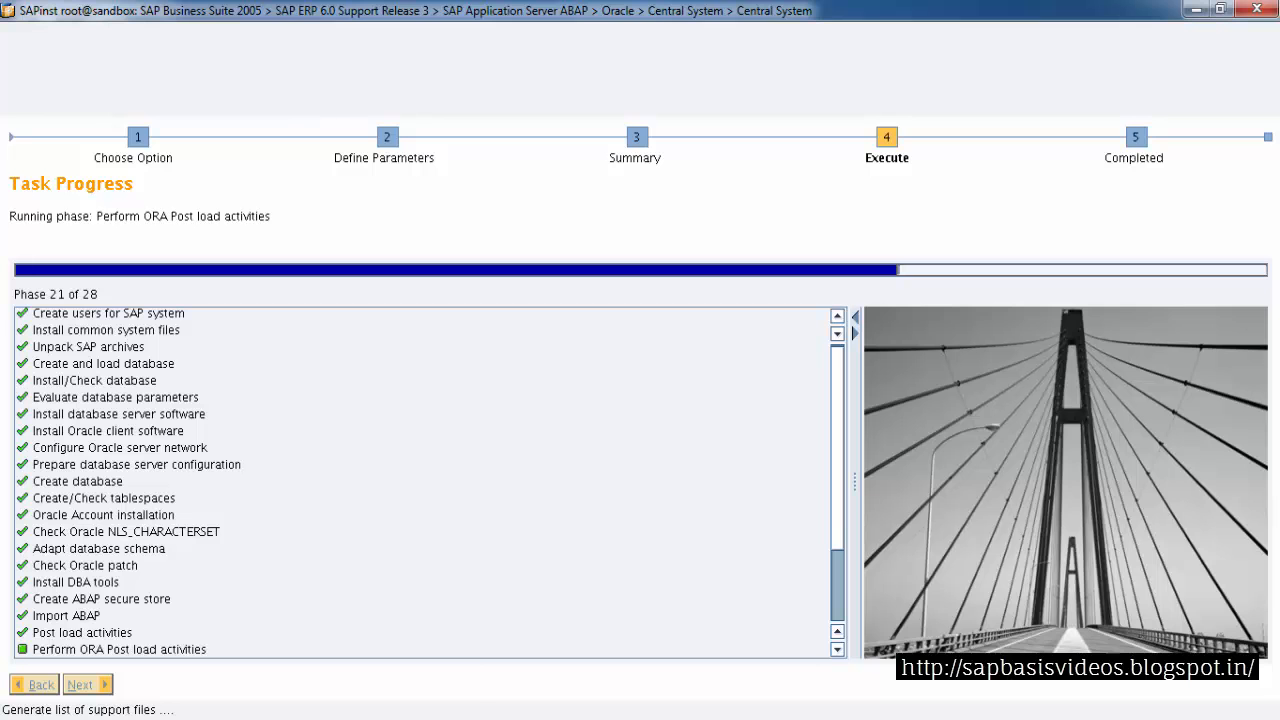
Relaunch ./sapinst from the terminal and maximize the SAPinst window
left_click(223, 663)
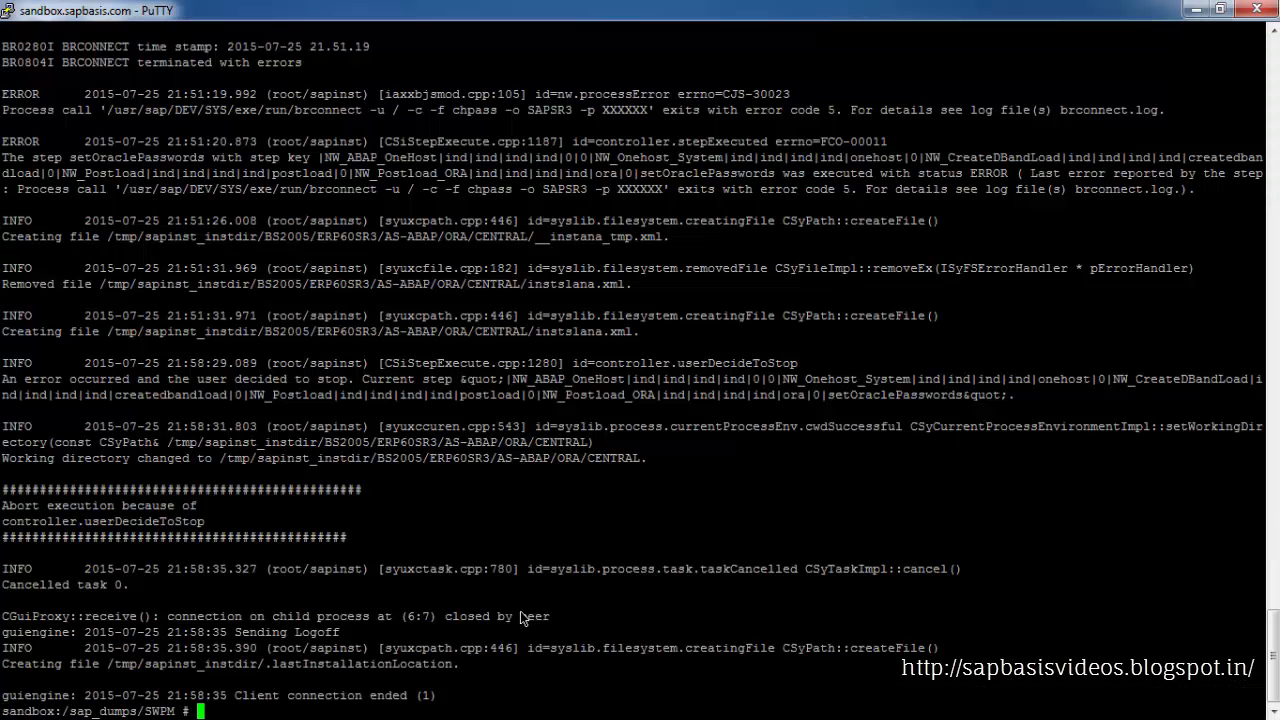
key("Up")
key("Return")
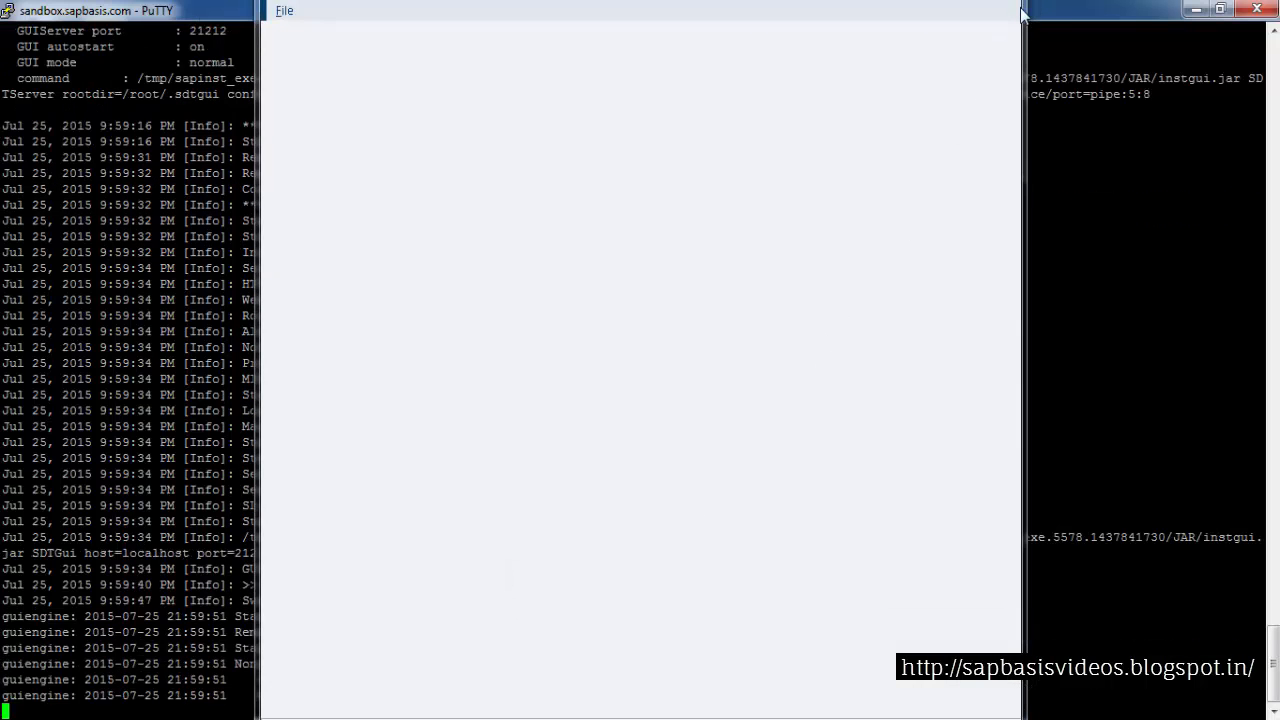
left_click_drag(1022, 24, 975, 33)
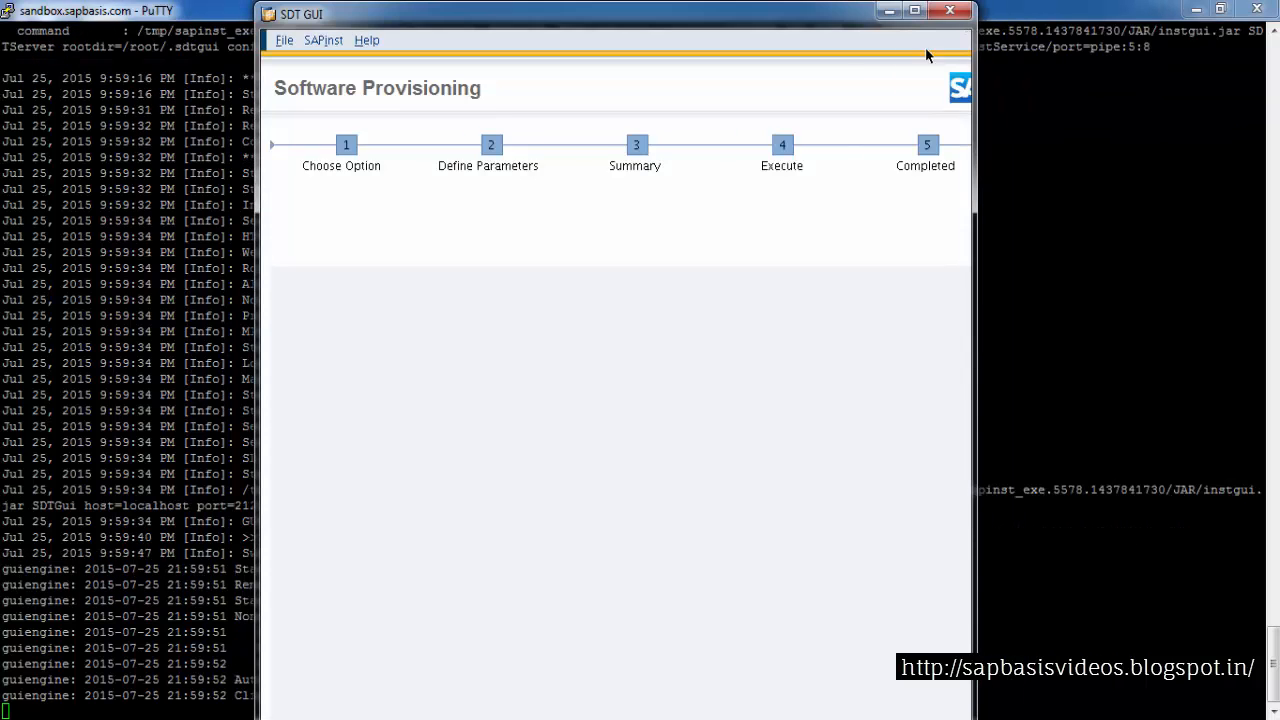
left_click(921, 12)
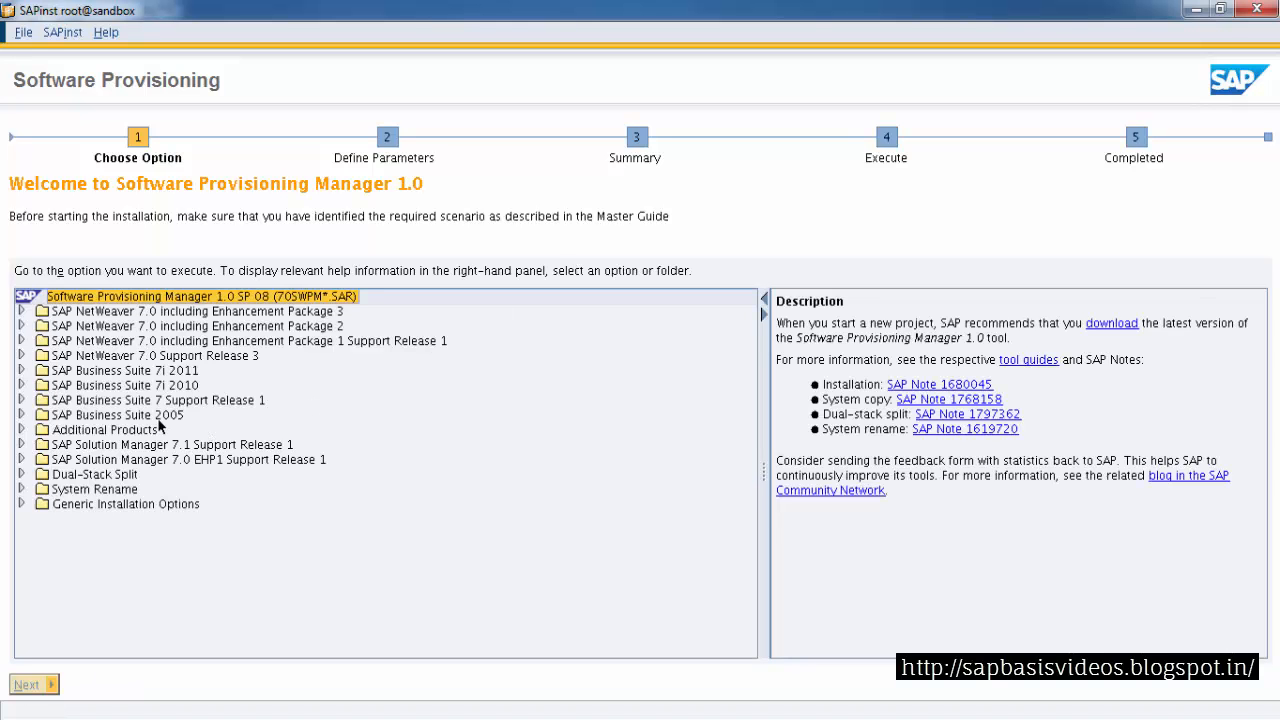
Choose SAP Business Suite 2005 > SAP ERP 6.0 SR3 > ABAP > Oracle > Central System and continue with the old option
left_click(158, 418)
left_click(21, 414)
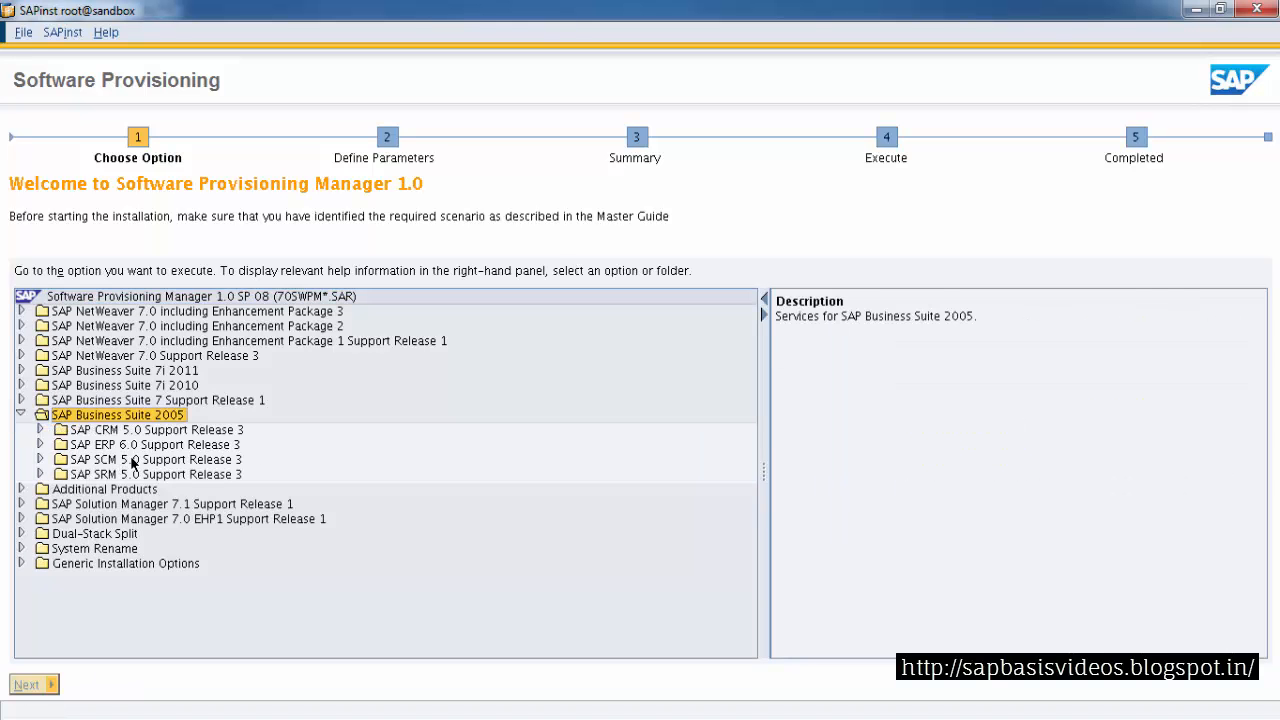
left_click(133, 461)
left_click(142, 446)
left_click(40, 444)
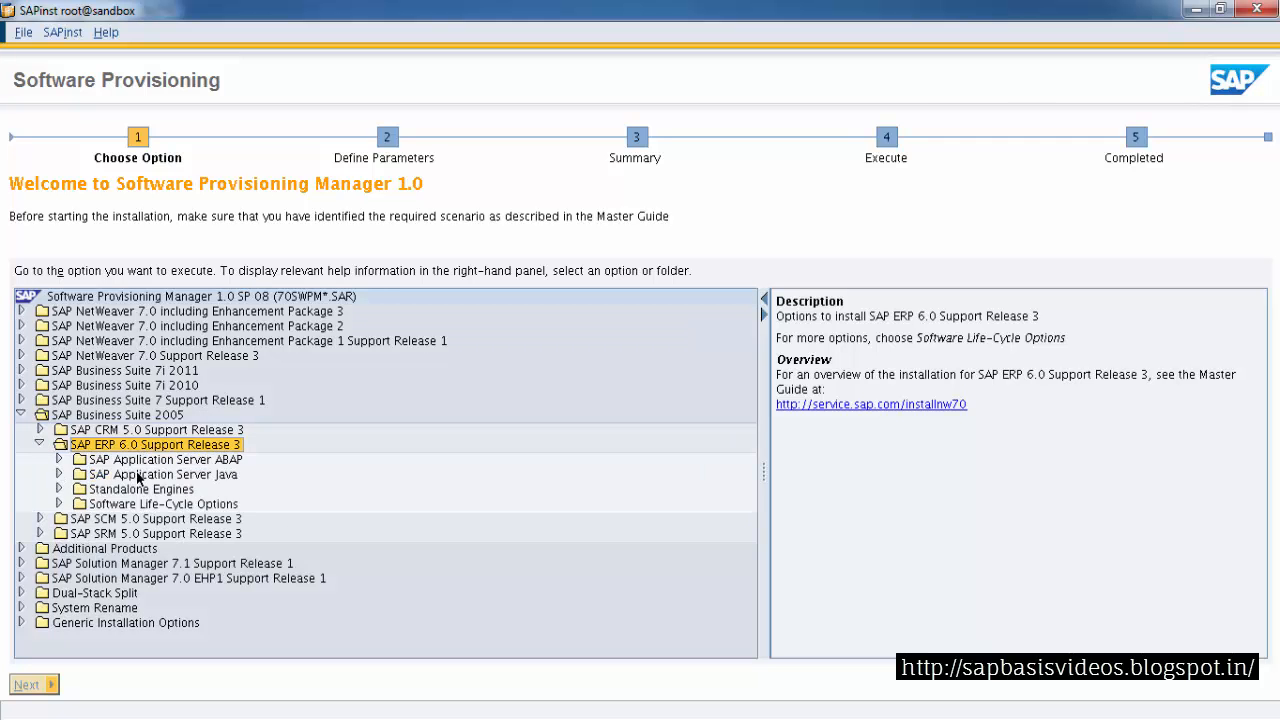
left_click(155, 461)
left_click(58, 459)
left_click(120, 519)
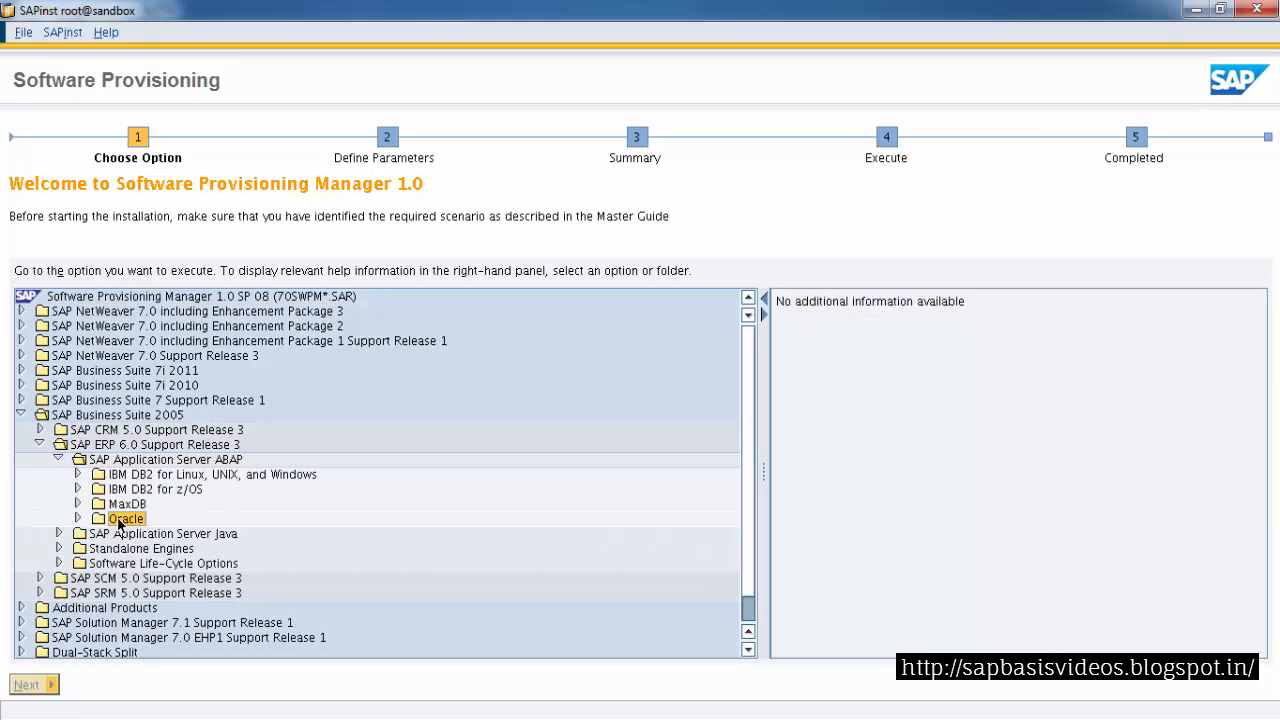
left_click(77, 518)
double_click(146, 536)
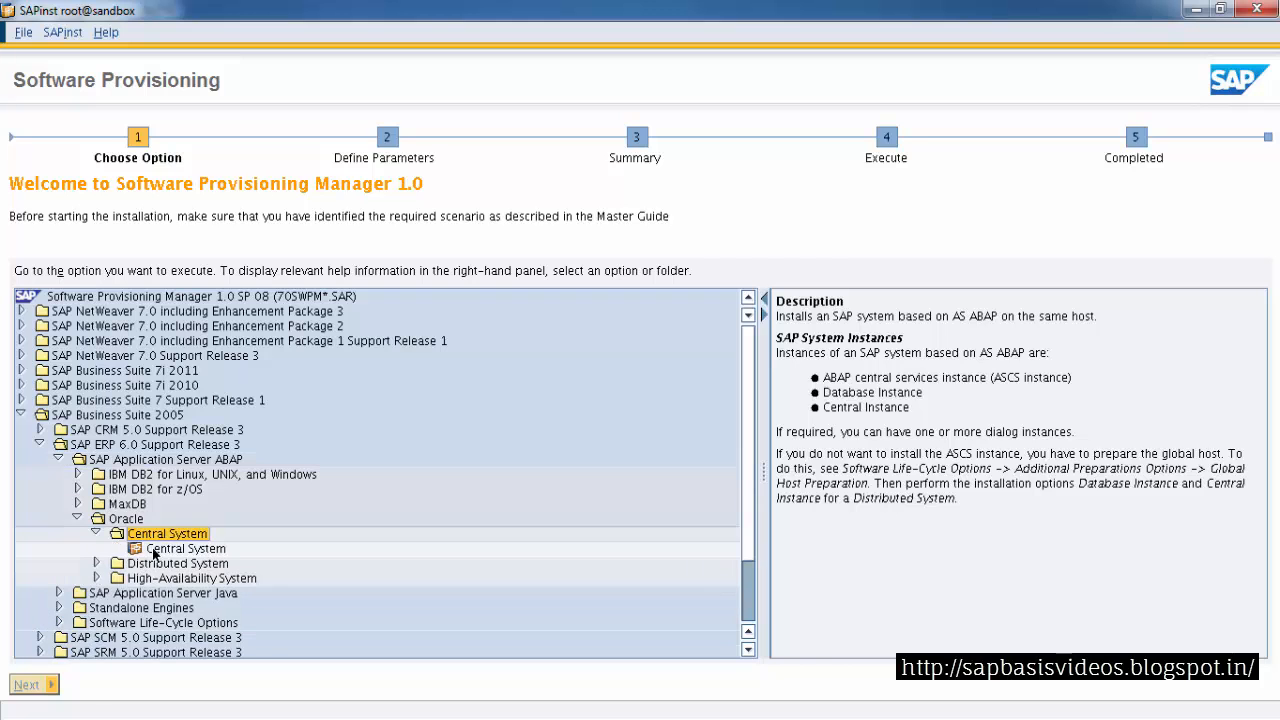
double_click(155, 549)
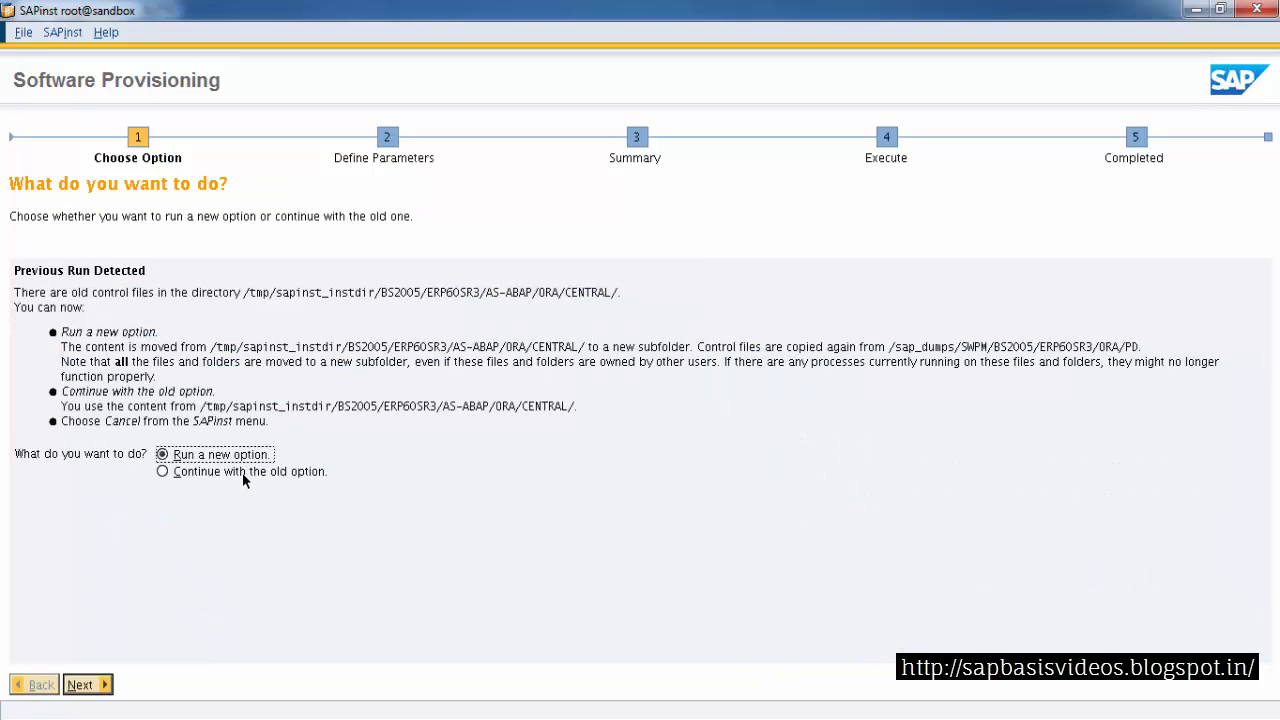
left_click(242, 472)
left_click(72, 688)
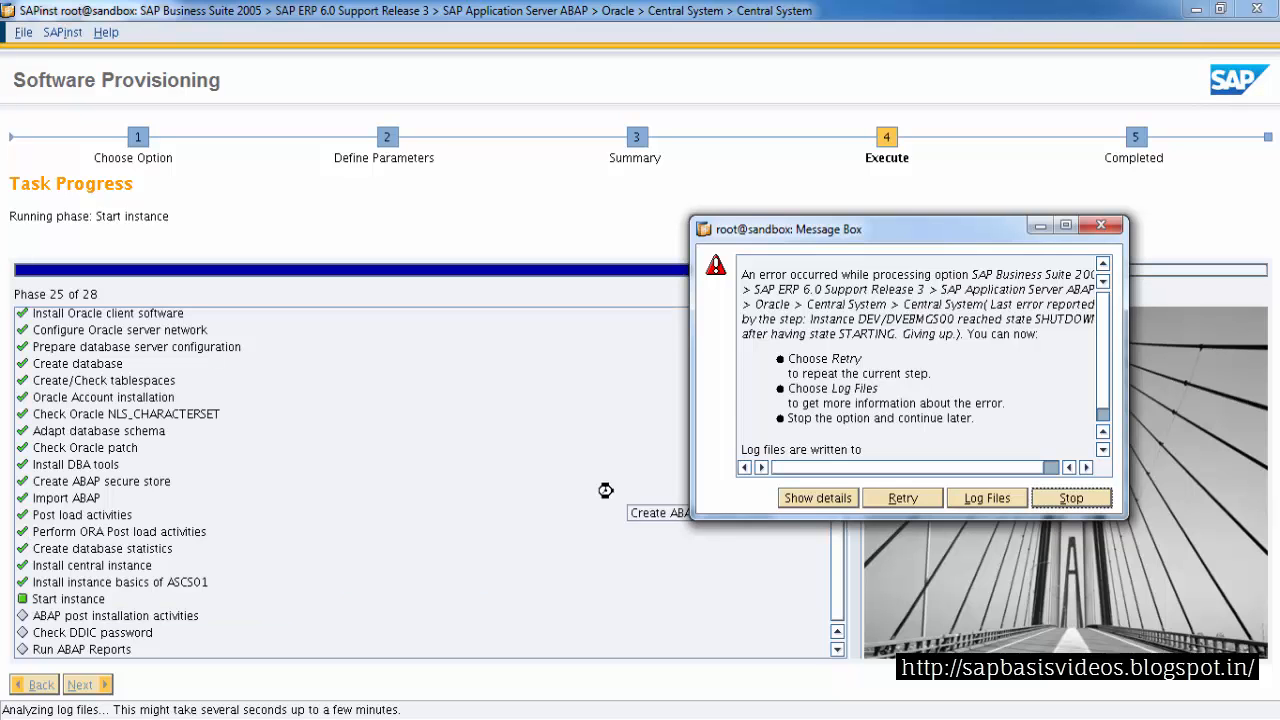
Read the Start instance error, then list the installation directory in the terminal with ls -ltr
scroll(1082, 371, "down", 1)
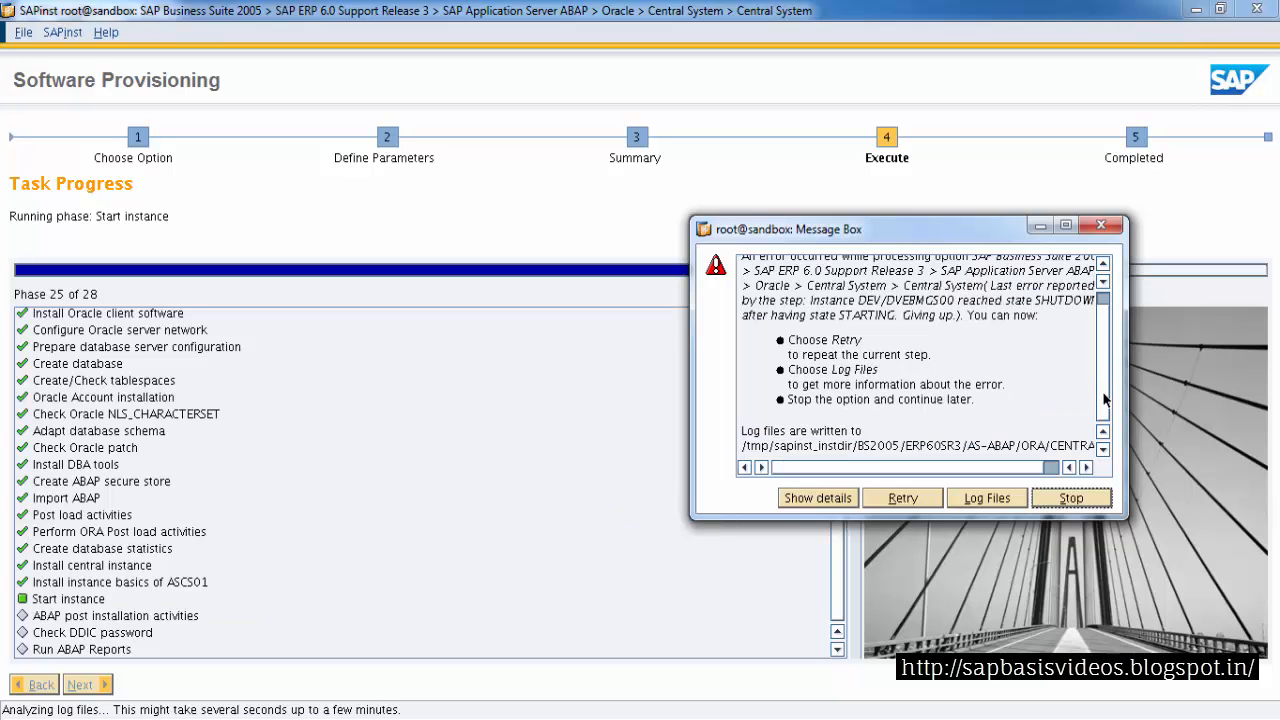
scroll(1105, 376, "up", 1)
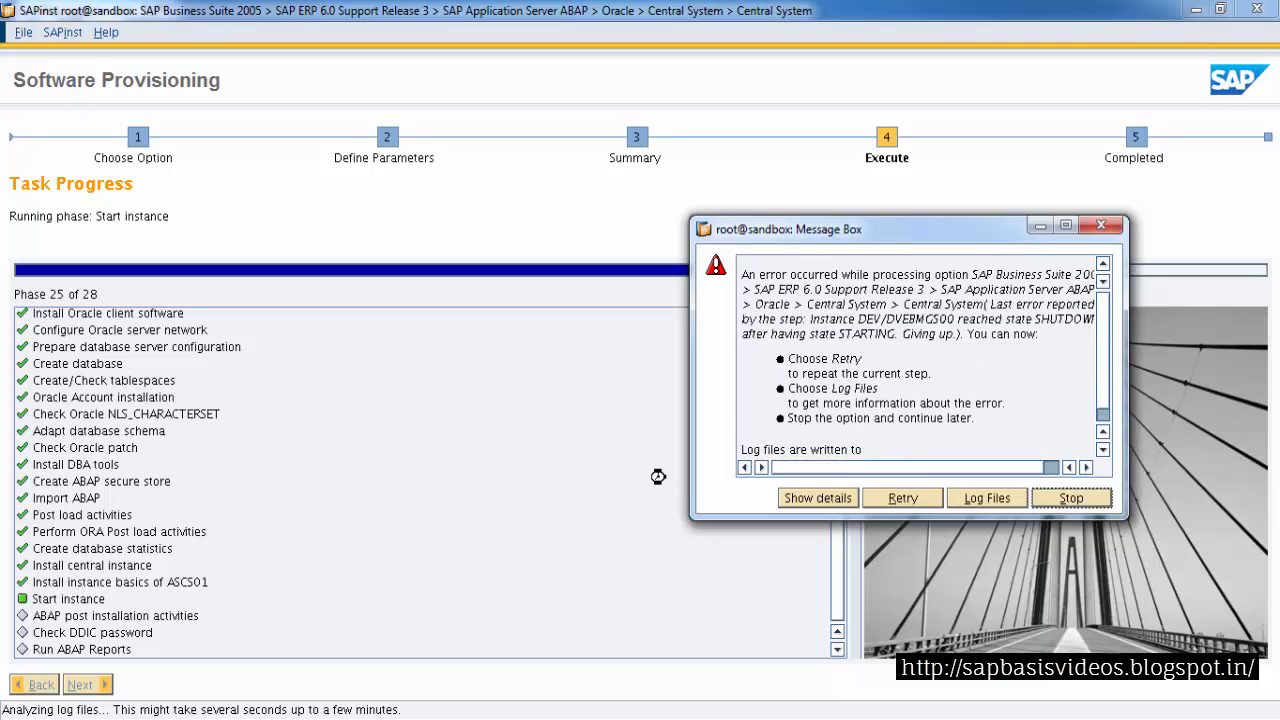
mouse_move(270, 712)
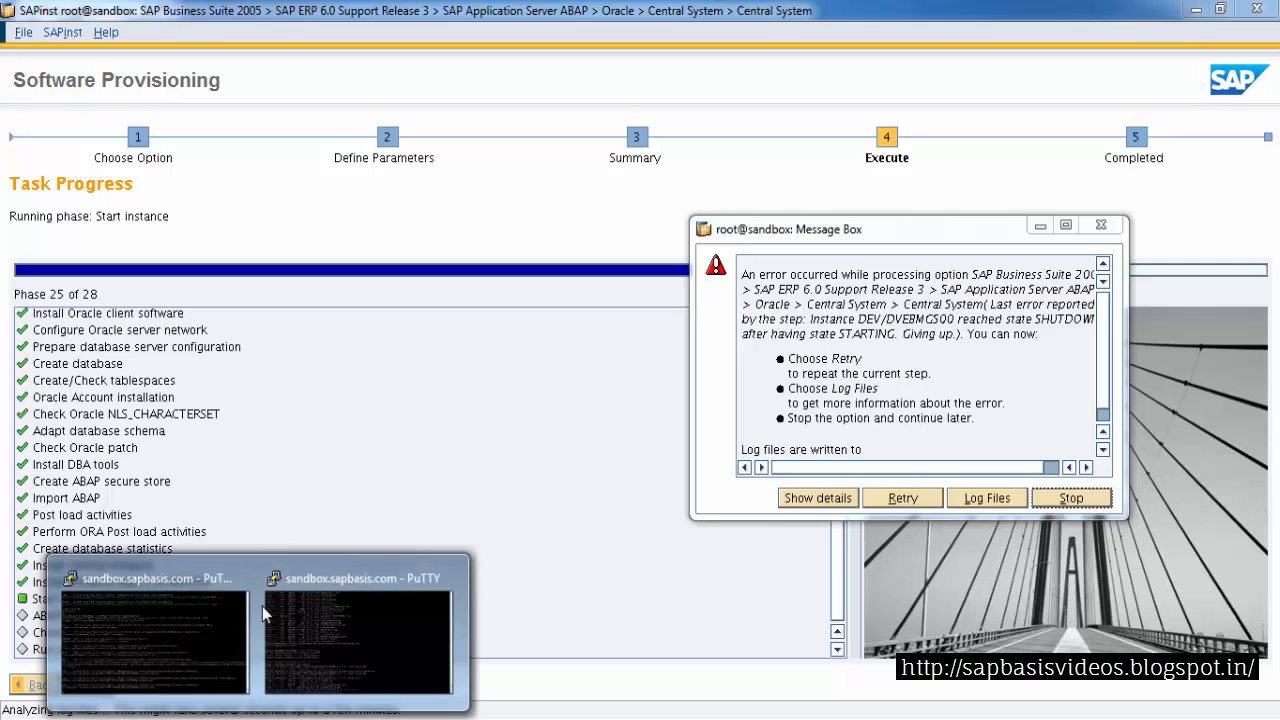
left_click(300, 600)
type("ls -ltr")
key("Return")
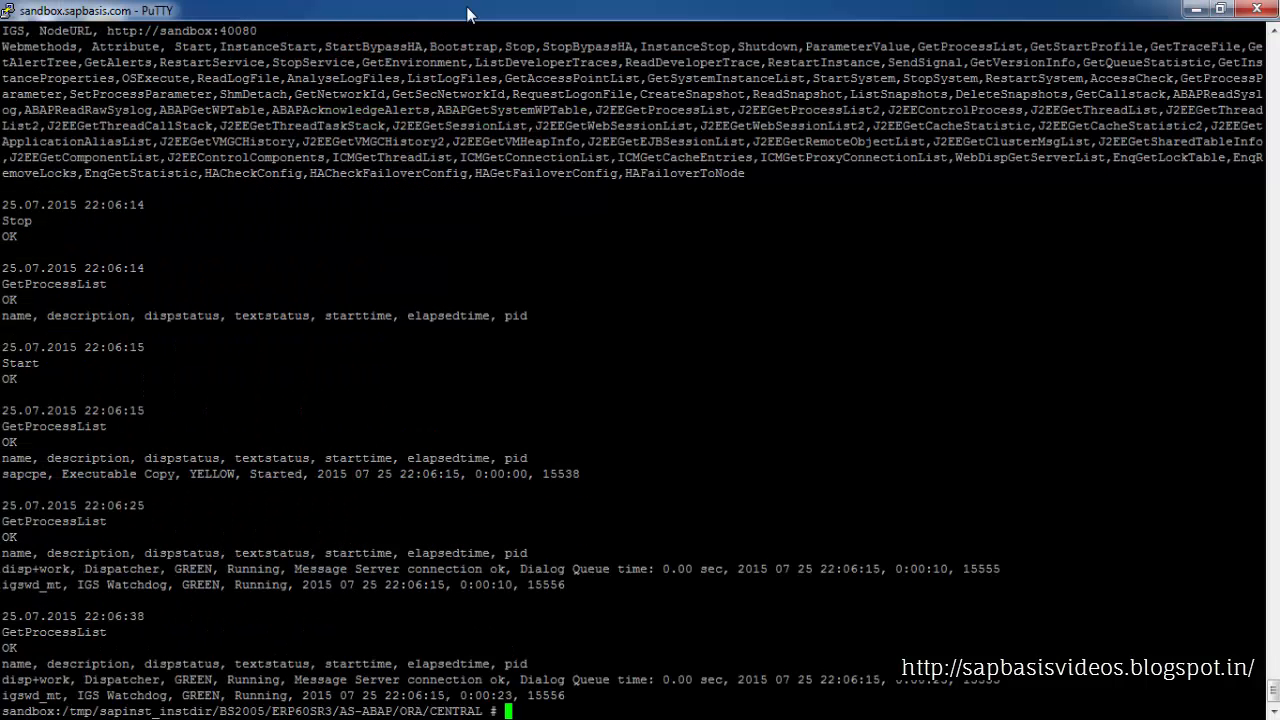
Duplicate the PuTTY session and log in as devadm with the account password
right_click(467, 10)
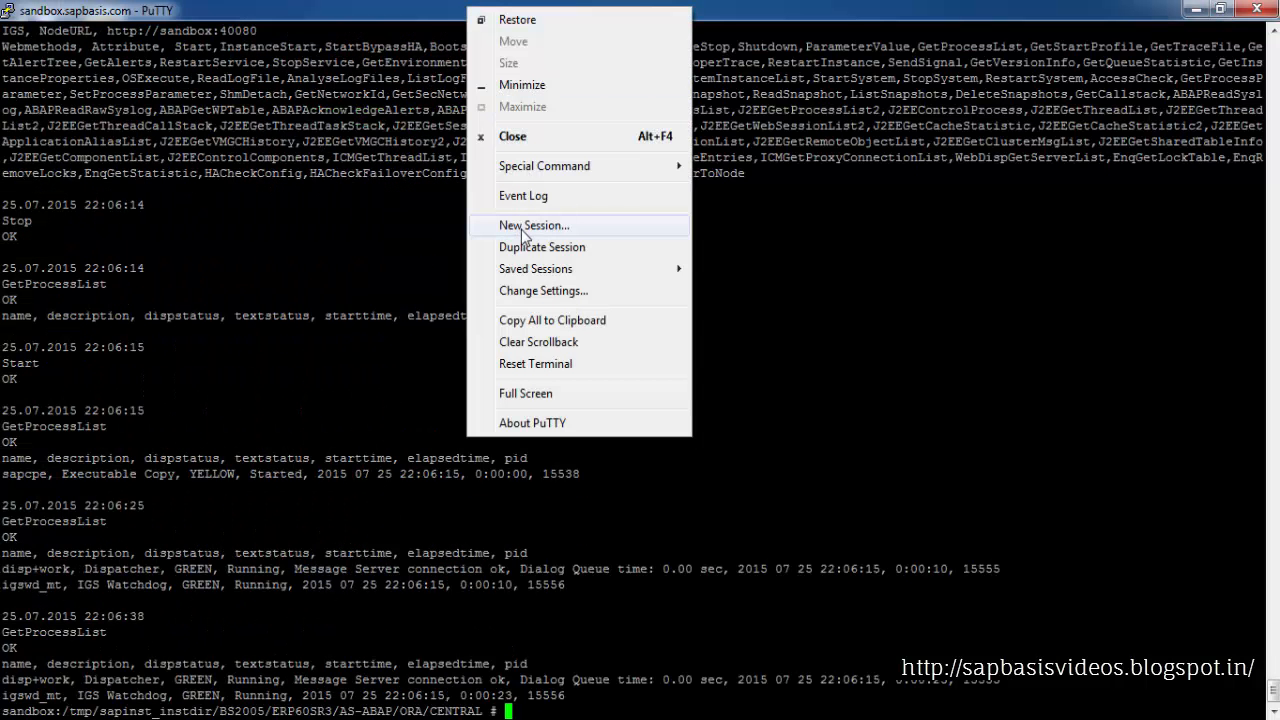
left_click(519, 254)
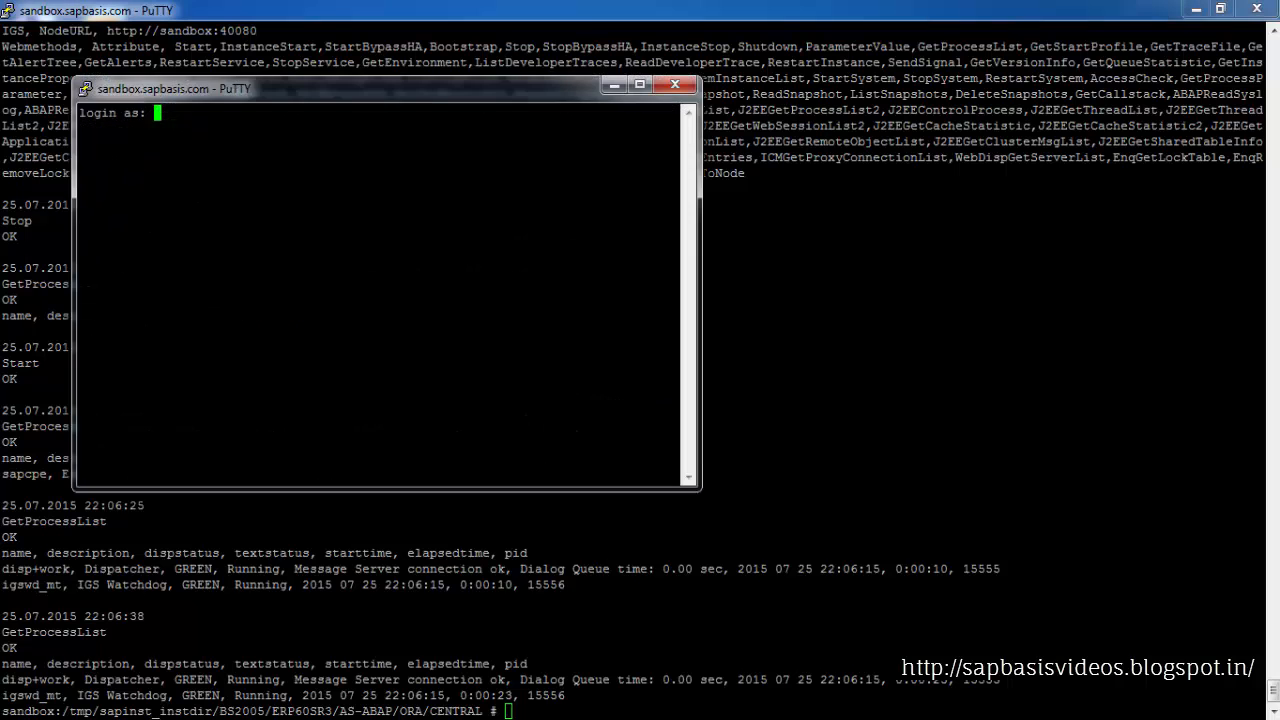
left_click_drag(423, 101, 529, 133)
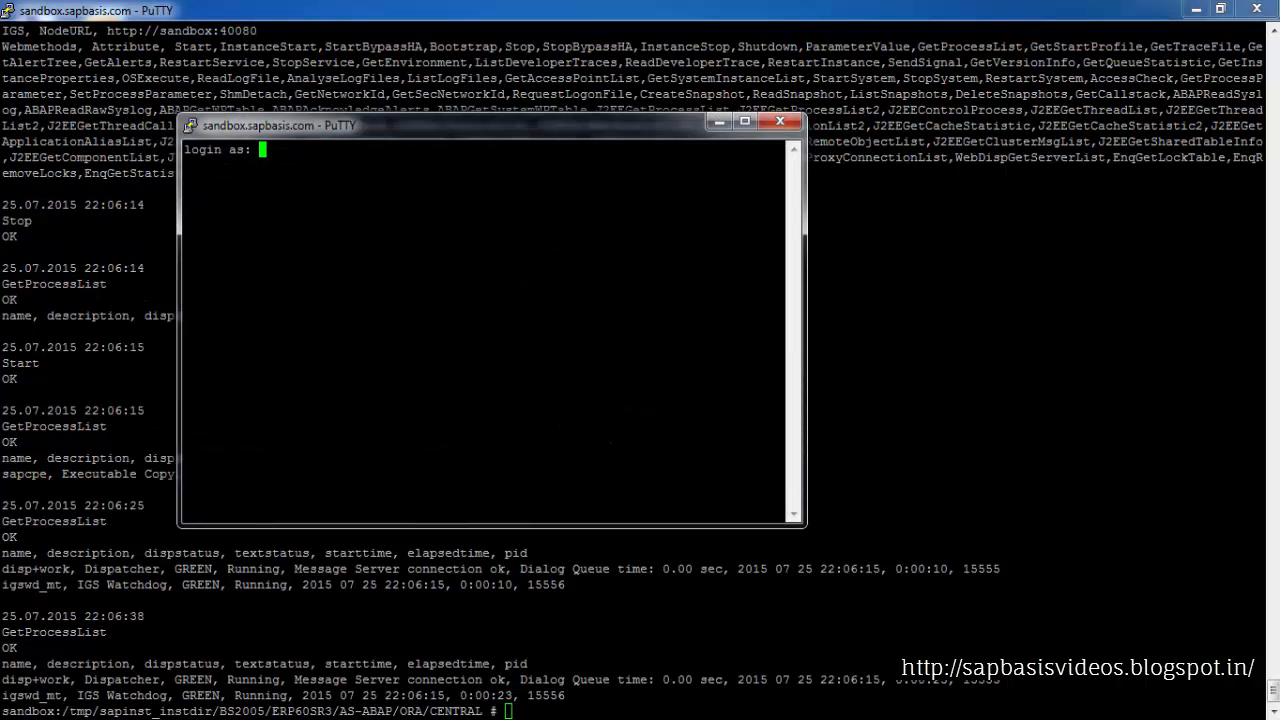
type("devadm")
key("Return")
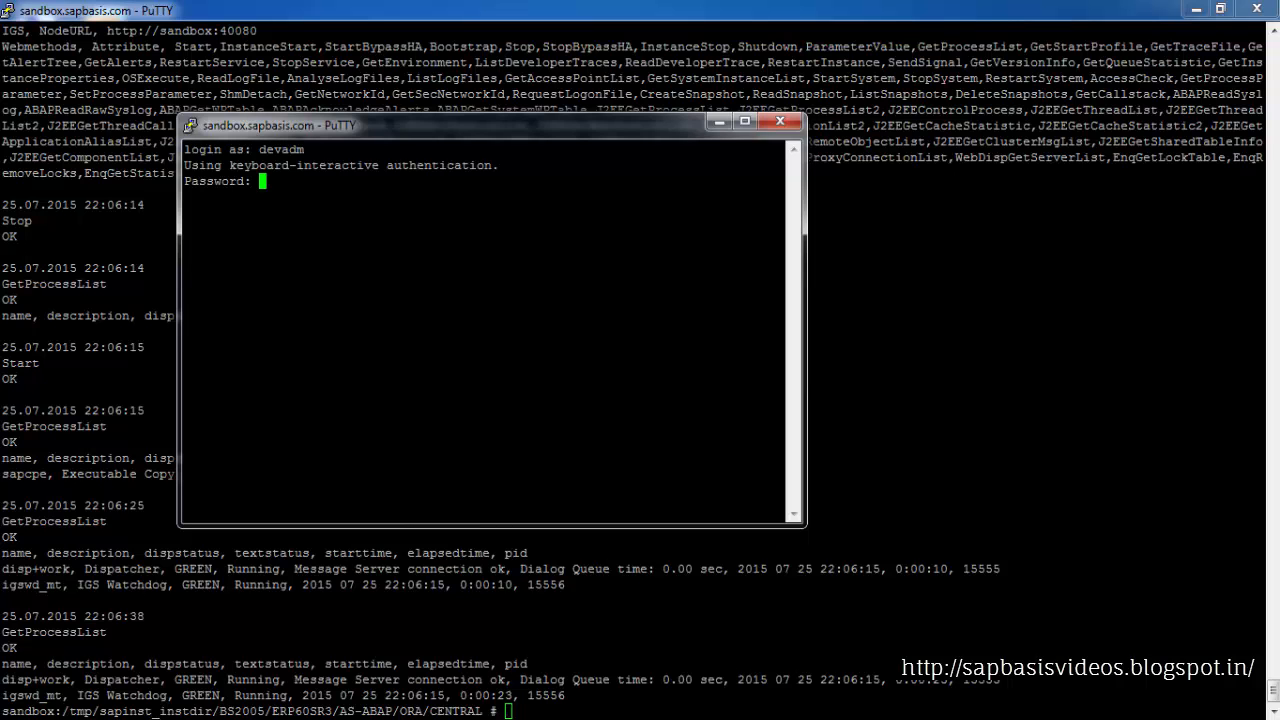
key("Return")
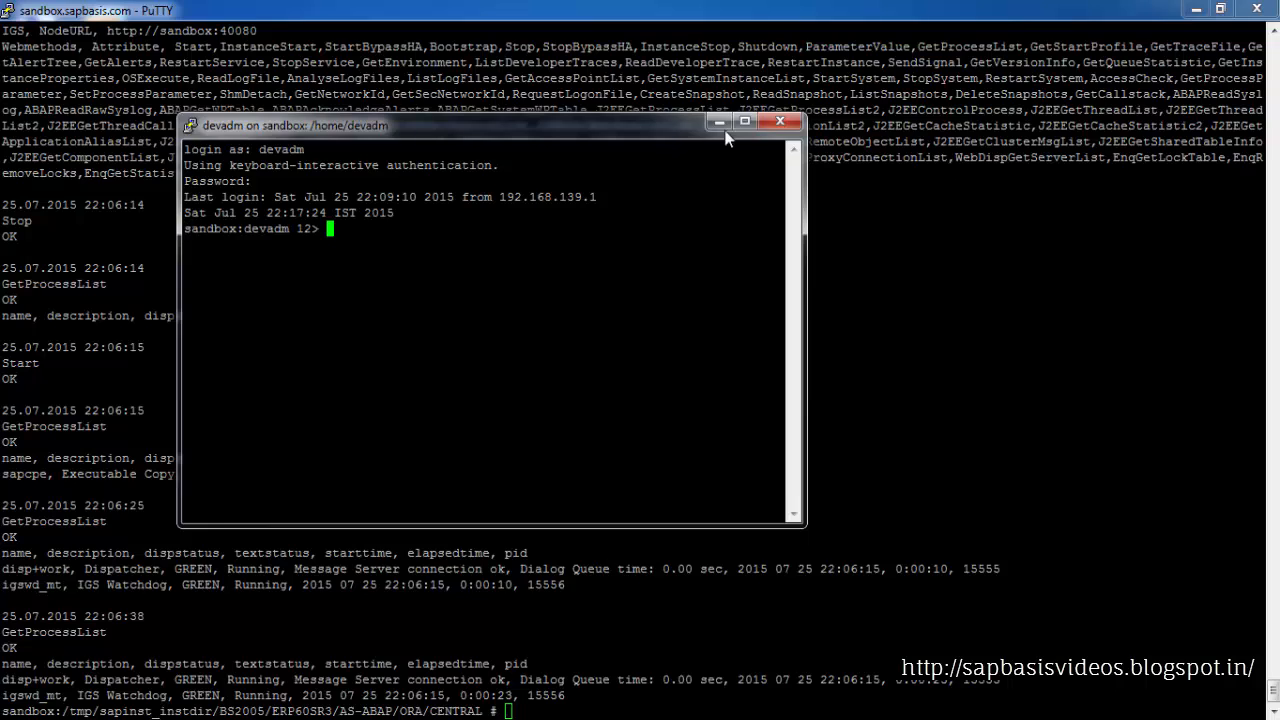
Maximize the new session and run R3trans -d to test the database connection
left_click(745, 122)
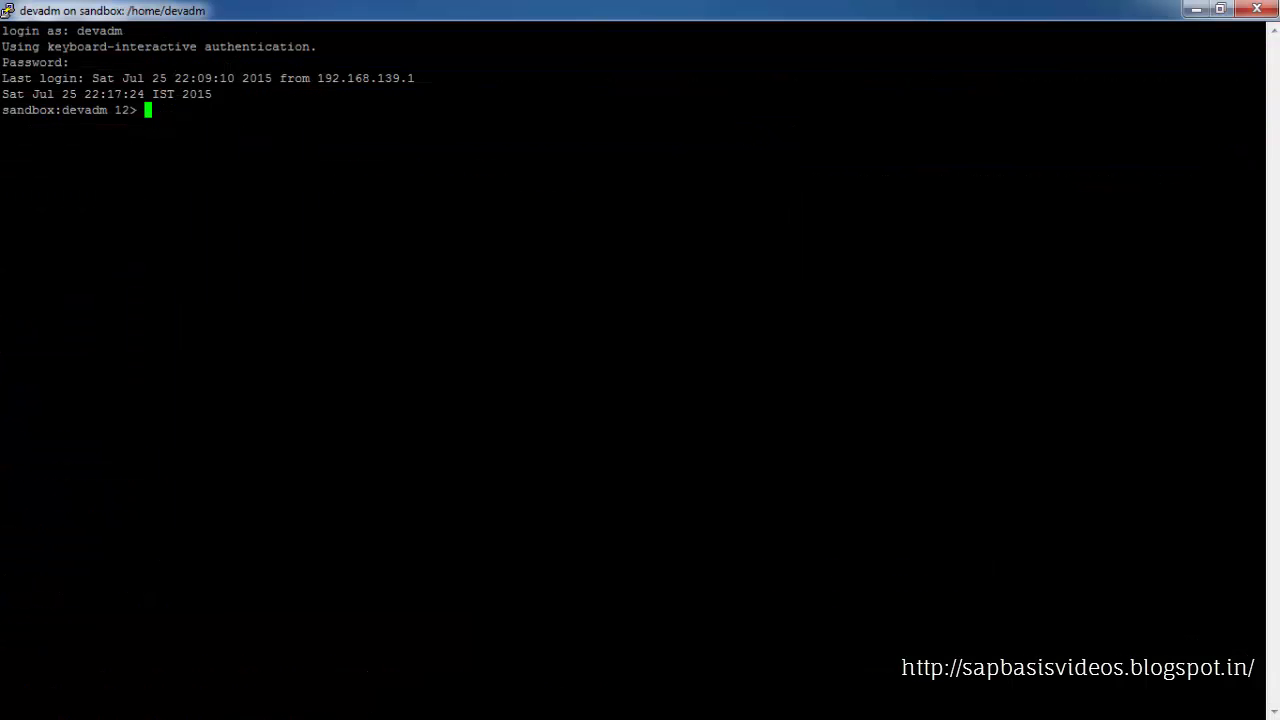
type("R3trans -d")
key("Return")
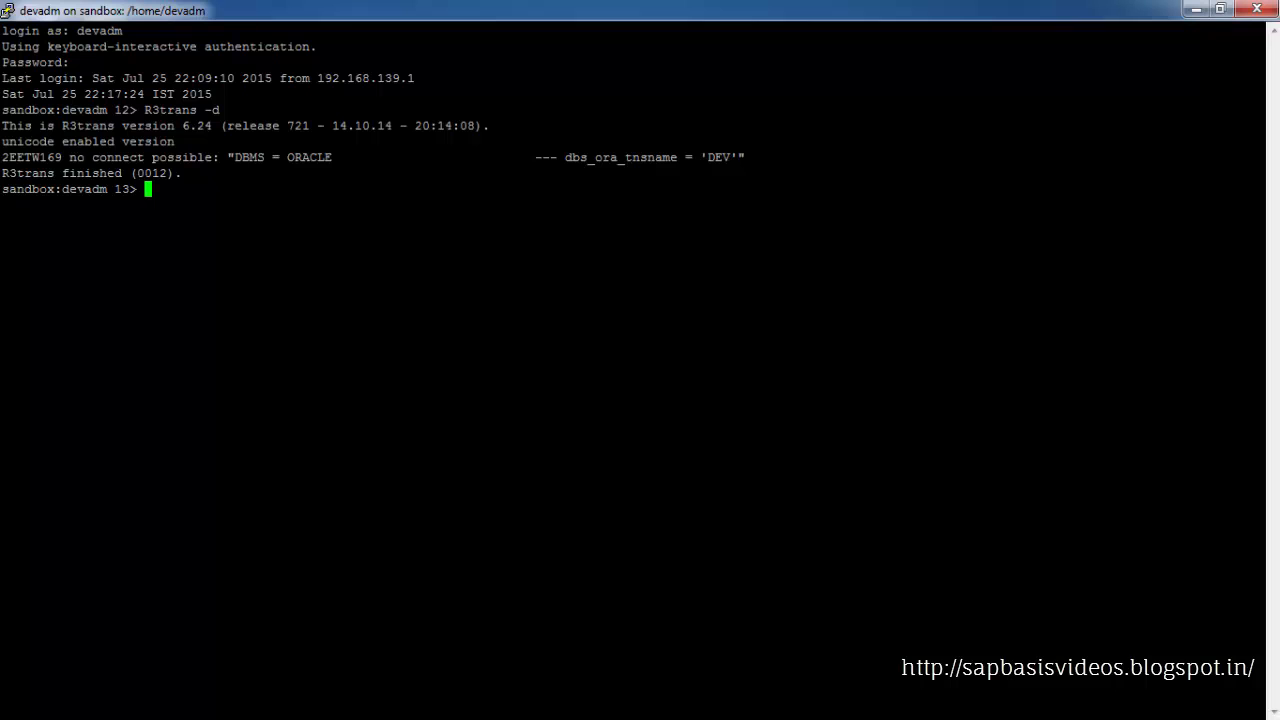
Open trans.log with more and page through it to find the database connection error
type("more trans.log")
key("Return")
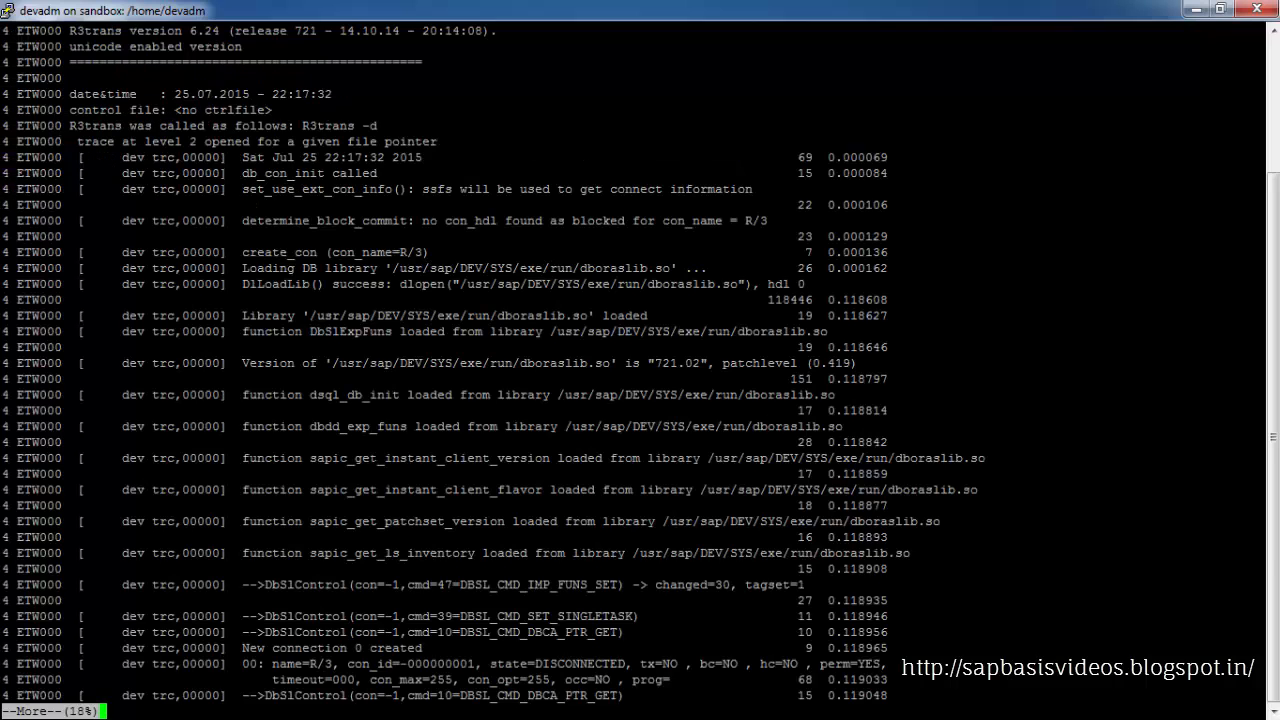
key("space")
key("space")
key("space")
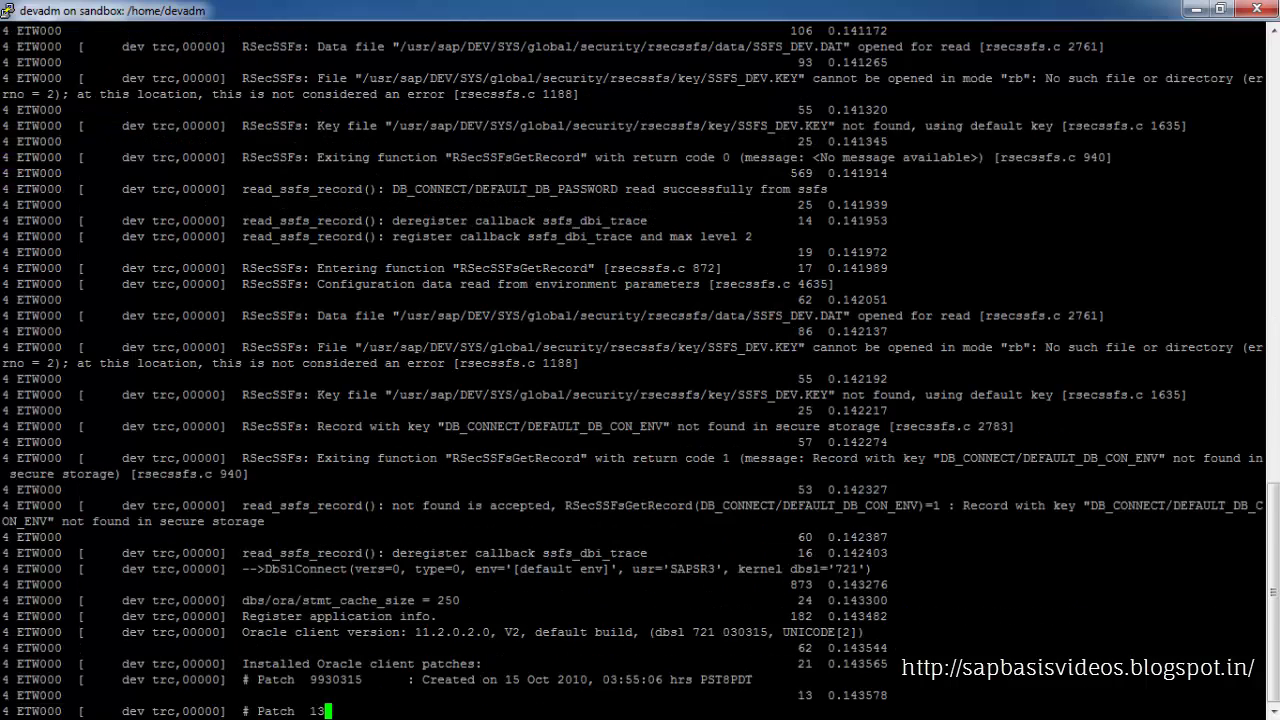
key("space")
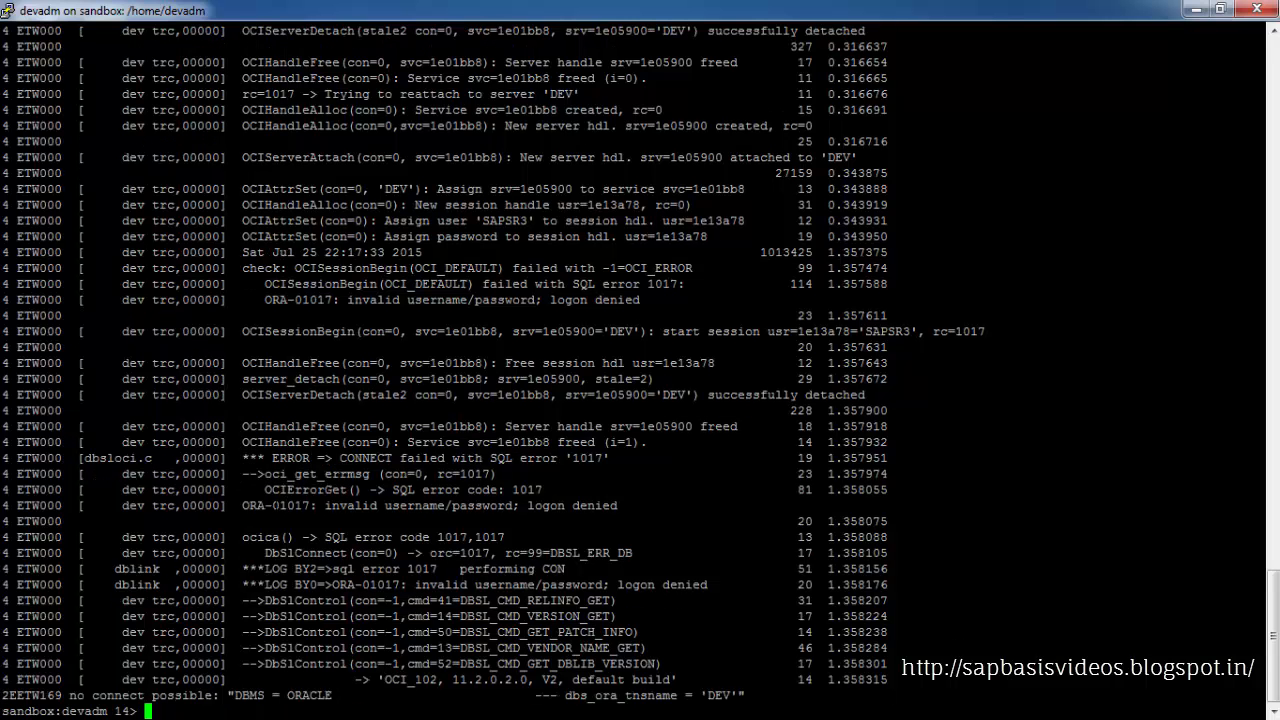
left_click_drag(242, 505, 618, 505)
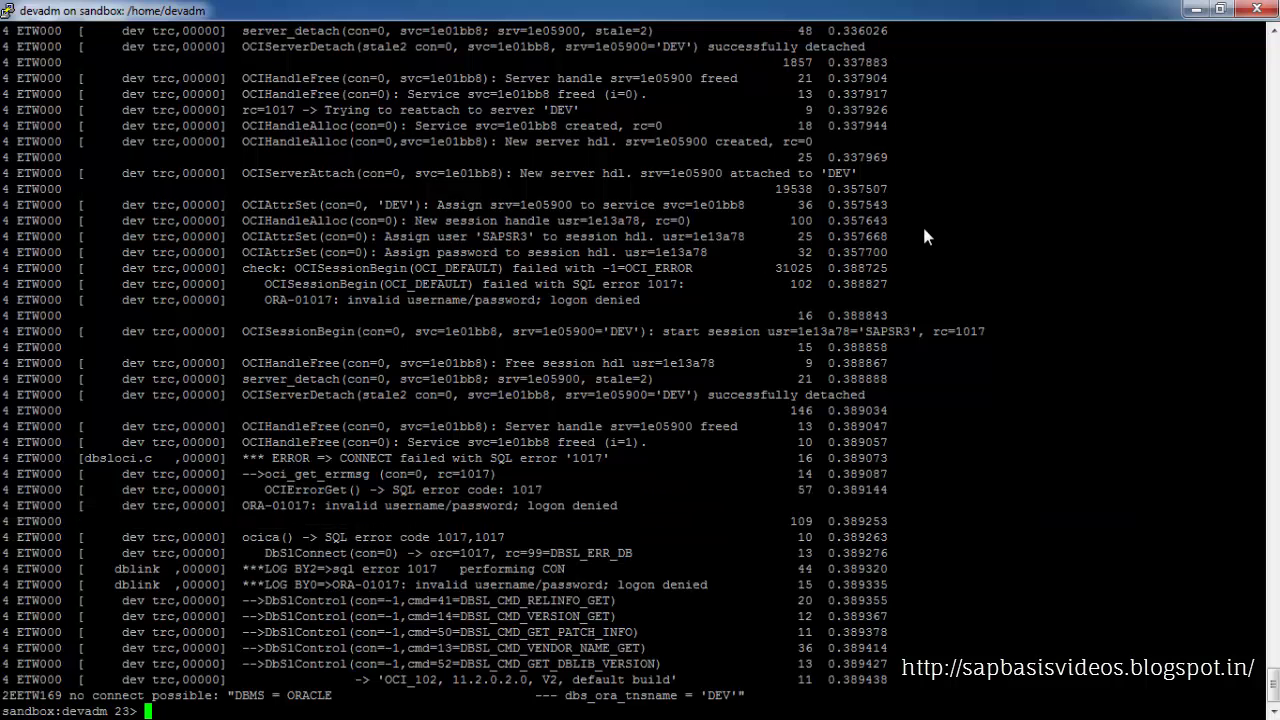
Clear the screen and store the default database password in secure storage with rsecssfx put DB_CONNECT/DEFAULT_DB_PASSWORD
type("clear")
key("Return")
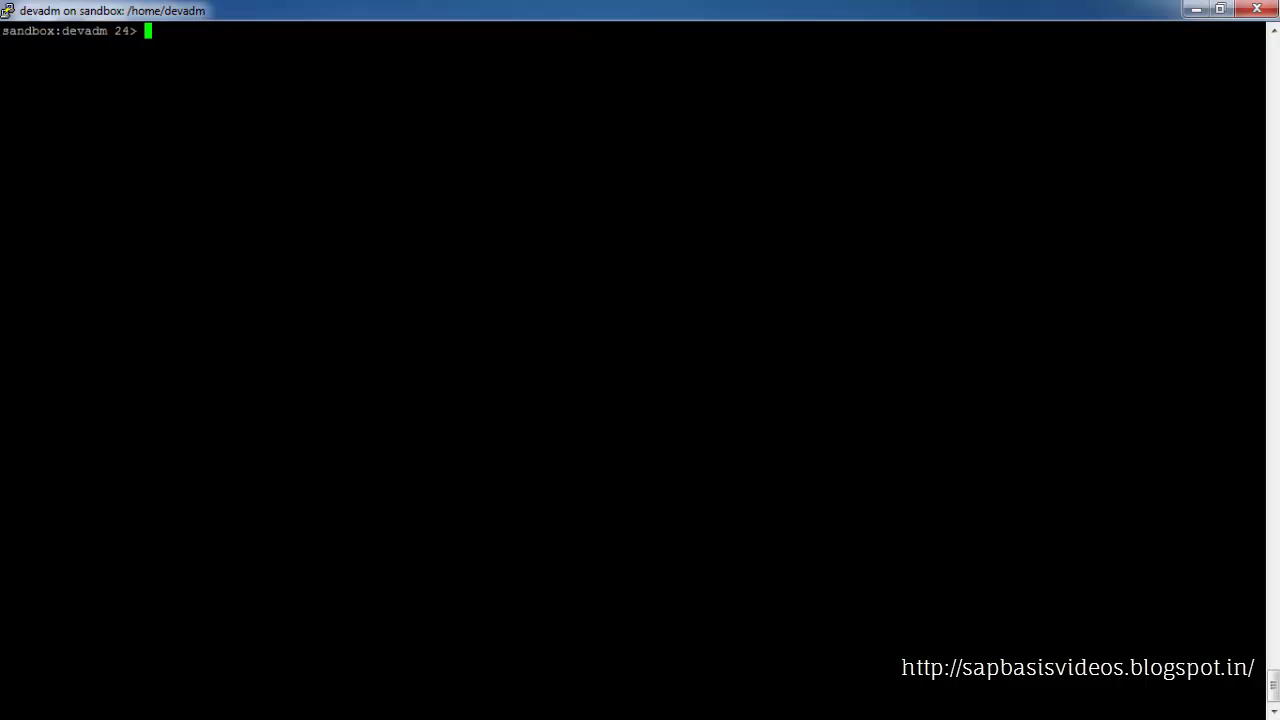
key("Up")
key("Up")
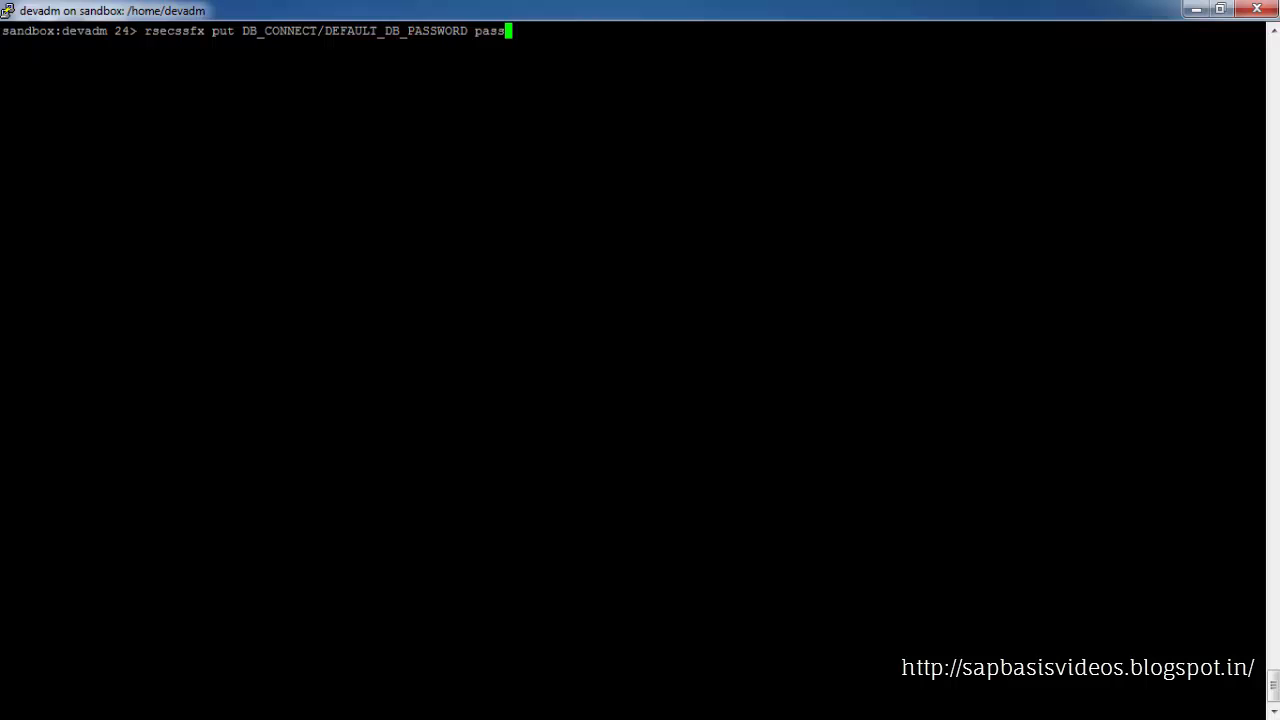
key("Return")
Rerun R3trans -d to recheck the database connection
type("R3trans -d")
key("Return")
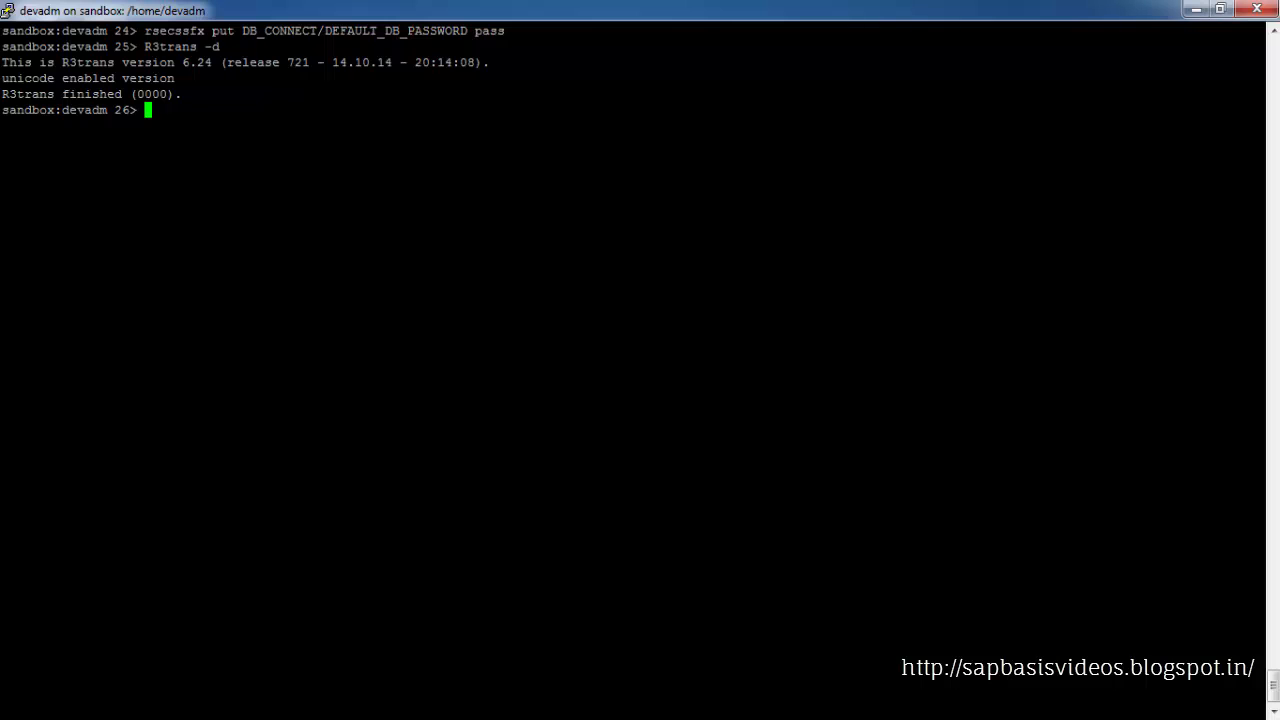
Minimize the terminal and retry the failed Start instance step in the installer
left_click_drag(2, 94, 146, 94)
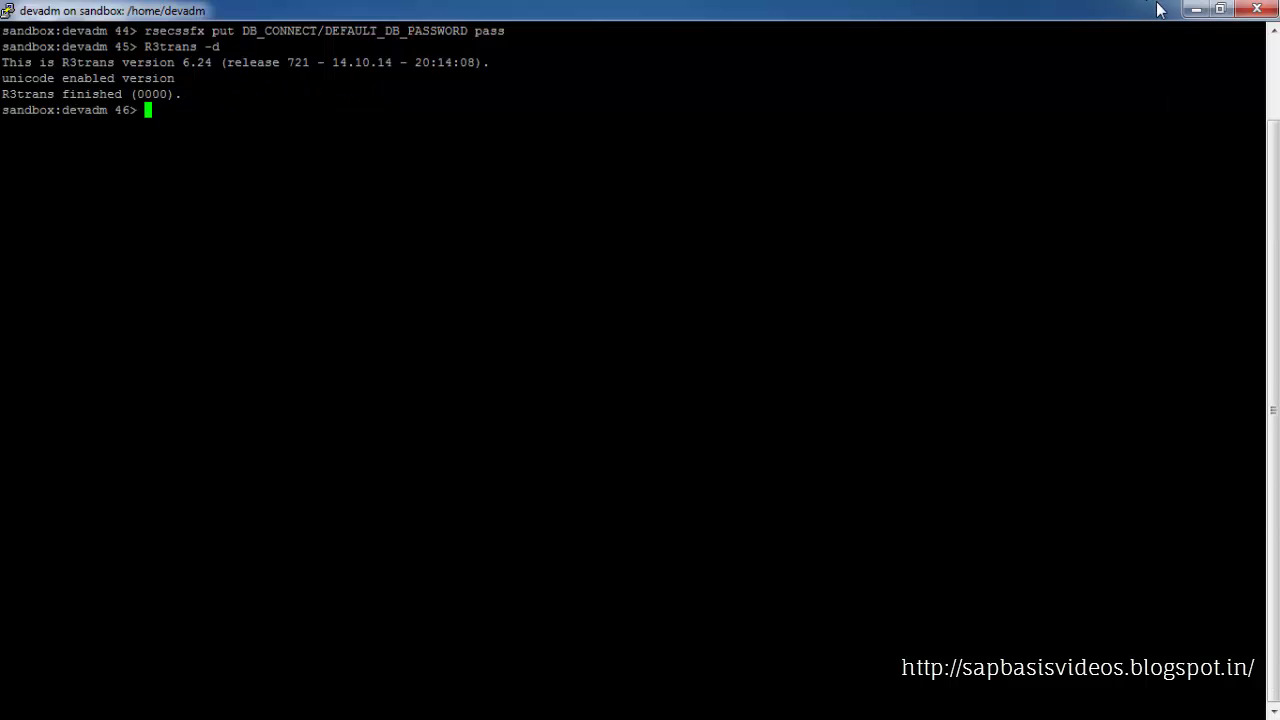
left_click(1196, 9)
left_click(1196, 9)
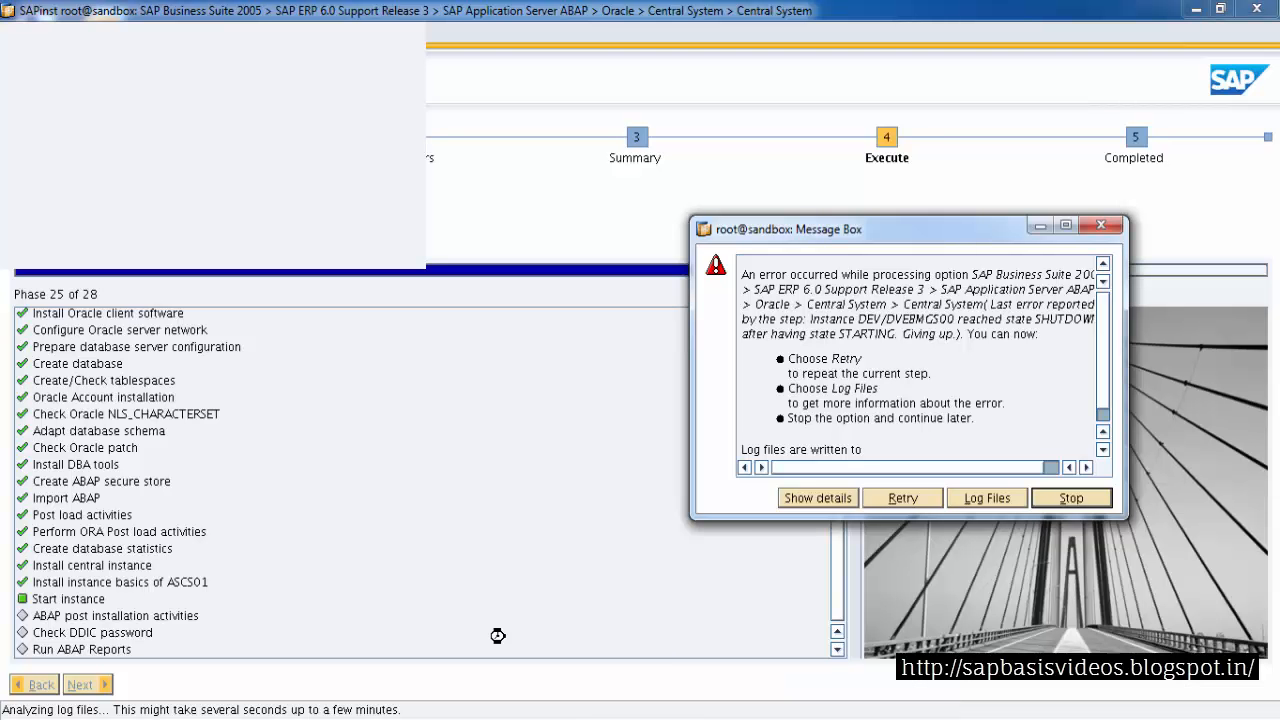
left_click(889, 498)
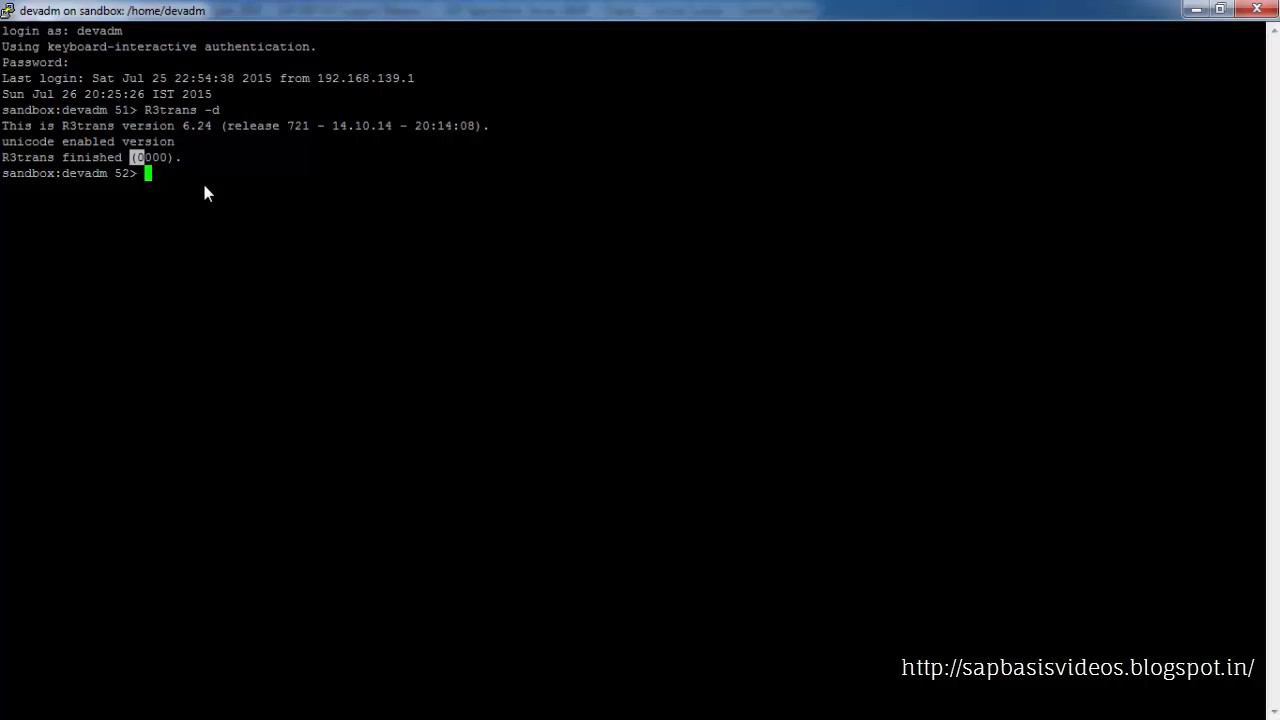
Change to /usr/sap/DEV/DVEBMGS00/work and list its files with ls -ltr
type("cd")
type("/usr/sap/DEV/De")
key("BackSpace")
key("Tab")
type("/work")
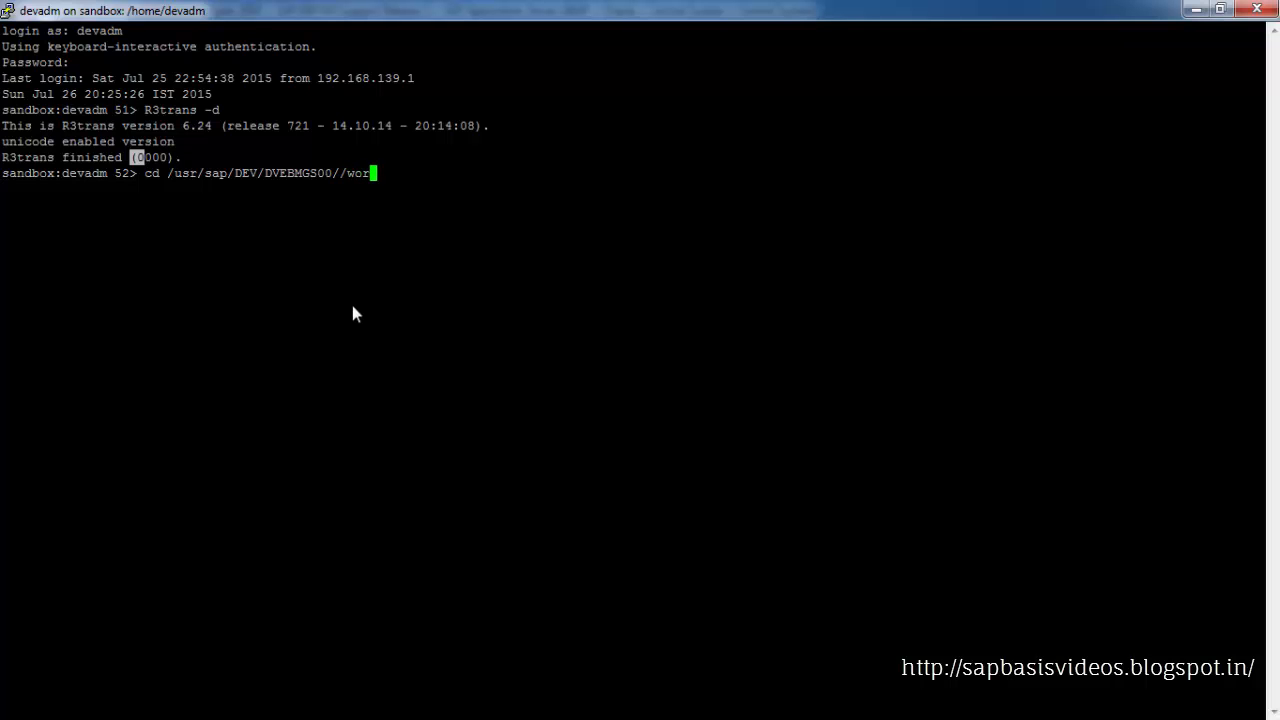
key("BackSpace")
key("BackSpace")
key("BackSpace")
key("BackSpace")
key("BackSpace")
type("work")
key("Return")
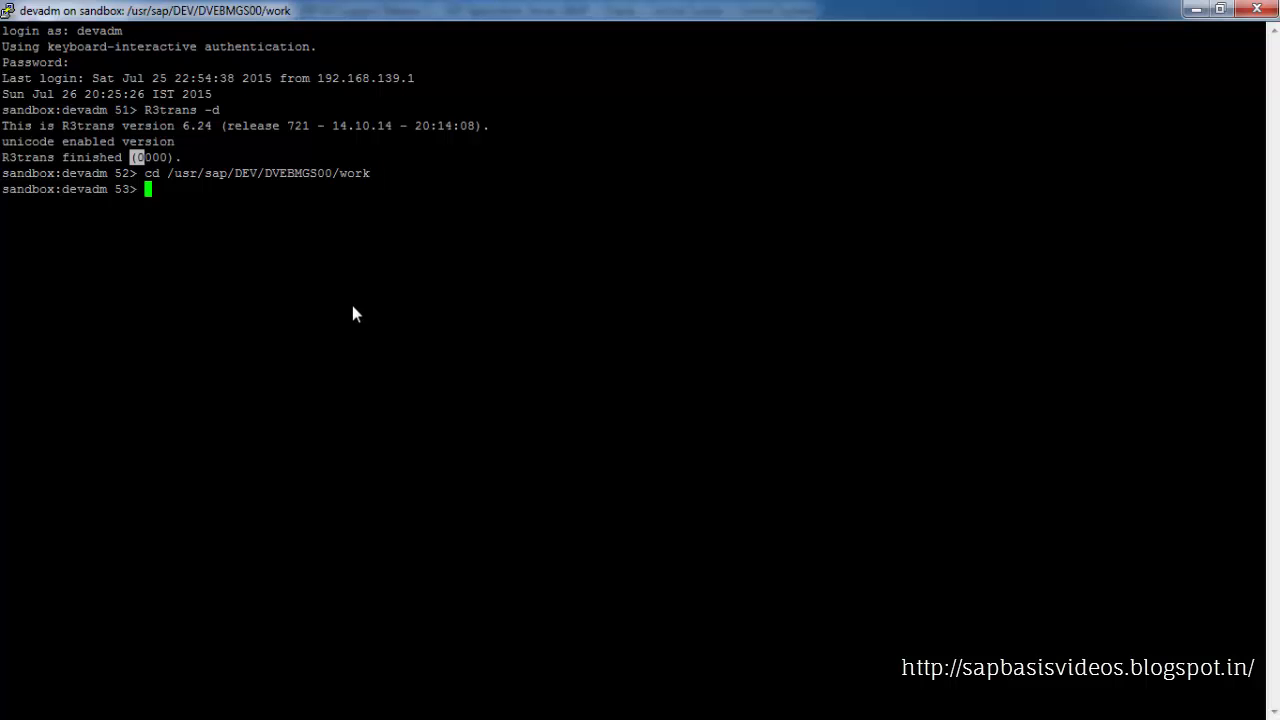
type("ls -ltr")
key("Return")
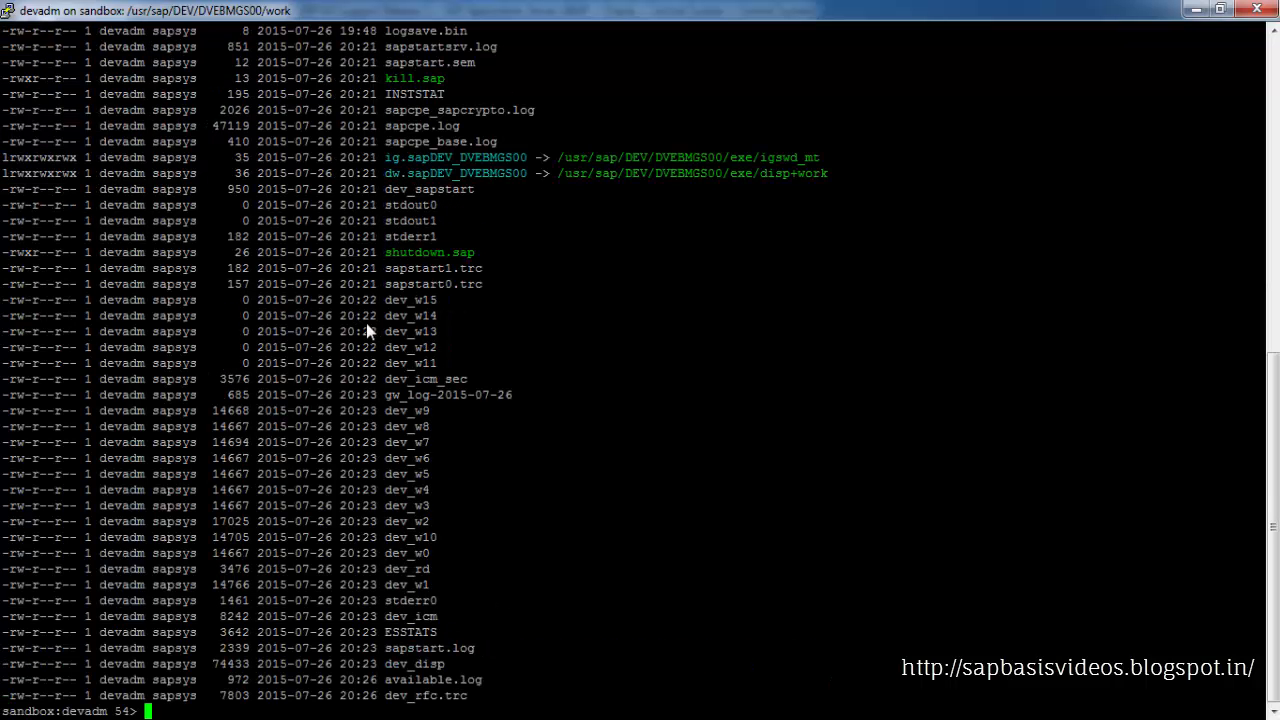
Open dev_disp with more and inspect the dispatcher emergency shutdown message
left_click(433, 601)
type("more")
right_click(590, 594)
key("Return")
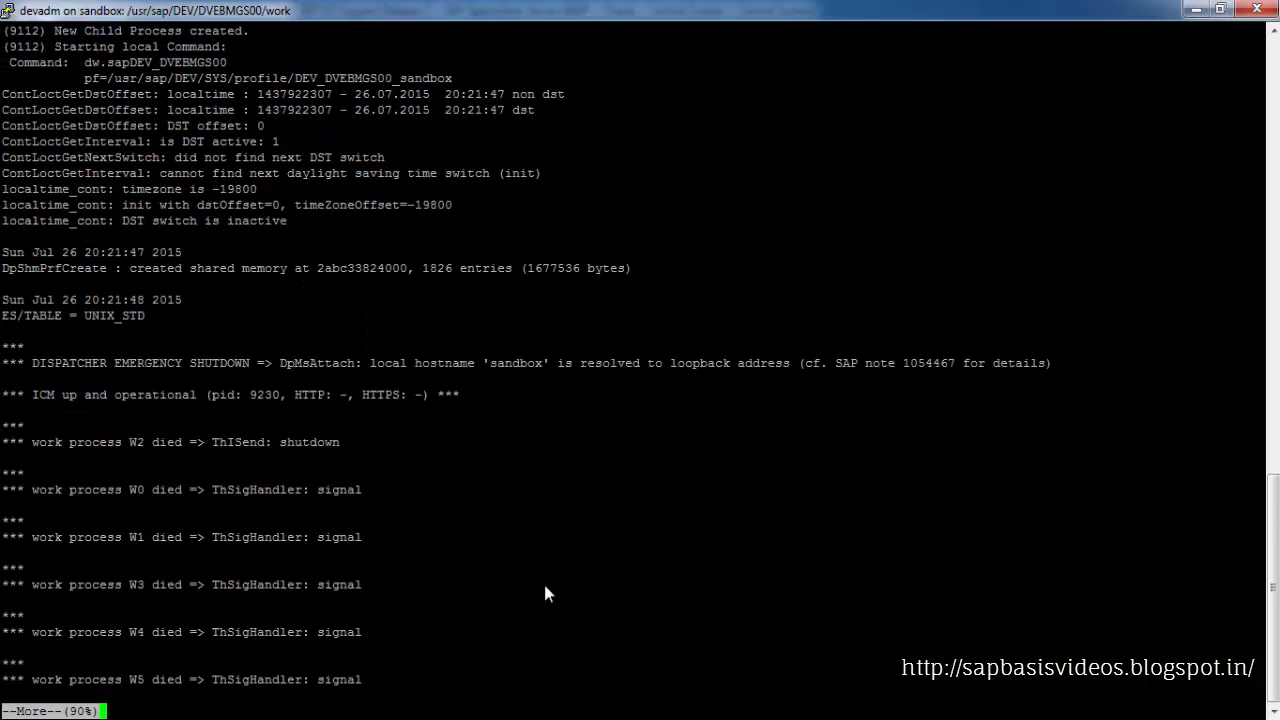
left_click_drag(32, 364, 240, 370)
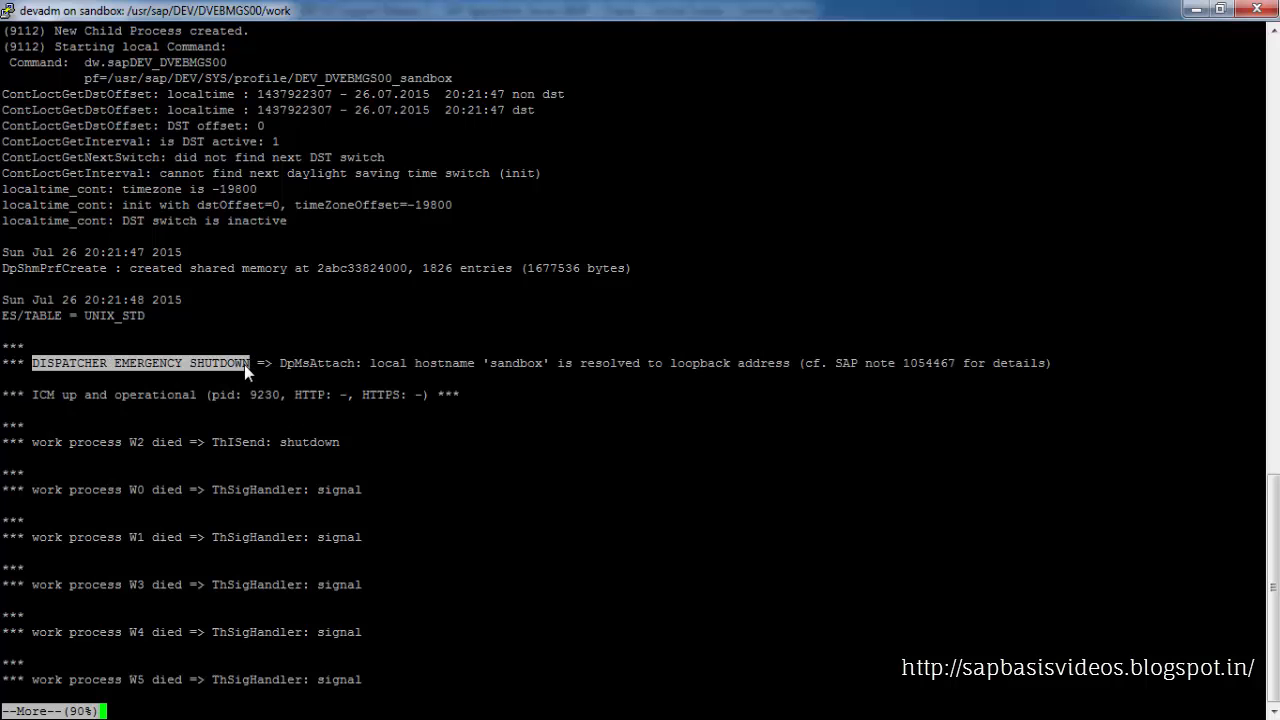
left_click(277, 366)
left_click(477, 375)
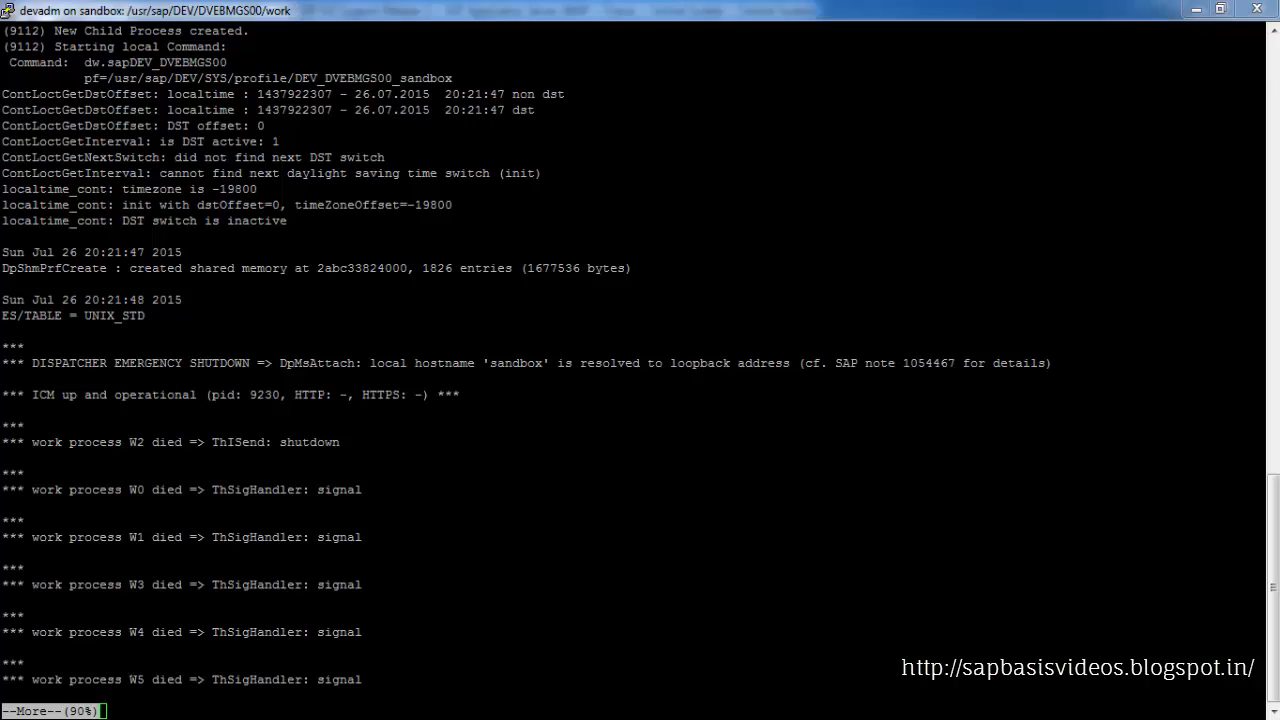
Read SAP Note 1054467 about the local host name resolving to a loopback address
key("alt+Tab")
scroll(708, 253, "up", 3)
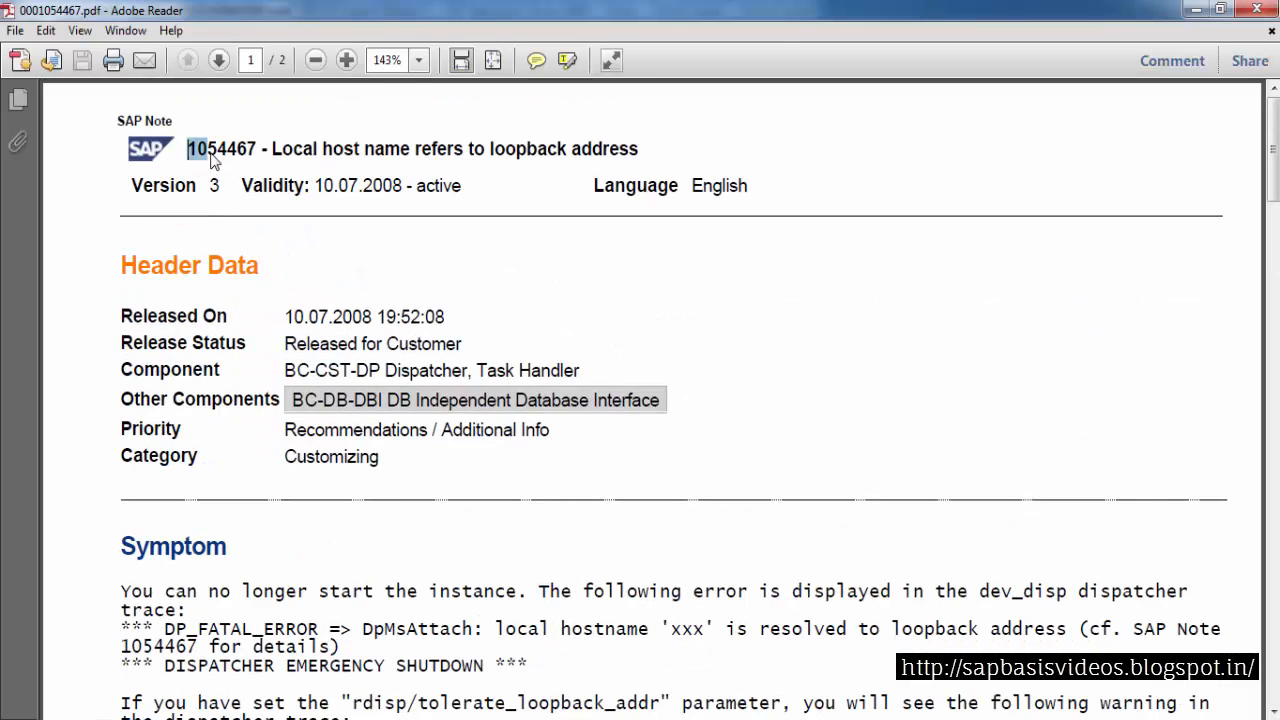
scroll(294, 191, "down", 10)
scroll(294, 191, "down", 2)
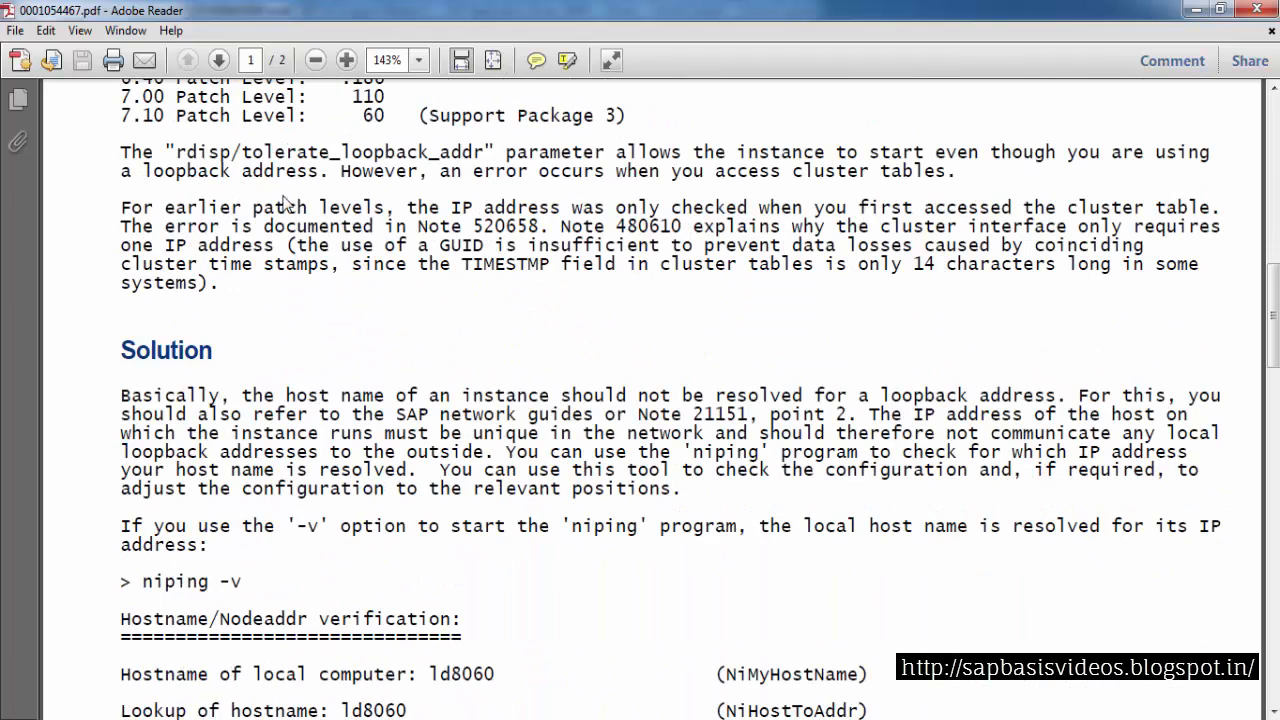
left_click_drag(275, 403, 792, 405)
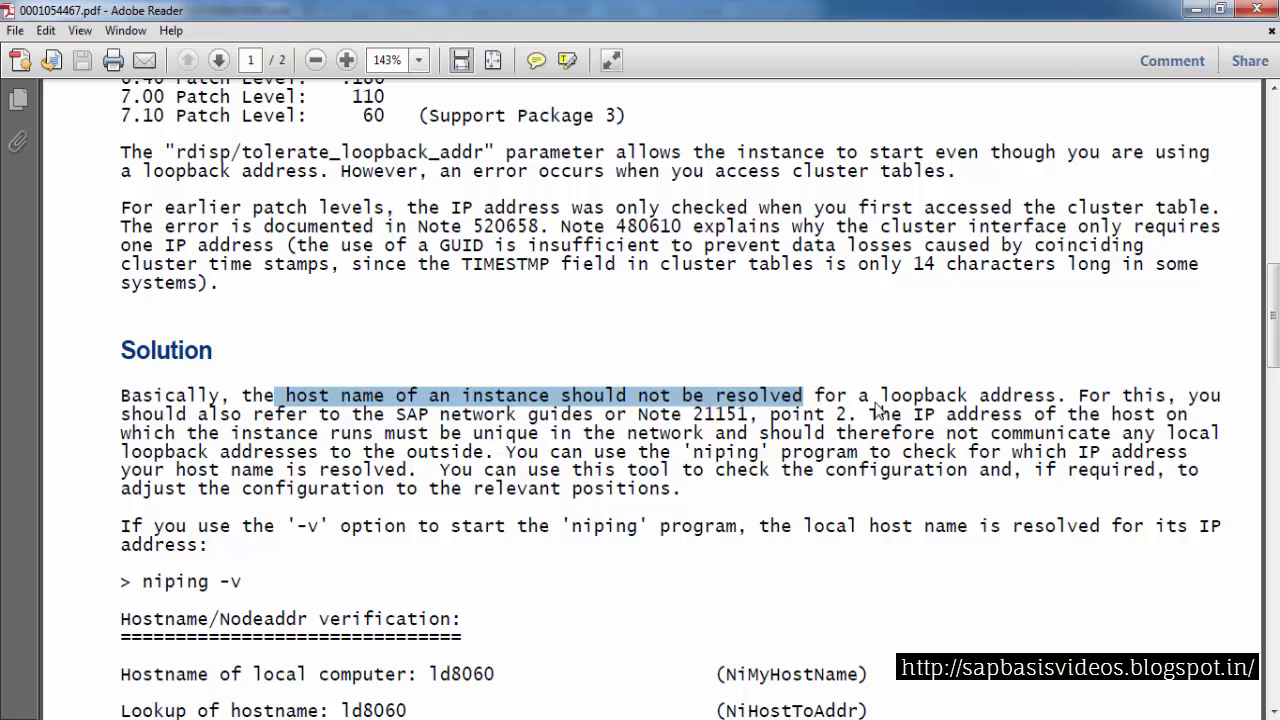
scroll(700, 415, "down", 2)
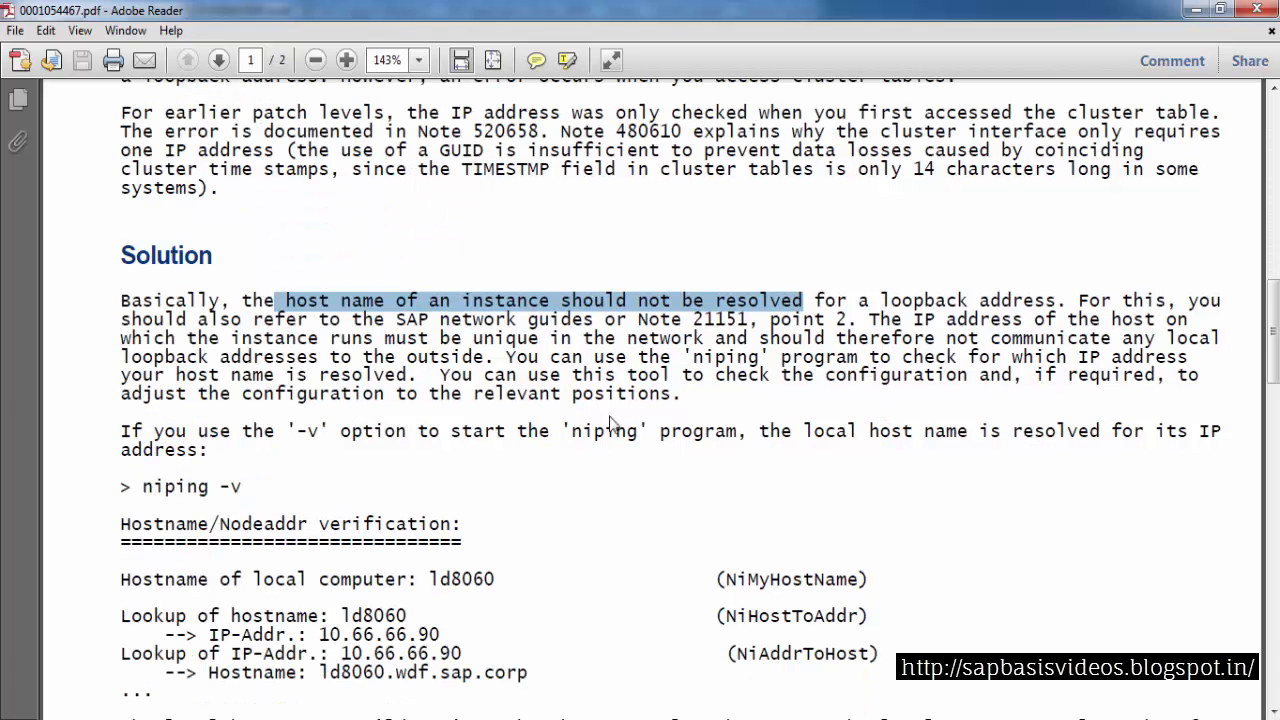
left_click_drag(146, 490, 251, 497)
left_click(608, 378)
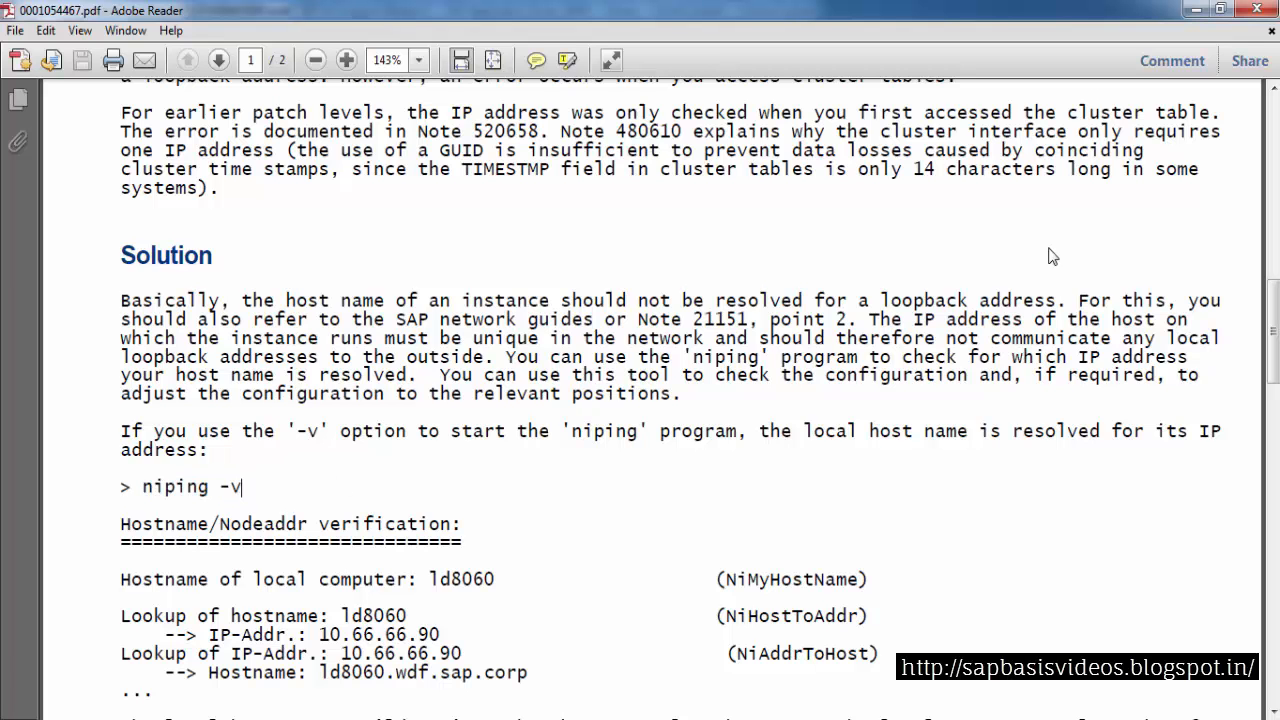
left_click_drag(145, 490, 228, 500)
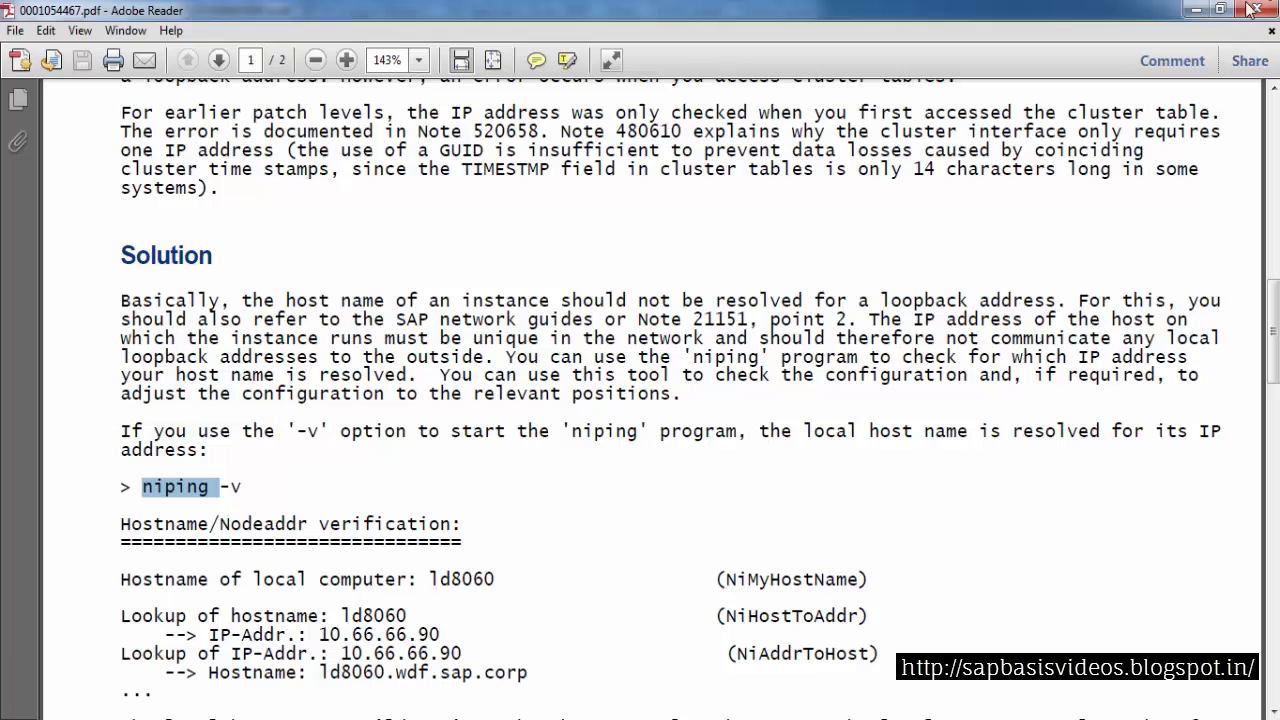
left_click(1195, 9)
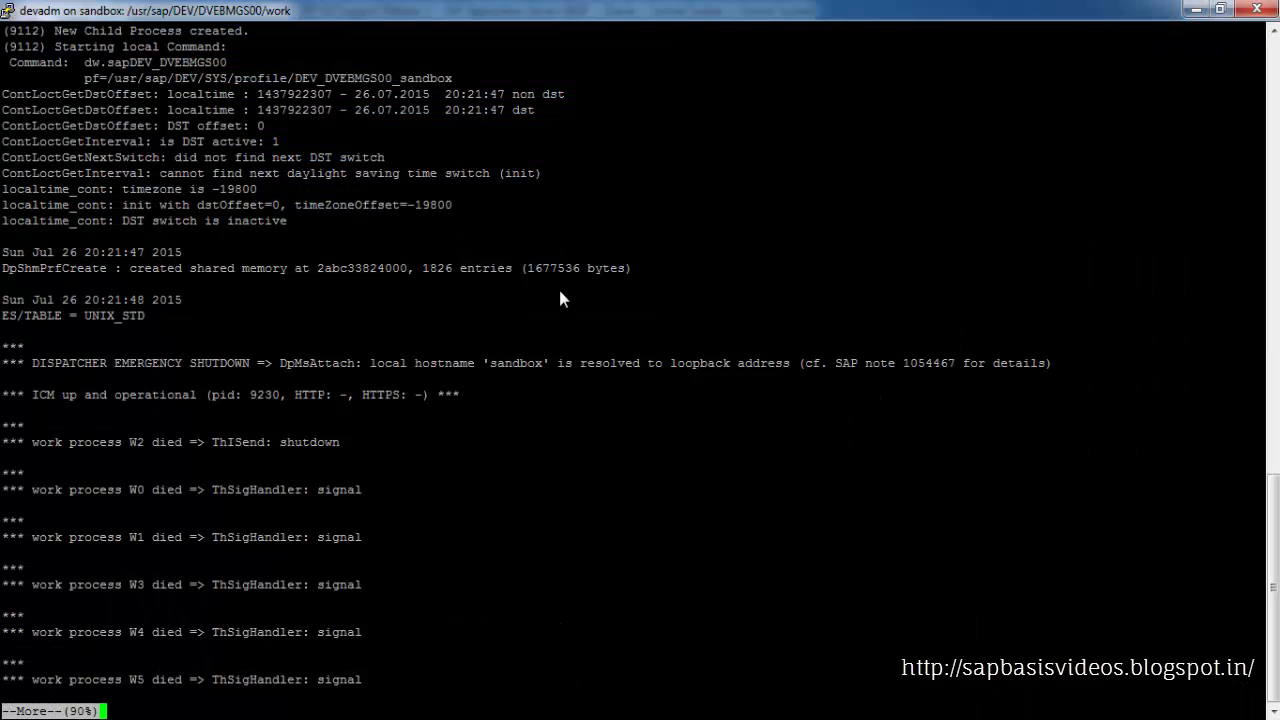
Quit the pager, clear the screen and run niping -v to check host name resolution
key("q")
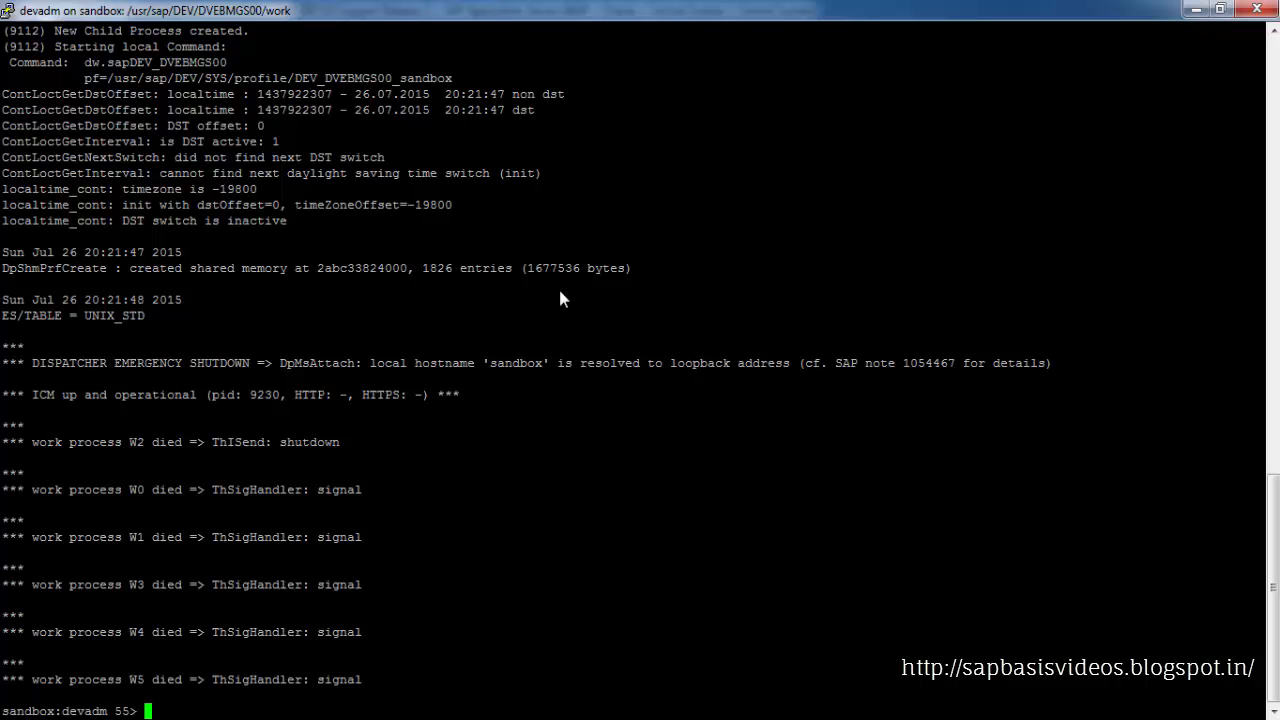
type("clear")
key("Return")
type("niping ")
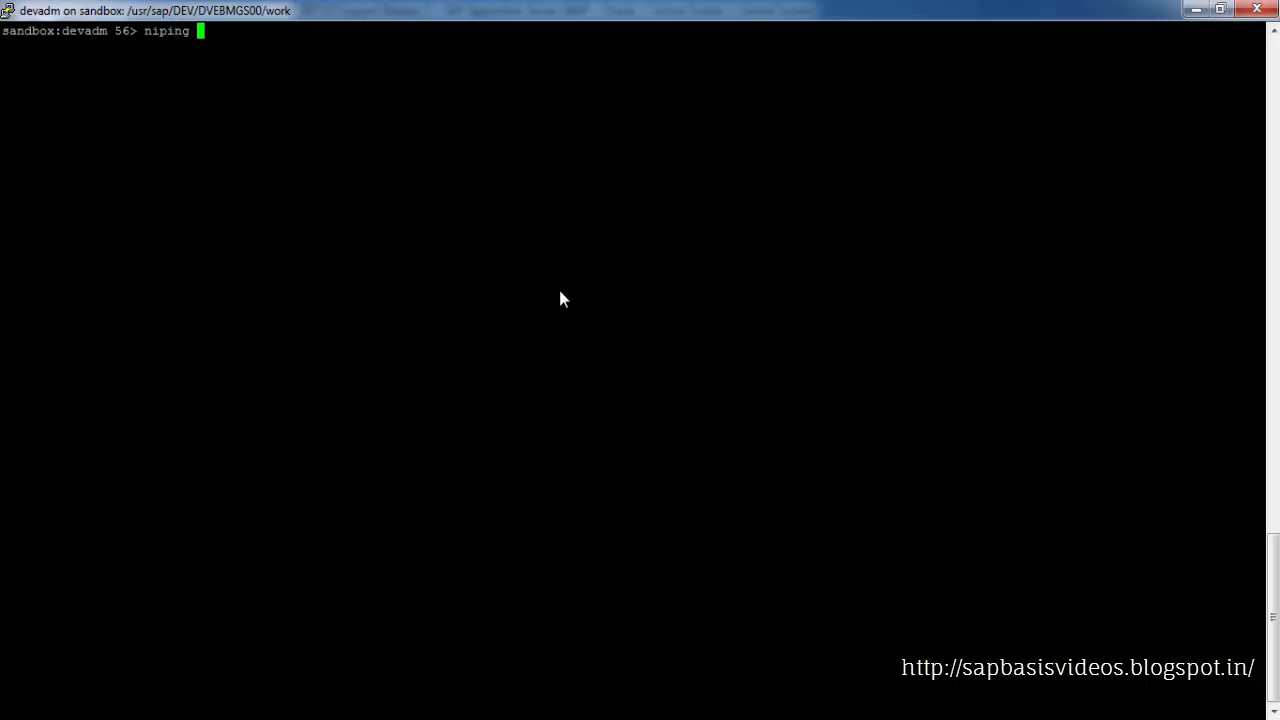
type("-v")
key("Return")
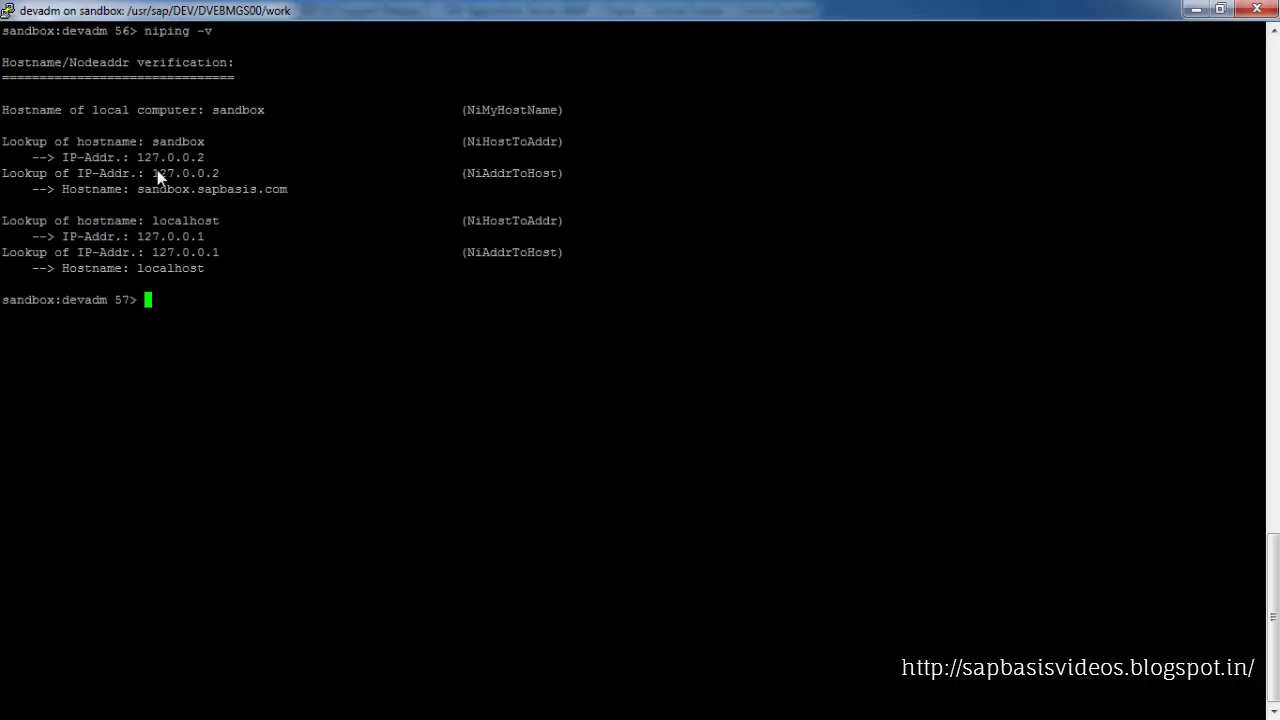
Duplicate the PuTTY session and log in as root with the root password
left_click_drag(154, 175, 213, 172)
left_click_drag(130, 158, 181, 166)
right_click(560, 10)
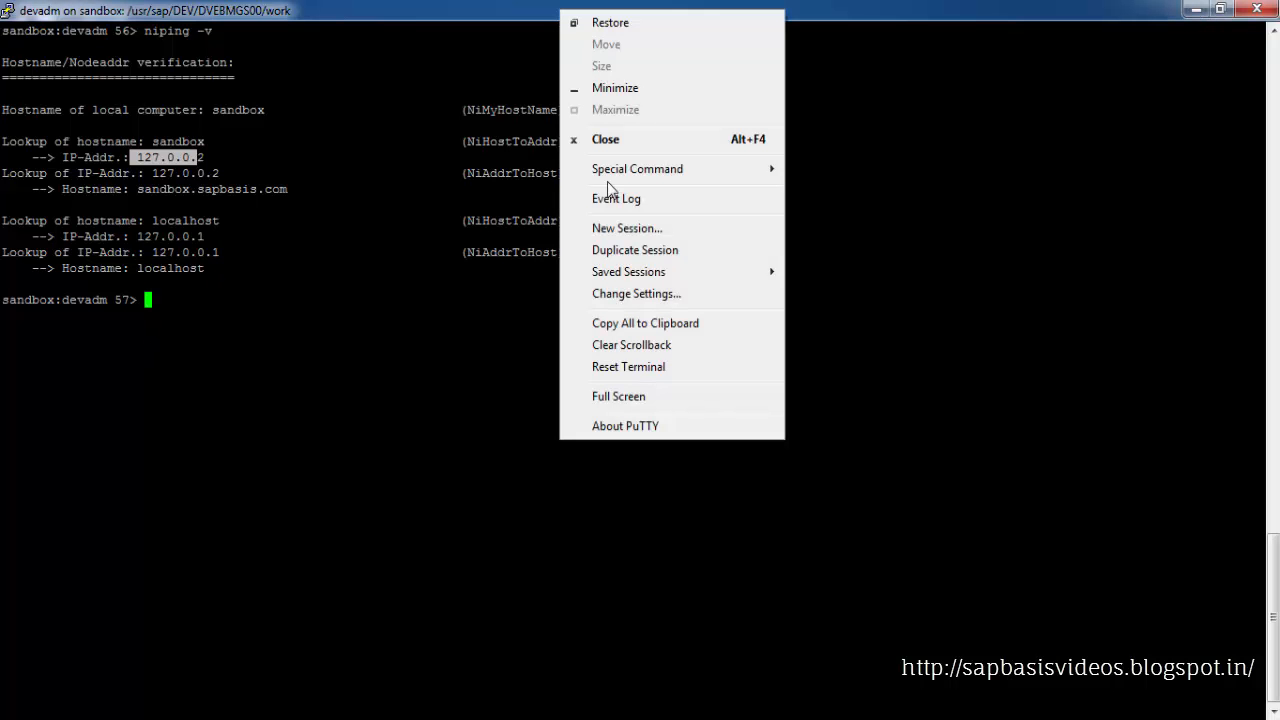
left_click(622, 251)
left_click_drag(364, 65, 679, 156)
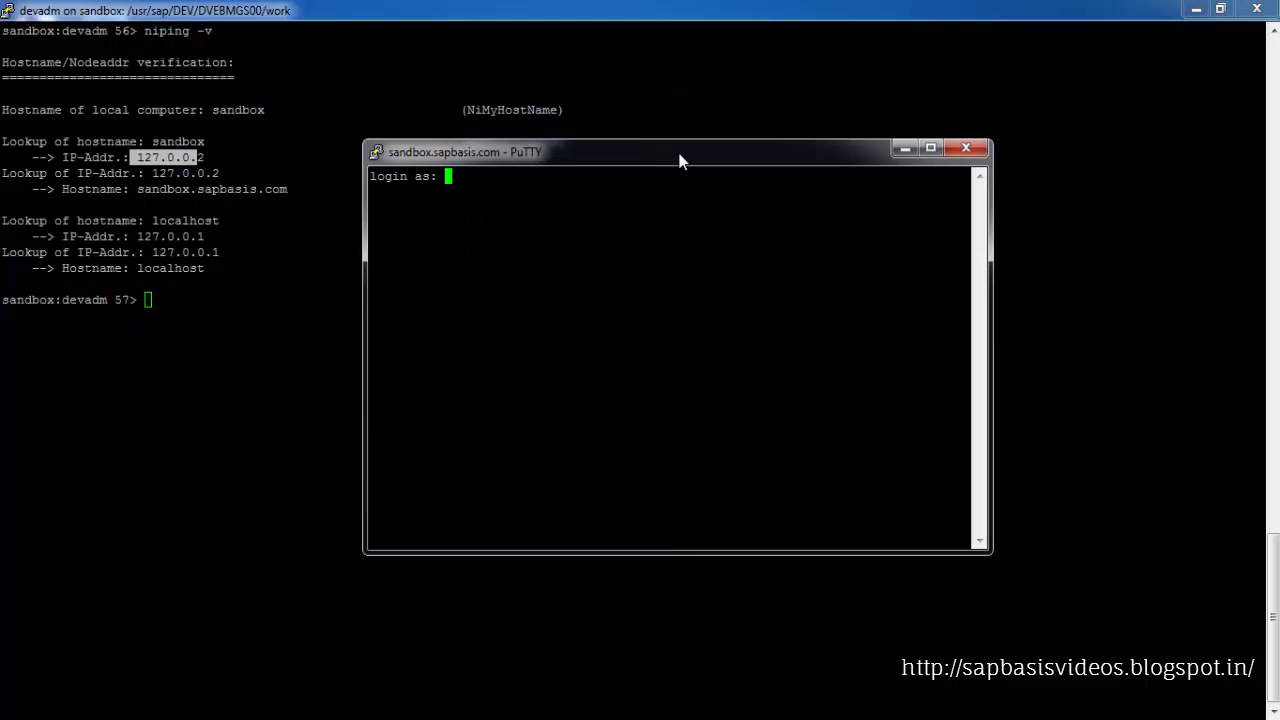
type("root")
key("Return")
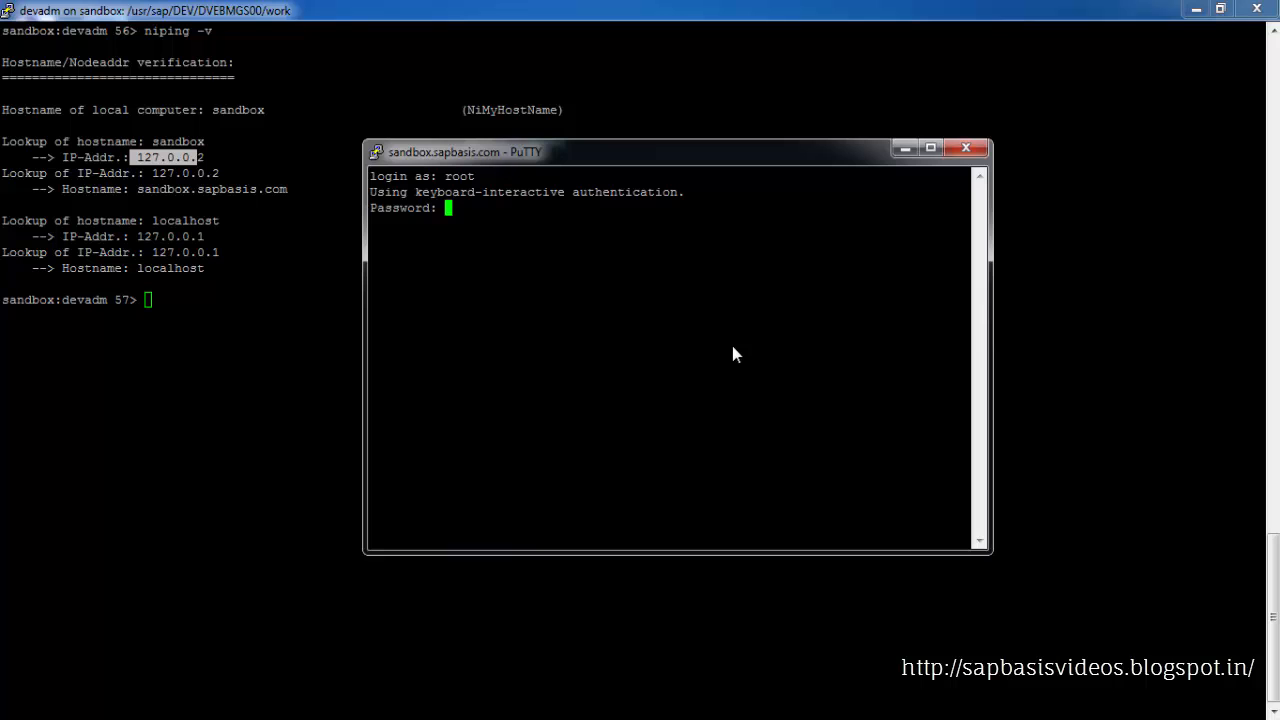
key("Return")
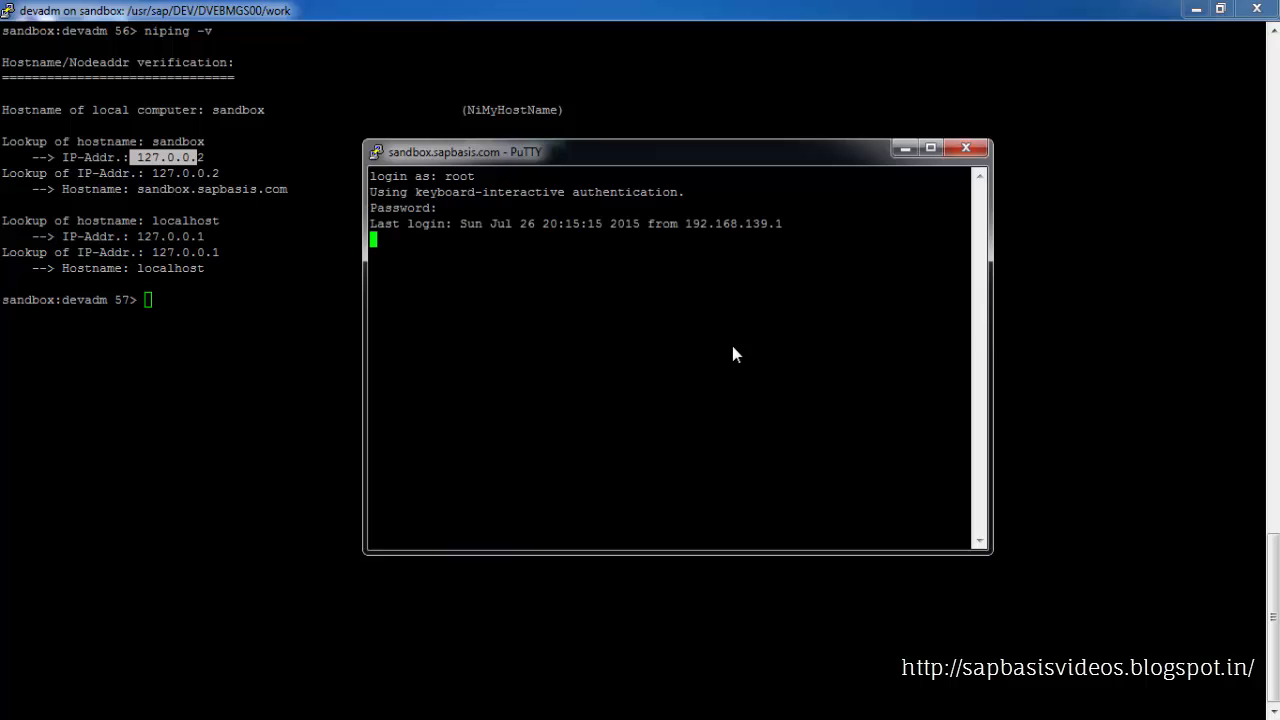
Maximize the root session and run ifconfig to check the host's network addresses
double_click(679, 152)
type("ifconfig")
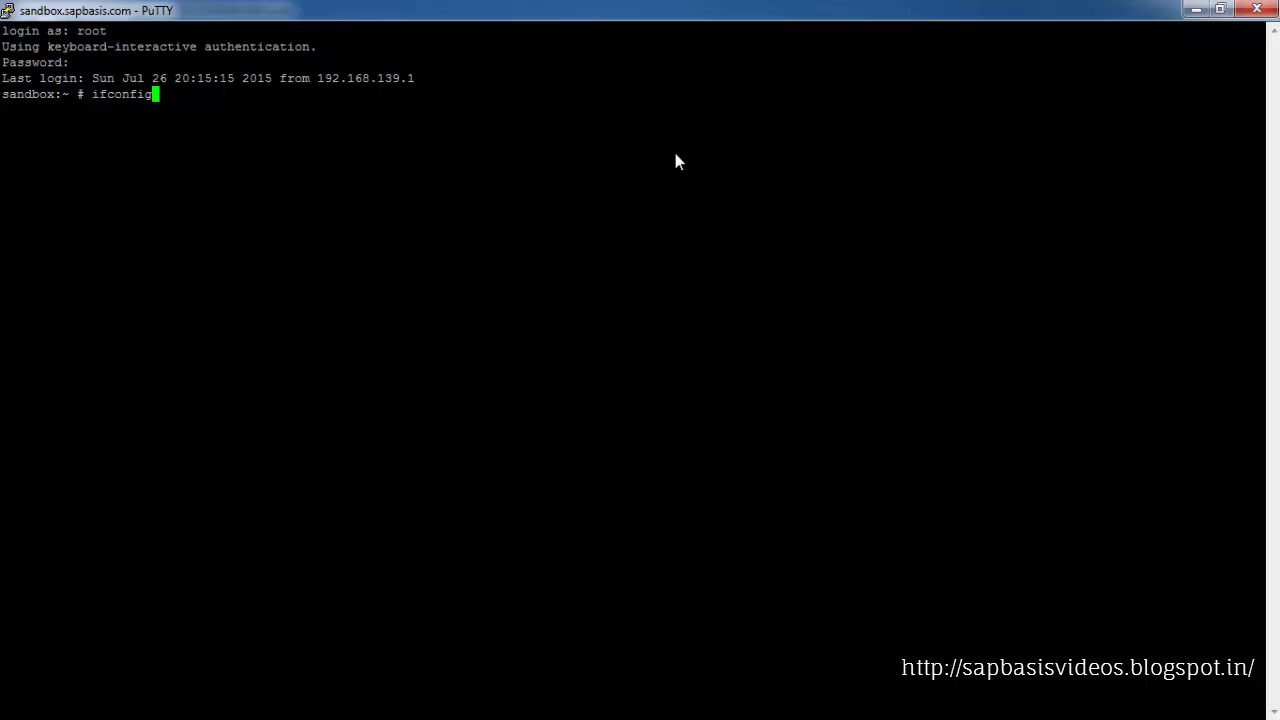
key("Return")
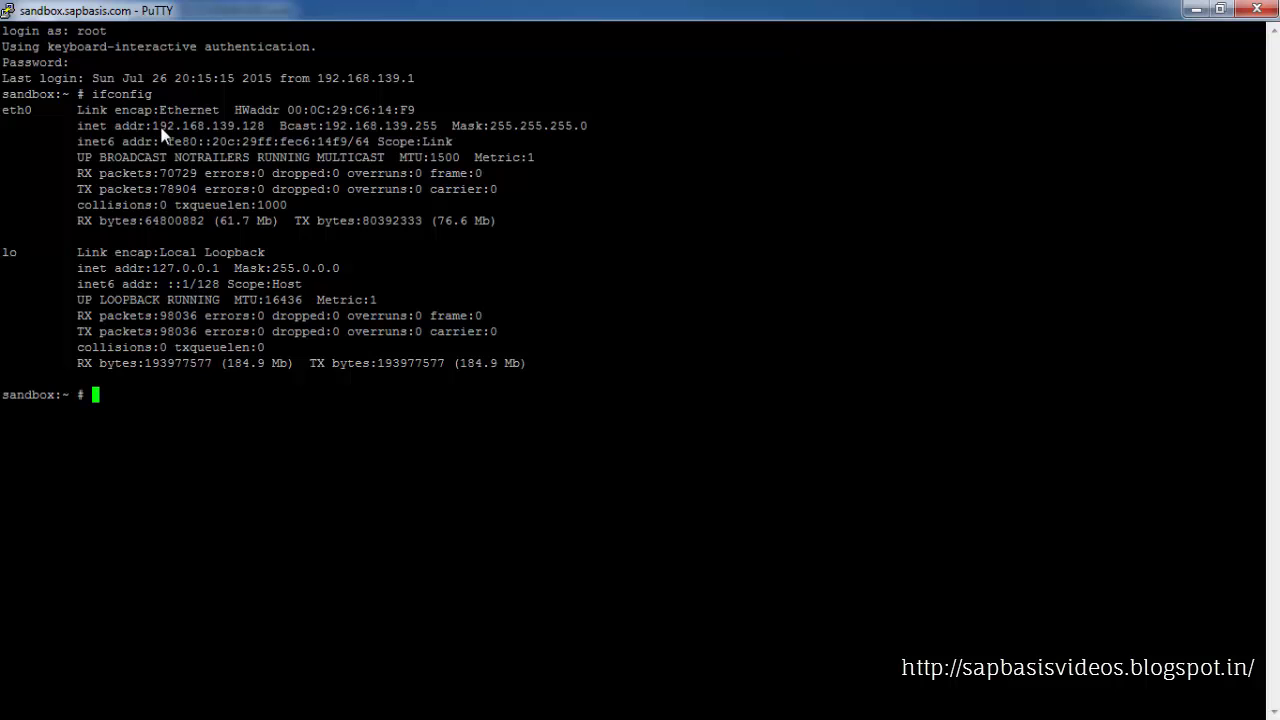
left_click_drag(152, 126, 262, 126)
left_click(258, 127)
Read the note's advice on adjusting host name assignments in the /etc/hosts file
key("alt+Tab")
scroll(302, 450, "down", 1)
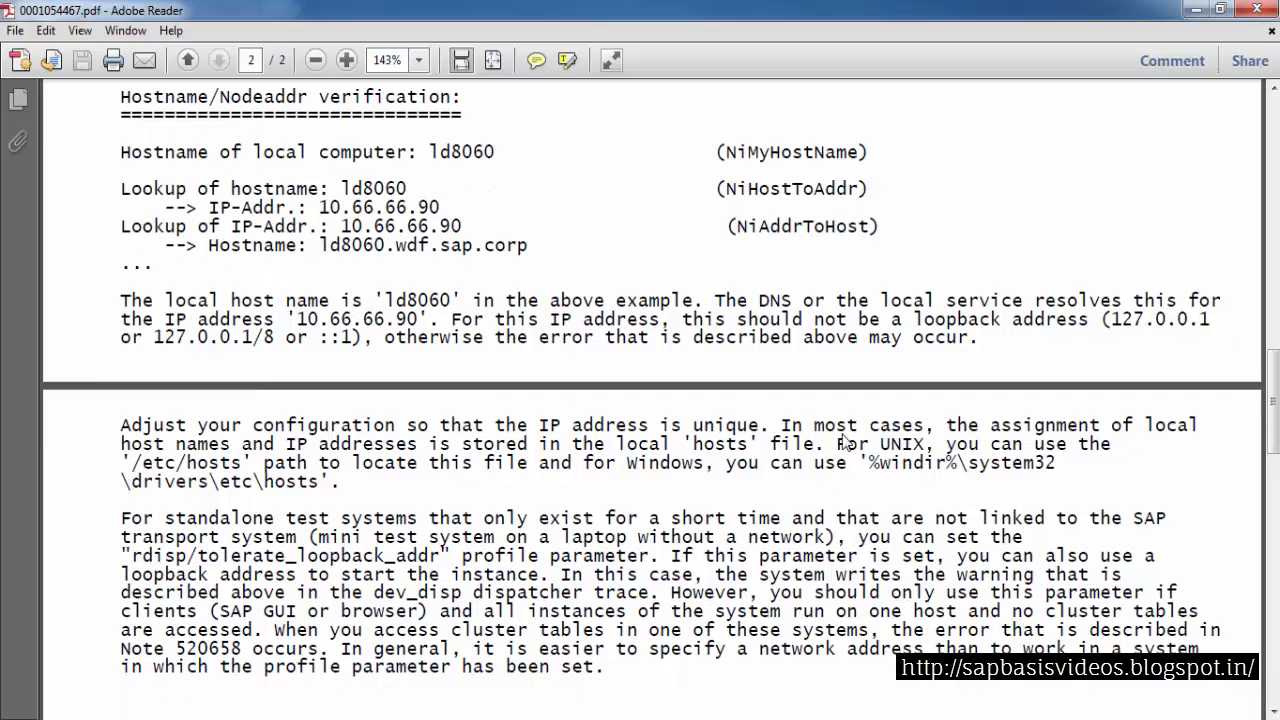
left_click_drag(782, 430, 1198, 430)
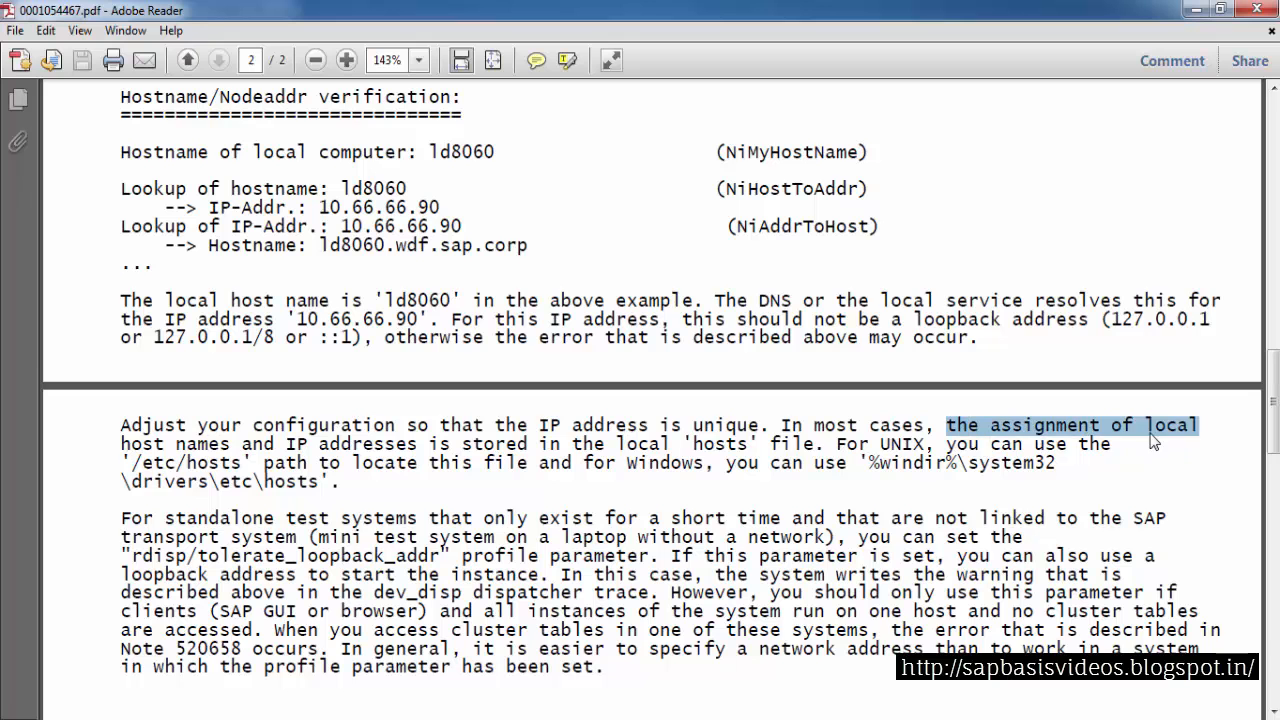
left_click_drag(121, 444, 241, 465)
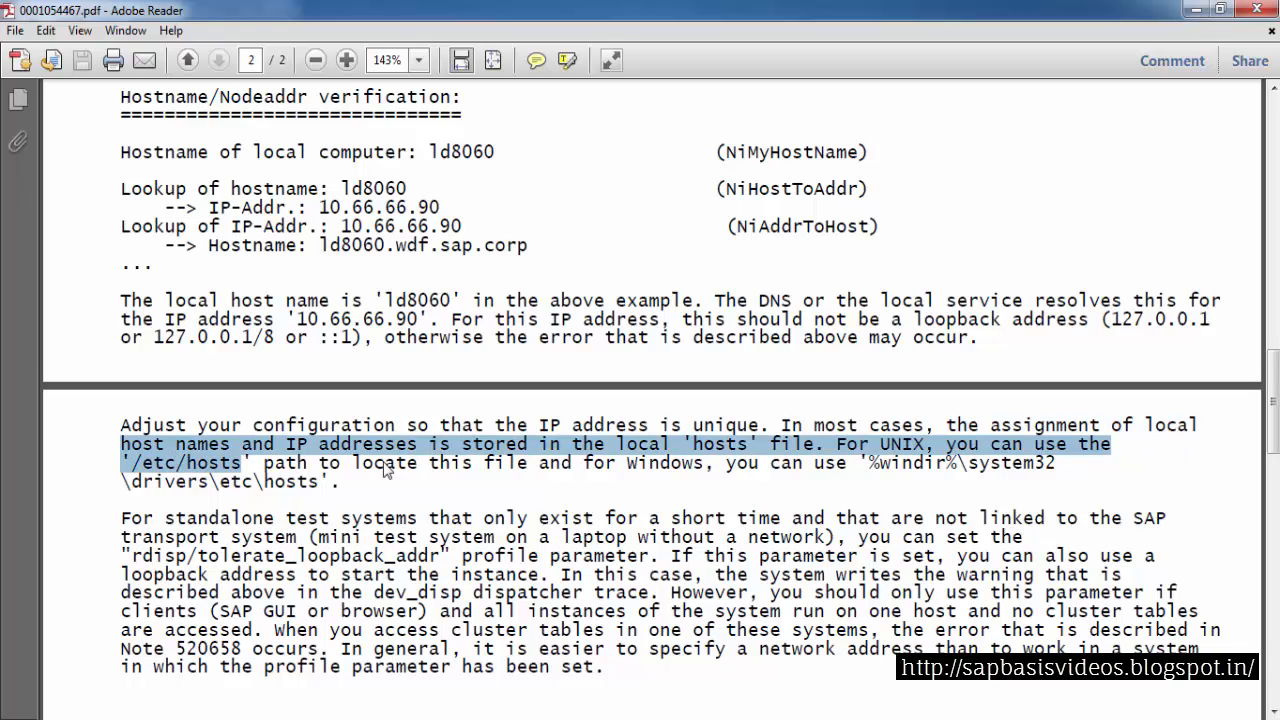
left_click(575, 465)
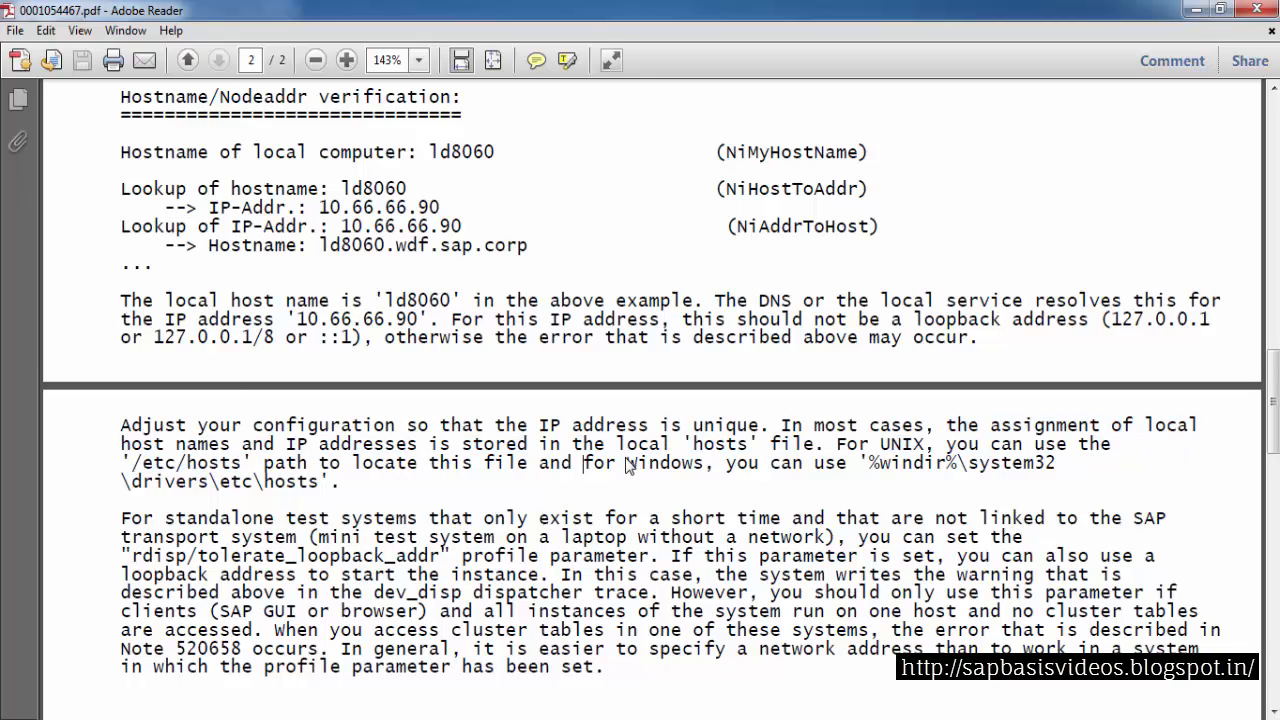
Switch from the SAP note to the root terminal and change to the /etc directory
left_click_drag(141, 463, 220, 463)
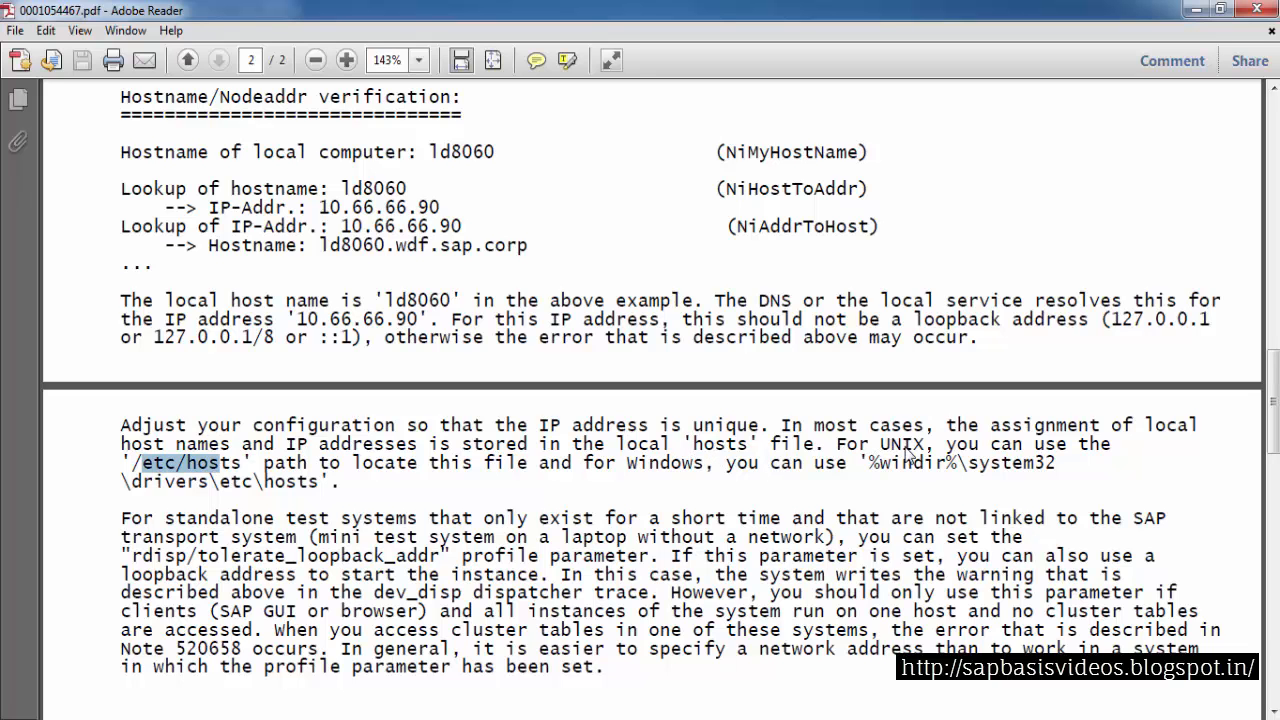
left_click(160, 464)
left_click_drag(153, 464, 207, 471)
left_click(1193, 10)
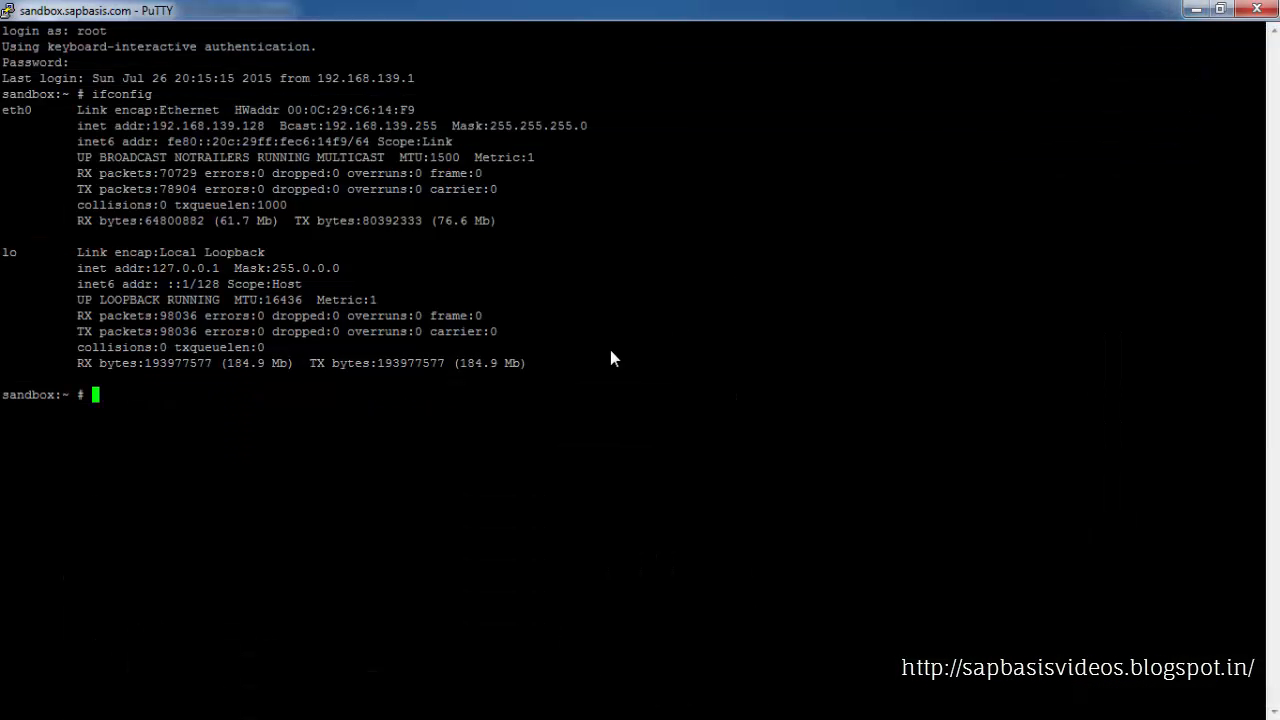
type("cd /etc")
key("Return")
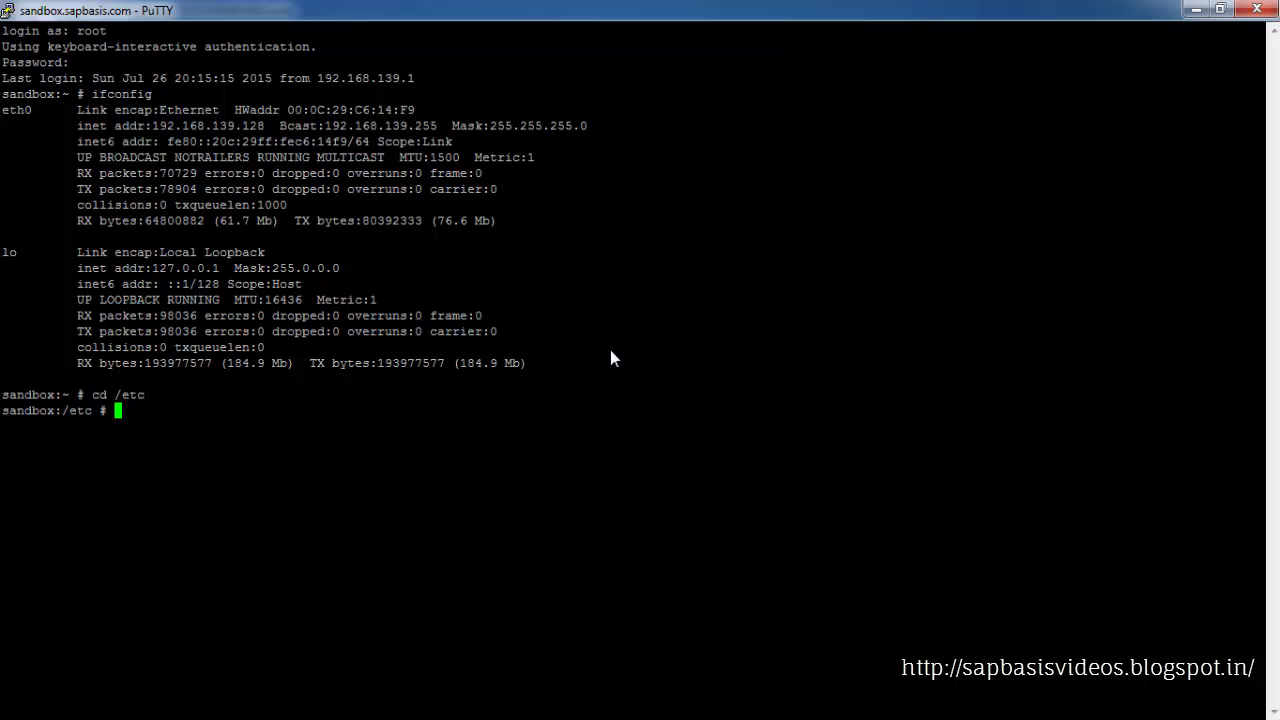
List the hosts-related files in /etc with ls -ltr | grep hosts and display the hosts file with more
type("ls")
key("BackSpace")
key("BackSpace")
key("BackSpace")
type("ls -ltr |grep hosts")
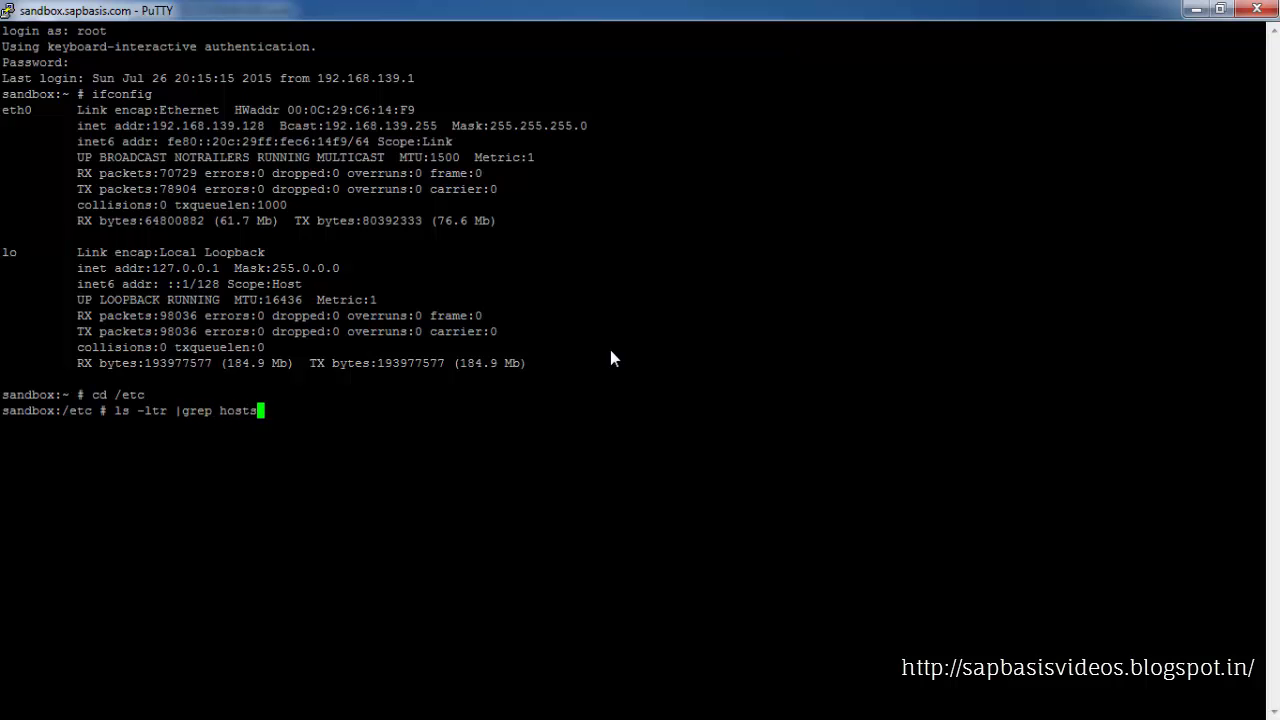
key("Return")
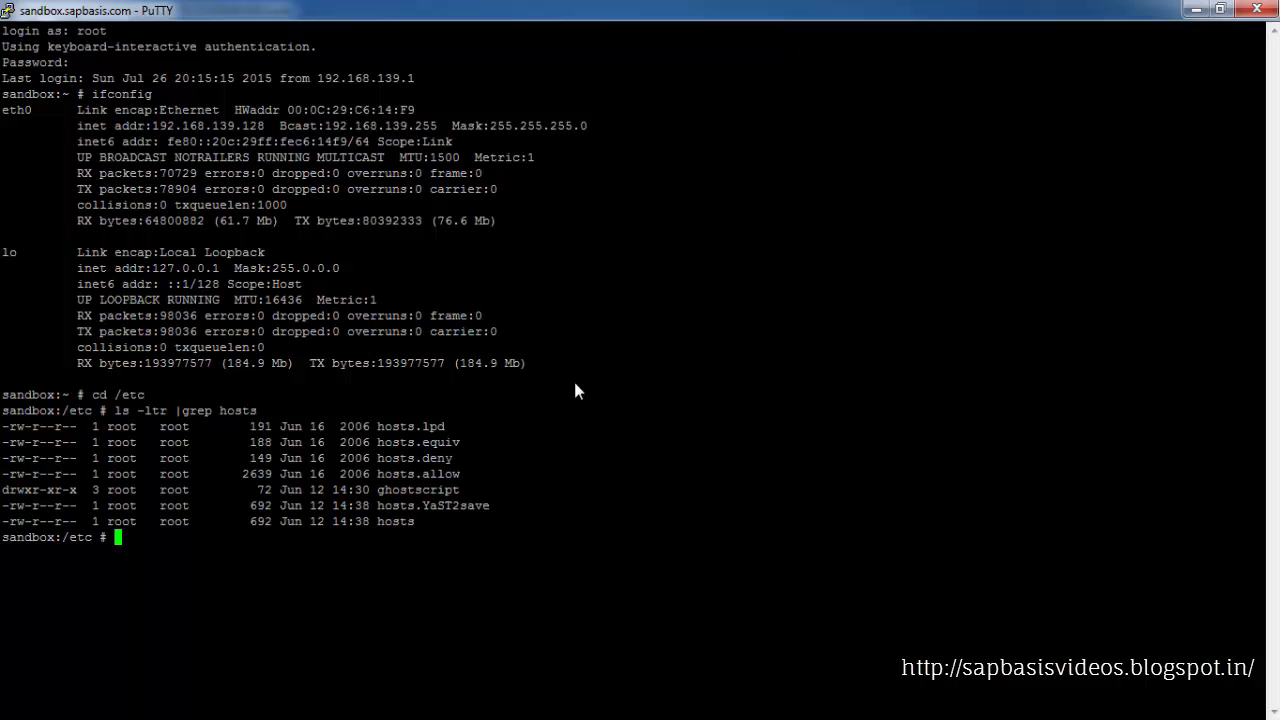
double_click(393, 522)
key("ctrl+c")
left_click(459, 537)
type("more")
right_click(457, 538)
key("Return")
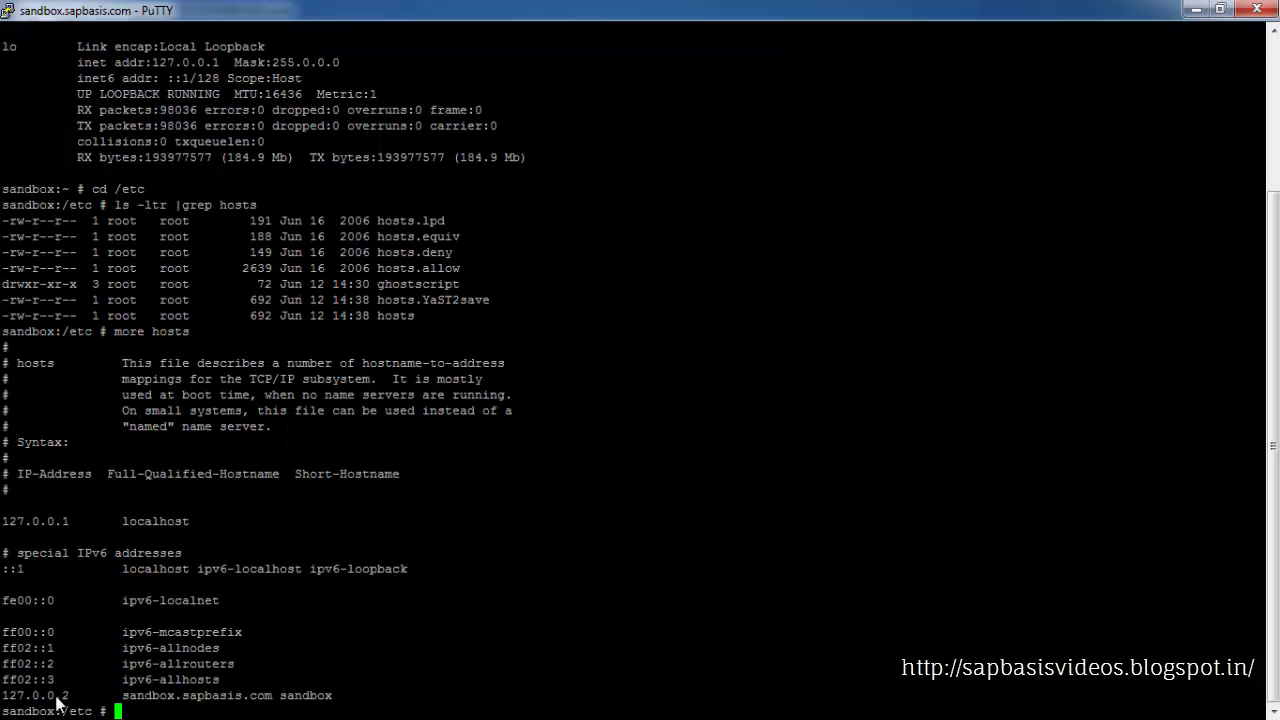
left_click_drag(2, 700, 332, 706)
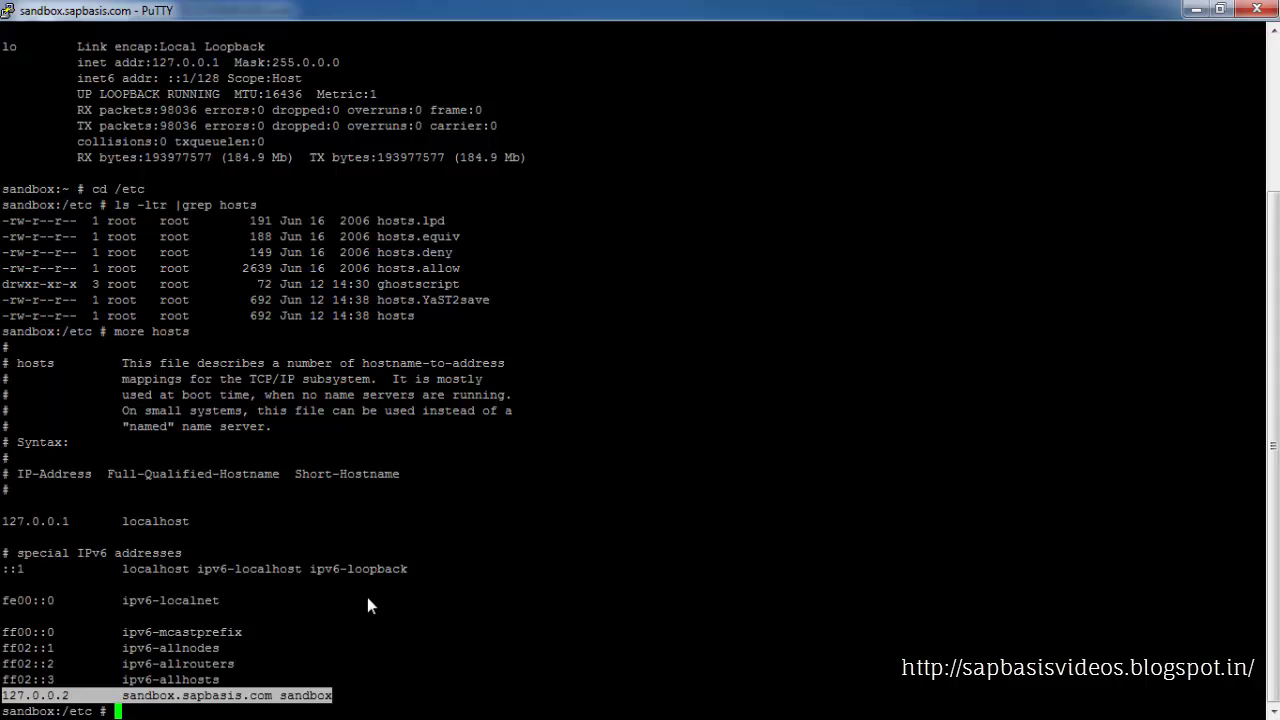
left_click(367, 597)
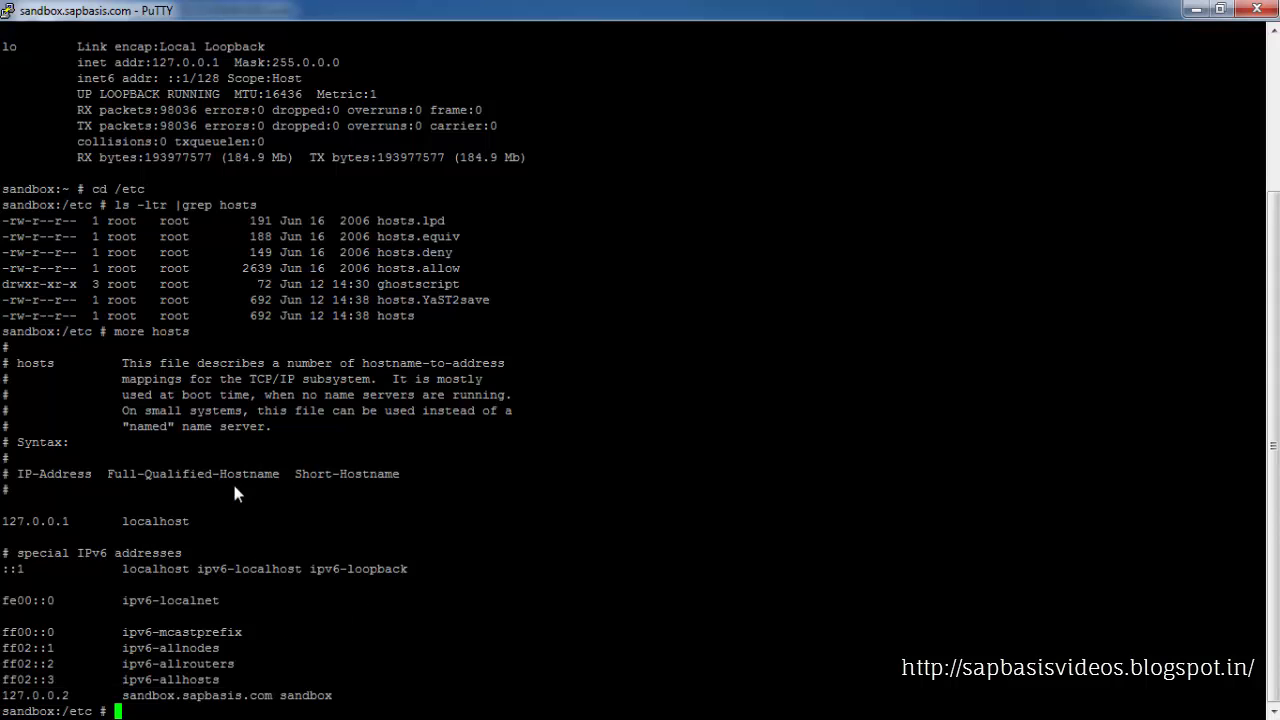
Back up the hosts file by copying it to hosts_backup
type("cp")
double_click(401, 316)
right_click(336, 435)
right_click(336, 444)
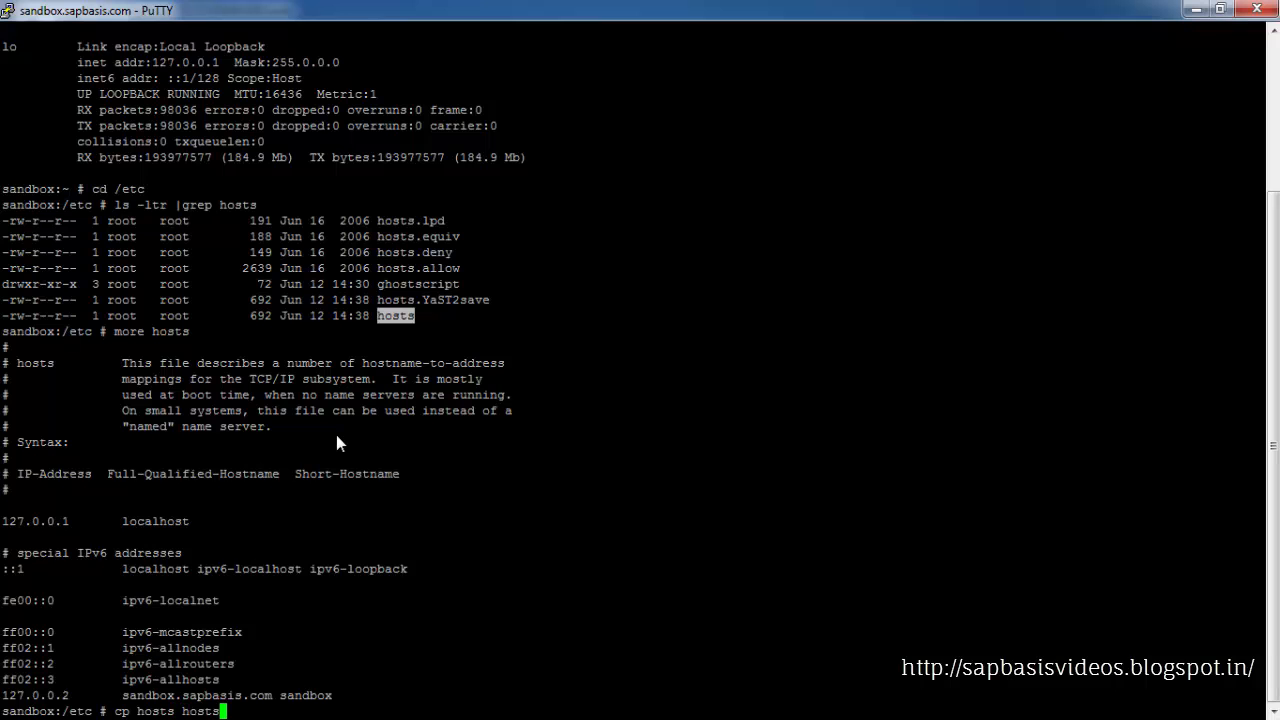
type("_backup")
key("Return")
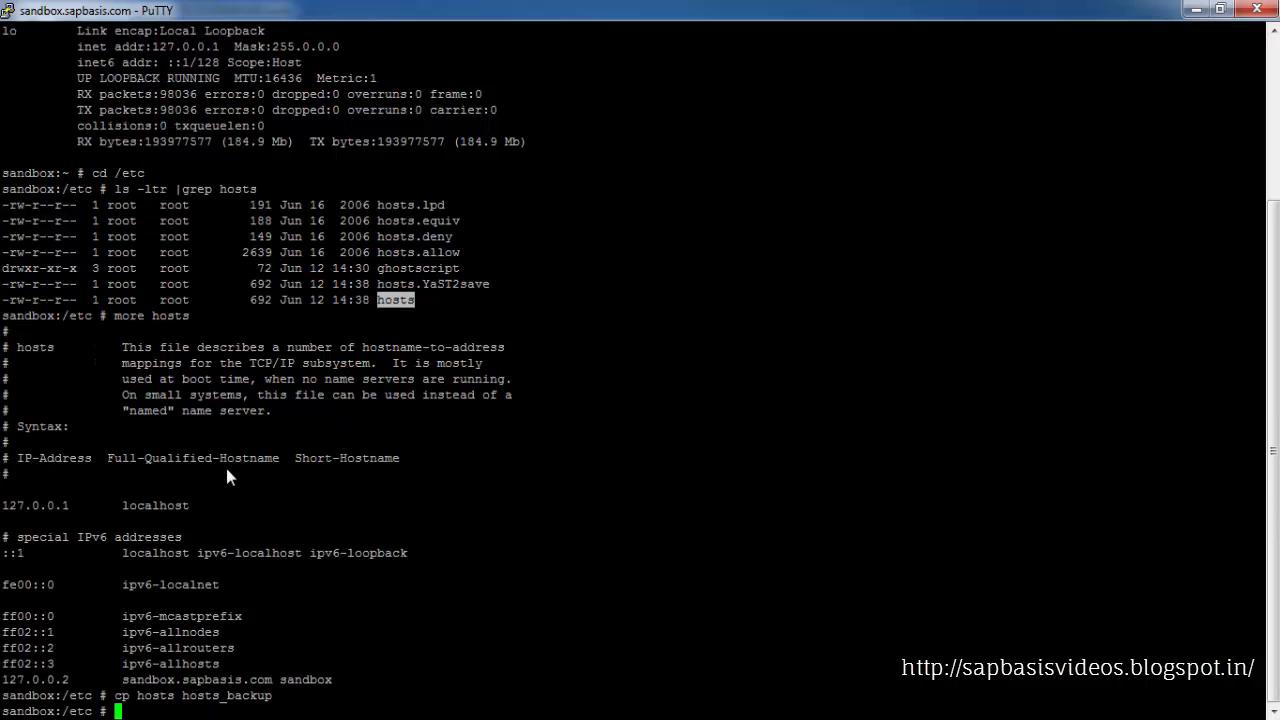
Open hosts in gedit and replace the sandbox entry's 127.0.0.2 address with 192.168.139.128
type("gedit hosts")
key("Return")
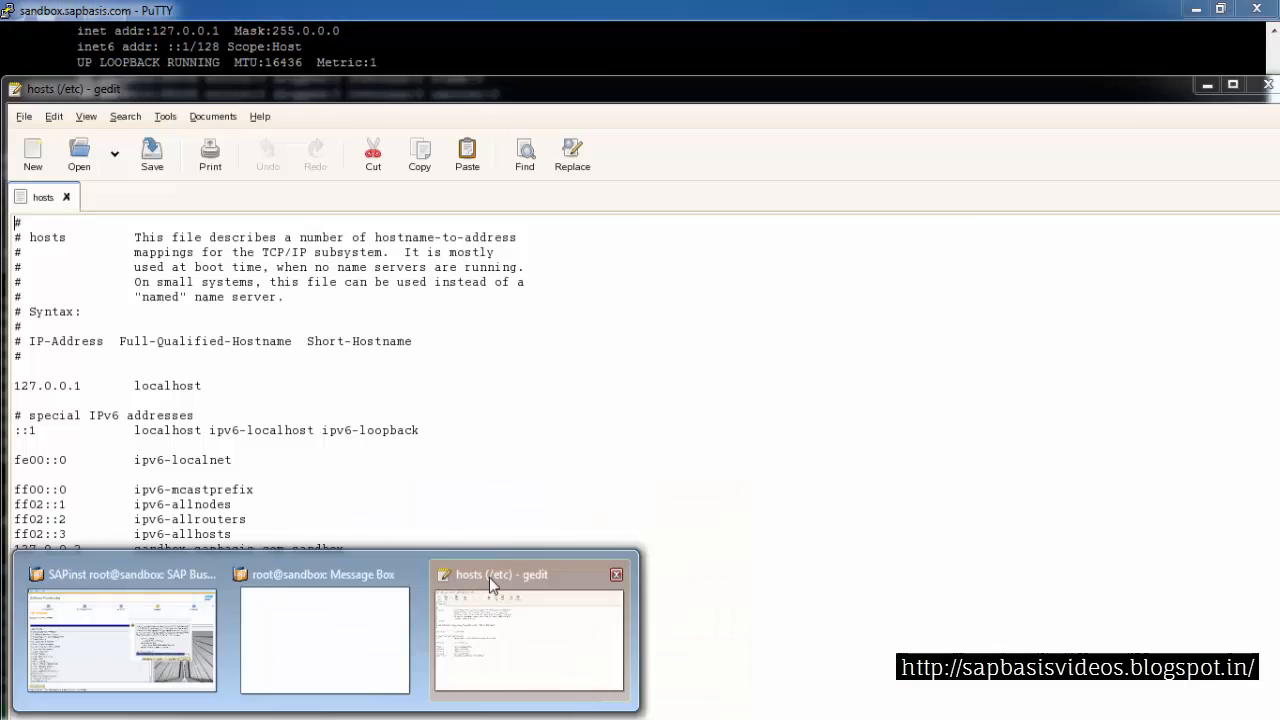
left_click(489, 577)
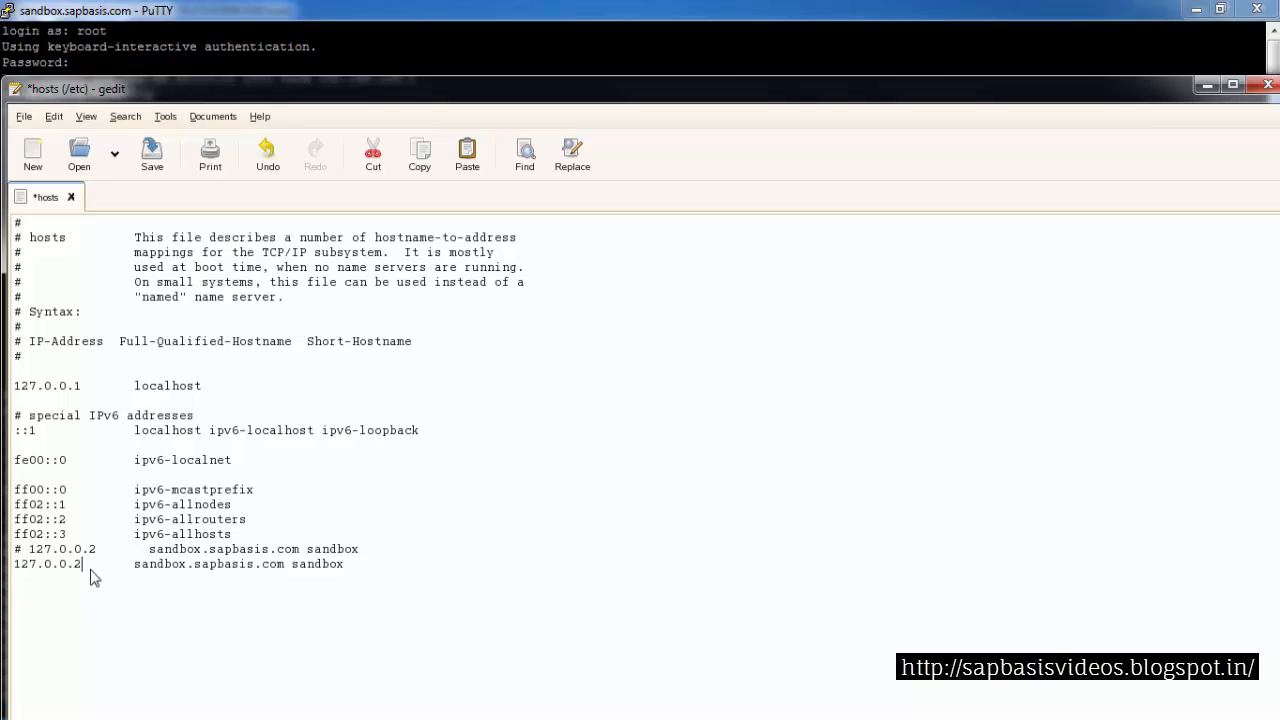
key("Left")
key("Right")
key("Right")
key("BackSpace")
key("BackSpace")
key("BackSpace")
key("BackSpace")
key("BackSpace")
key("BackSpace")
key("BackSpace")
key("BackSpace")
key("BackSpace")
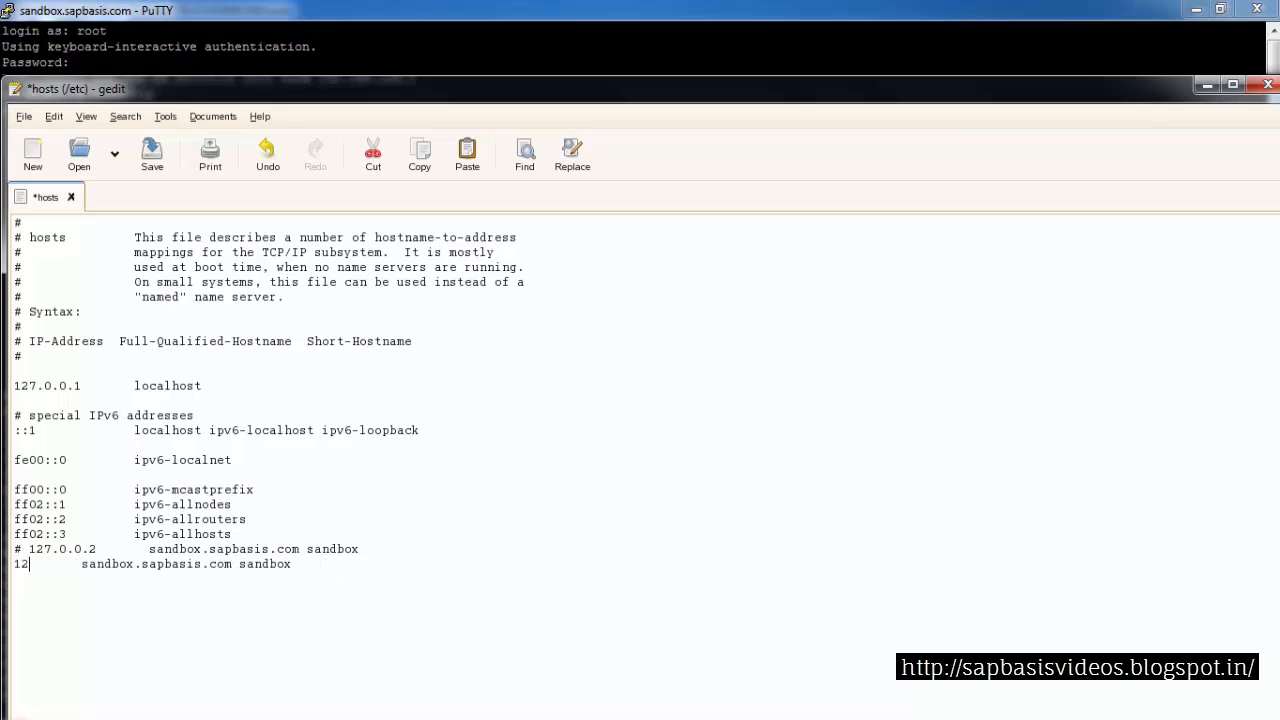
left_click(467, 158)
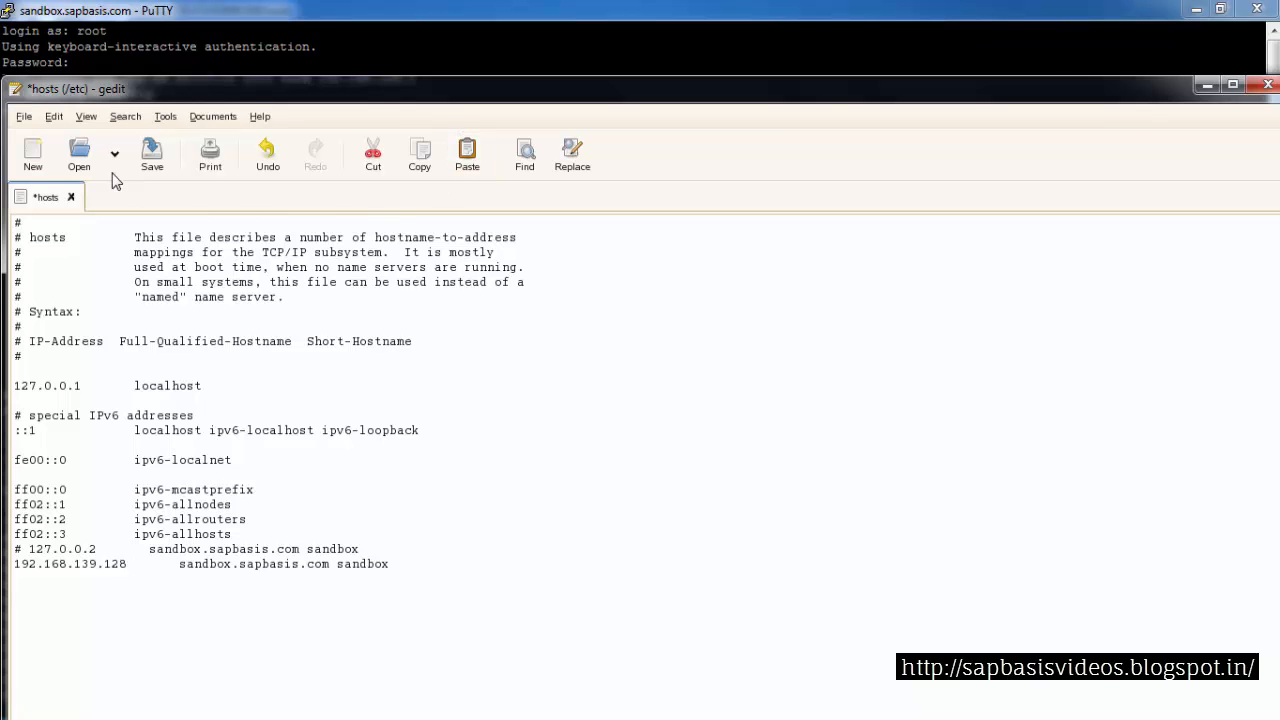
Save and close the hosts file, then clear the root terminal
left_click(26, 118)
left_click(46, 215)
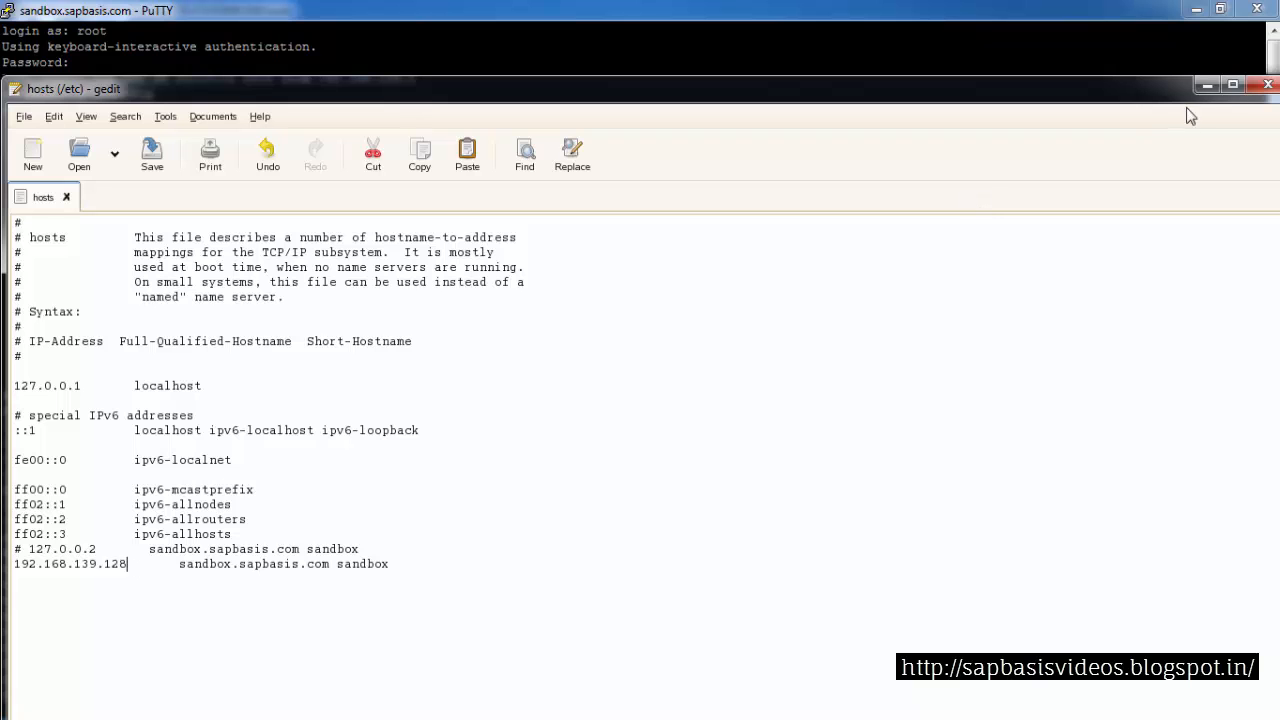
left_click(1263, 87)
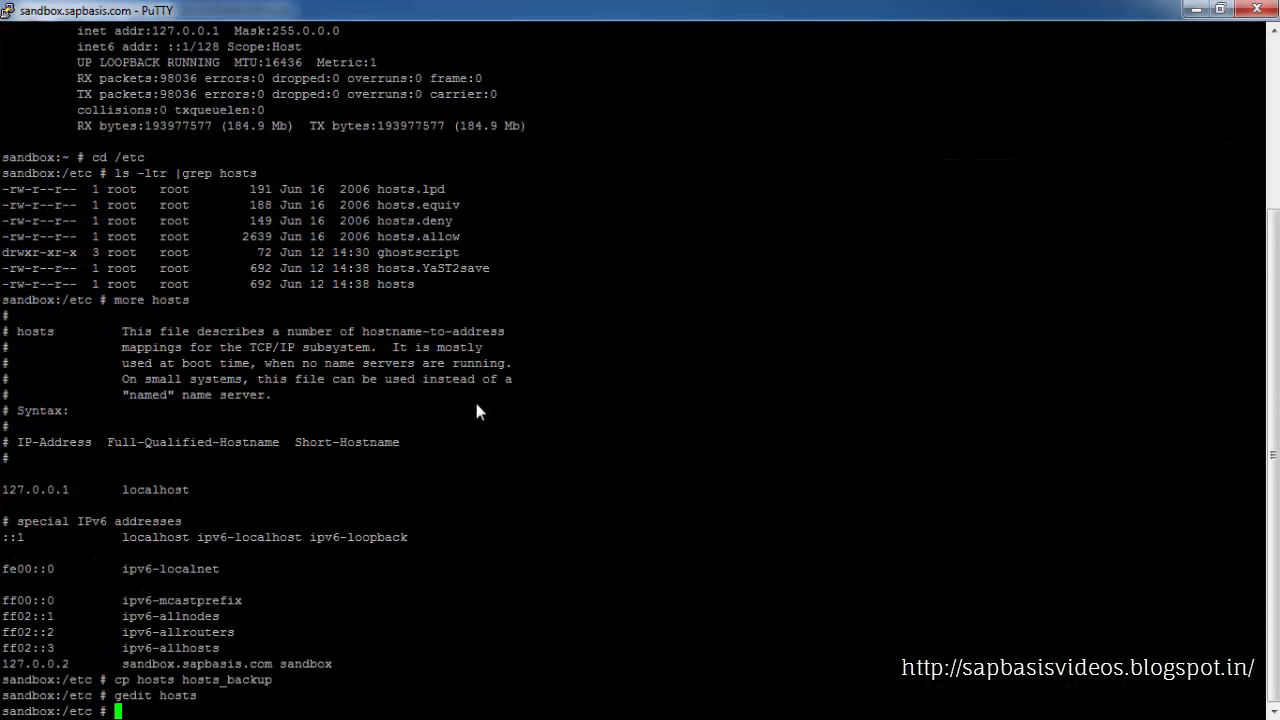
type("clear")
key("Return")
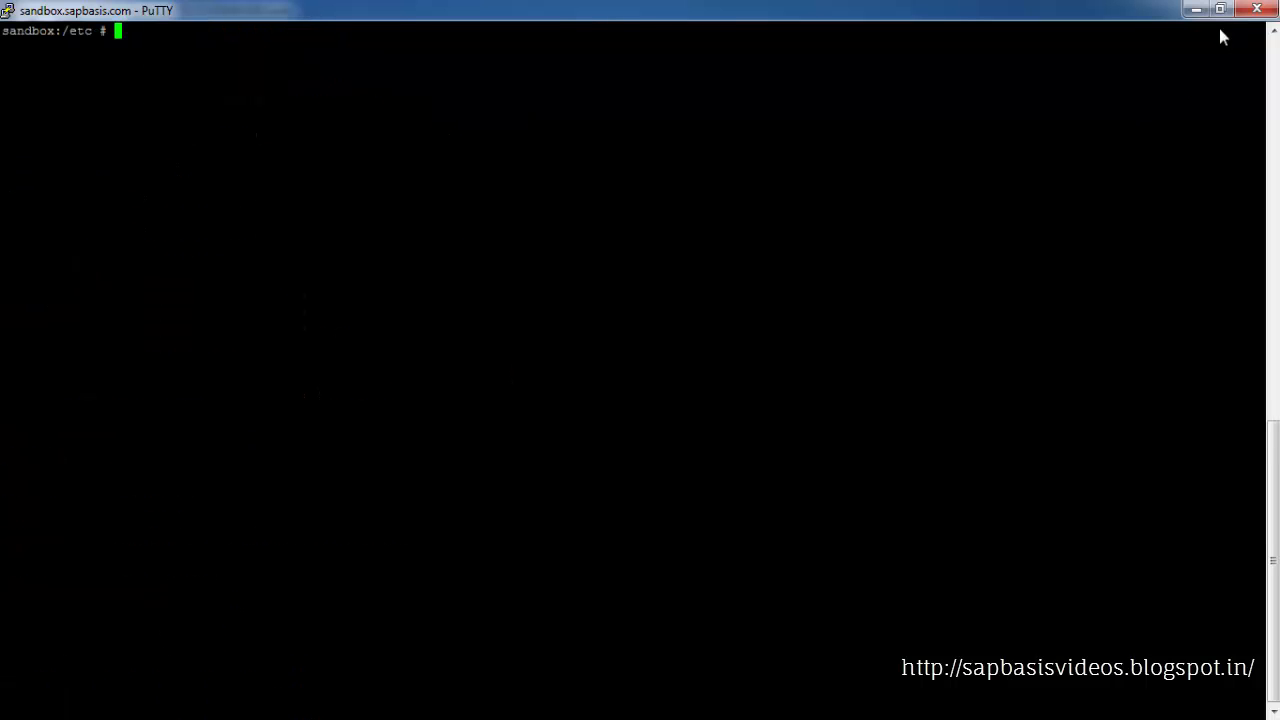
In the devadm session, rerun niping -v to verify host name resolution and clear the screen
left_click(258, 718)
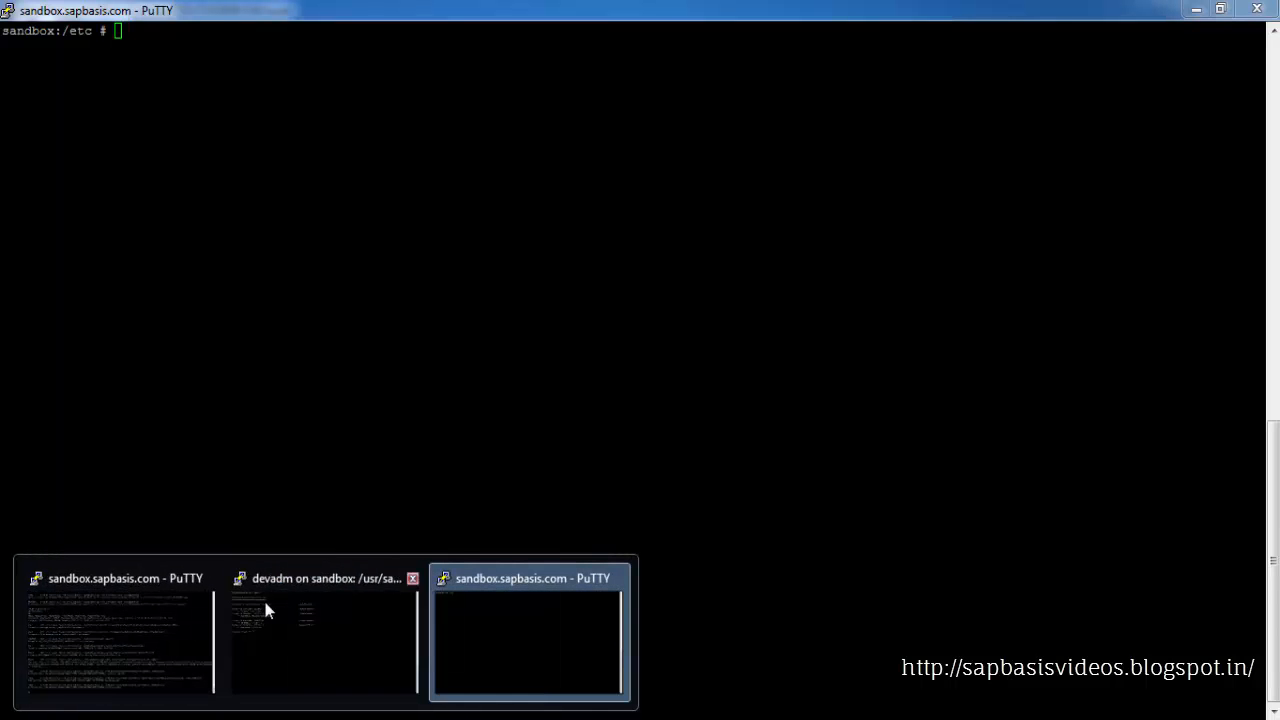
left_click(300, 640)
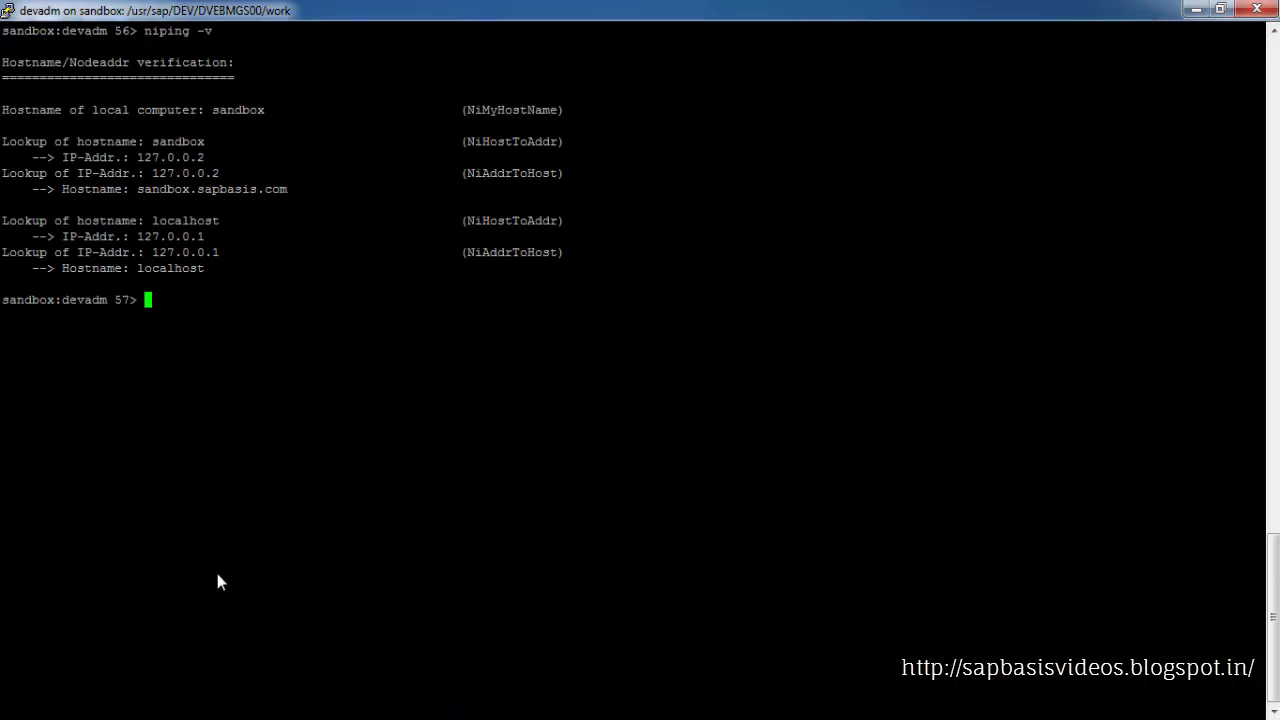
key("Up")
key("Return")
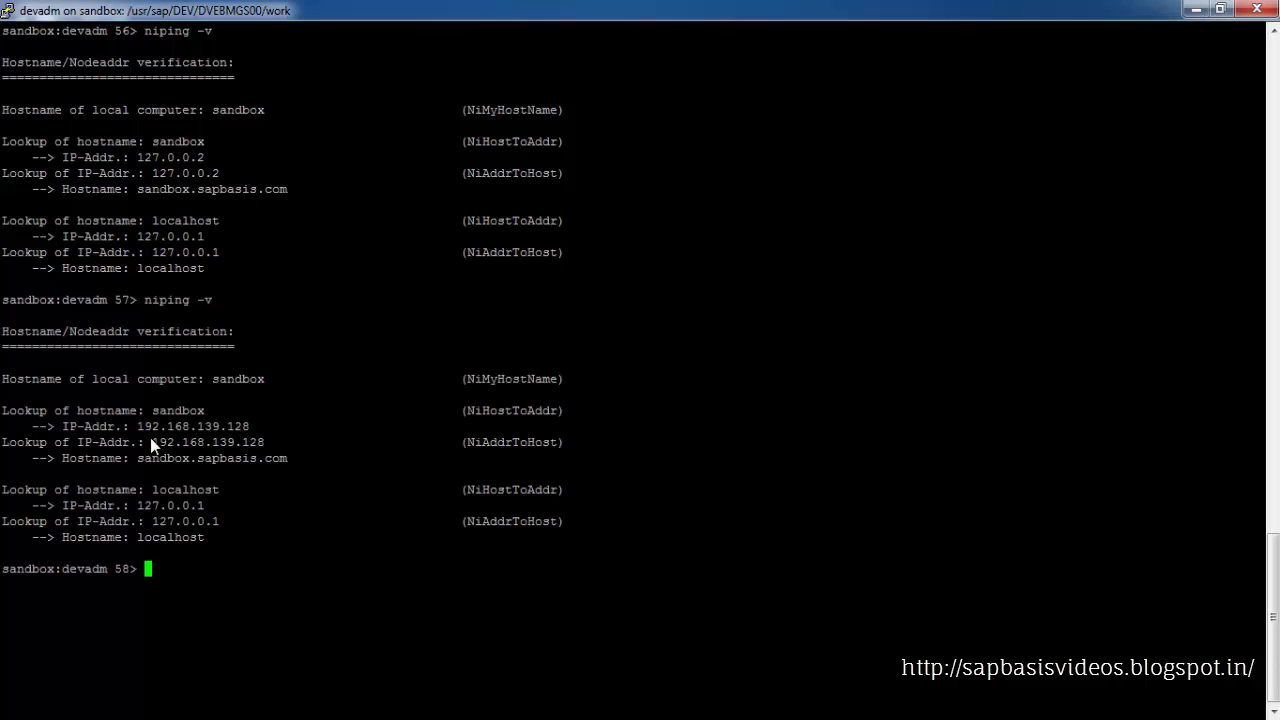
left_click_drag(138, 427, 245, 423)
type("clear")
key("Return")
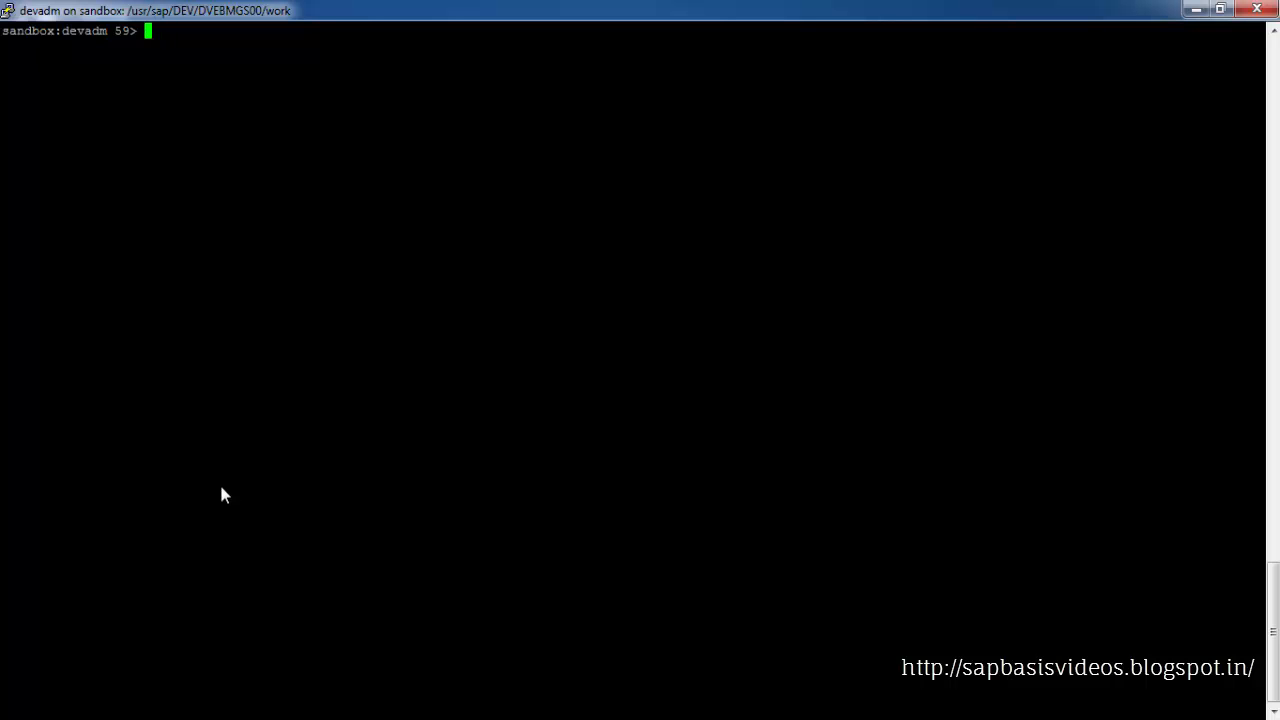
Go to the profile directory with cdpro and list its files with ls -ltr
type("cdpro")
key("Return")
type("l")
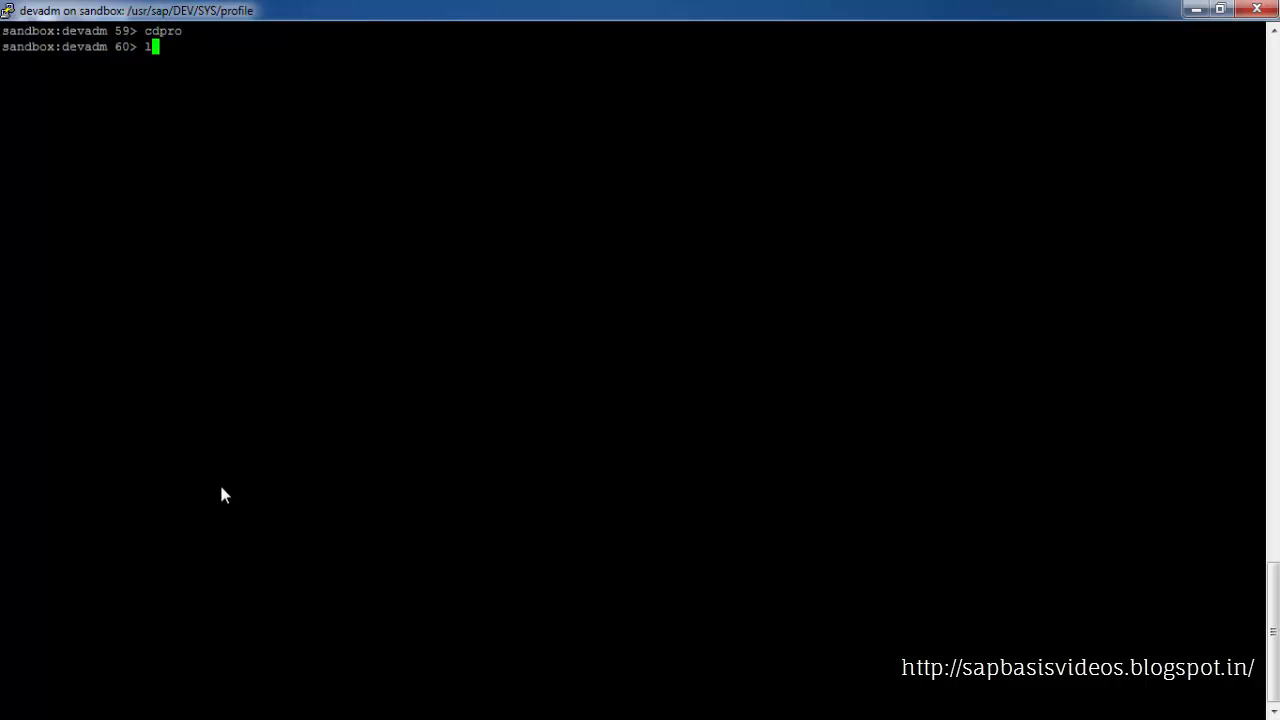
type("s -ltr")
key("Return")
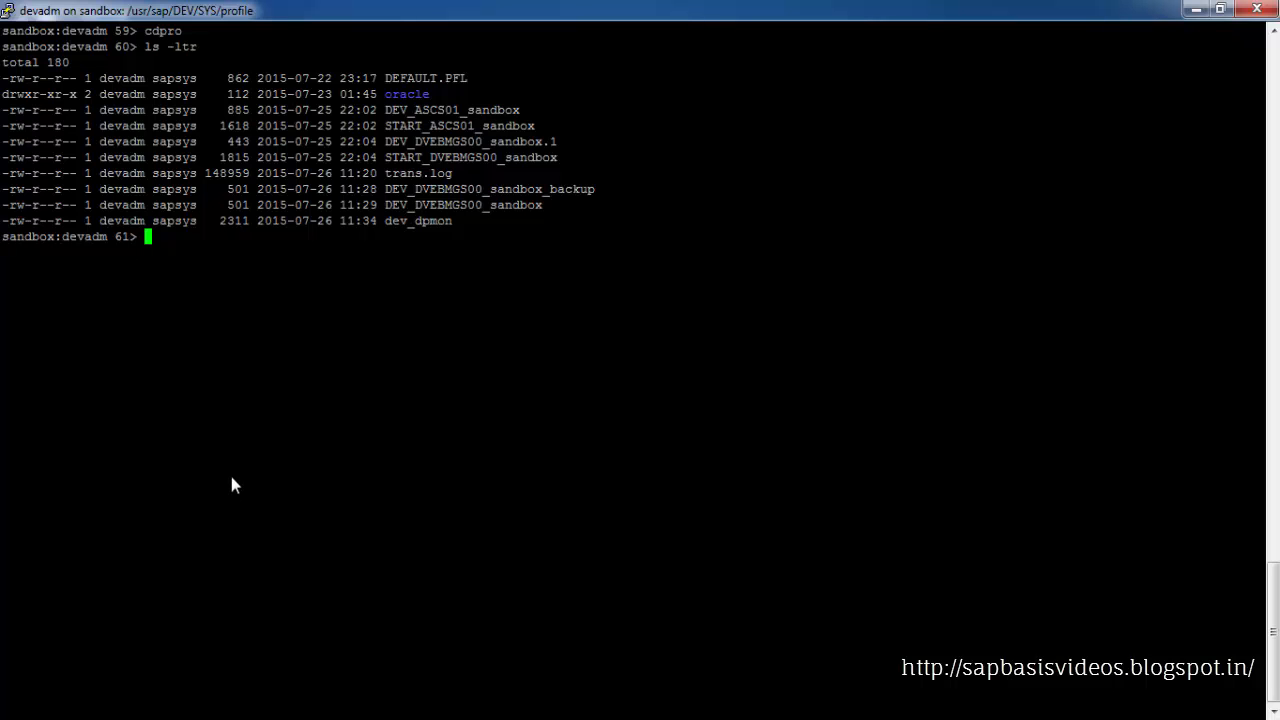
Run dpmon with pf=DEV_DVEBMGS00_sandbox to check the dispatcher status
type("dpmon pf=")
double_click(436, 203)
right_click(437, 297)
key("Return")
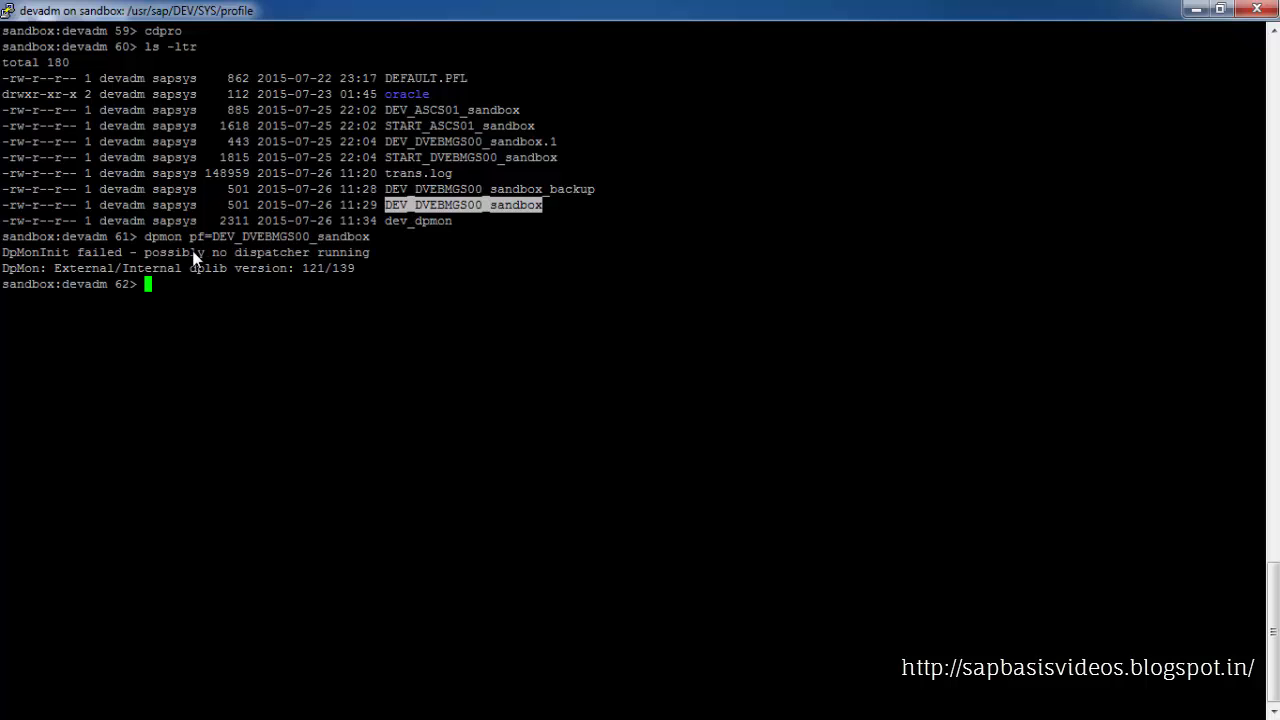
left_click_drag(214, 254, 368, 264)
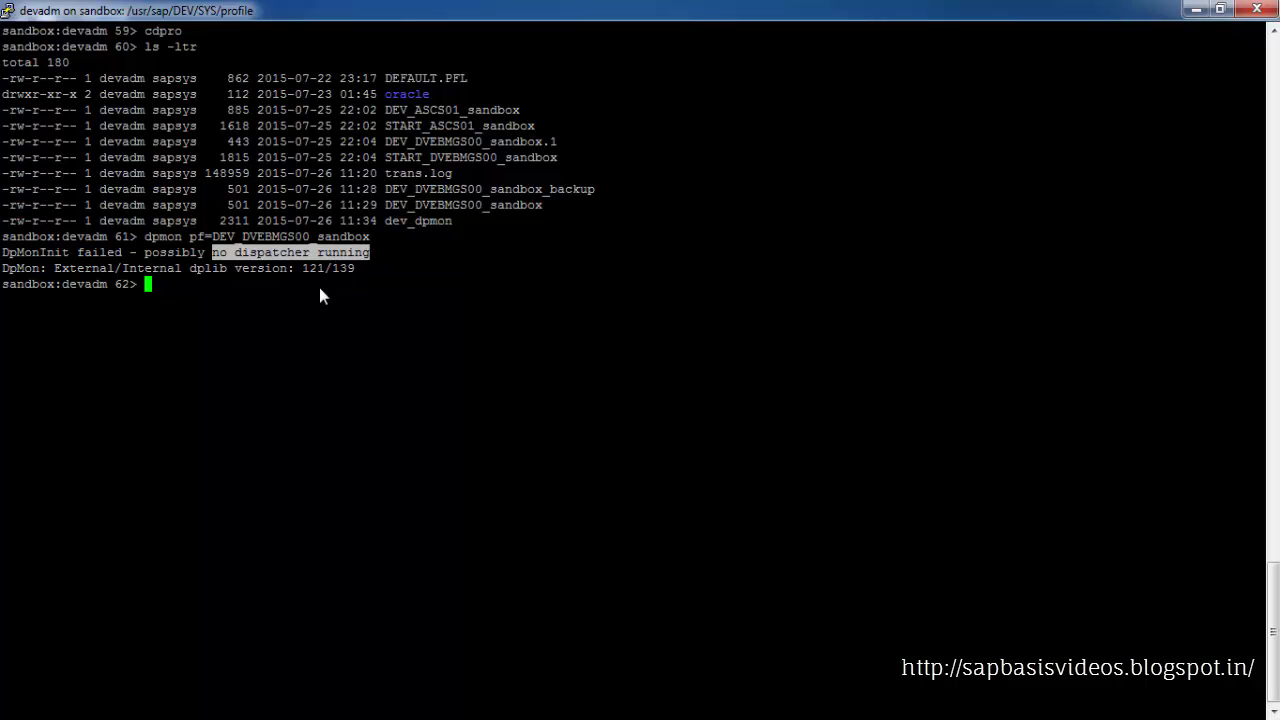
Stop the SAP instances with stopsap r3
type("stopsap r3")
key("Return")
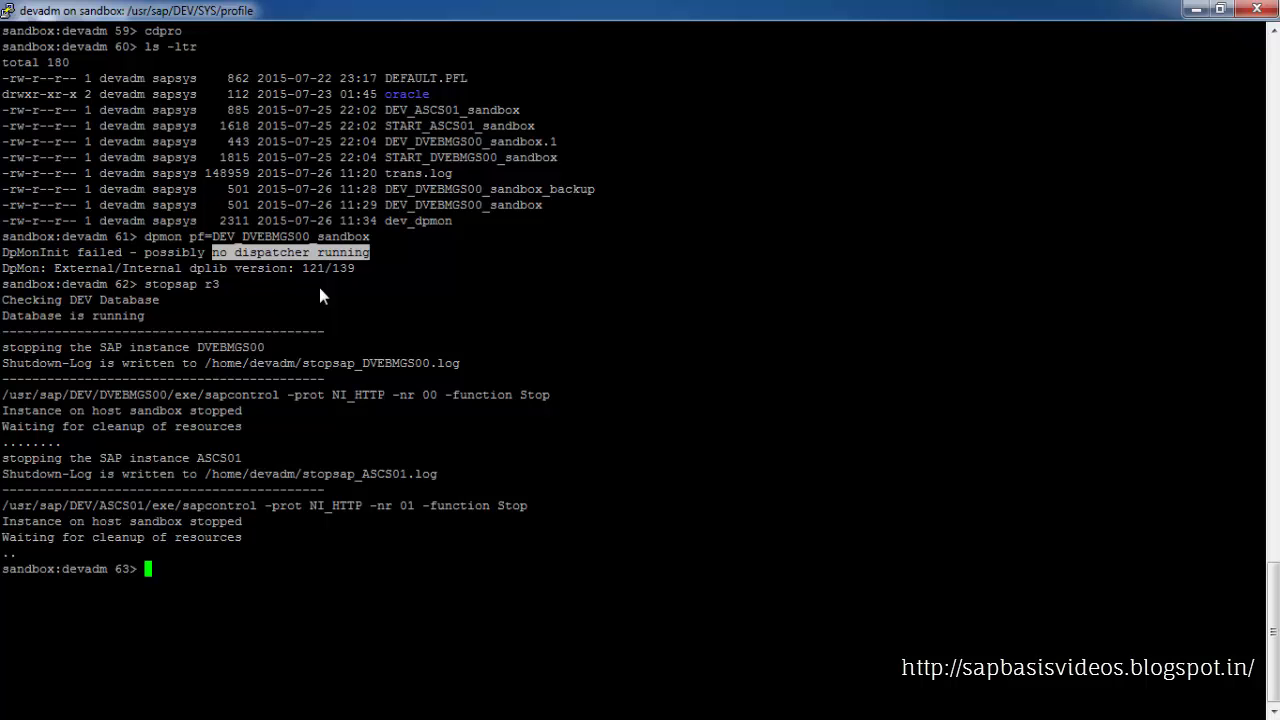
List the running devadm processes with ps -ef | grep devadm
type("ps -ef |grep devadm")
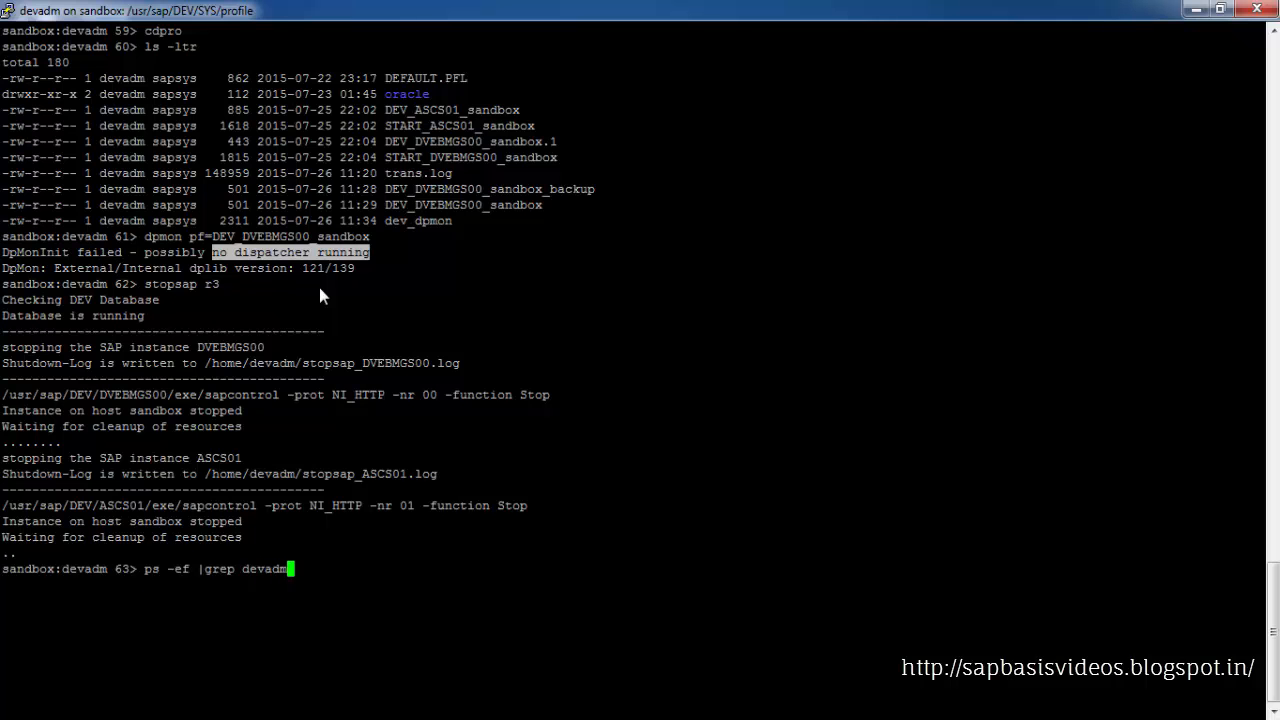
key("Return")
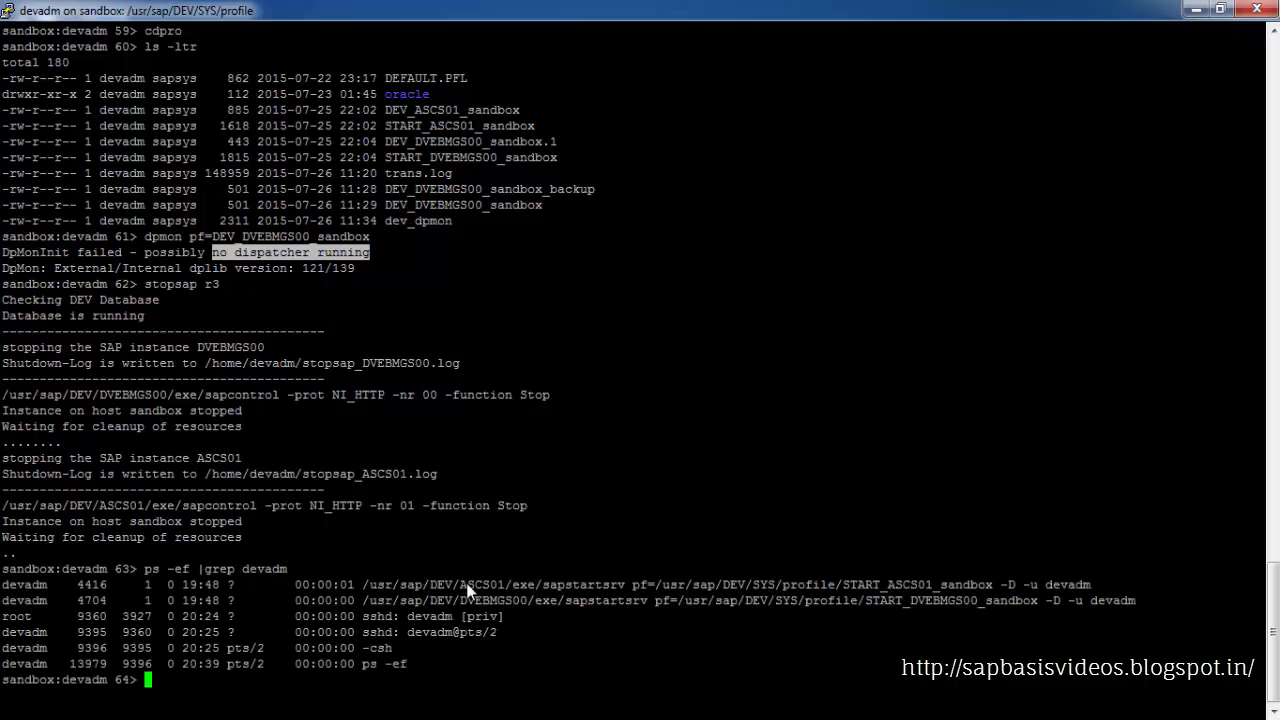
left_click_drag(498, 585, 509, 597)
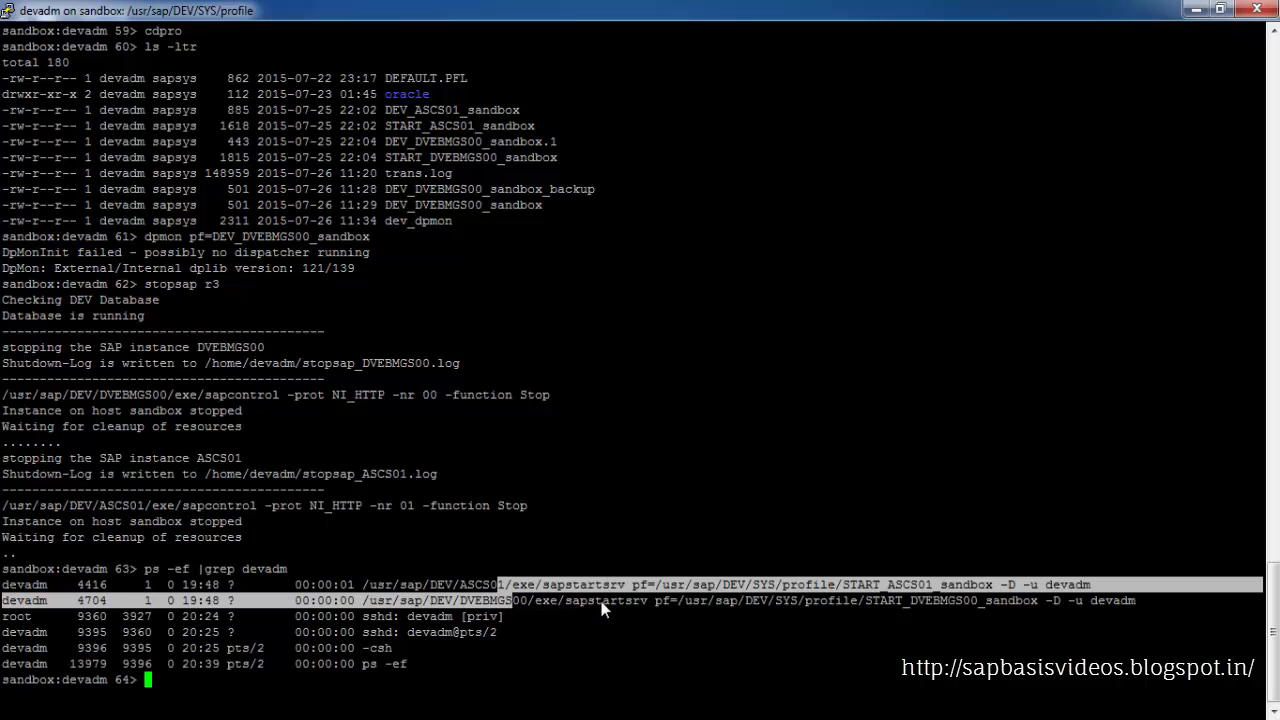
Stop the startup agents with stopsap sapstartsrv
left_click(579, 542)
type("stop")
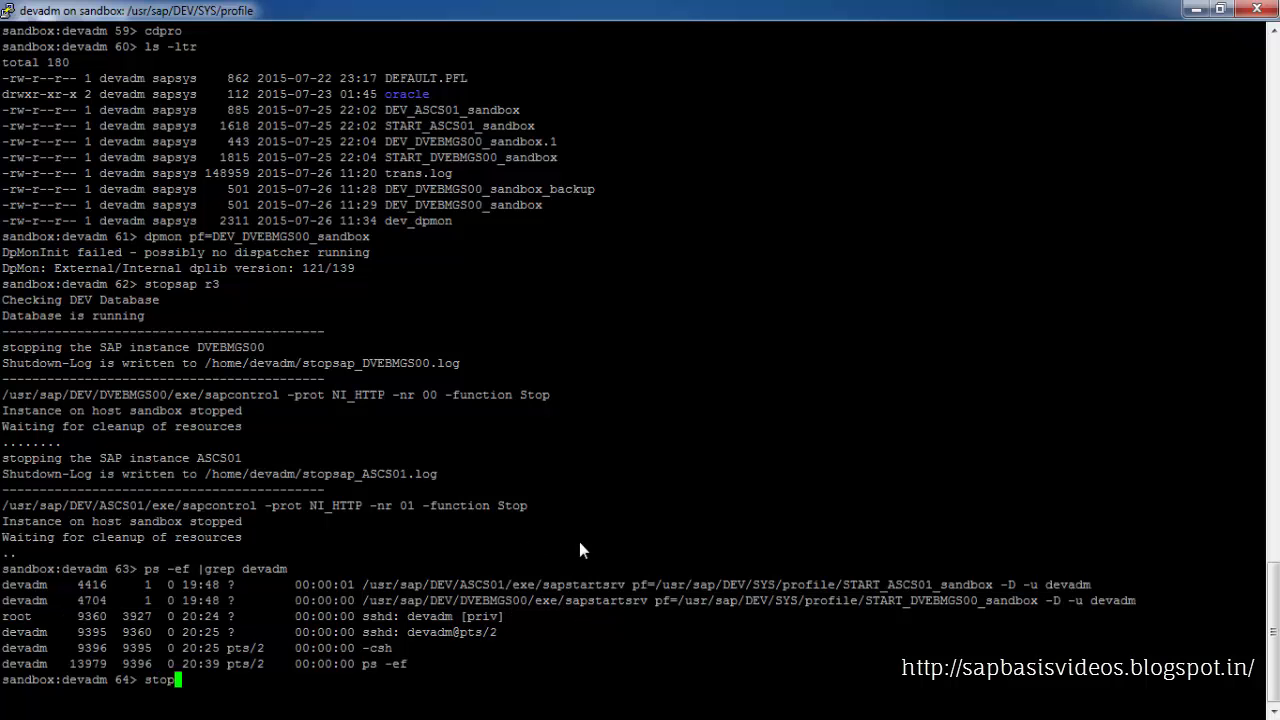
type("sap")
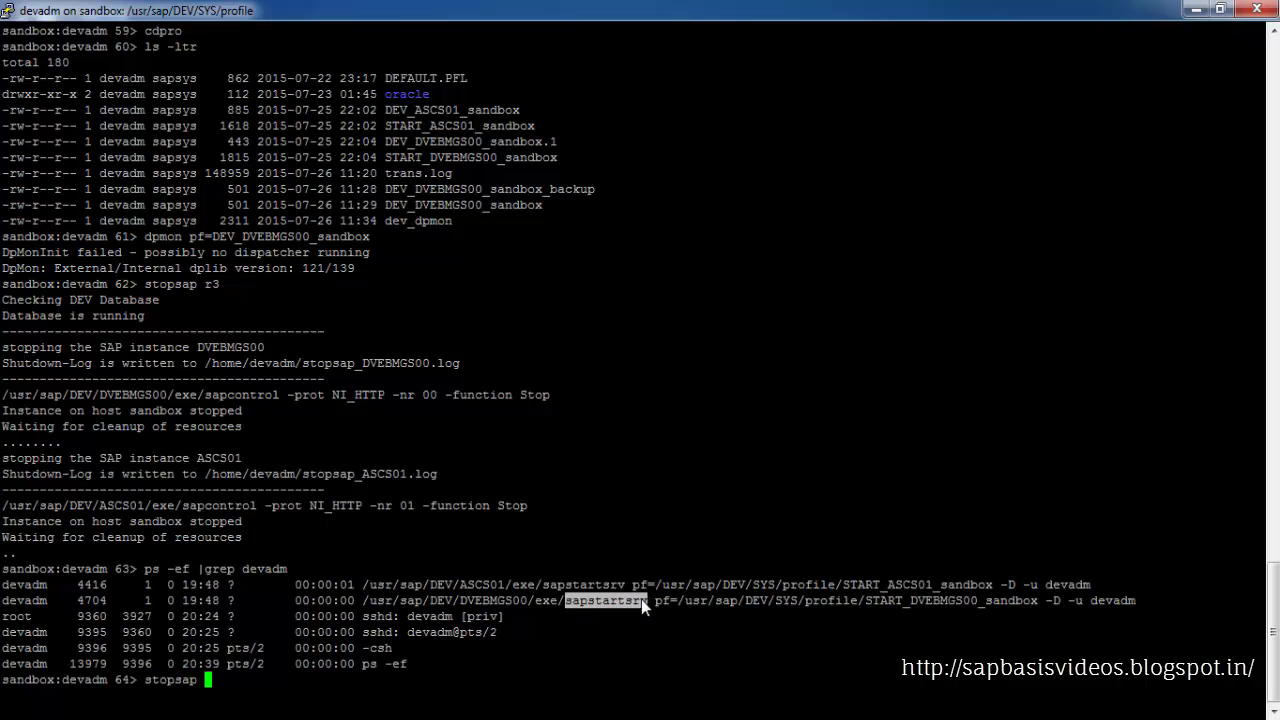
right_click(641, 599)
key("Return")
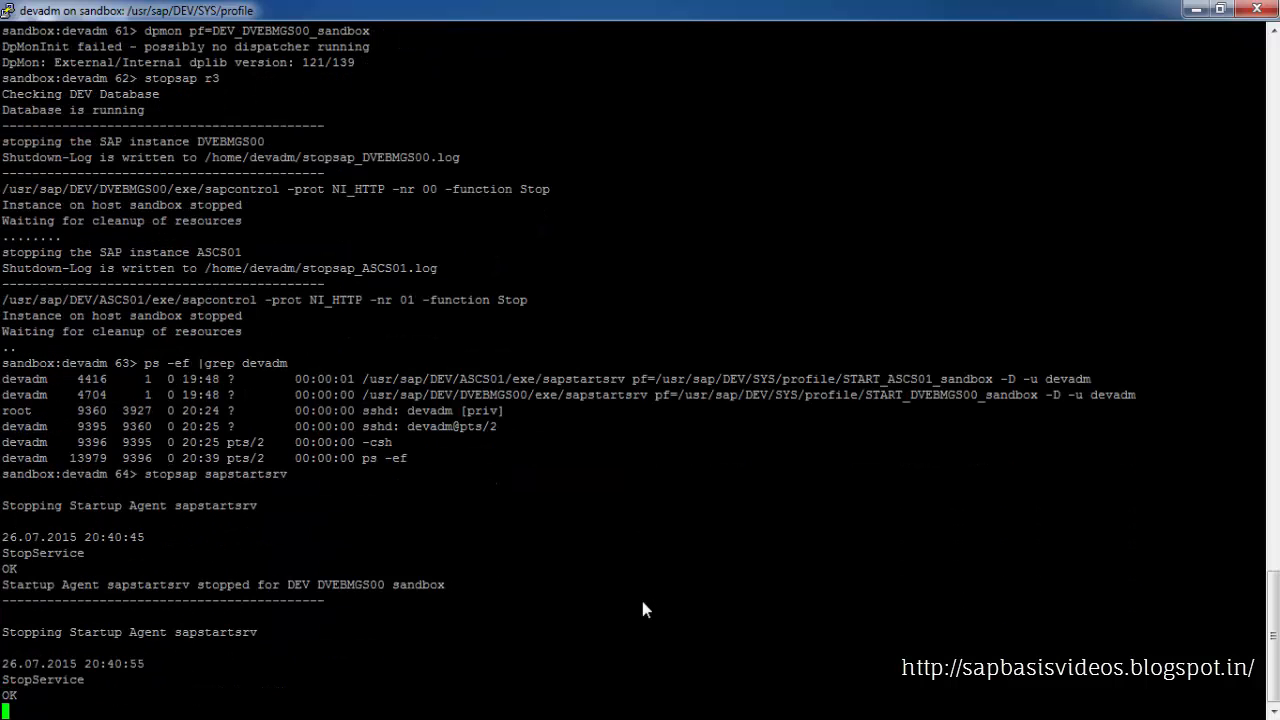
Clear the terminal and check the remaining devadm processes with ps -ef | grep devadm
type("clear")
key("Return")
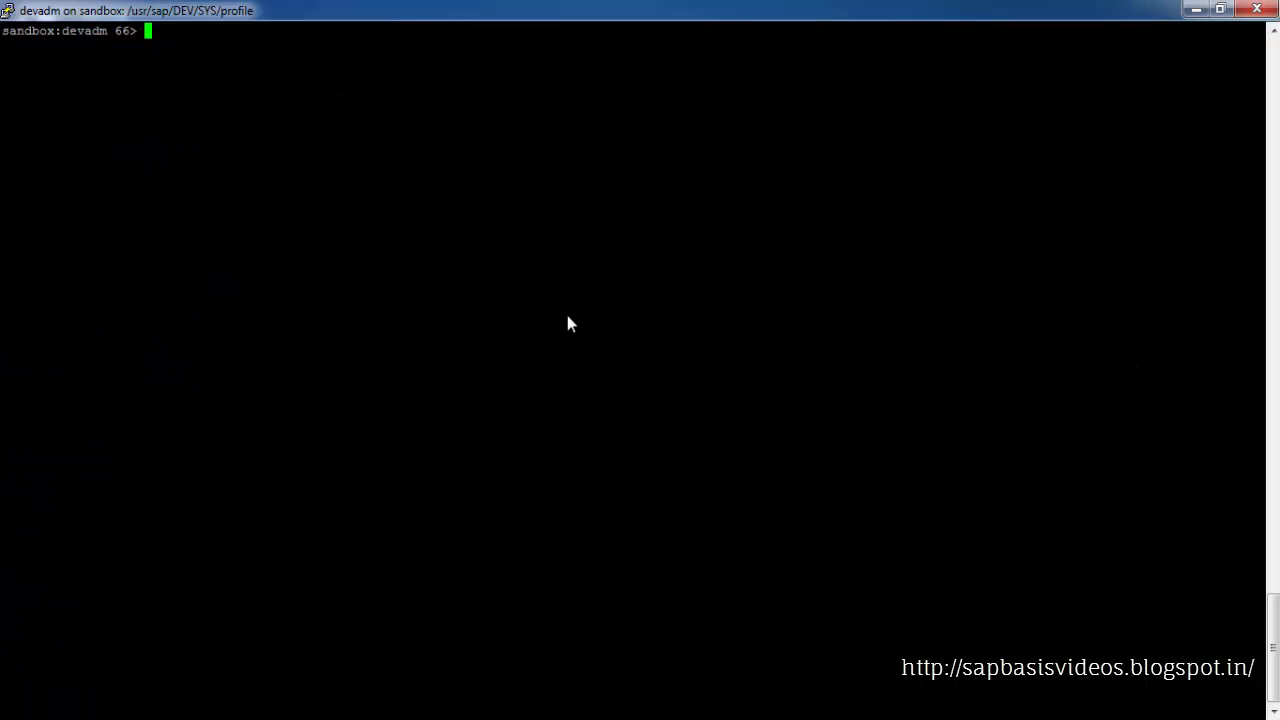
type("ps -ef | grep devadm")
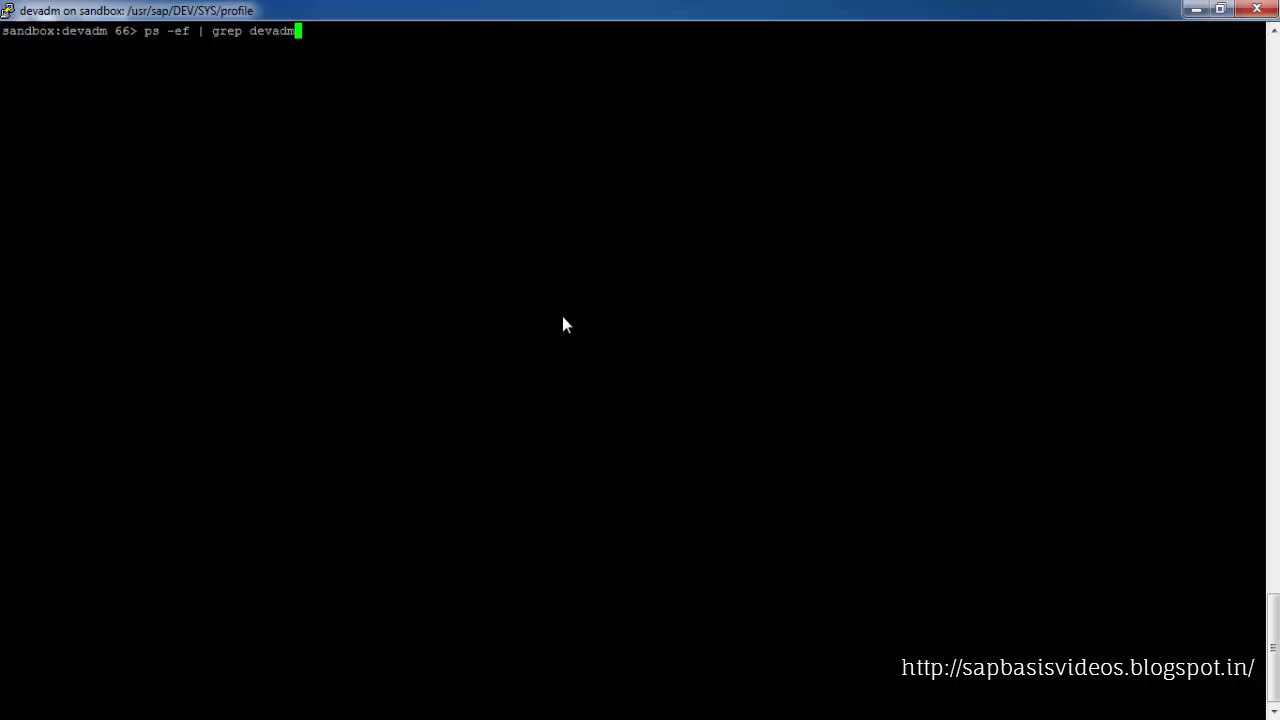
key("Return")
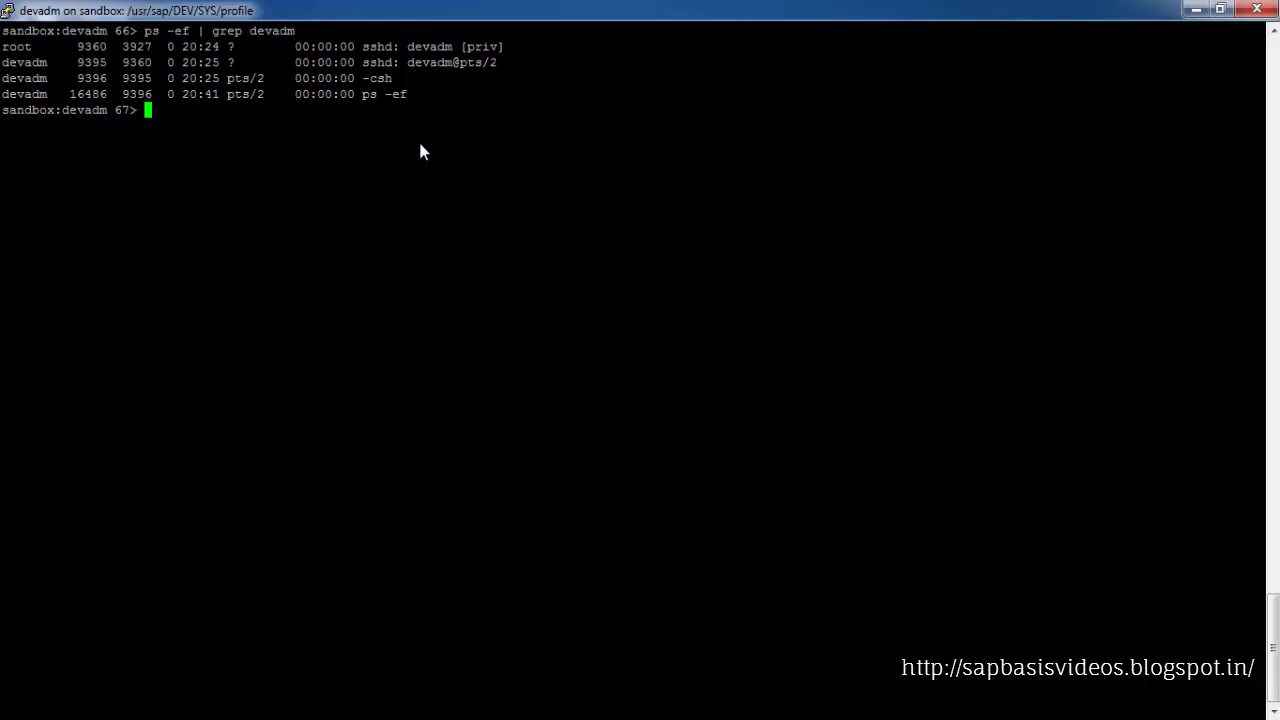
Remove leftover IPC objects of instances 00 and 01 with cleanipc 00 01 remove
type("cleanipc")
type("00 01 remove")
key("Return")
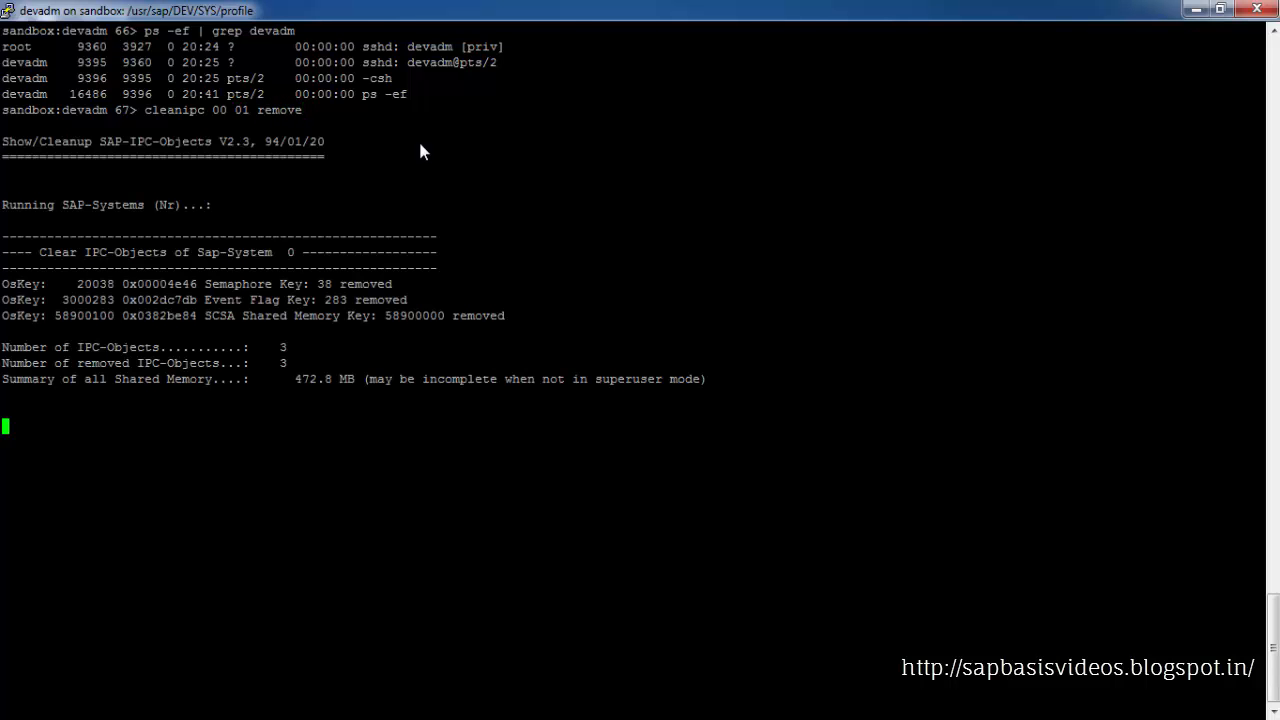
Clear the terminal and start the SAP system with startsap r3
type("clear")
key("Return")
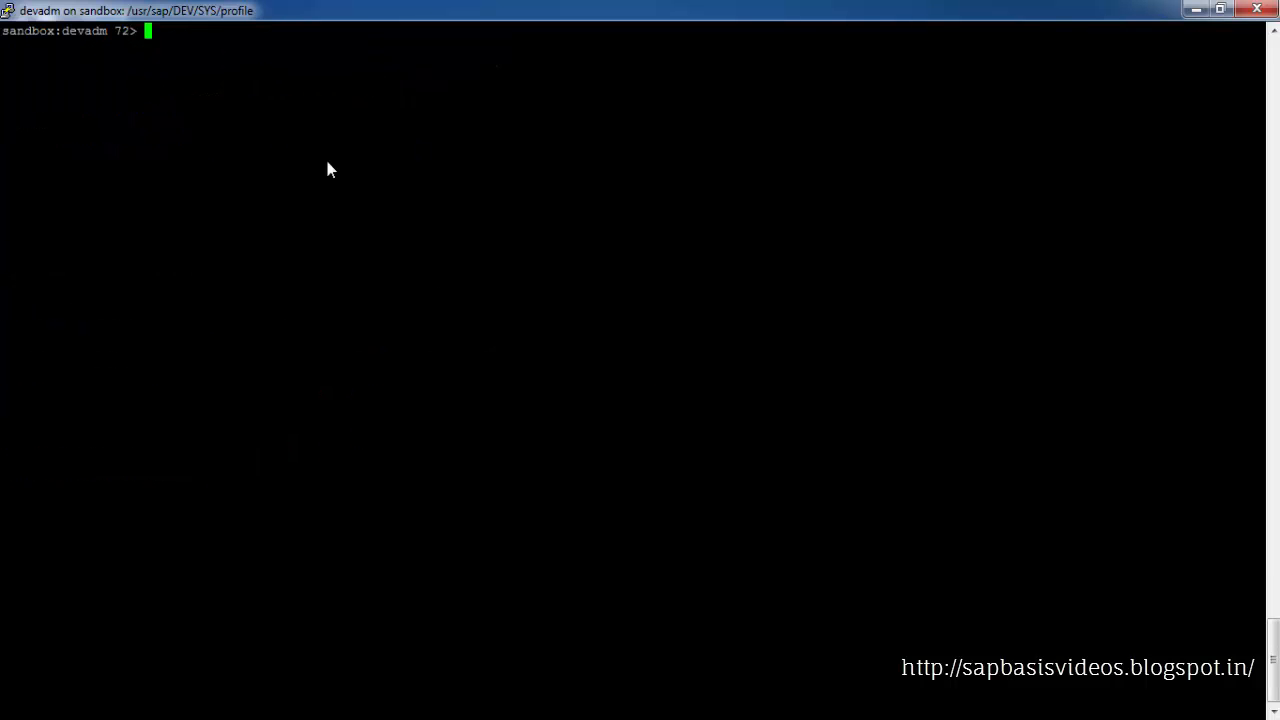
type("startsap r3")
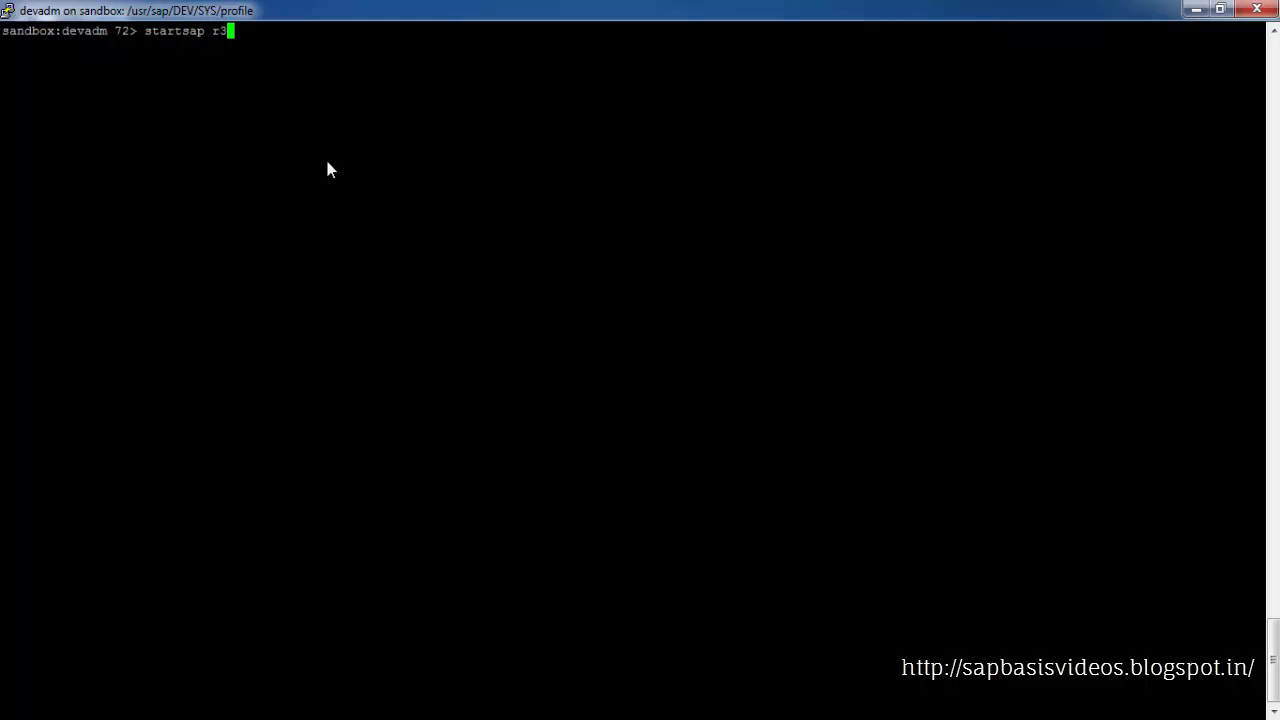
key("Return")
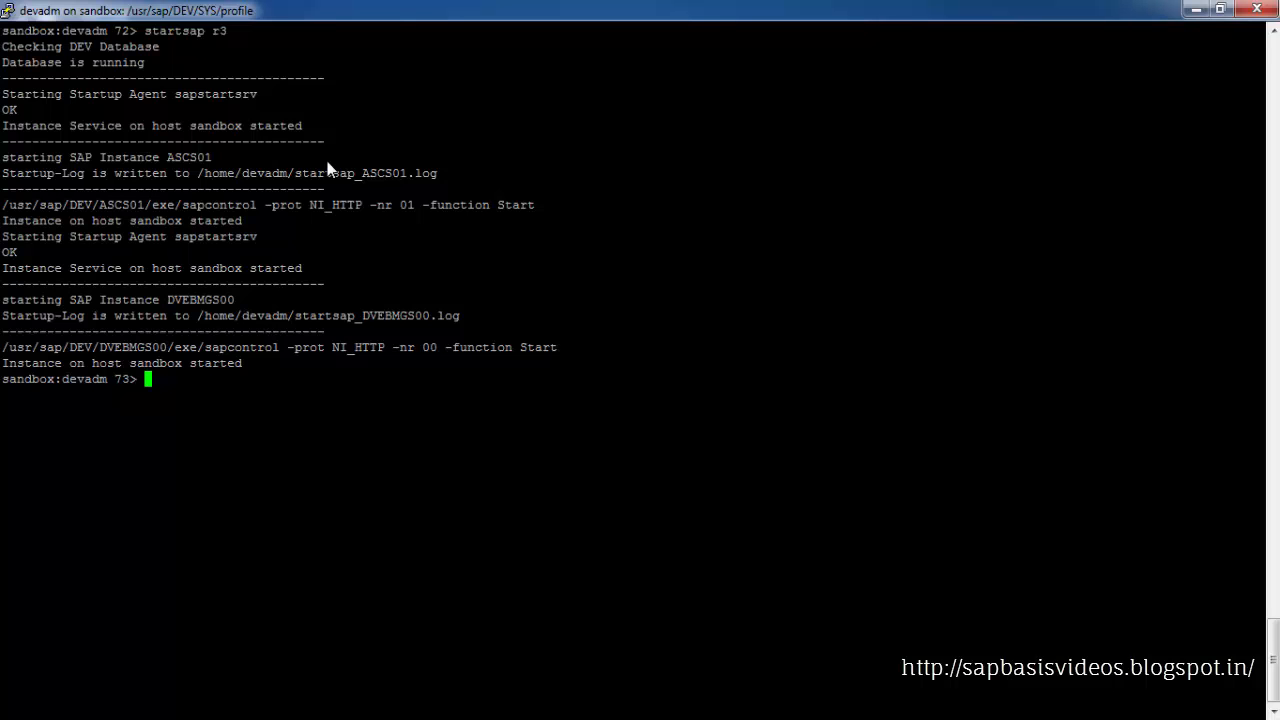
Change to the profile directory with cdpro and list its files with ls -ltr
type("cdpro")
key("Return")
type("ls -ltr")
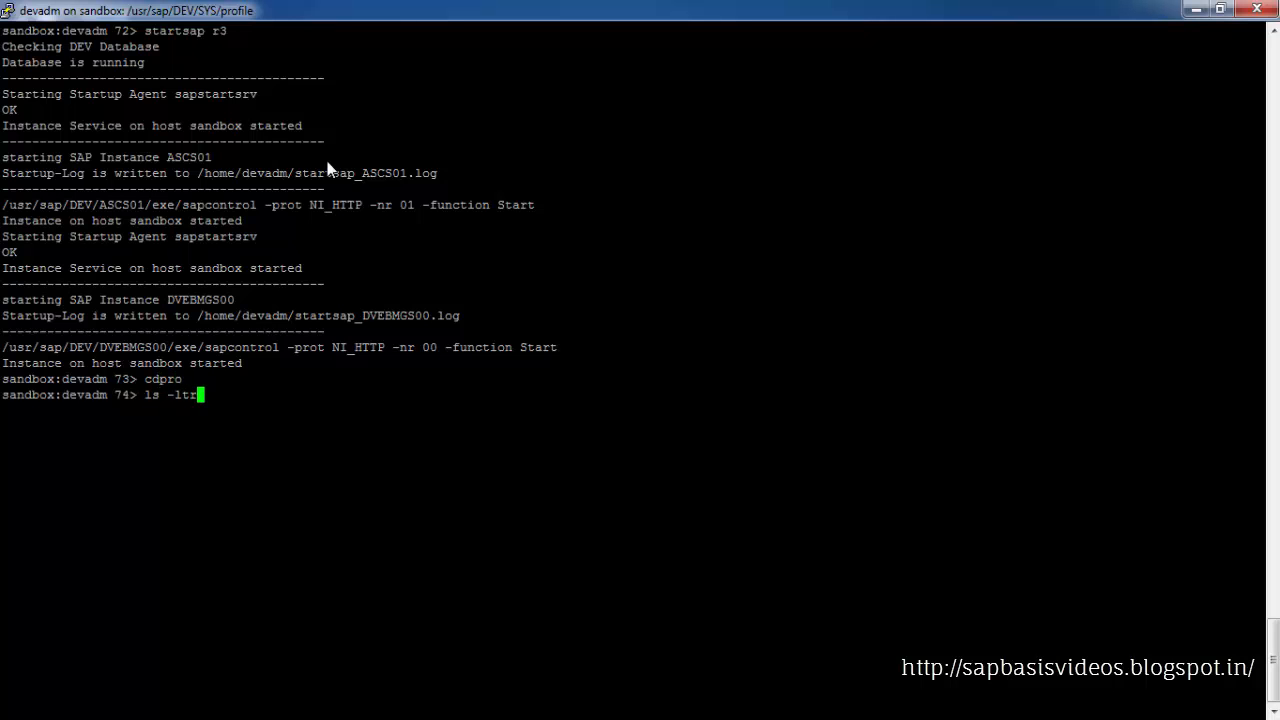
key("Return")
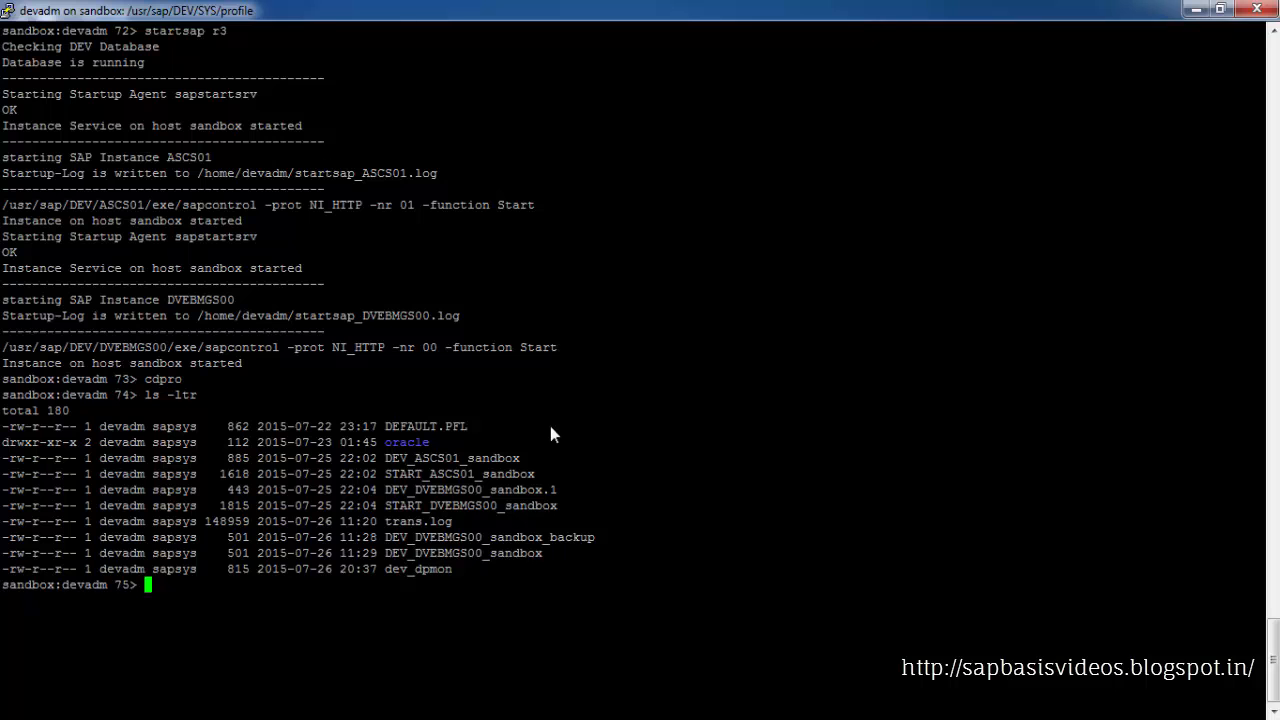
Open the dispatcher monitor with dpmon pf=DEV_DVEBMGS00_sandbox, copying the profile name from the listing
type("dpmon pf=")
double_click(491, 552)
right_click(644, 518)
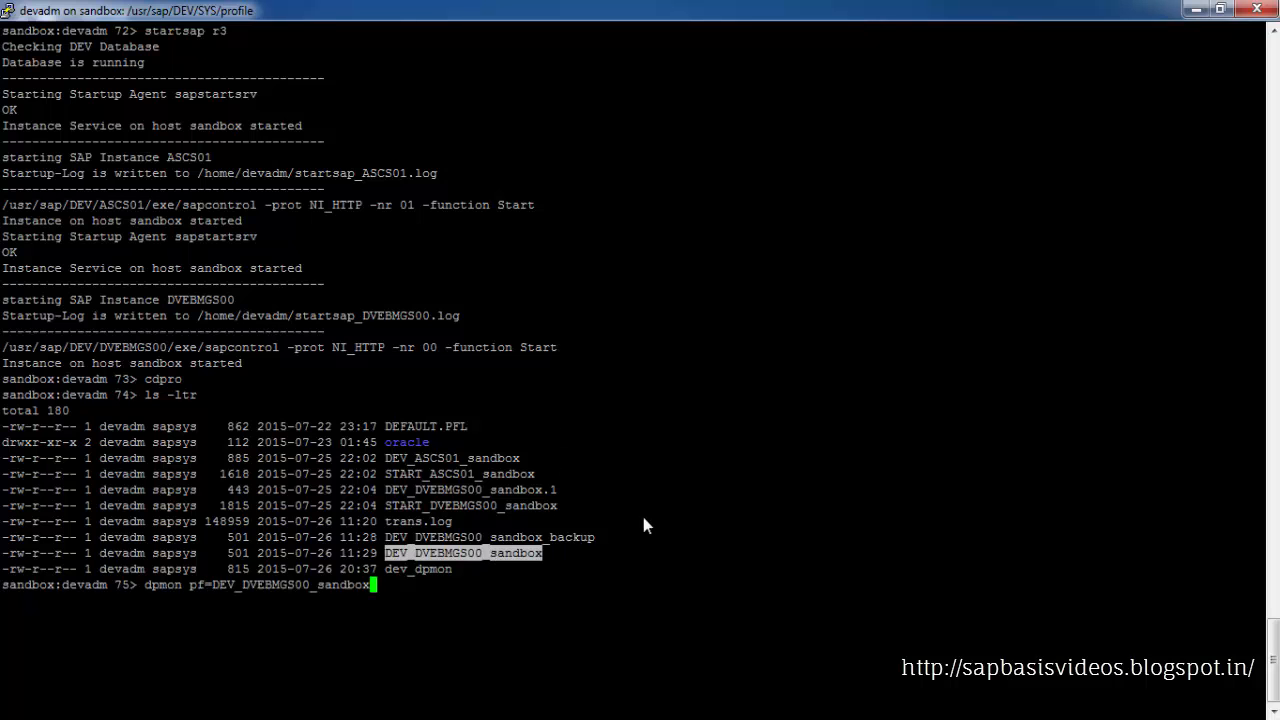
key("Return")
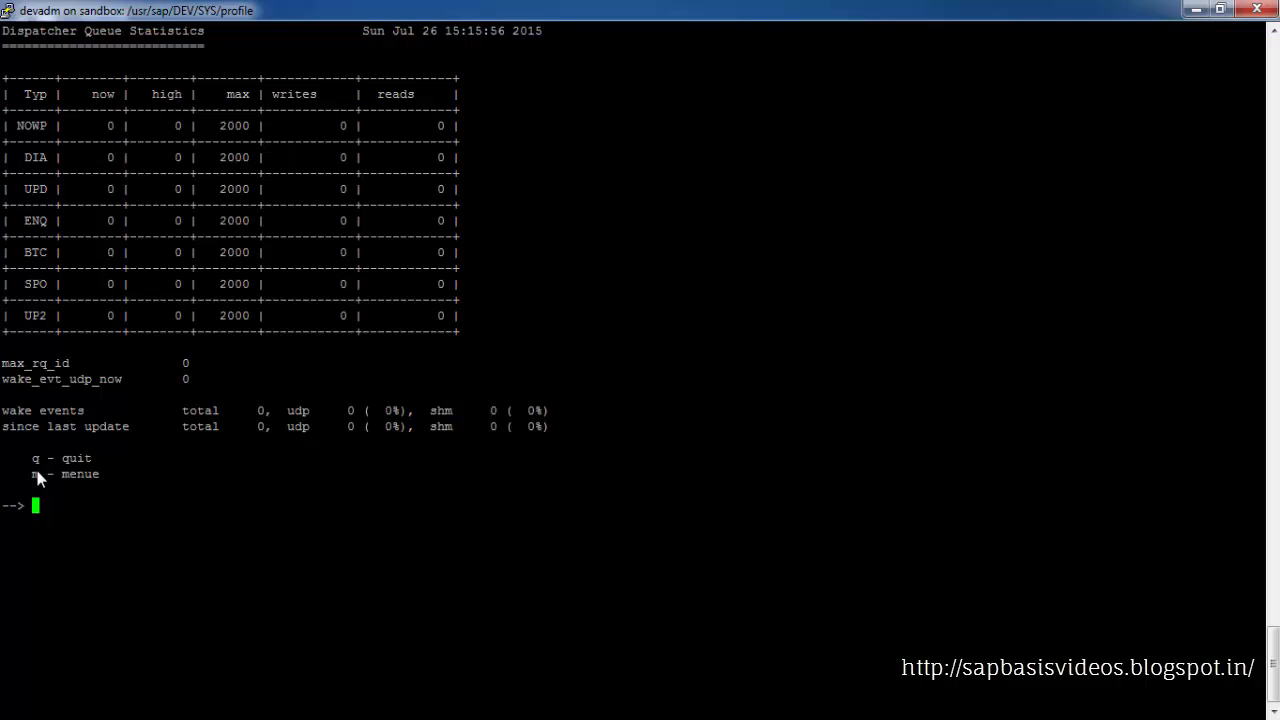
Display the work process table from the dpmon menu, then quit the monitor and clear the terminal
type("m")
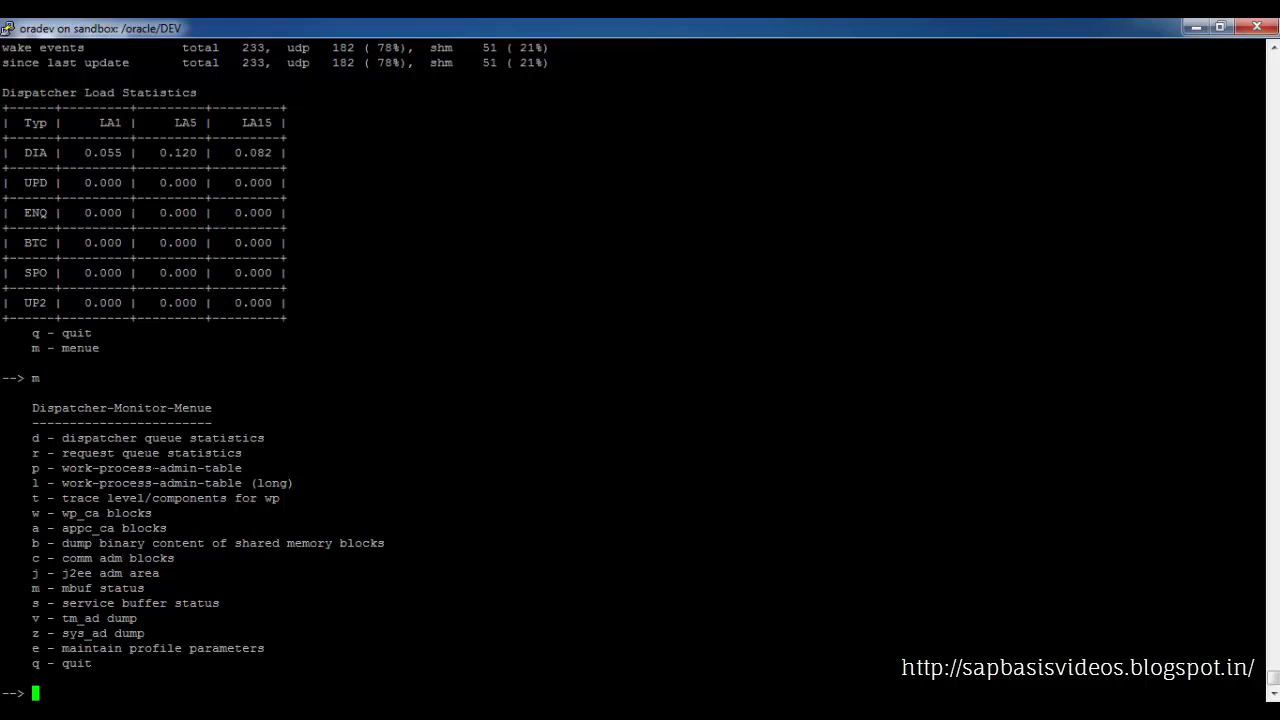
type("p")
key("Return")
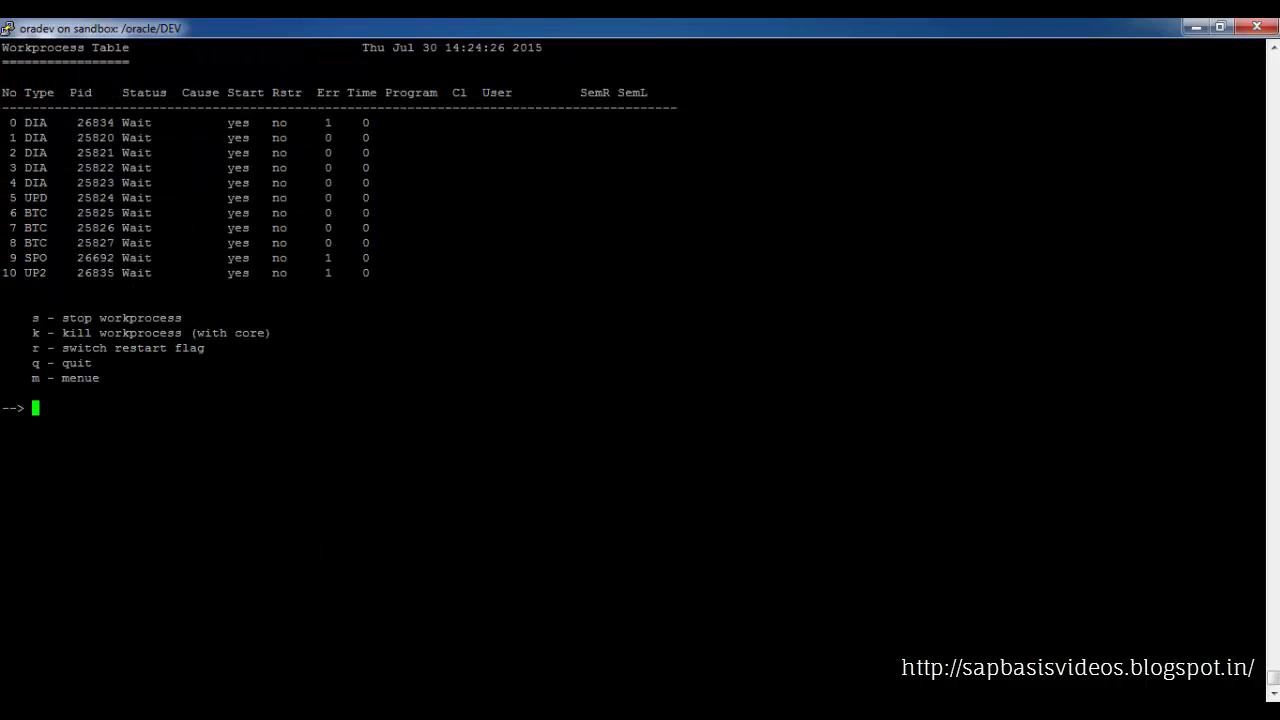
left_click_drag(2, 122, 157, 257)
left_click(157, 257)
type("q")
key("Return")
type("clear")
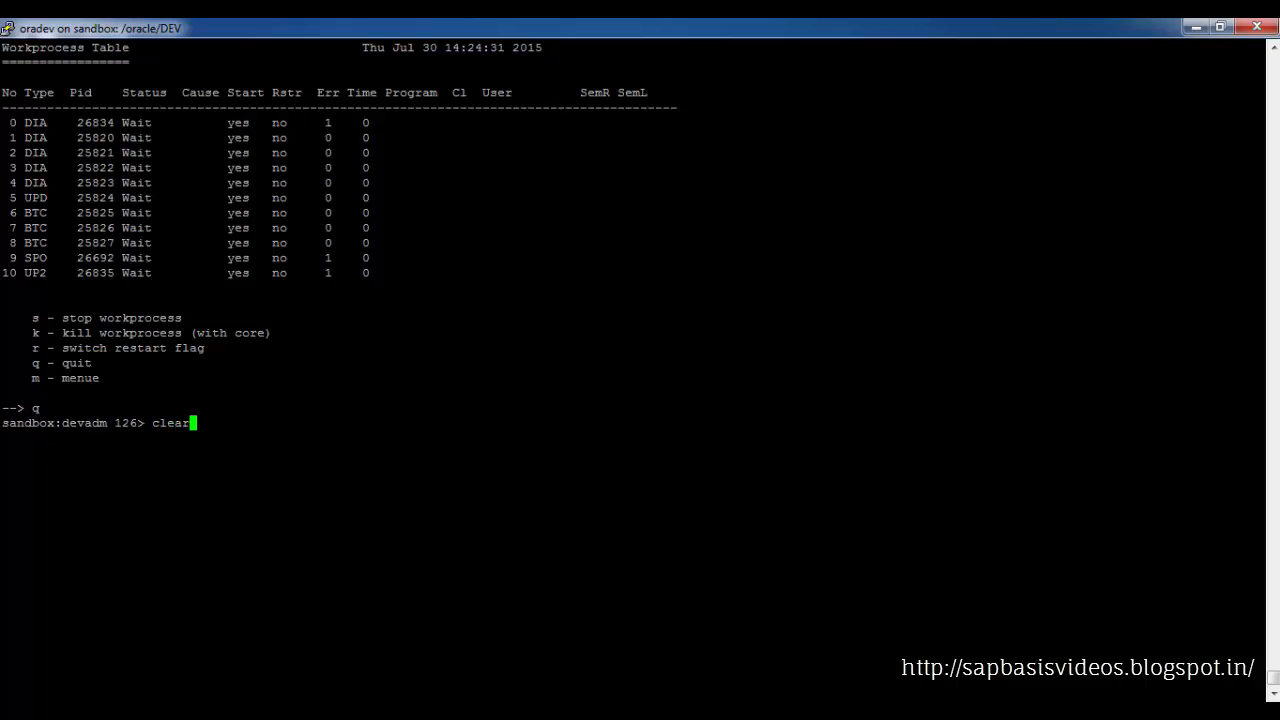
key("Return")
Return to the SAPinst error message and retry the failed Start instance step
key("alt+Tab")
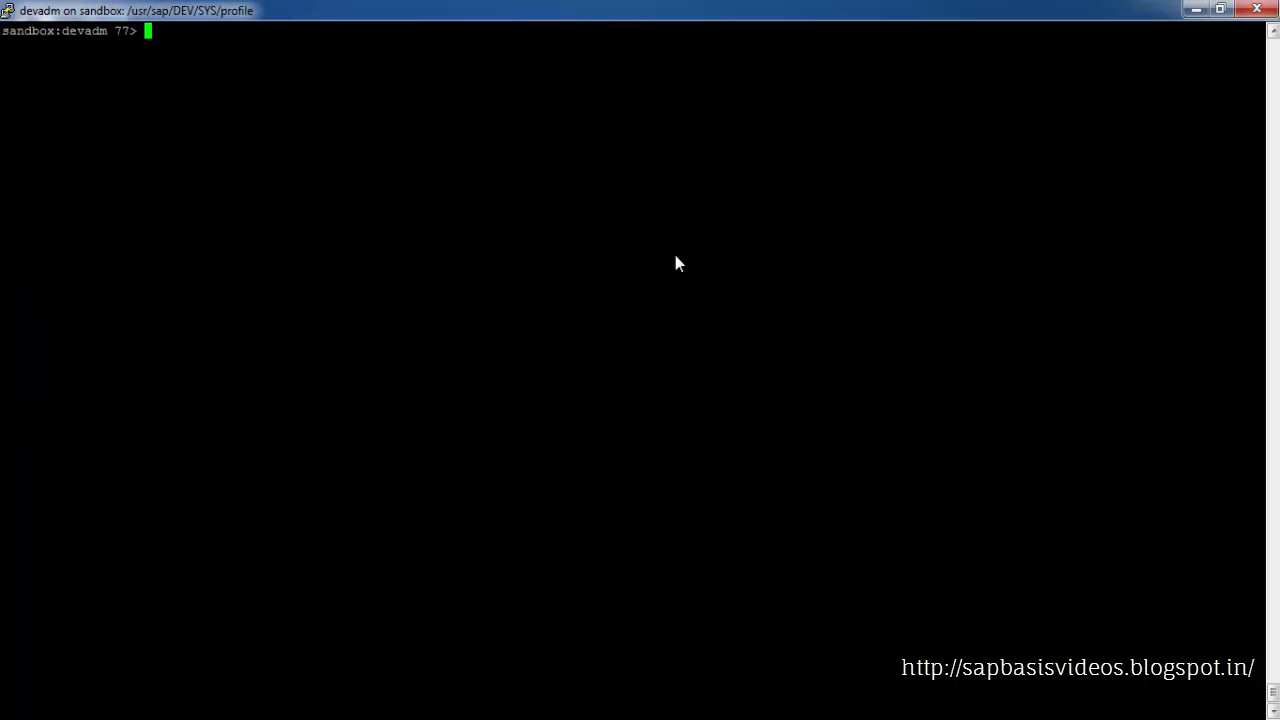
left_click(1196, 9)
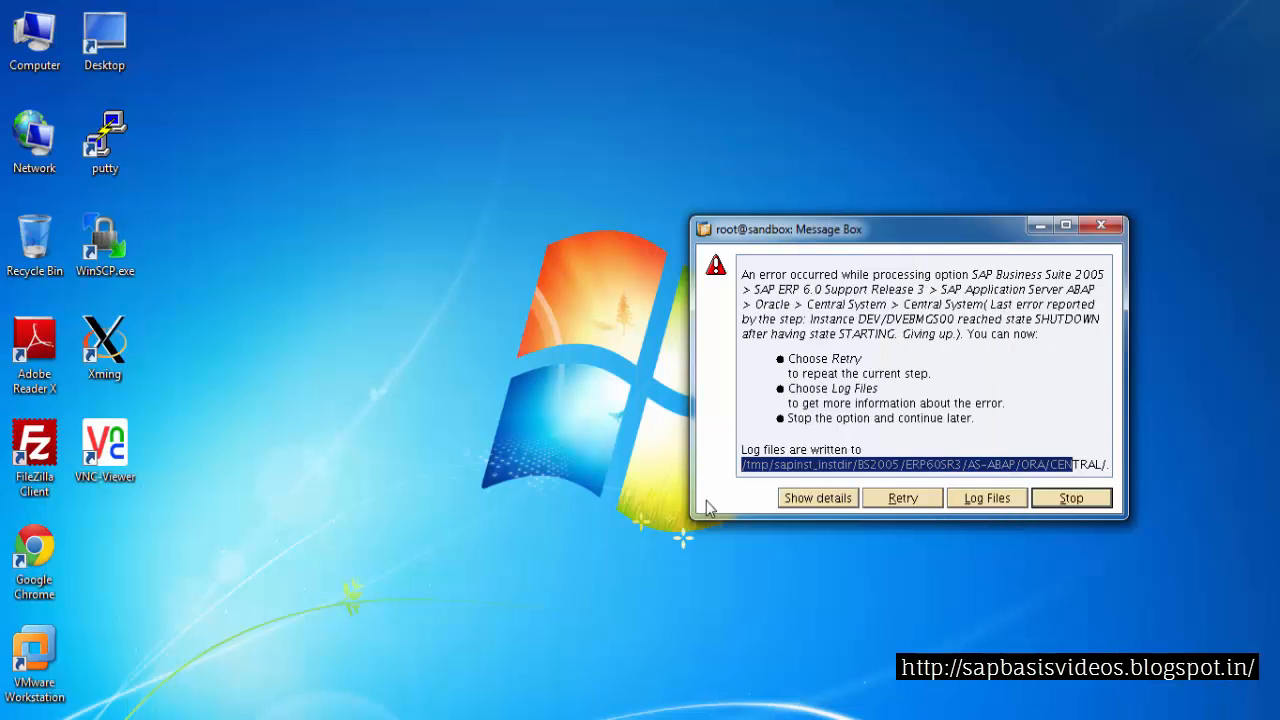
left_click(899, 499)
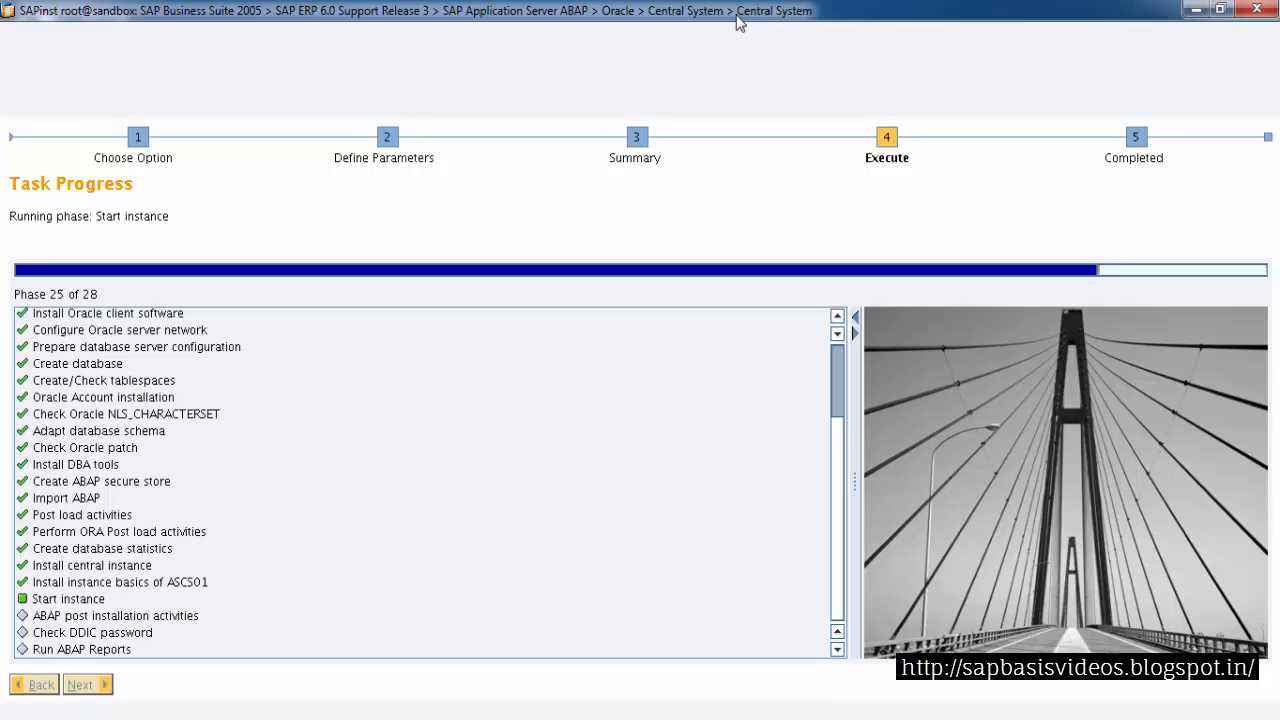